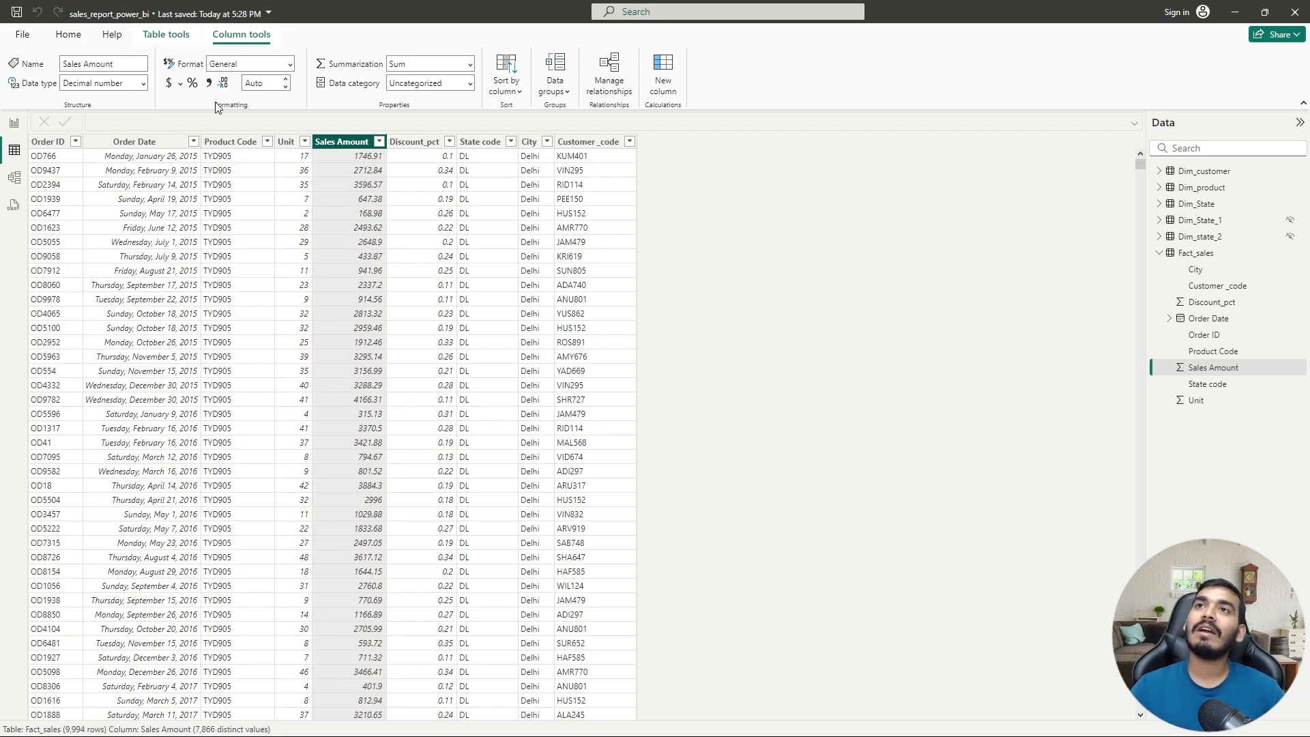
- Switch from the table data to the report view showing the blank Page 1 canvas
left_click(14, 123)
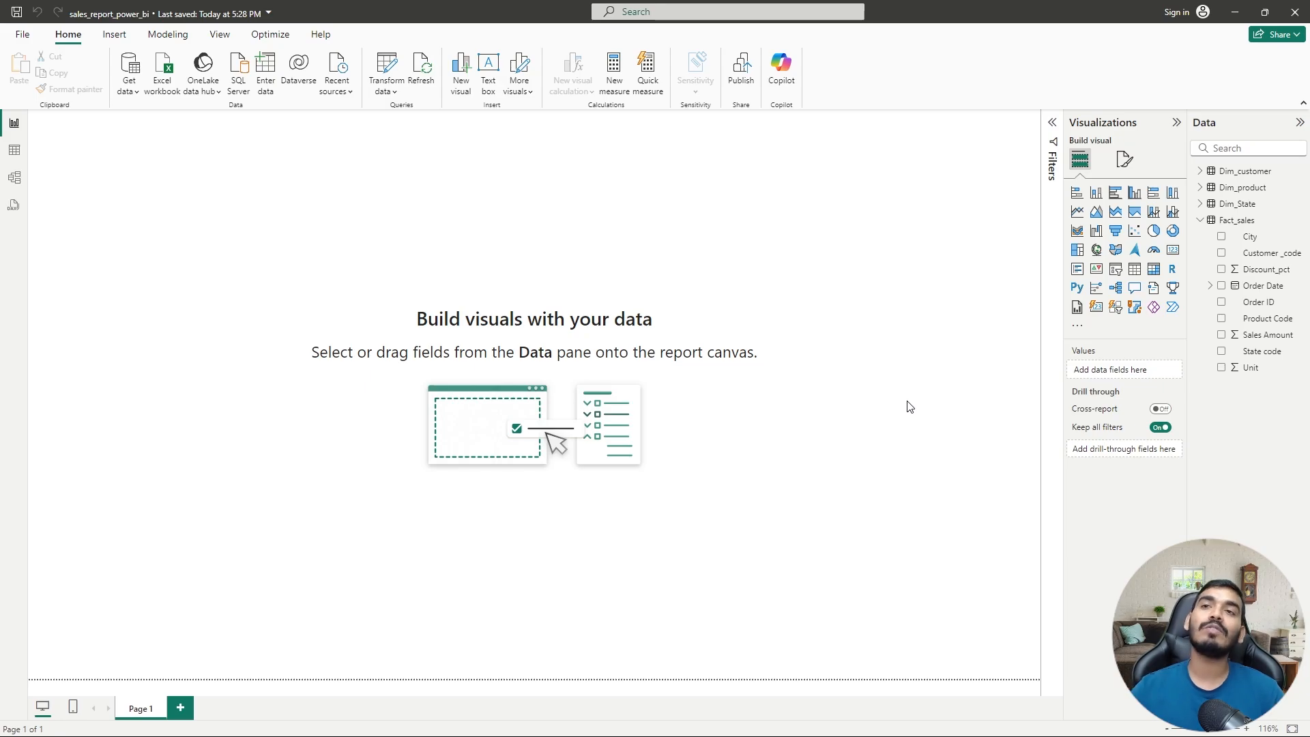
left_click(1172, 252)
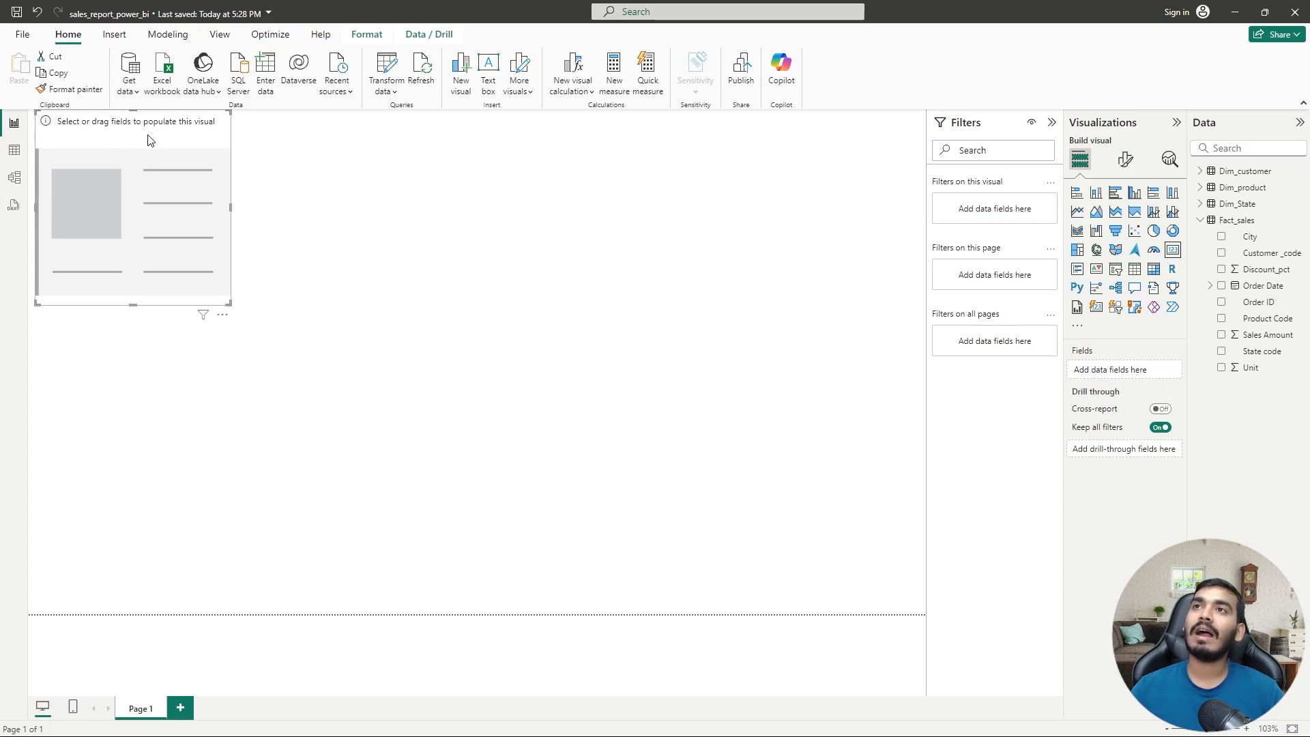
mouse_move(152, 142)
left_mouse_down()
mouse_move(176, 178)
mouse_move(245, 223)
mouse_move(206, 255)
mouse_move(331, 273)
mouse_move(350, 307)
mouse_move(161, 134)
mouse_move(133, 129)
left_mouse_up()
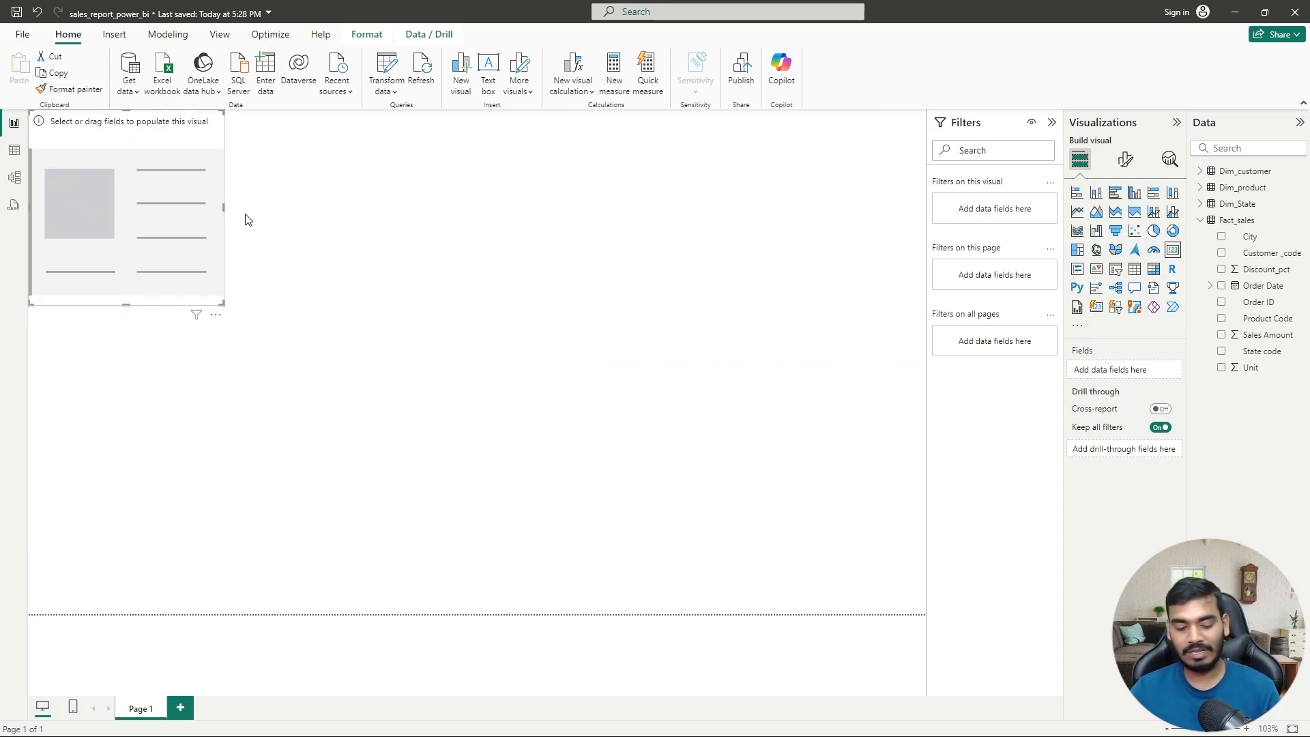
key("Delete")
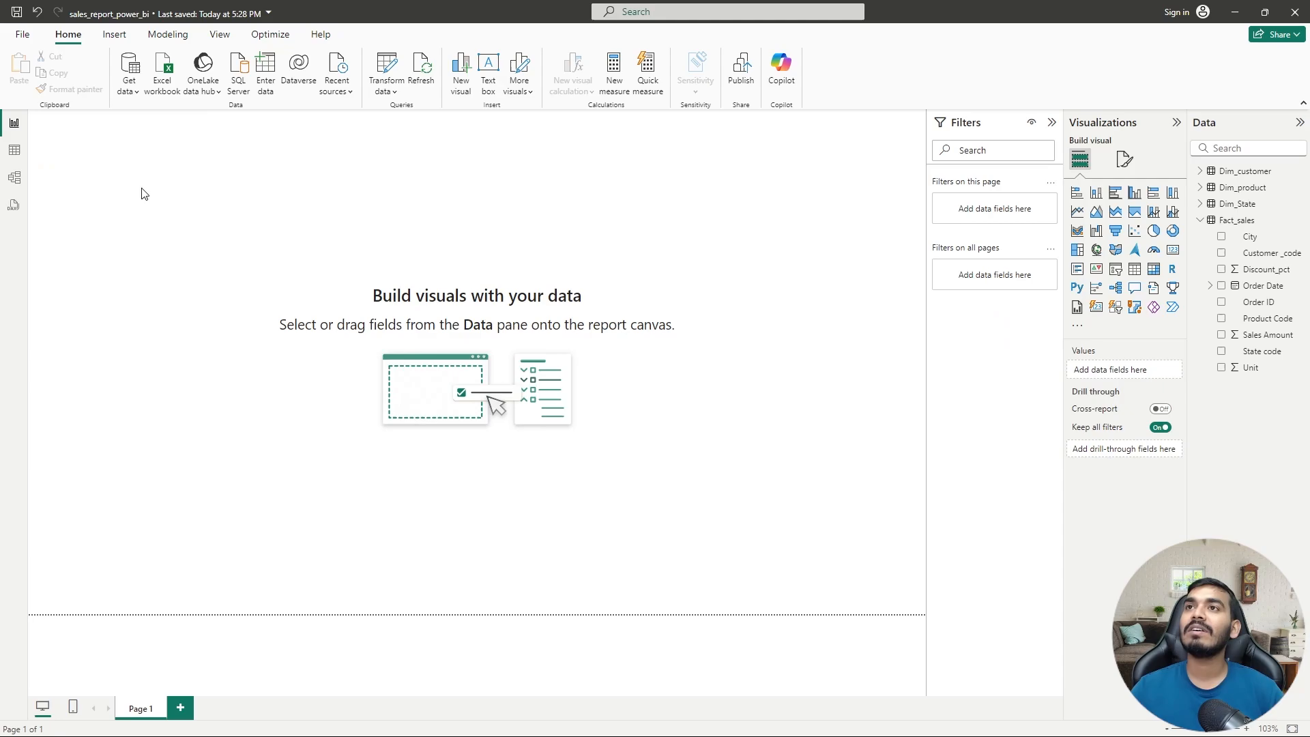
left_click(1154, 232)
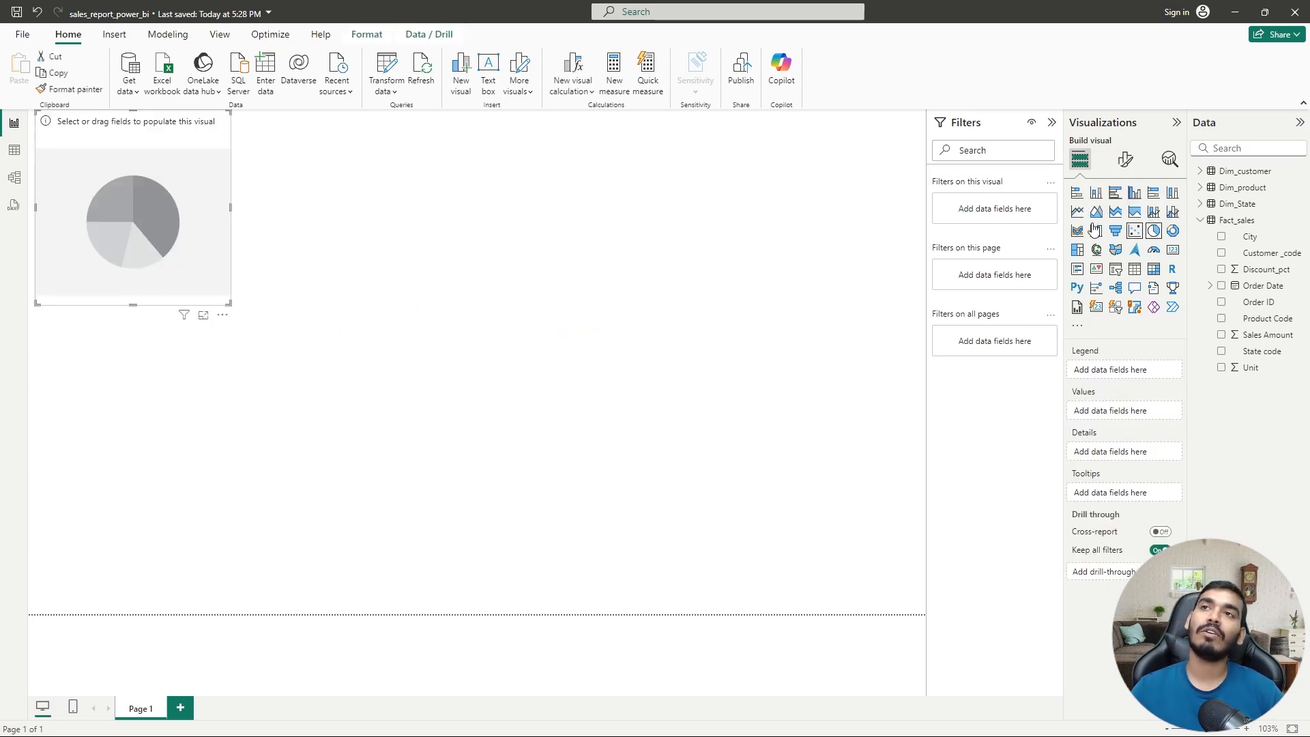
key("Delete")
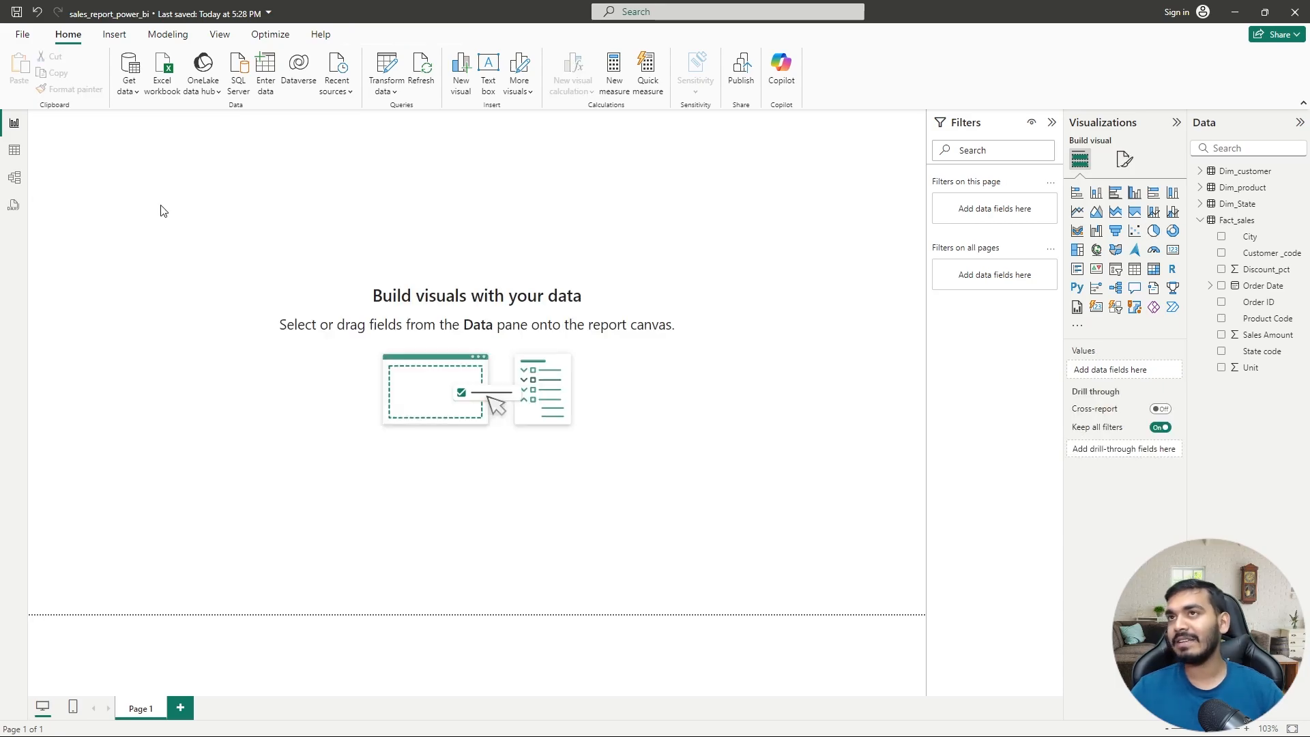
- Add an empty card visual to Page 1 and move it toward the middle-left of the canvas
left_click(1175, 250)
left_click_drag(97, 158, 311, 334)
left_click(641, 265)
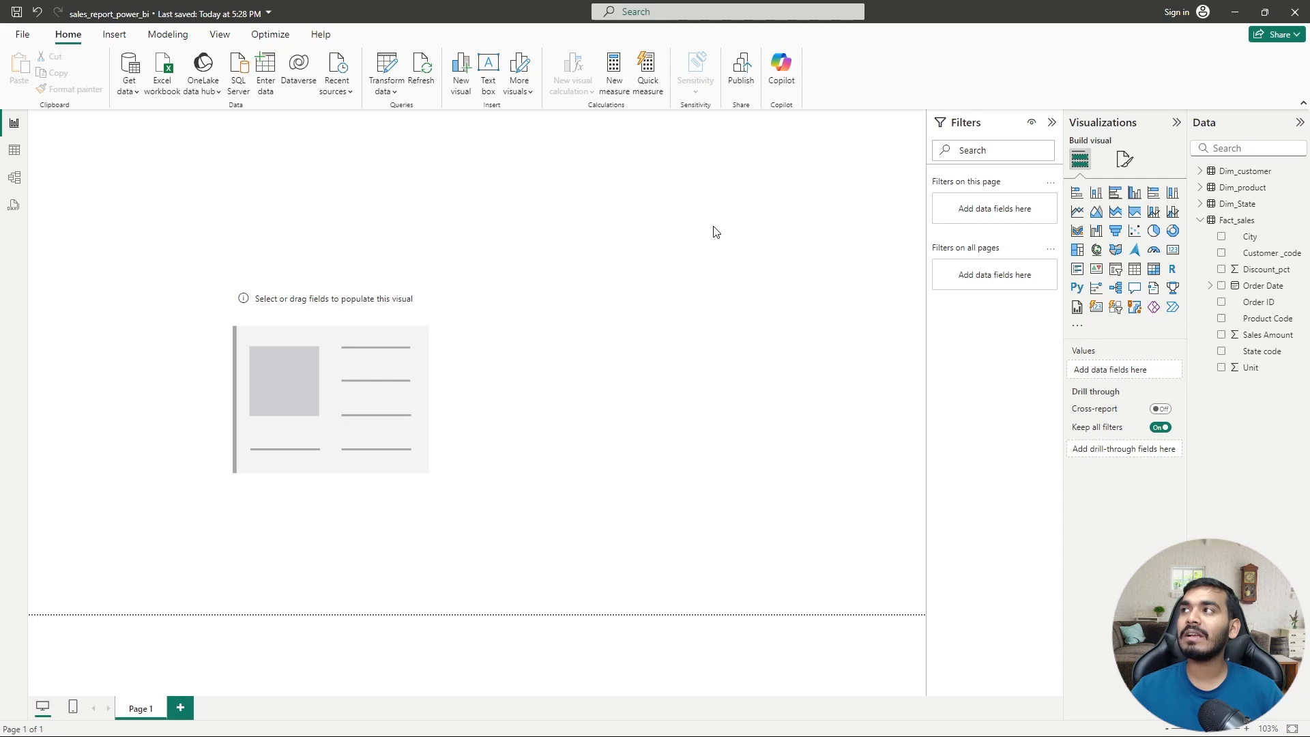
left_click(380, 340)
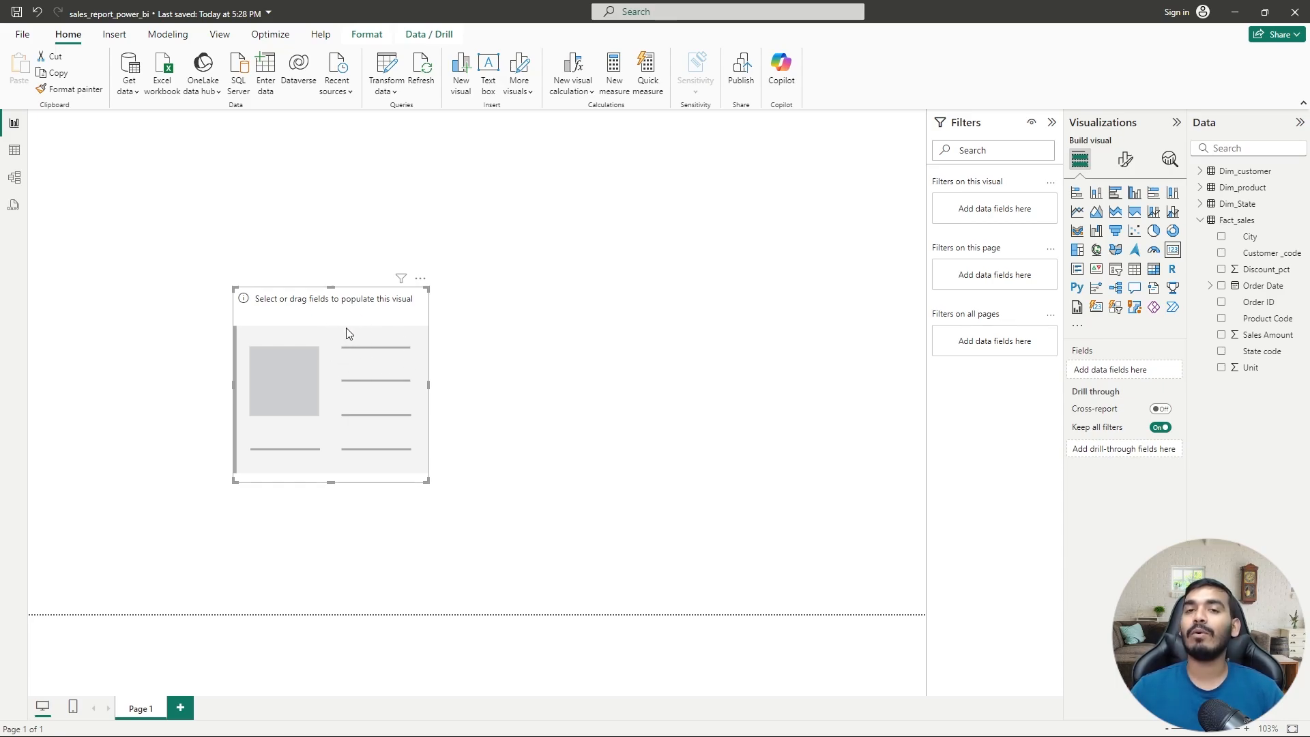
- Set the page's canvas type to Custom and its vertical alignment to Middle
left_click(649, 280)
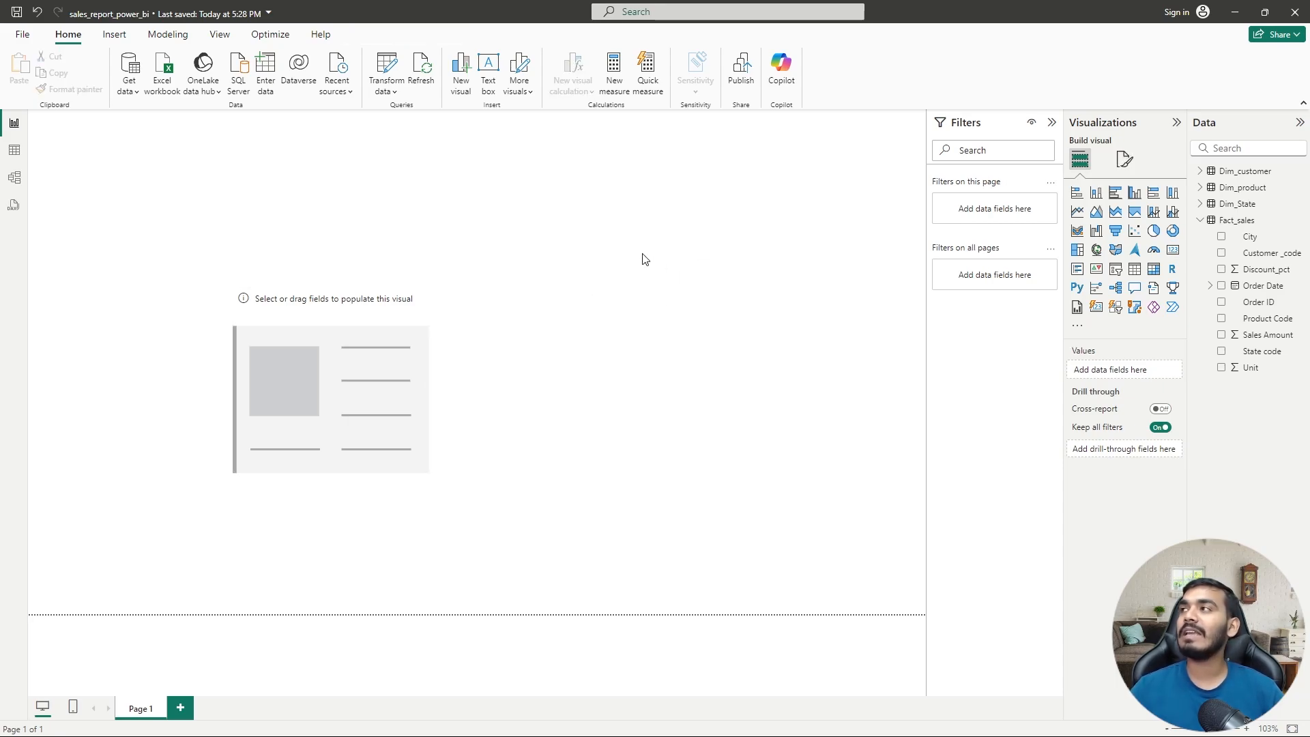
left_click(1126, 162)
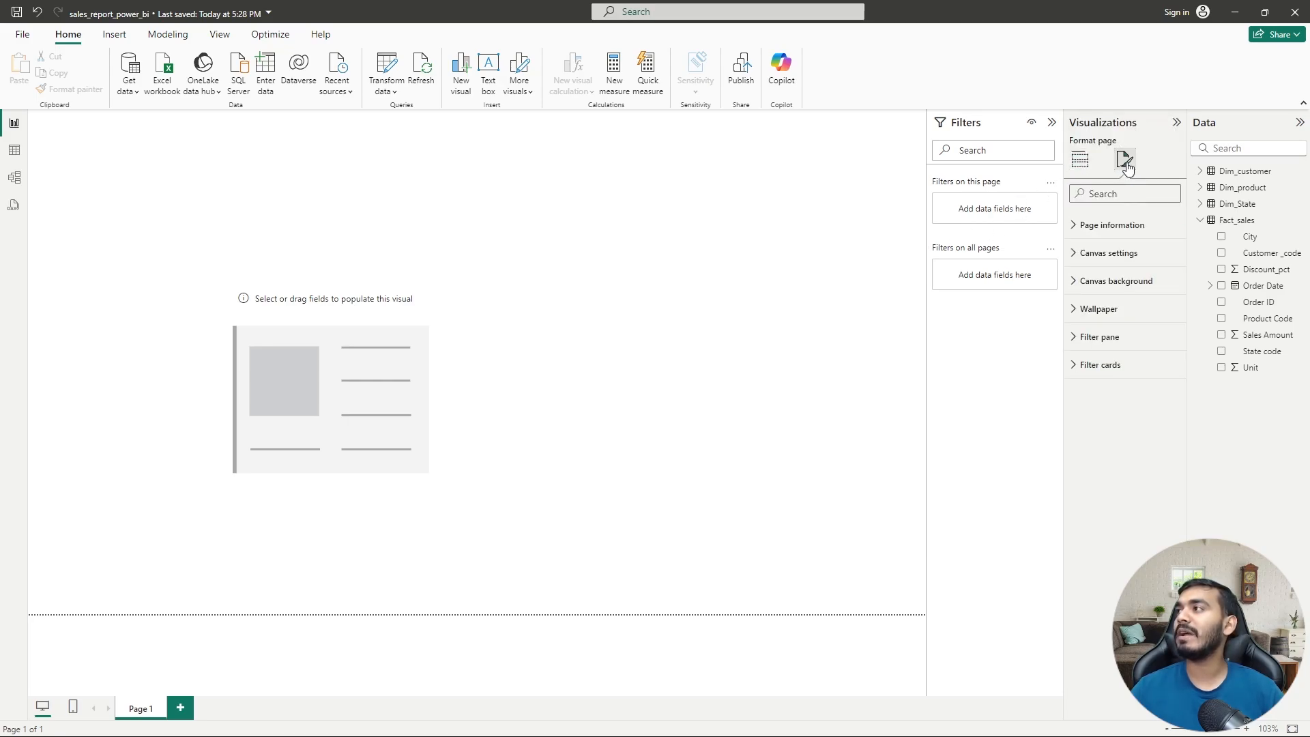
left_click(1102, 262)
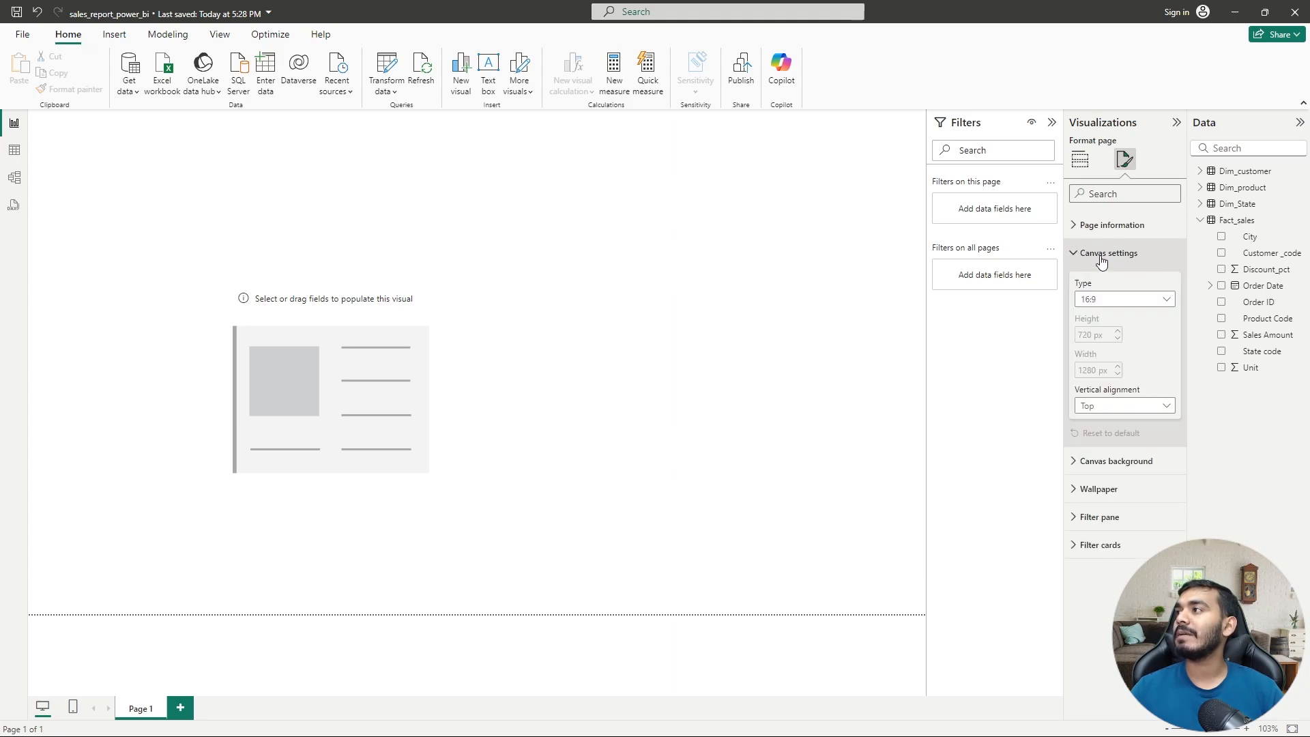
left_click(1168, 306)
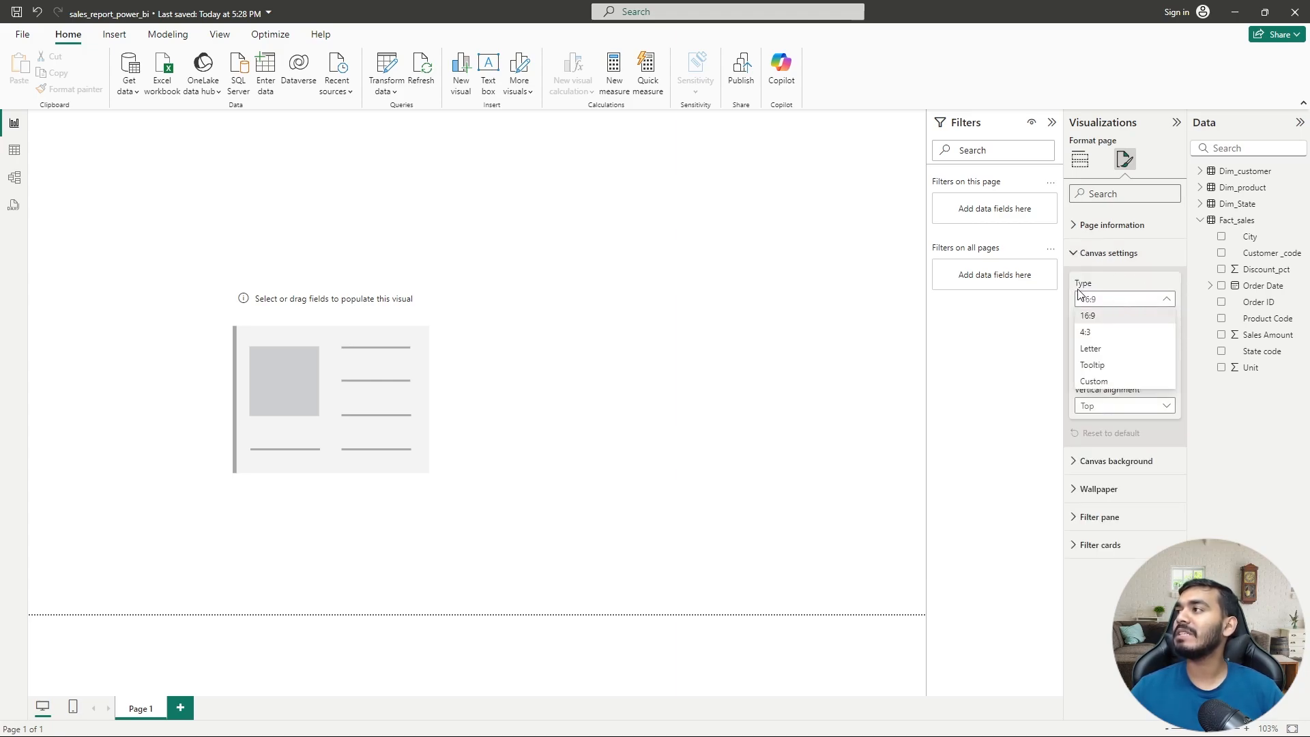
left_click(1108, 381)
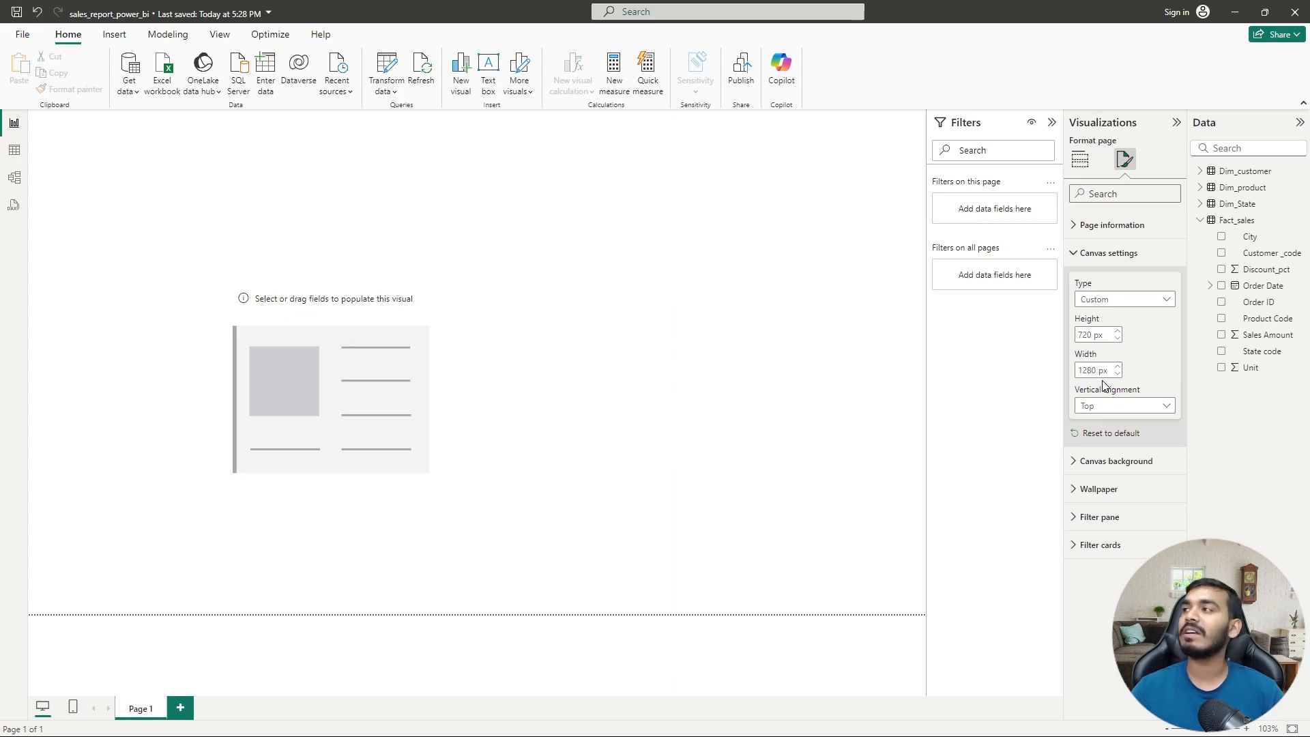
left_click(1168, 407)
left_click(1100, 439)
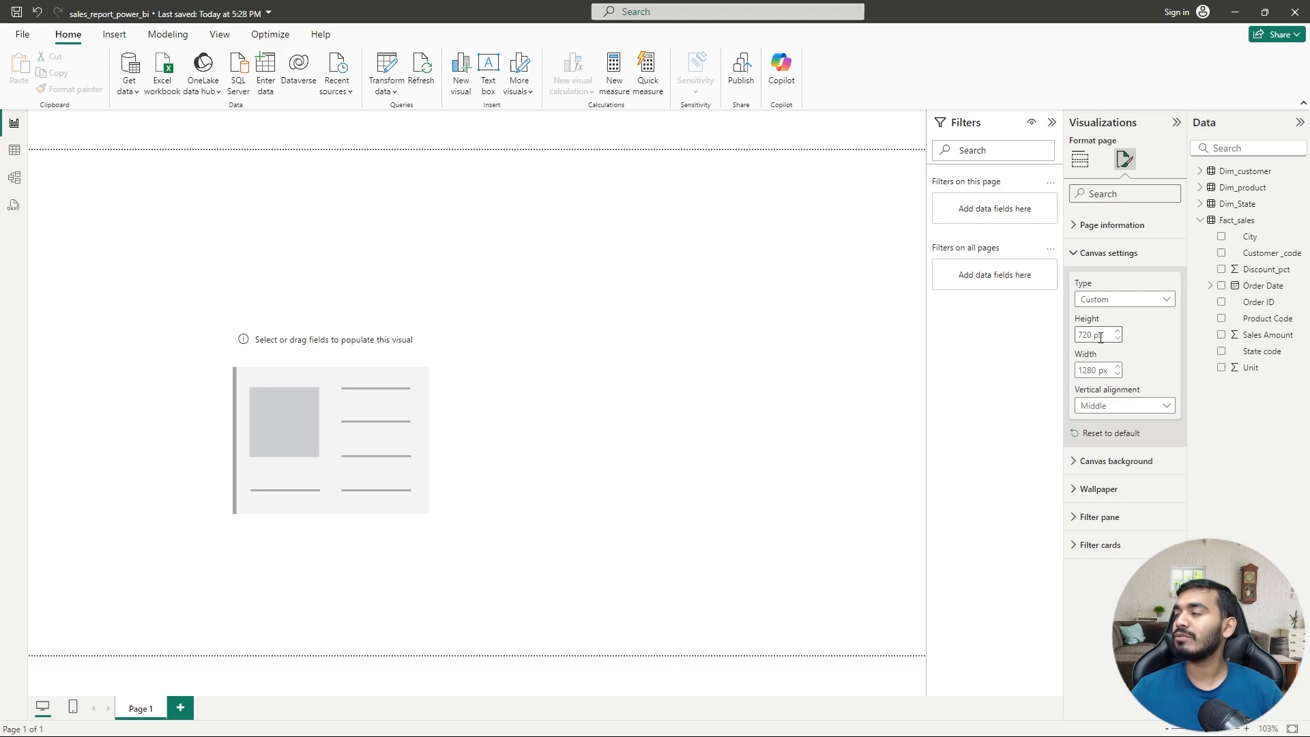
- Set the custom canvas width of Page 1 to 1050 px
double_click(1098, 370)
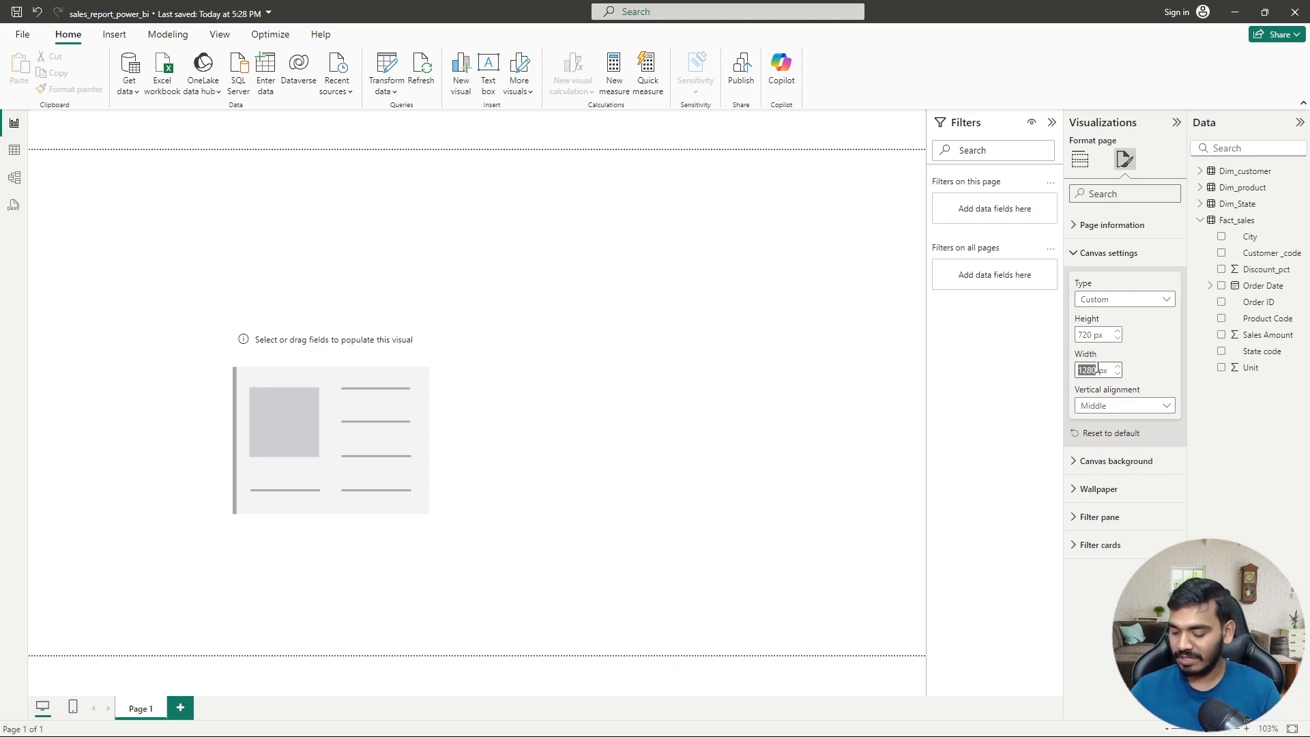
type("1050")
key("Return")
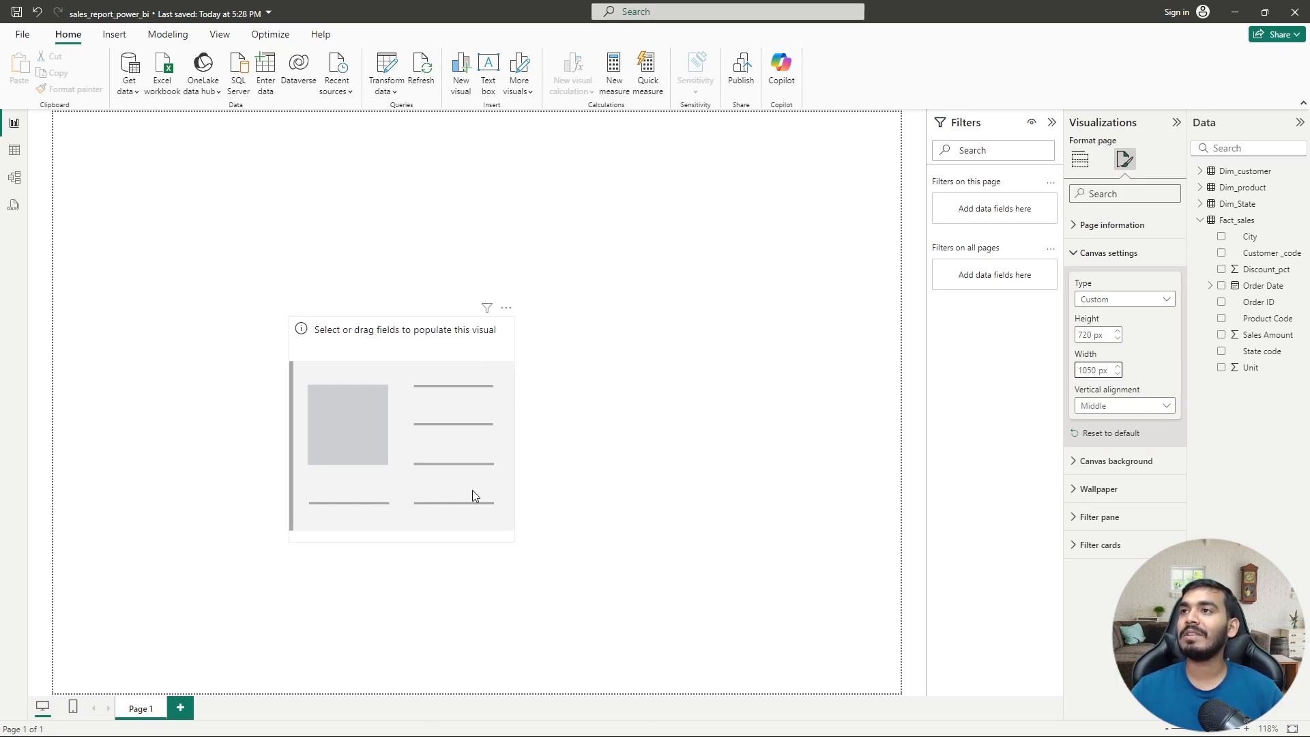
left_click(411, 408)
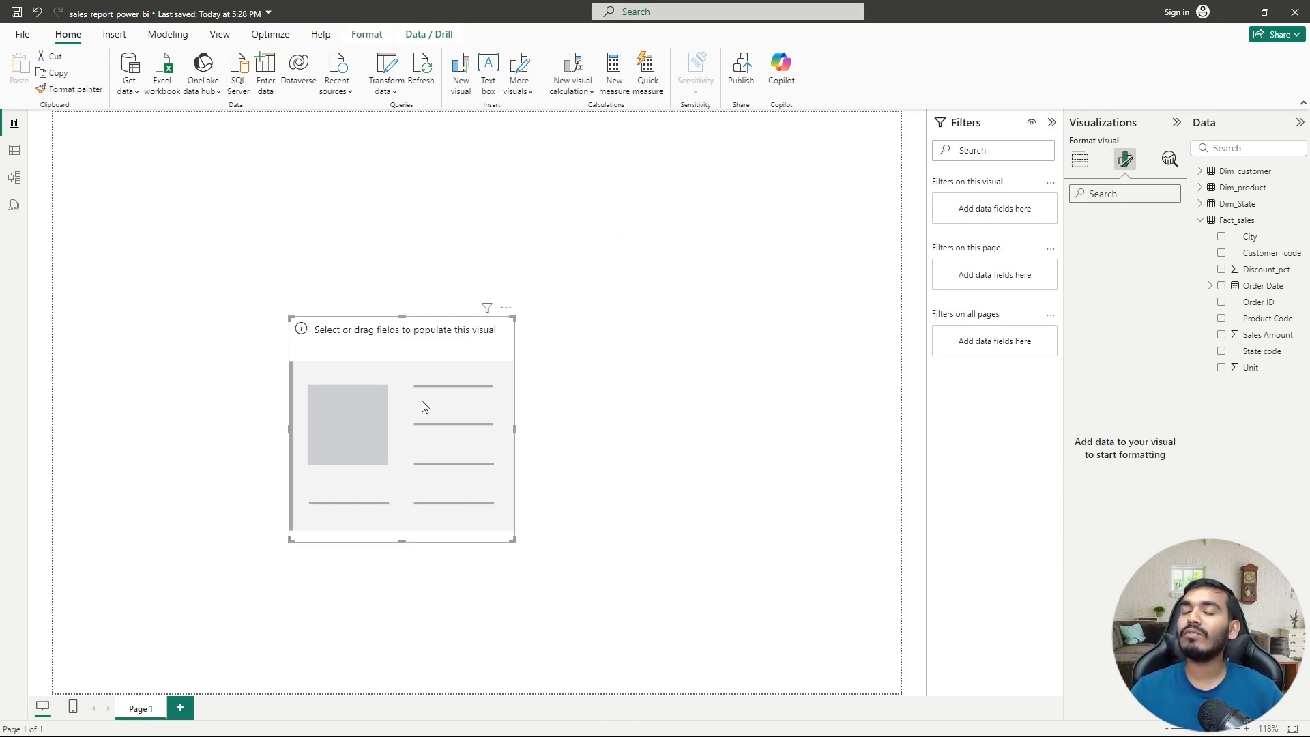
key("Escape")
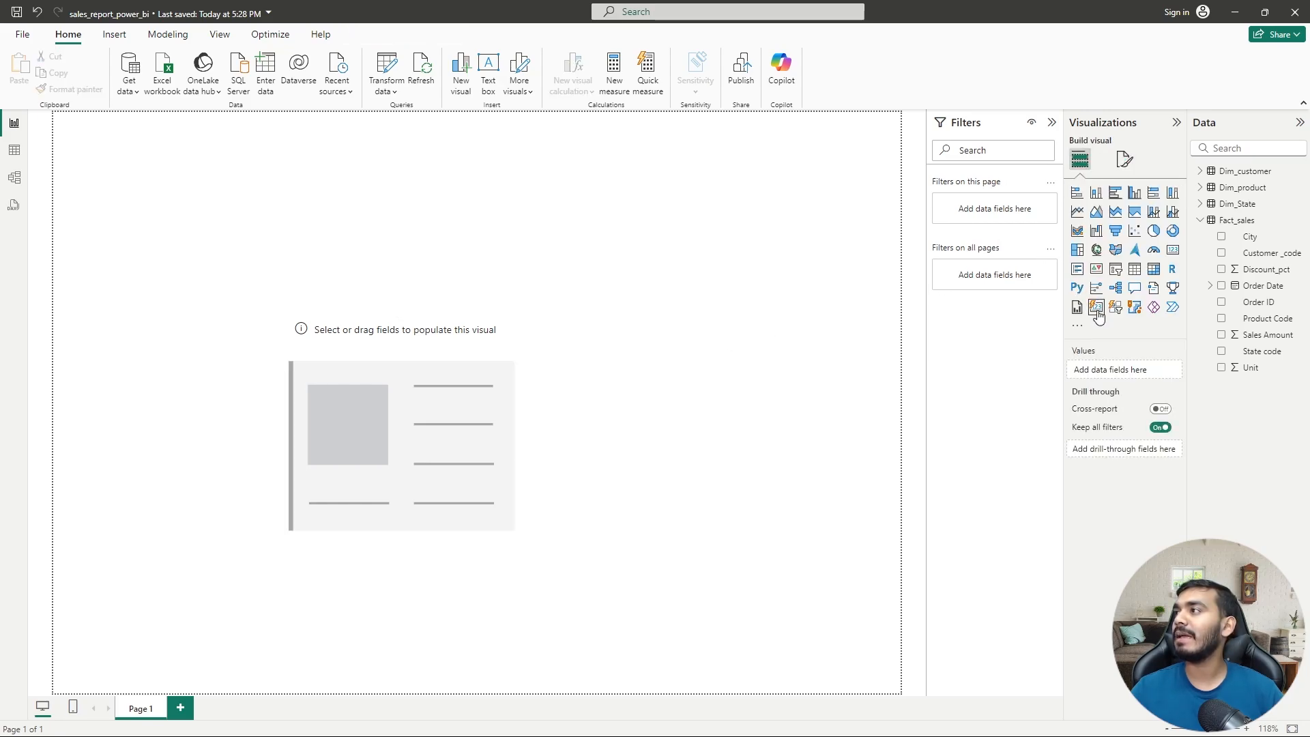
left_click(1126, 159)
left_click(1117, 262)
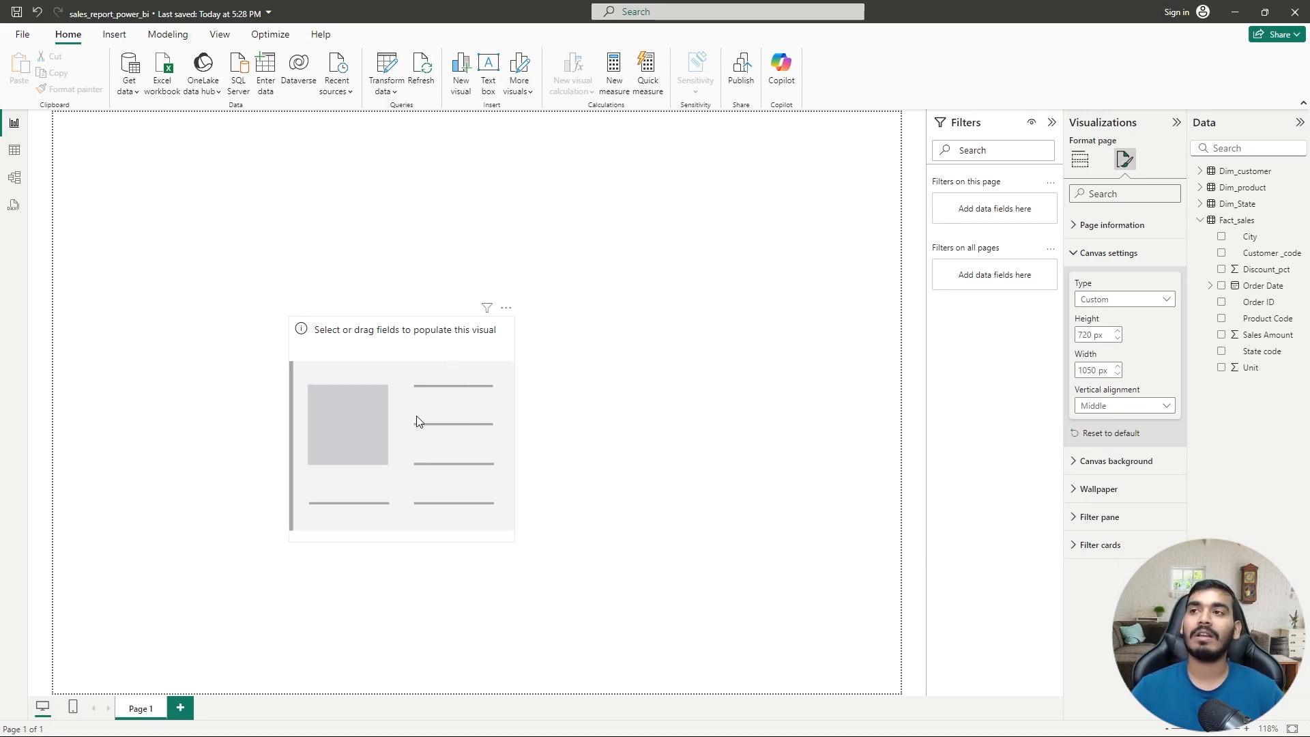
left_click(758, 346)
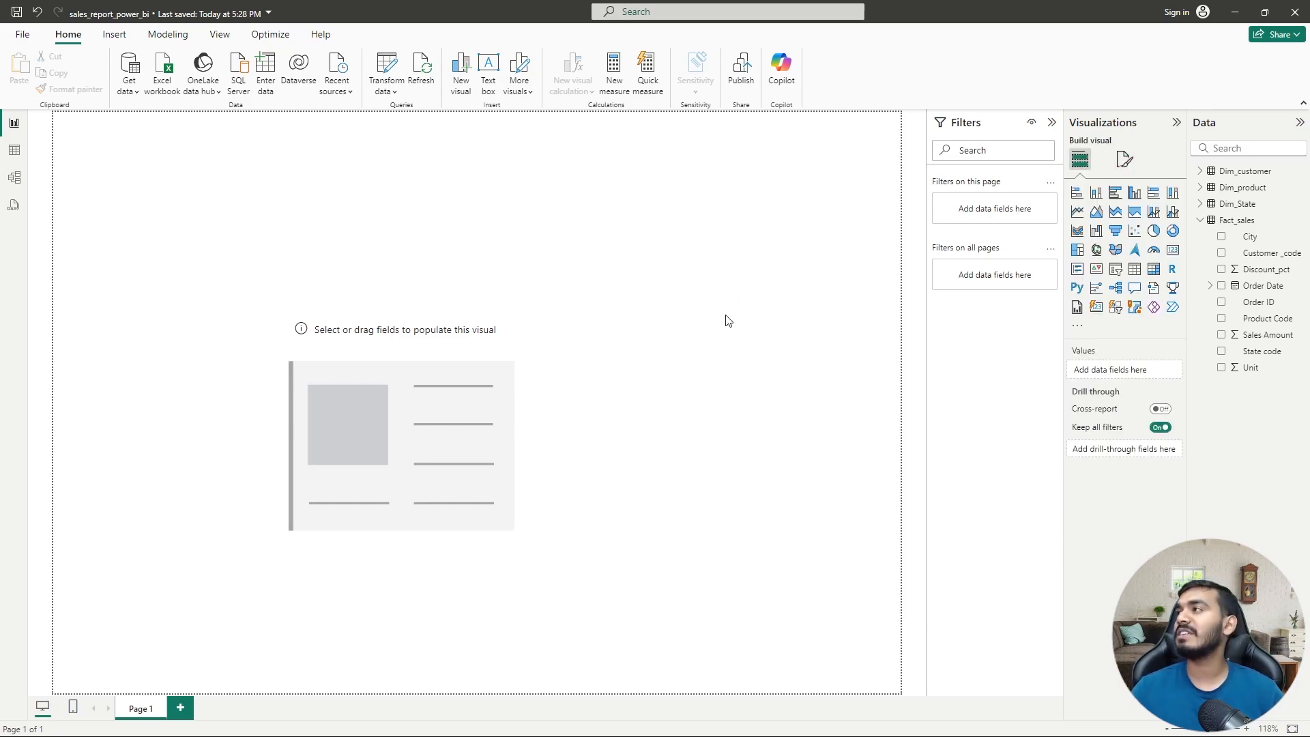
- Set the page's canvas background to the lightest gray tint in the black theme column with 66% transparency
left_click(1125, 171)
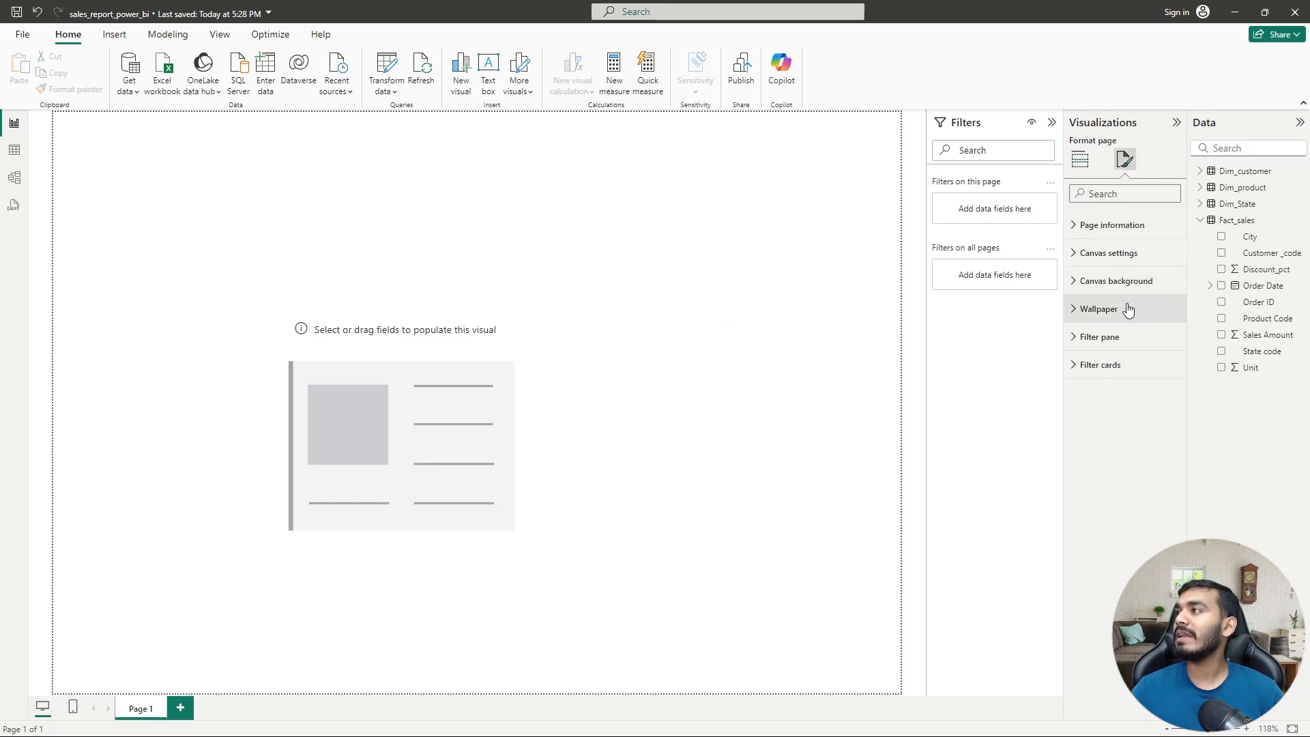
left_click(1094, 289)
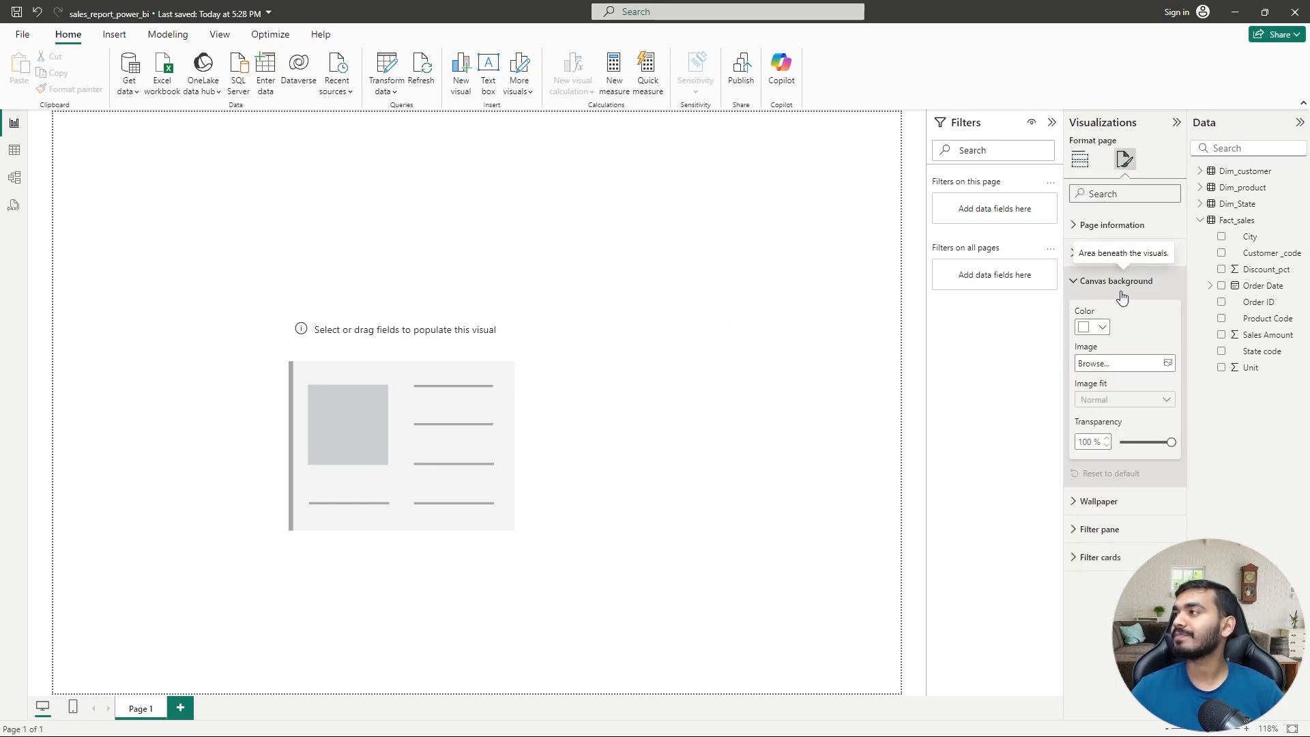
left_click(1100, 327)
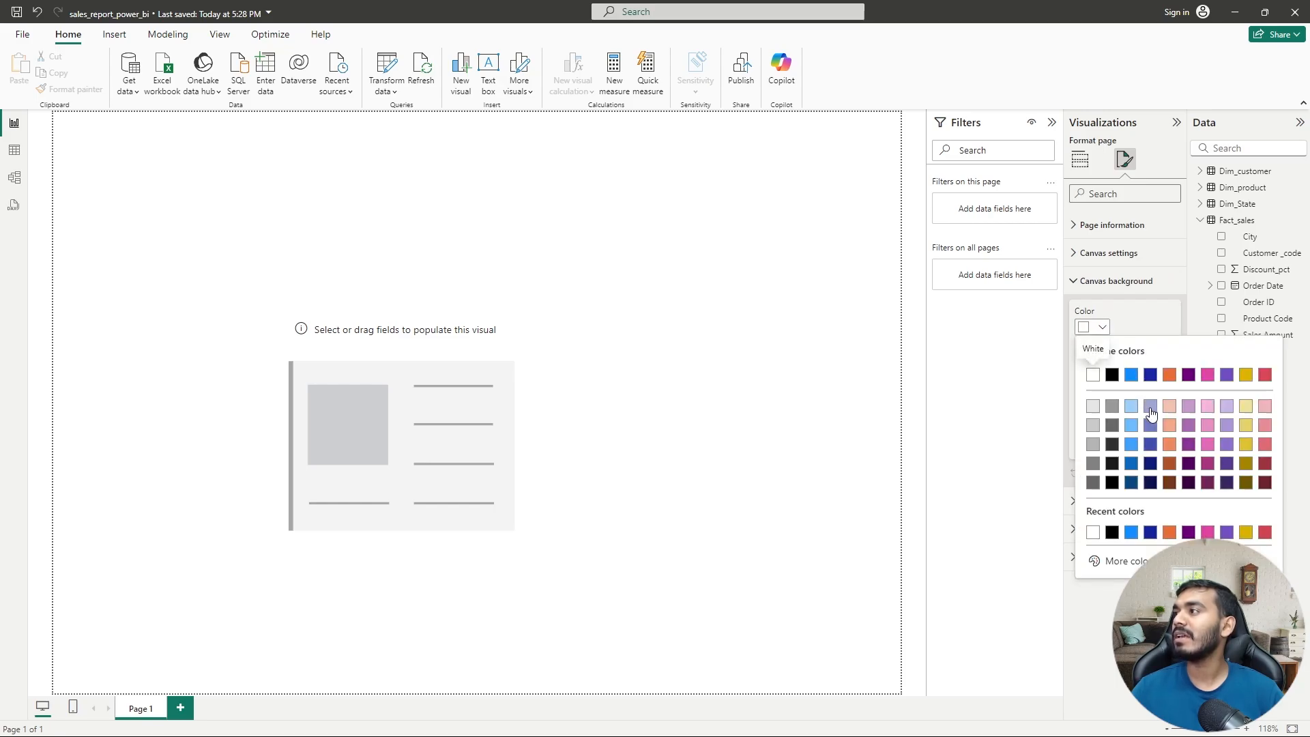
left_click(1111, 408)
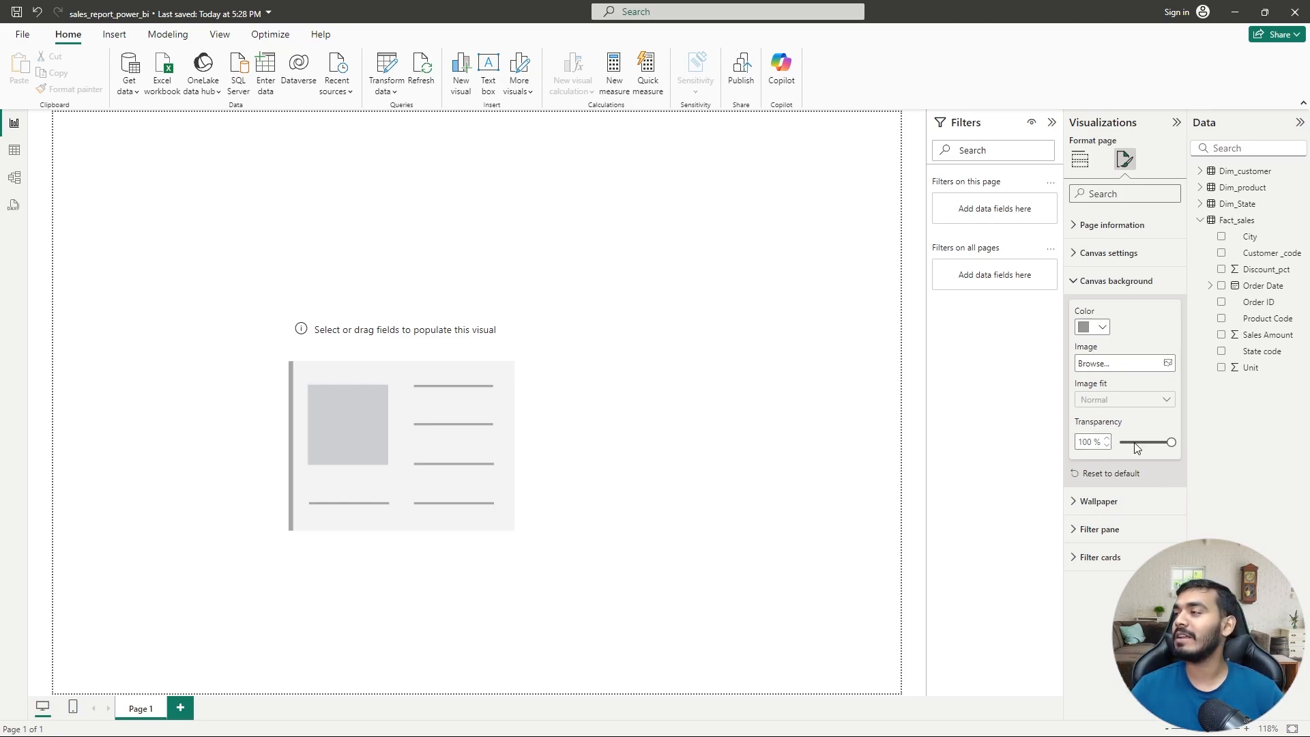
left_click_drag(1171, 443, 1116, 444)
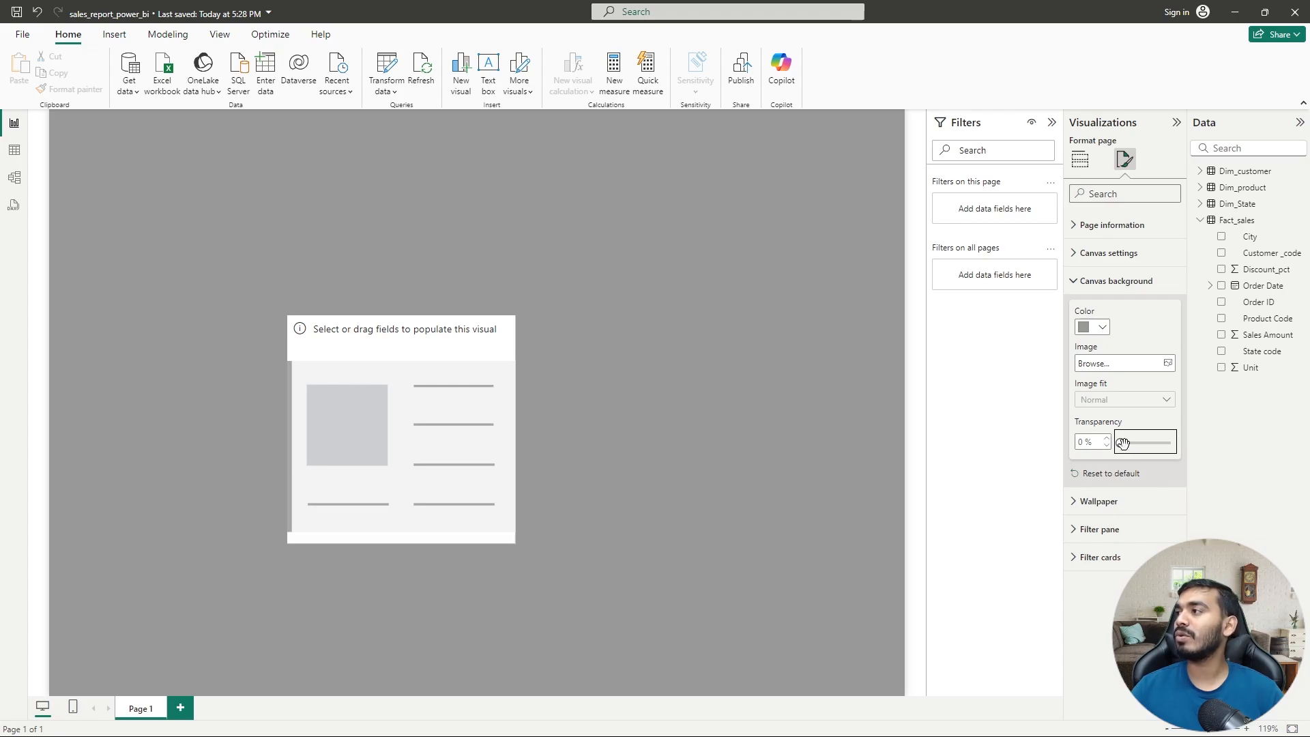
left_click_drag(1121, 443, 1152, 444)
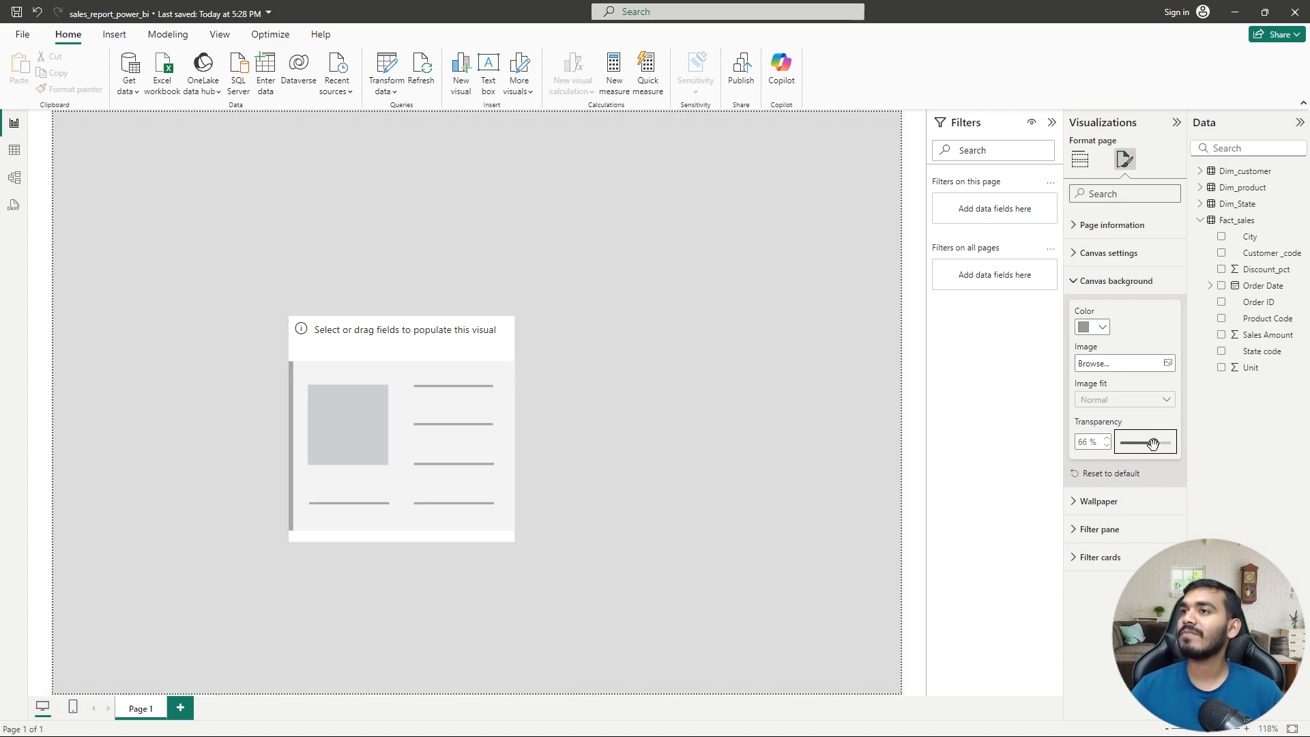
left_click(744, 305)
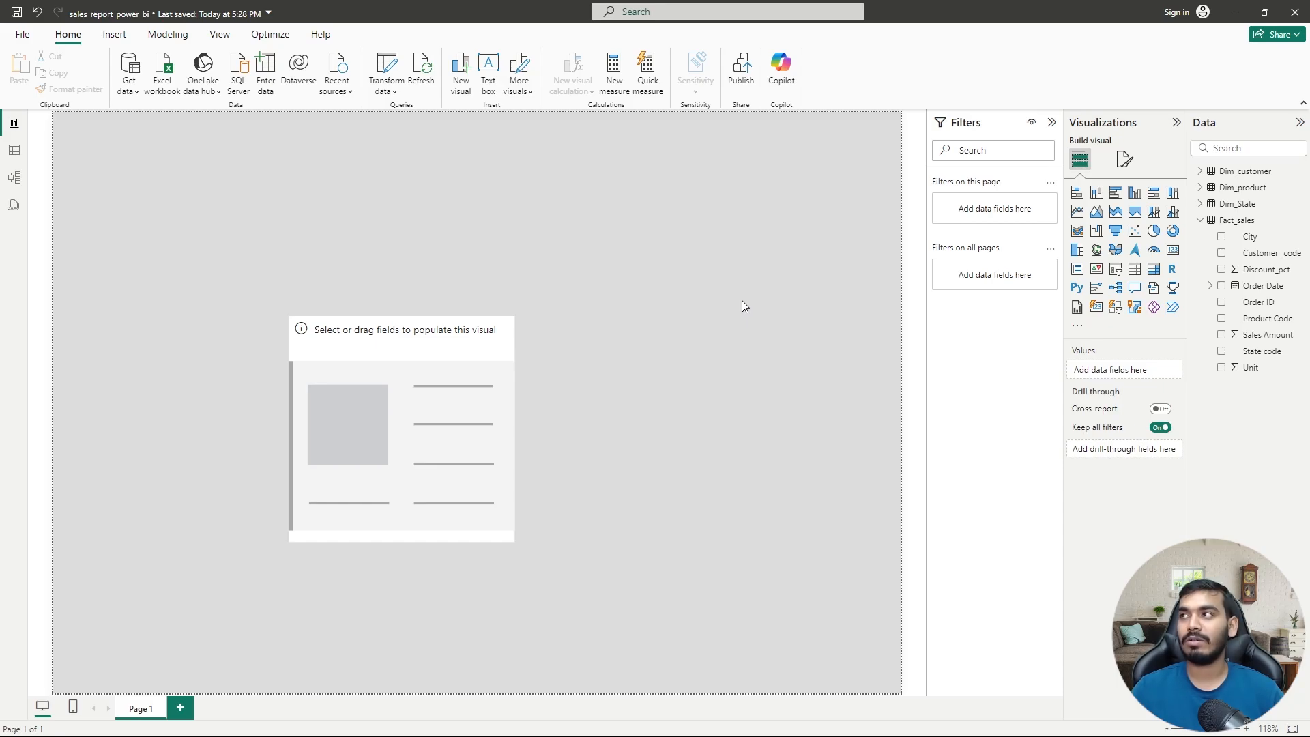
- Move the empty card slightly up and to the right, near the centre of the page
left_click(449, 388)
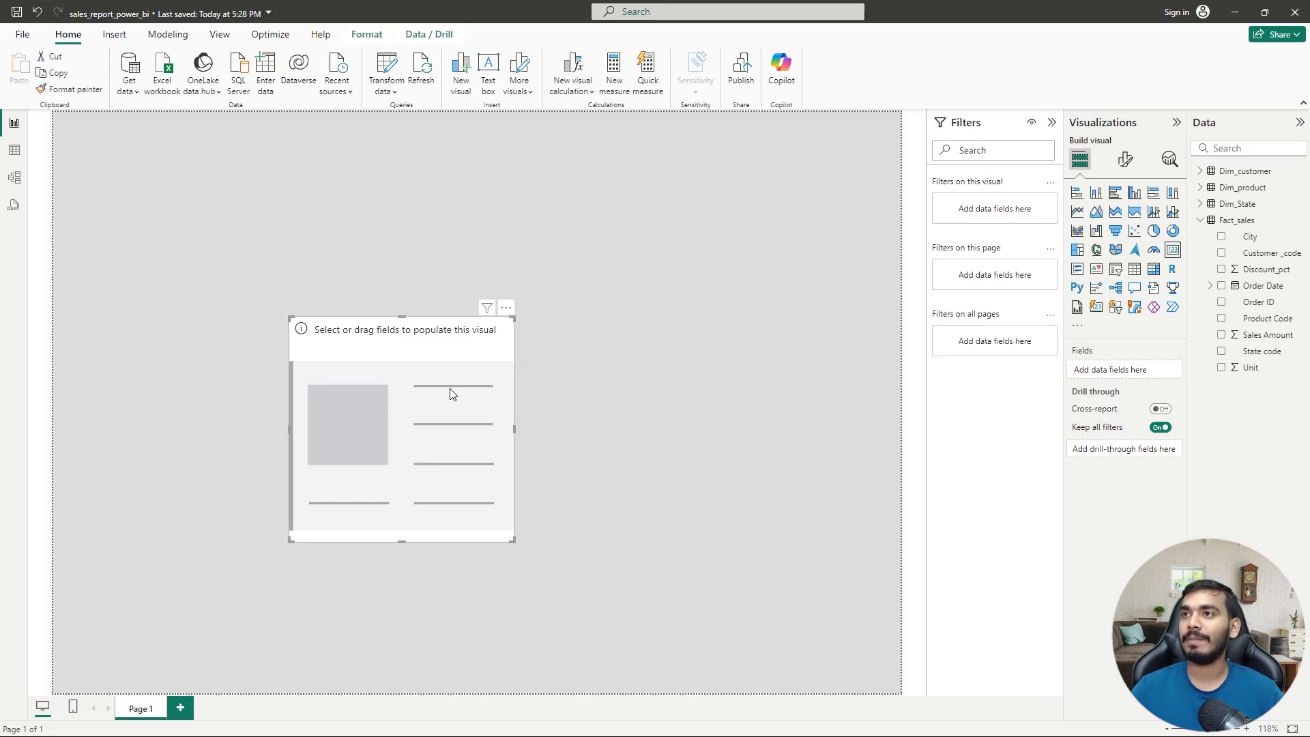
left_click_drag(421, 377, 452, 318)
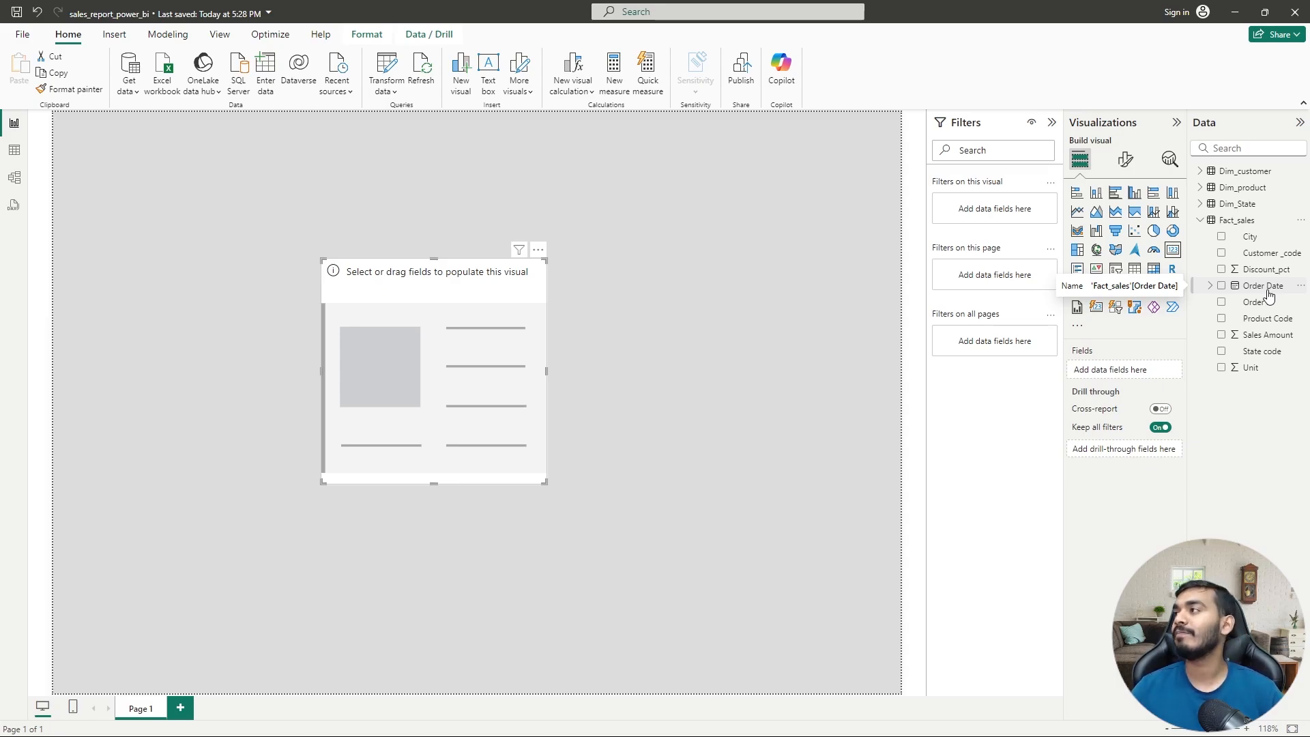
left_click(1211, 286)
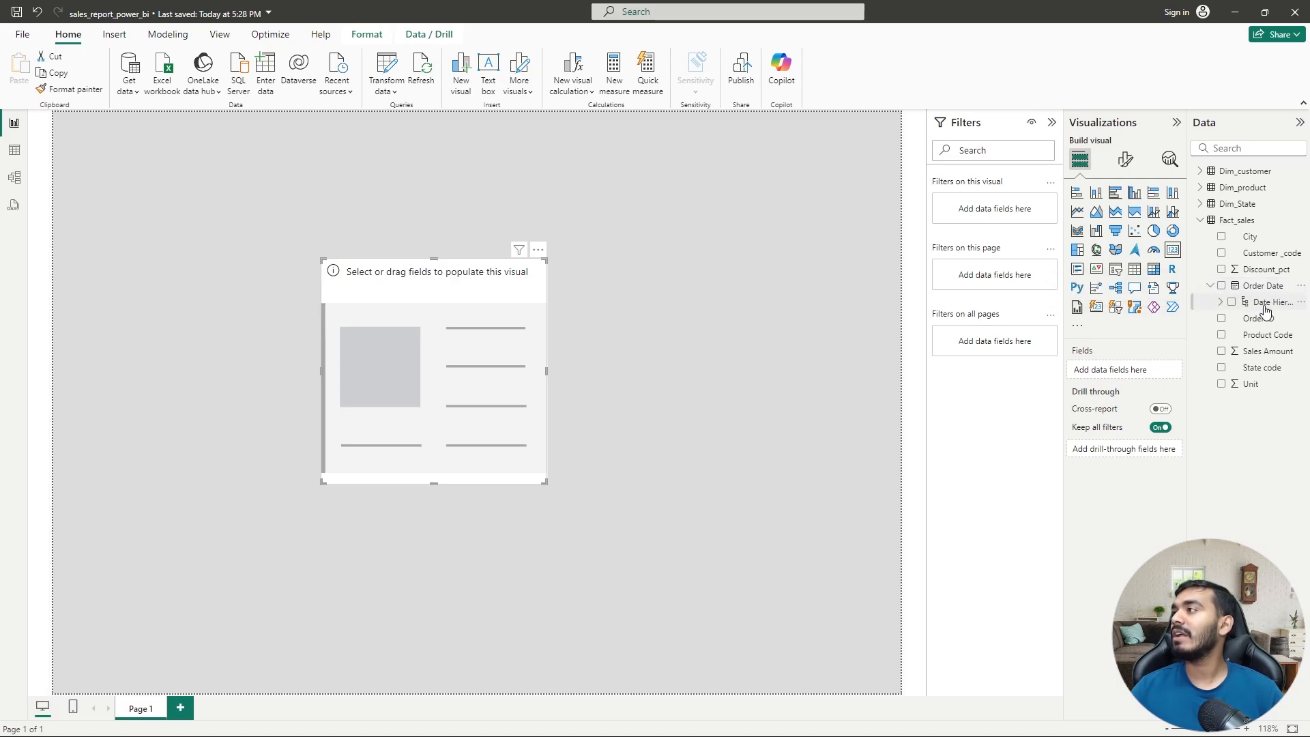
left_click(1220, 302)
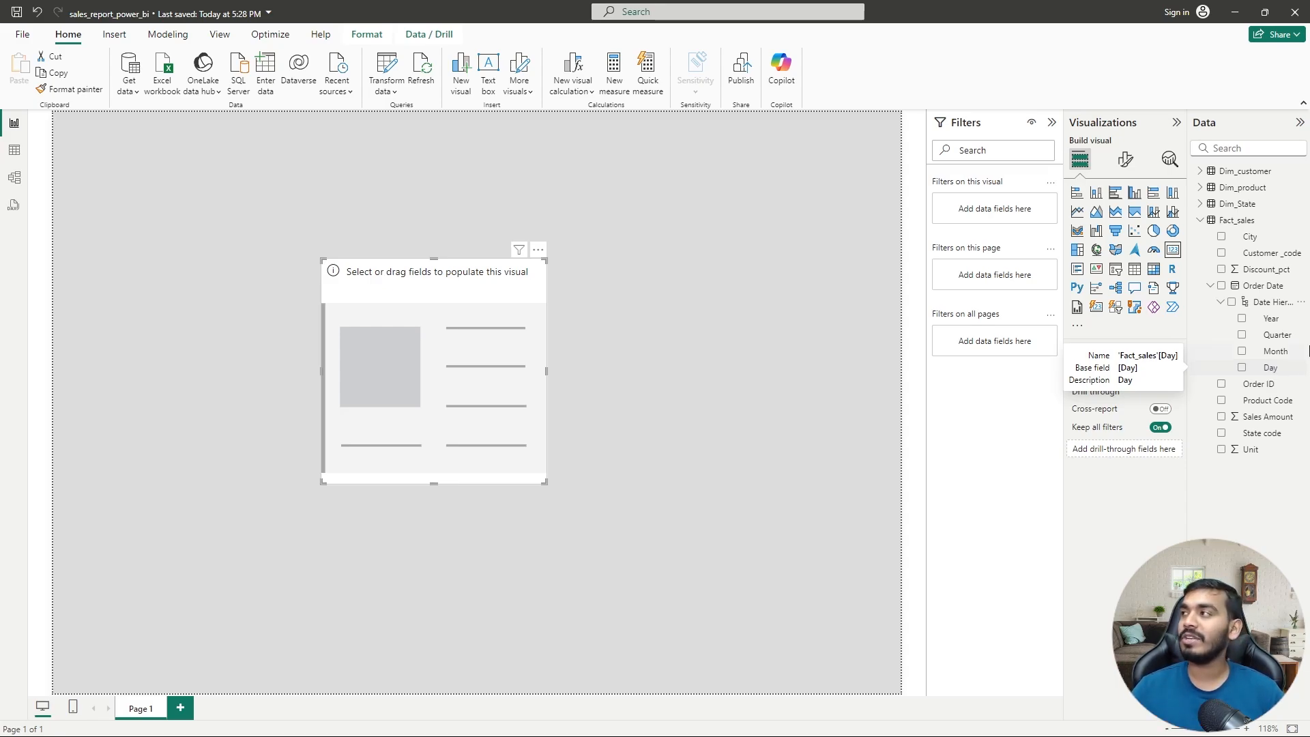
left_click(1211, 286)
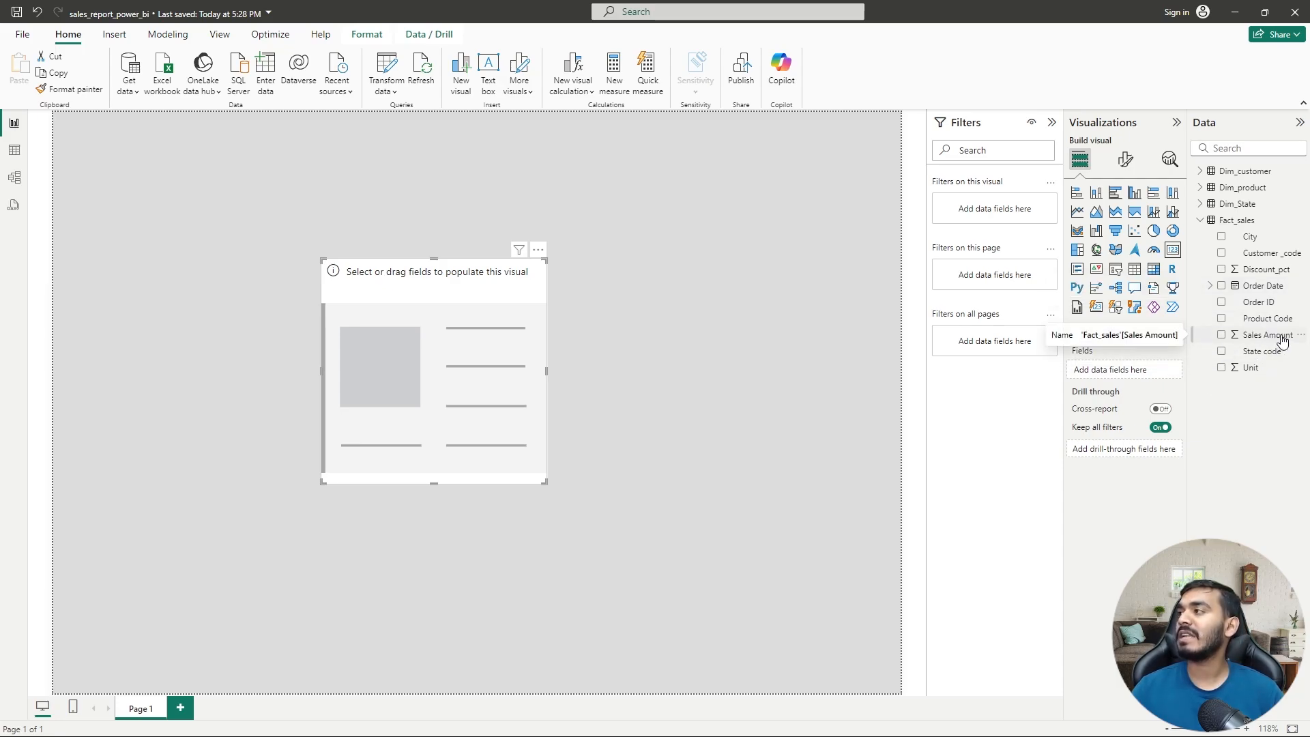
- Add the Sales Amount field from Fact_sales to the card so it shows the summed value
left_click_drag(1283, 341, 1149, 372)
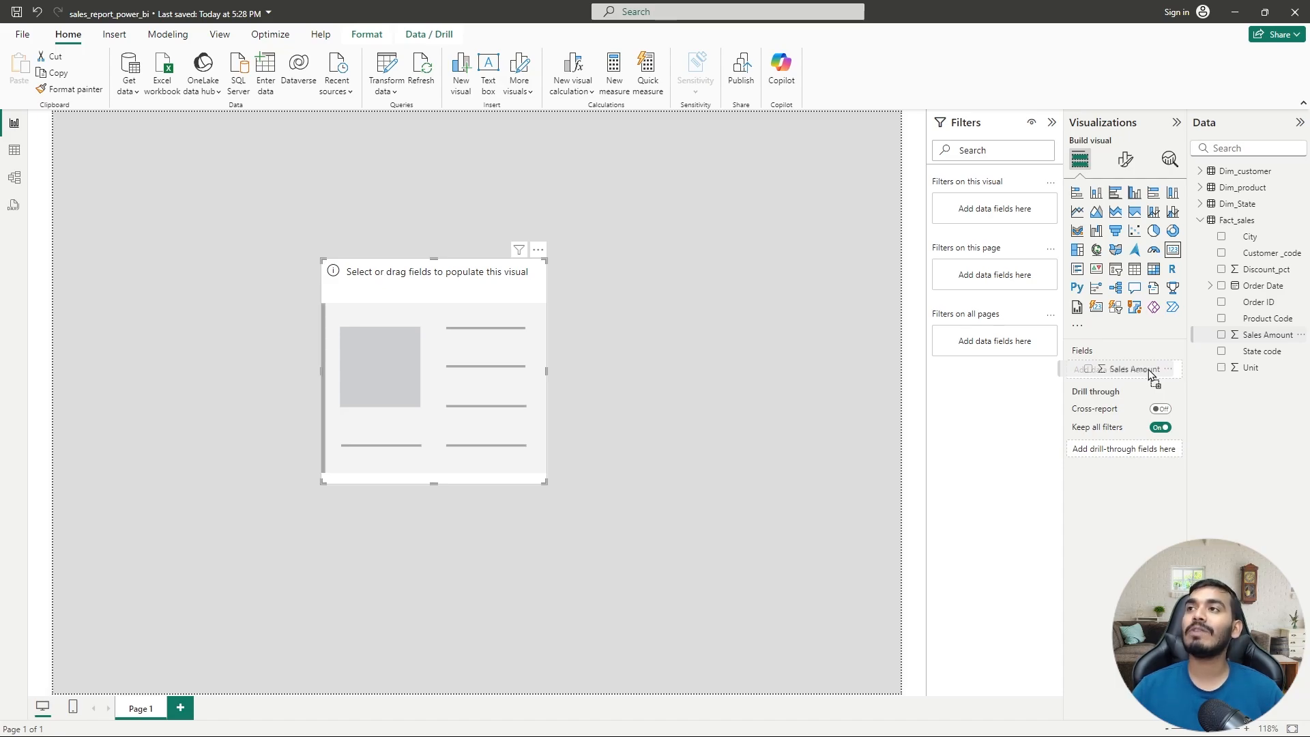
left_click_drag(1148, 370, 1149, 370)
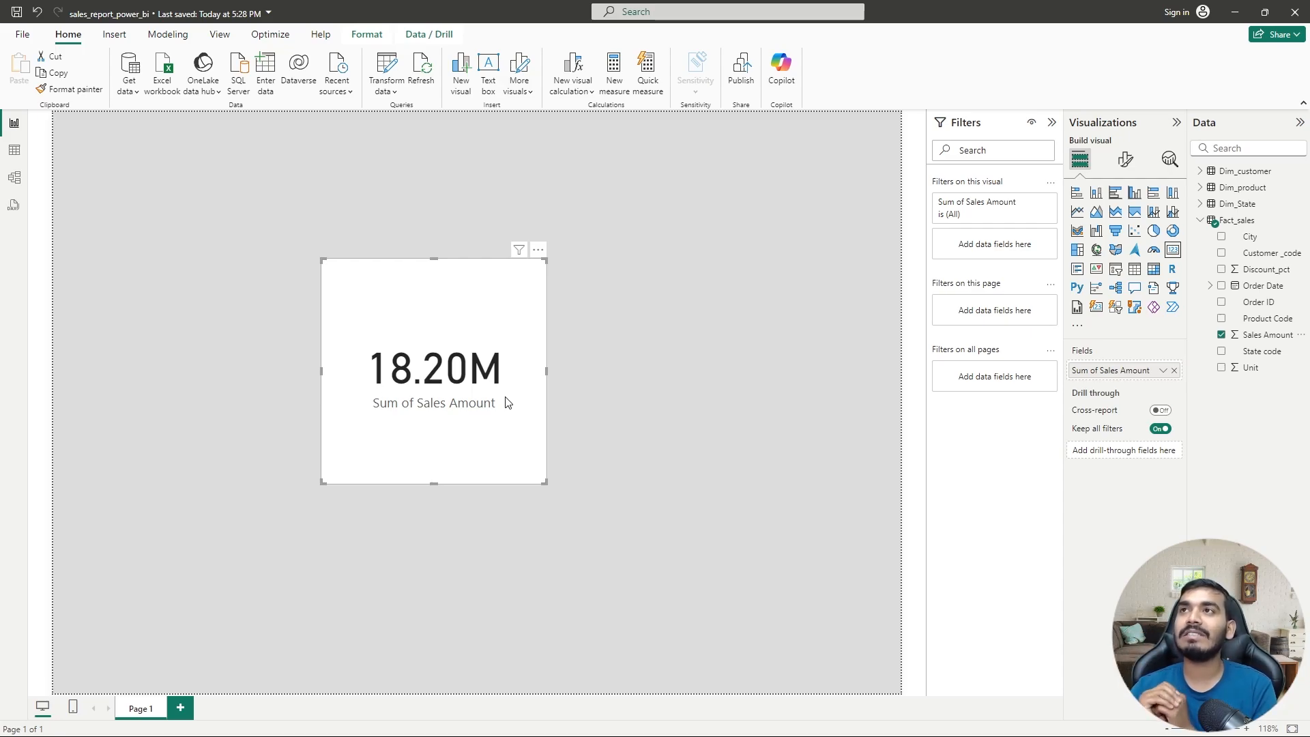
left_click(284, 157)
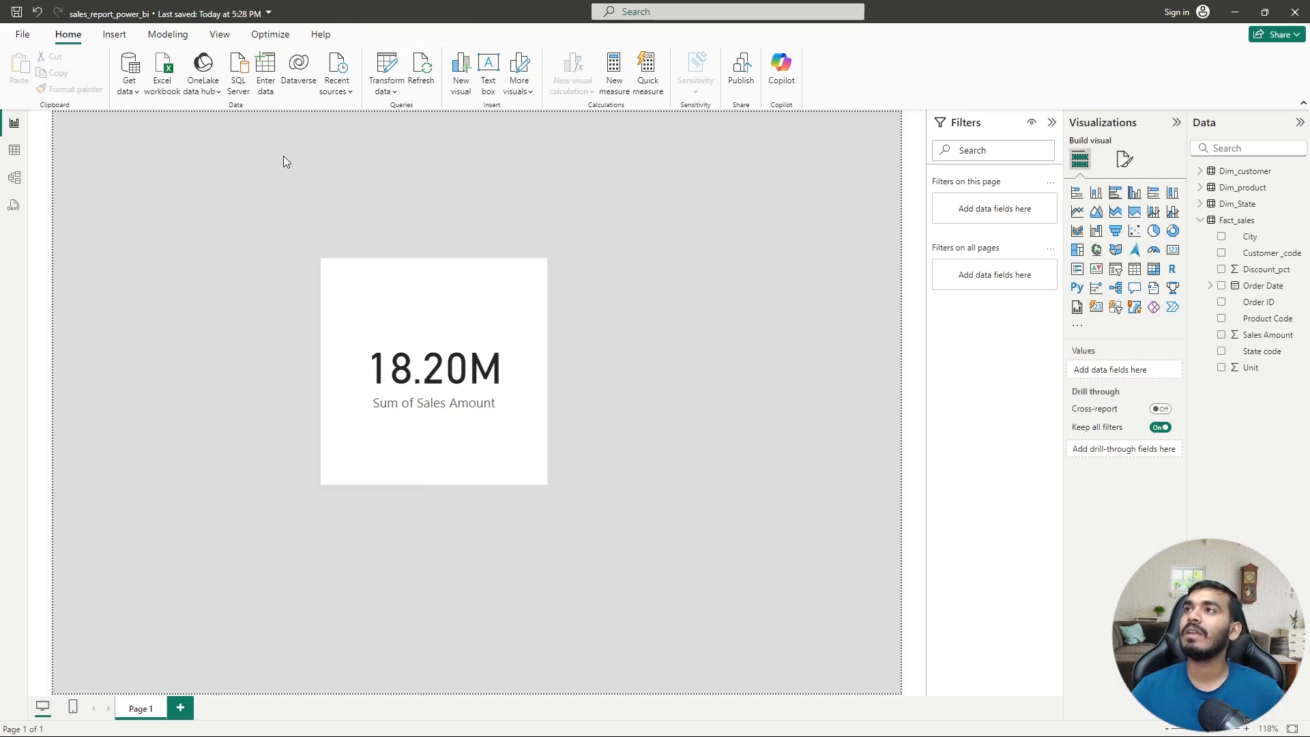
- Insert a text box, place it in the page's upper-left corner and reduce its height to about half
left_click(488, 67)
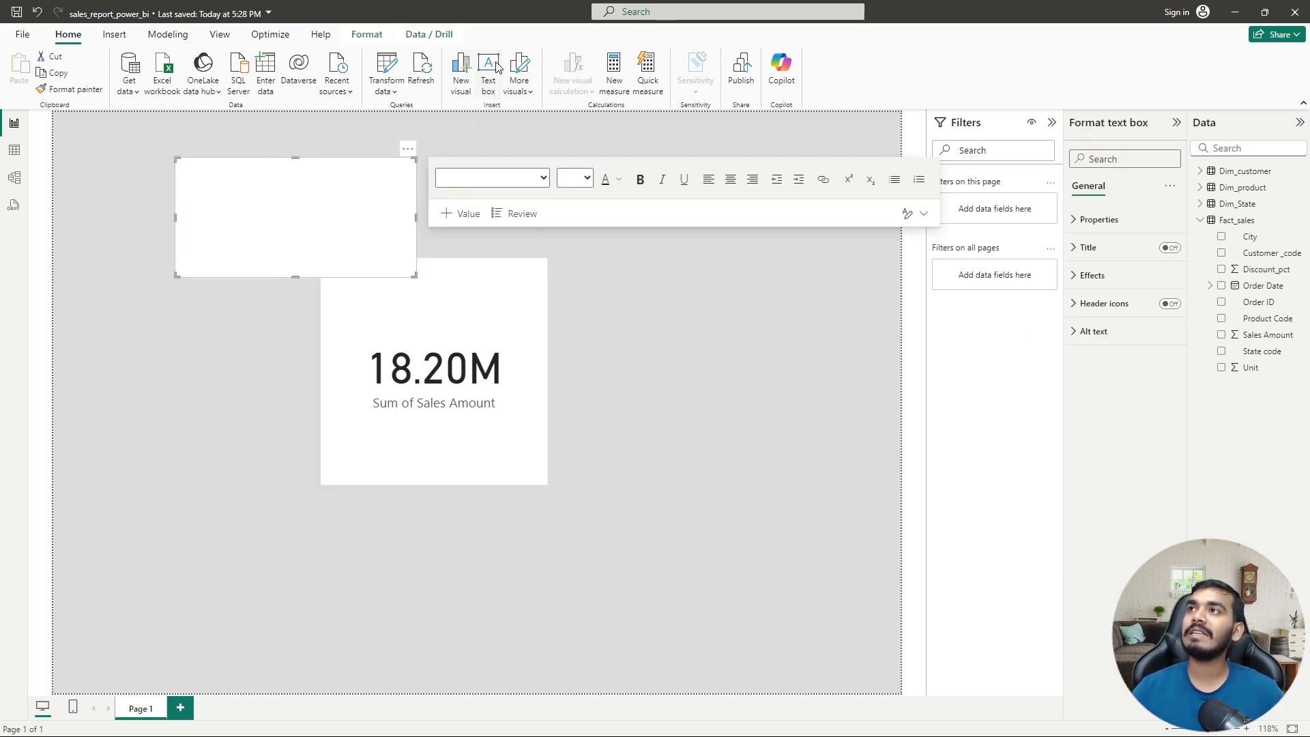
left_click_drag(271, 162, 150, 118)
left_click_drag(175, 231, 175, 172)
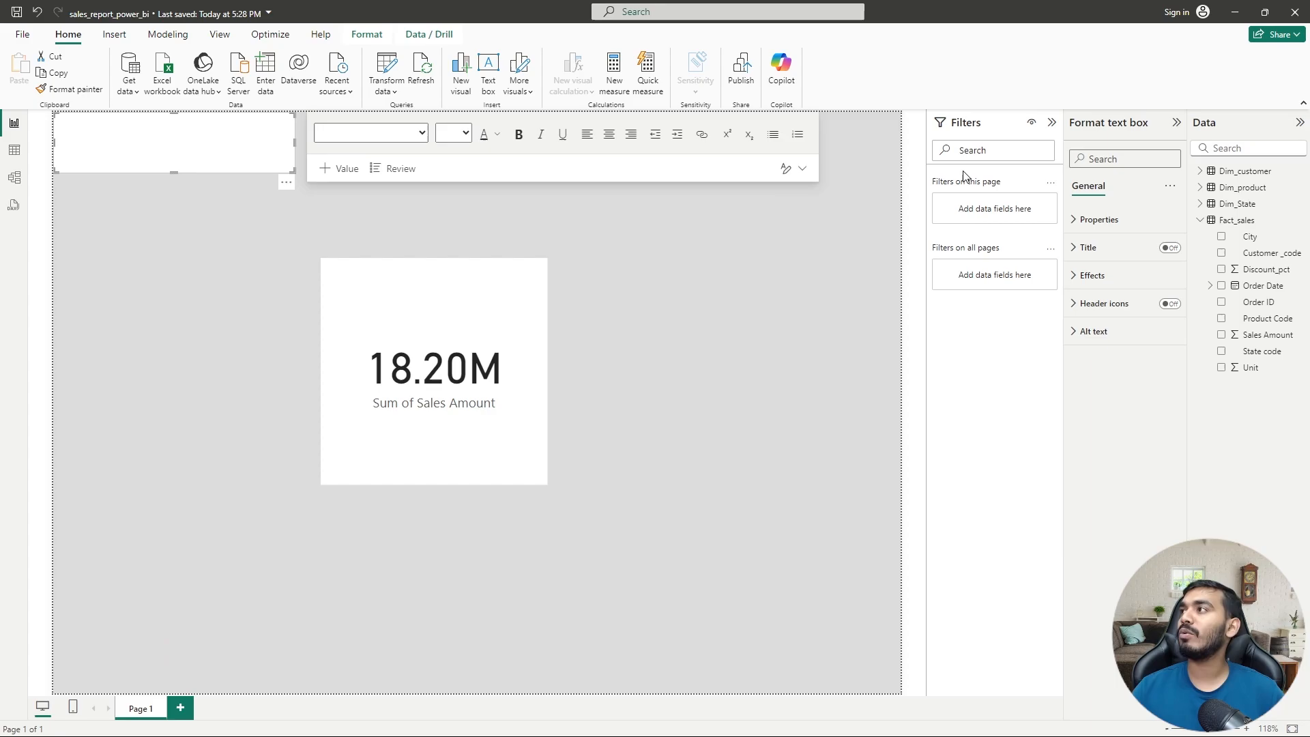
- Set the text box background to a custom dusty pink colour, #CDA5A5
left_click(1078, 276)
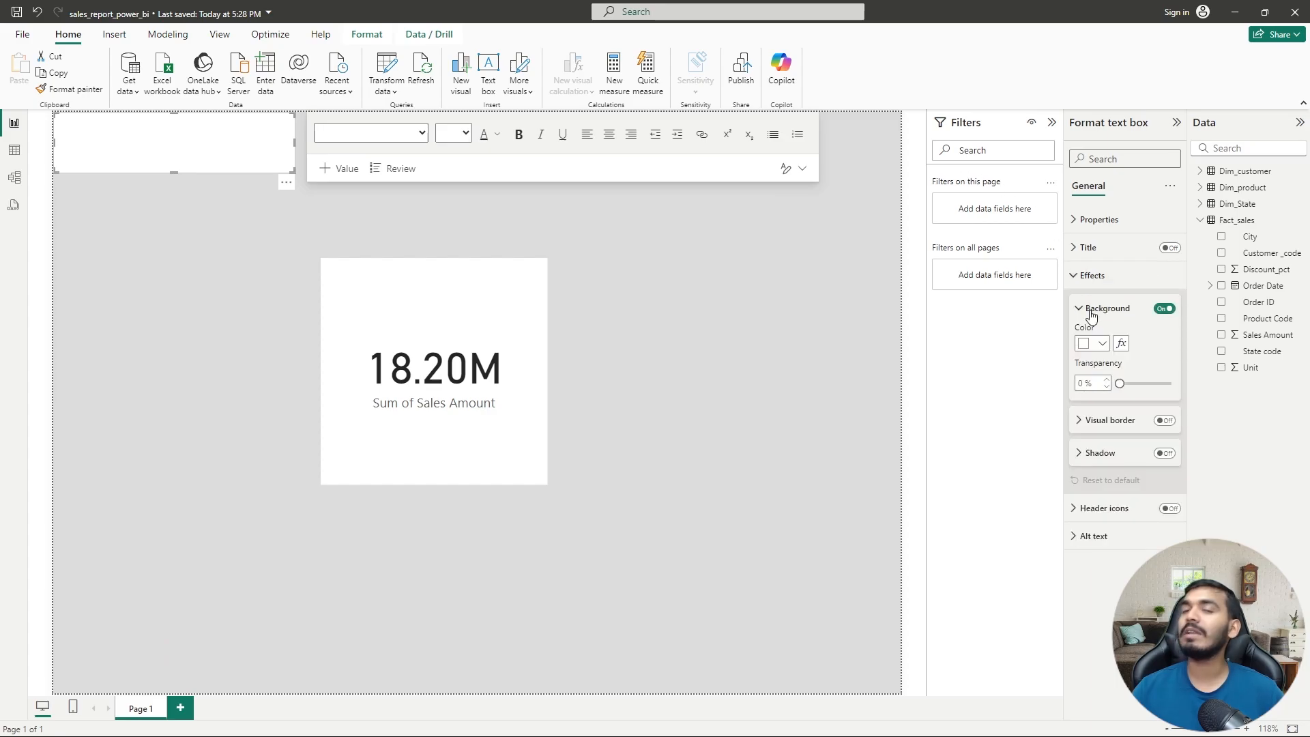
left_click(1103, 344)
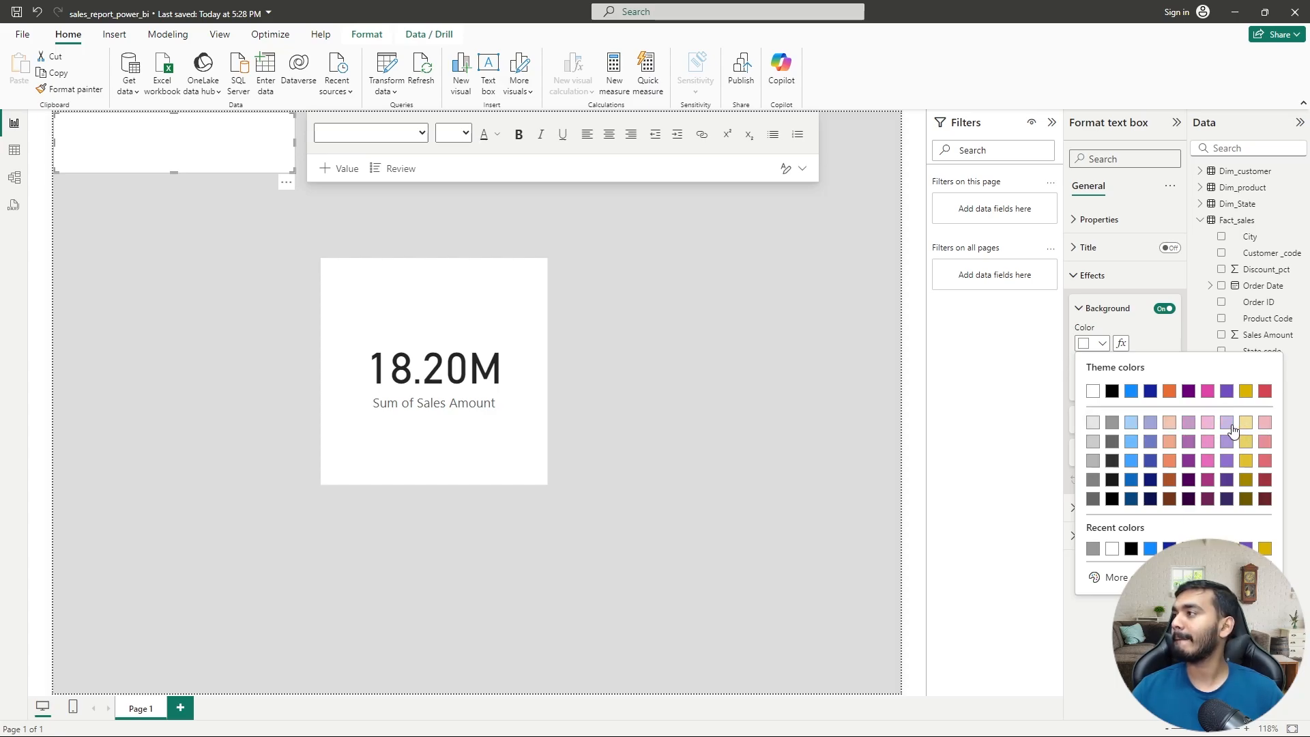
left_click(1109, 577)
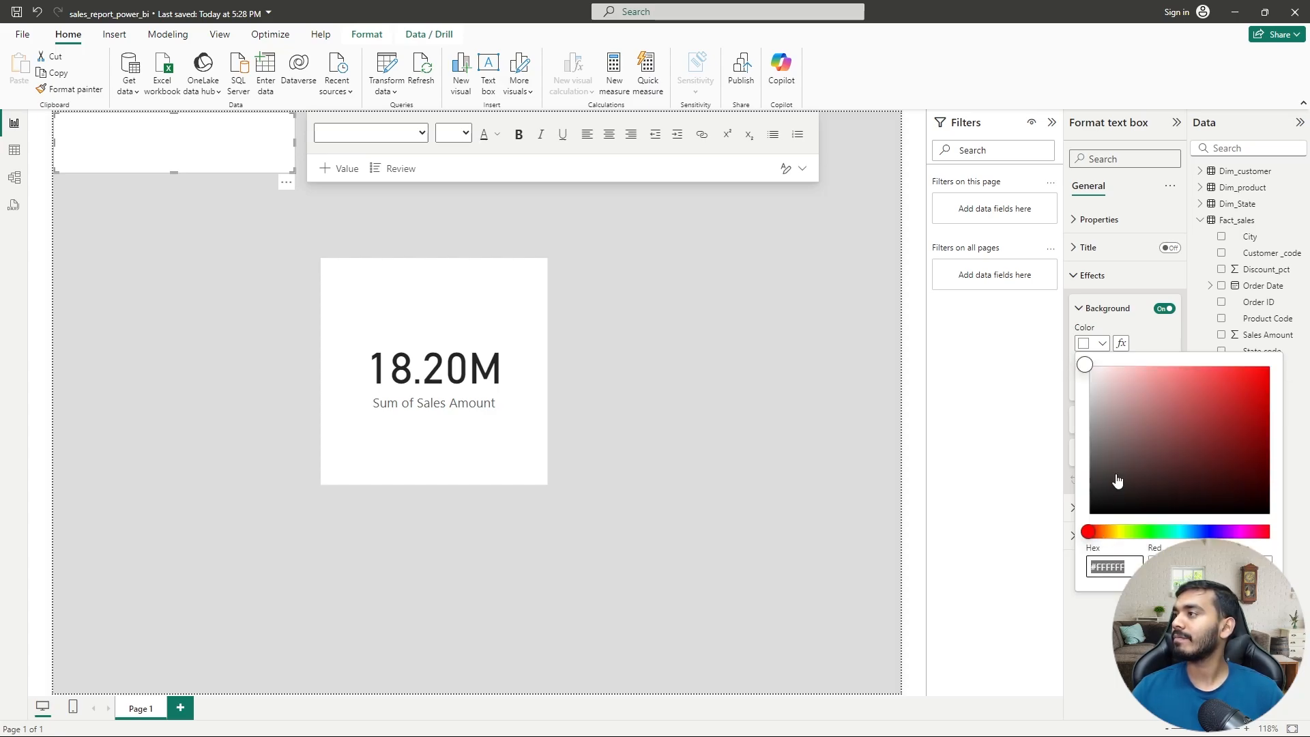
left_click_drag(1093, 427, 1125, 401)
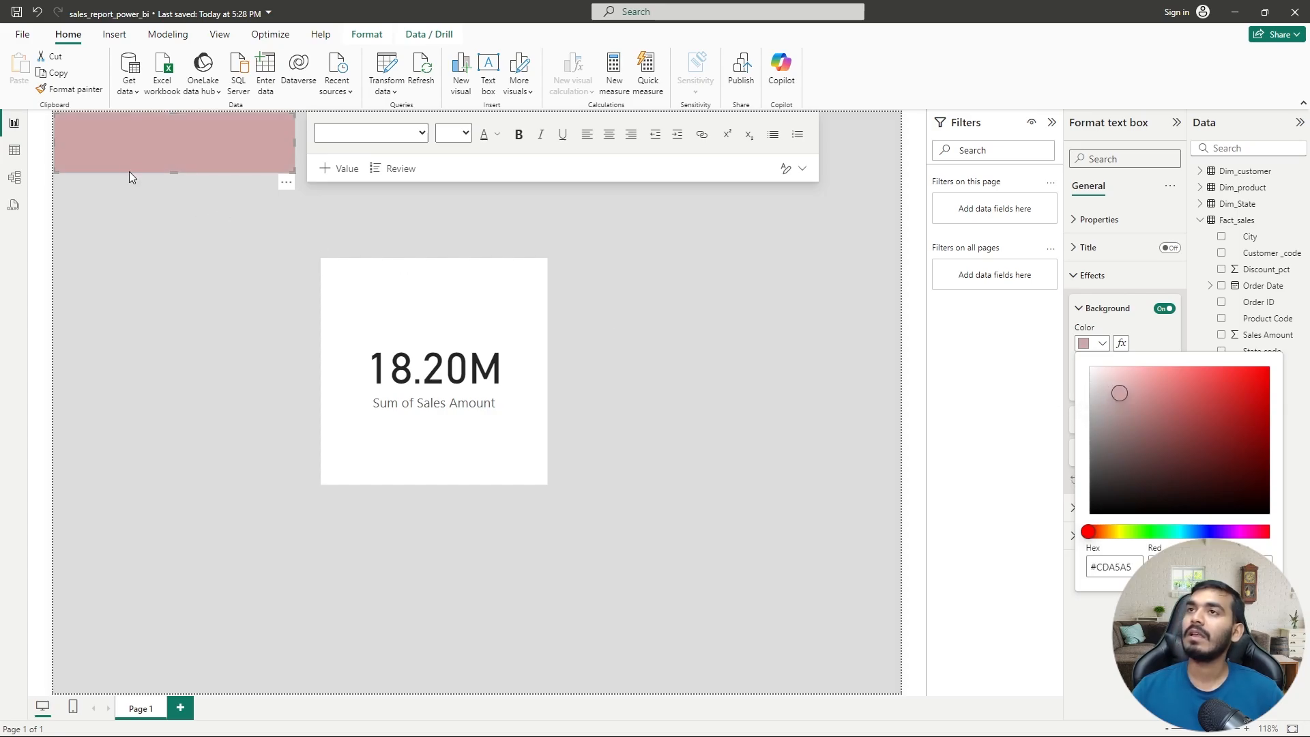
- Enter the title "ABC SALES REPORTS" in the text box
left_click(130, 138)
left_click(198, 141)
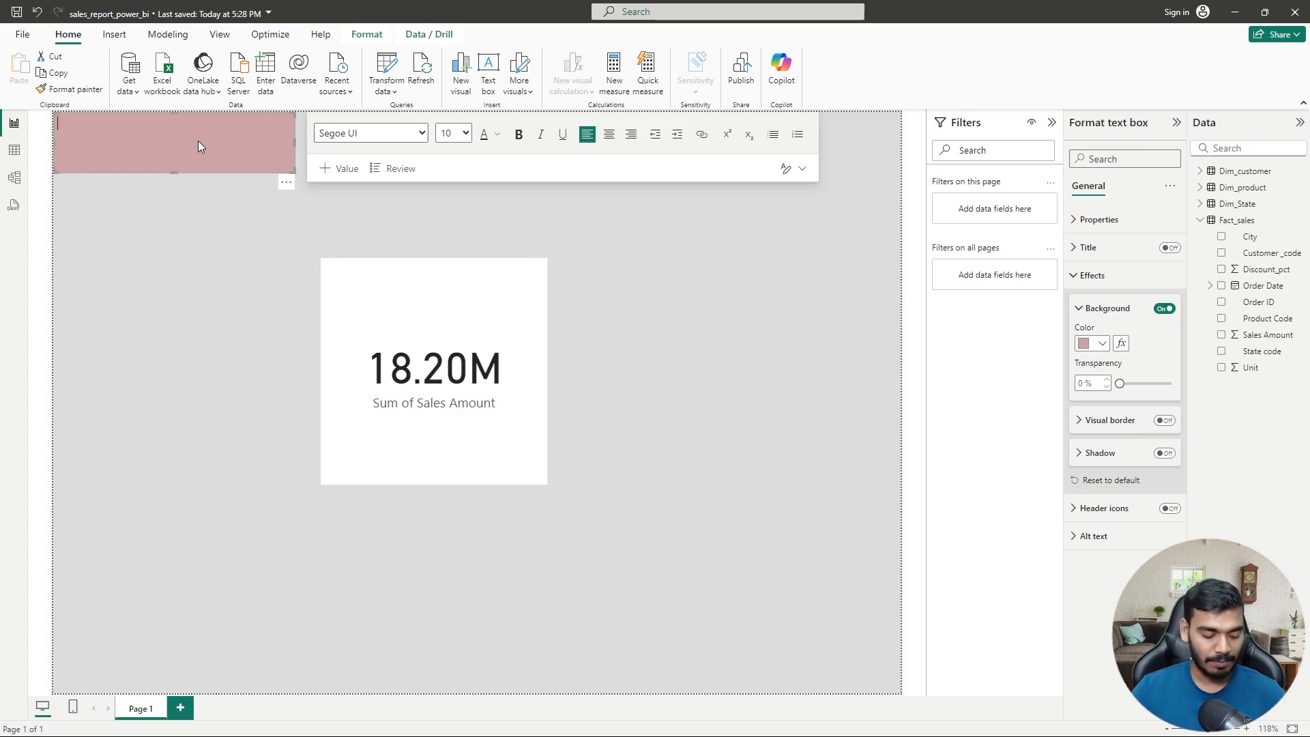
type("ab")
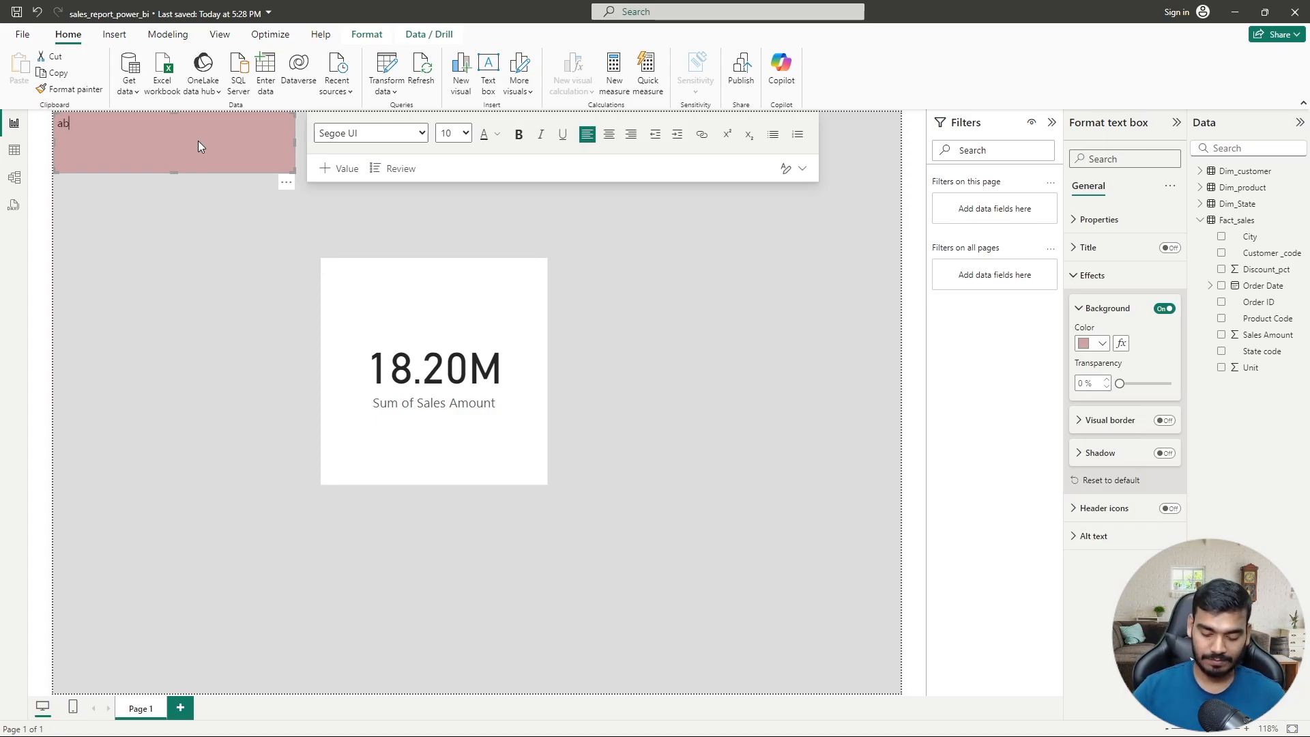
key("BackSpace")
key("BackSpace")
type("AB")
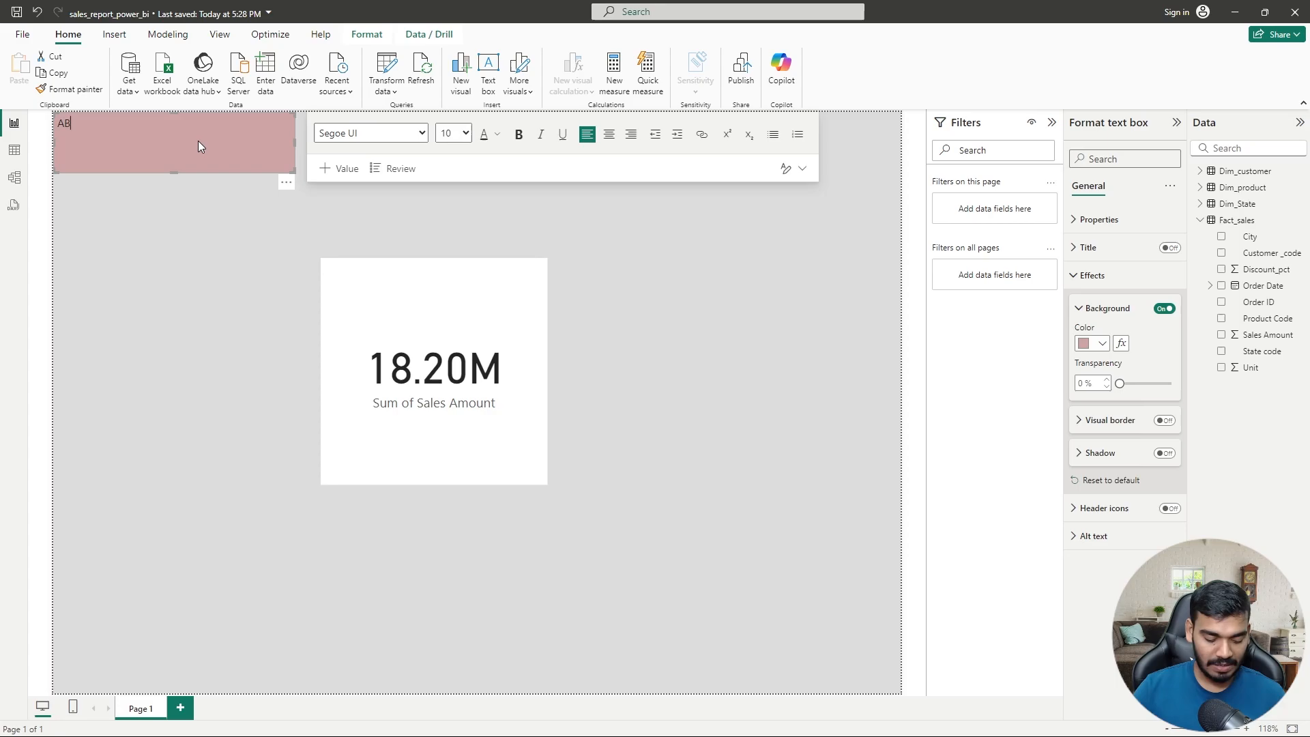
type("C SAL")
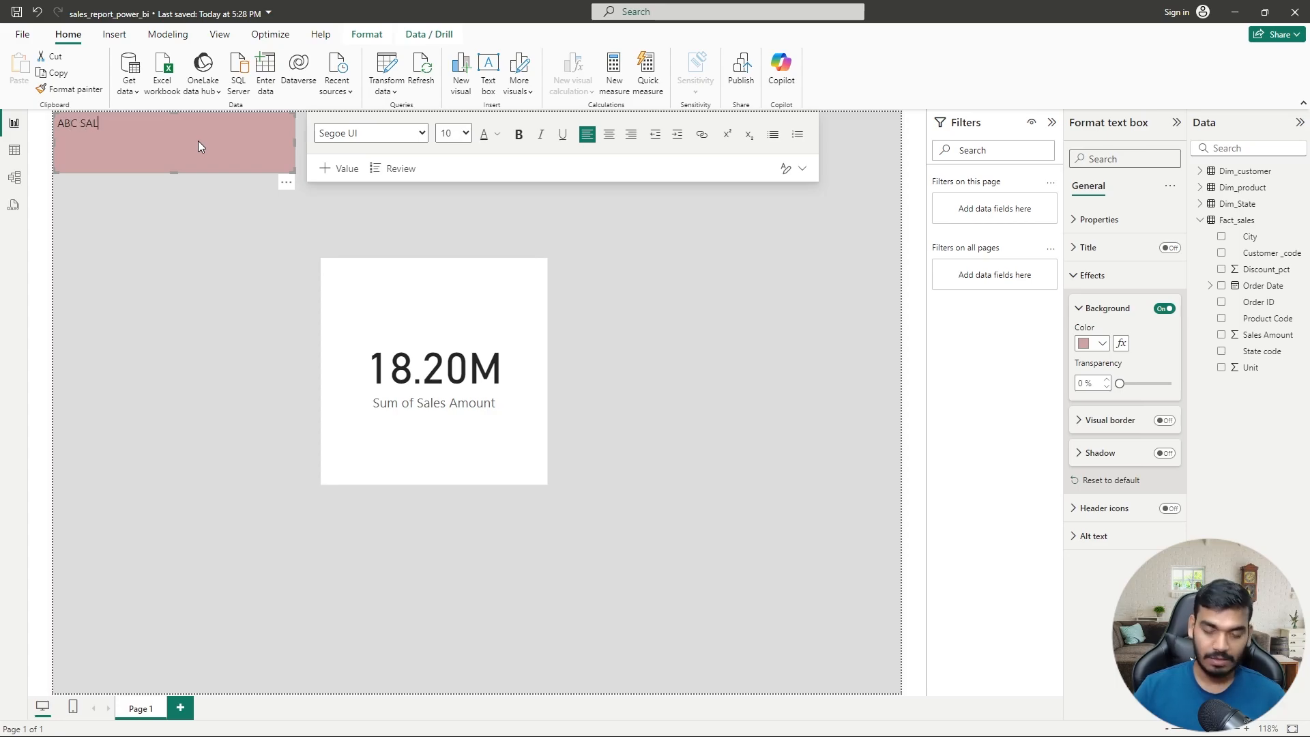
type("ES REPORTS")
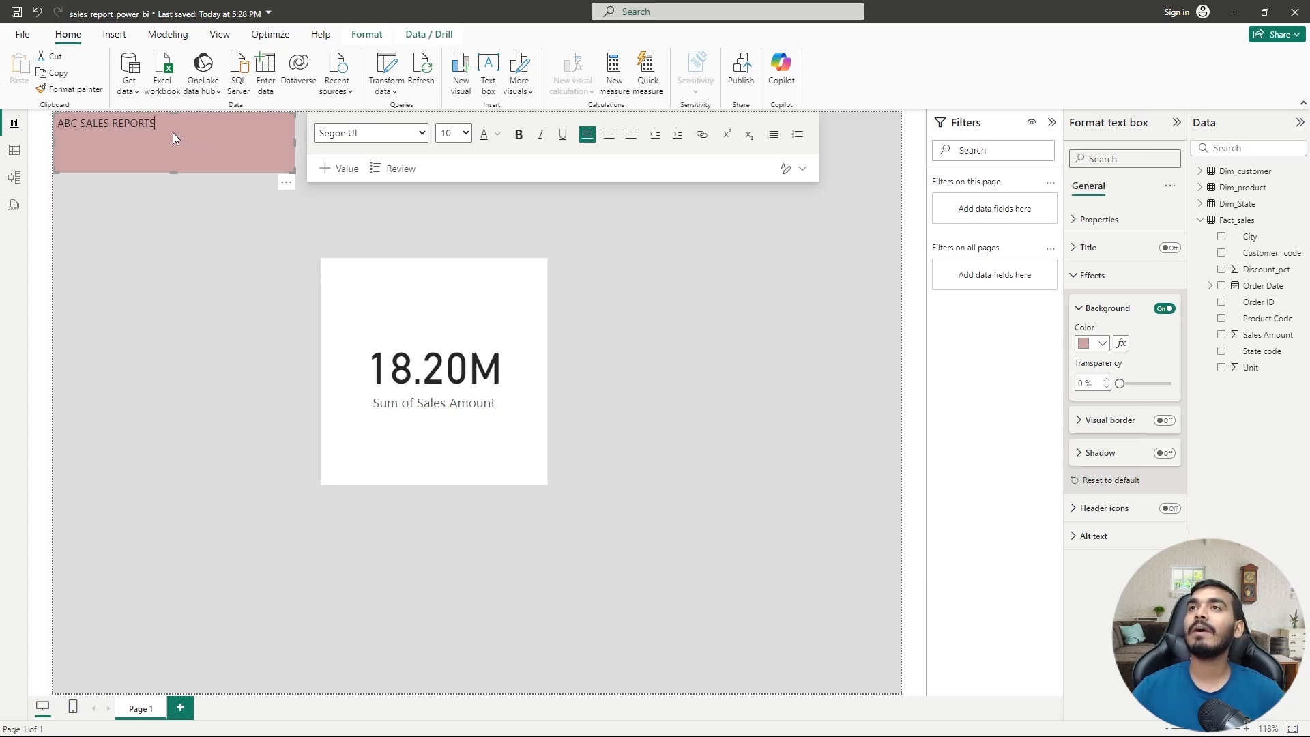
- Format the "ABC SALES REPORTS" title as 20 pt bold text, centred in its box
left_click_drag(165, 124, 55, 133)
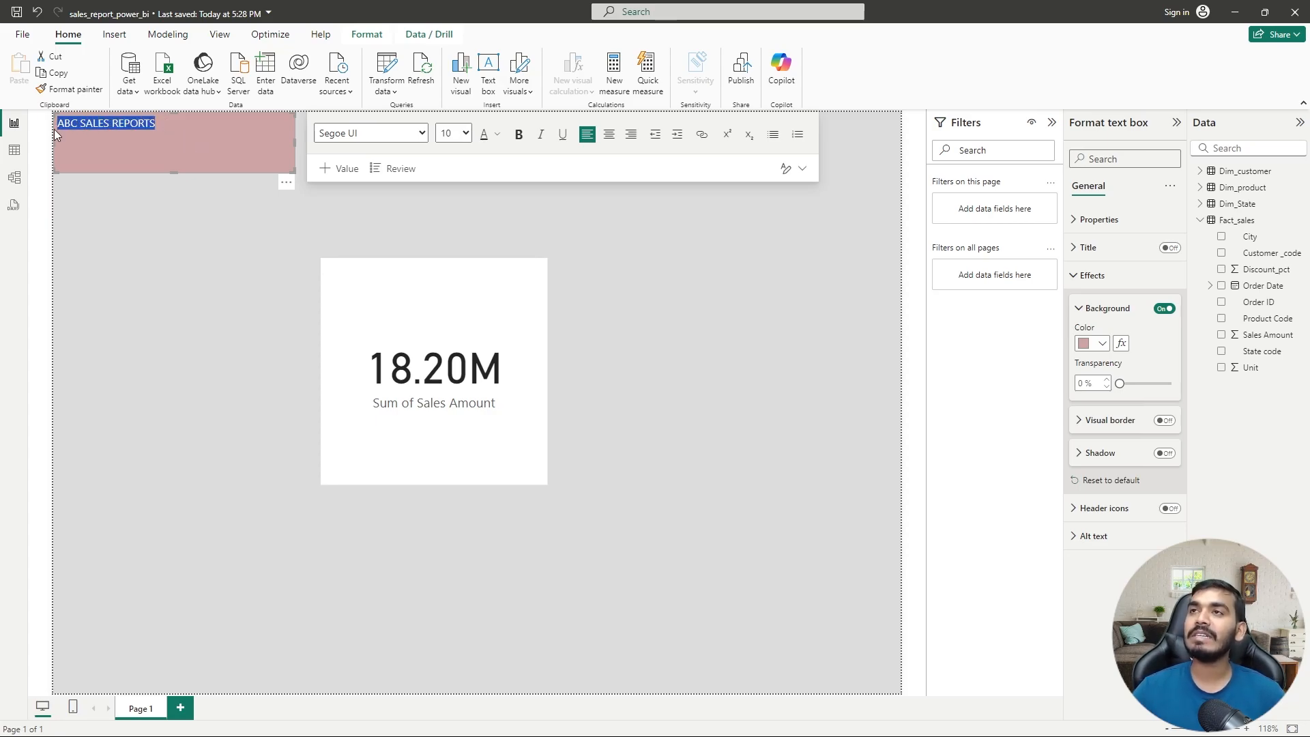
left_click(466, 134)
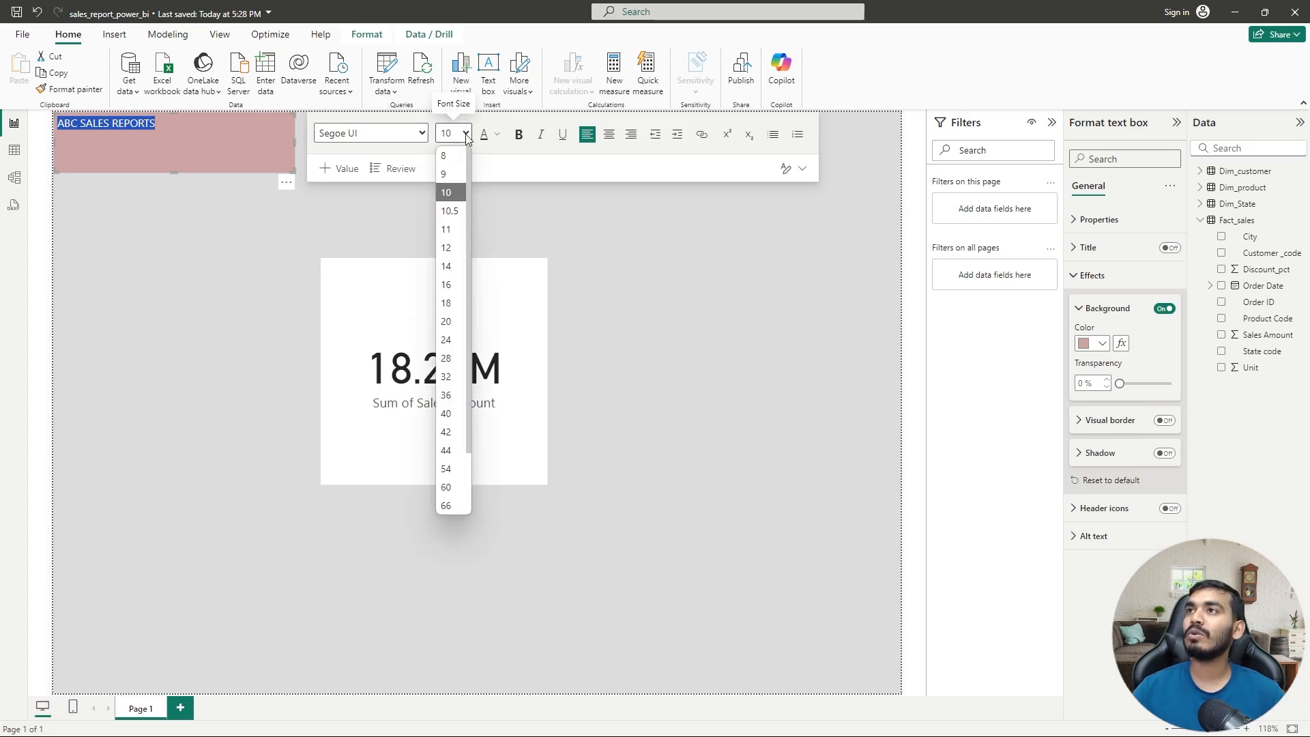
left_click(450, 321)
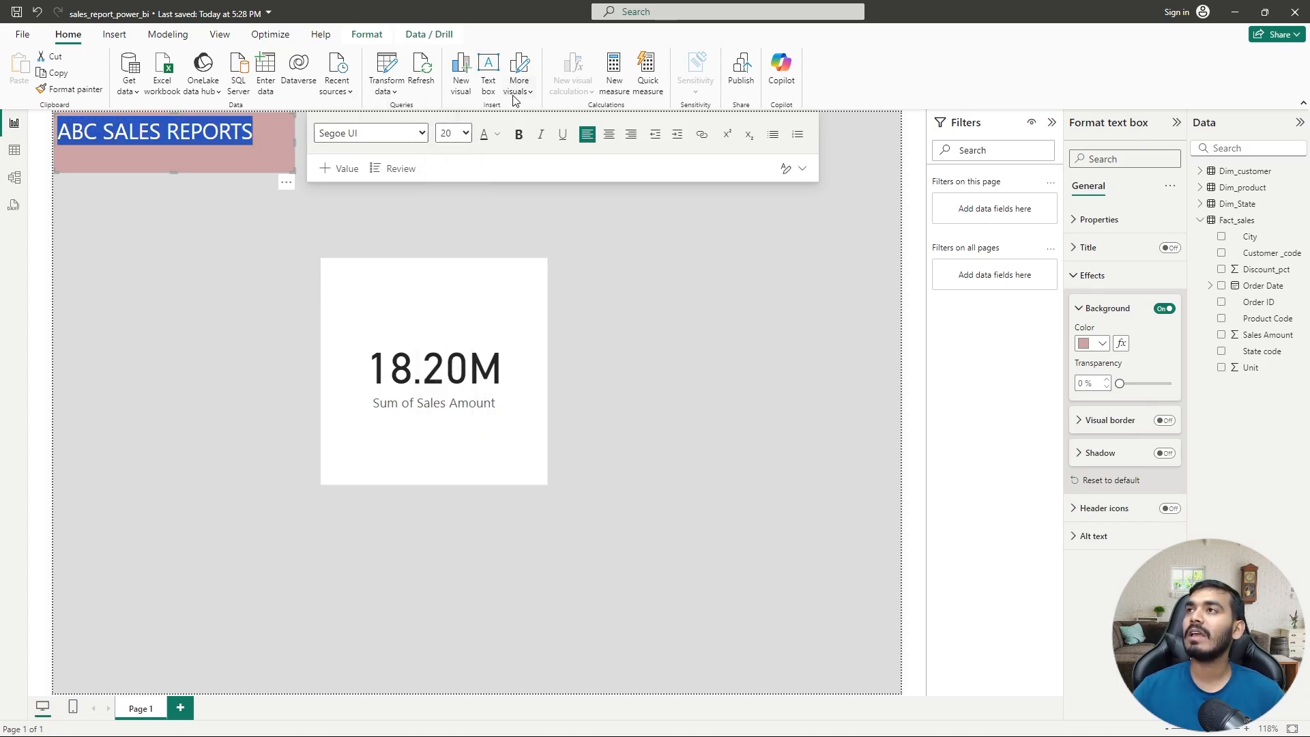
left_click(518, 134)
left_click(178, 149)
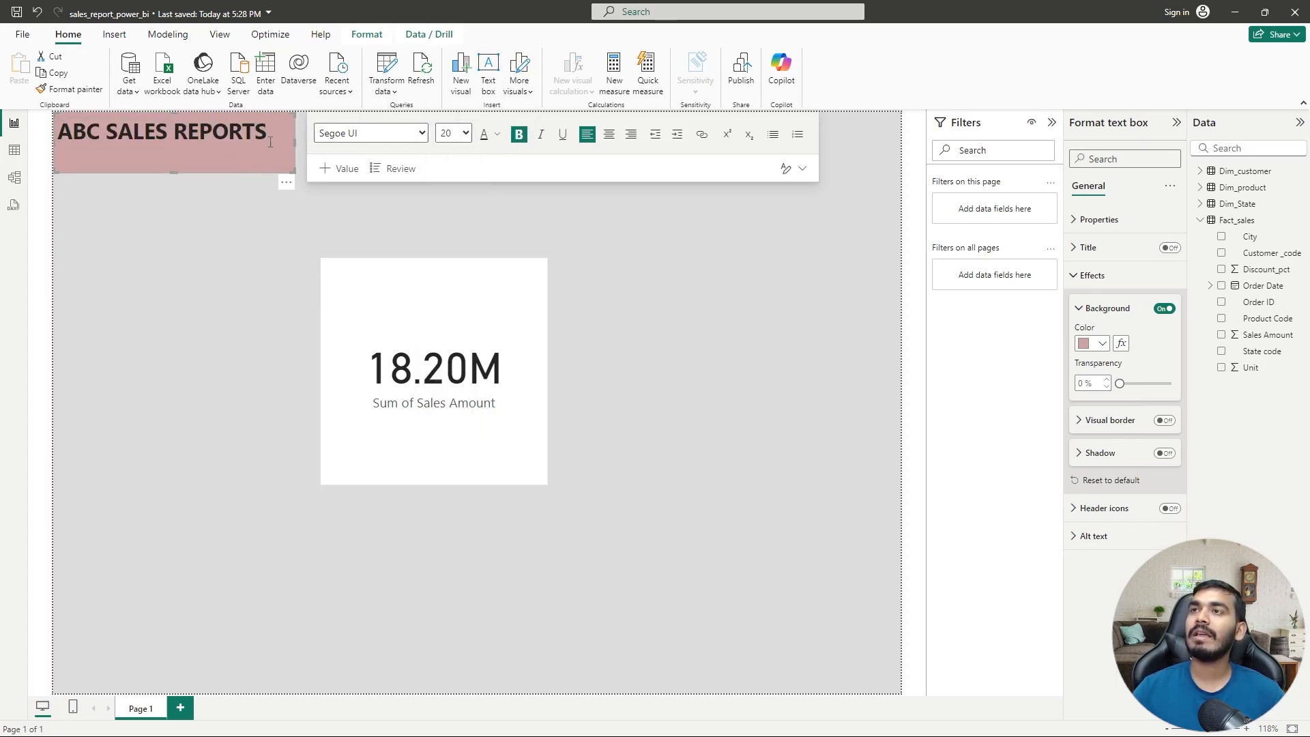
left_click(632, 134)
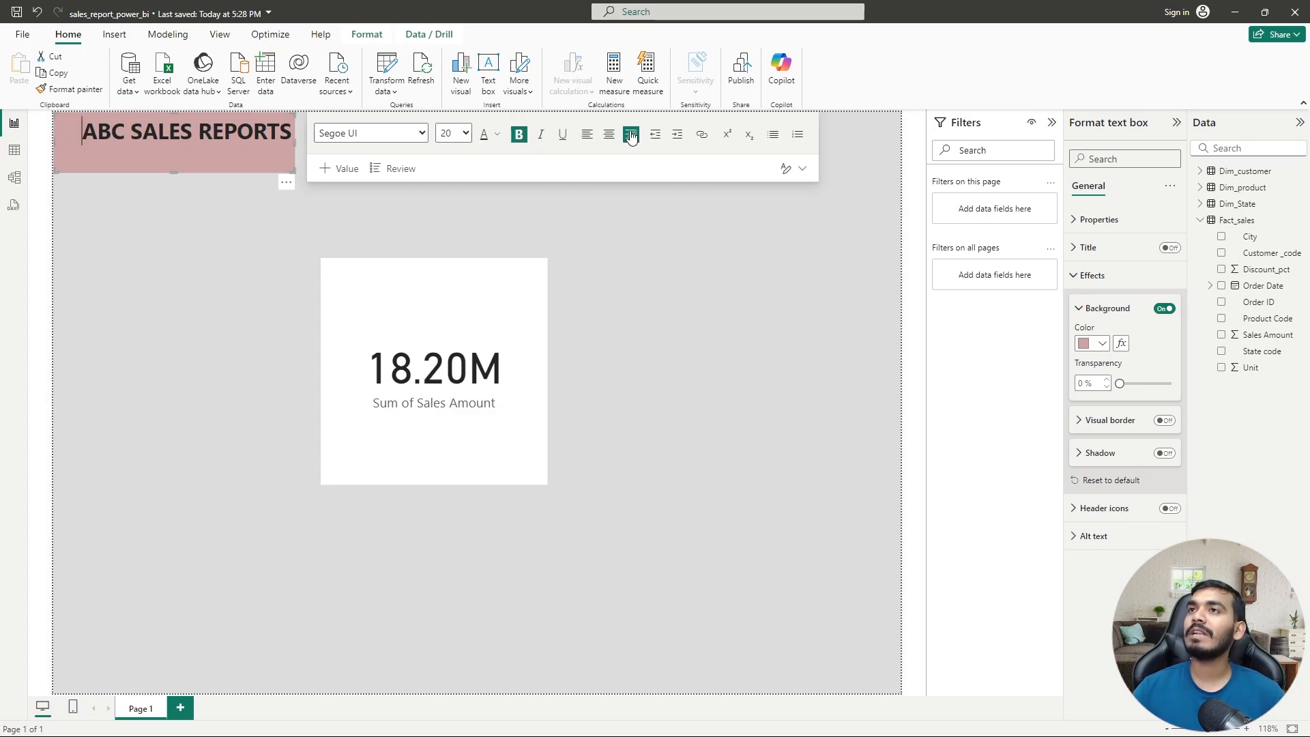
left_click(609, 133)
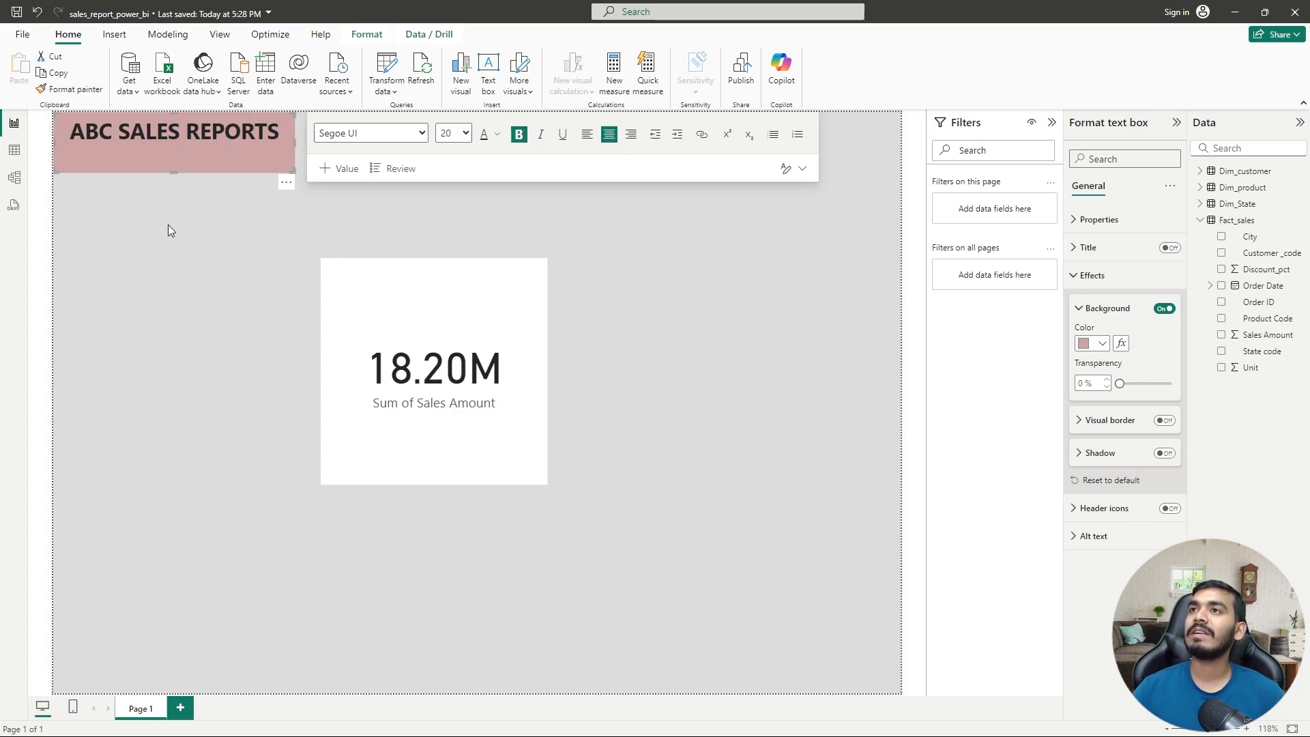
- Shrink the title text box to fit tightly around its text and place it slightly below the page's upper edge
left_click(191, 163)
left_click(180, 165)
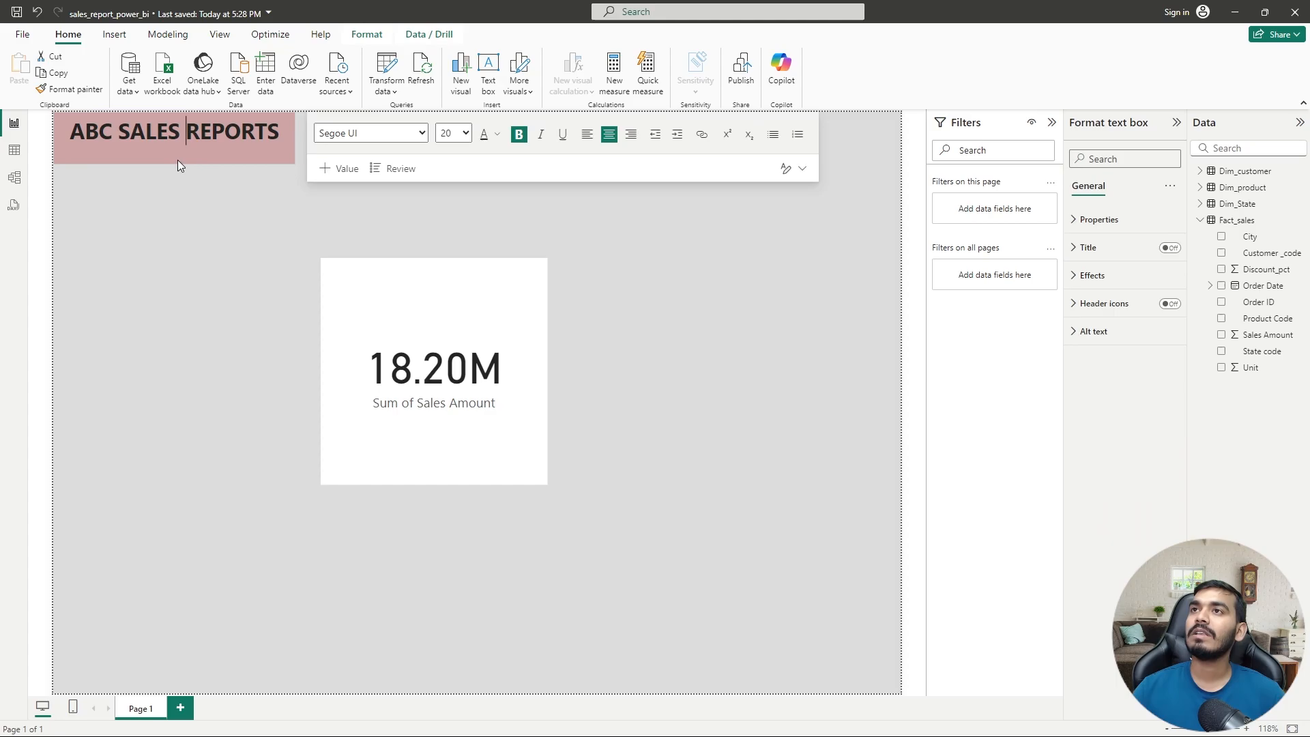
left_click_drag(178, 160, 179, 149)
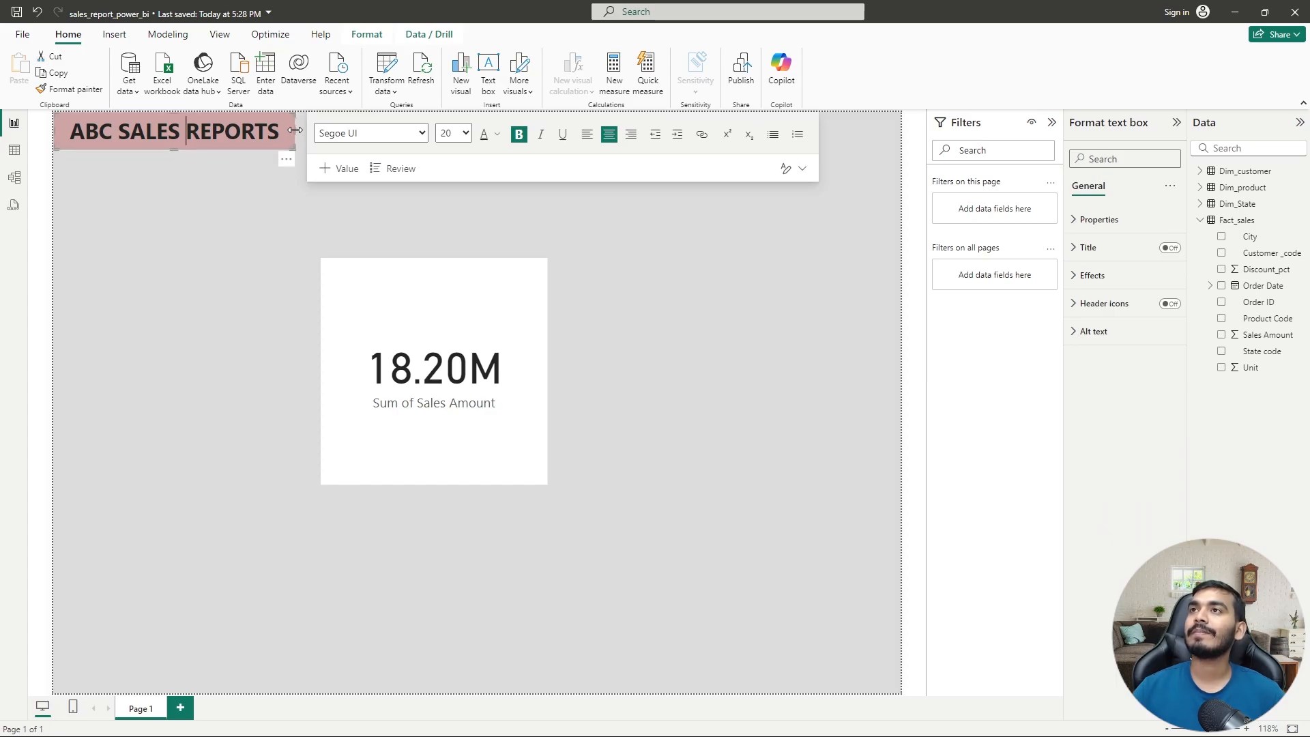
left_click_drag(295, 129, 272, 131)
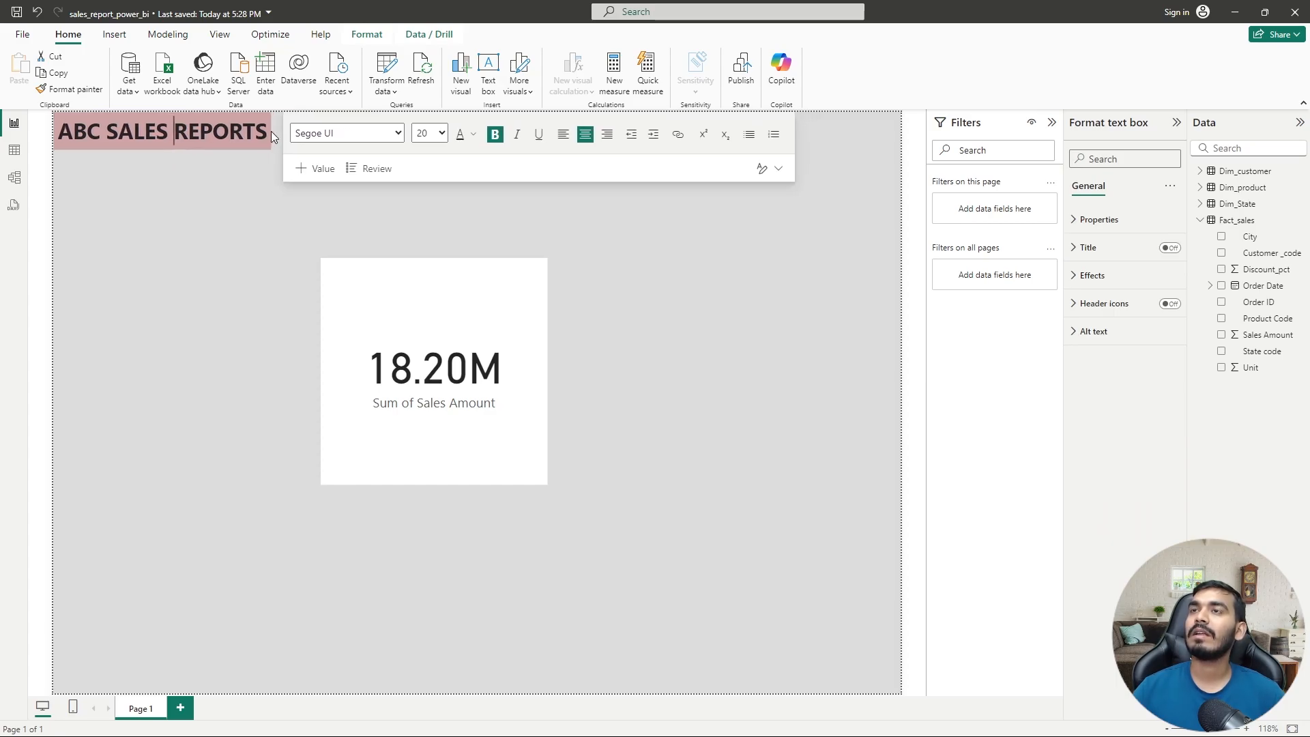
left_click(198, 198)
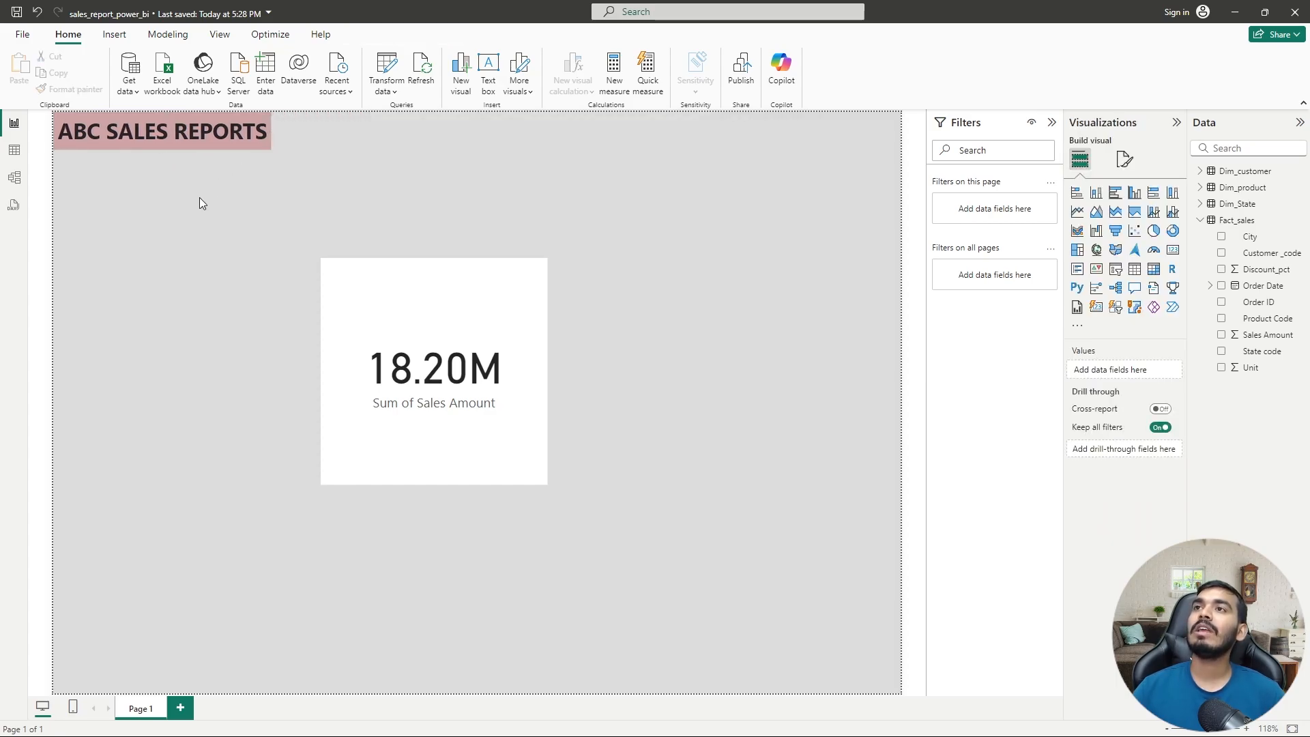
left_click(105, 114)
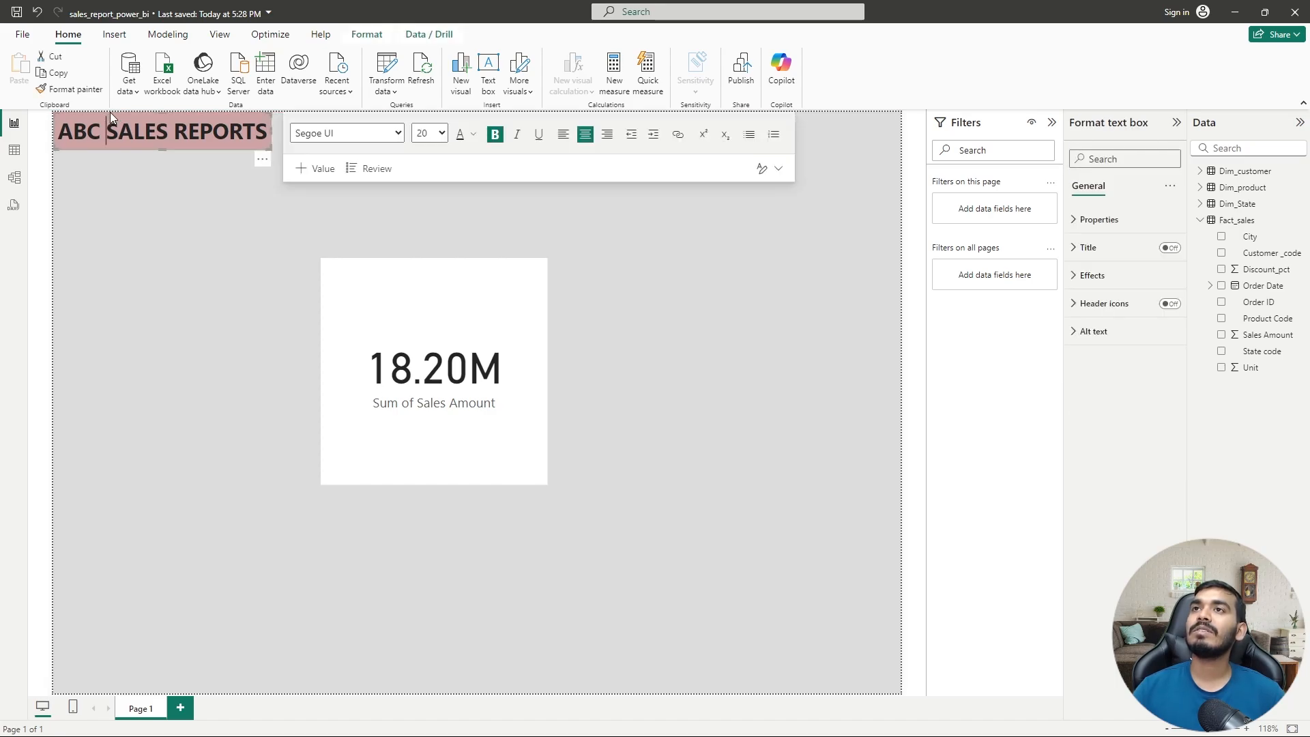
left_click(158, 120)
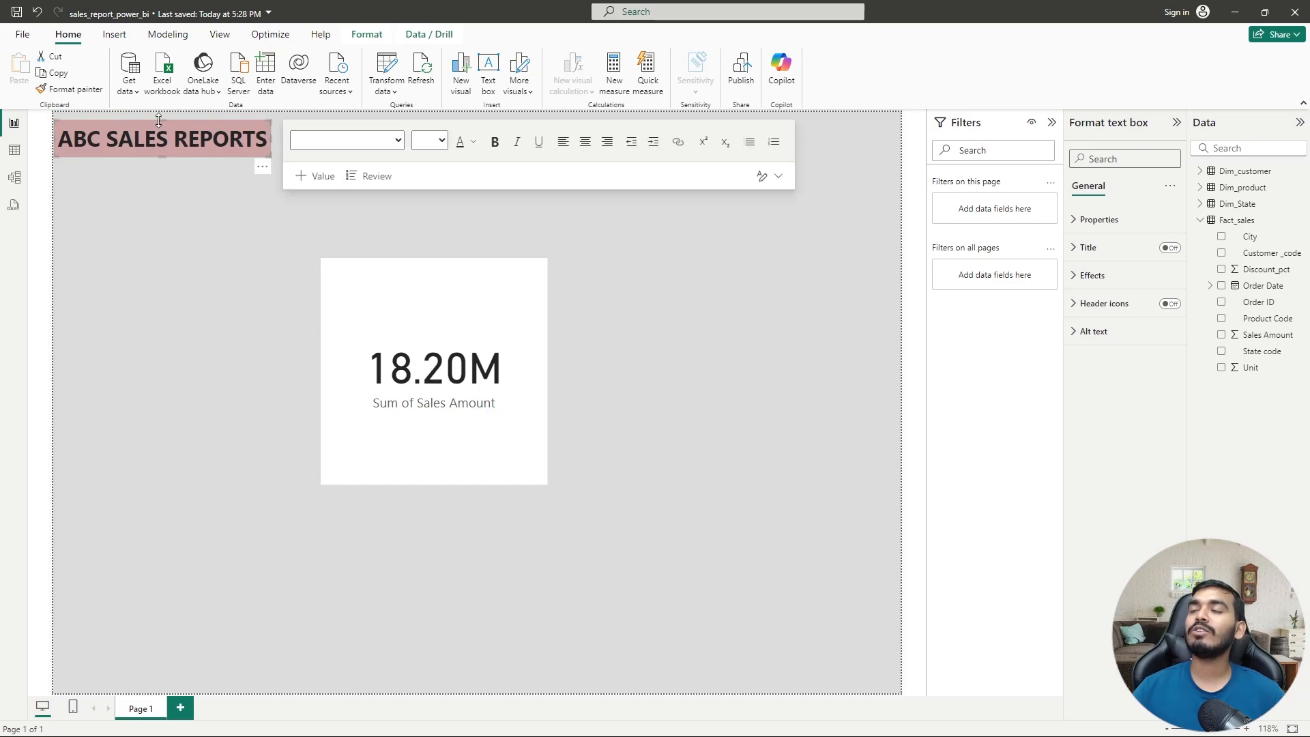
- Remove the Sales Amount field from the existing card and delete the card from the page
left_click(398, 310)
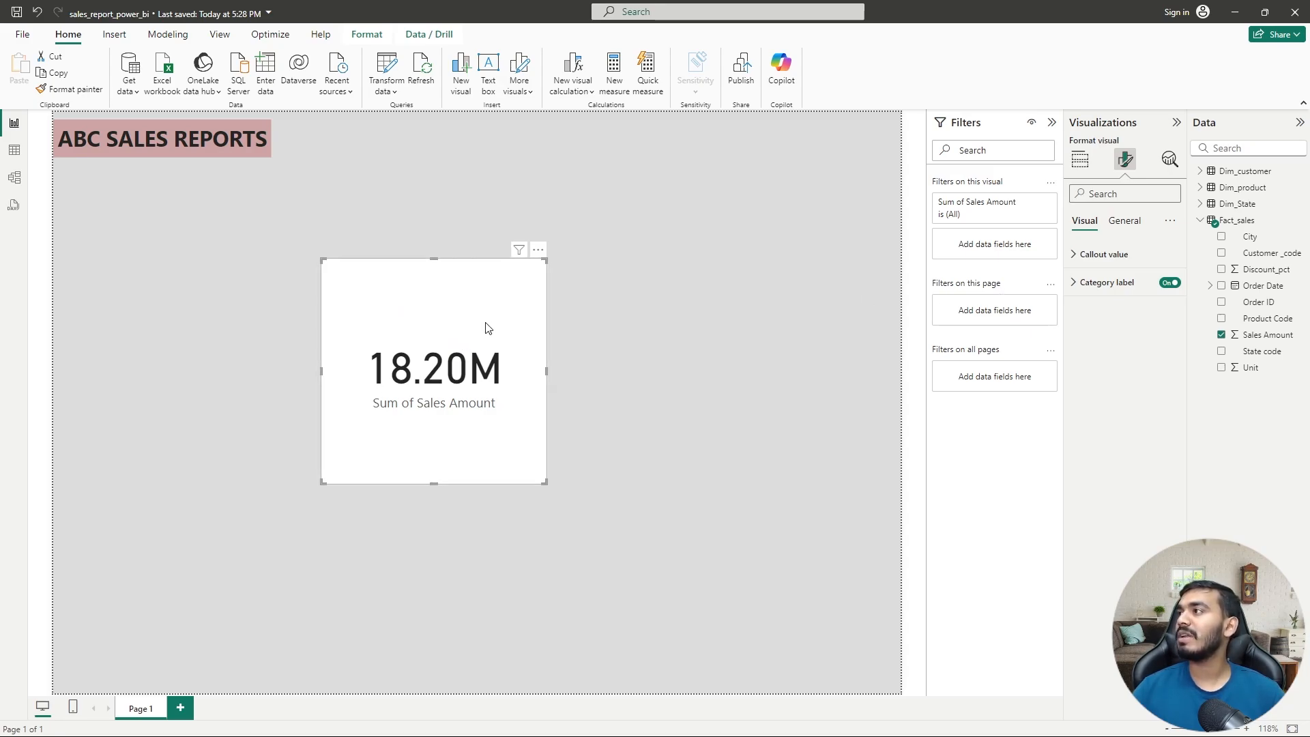
left_click(1081, 160)
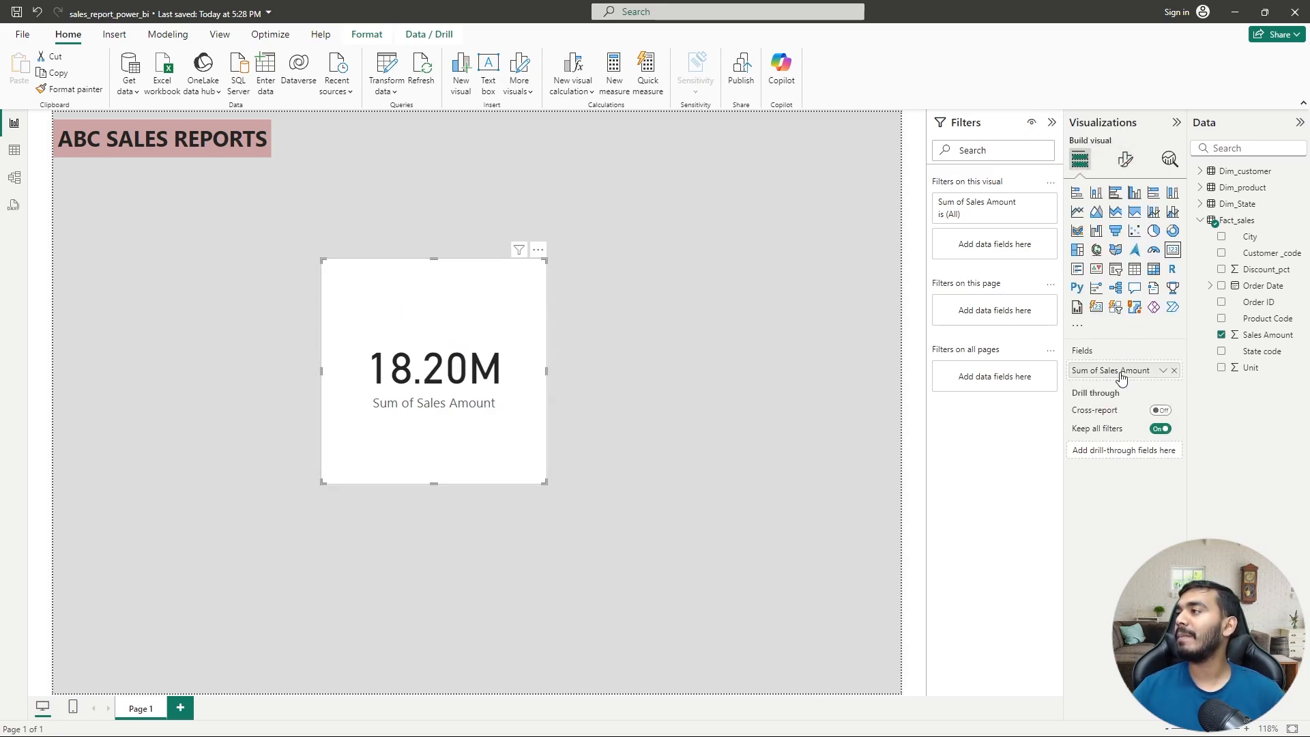
left_click(1174, 370)
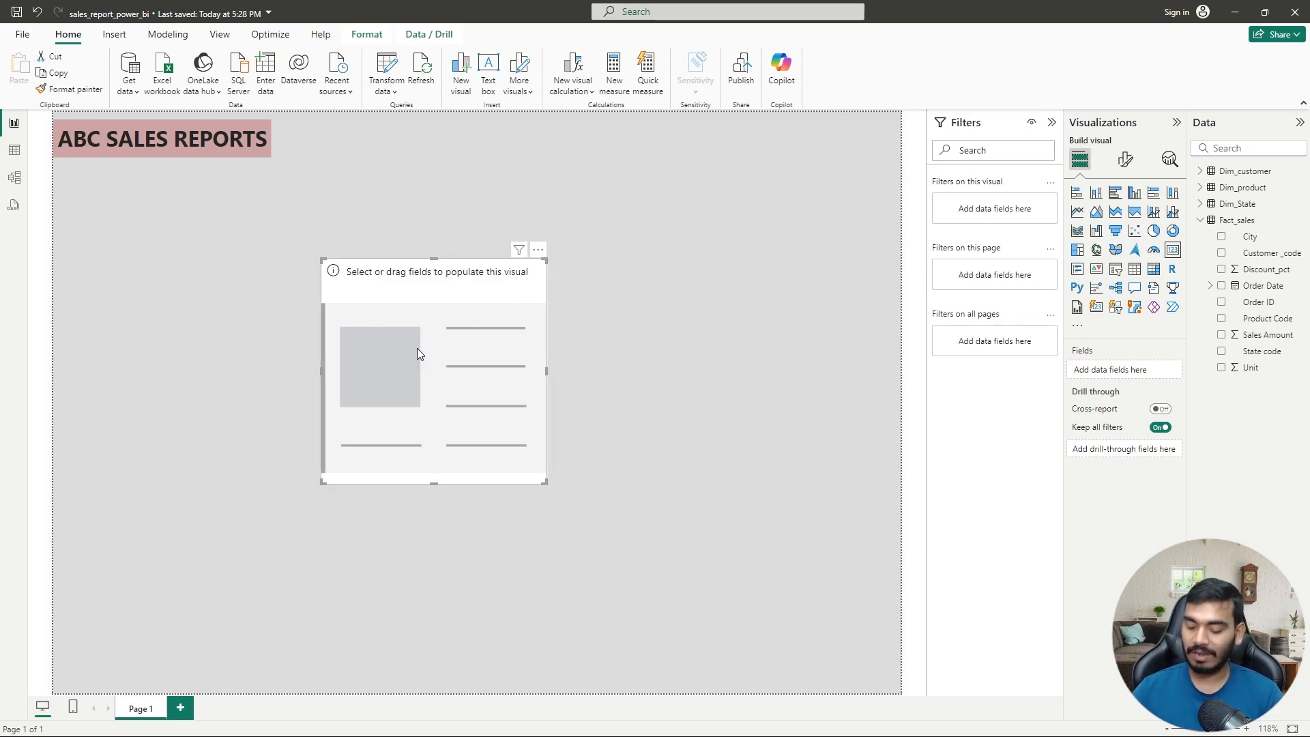
key("Delete")
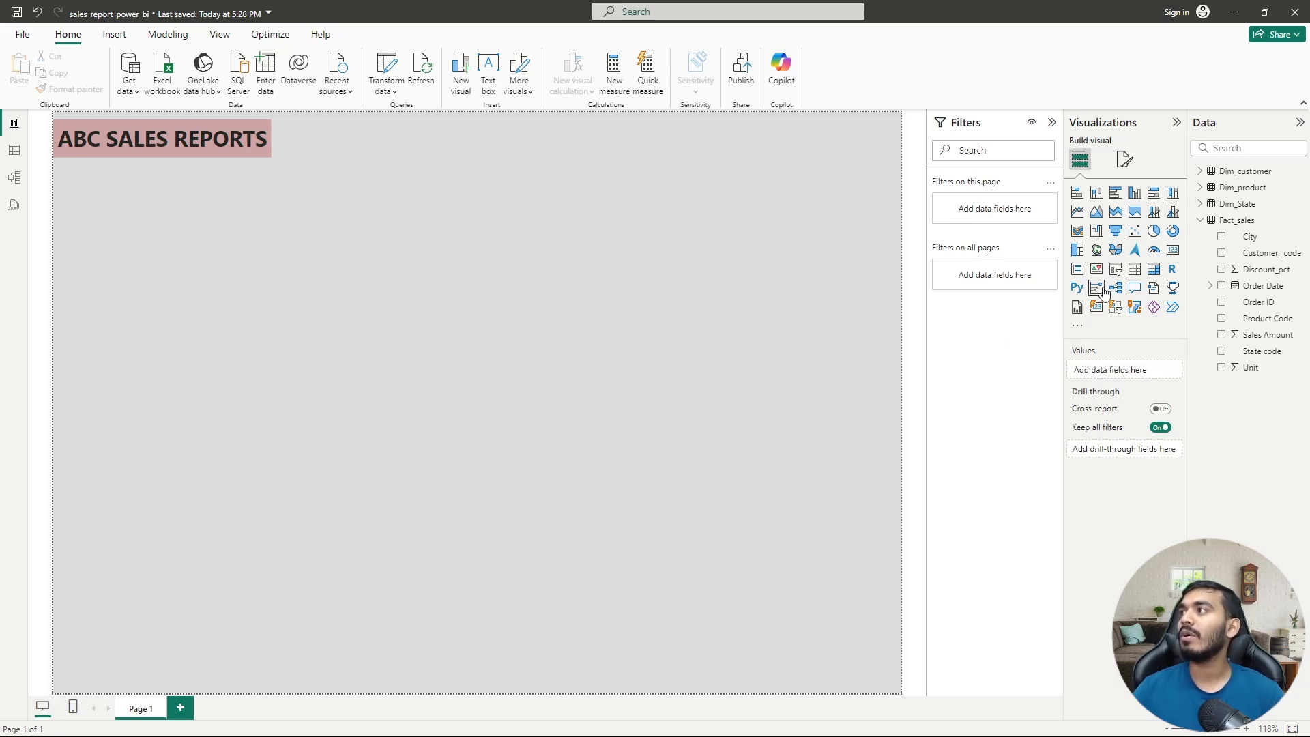
- Add a new card visual near the middle of the page and fill it with Sales Amount from Fact_sales
left_click(1172, 252)
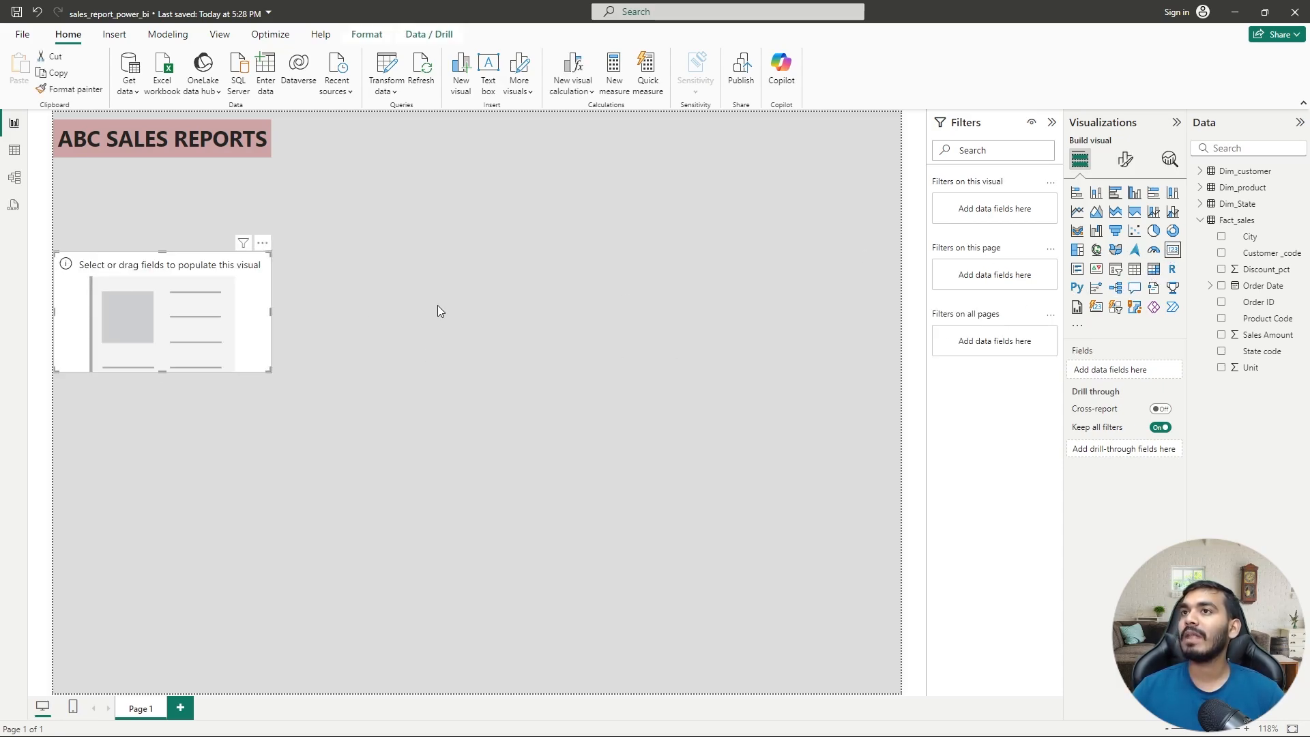
left_click_drag(139, 291, 424, 321)
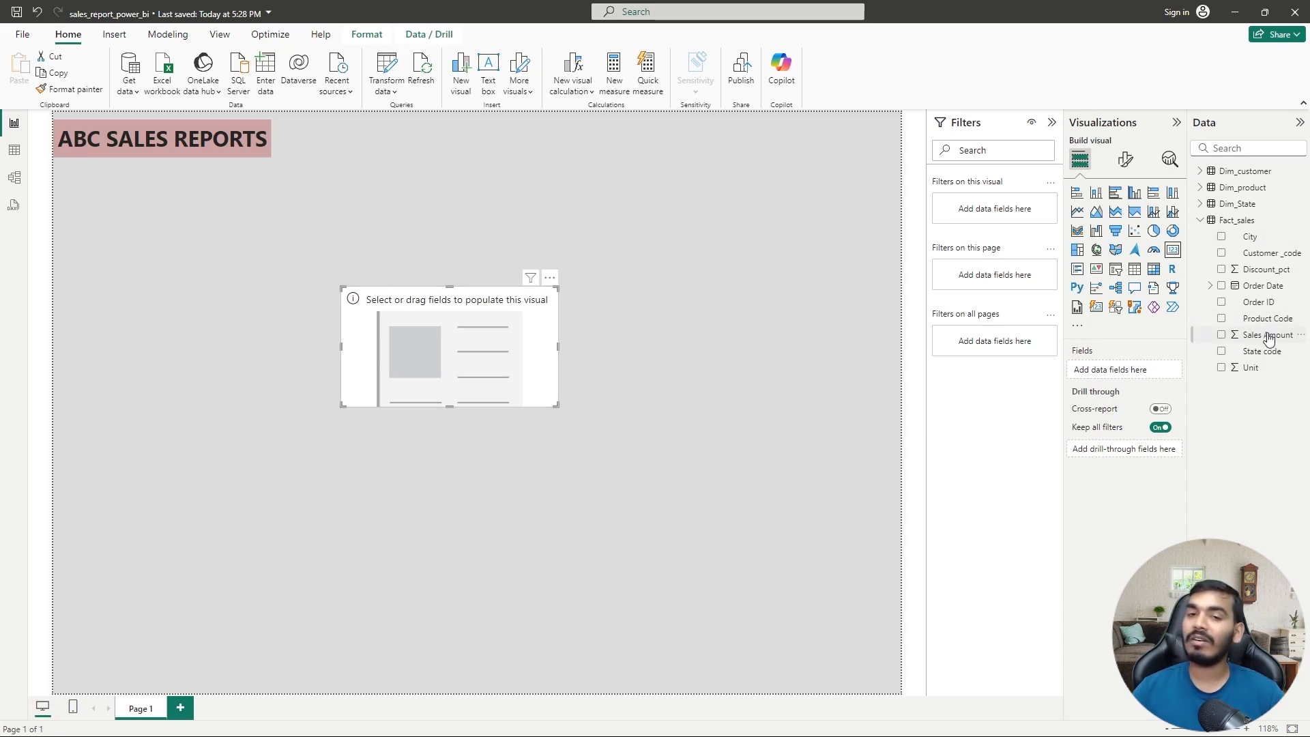
left_click_drag(1268, 338, 1144, 369)
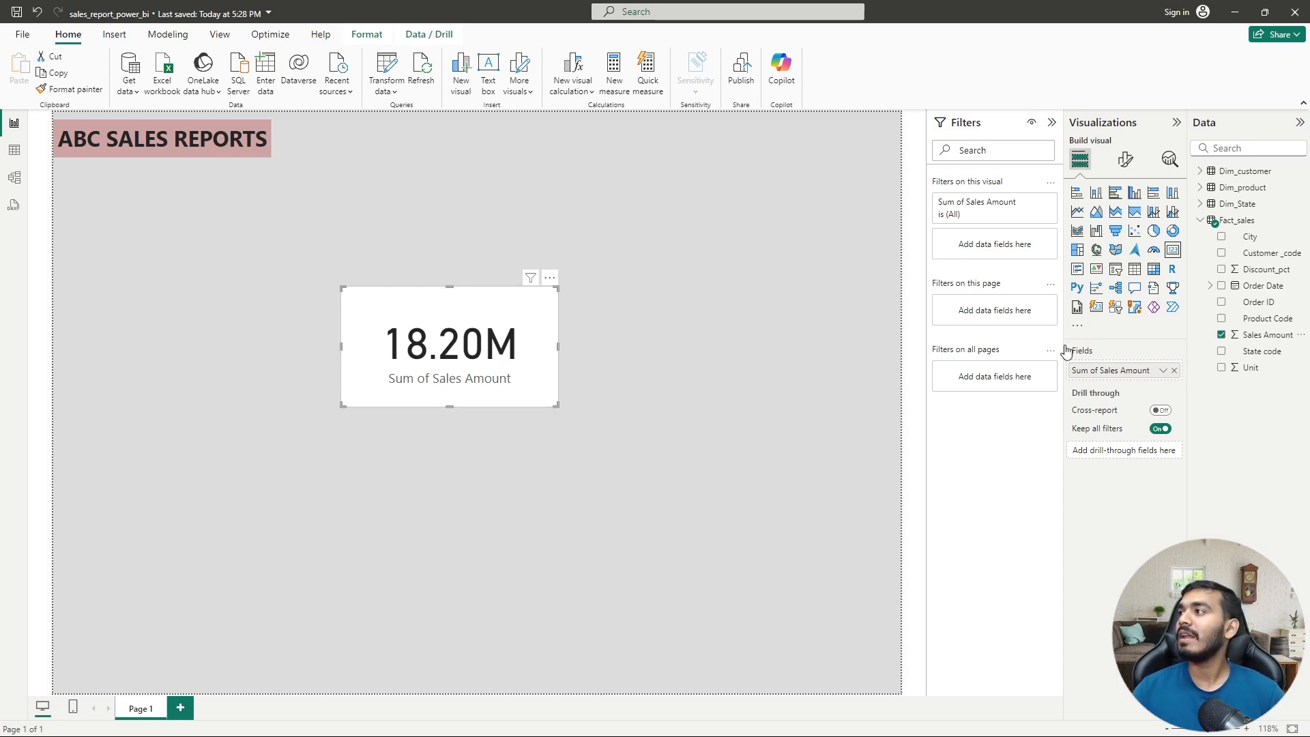
- Switch the card's Sales Amount aggregation through Average, Minimum and Maximum, ending on Count (Distinct)
left_click(1163, 372)
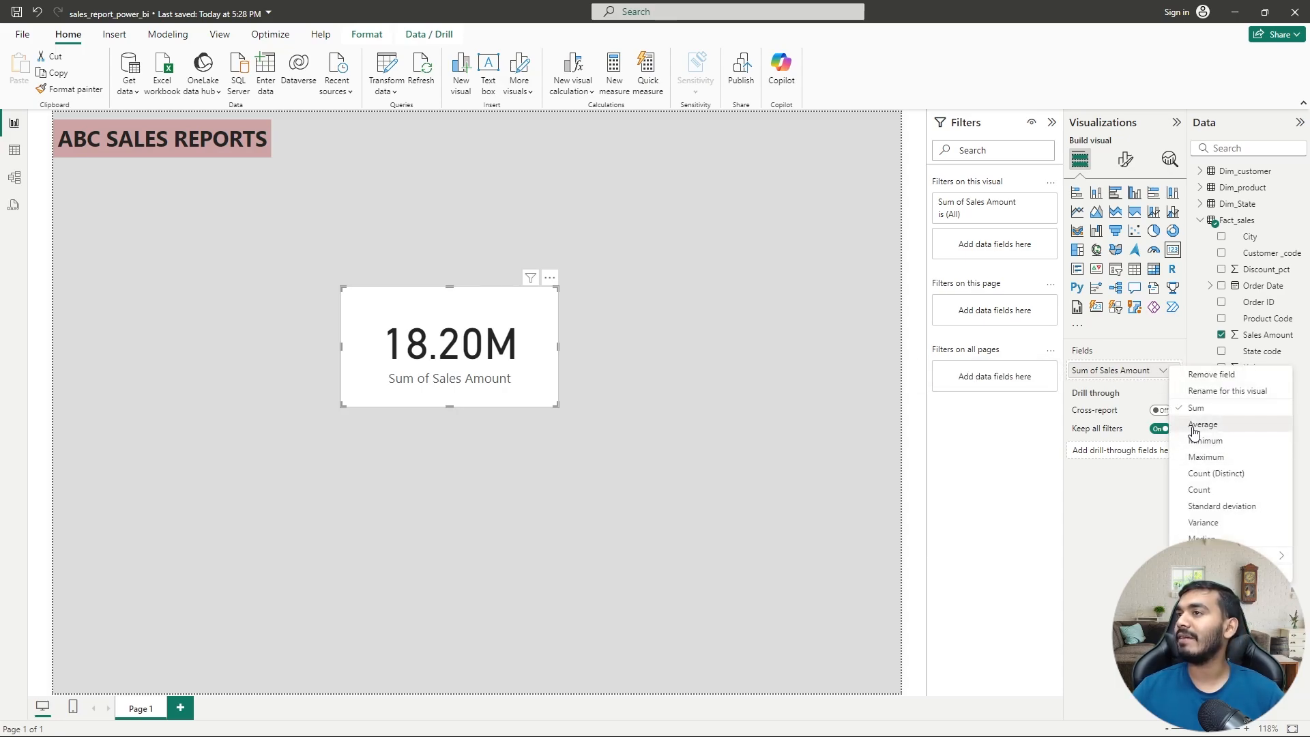
left_click(1194, 425)
left_click(1163, 372)
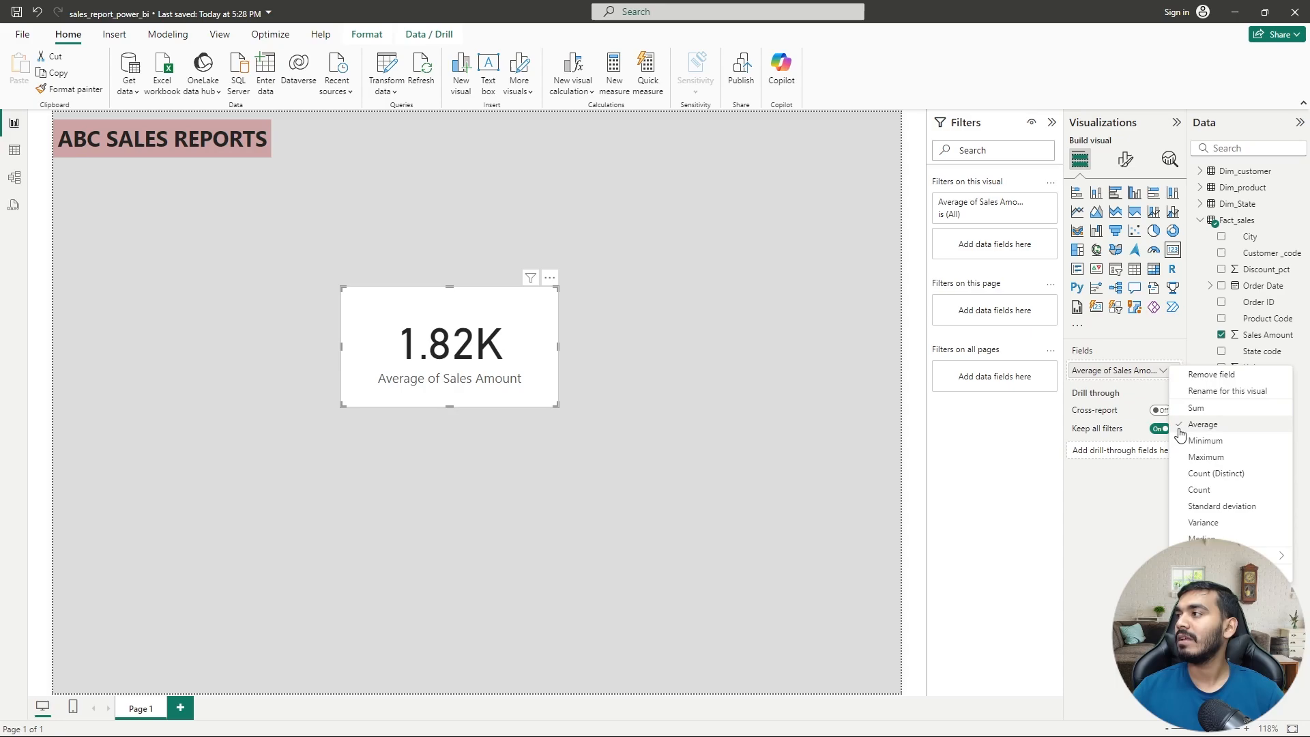
left_click(1185, 440)
left_click(1163, 370)
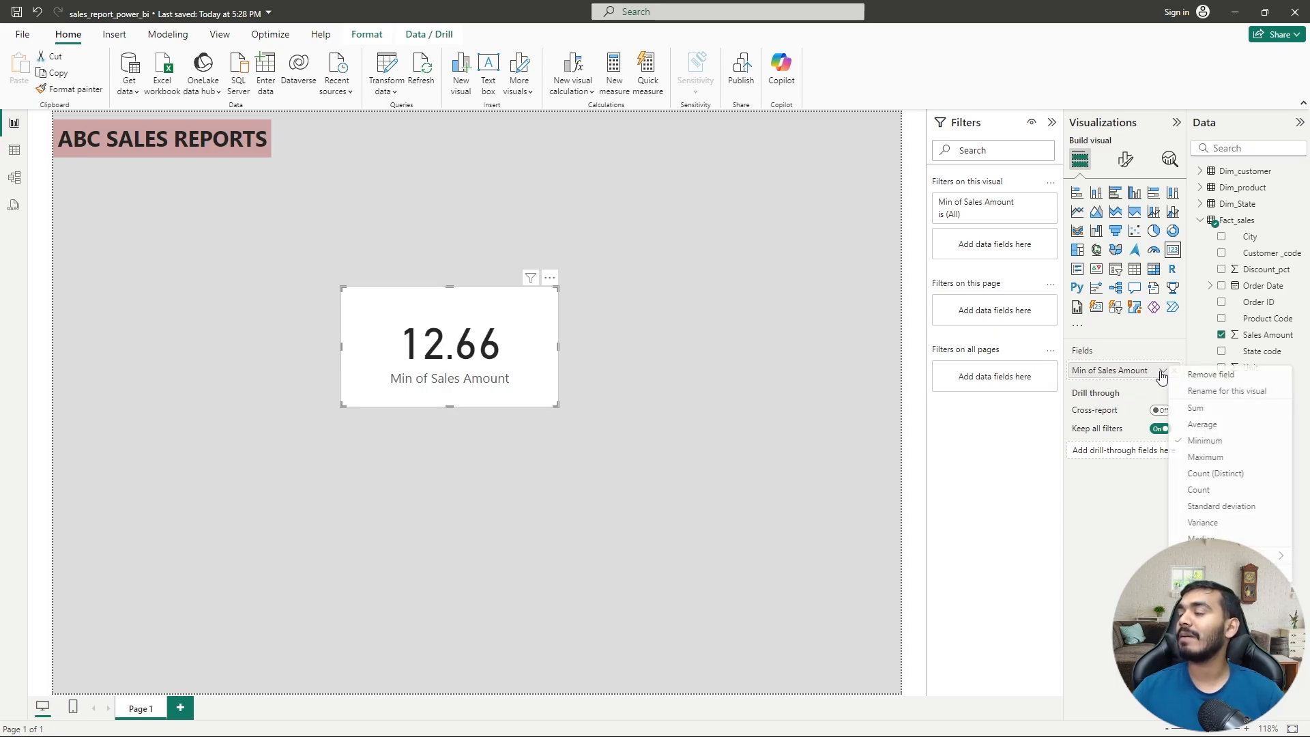
left_click(1187, 457)
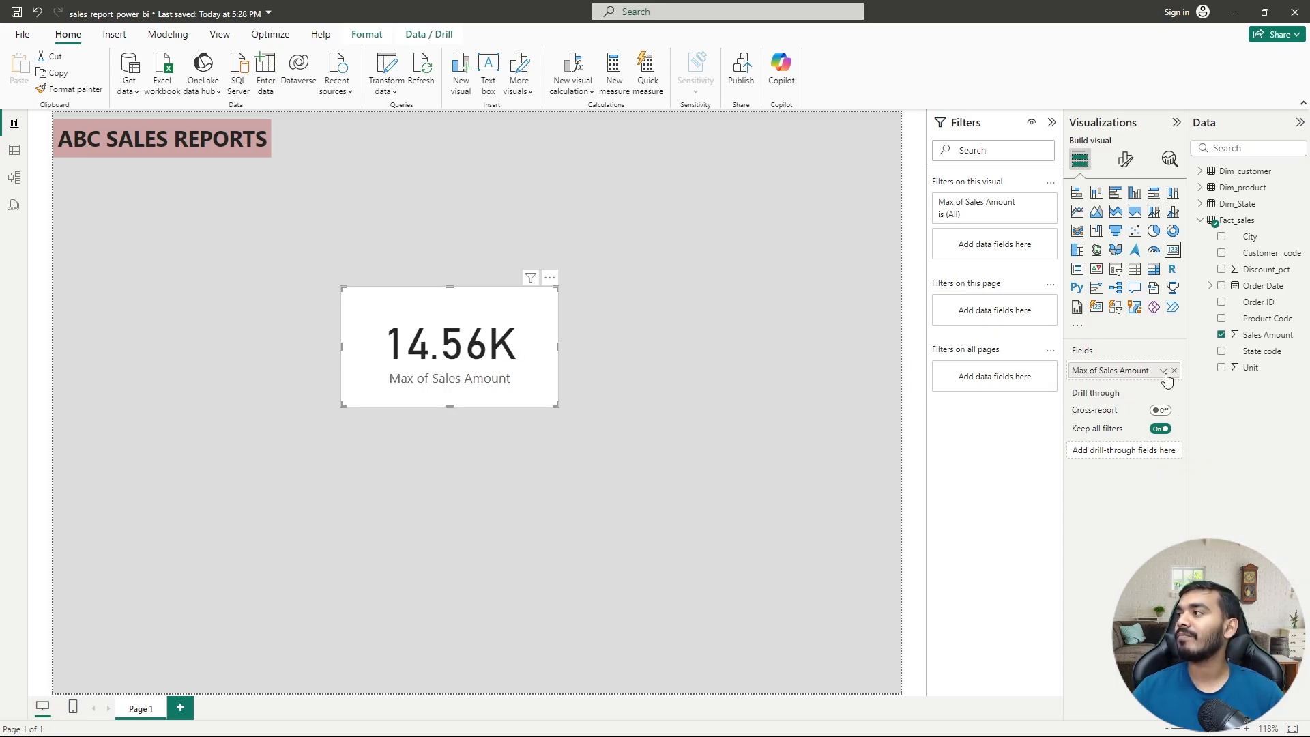
left_click(1163, 370)
left_click(1185, 476)
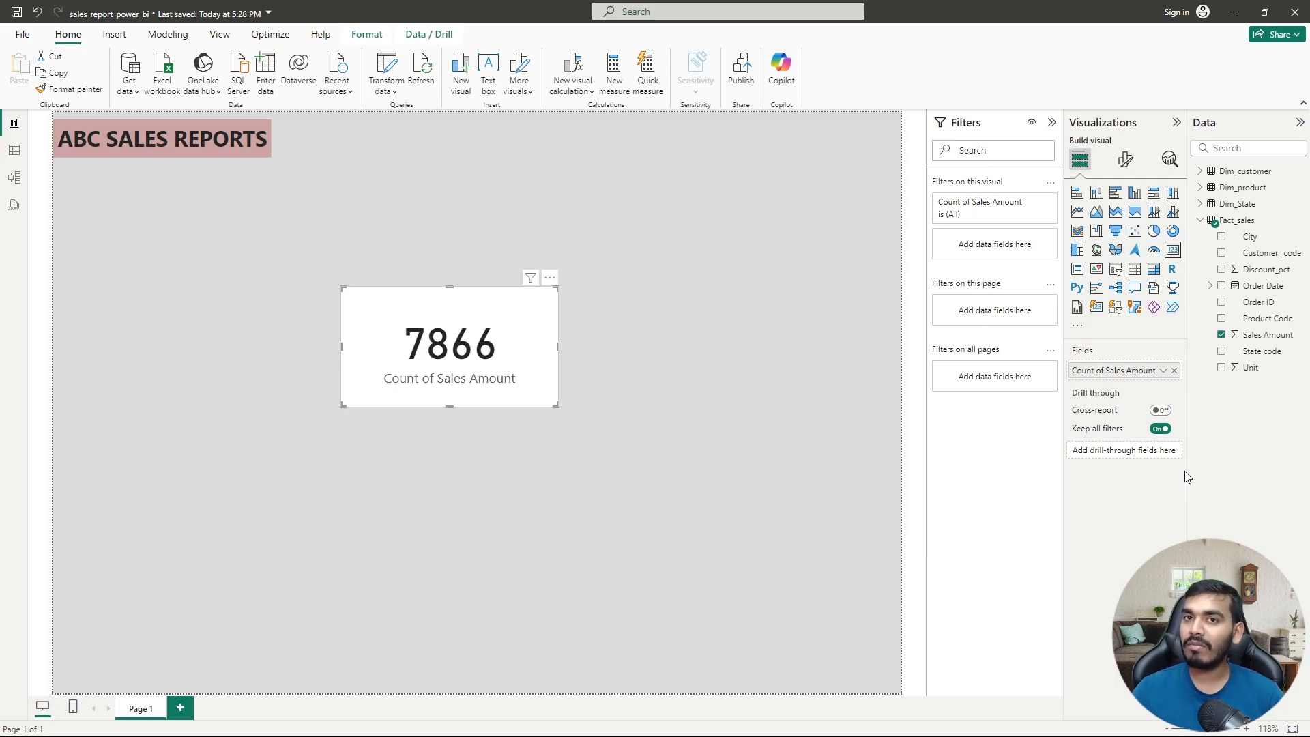
- Switch the card's Sales Amount aggregation through Count and Standard deviation, ending on Sum
left_click(1164, 371)
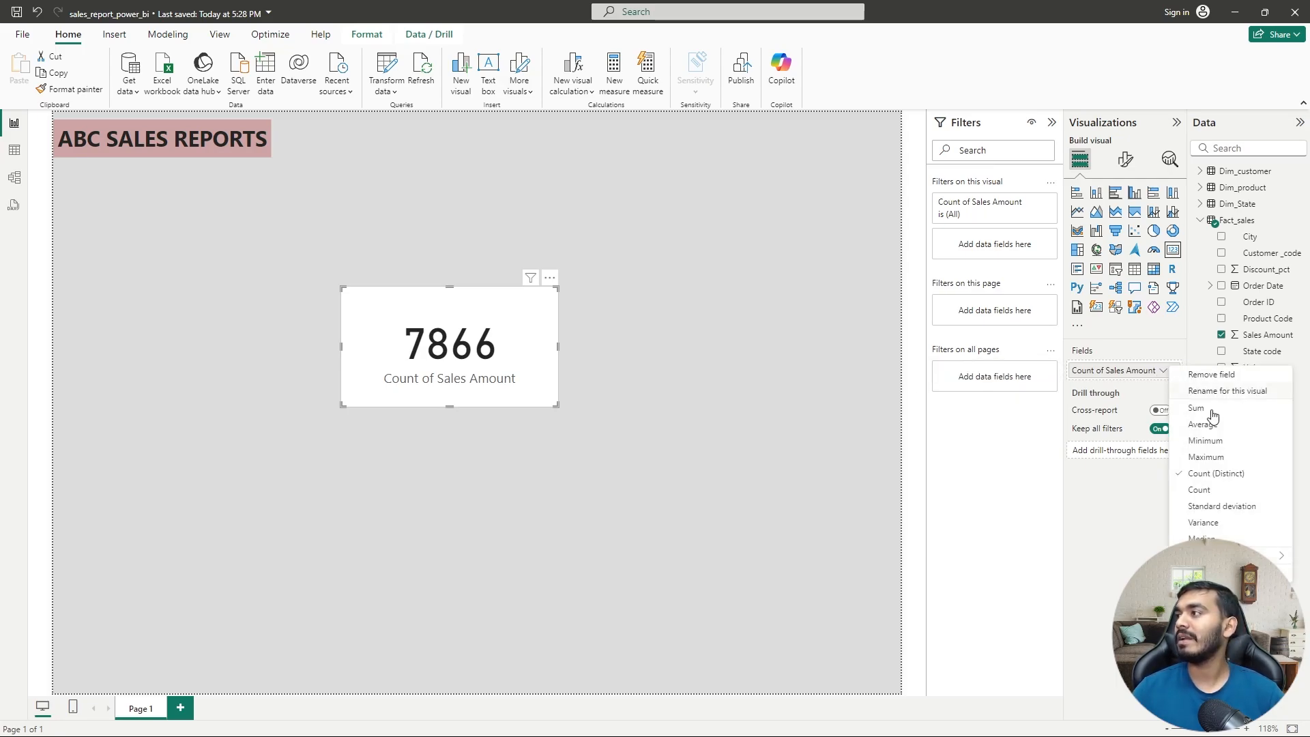
left_click(1209, 498)
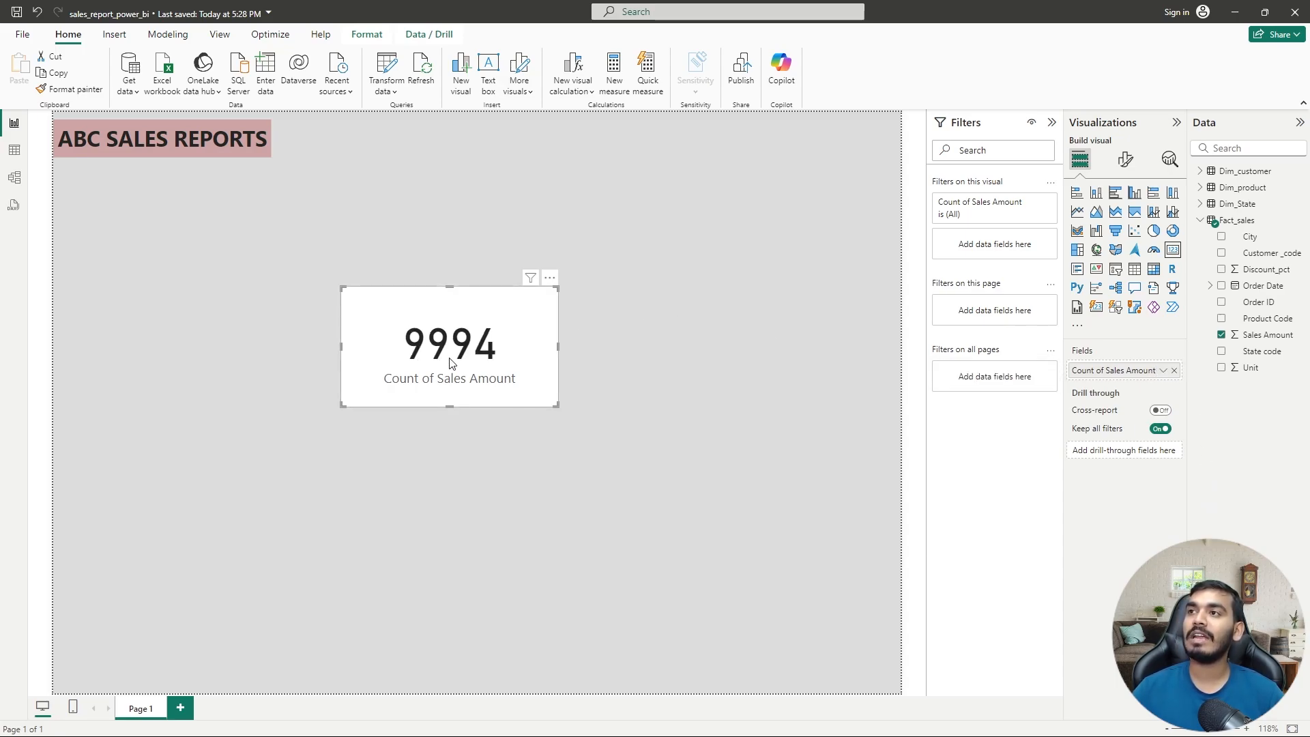
left_click(1162, 371)
left_click(1205, 507)
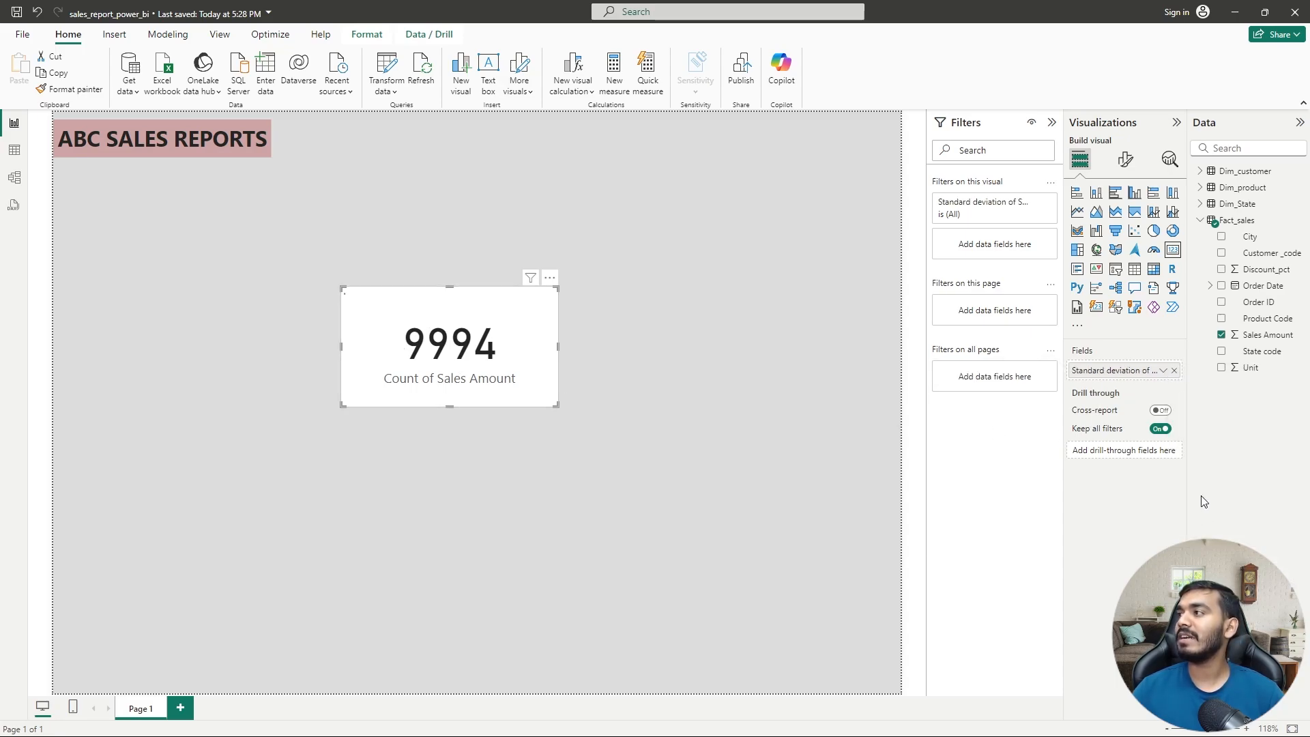
left_click(1161, 372)
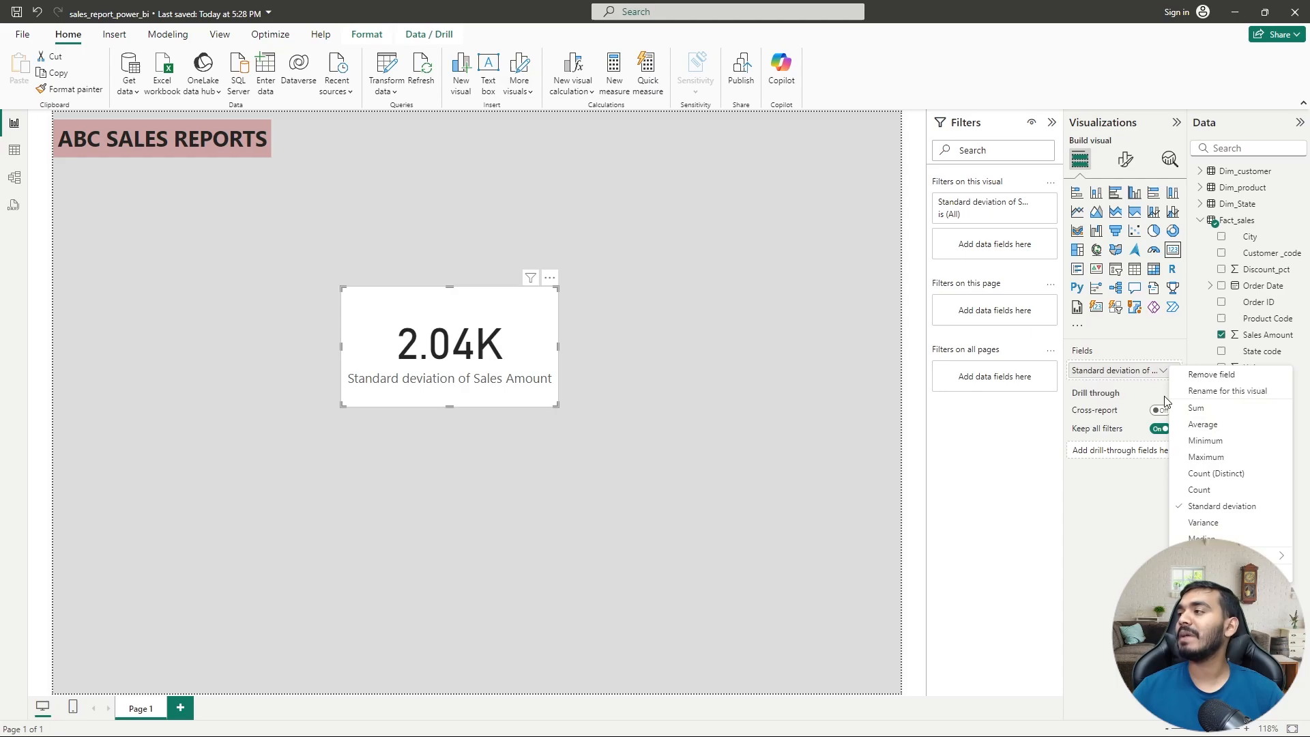
left_click(1204, 409)
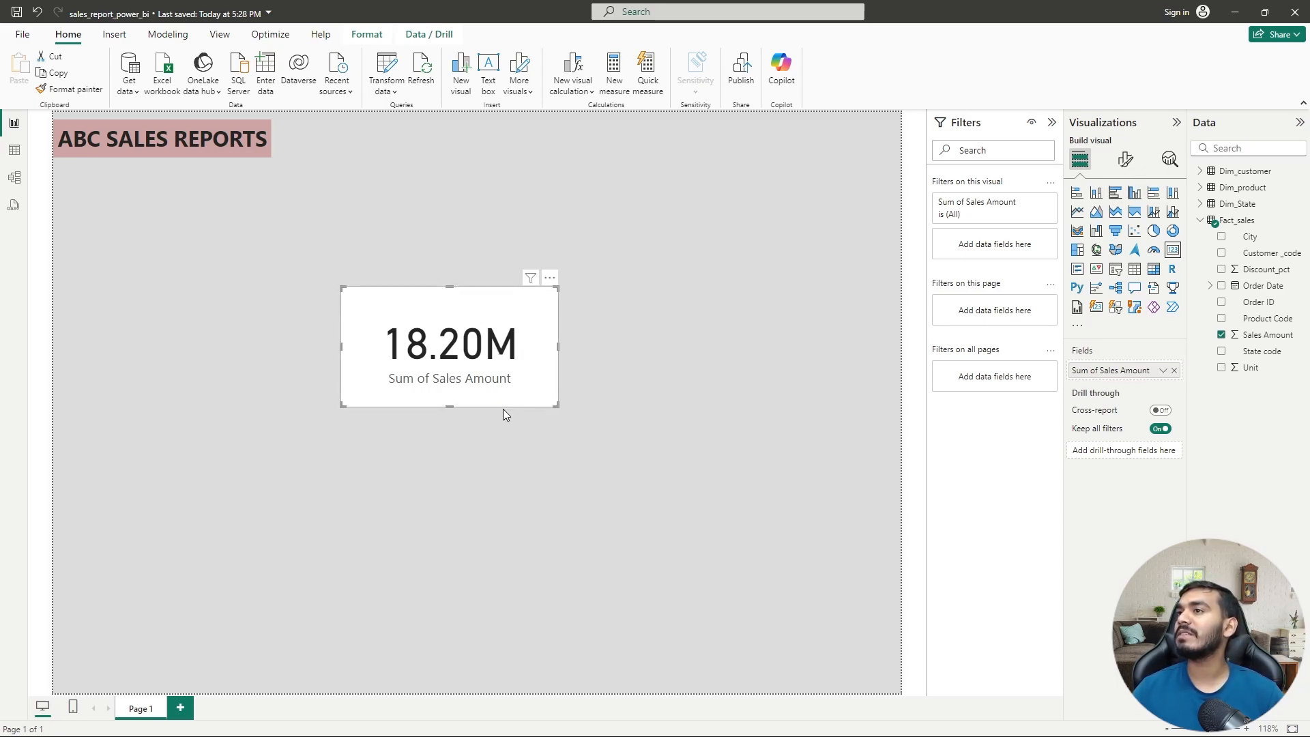
- Toggle the card's category label off and on several times, leaving it on
left_click(1127, 161)
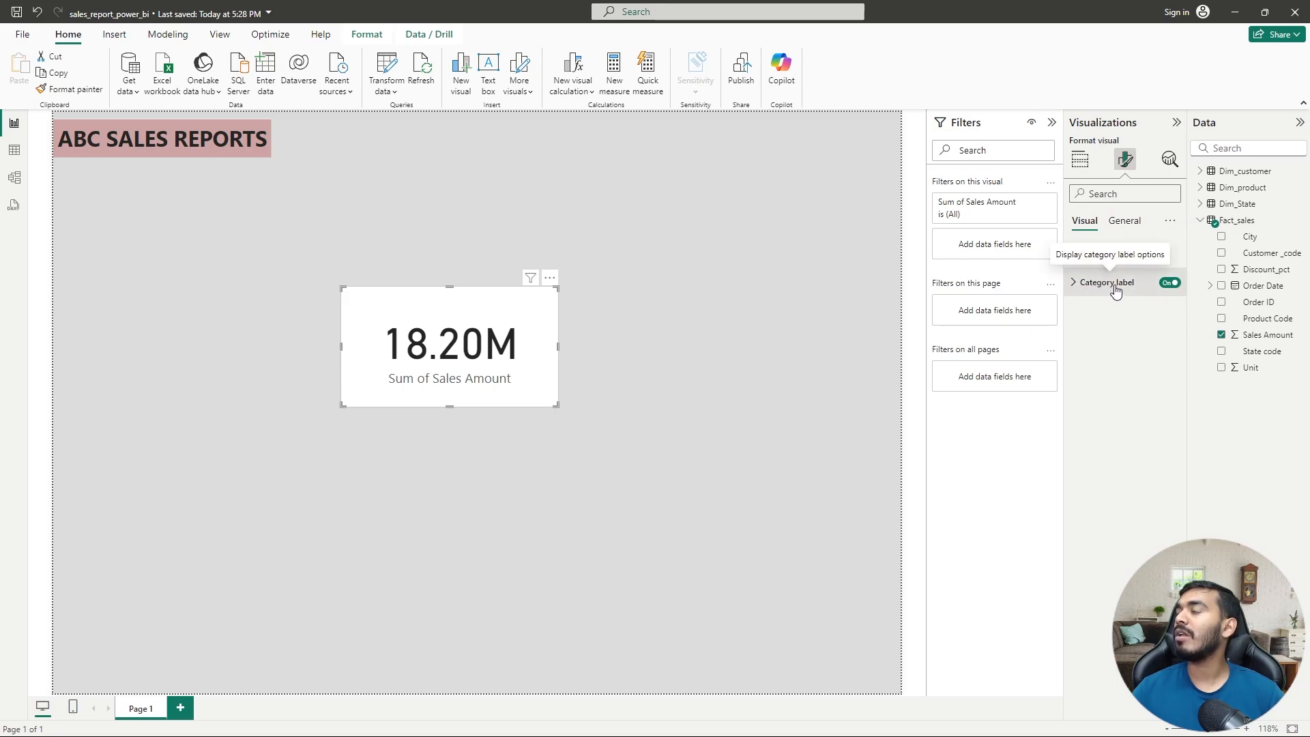
left_click(1169, 284)
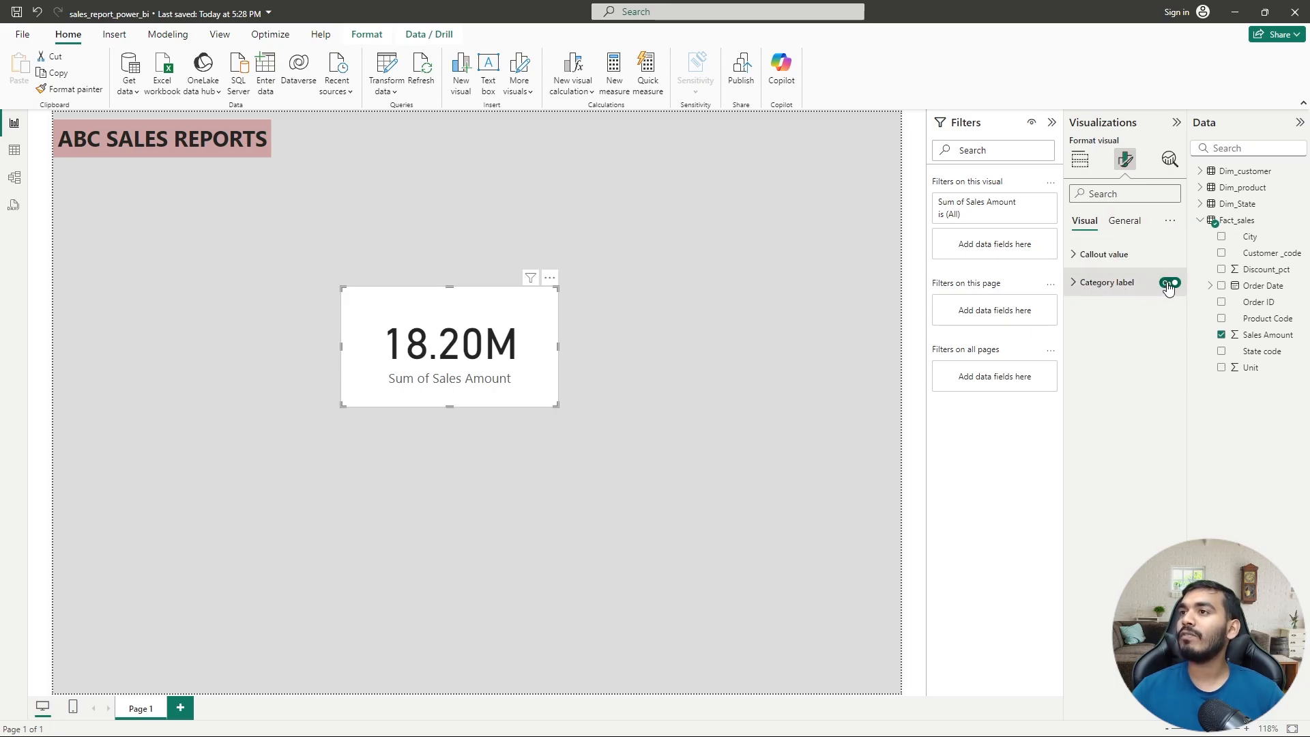
left_click(1169, 283)
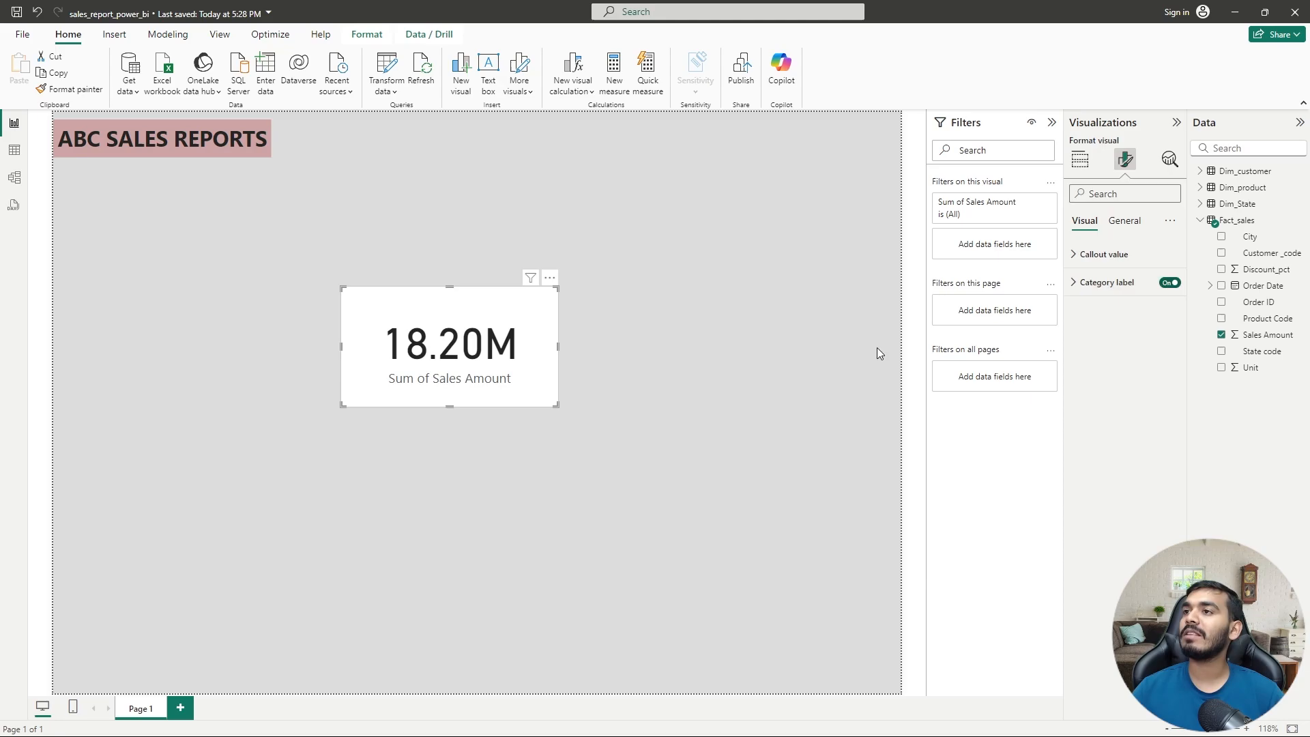
left_click(1169, 283)
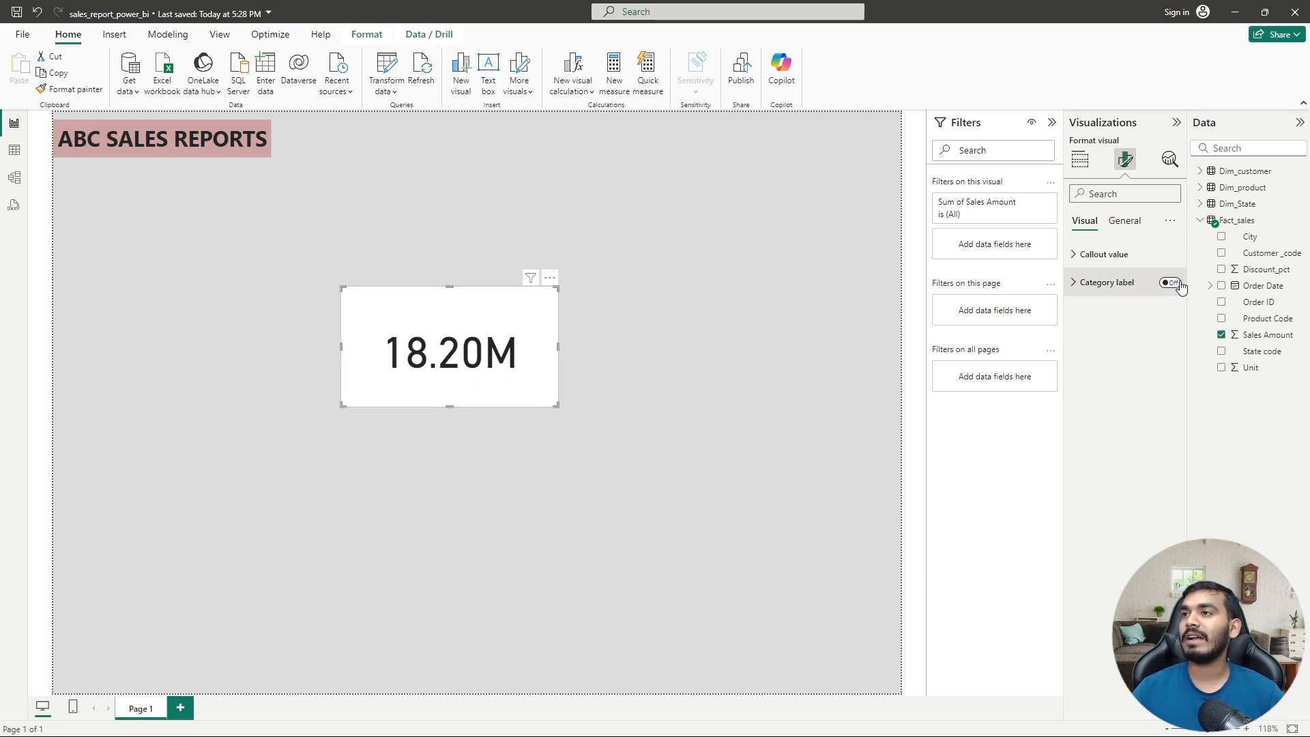
left_click(1169, 283)
left_click(1179, 285)
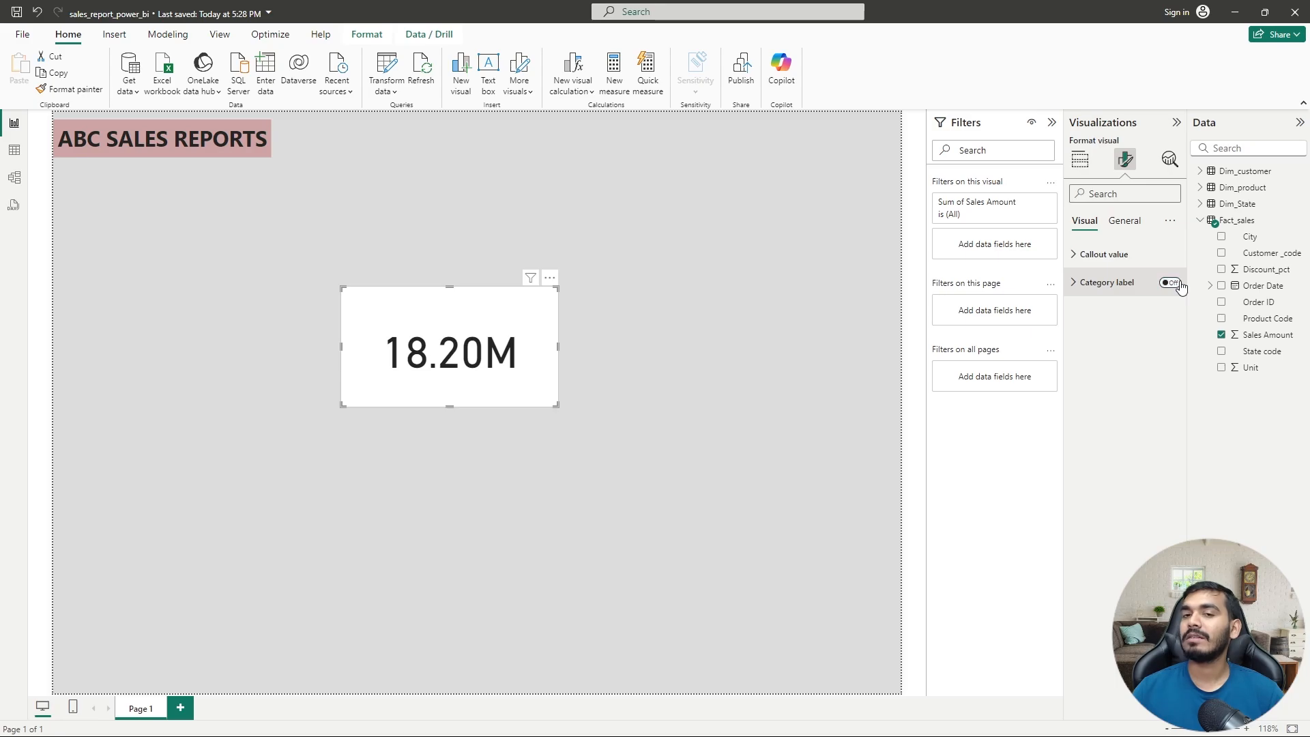
left_click(1180, 285)
left_click(1179, 285)
left_click(1179, 286)
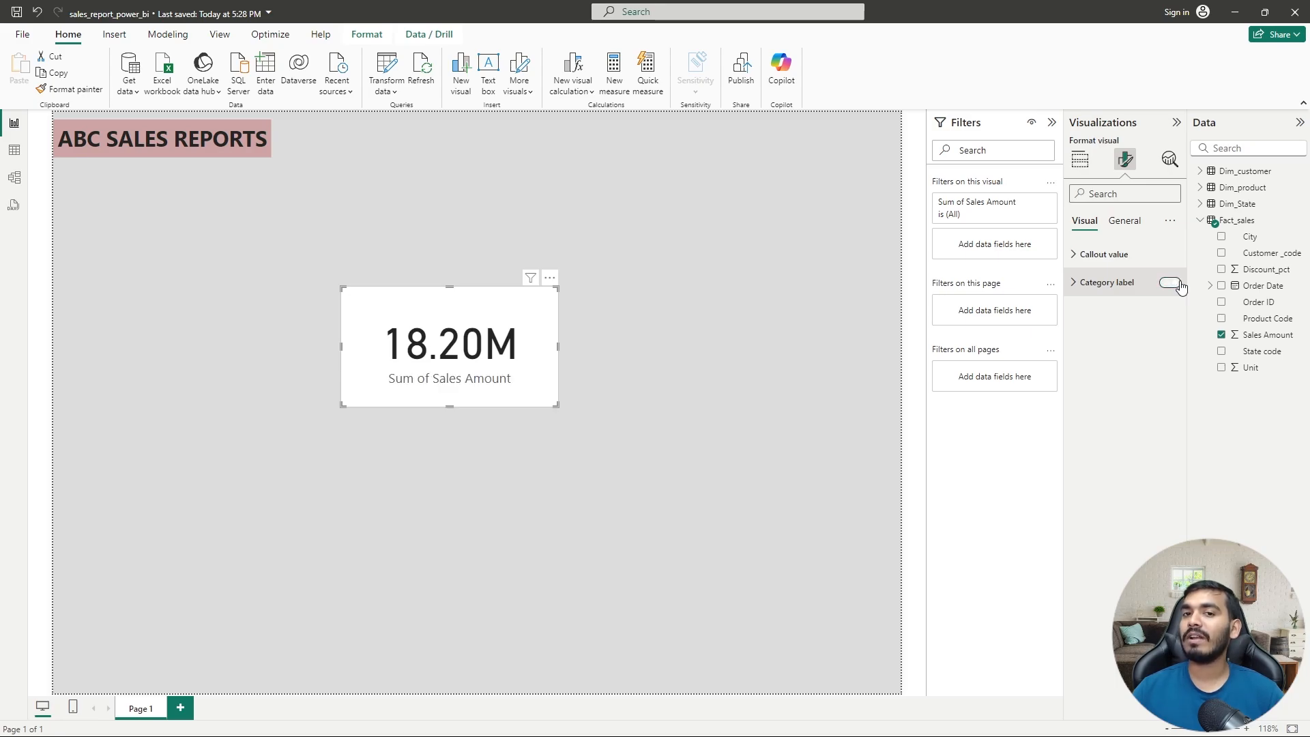
left_click(1180, 285)
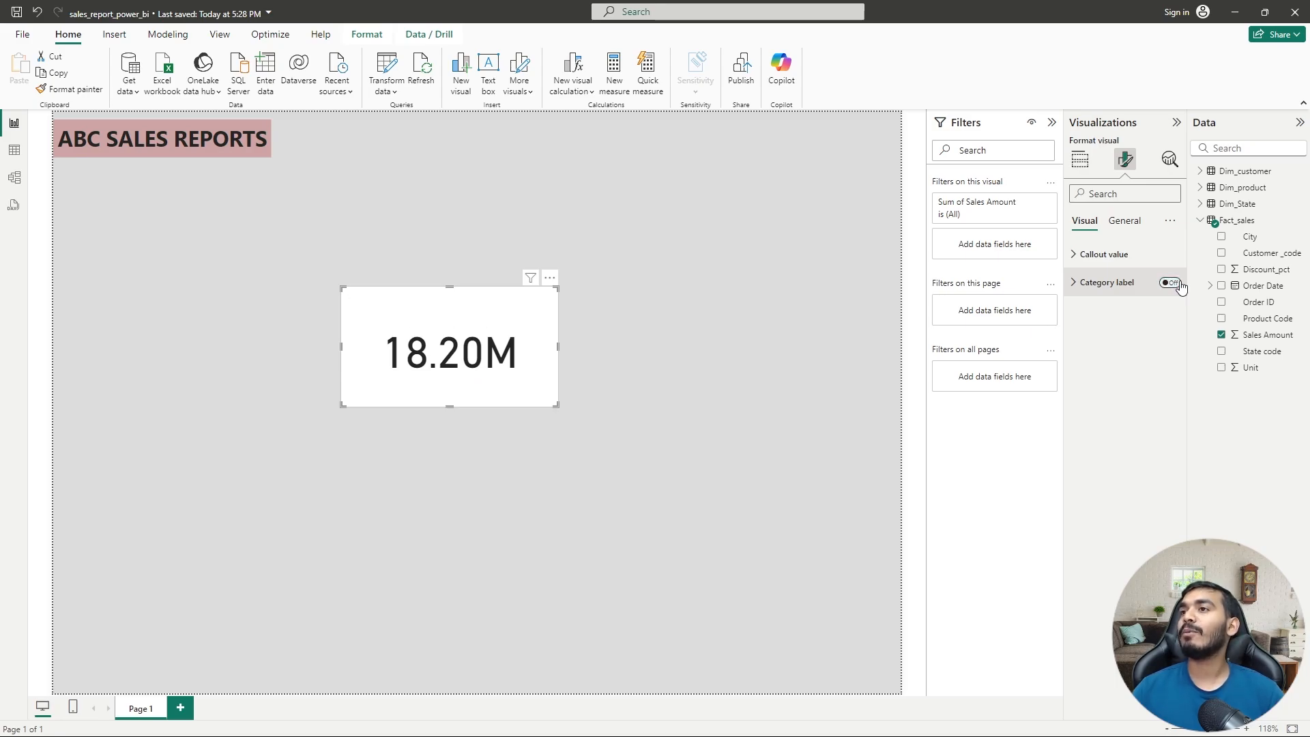
left_click(1179, 286)
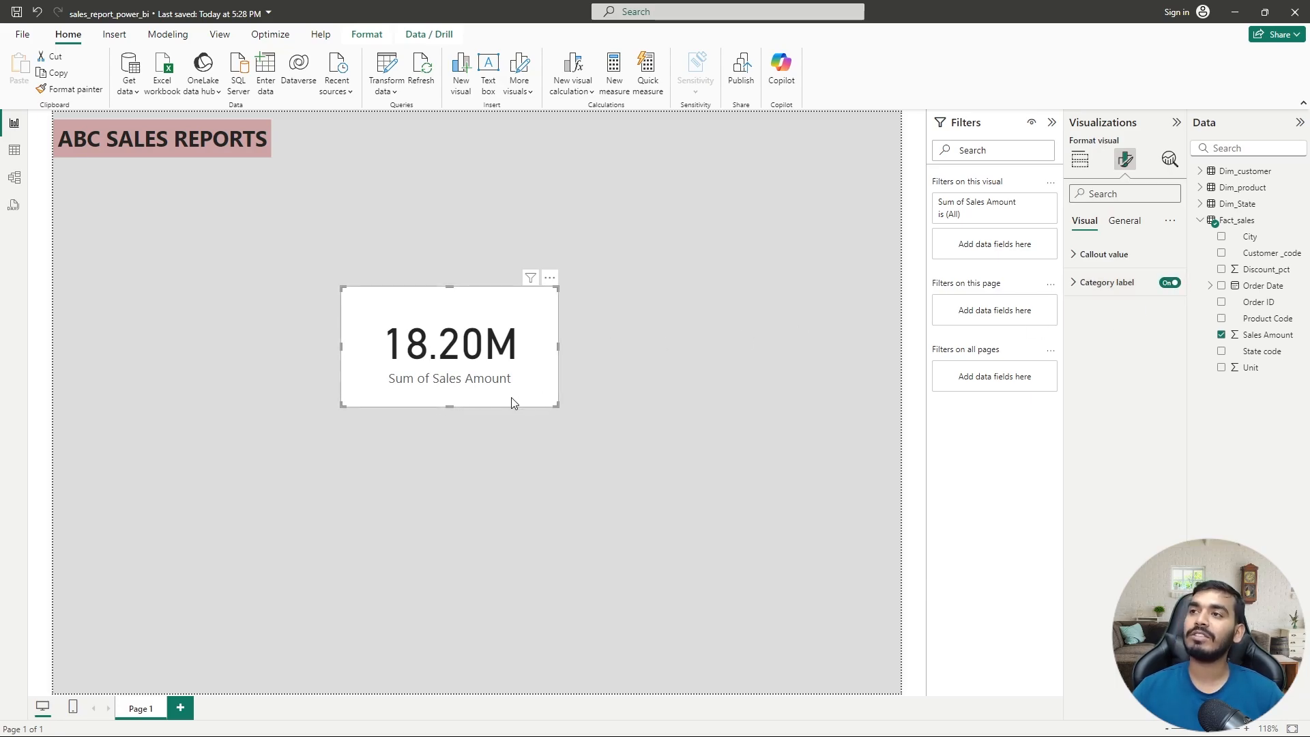
- Set the card's callout value font size to 25 and its color to the red theme color
left_click(1086, 257)
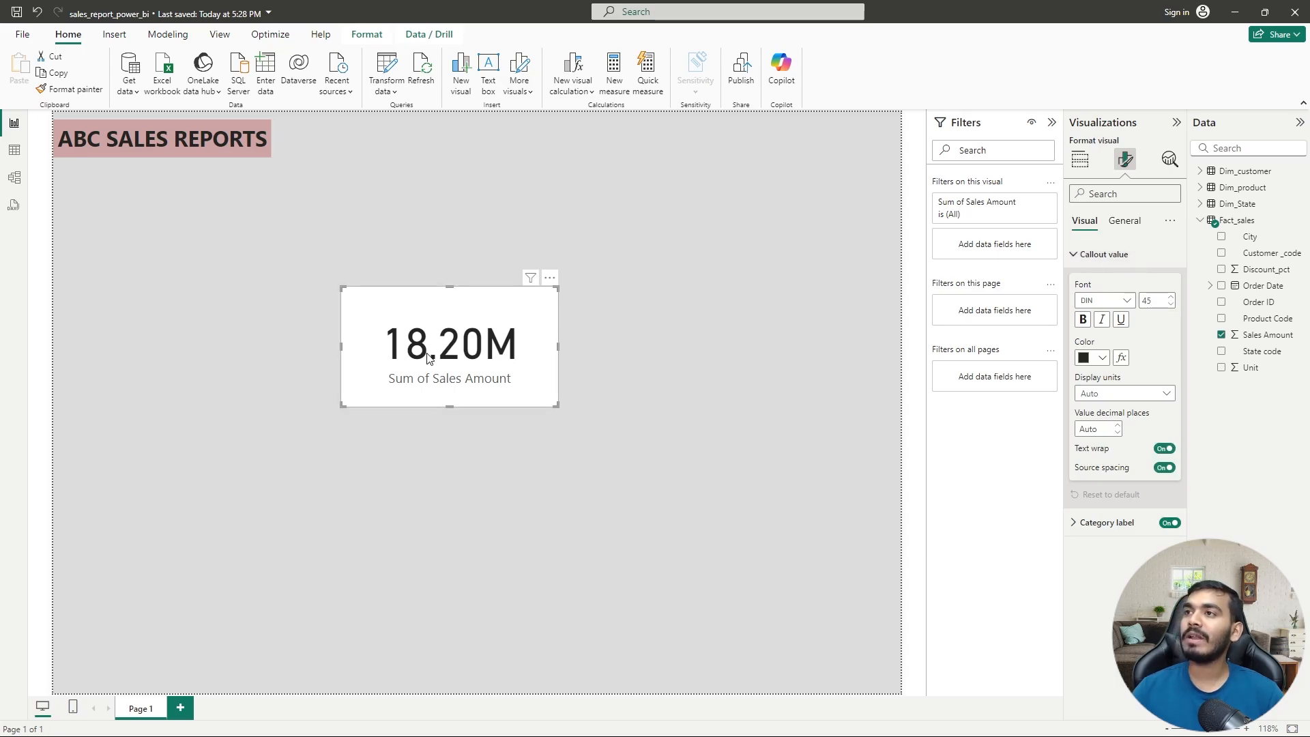
left_click(1172, 305)
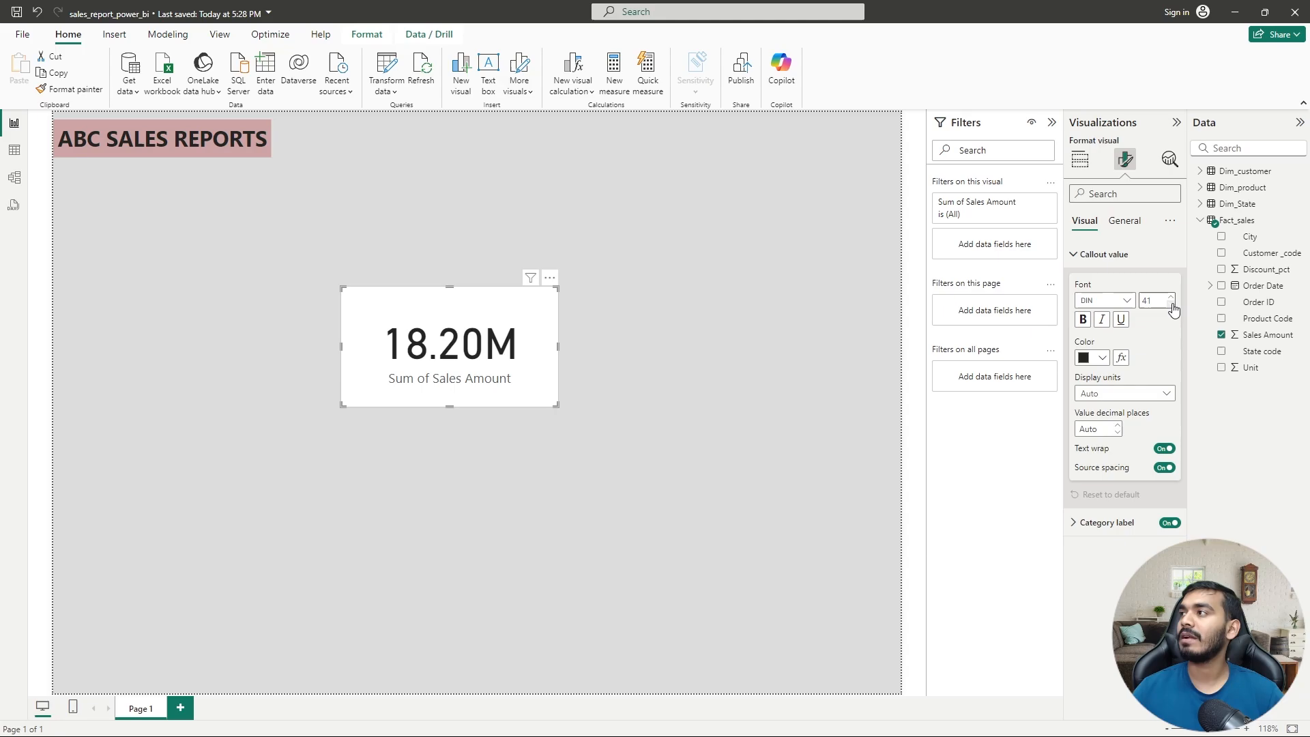
left_click(1171, 305)
left_click(1172, 305)
double_click(1155, 304)
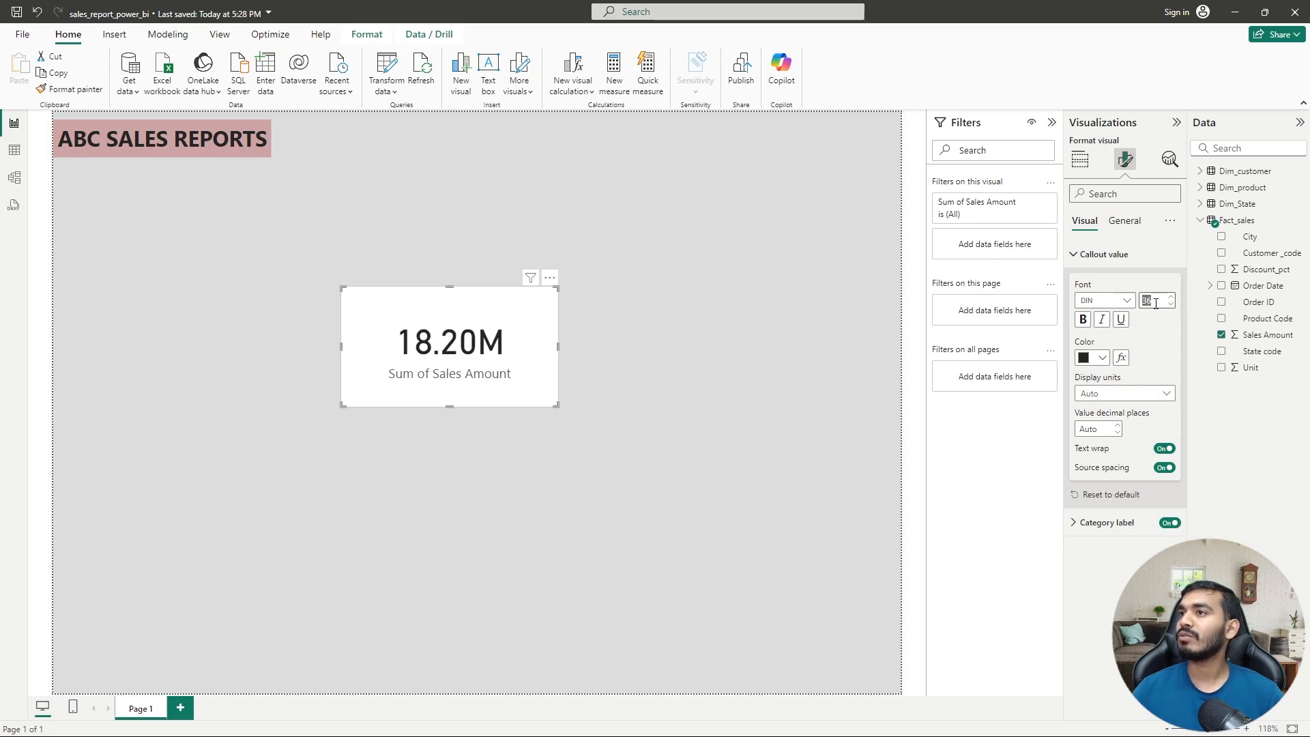
type("25")
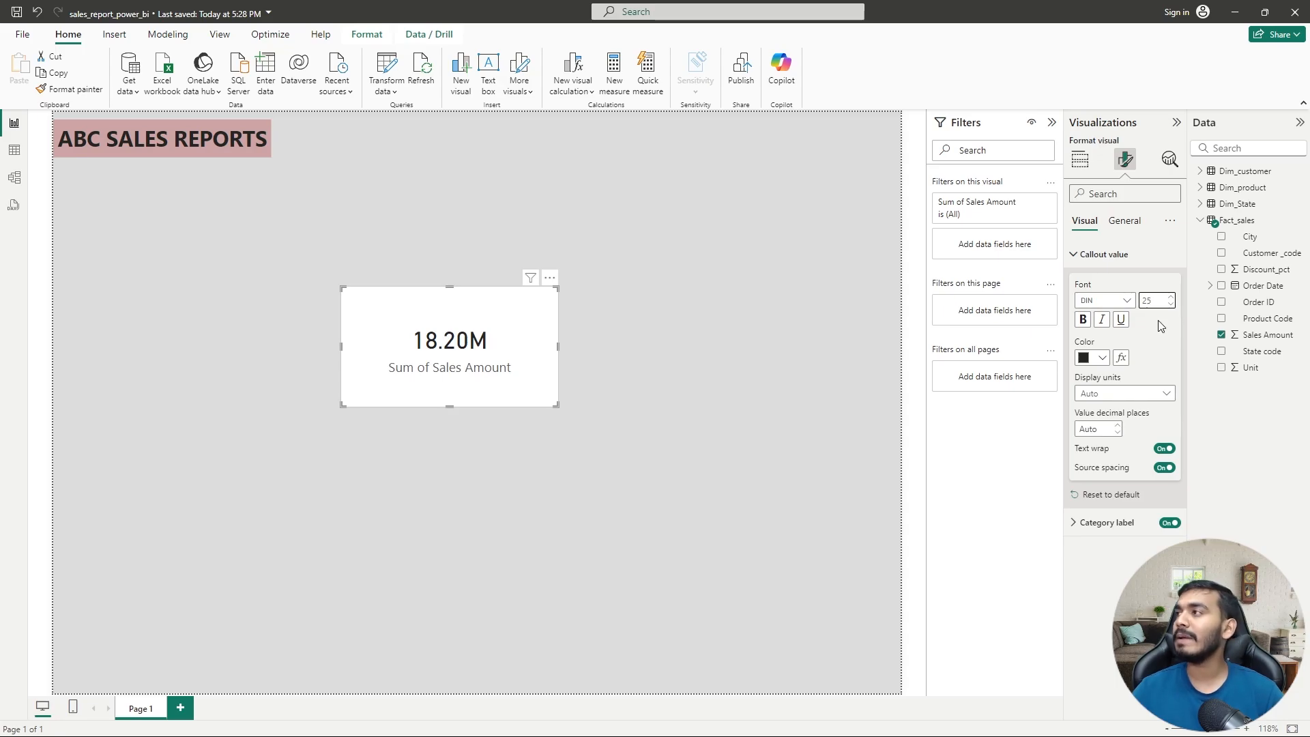
left_click(1103, 359)
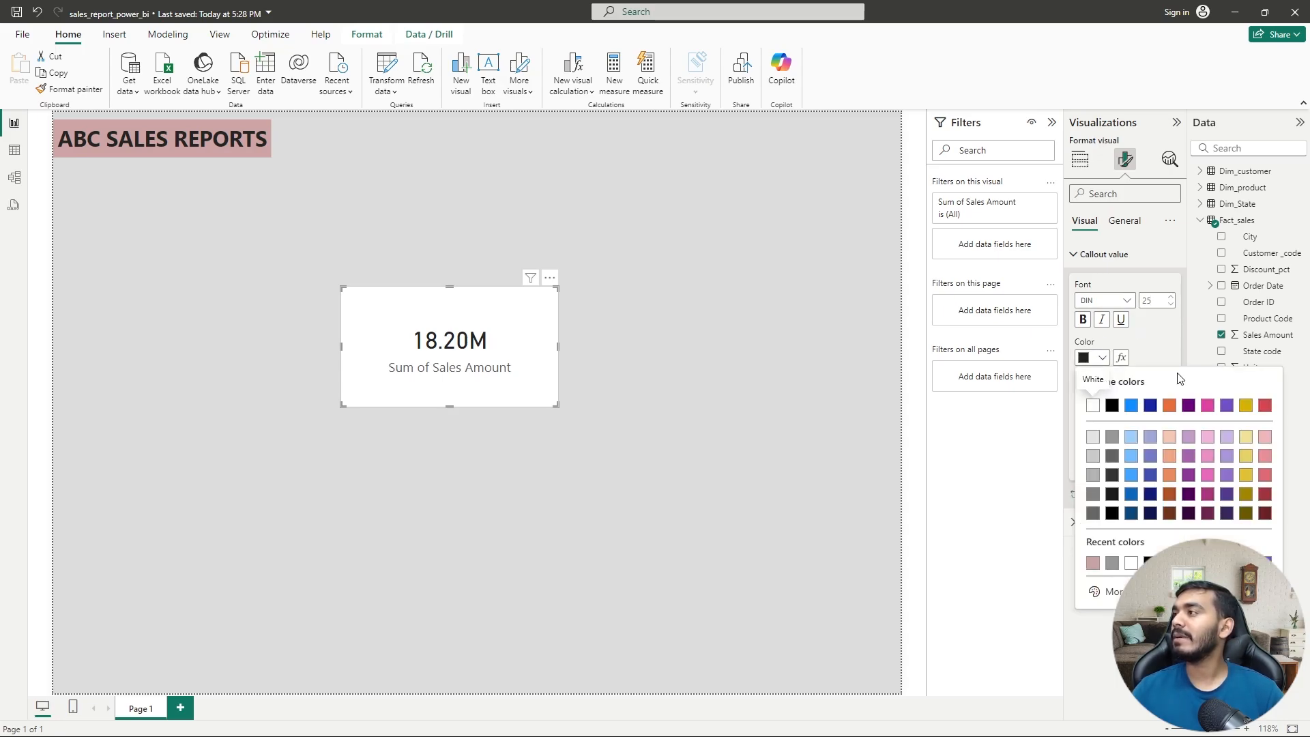
left_click(1263, 412)
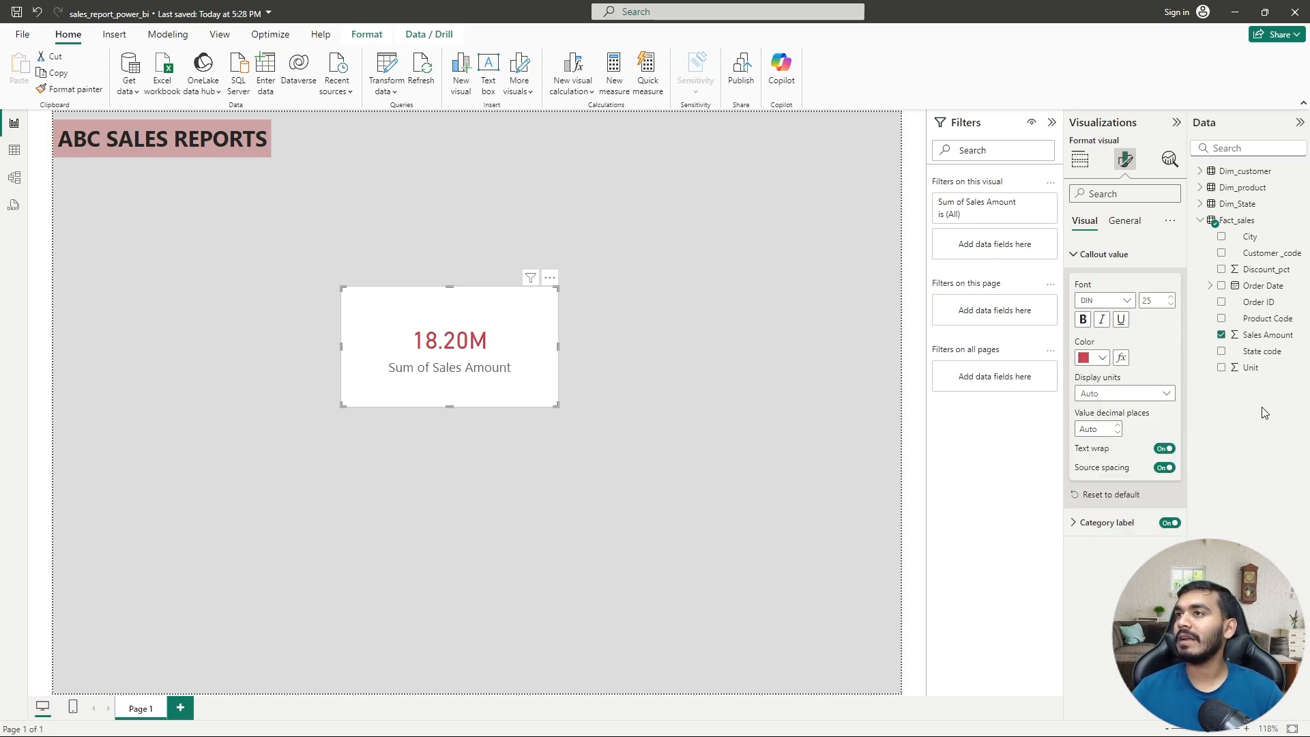
- Set the callout value's display units to Millions with 1 decimal place
left_click(1168, 396)
left_click(1107, 464)
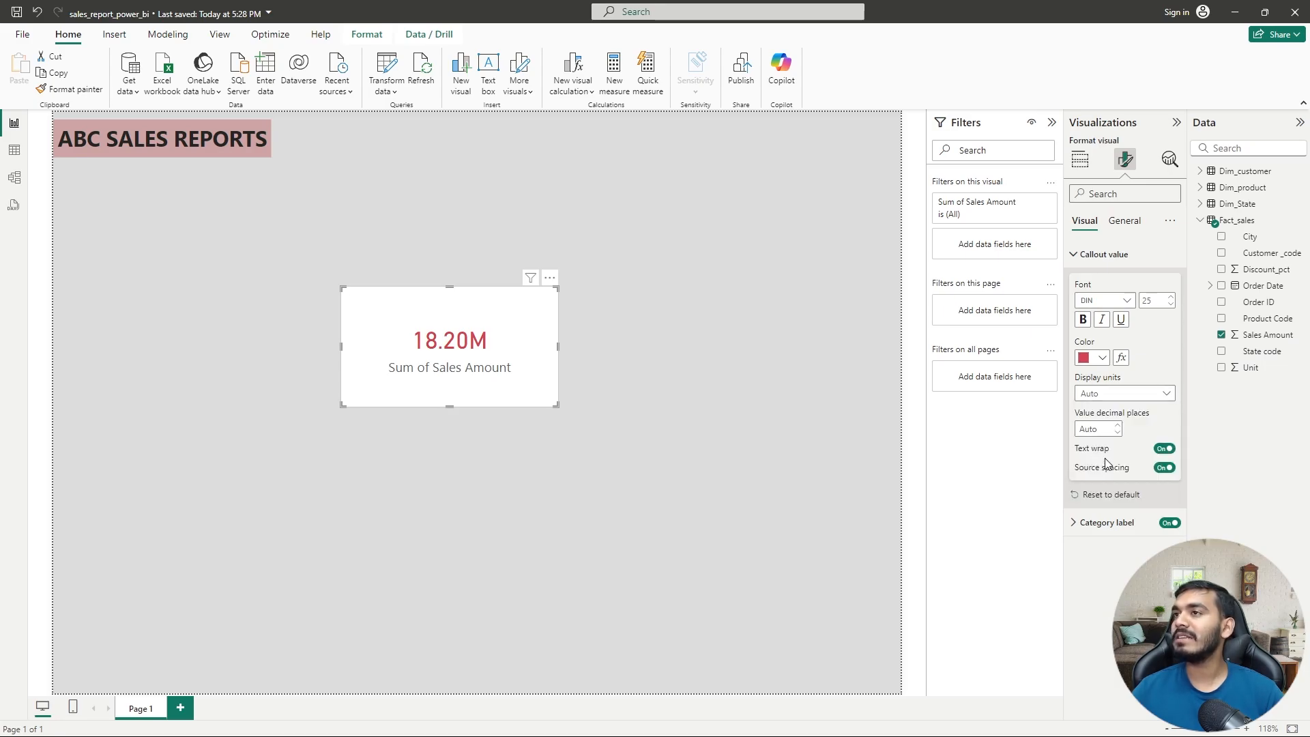
left_click(1119, 425)
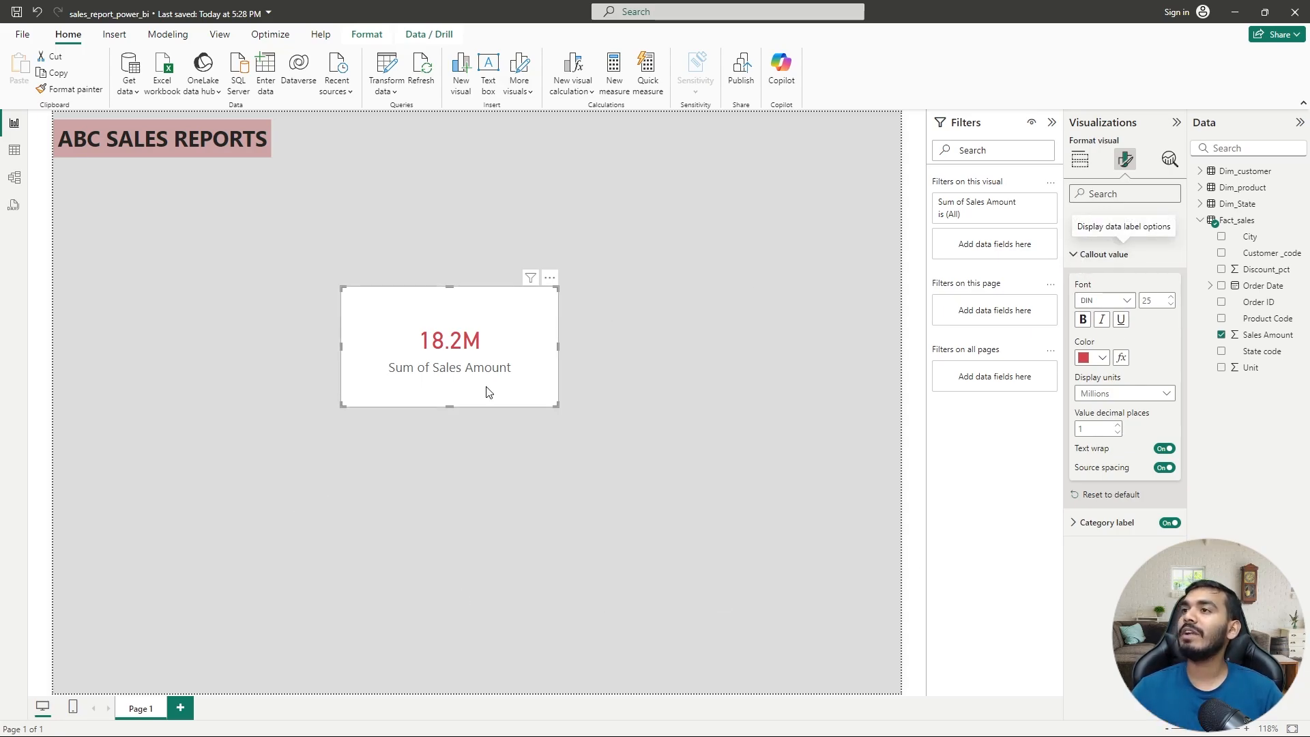
left_click(1090, 263)
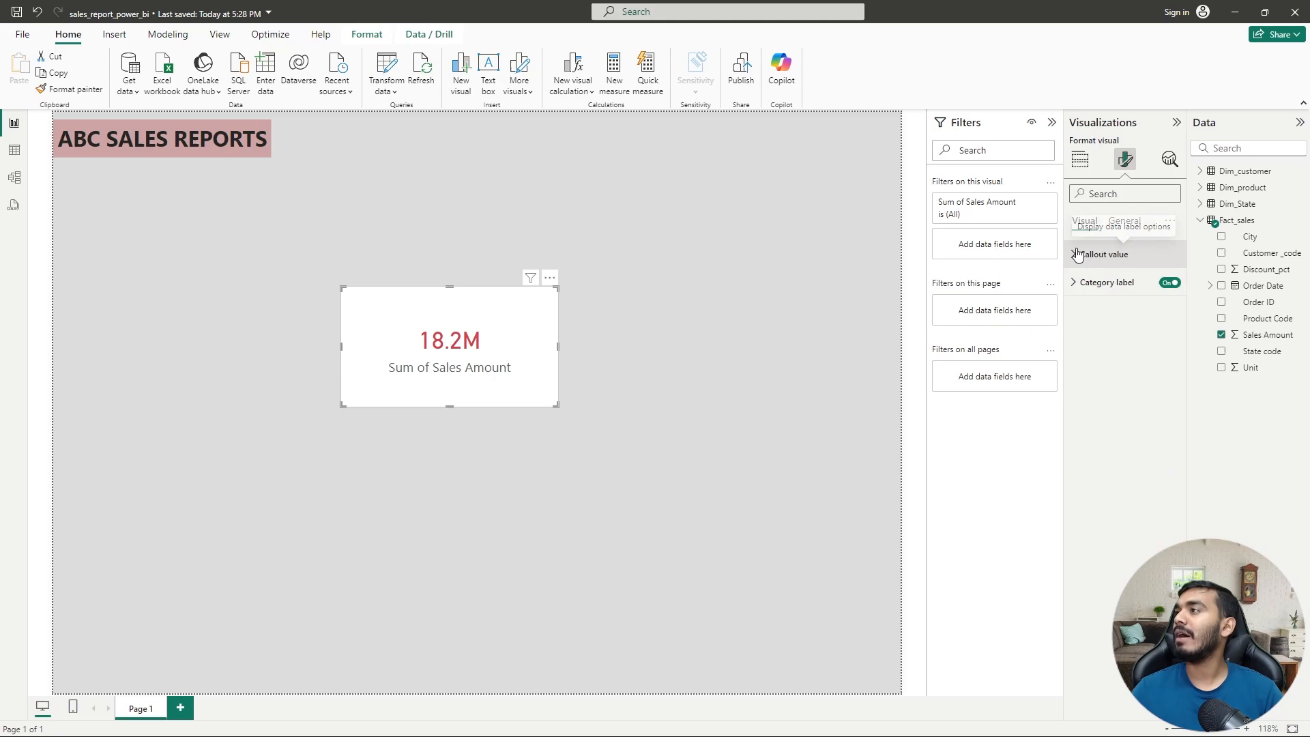
- Give the card a custom pale grayish-blue background color
left_click(1132, 222)
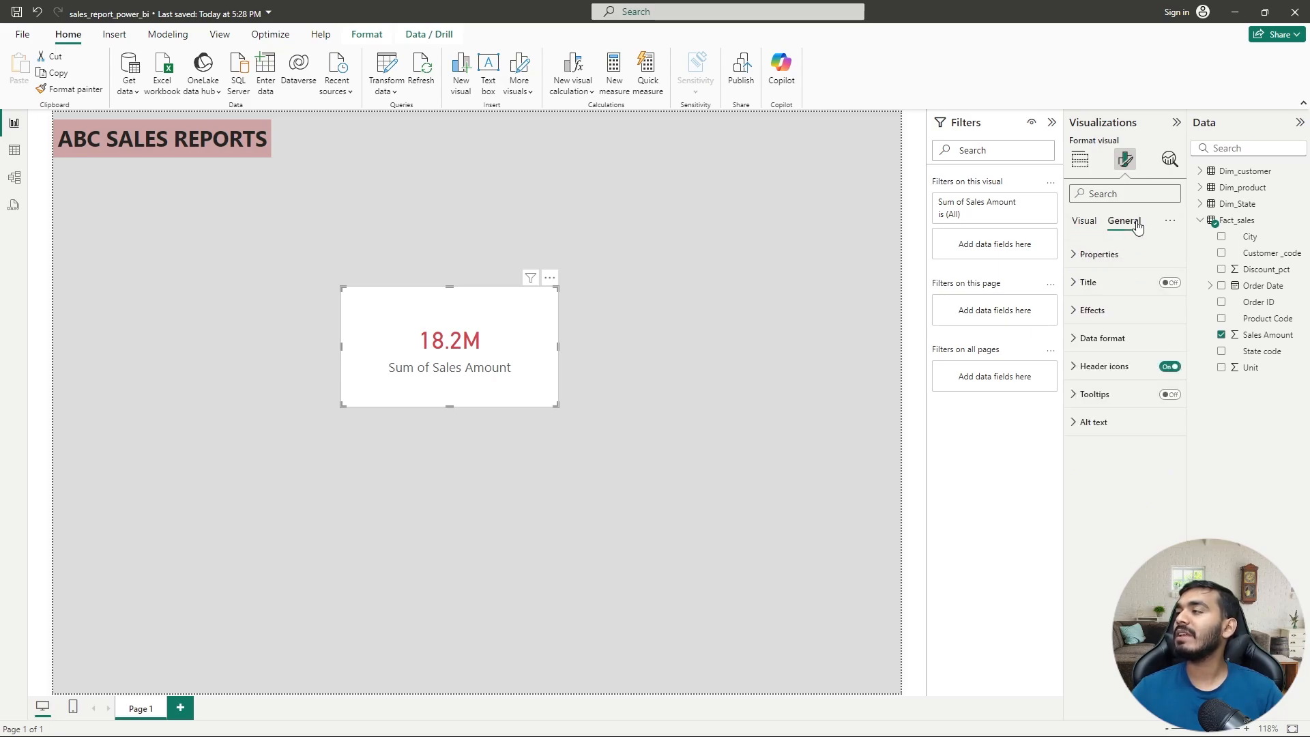
left_click(1090, 312)
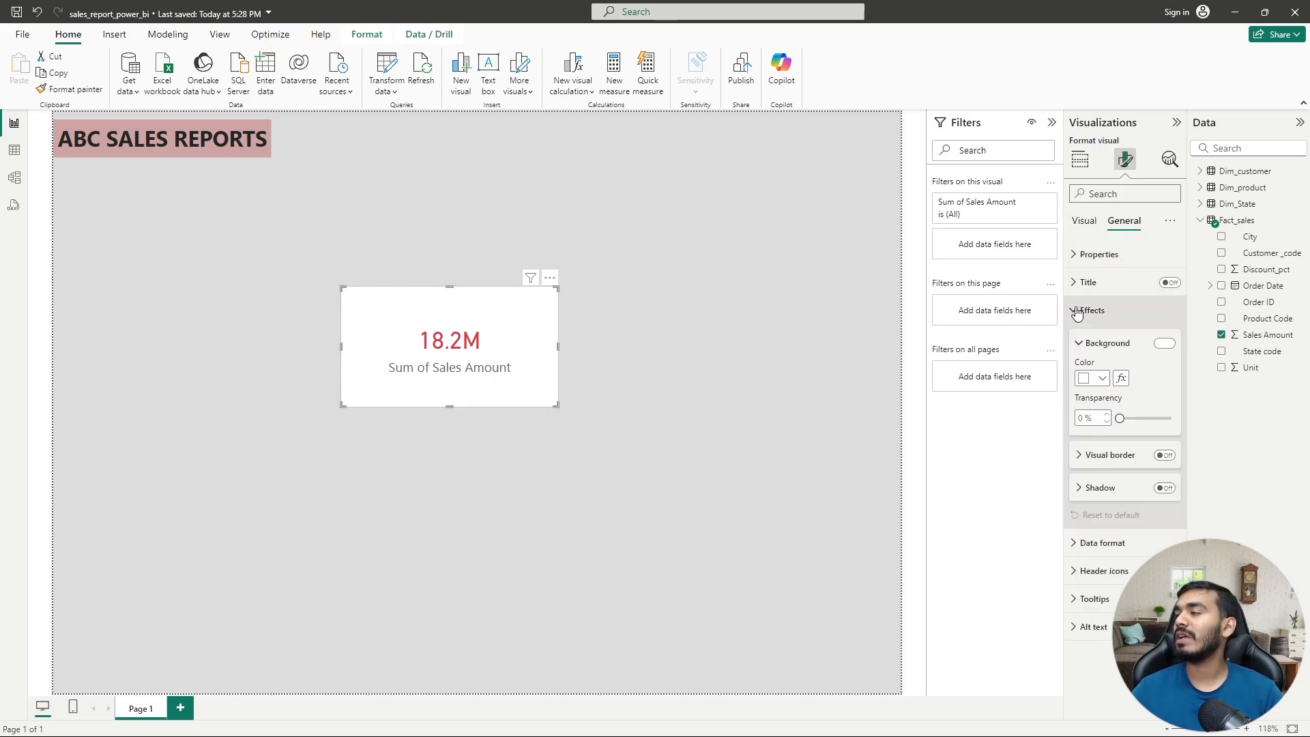
left_click(1101, 378)
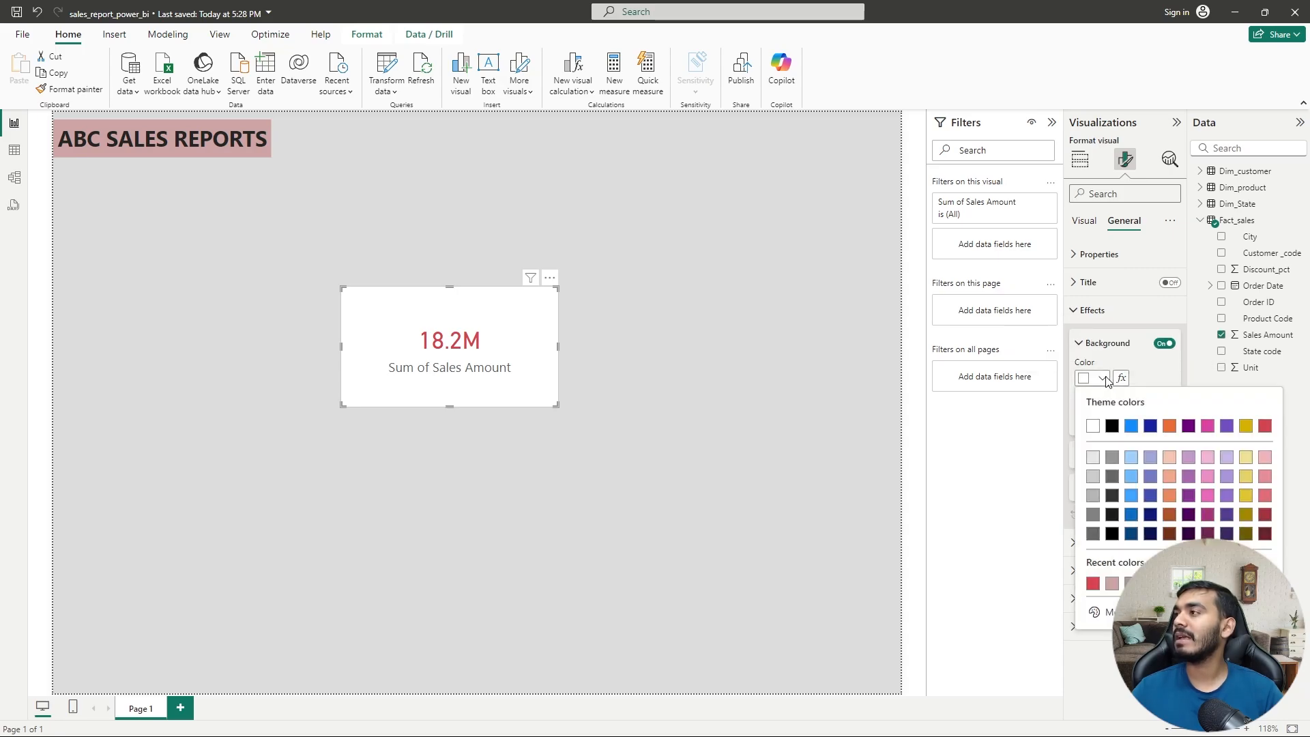
left_click(1099, 613)
left_click(1191, 566)
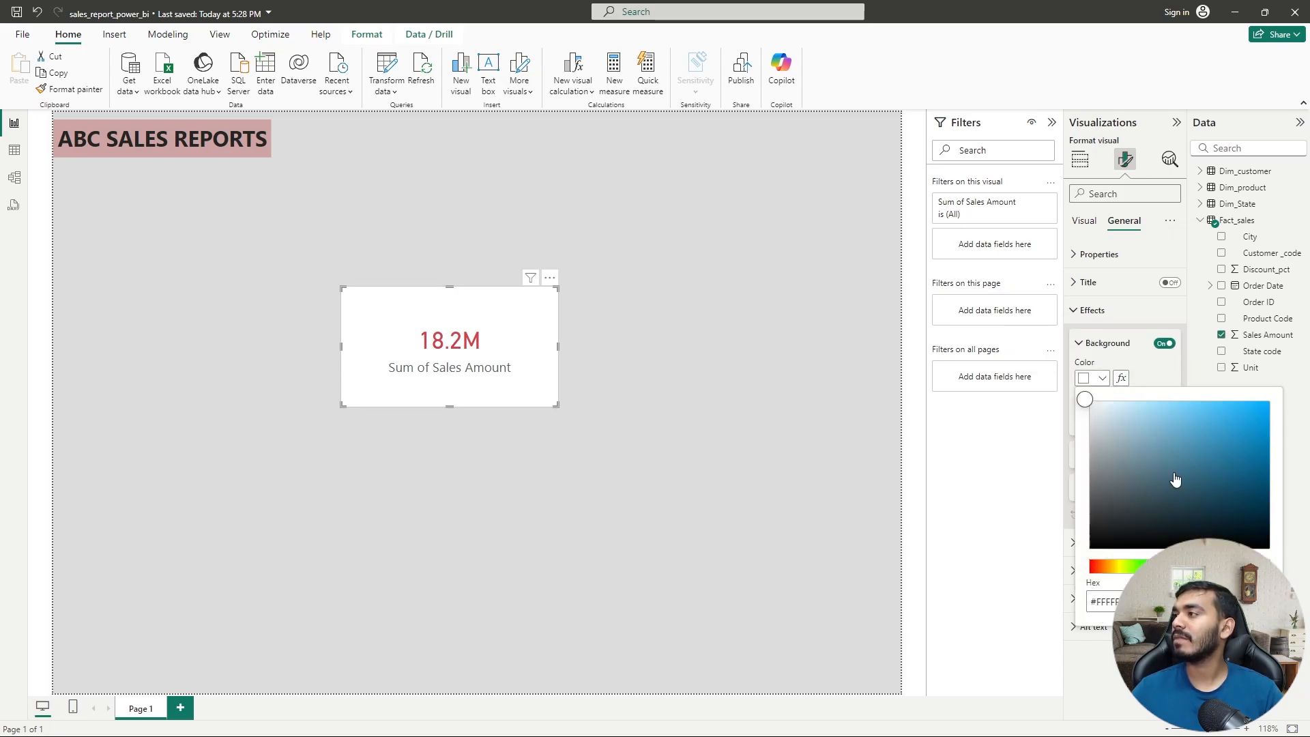
left_click(1130, 413)
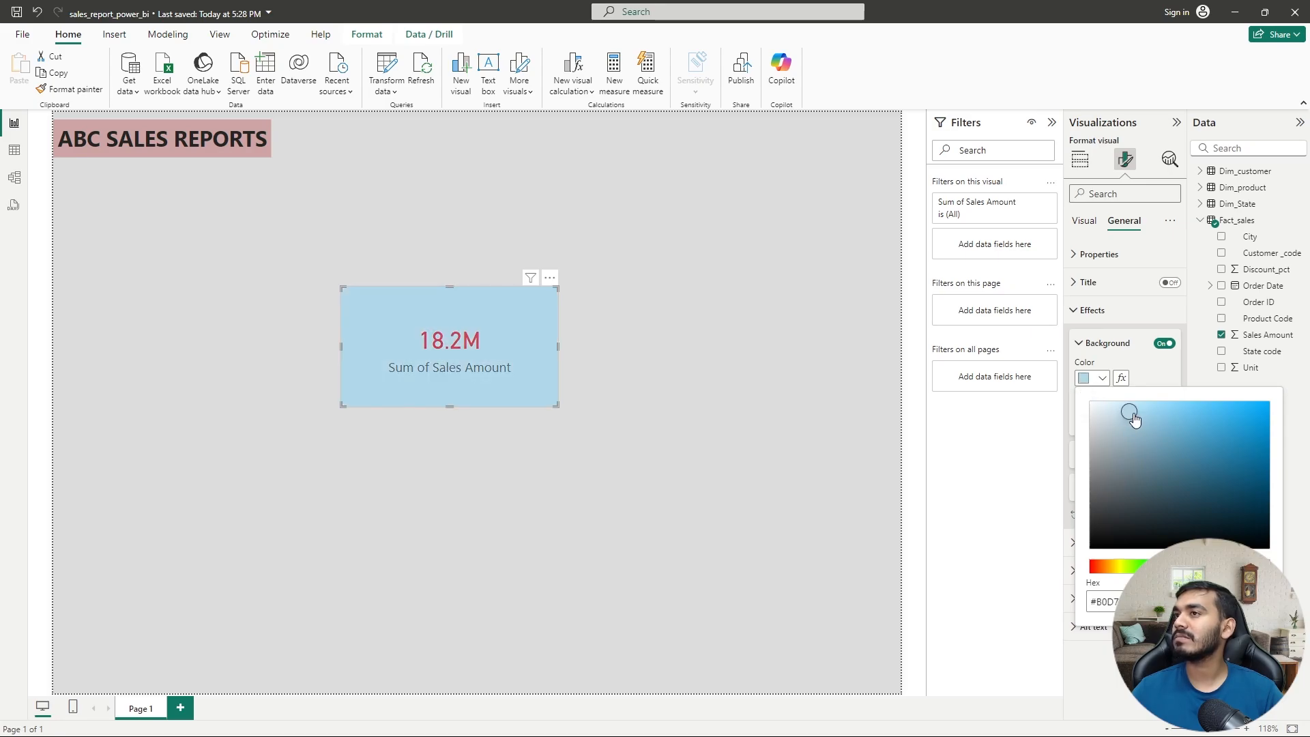
left_click(1119, 410)
left_click(1111, 412)
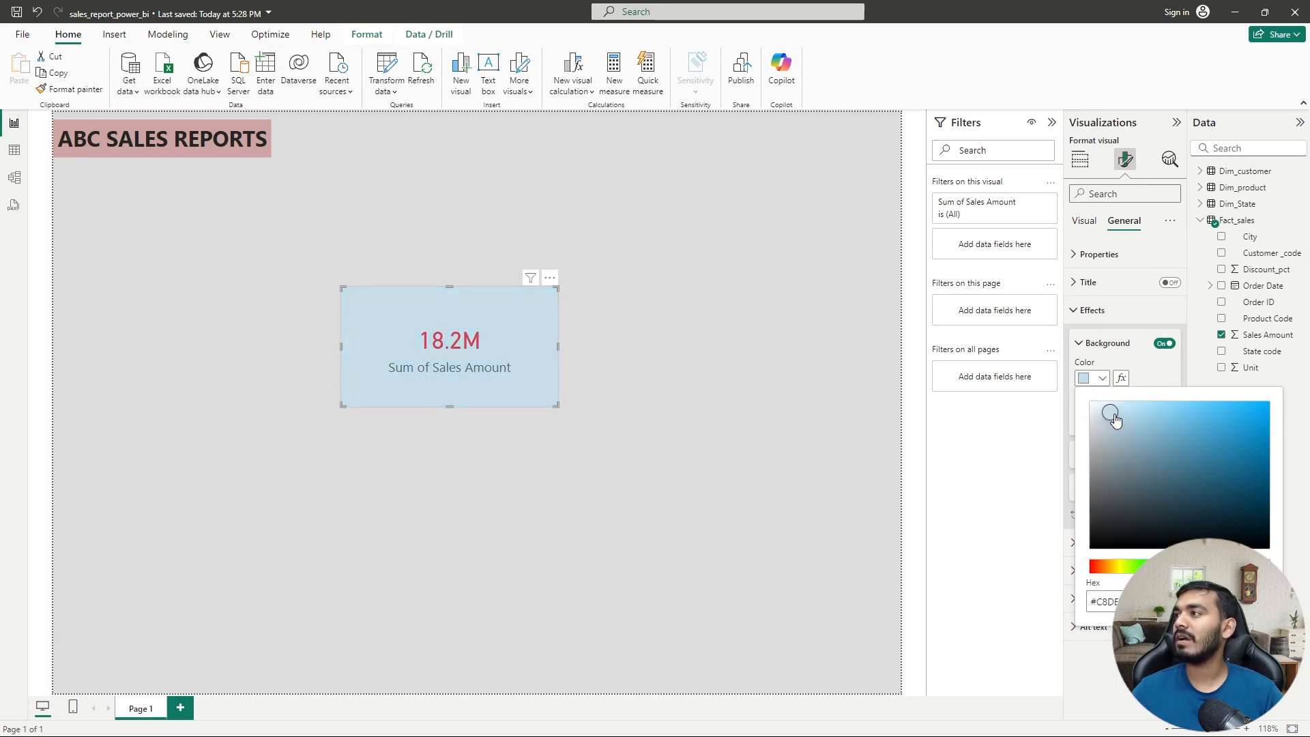
left_click(1106, 411)
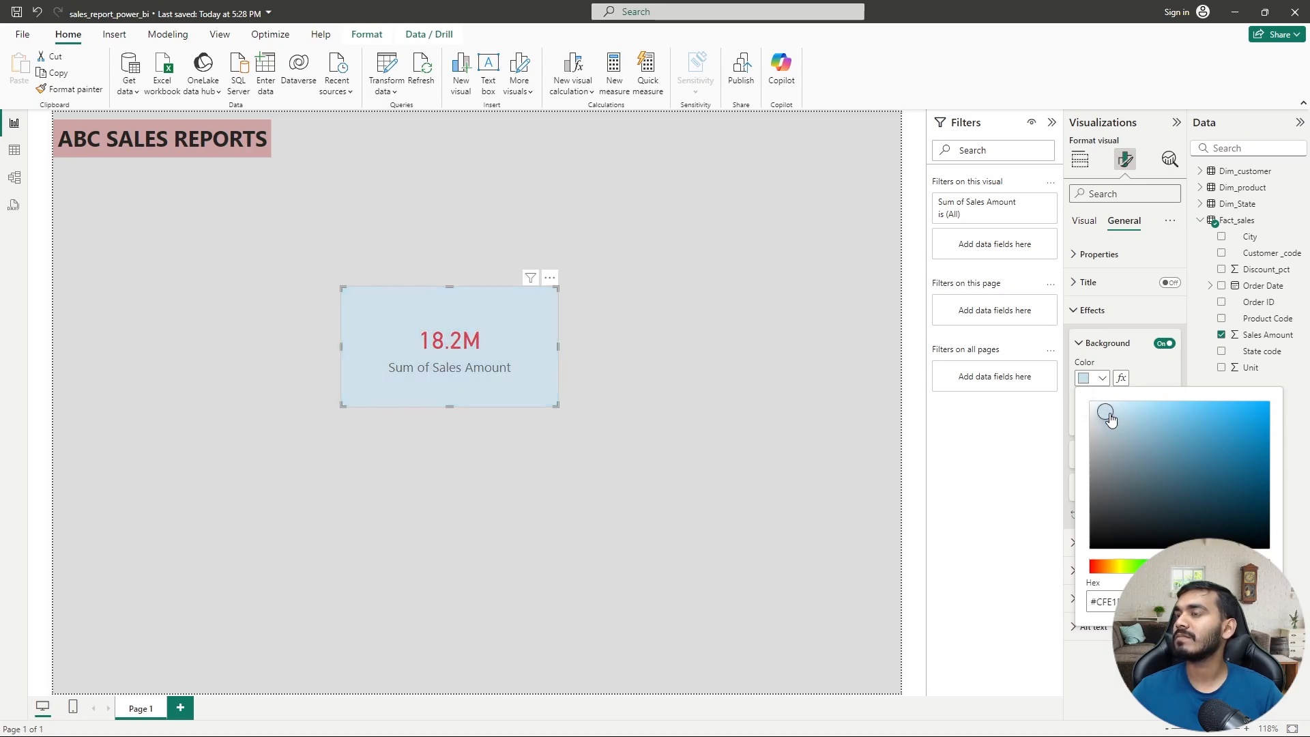
left_click(1113, 411)
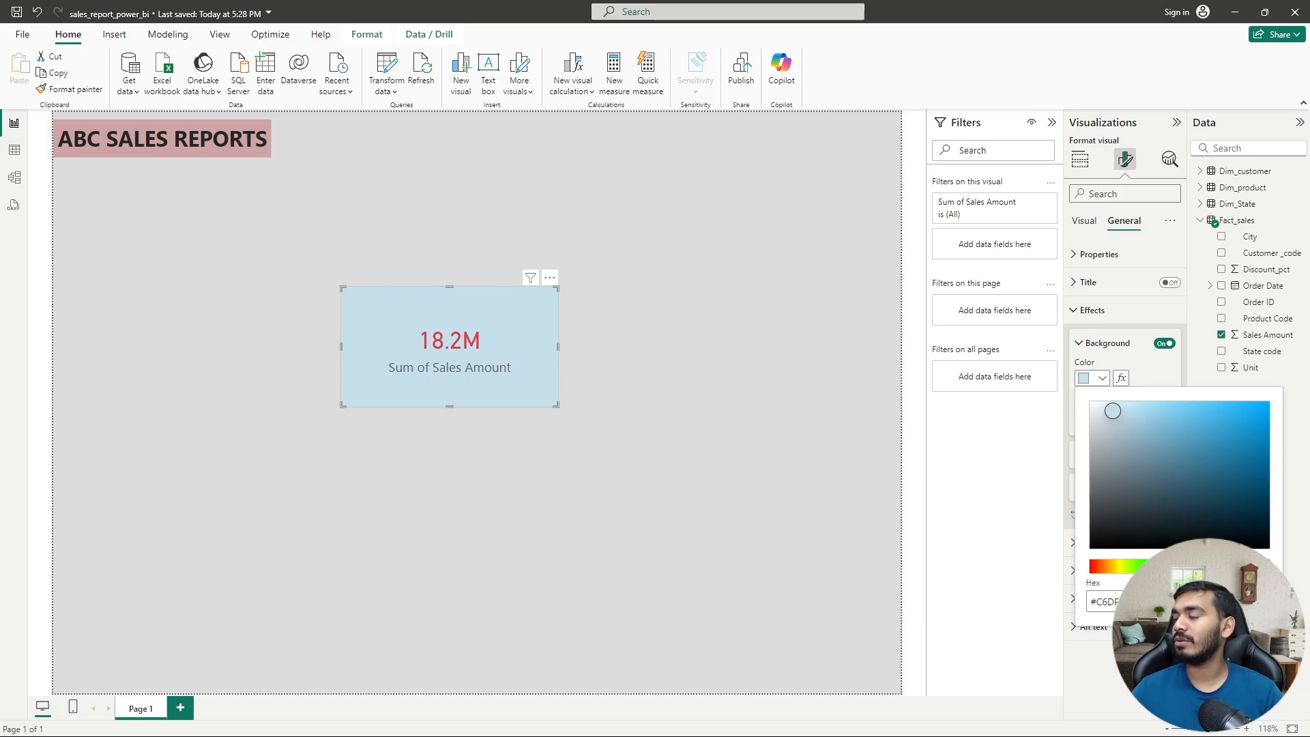
left_click_drag(1115, 412, 1113, 422)
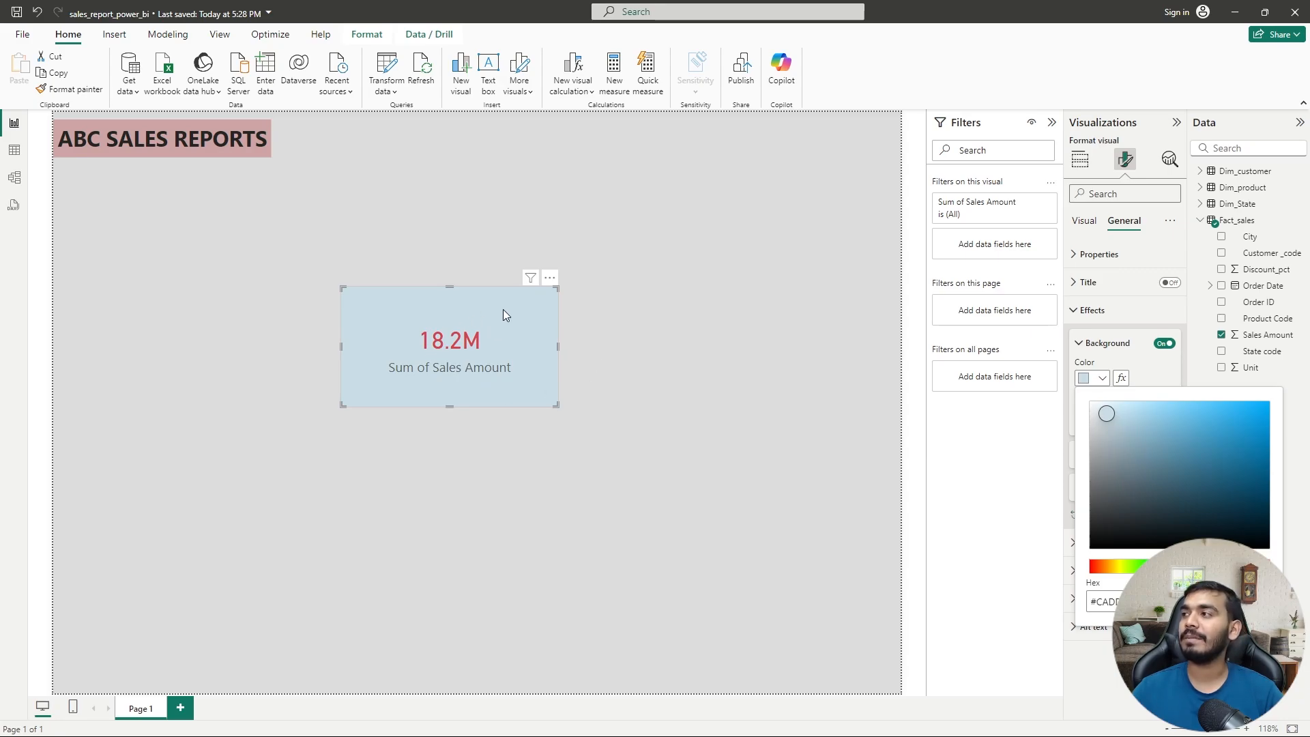
left_click(522, 348)
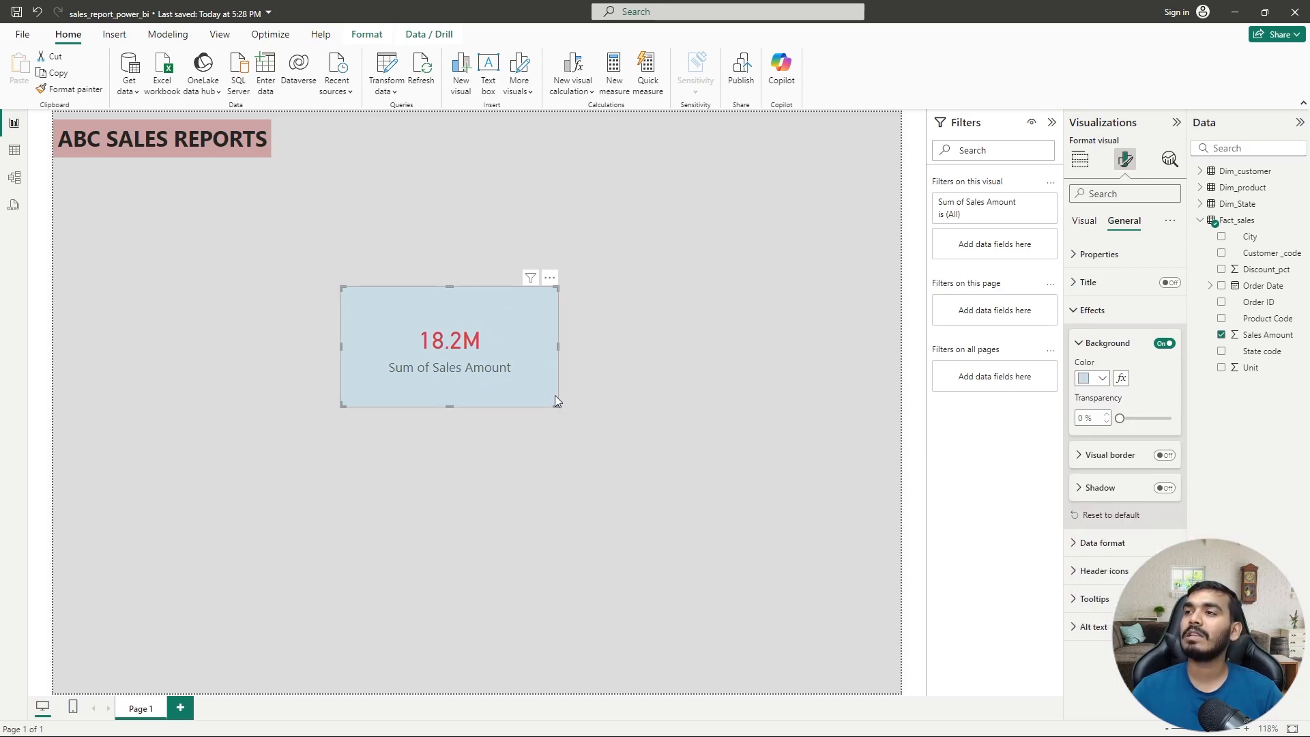
- Shrink the card closely around its value and label, keeping its upper-left corner fixed, and bring up its data field settings
left_click_drag(557, 406, 467, 354)
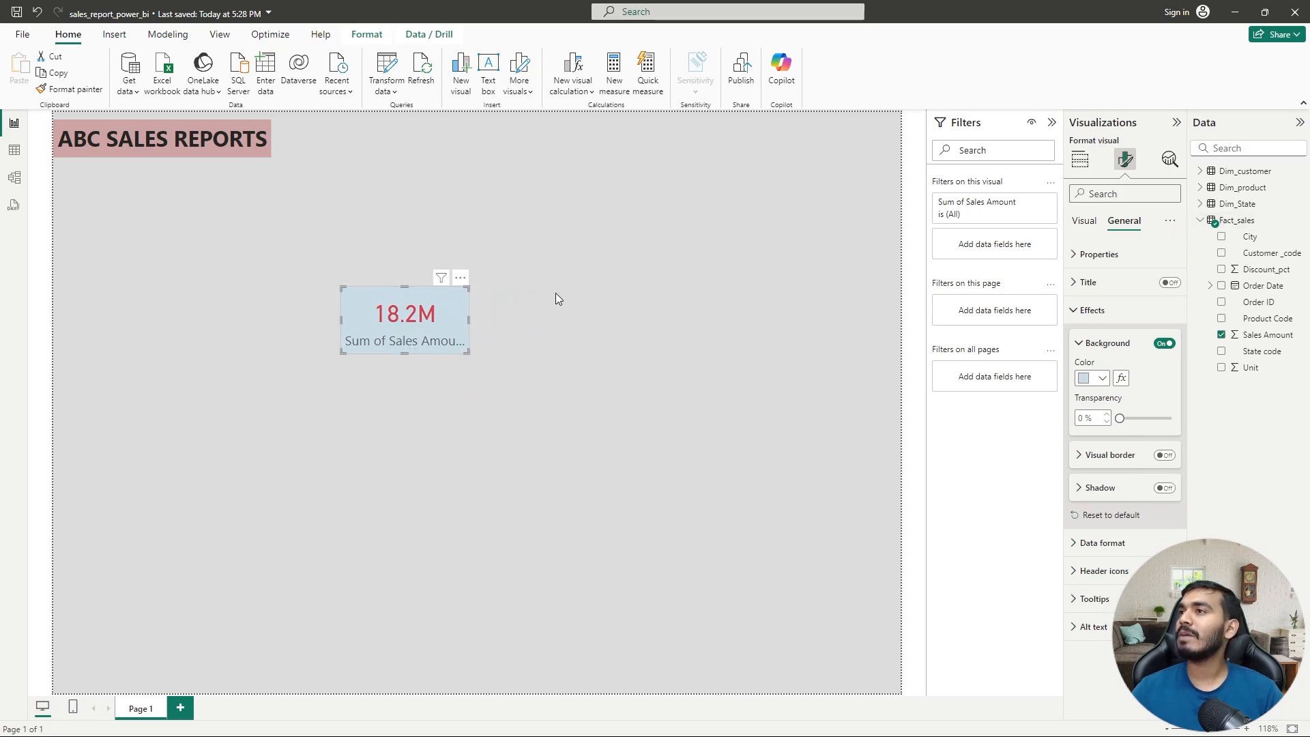
left_click(1085, 221)
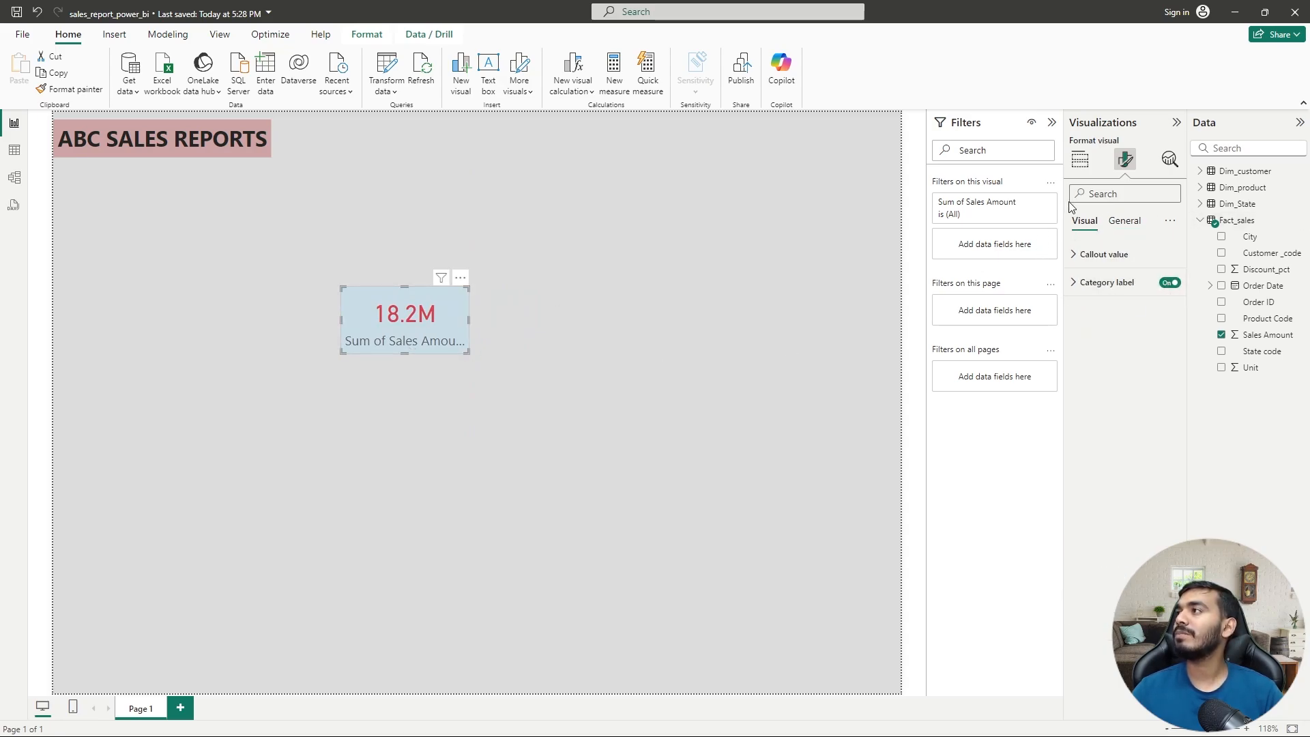
left_click(1089, 160)
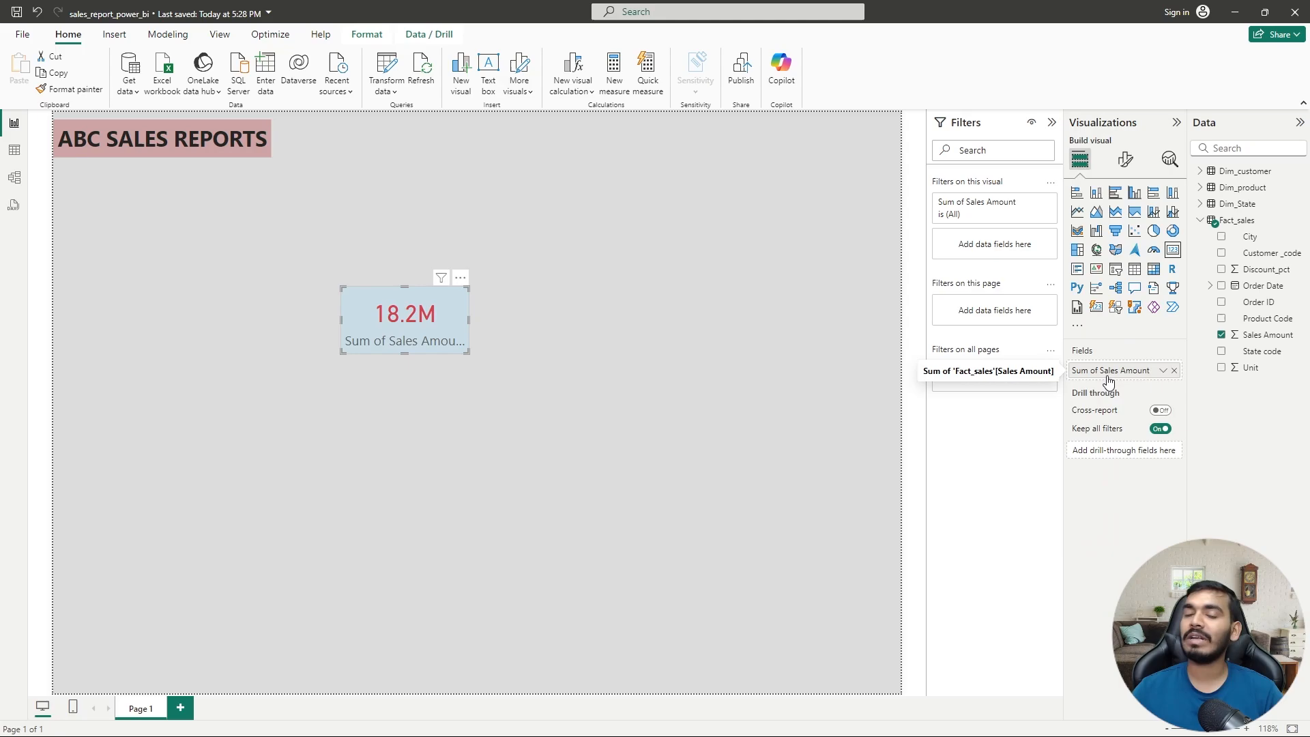
- Rename the card's Sum of Sales Amount field to Total Sales
double_click(1110, 374)
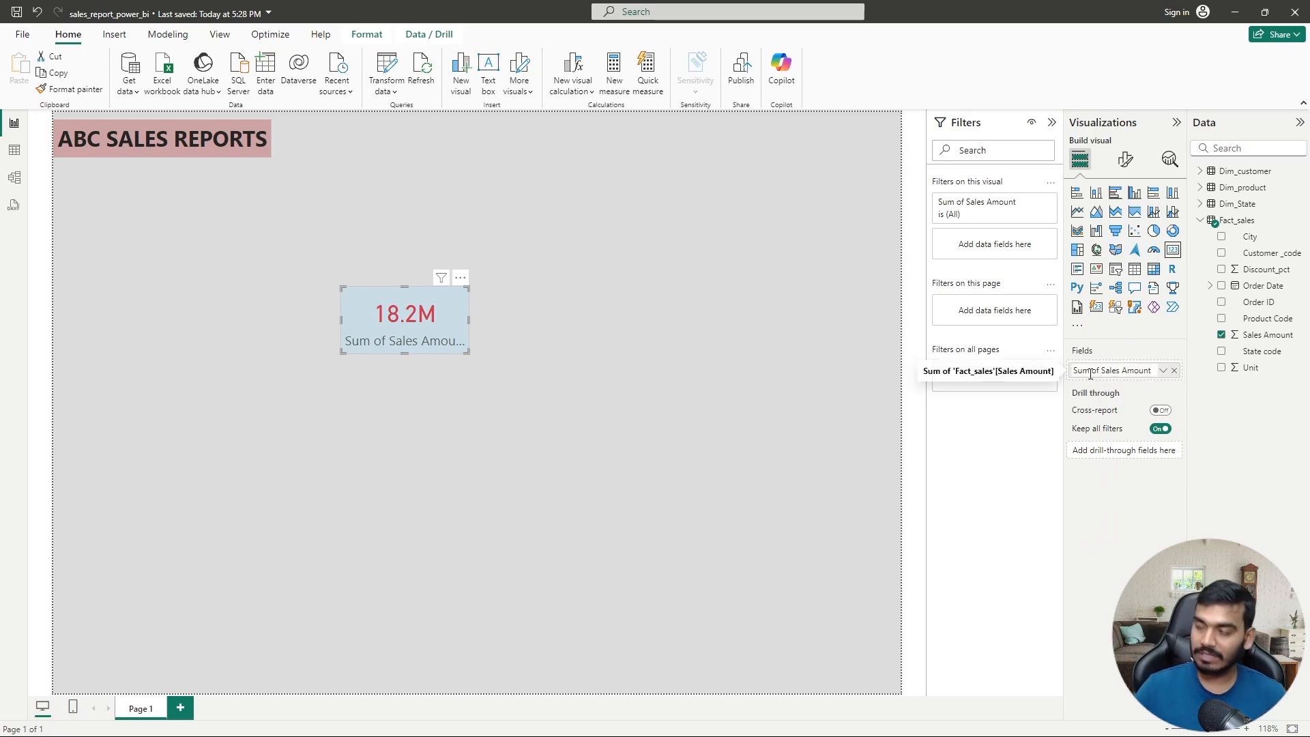
key("BackSpace")
key("BackSpace")
key("BackSpace")
key("BackSpace")
key("BackSpace")
key("BackSpace")
key("BackSpace")
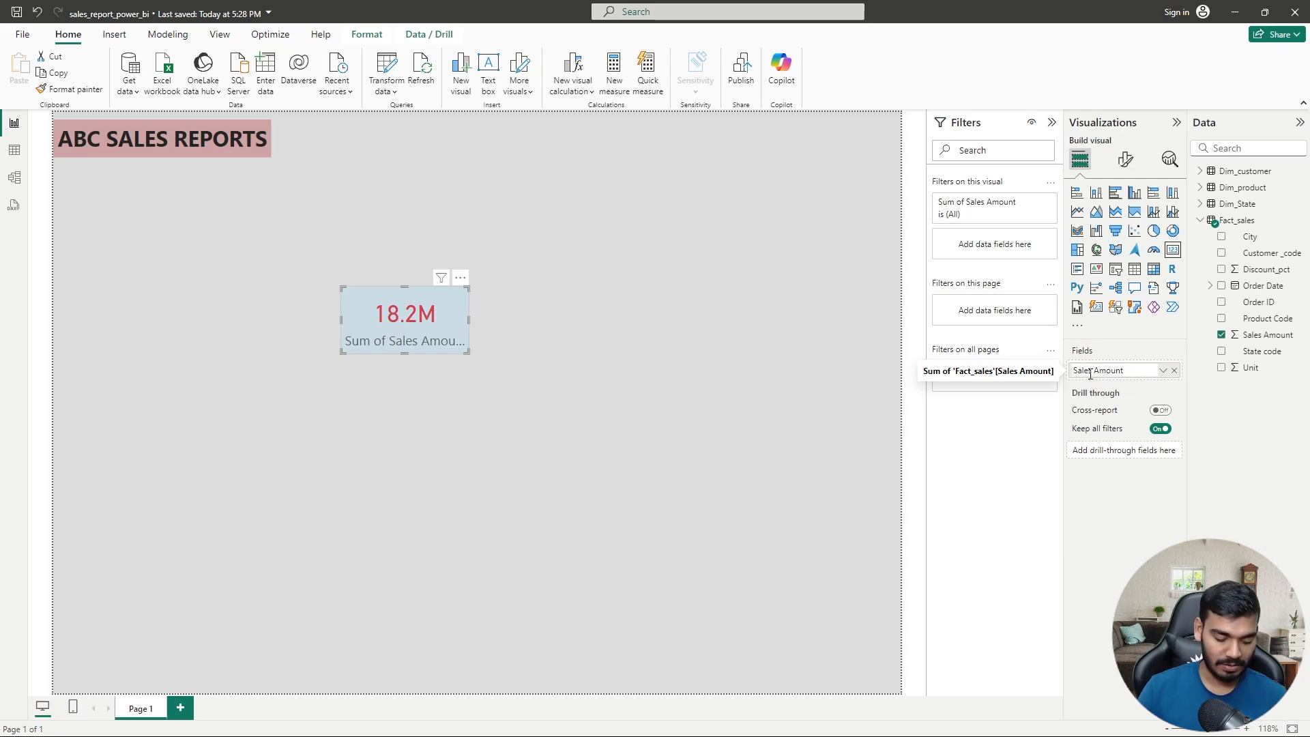
type("tOTAL")
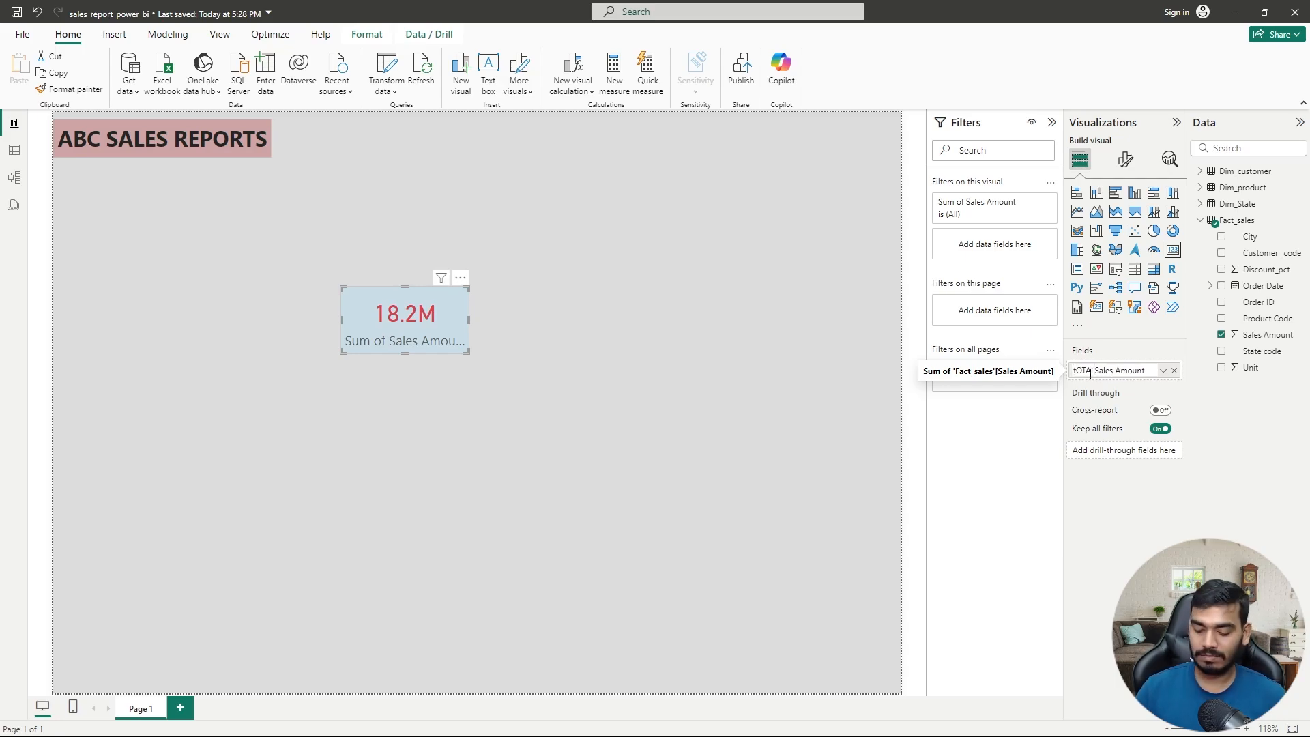
key("BackSpace")
key("BackSpace")
key("BackSpace")
key("BackSpace")
key("BackSpace")
key("BackSpace")
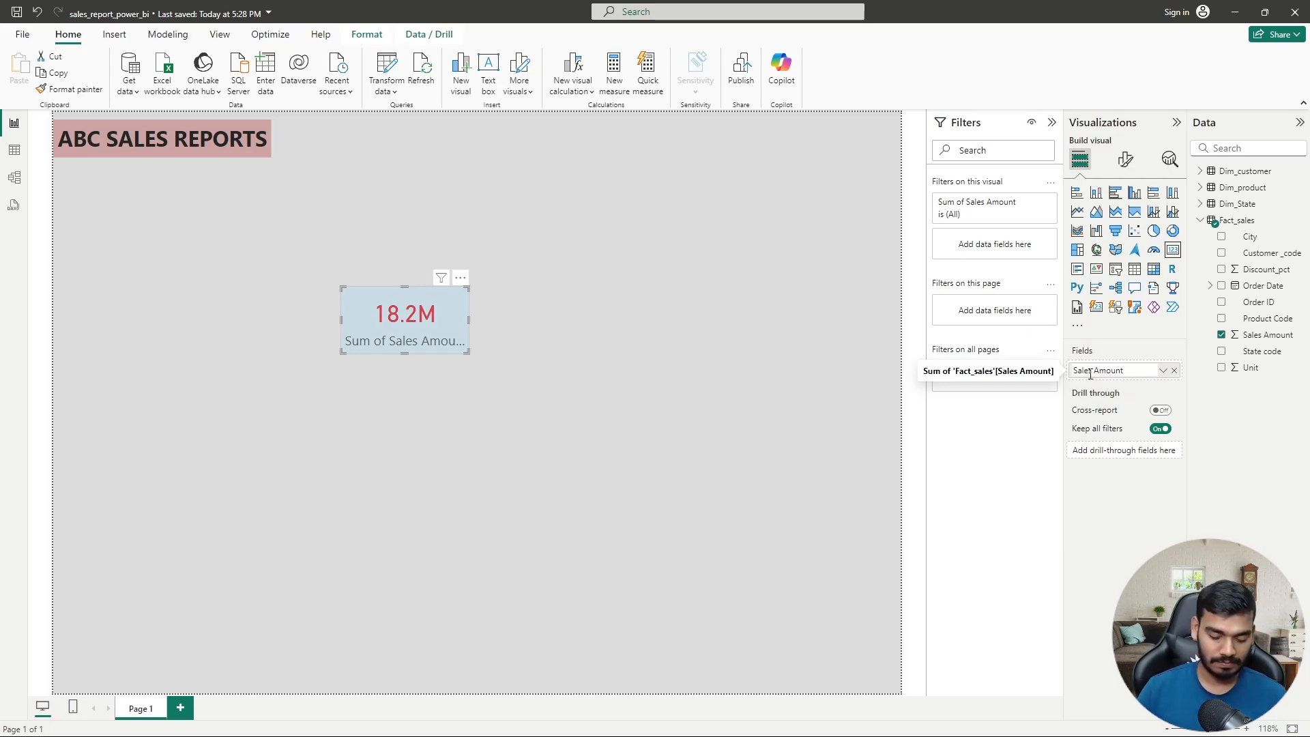
type("Total")
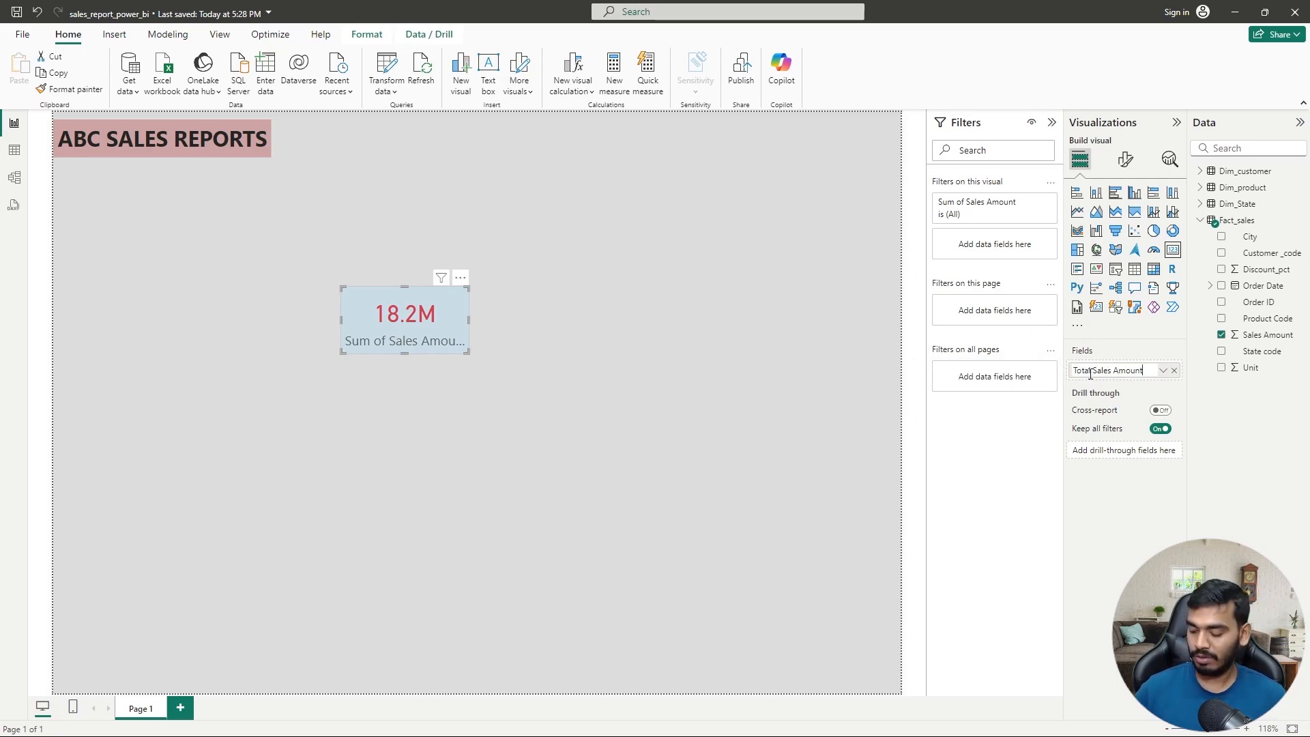
key("BackSpace")
key("BackSpace")
key("BackSpace")
key("BackSpace")
key("BackSpace")
key("BackSpace")
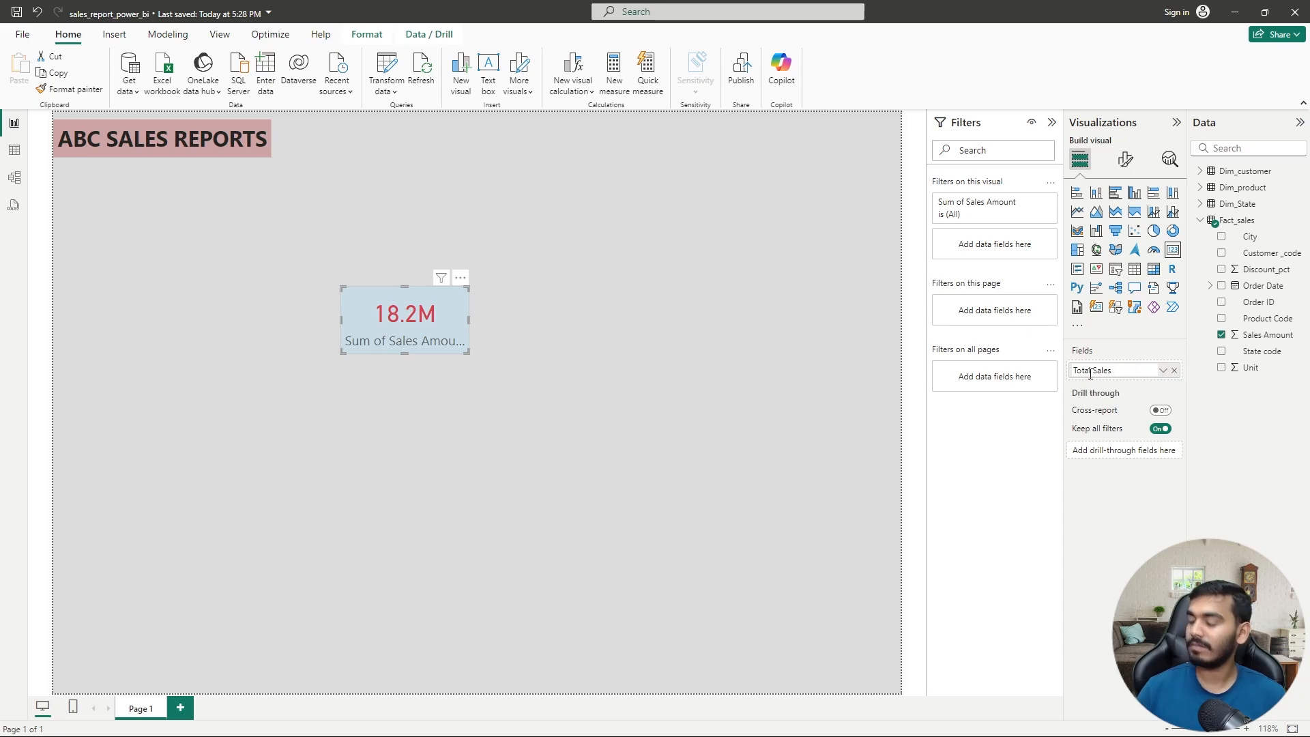
key("Return")
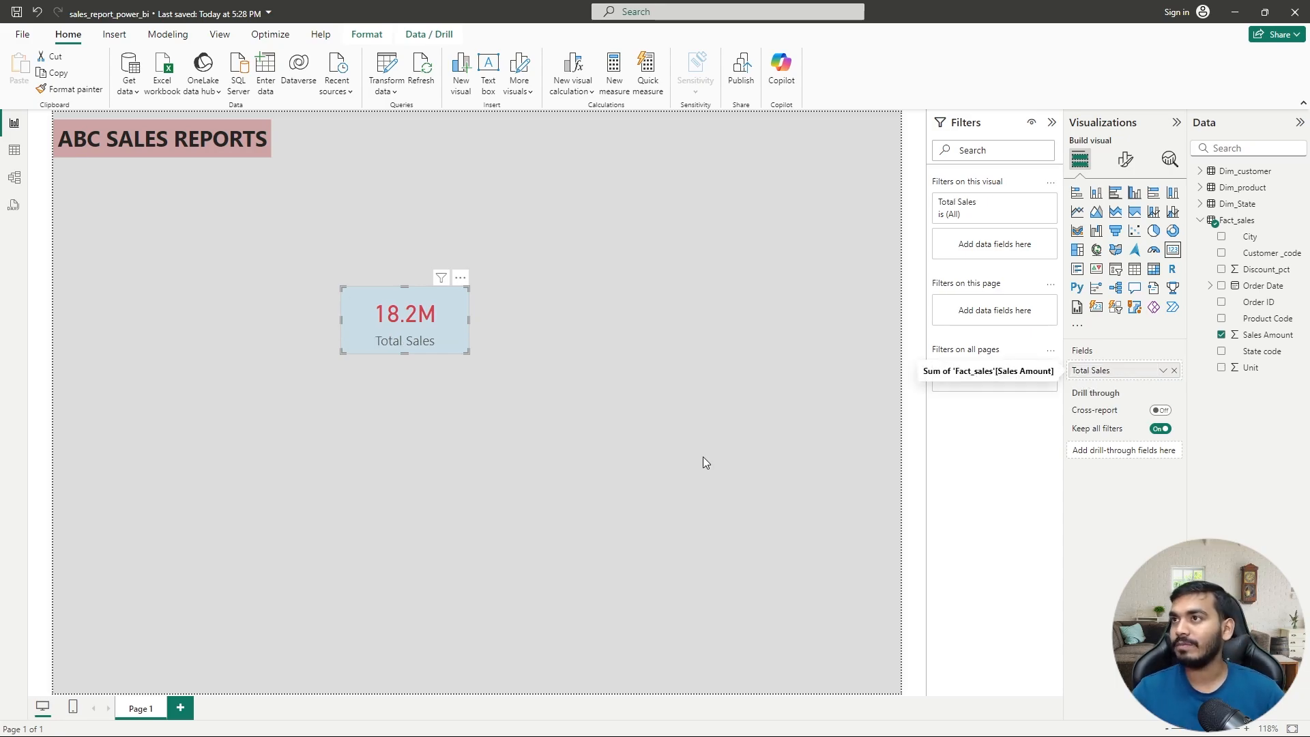
- Make the card's category label bold and black
left_click(1127, 161)
left_click(1169, 282)
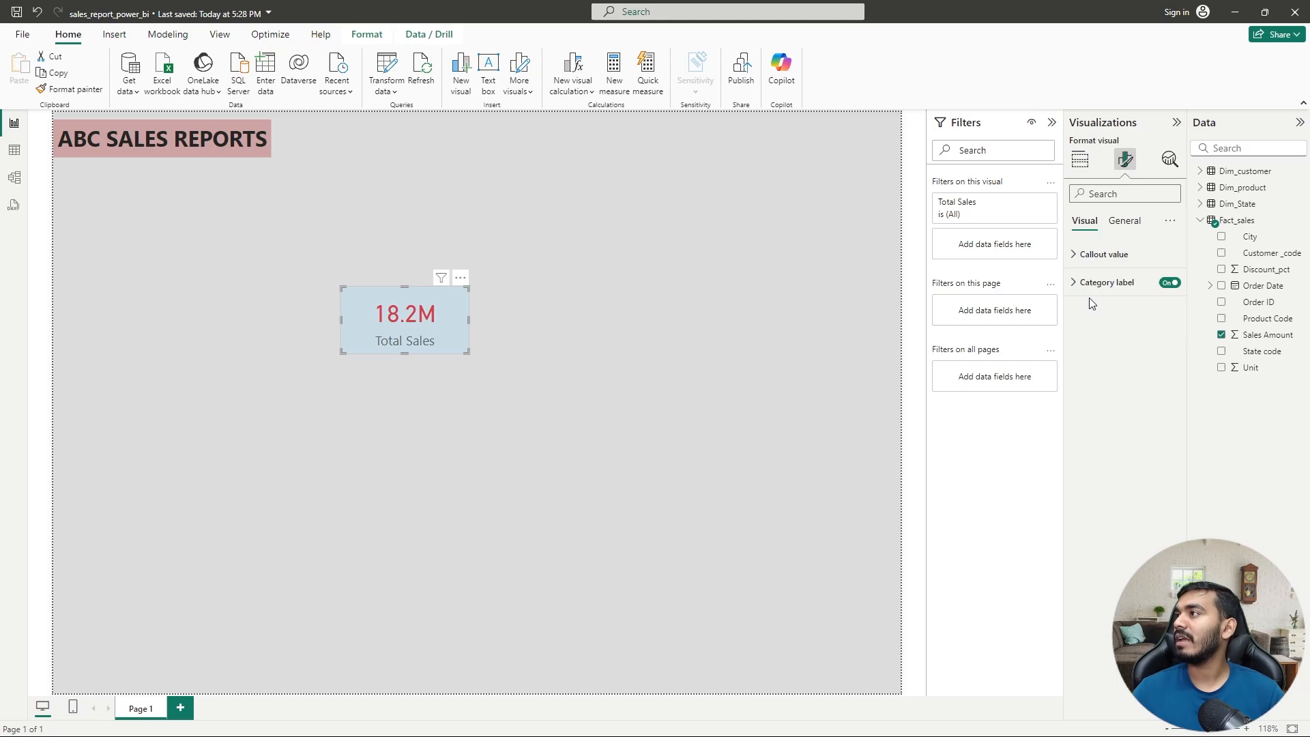
left_click(1099, 281)
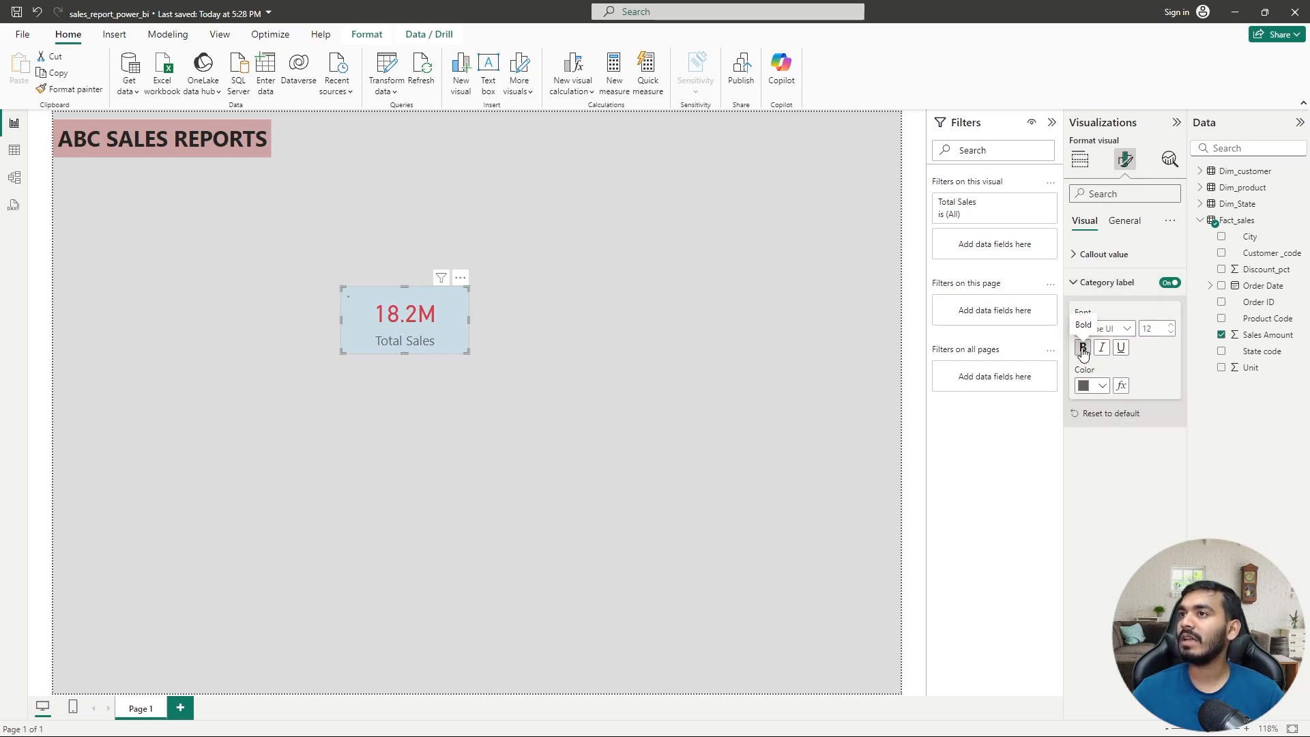
left_click(1083, 348)
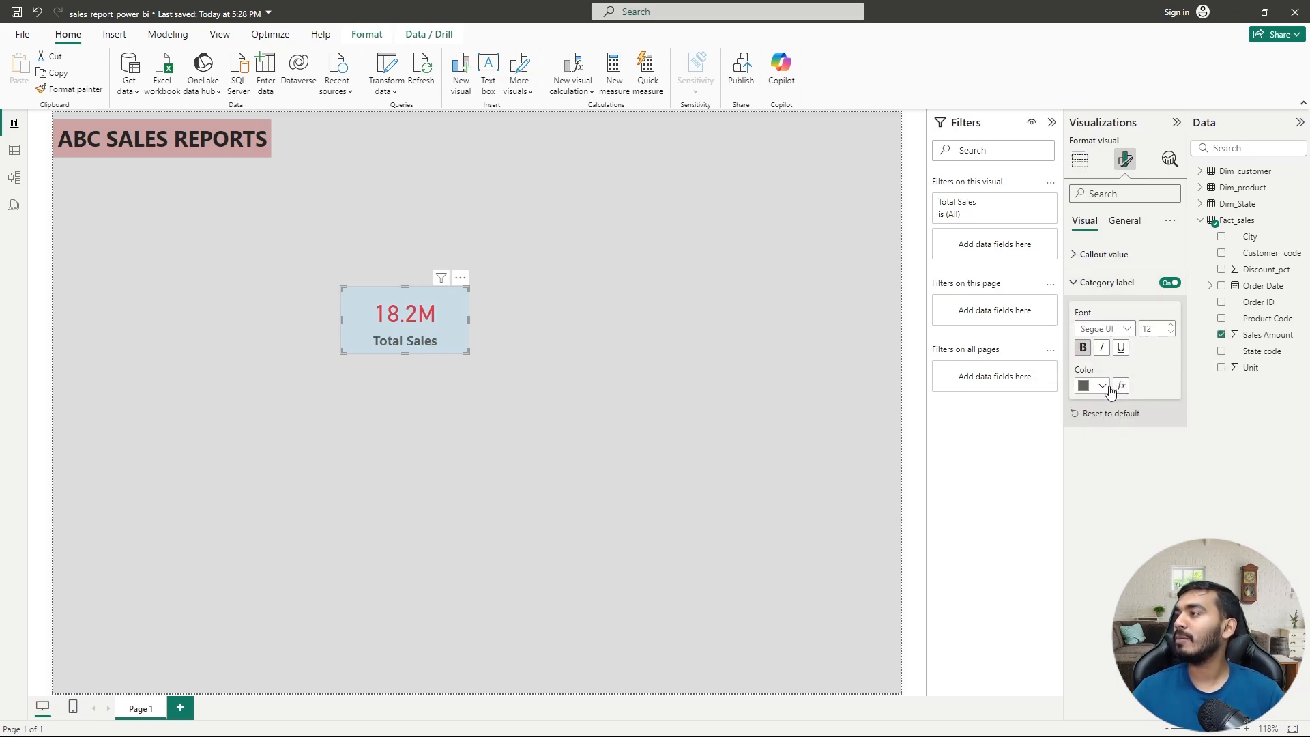
left_click(1103, 386)
left_click(1171, 473)
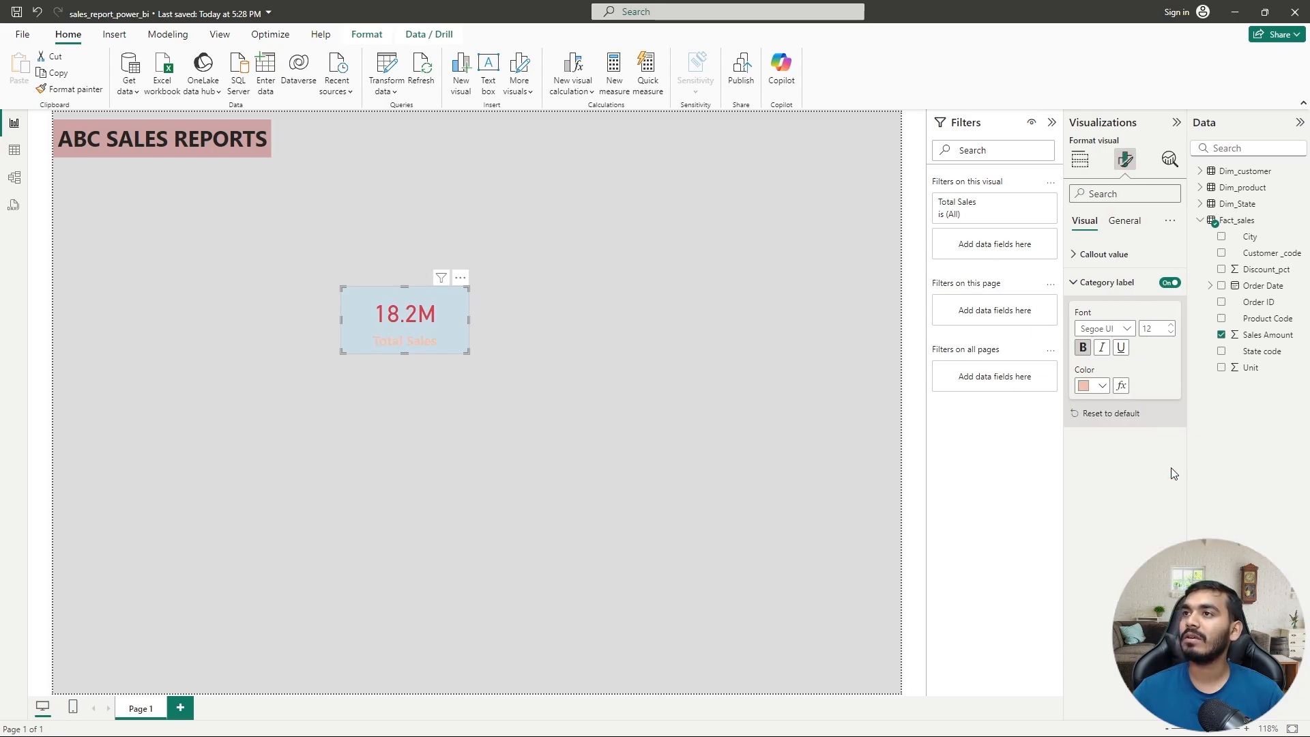
left_click(1104, 387)
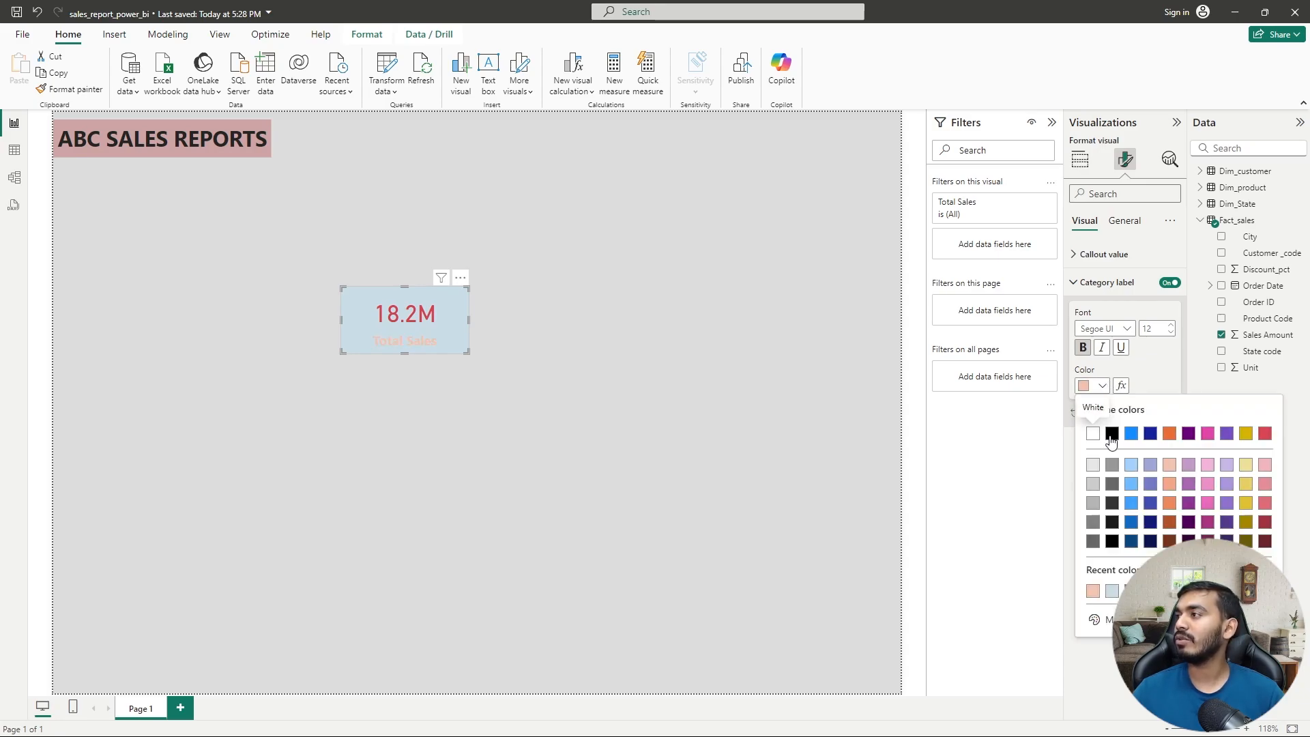
left_click(1112, 434)
left_click(407, 415)
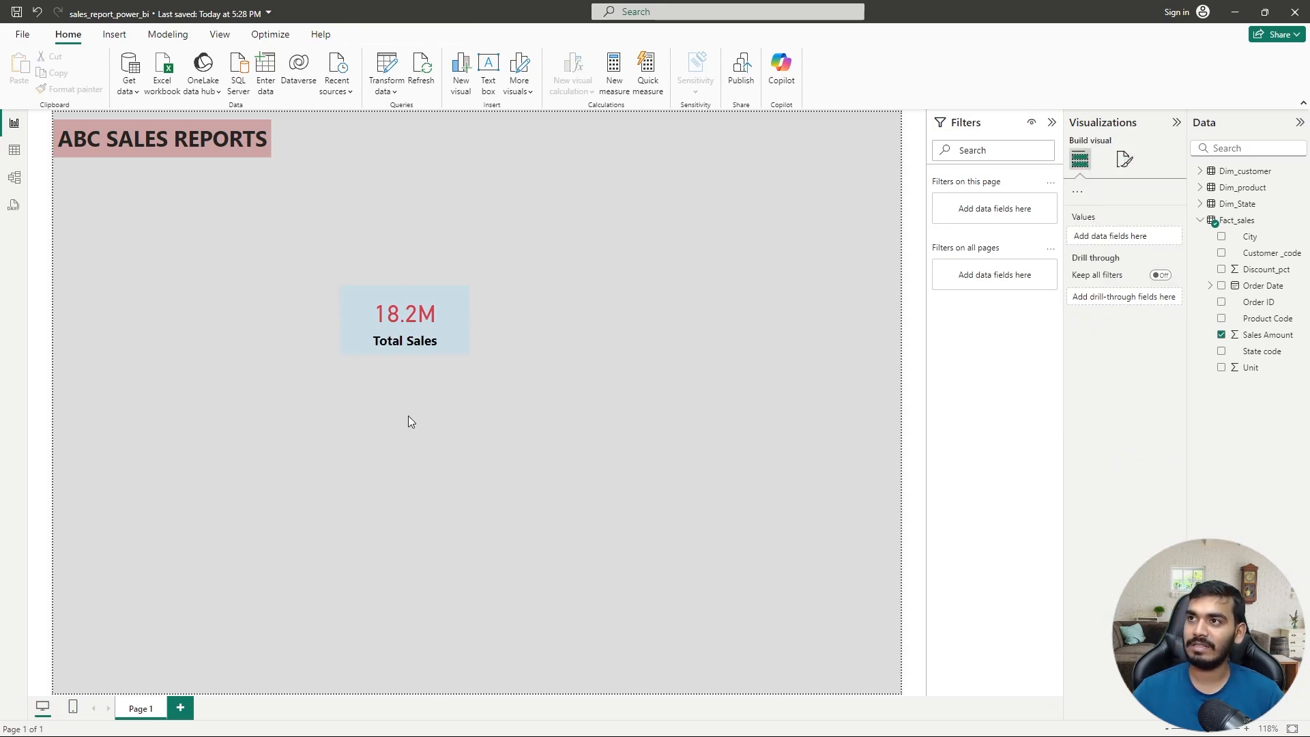
- Narrow the card to the width of its label and set the callout value's font to Calibri, size 17
left_click(440, 323)
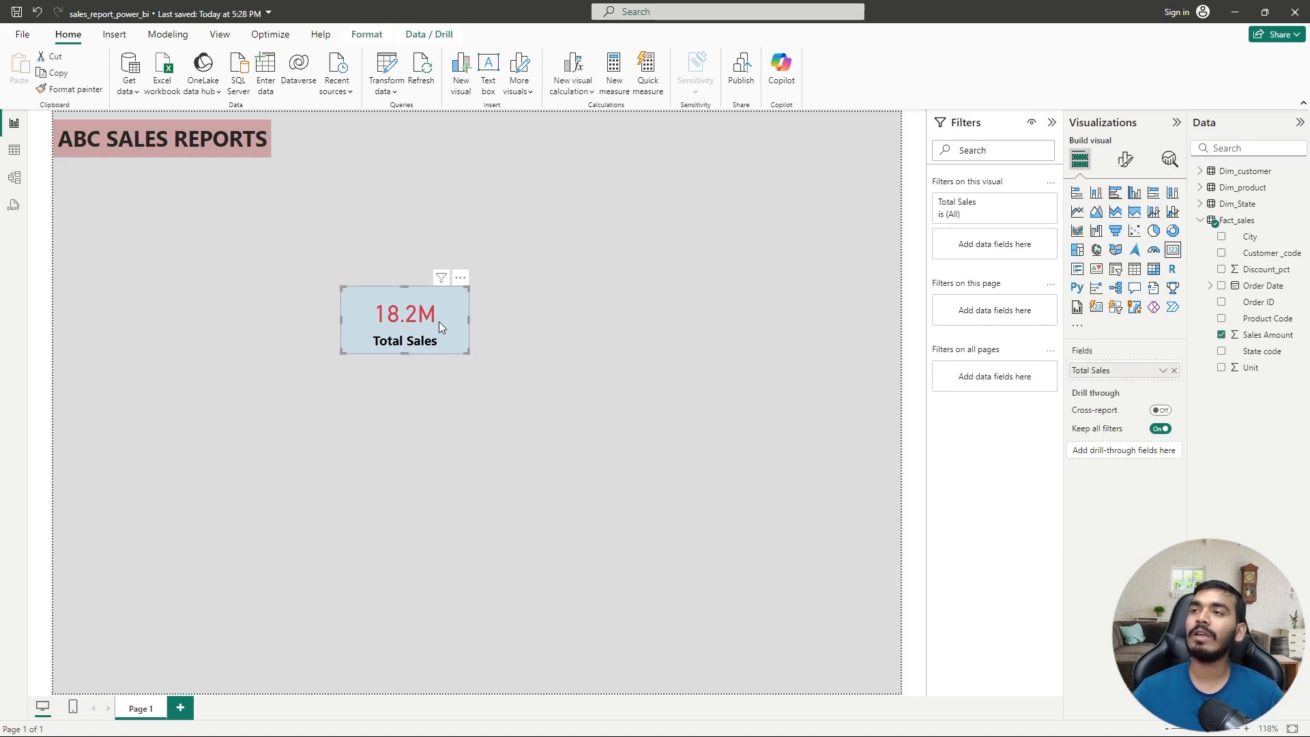
left_click_drag(468, 353, 421, 344)
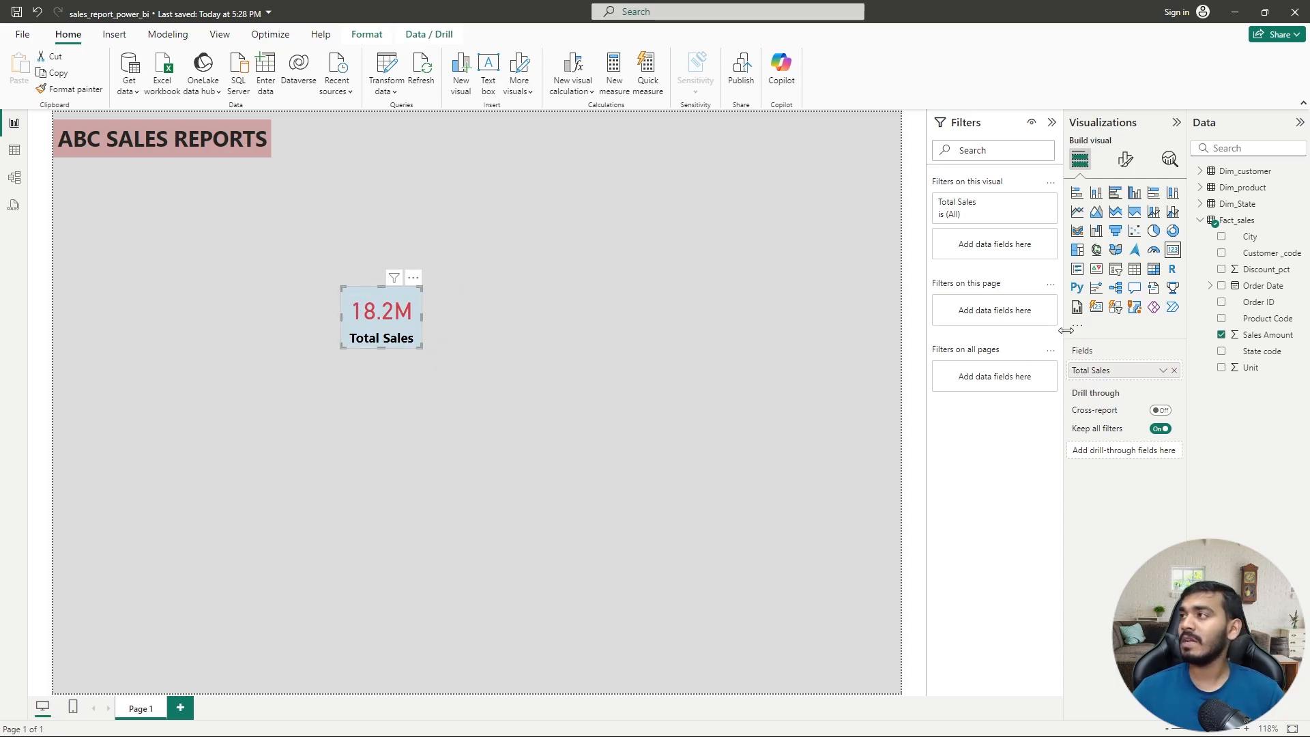
left_click(1125, 160)
left_click(1100, 255)
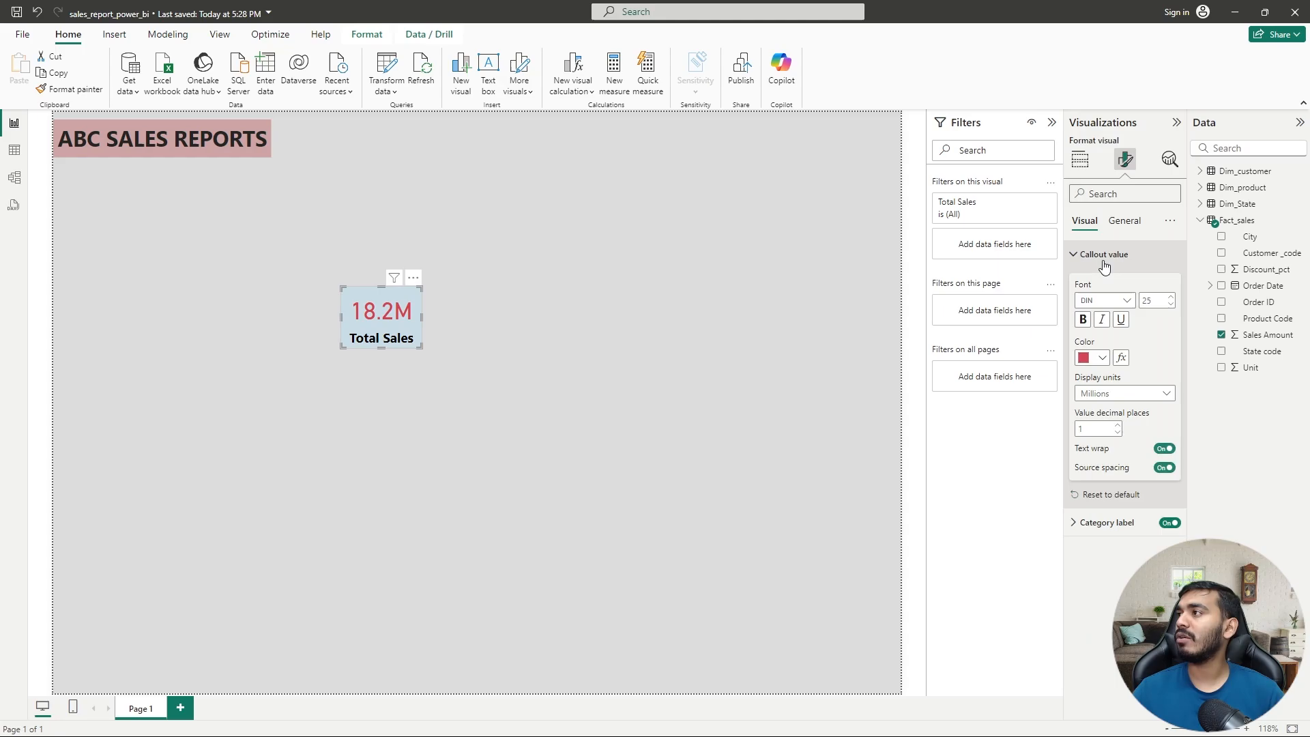
left_click(1171, 304)
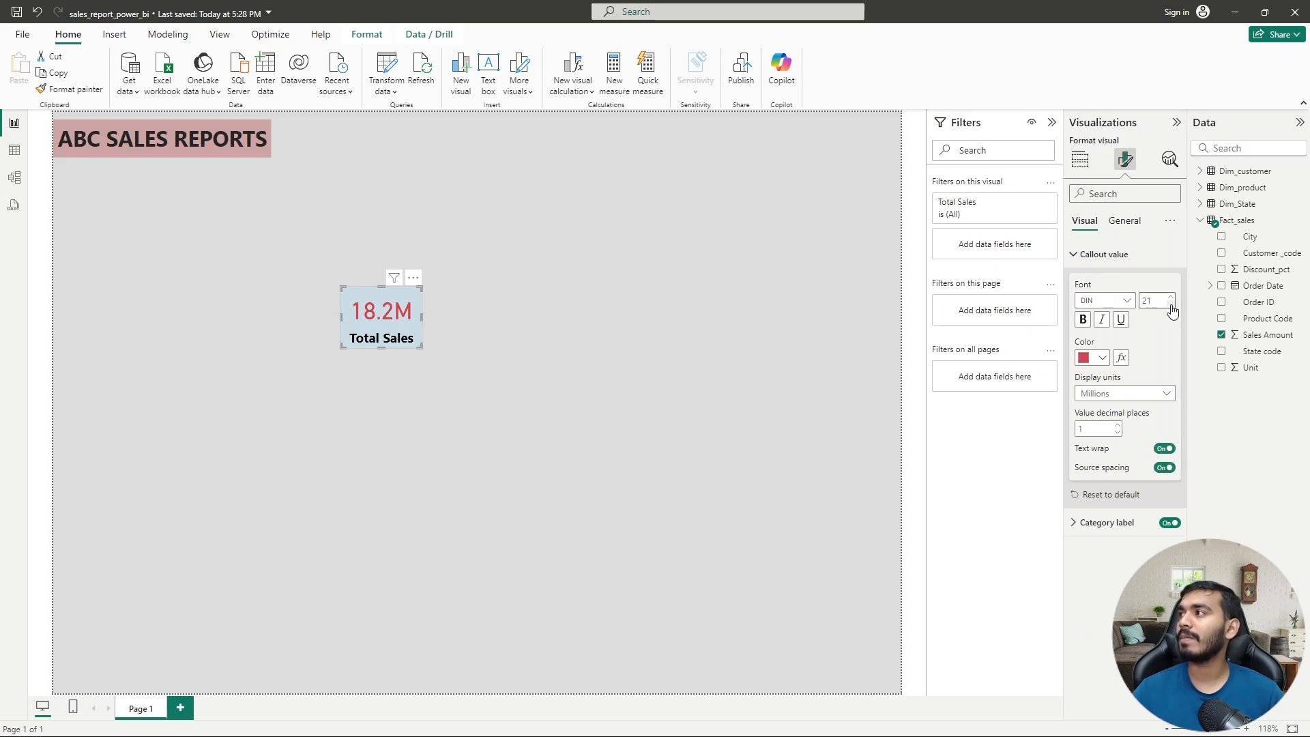
left_click(1171, 305)
left_click(1170, 305)
left_click(1127, 302)
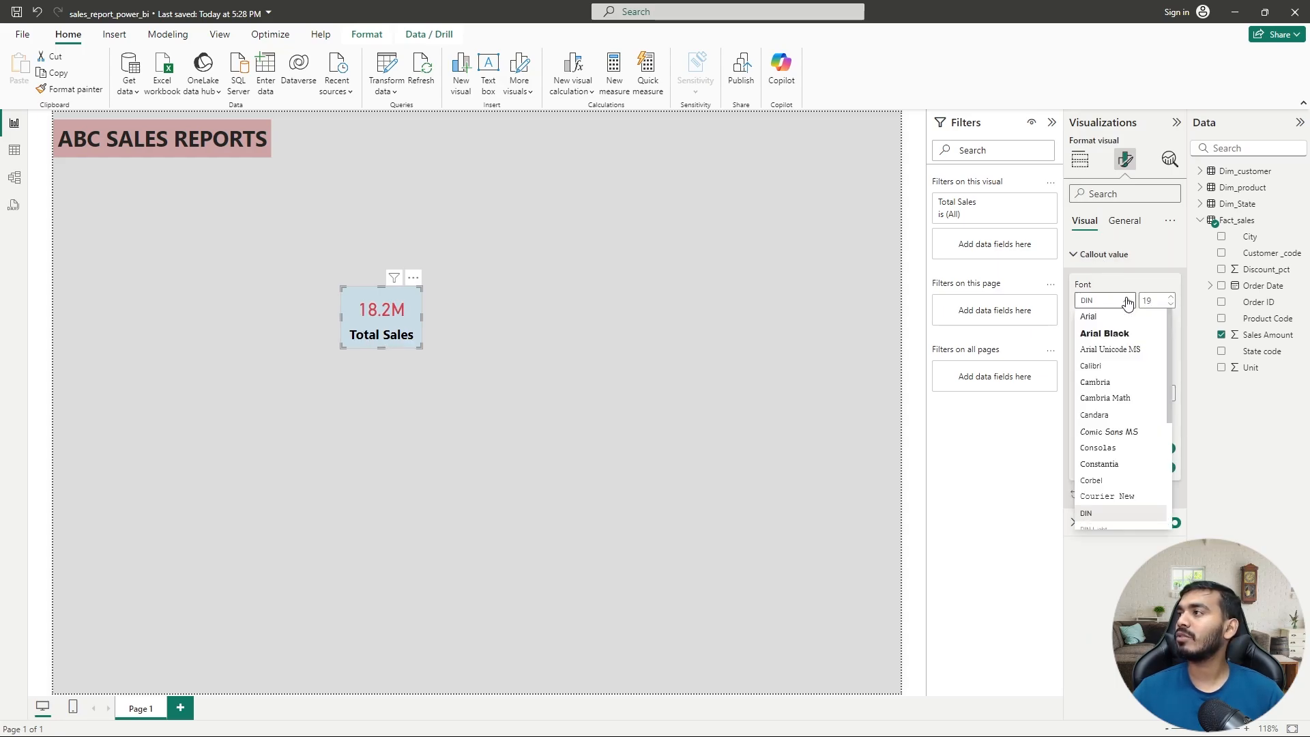
left_click(1105, 367)
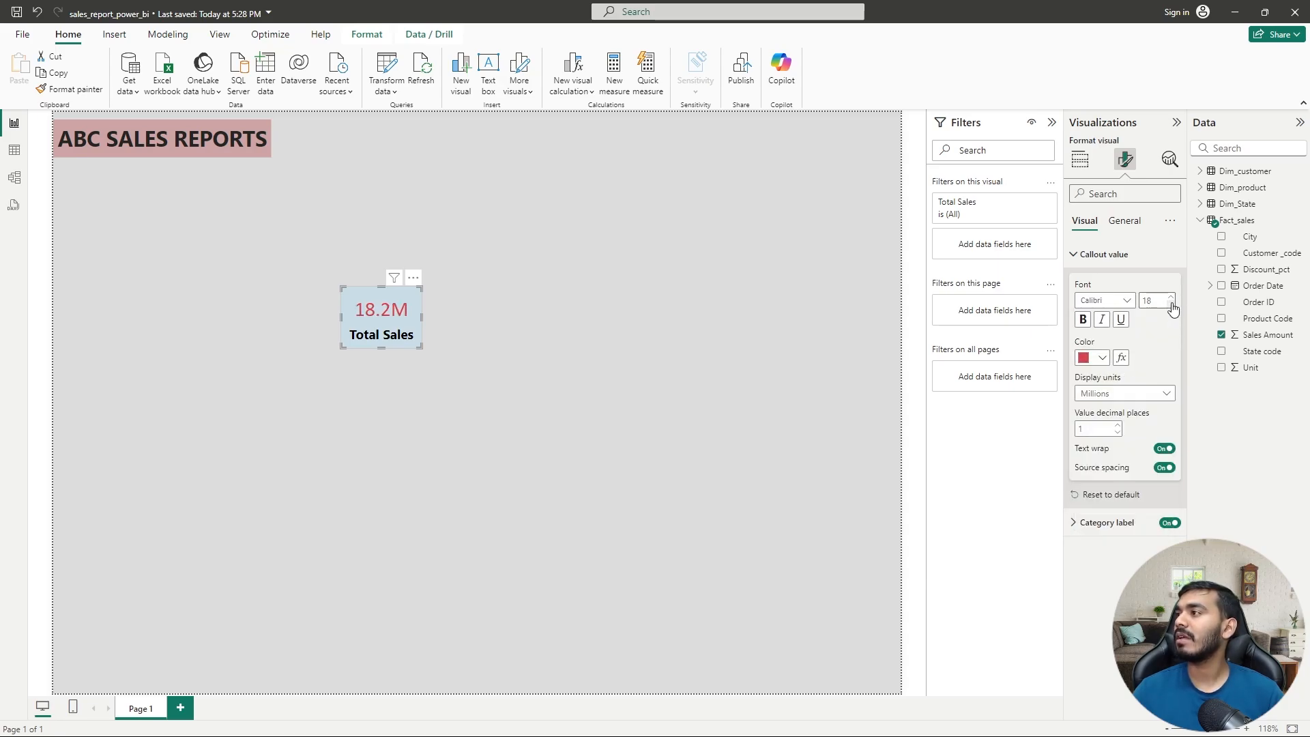
left_click(1171, 304)
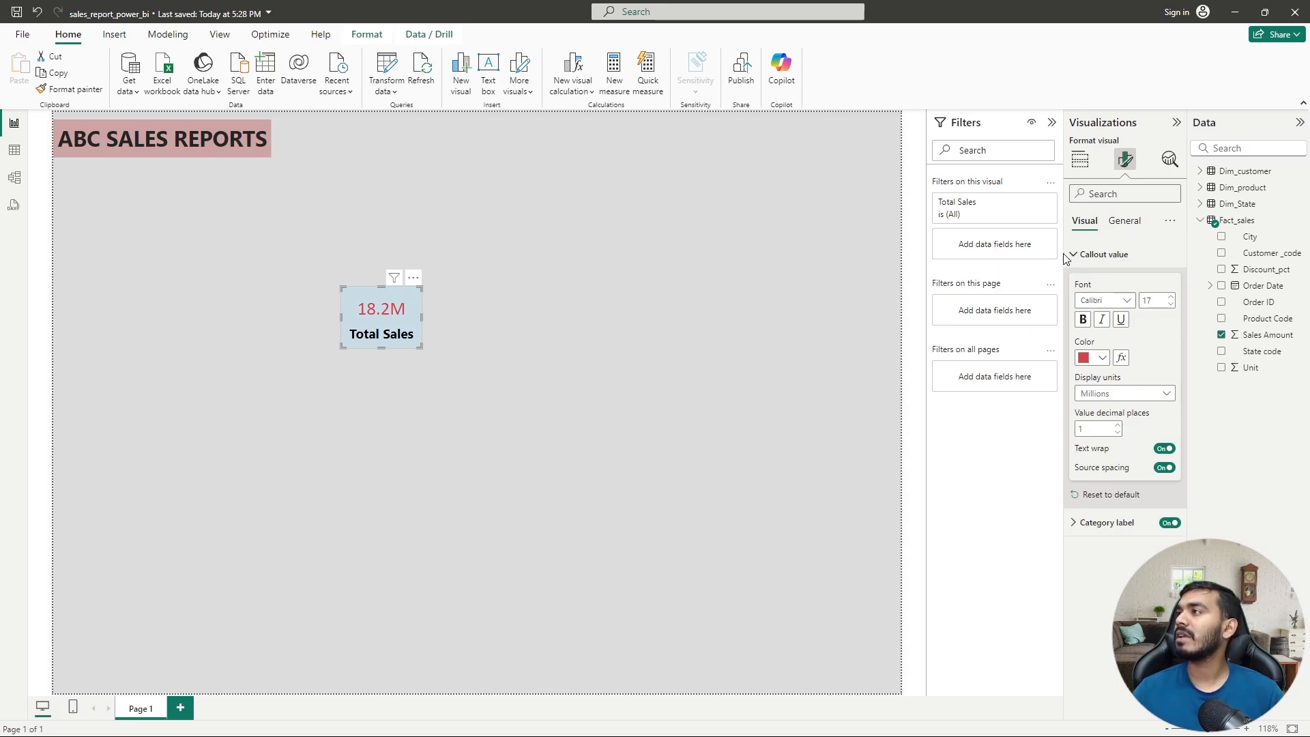
- Set the card's category label font to Calibri, size 10
left_click(1110, 256)
left_click(1085, 282)
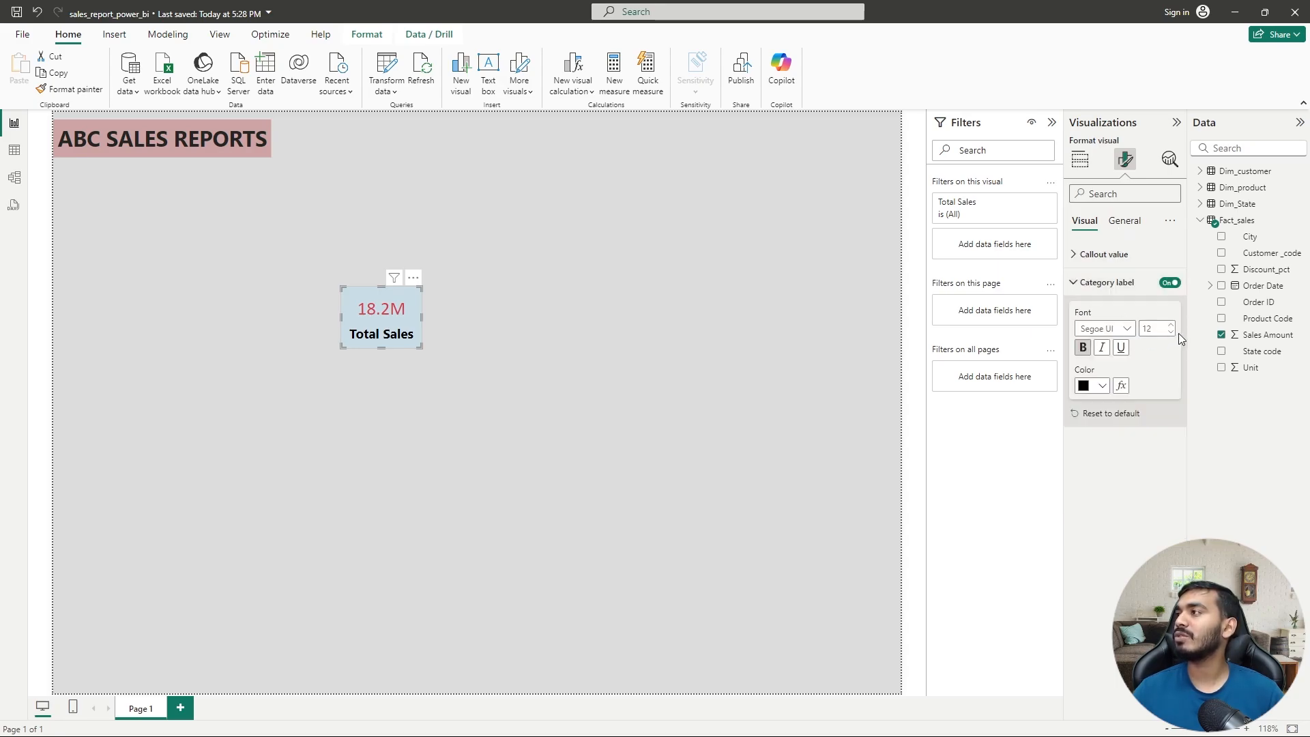
left_click(1171, 333)
left_click(1120, 328)
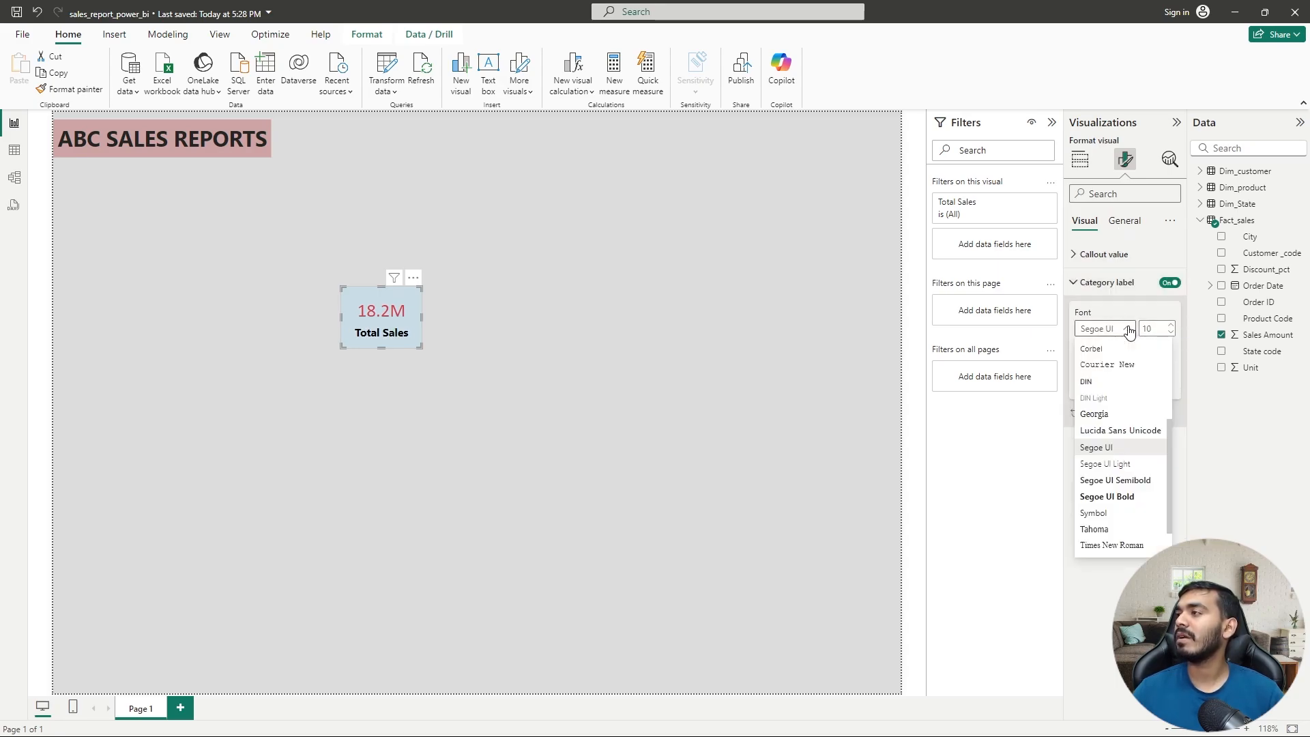
left_click(1107, 365)
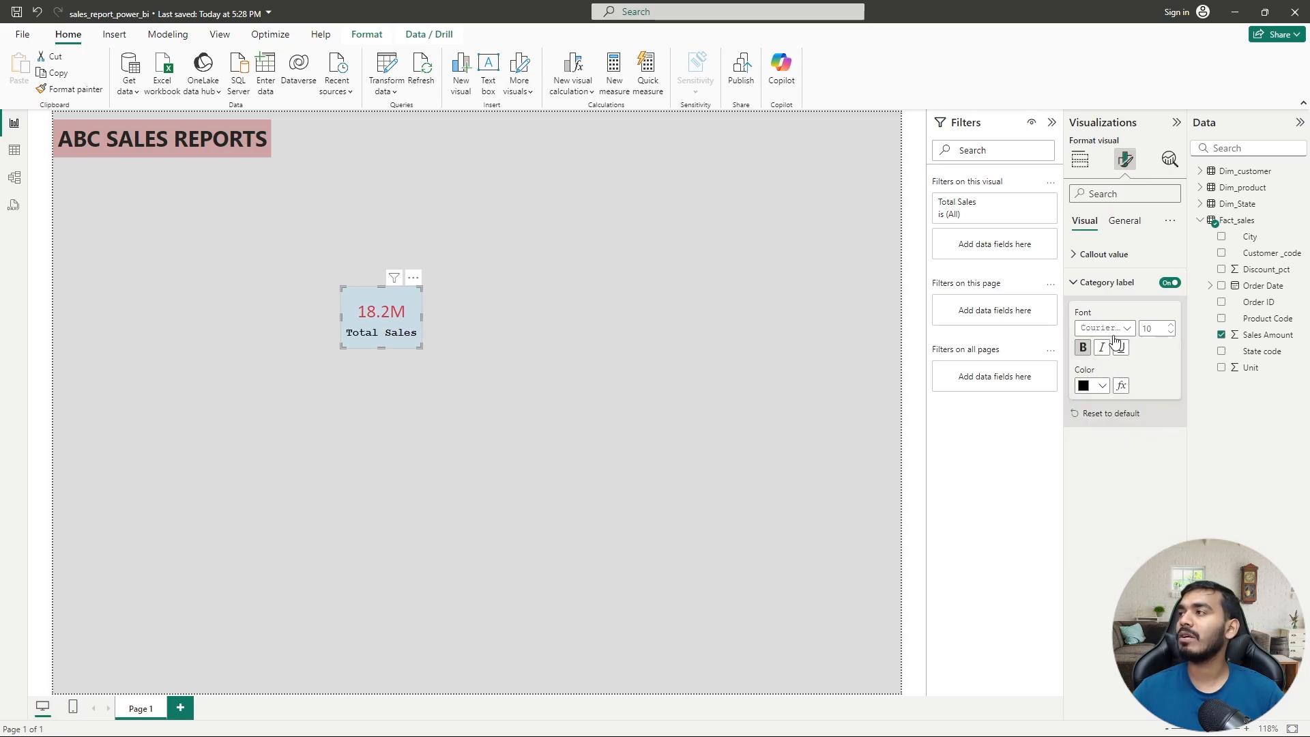
left_click(1133, 328)
left_click(1110, 399)
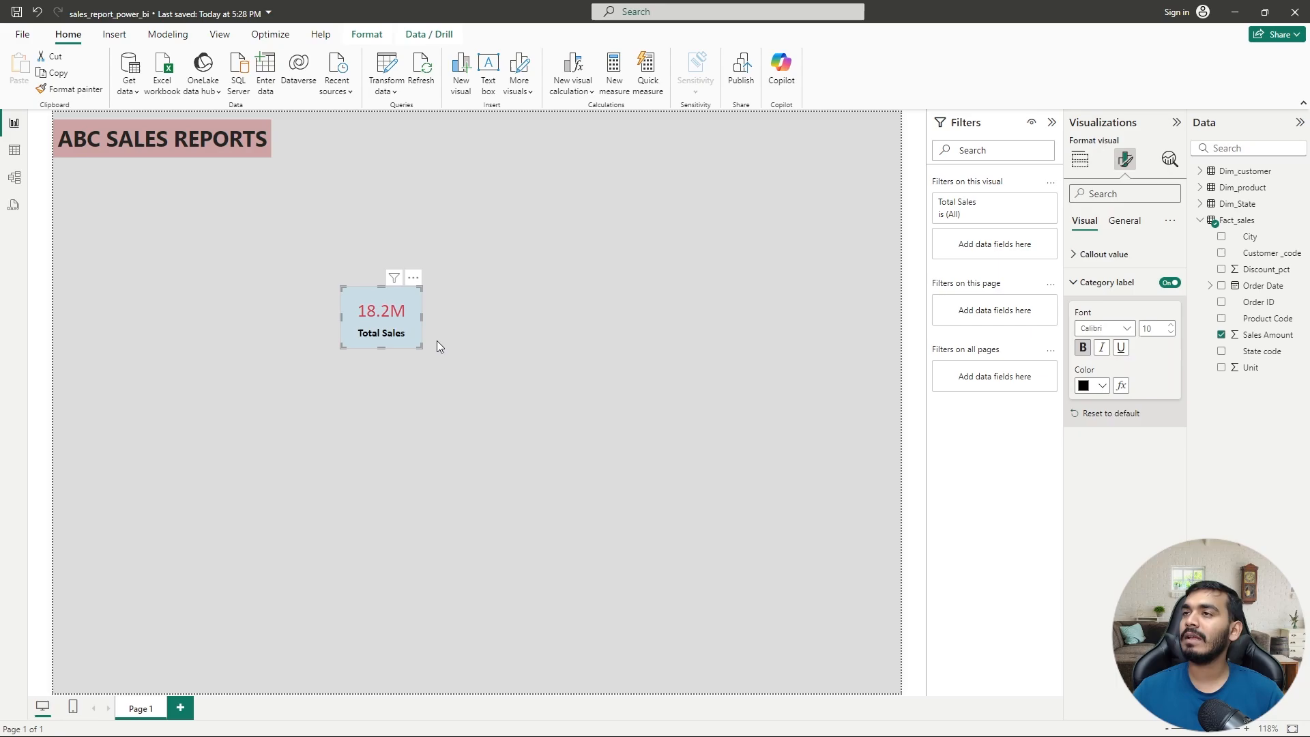
- Reduce the card's height and move it near the report page's left edge, below the title
left_click_drag(421, 346, 416, 329)
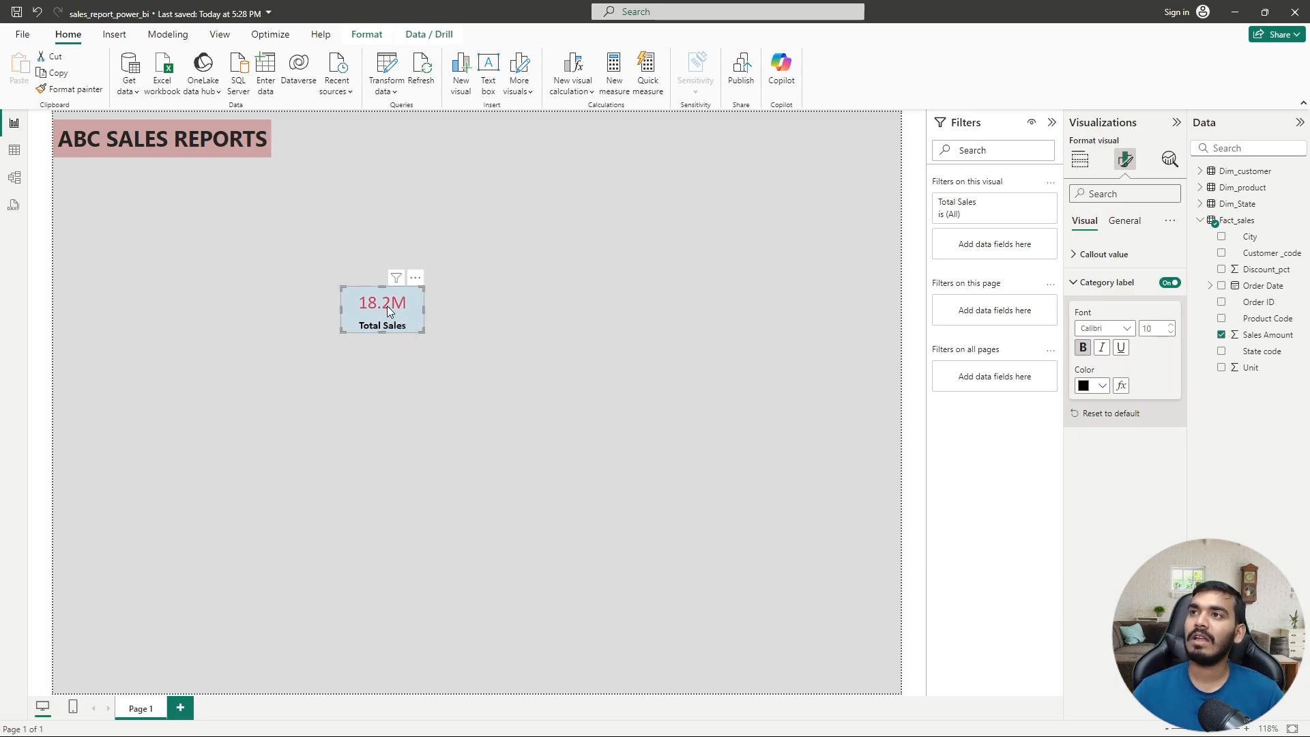
left_click_drag(370, 293, 96, 260)
left_click(248, 314)
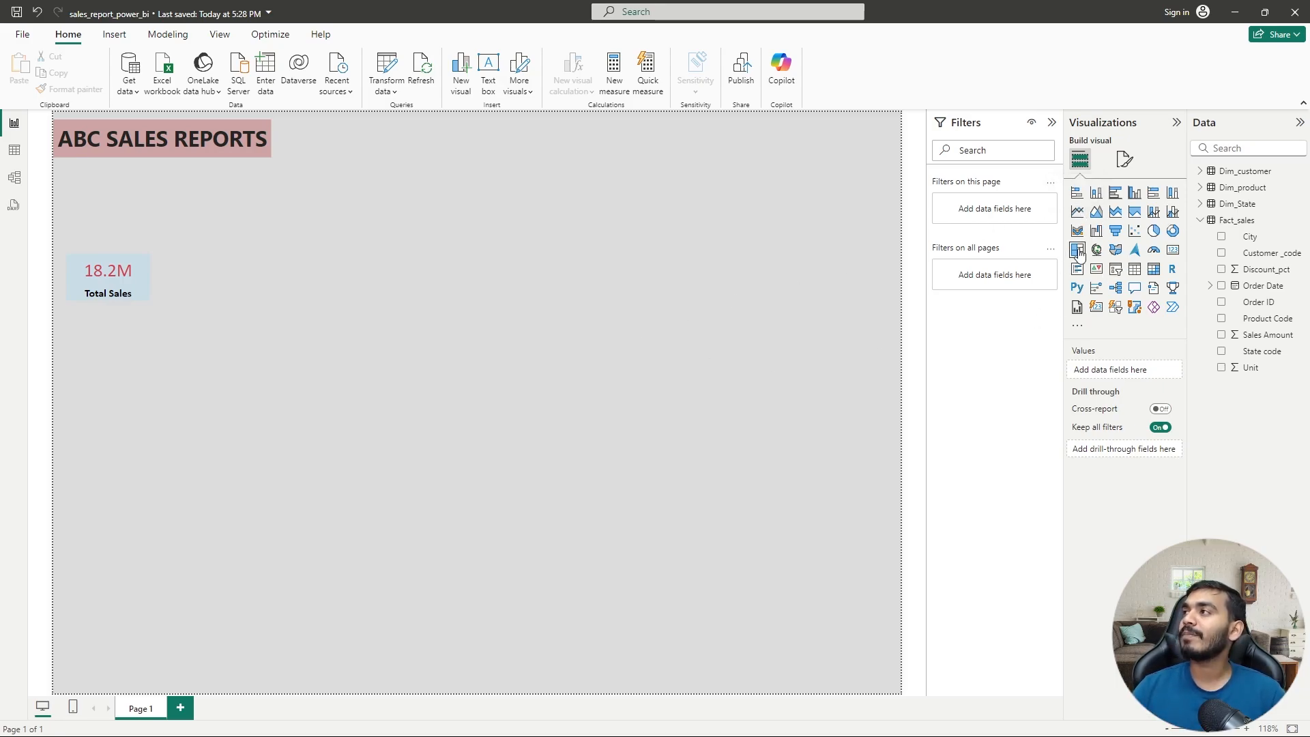
- Add a line chart to the right of the Total Sales card and copy the card's formatting onto it with Format Painter
left_click(1078, 214)
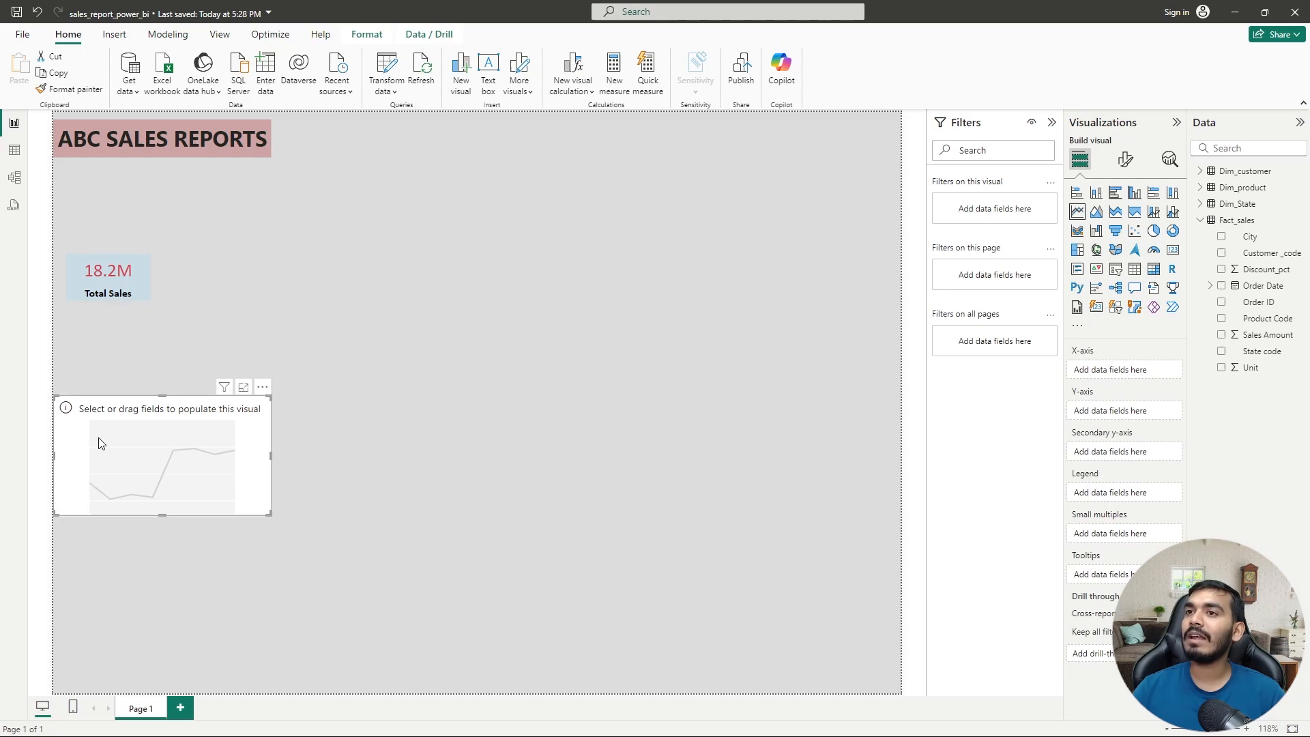
left_click_drag(116, 413, 358, 268)
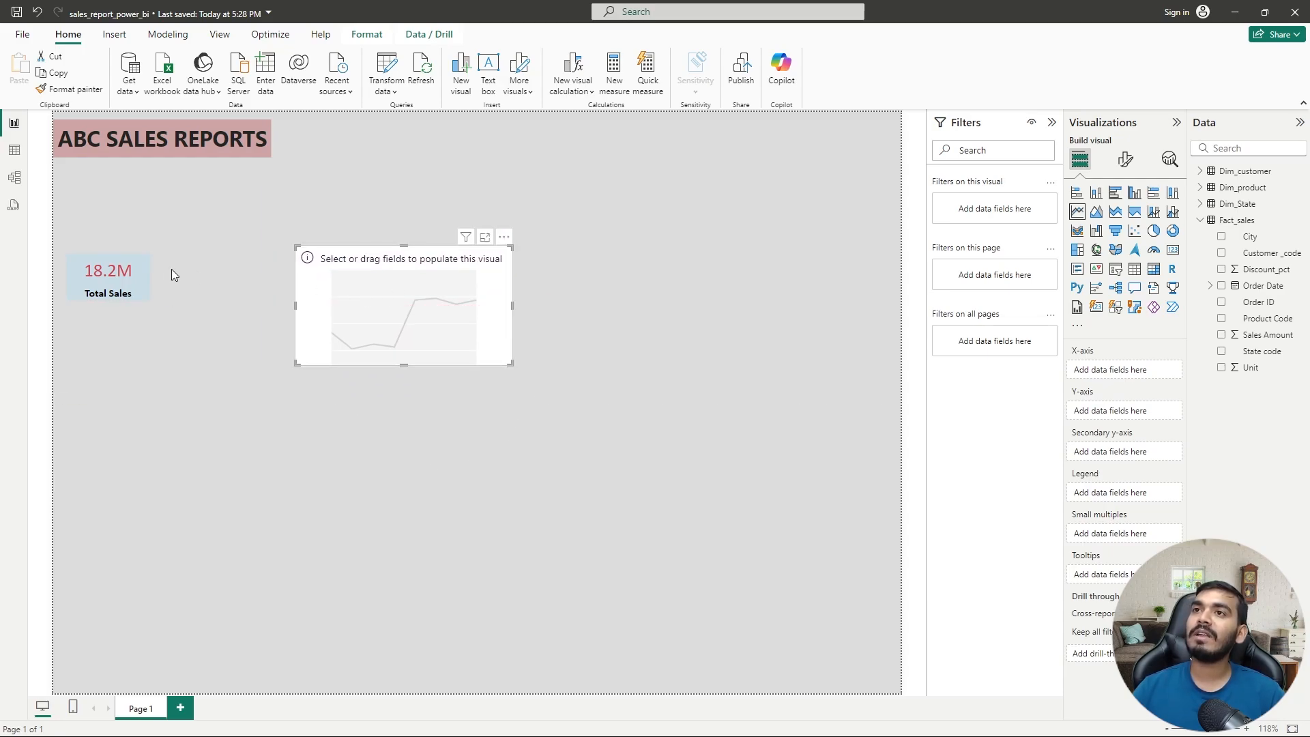
left_click(140, 274)
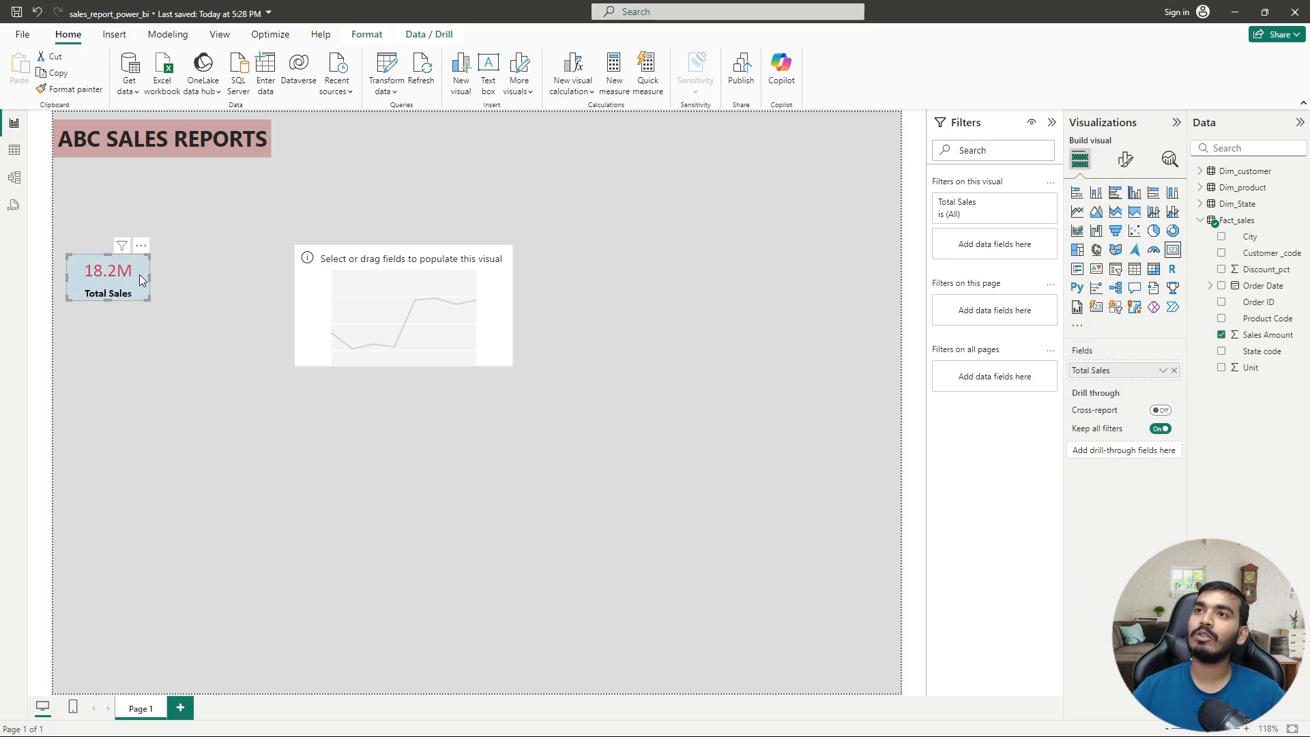
left_click(84, 94)
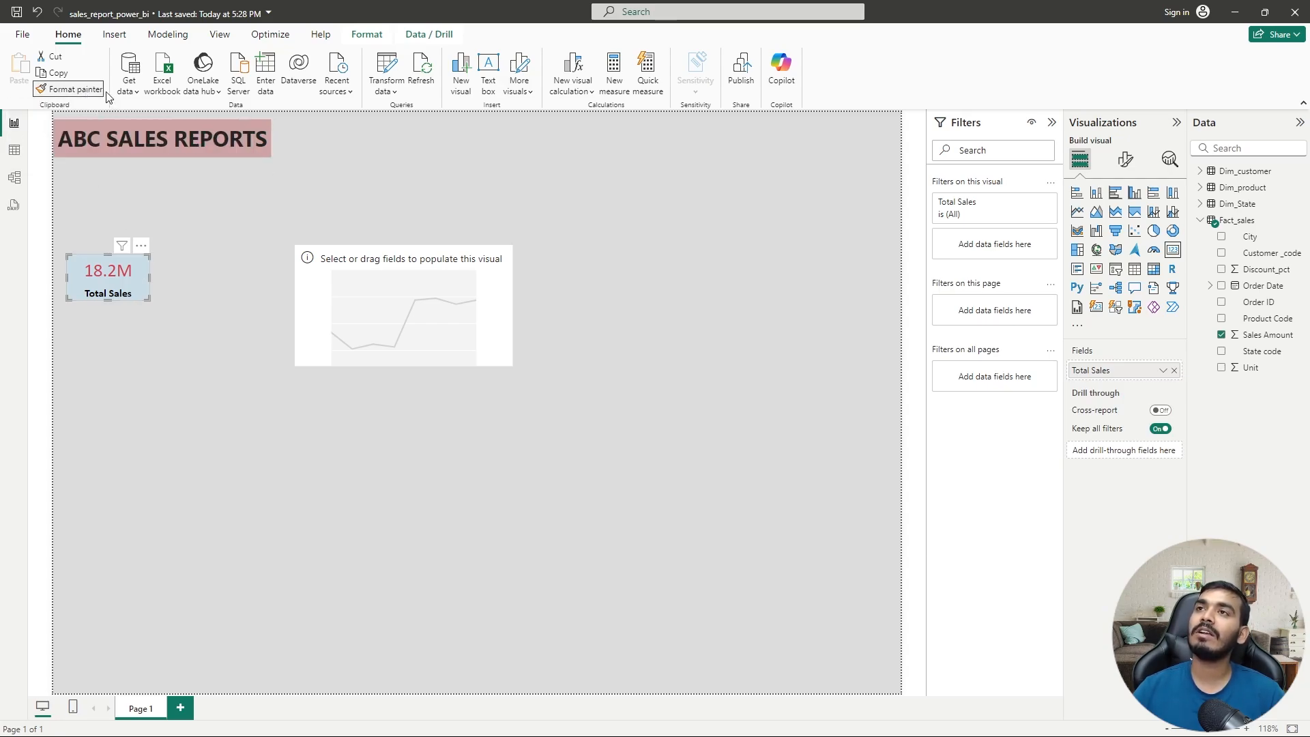
left_click(463, 302)
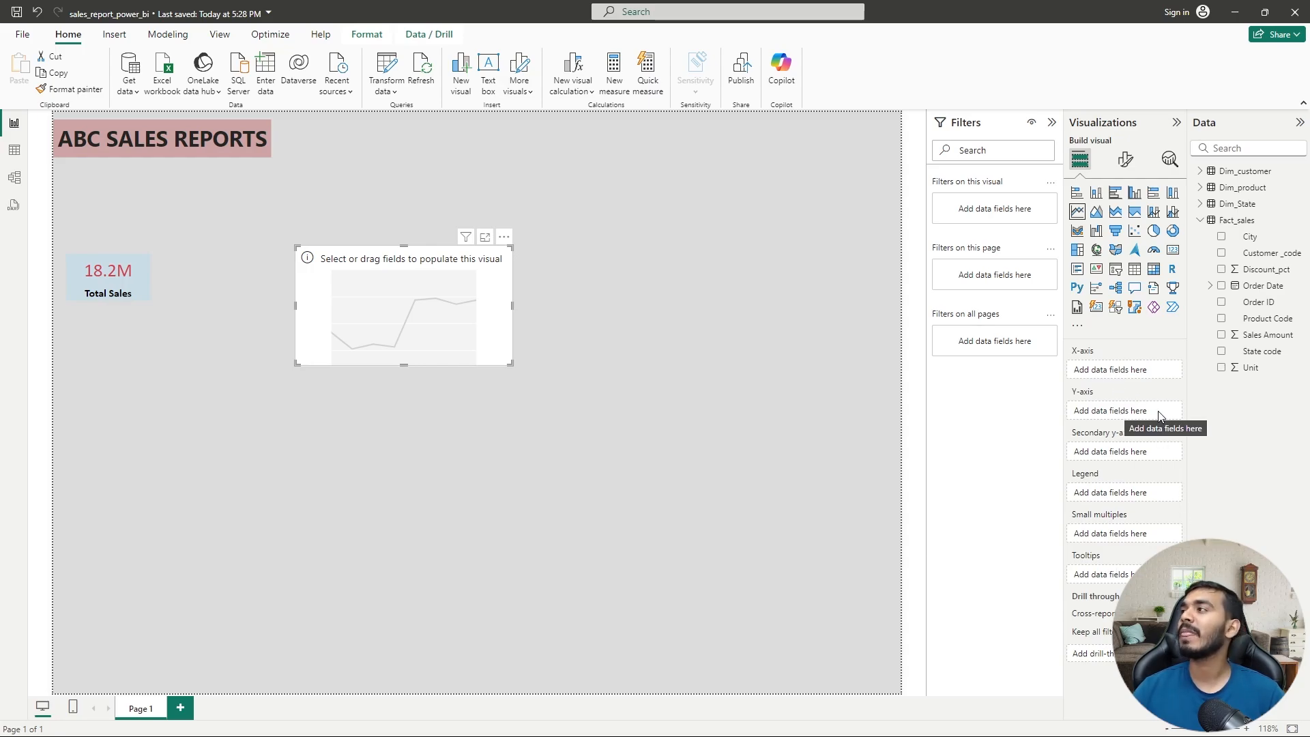
- Assign Order Date's Year to the line chart's X-axis and Sales Amount to its Y-axis, and widen the chart
left_click(1210, 285)
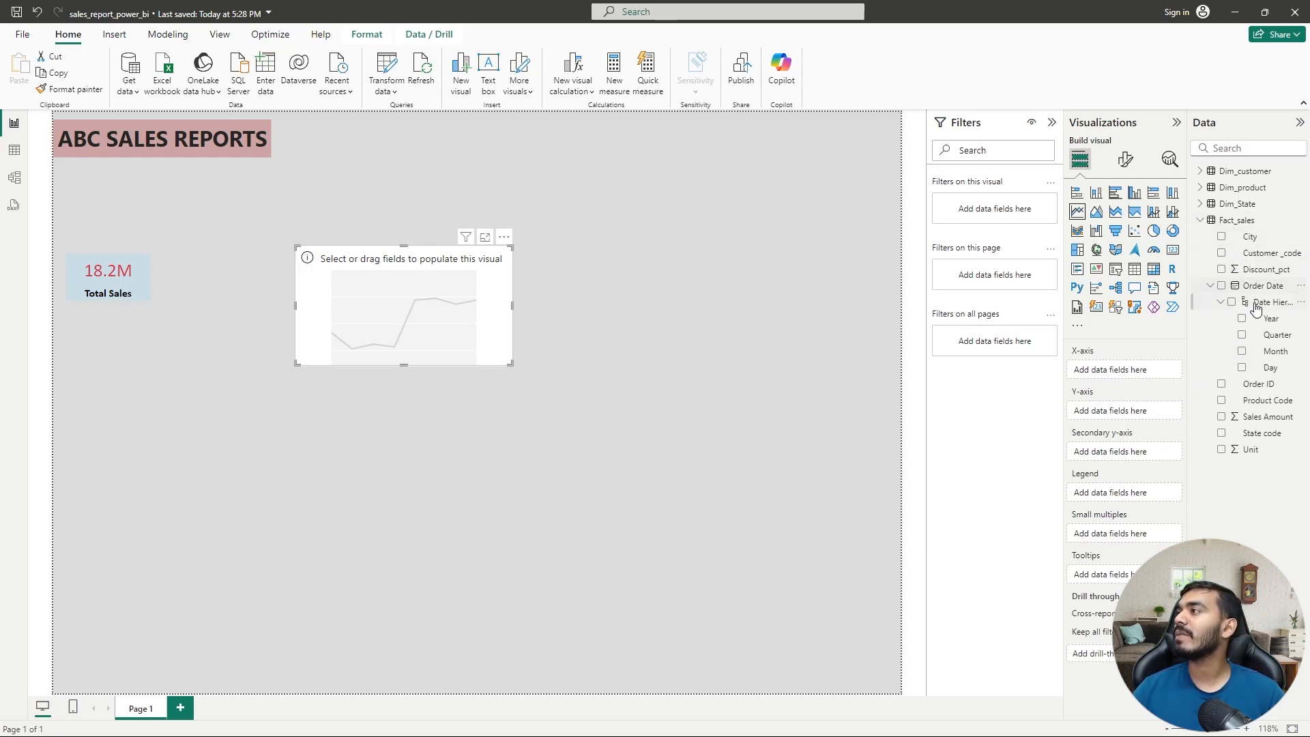
left_click_drag(1271, 319, 1127, 375)
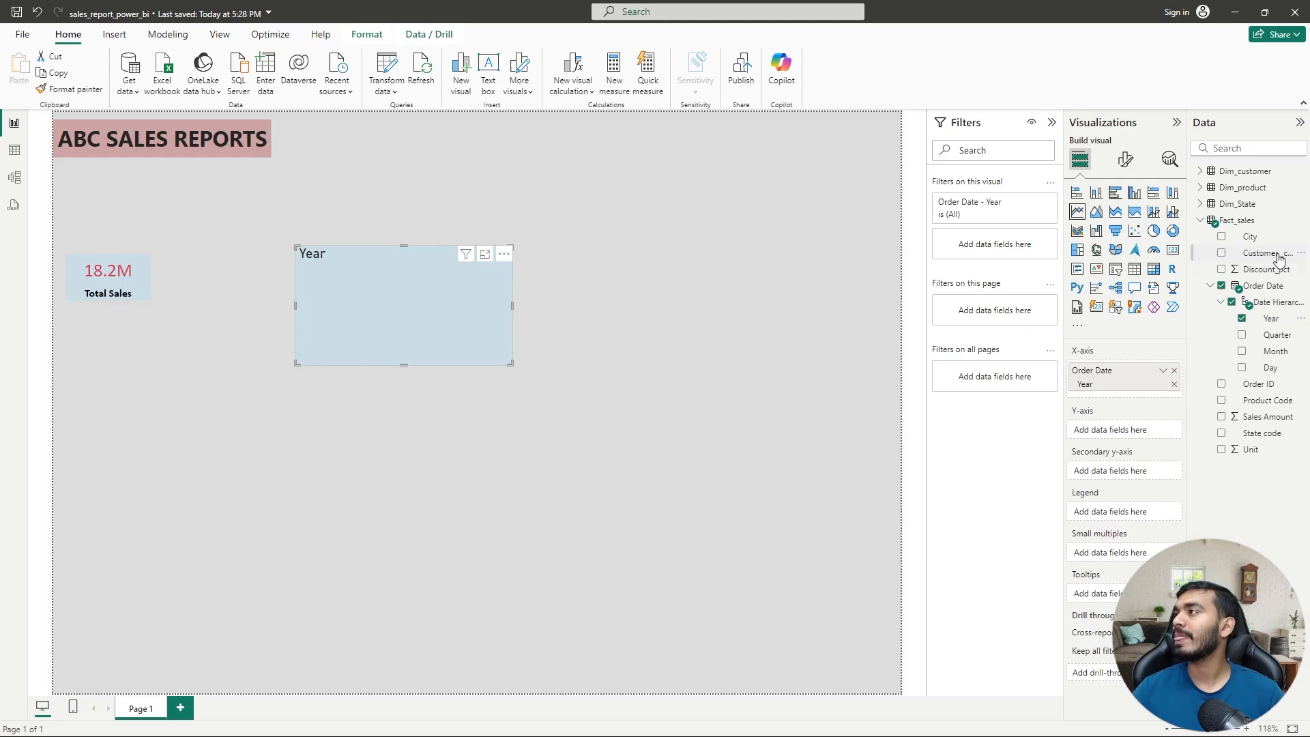
left_click_drag(1266, 419, 1130, 436)
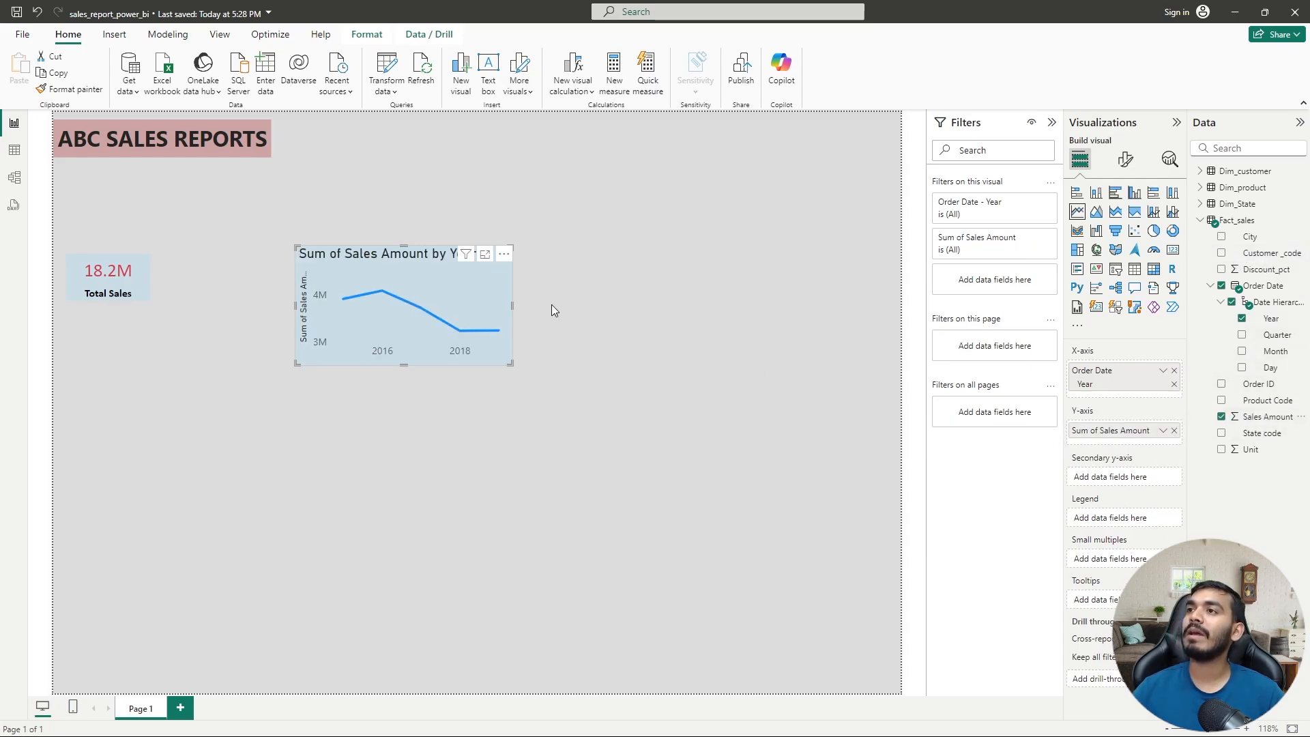
left_click_drag(511, 363, 685, 375)
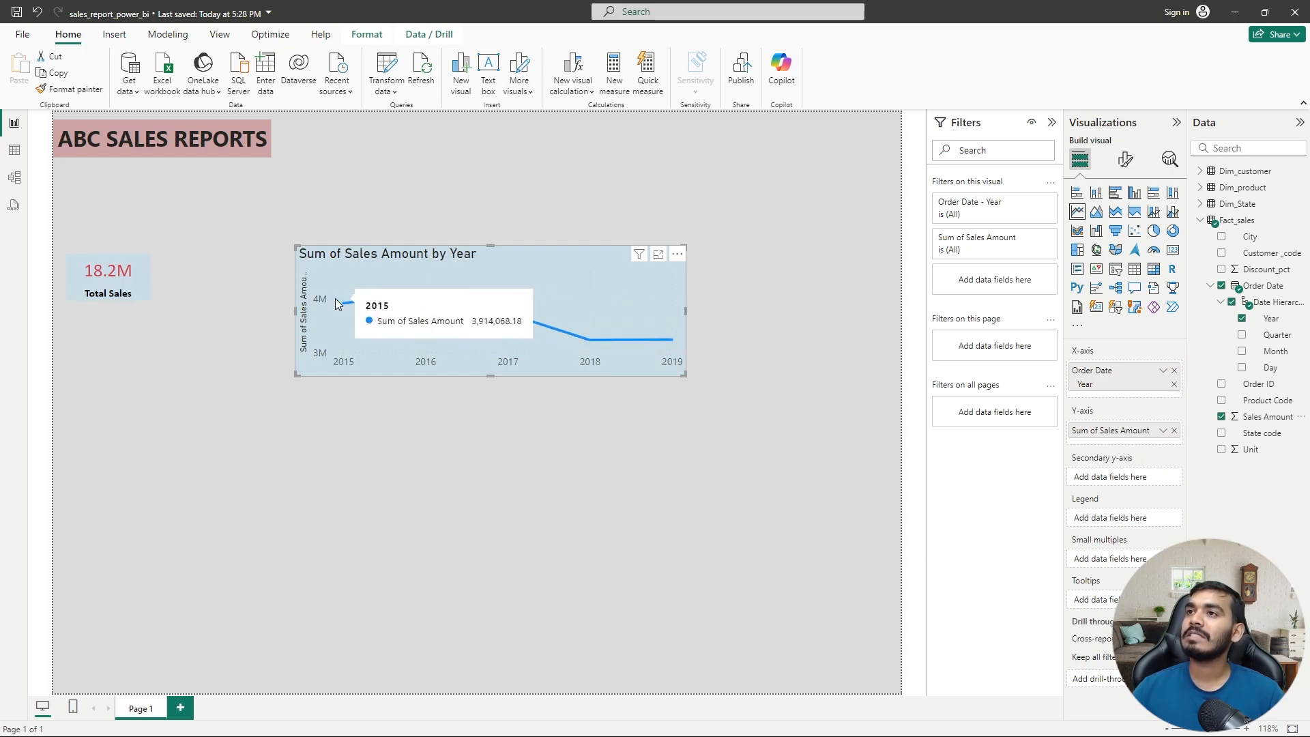
- Rename the line chart's Y-axis field to Sales Amount
mouse_move(421, 306)
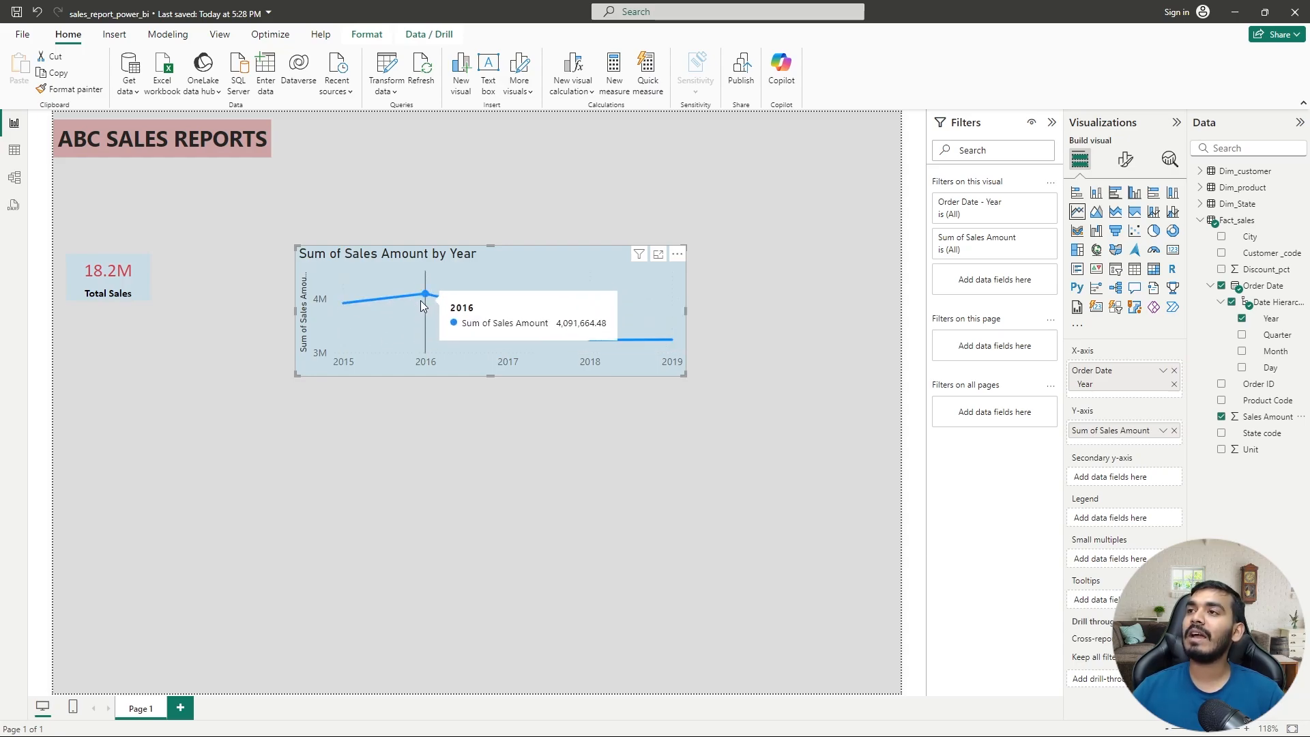
mouse_move(596, 348)
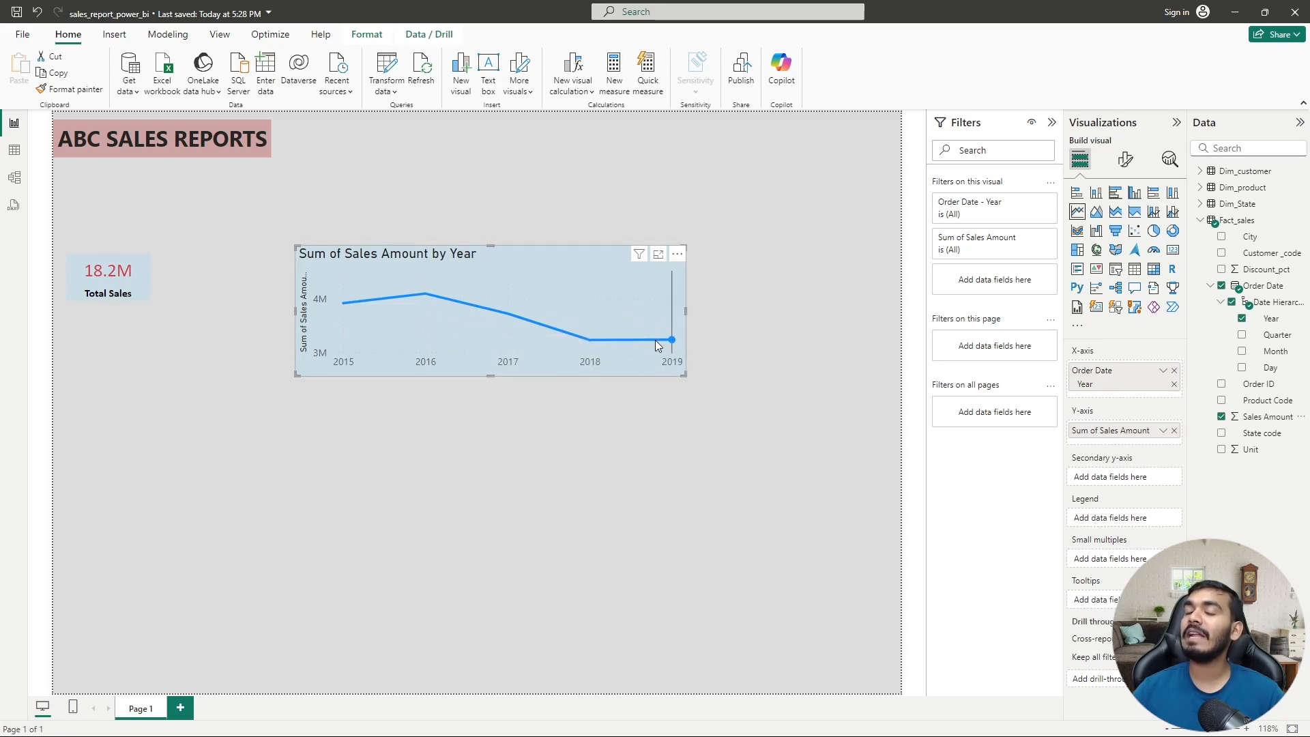
mouse_move(655, 345)
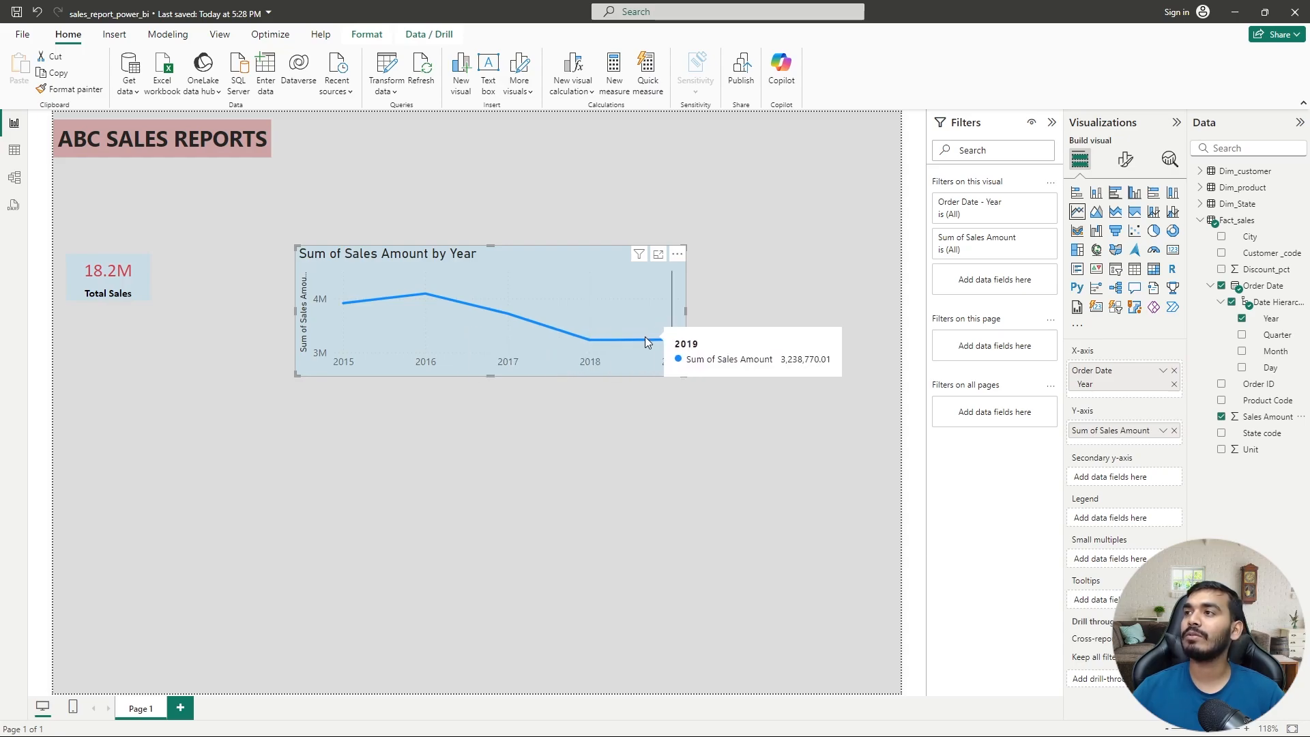
double_click(1117, 433)
left_click(1100, 430)
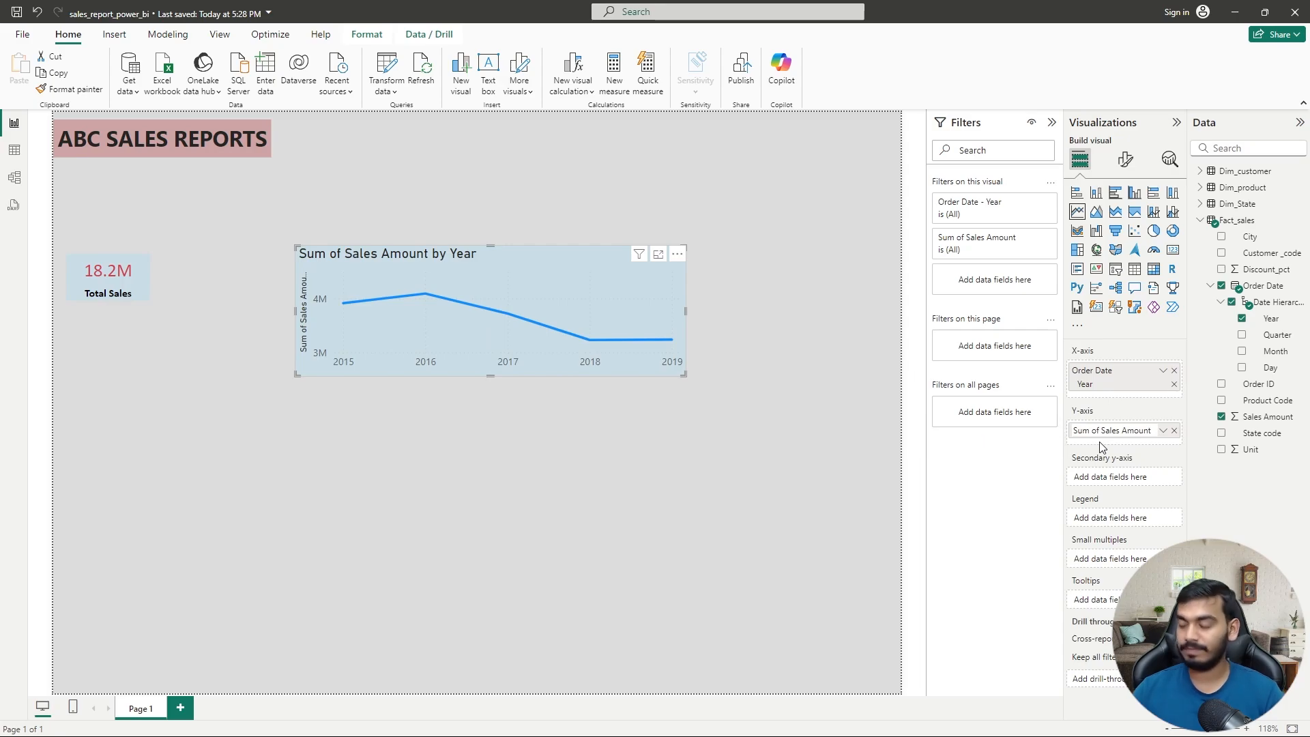
key("BackSpace")
key("BackSpace")
key("BackSpace")
key("BackSpace")
key("BackSpace")
key("BackSpace")
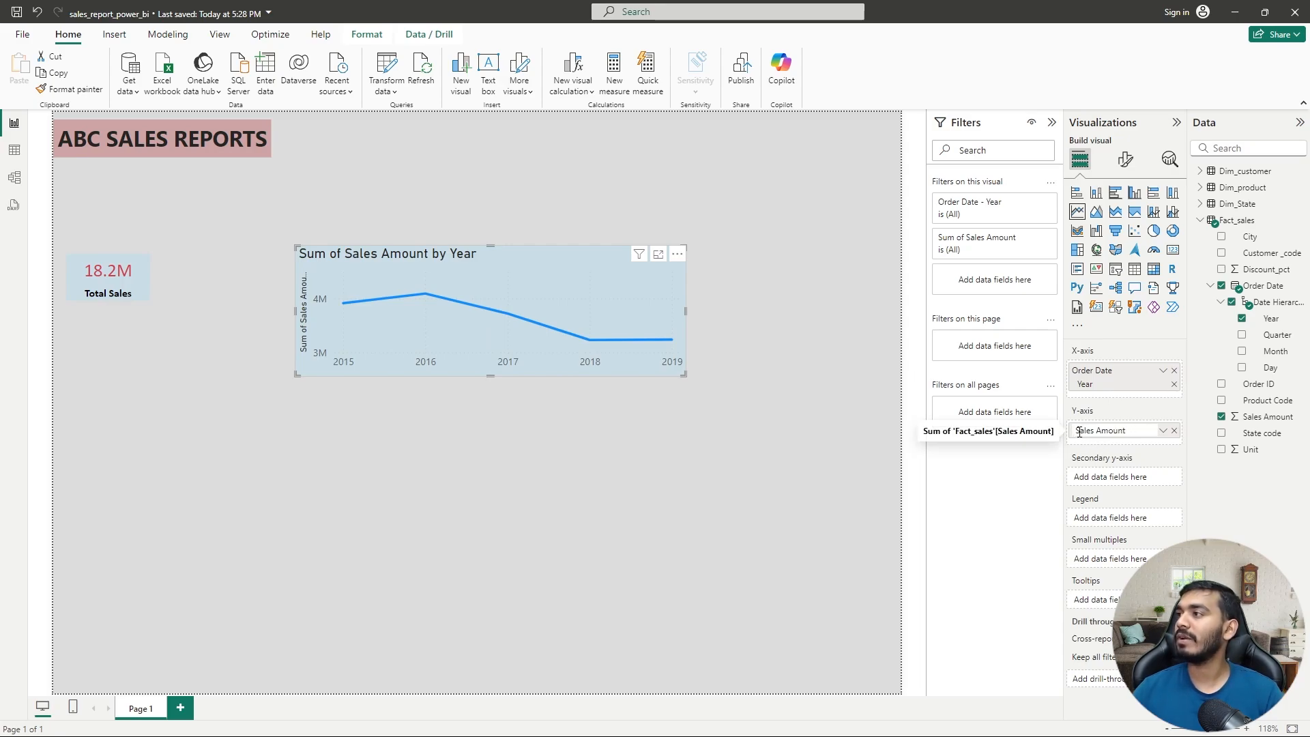
key("Delete")
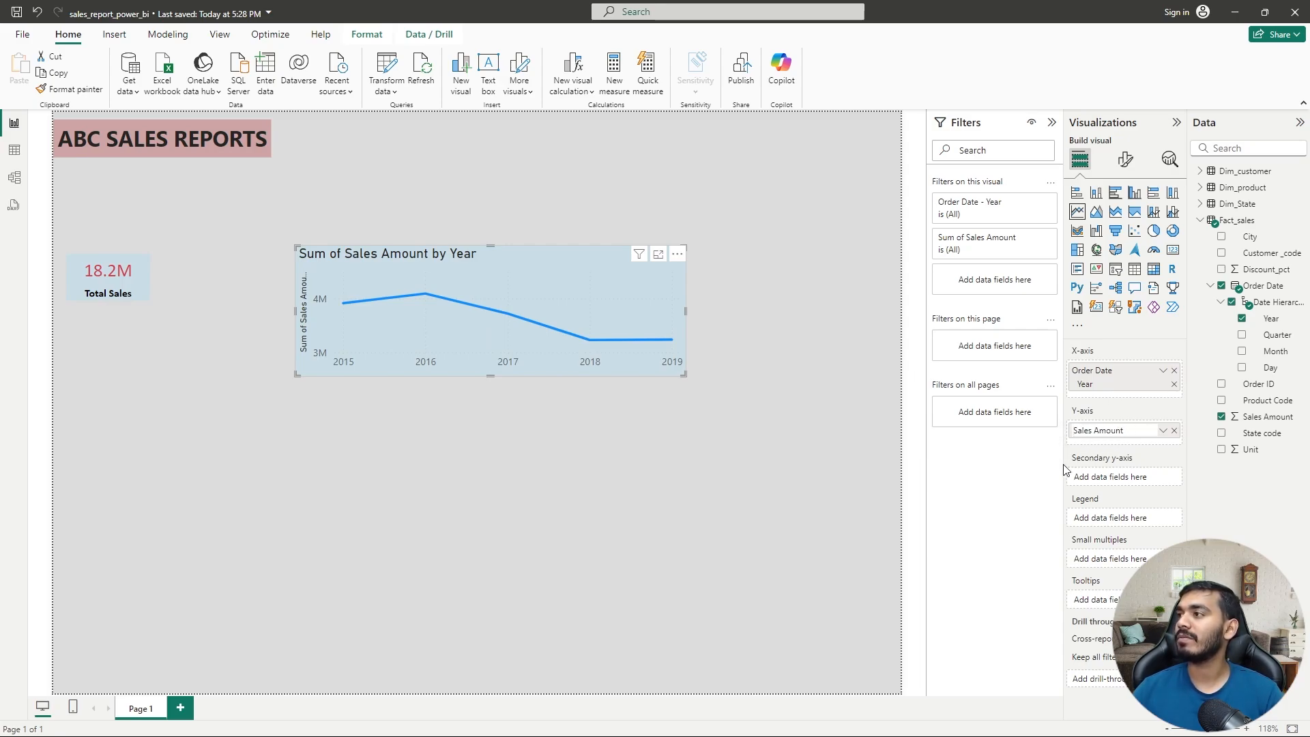
key("Return")
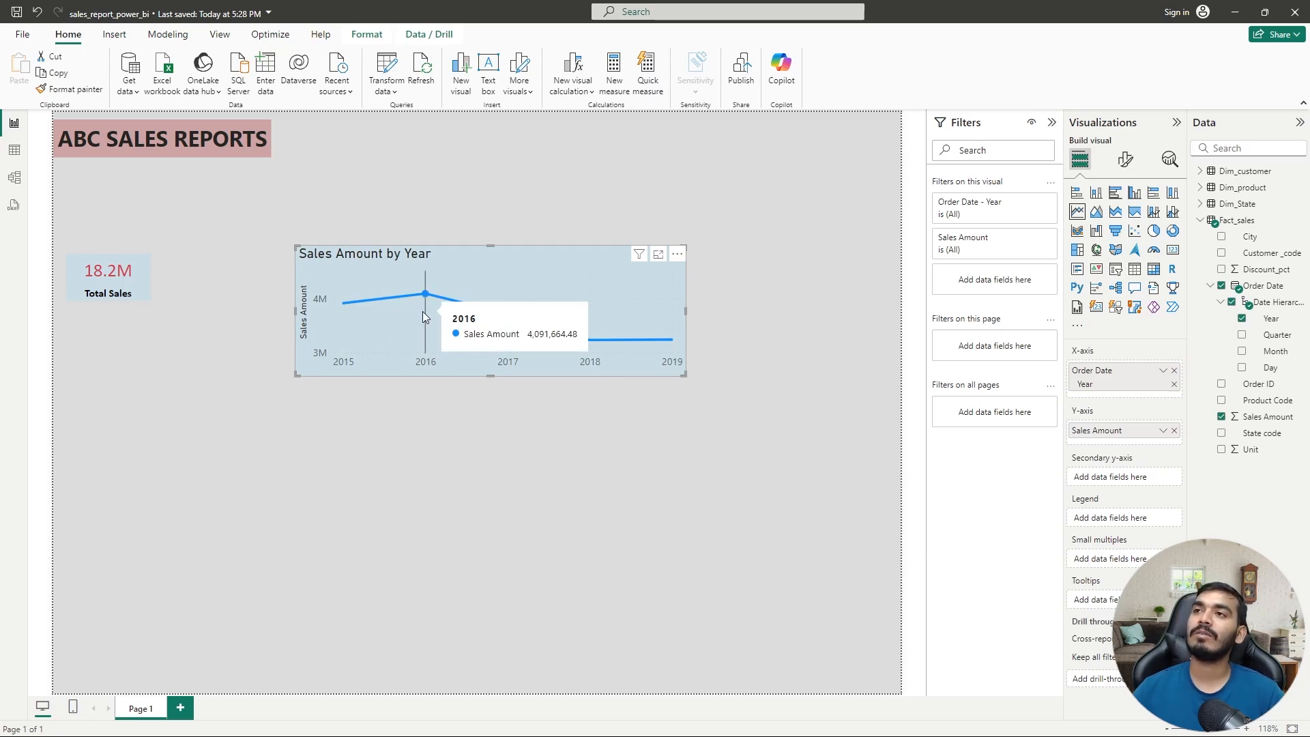
- Move the line chart closer to the Total Sales card and make it slightly smaller
left_click_drag(457, 253, 387, 256)
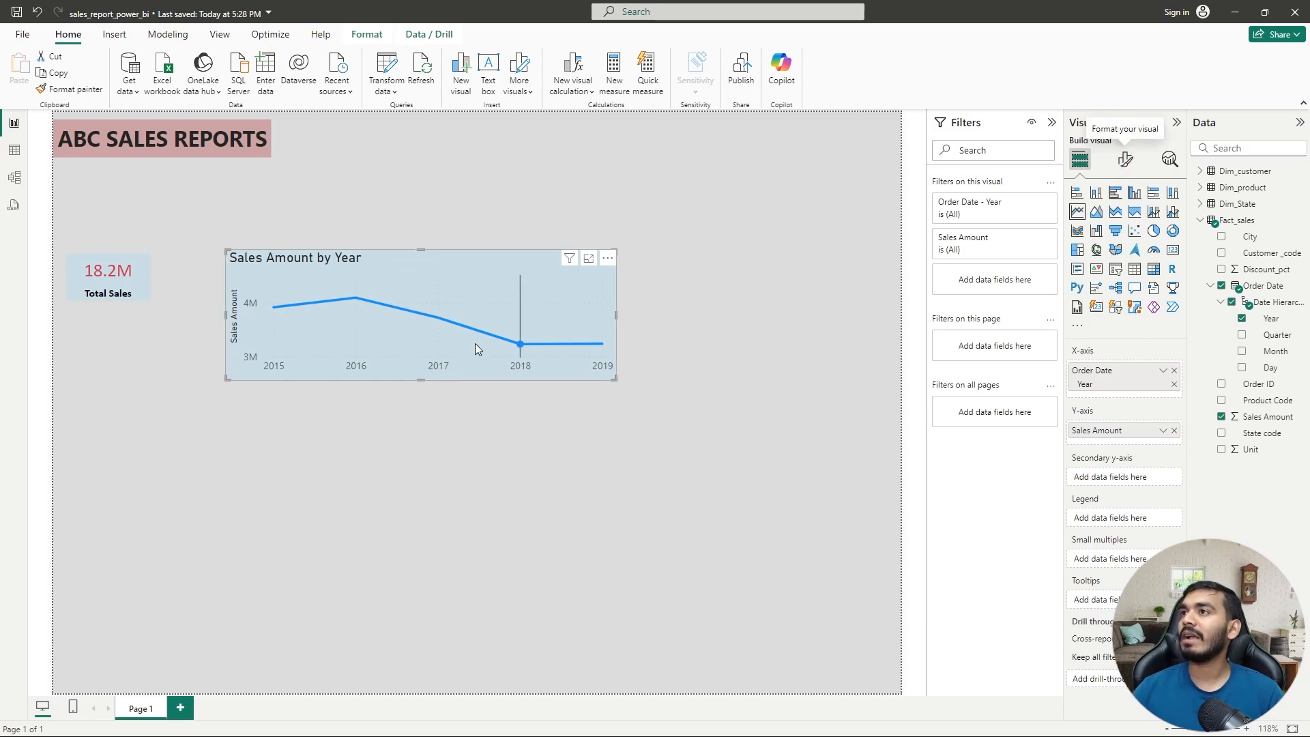
left_click(1127, 157)
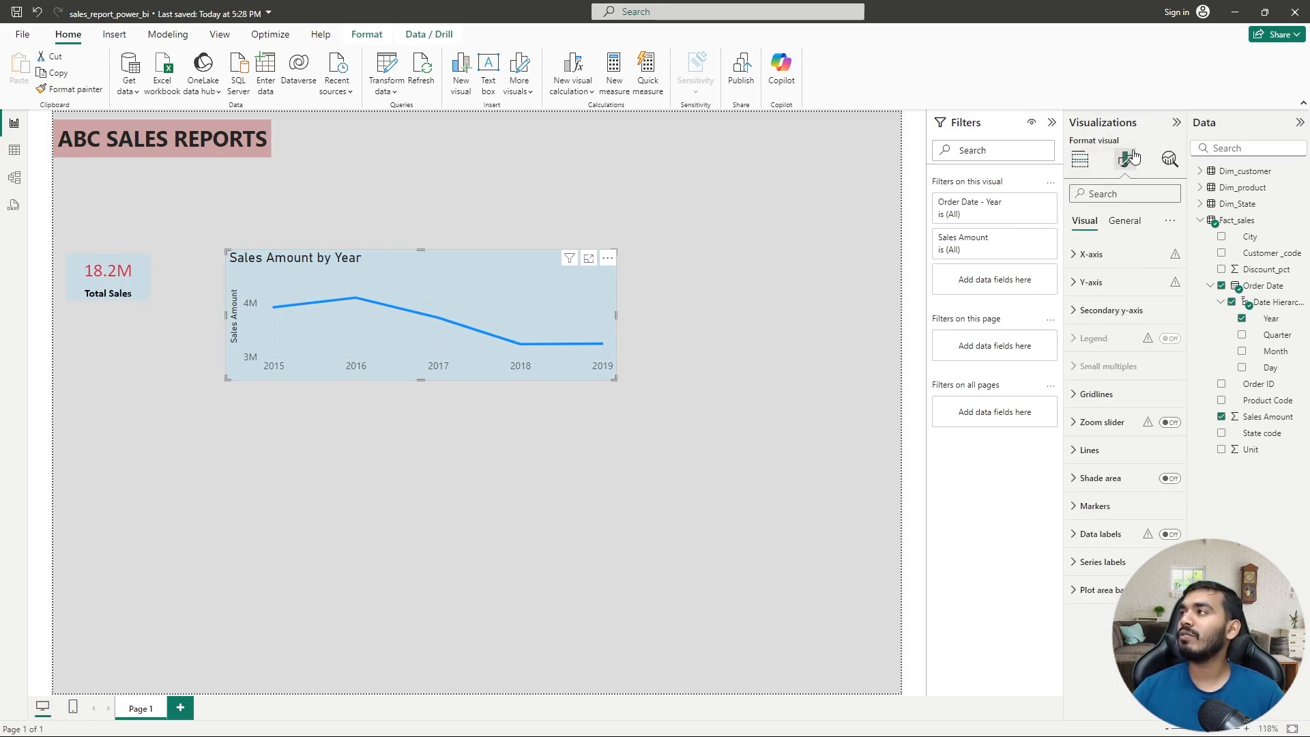
left_click(1076, 285)
mouse_move(1178, 290)
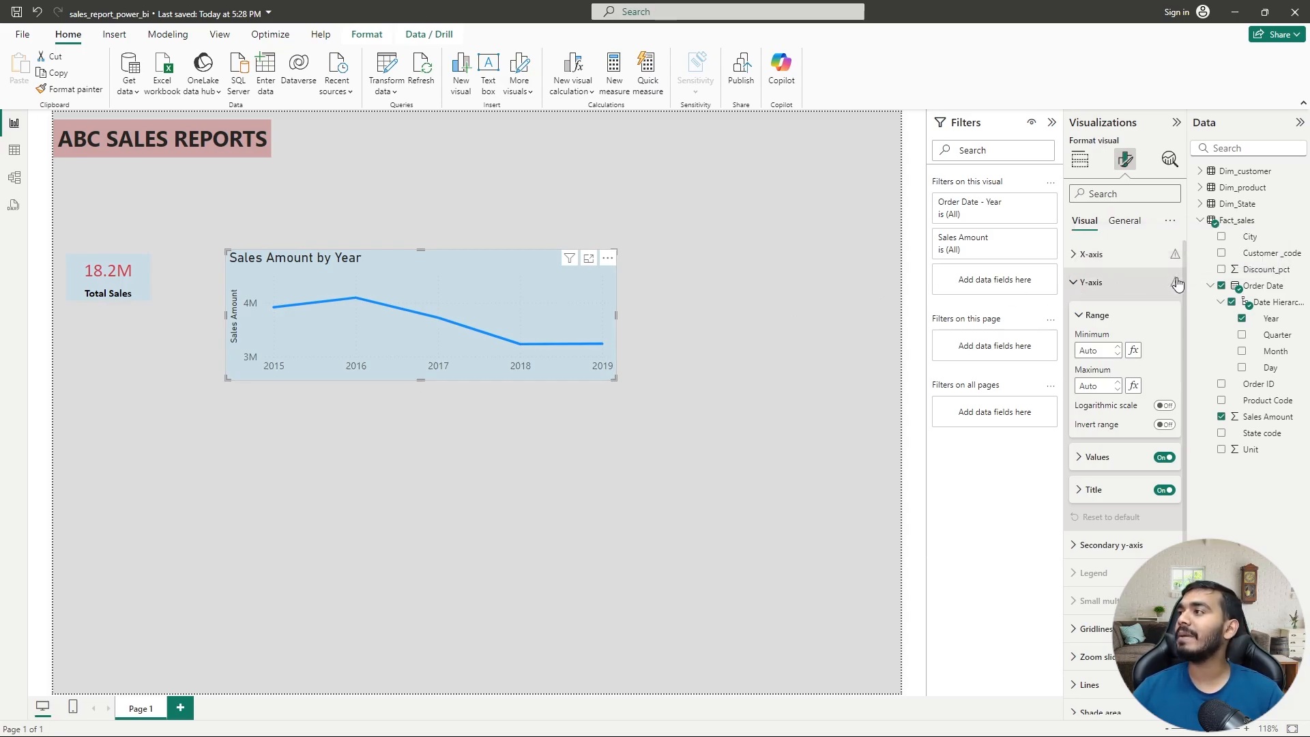
left_click_drag(615, 380, 754, 502)
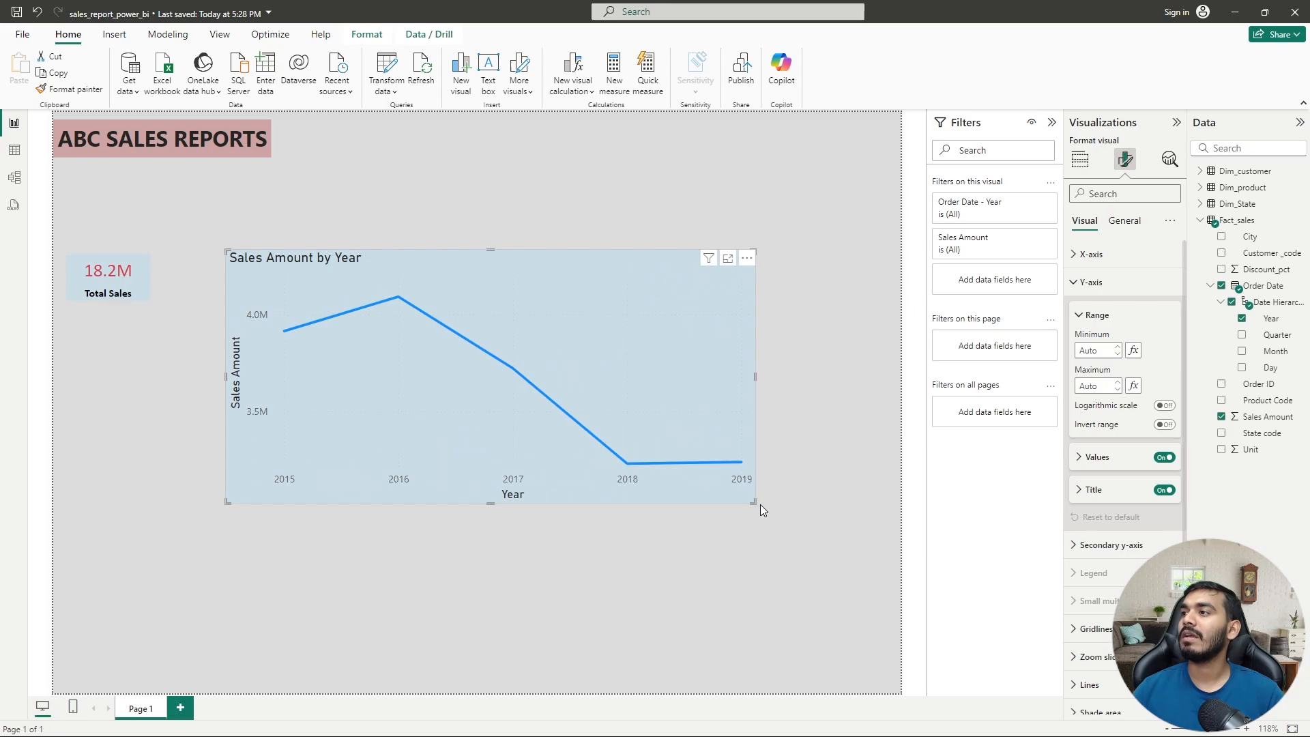
left_click_drag(750, 499, 729, 467)
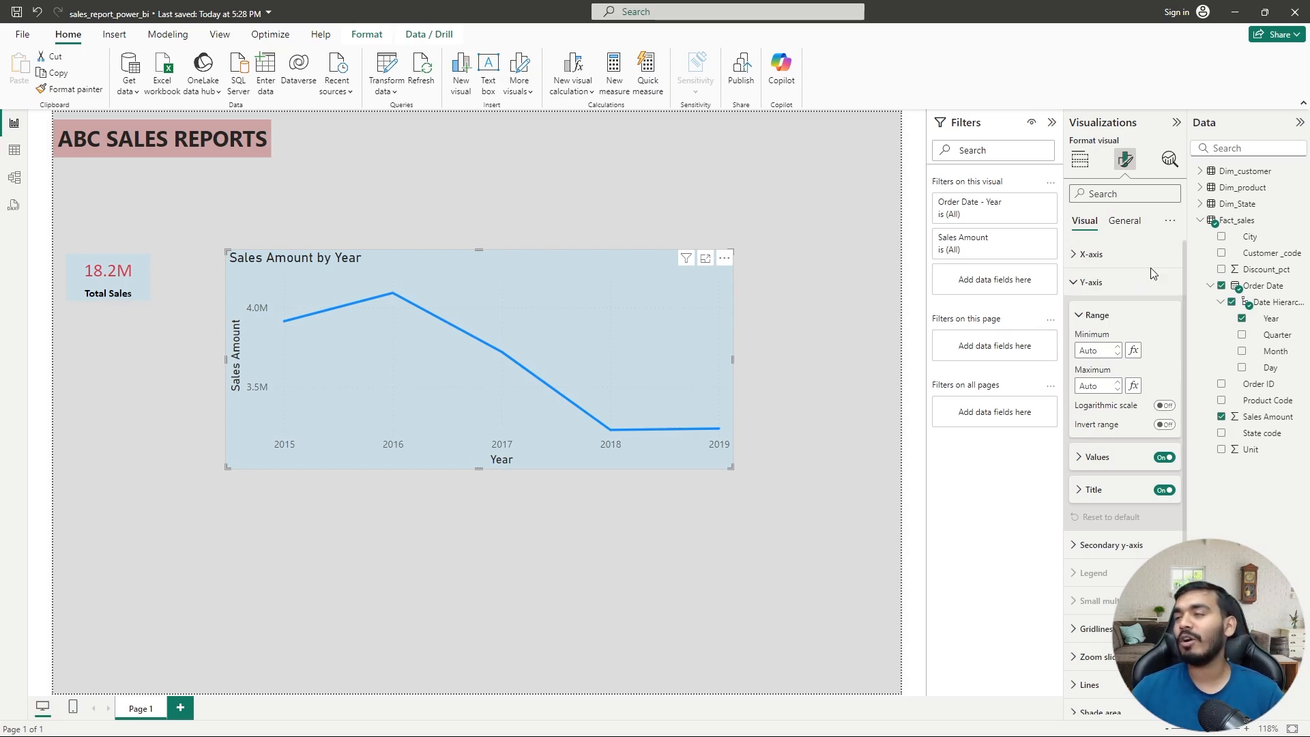
left_click_drag(730, 467, 571, 368)
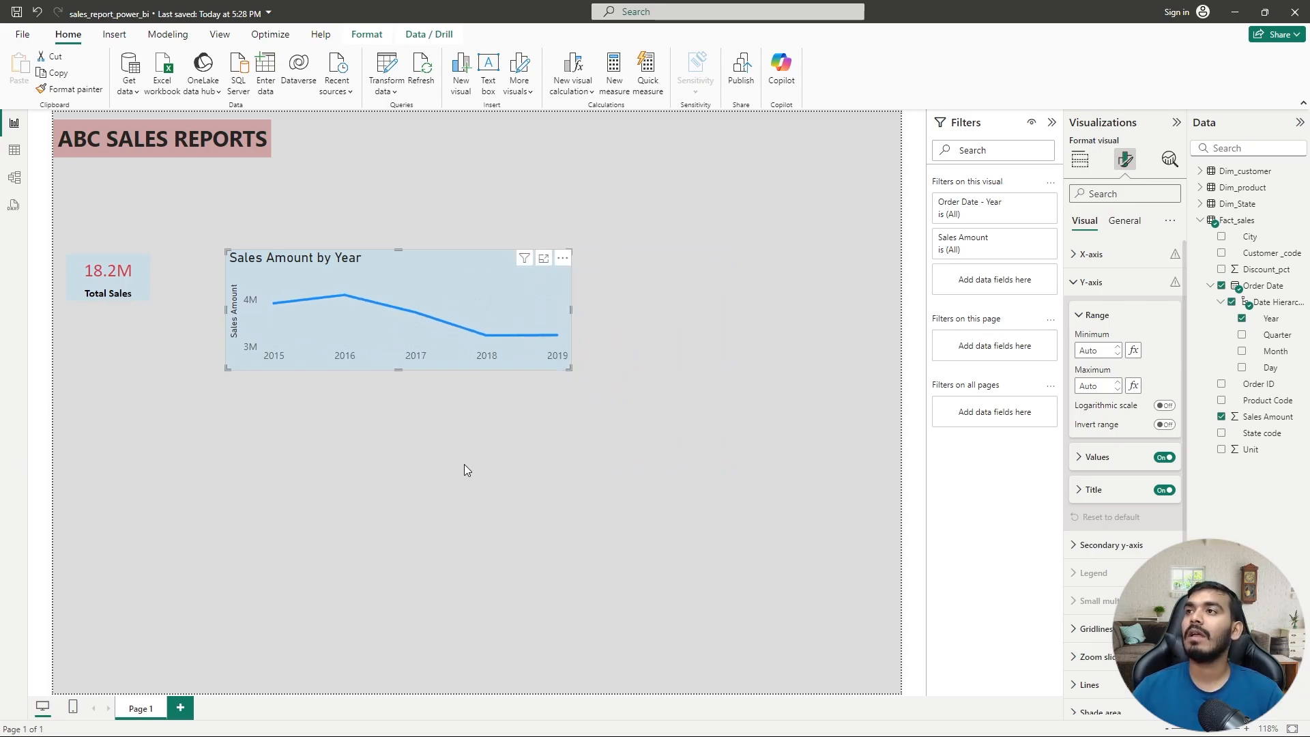
left_click(1075, 284)
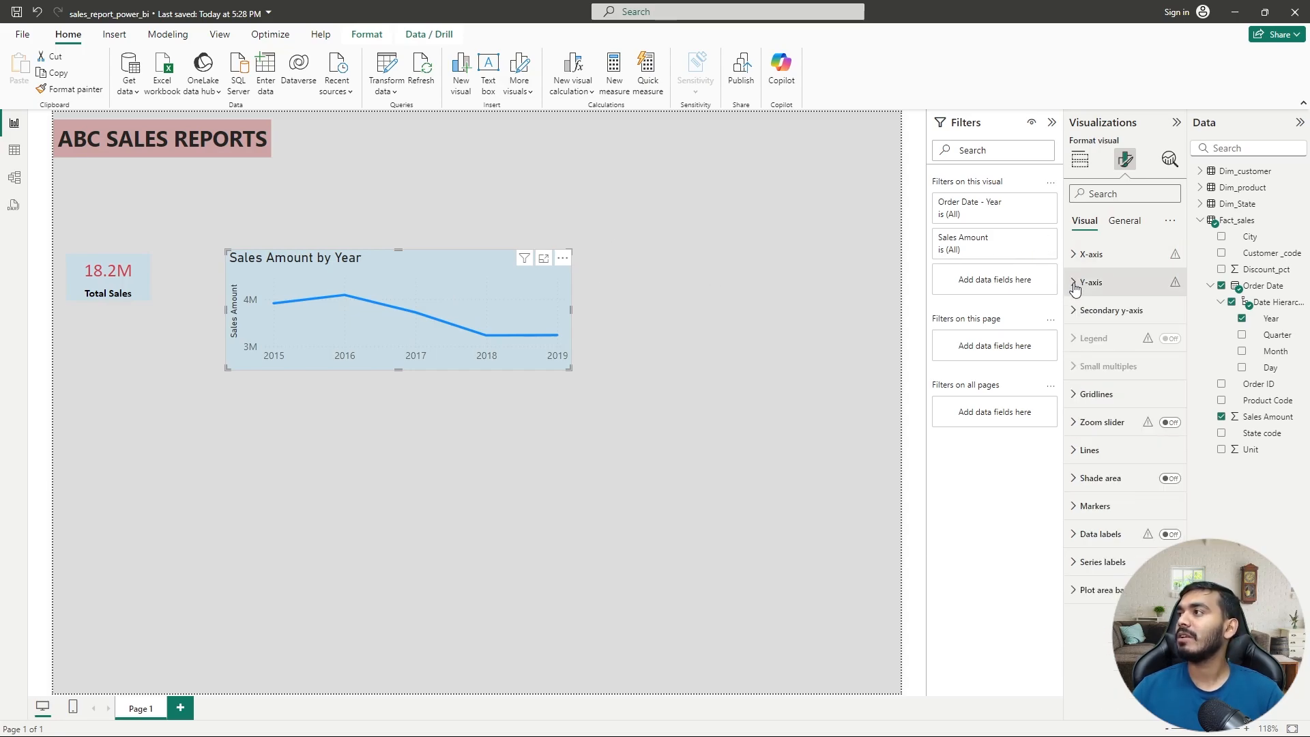
- Try the Dotted line style on the line chart's series
left_click(1123, 222)
left_click(1085, 224)
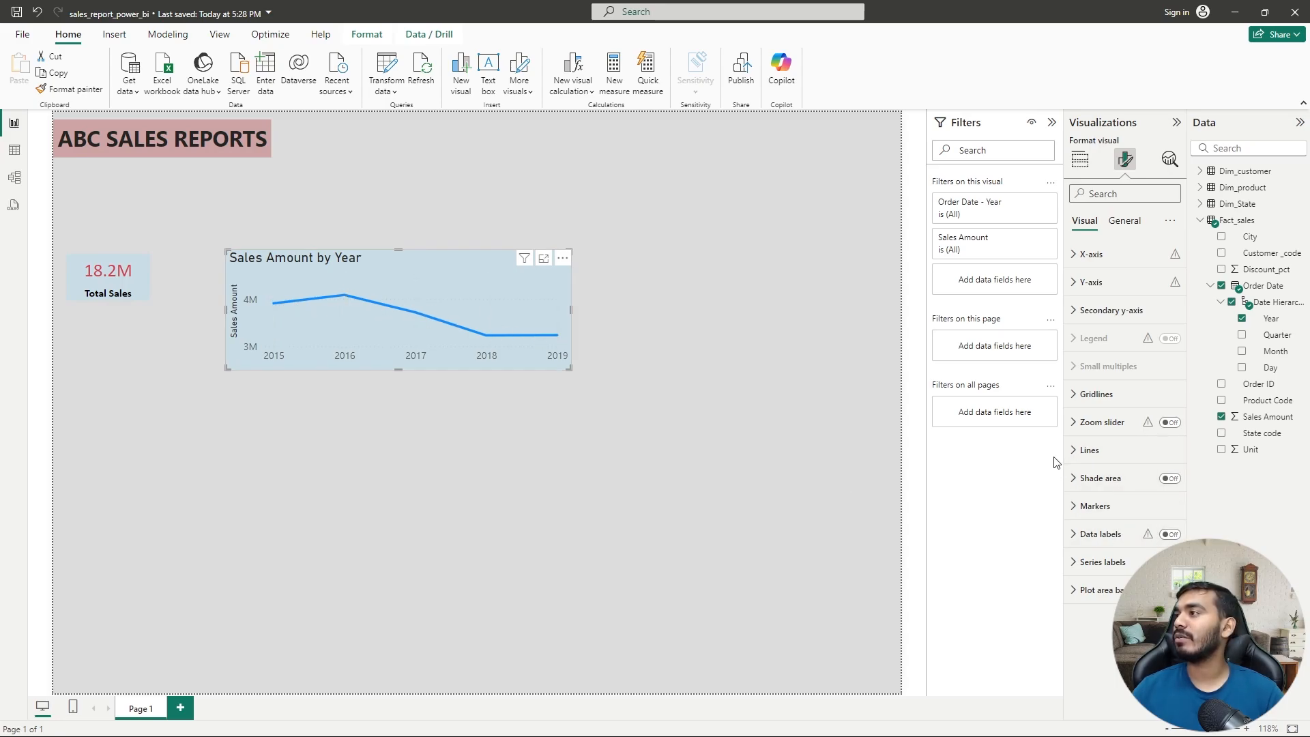
left_click(1076, 452)
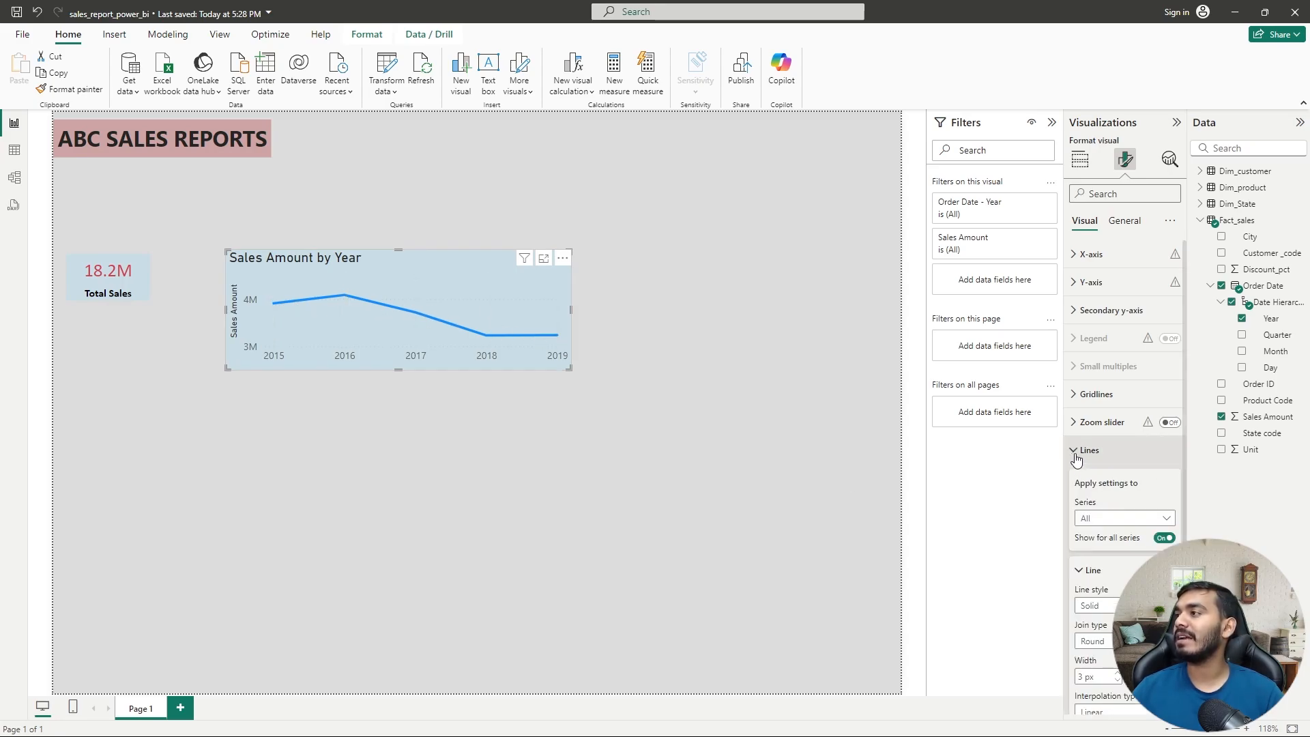
left_click(1169, 520)
left_click(1088, 535)
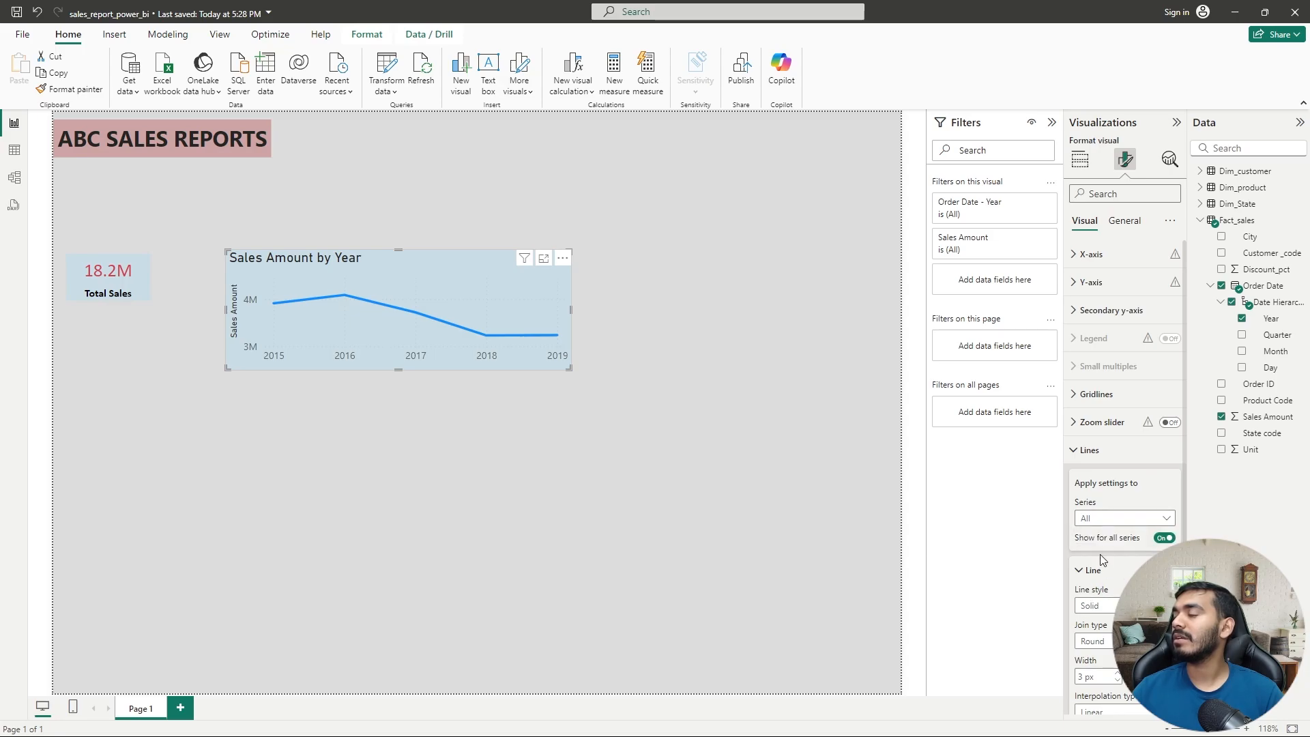
scroll(1119, 546, "down", 1)
scroll(1121, 550, "down", 1)
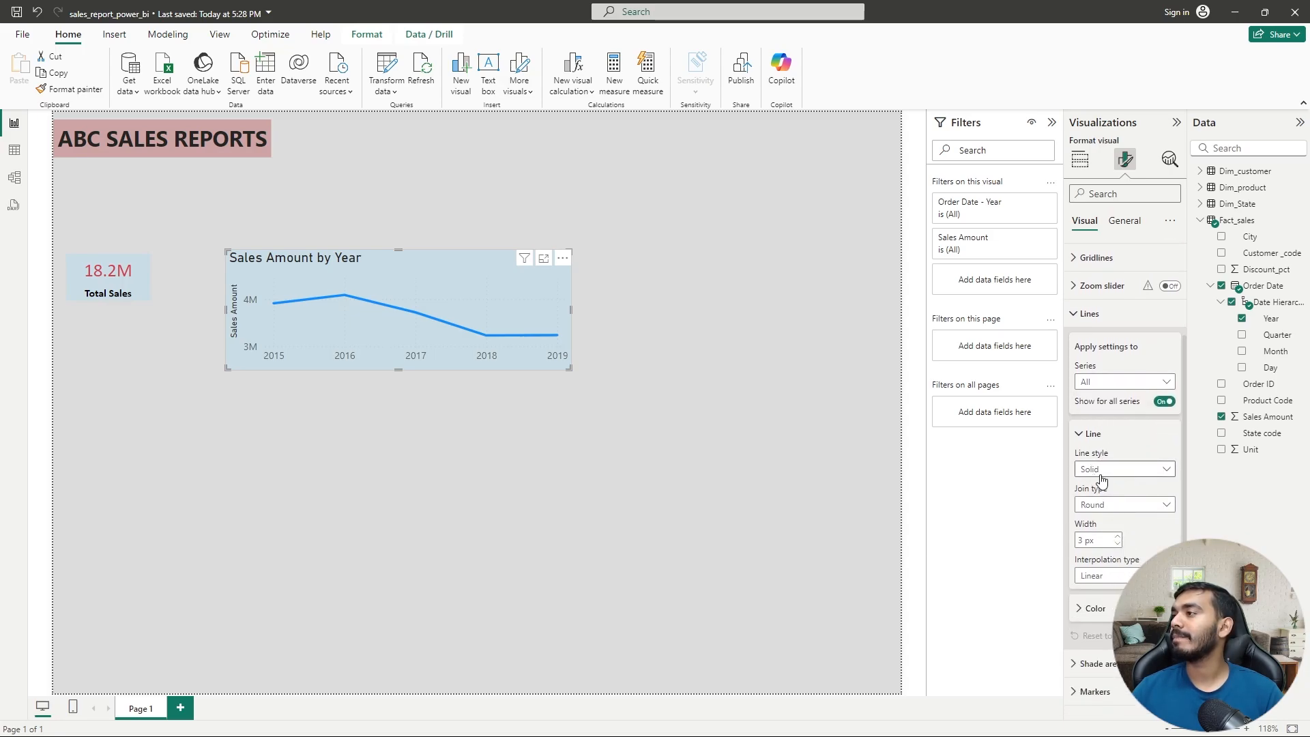
left_click(1168, 470)
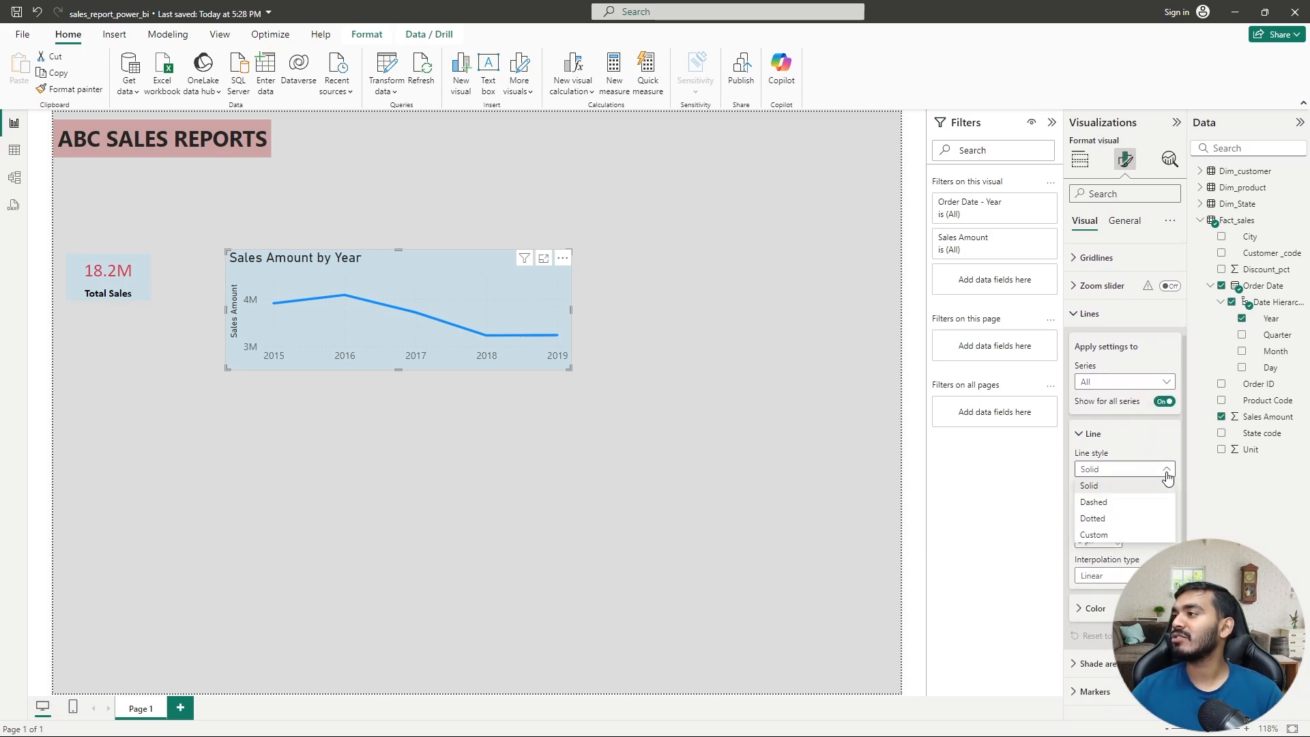
left_click(1104, 503)
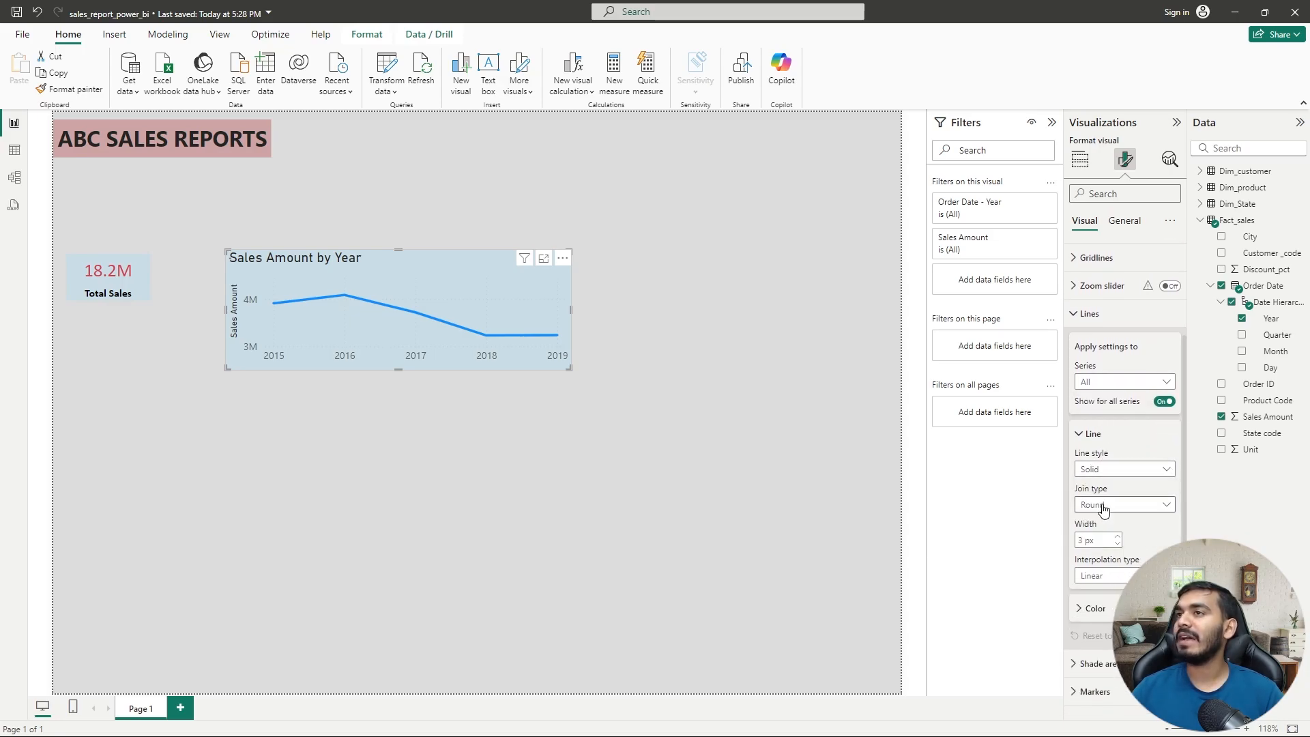
left_click(1171, 471)
left_click(1106, 524)
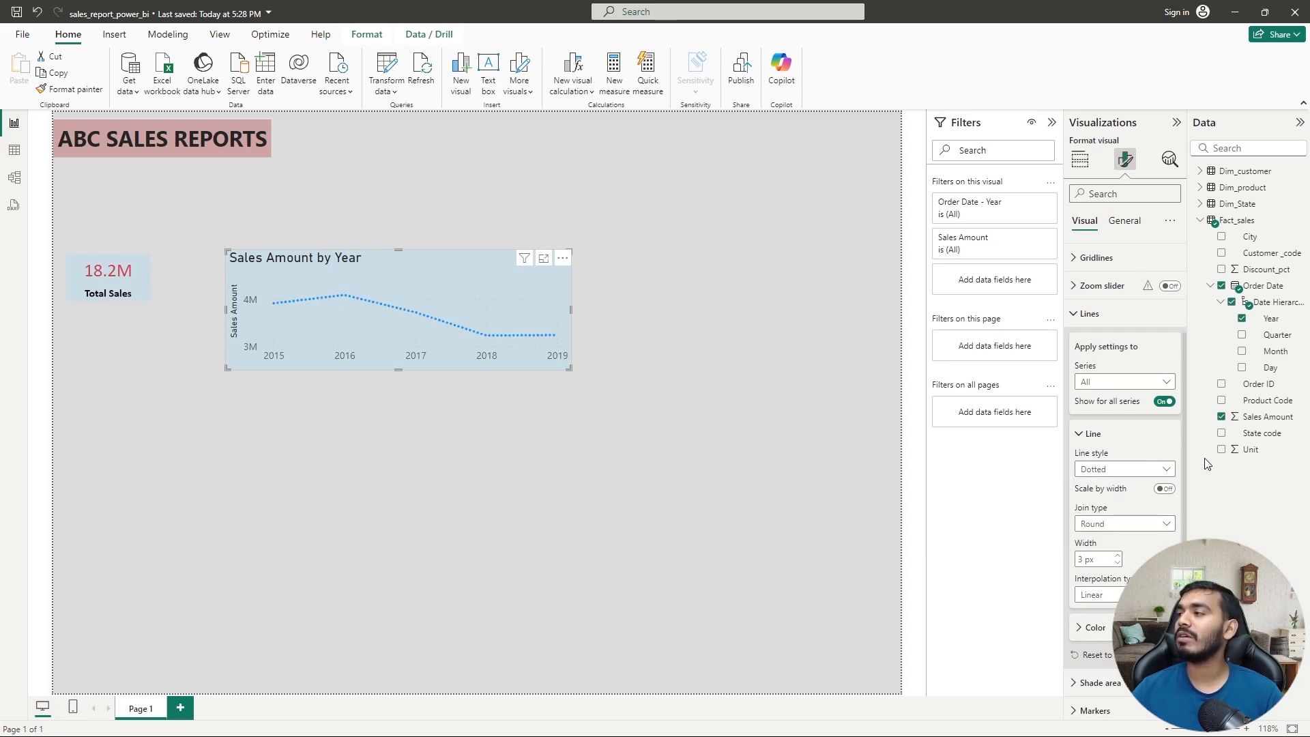
- Try the Custom line style and select its dash array, and set the line style back to Solid
left_click(1167, 469)
left_click(1092, 538)
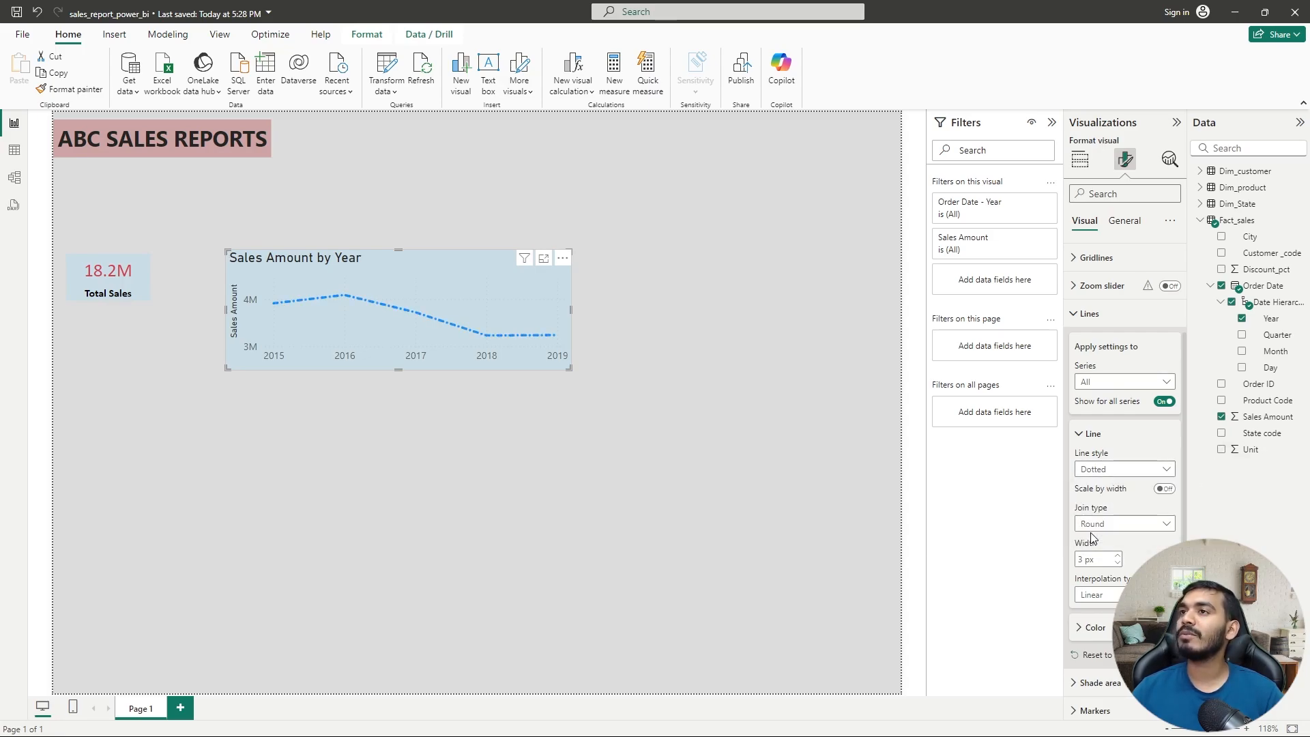
left_click(1092, 503)
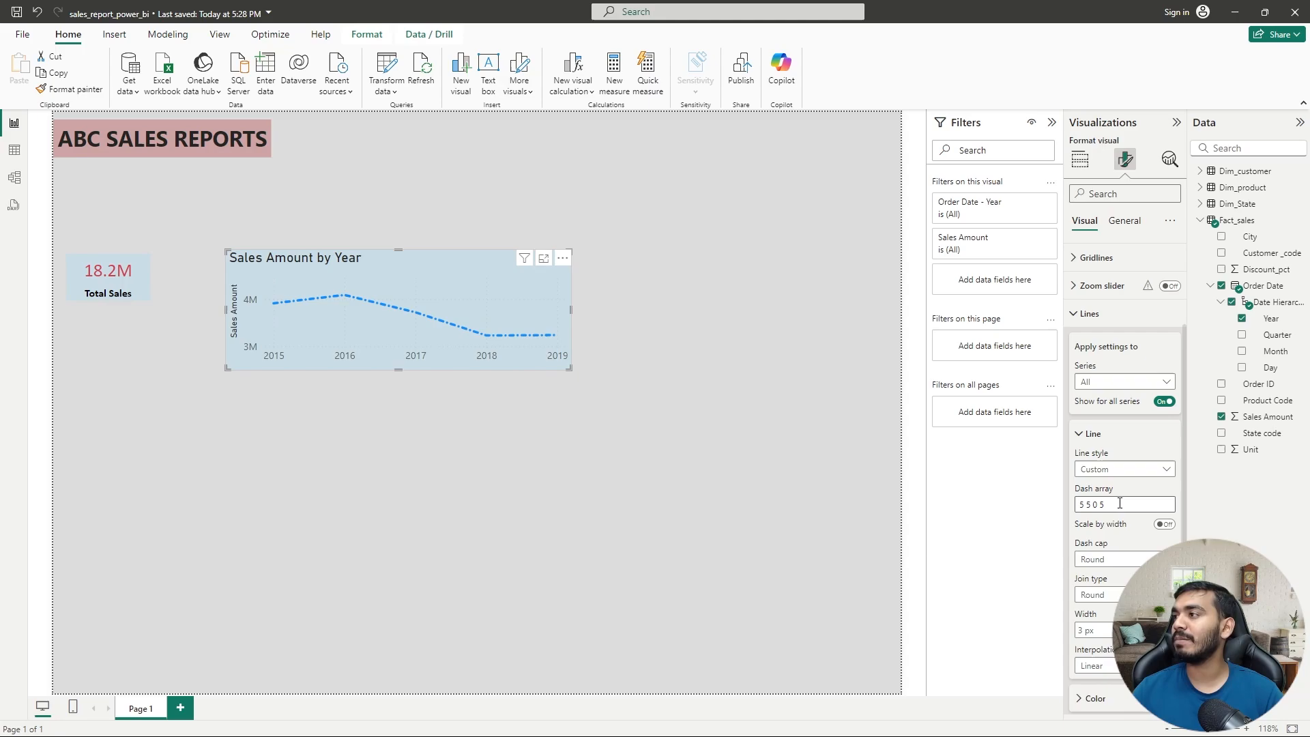
left_click_drag(1120, 504, 1085, 503)
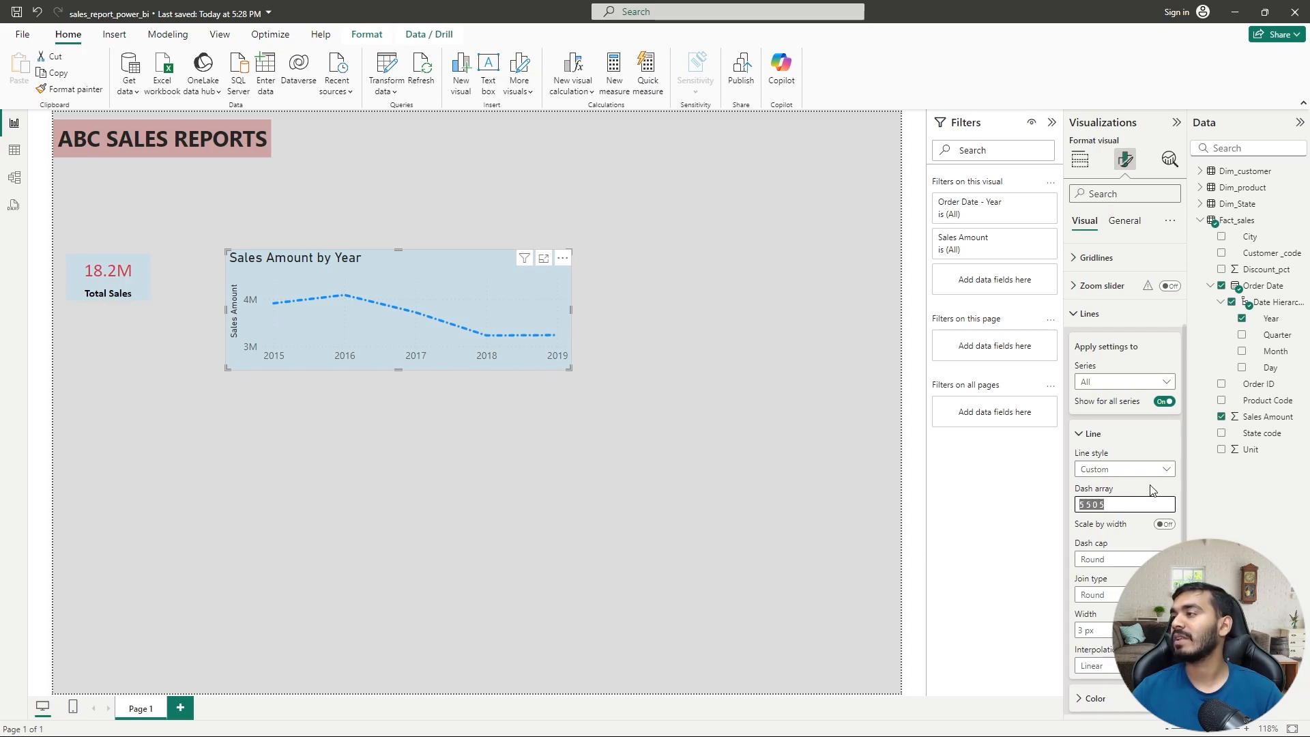
left_click(1167, 471)
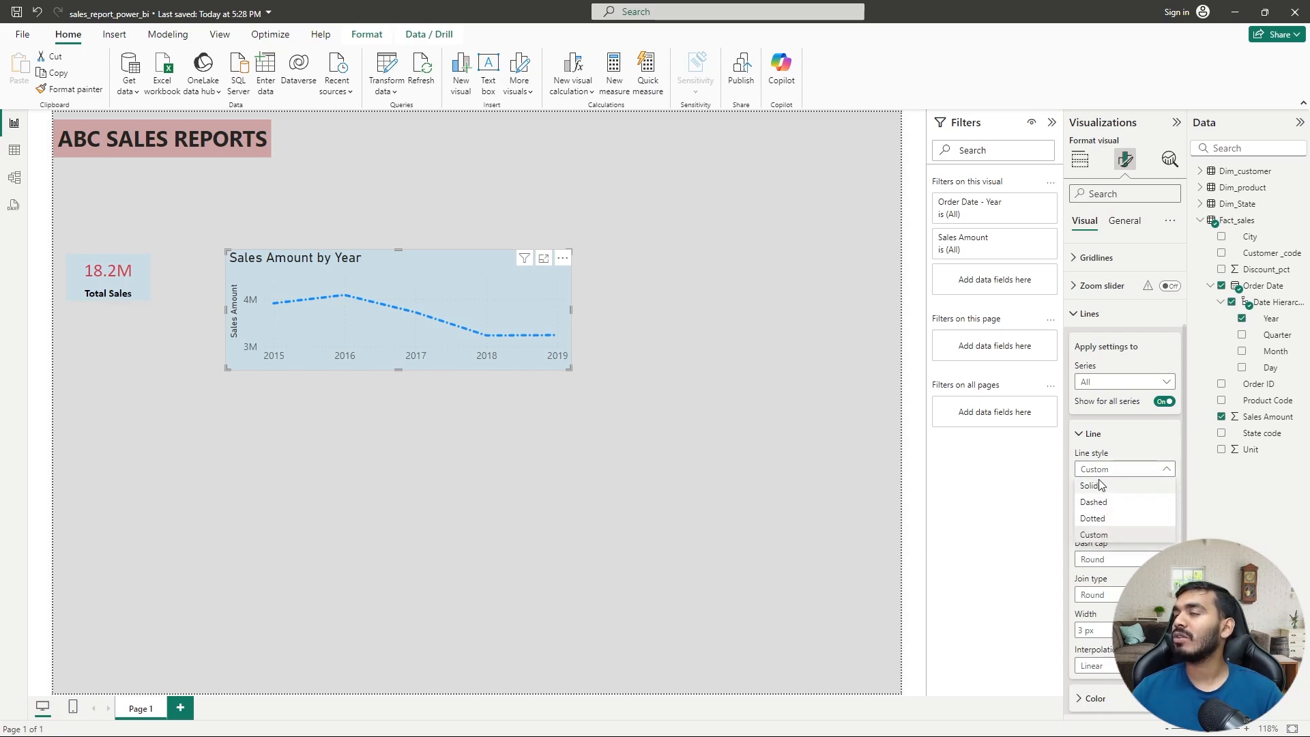
left_click(1100, 486)
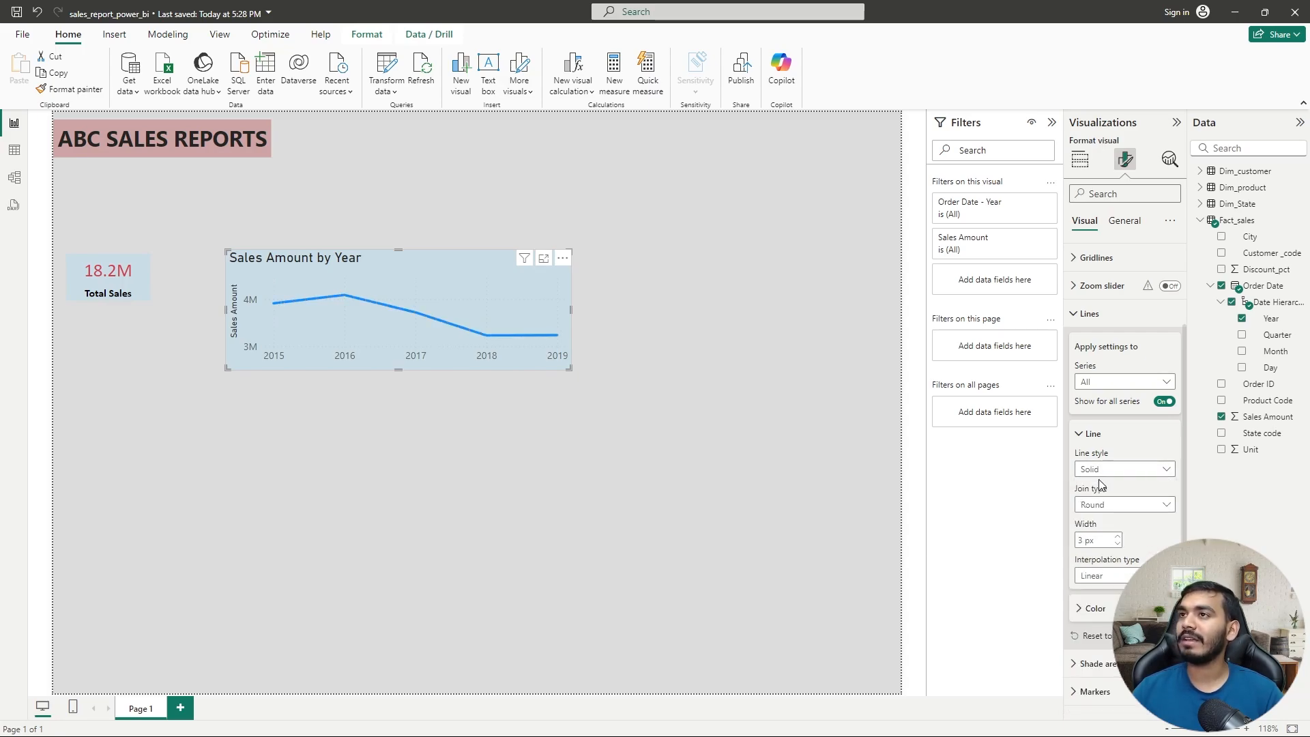
- Set the chart line's width to 2 px
left_click(1119, 544)
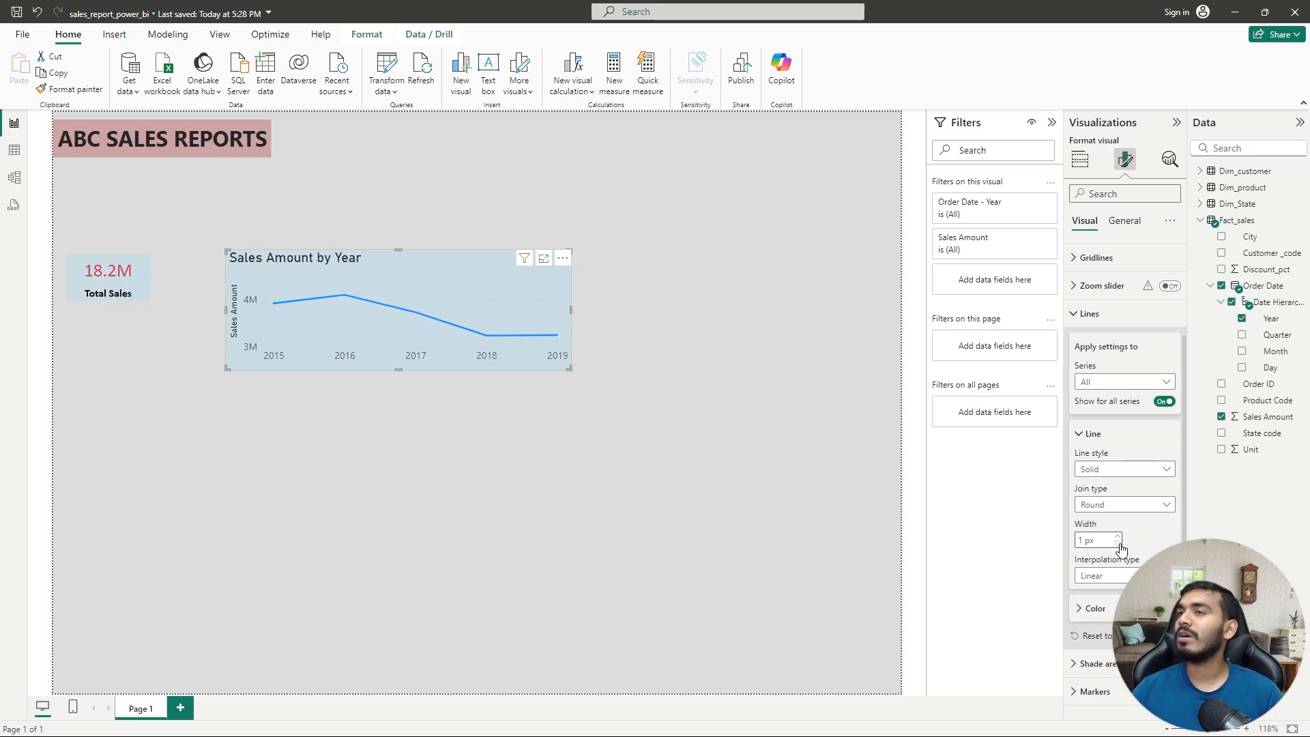
left_click(1118, 536)
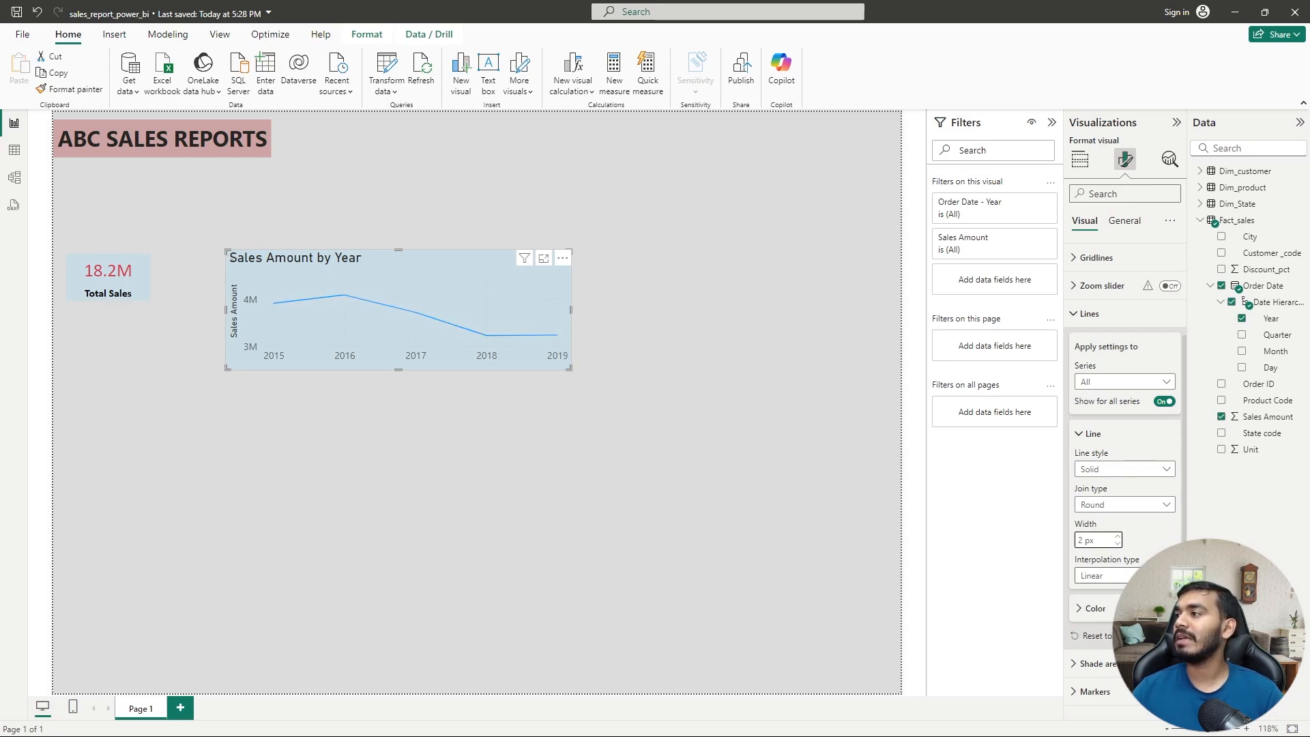
- Try the Smooth and Step interpolation types on the chart line, and return it to Linear
left_click(1126, 575)
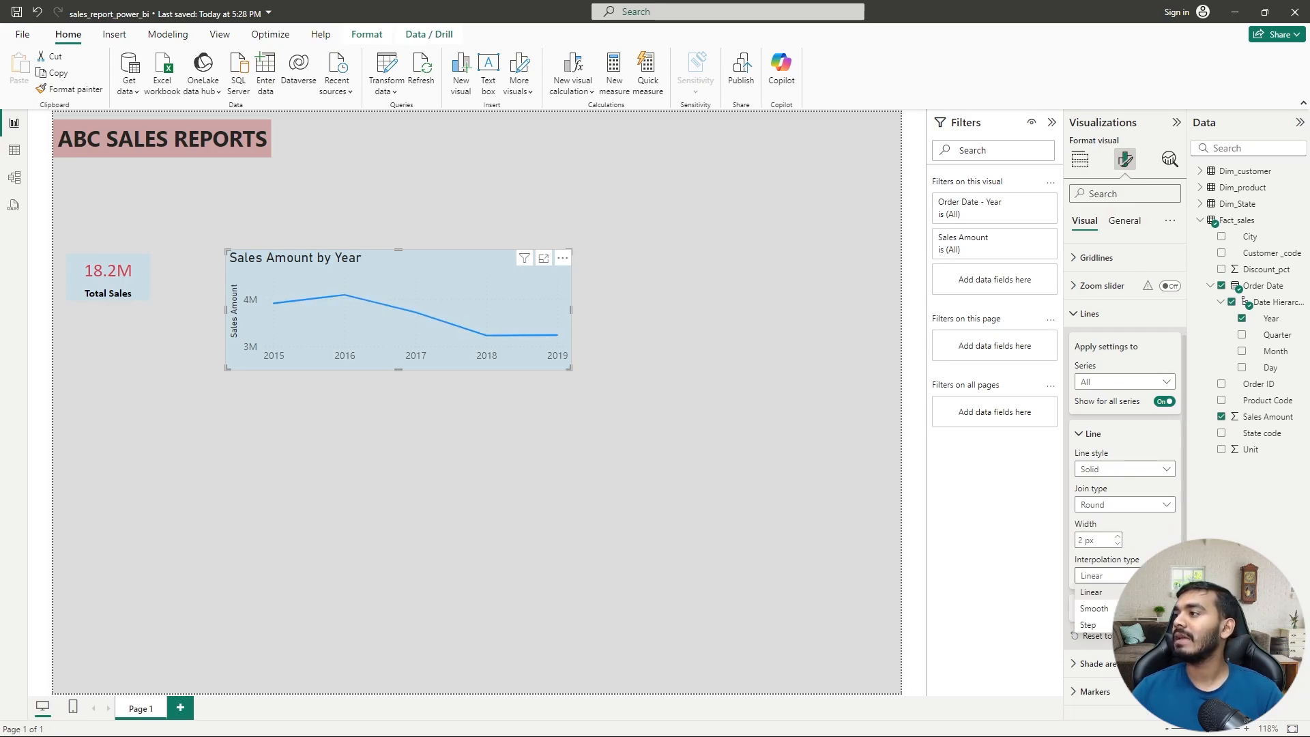
left_click(1099, 608)
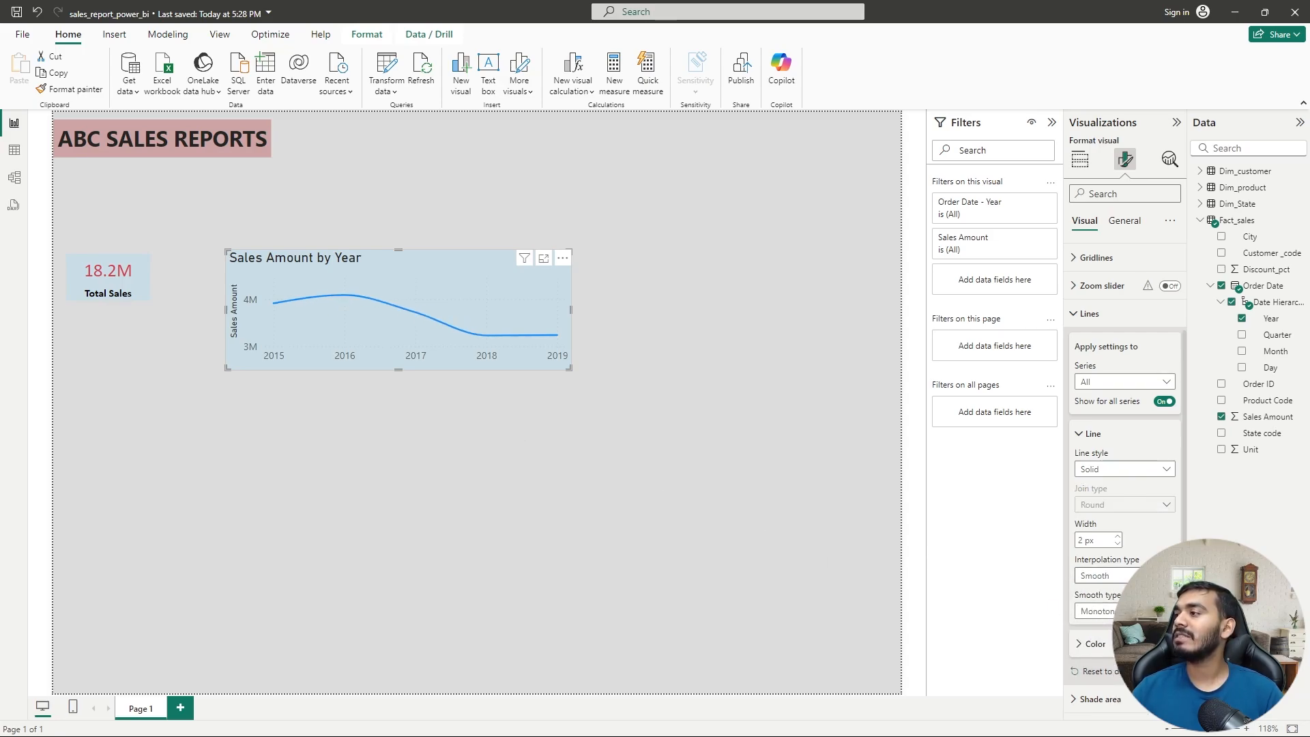
left_click(1099, 575)
left_click(1095, 624)
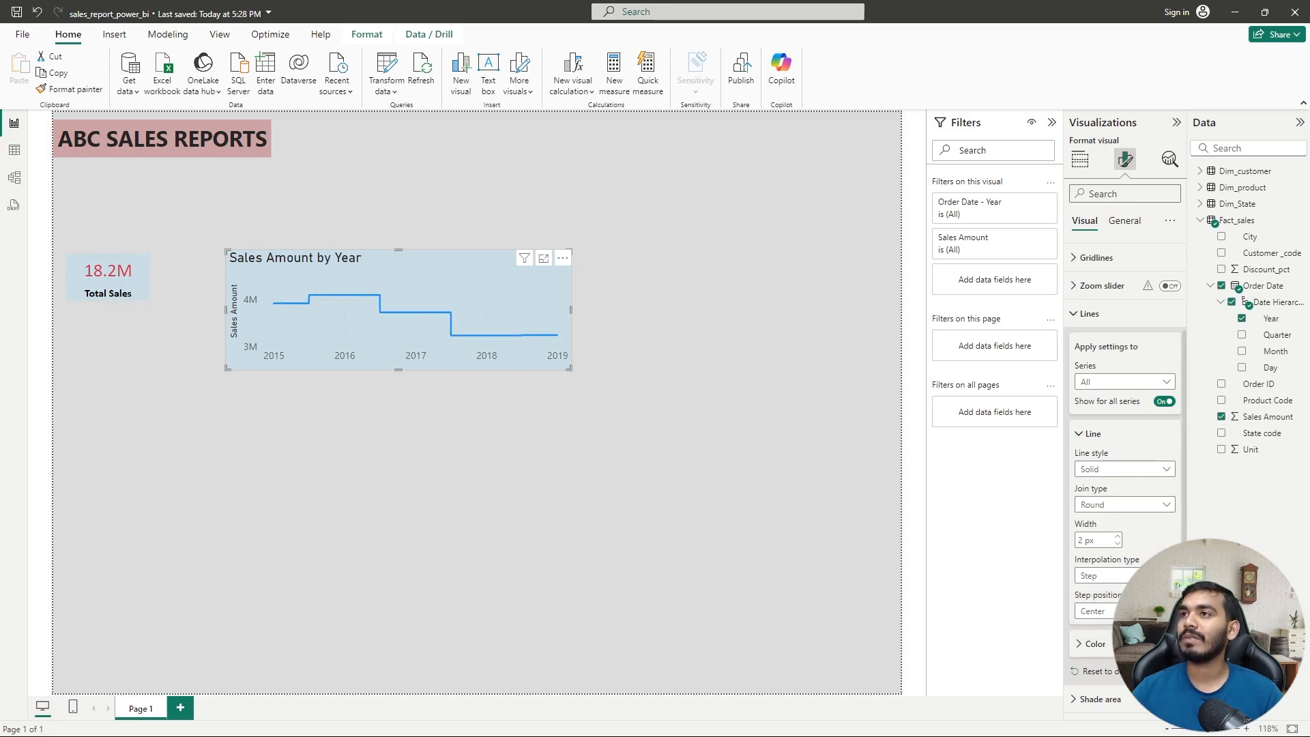
left_click(1099, 576)
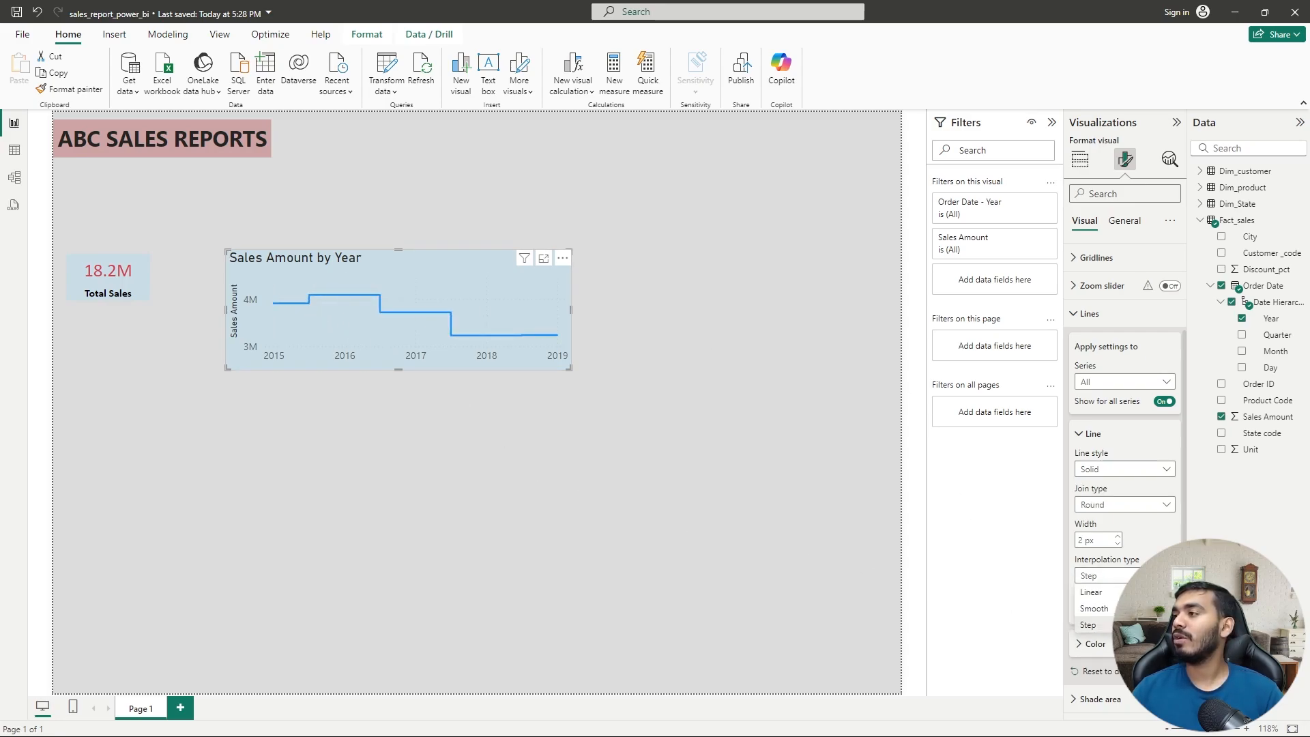
left_click(1105, 593)
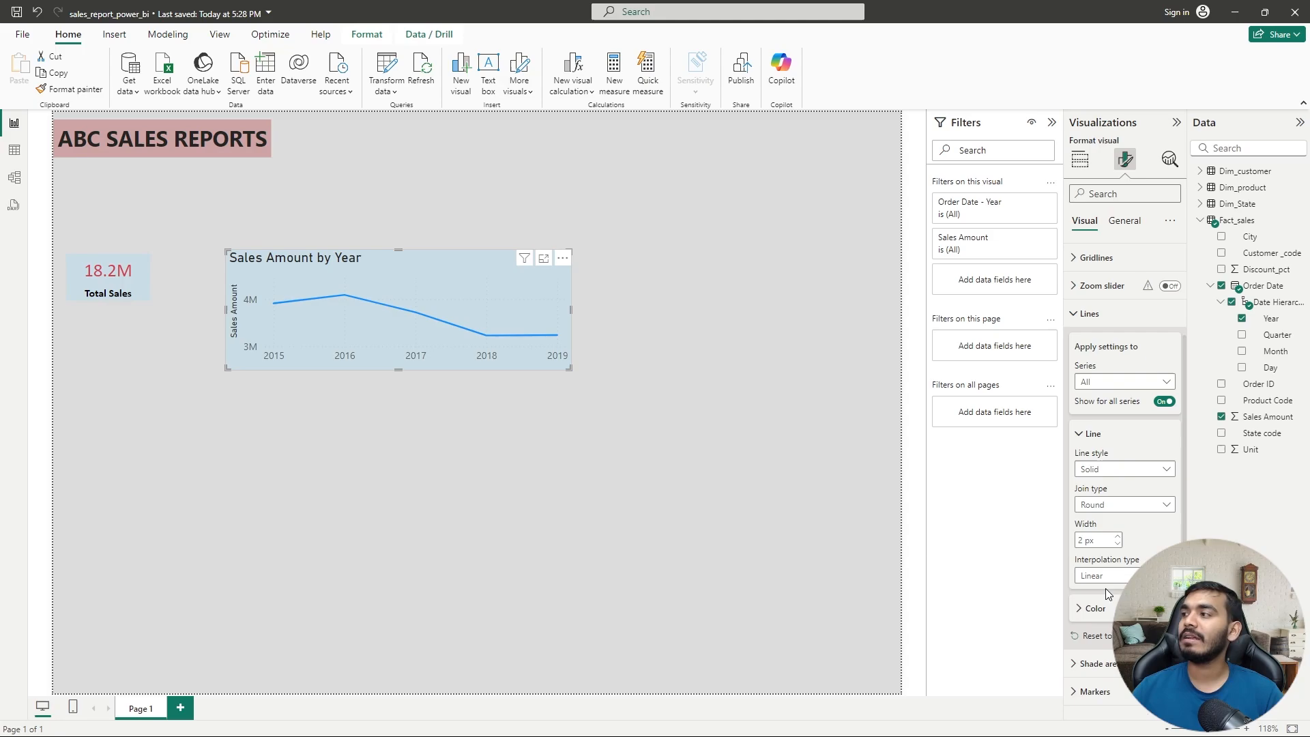
- Change the chart line's color to red to match the Total Sales card's value
left_click(1092, 608)
scroll(1105, 586, "down", 2)
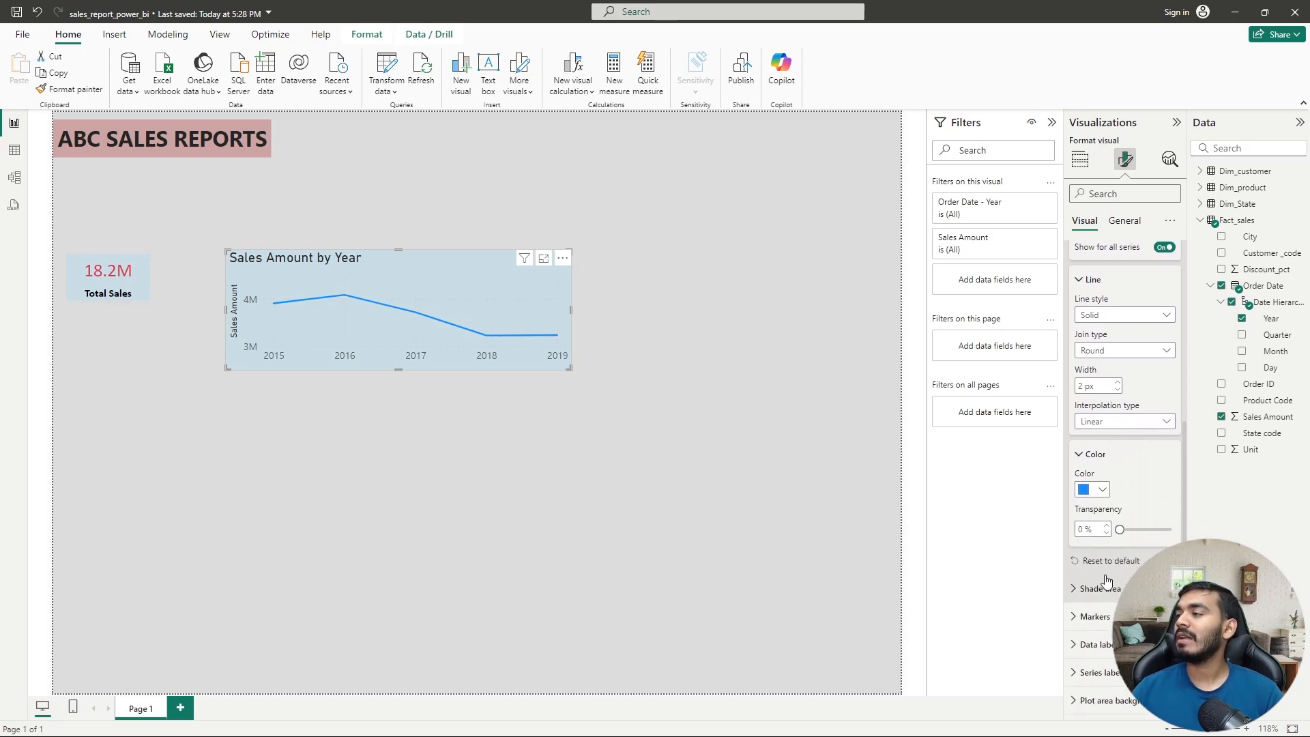
left_click(1100, 490)
left_click(1148, 433)
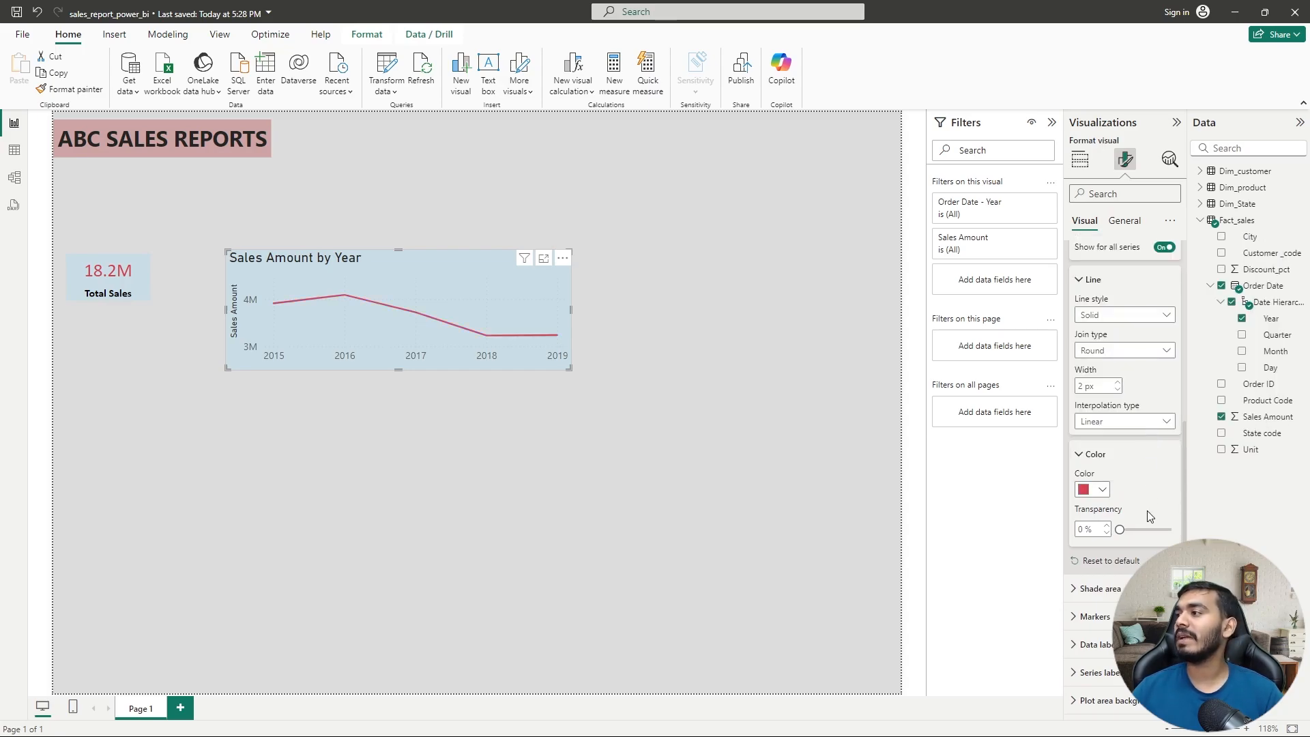
- Turn on data labels for the Sales Amount by Year line chart and check its yearly data points
left_click(1096, 455)
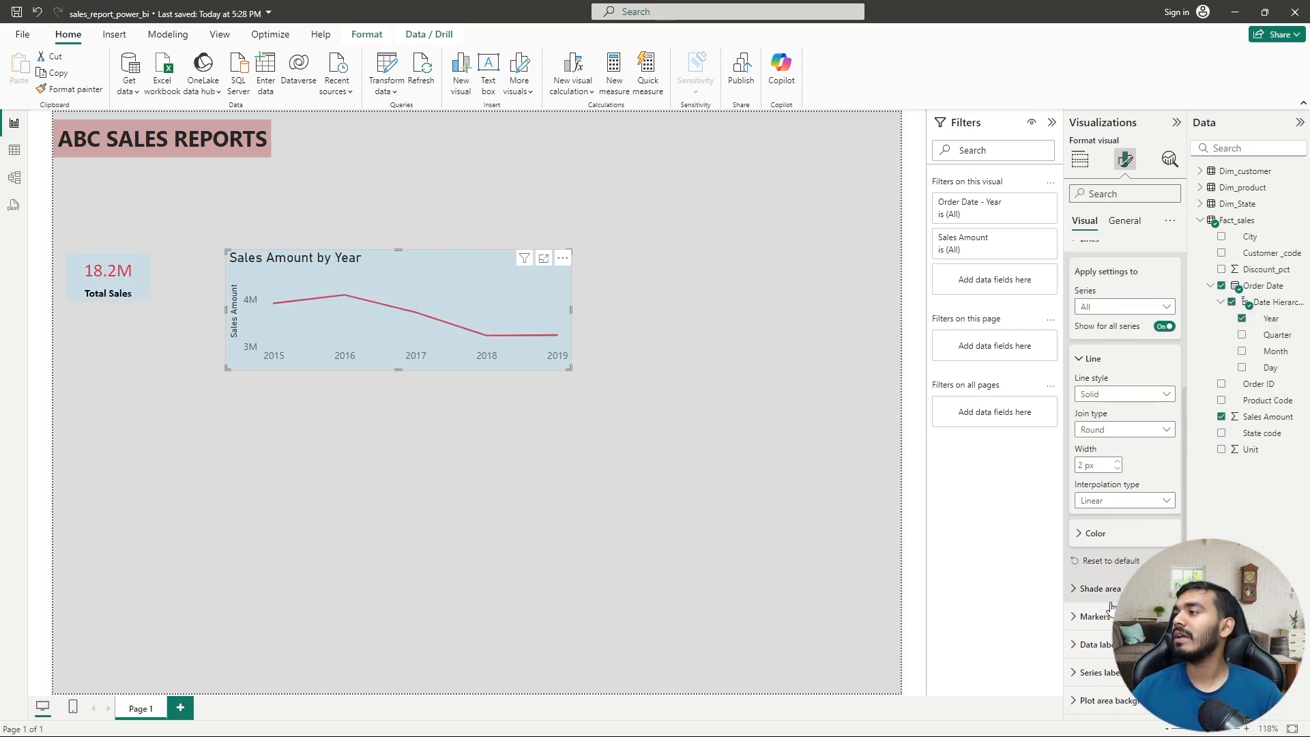
left_click(1166, 644)
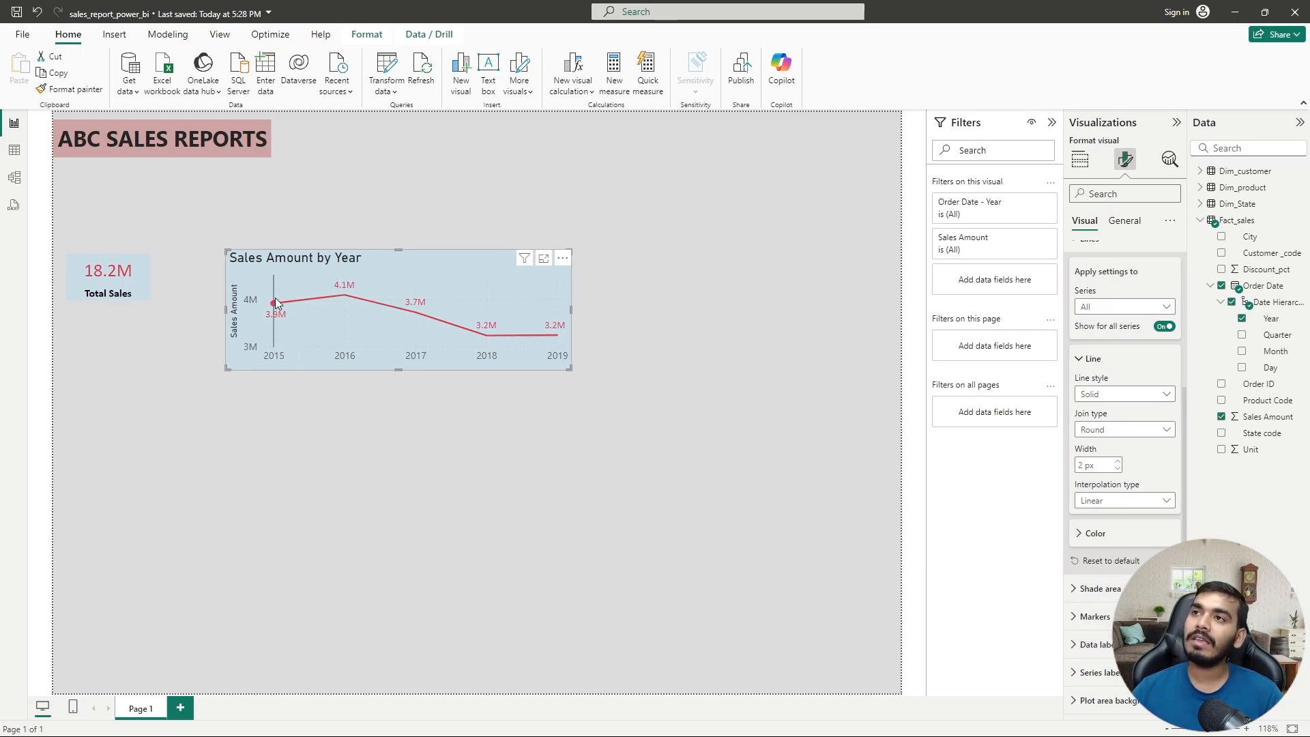
mouse_move(338, 349)
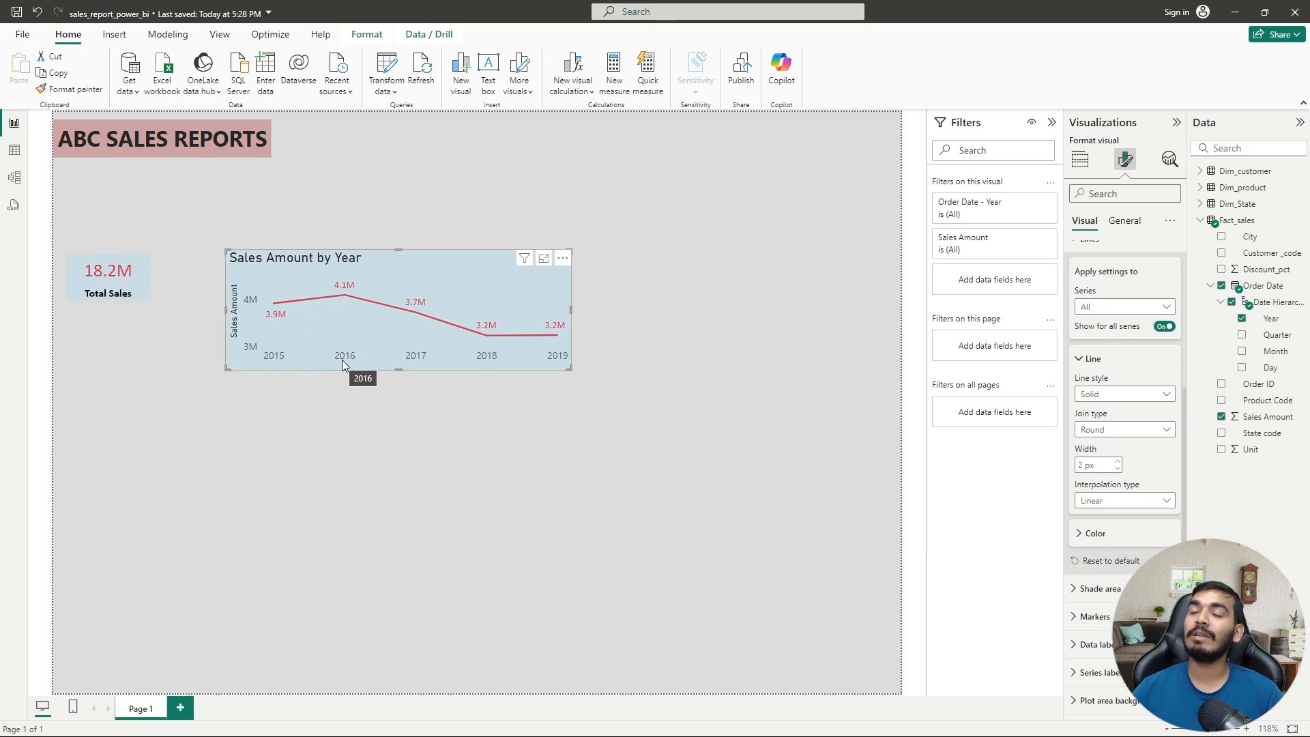
mouse_move(325, 313)
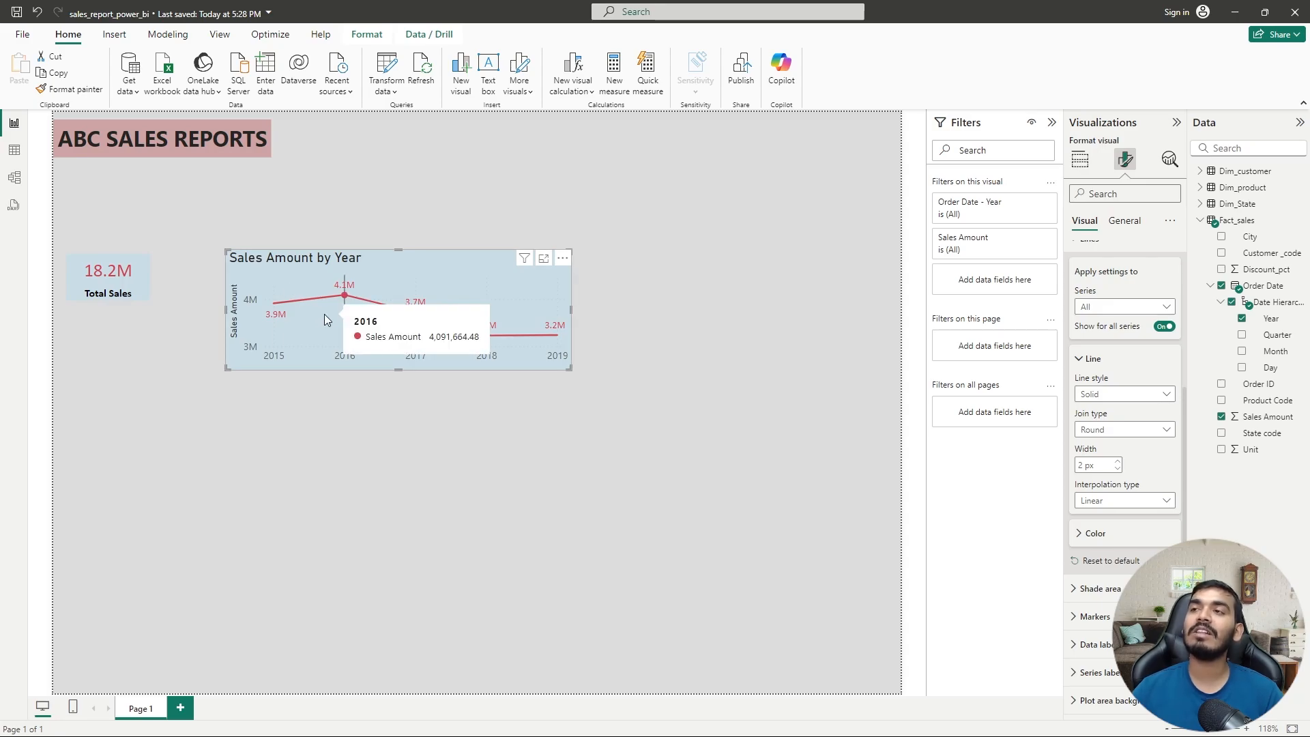
mouse_move(497, 328)
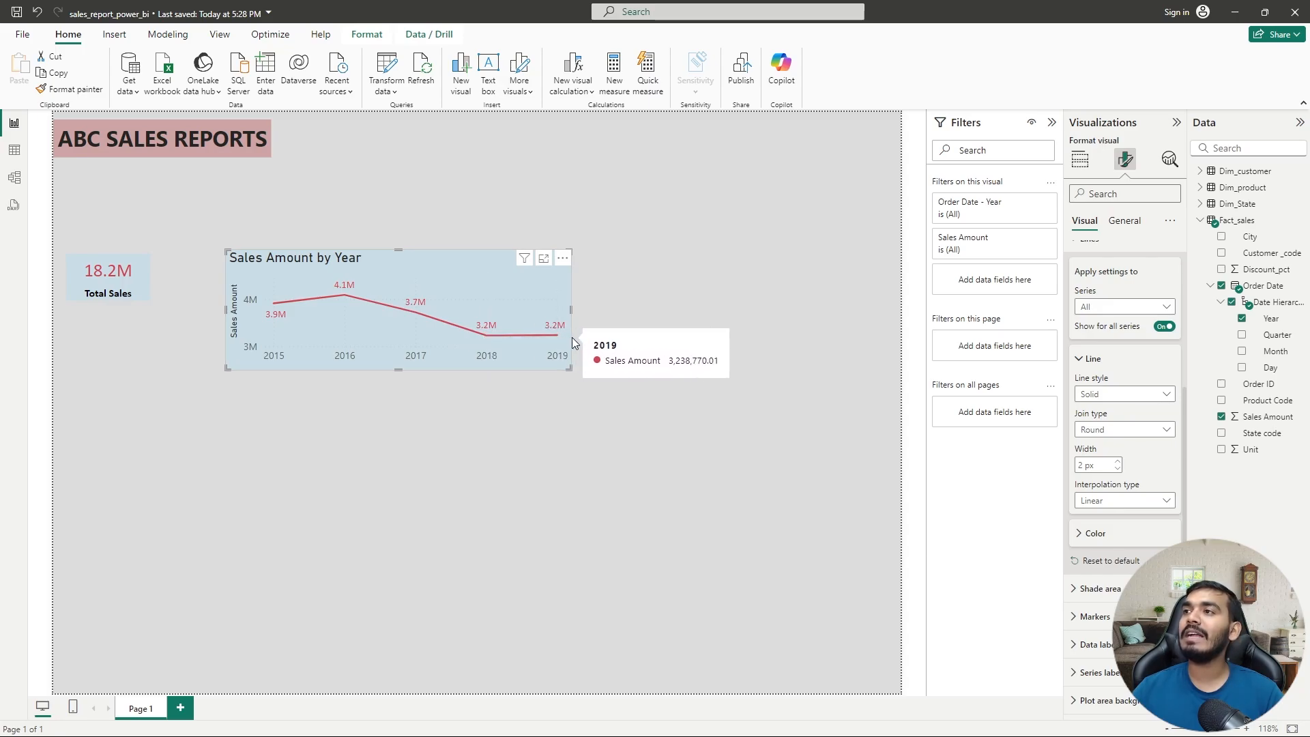
mouse_move(546, 337)
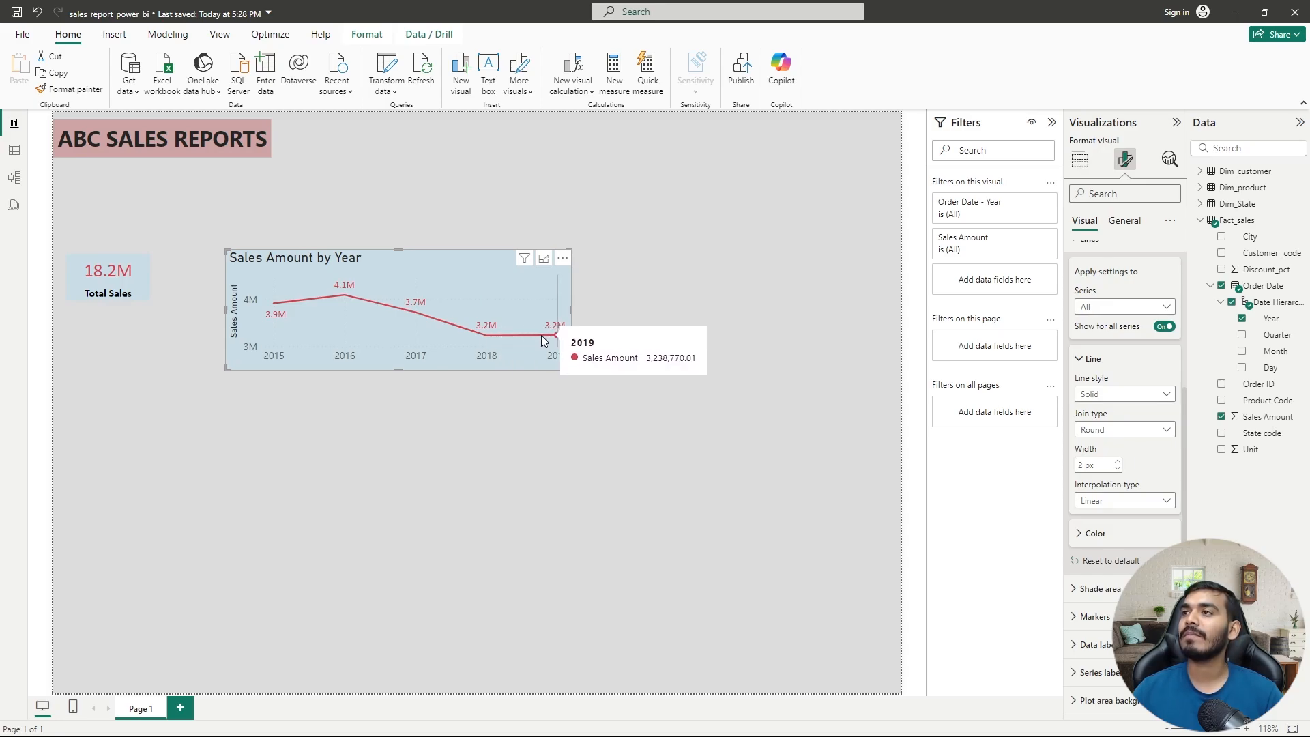
mouse_move(489, 334)
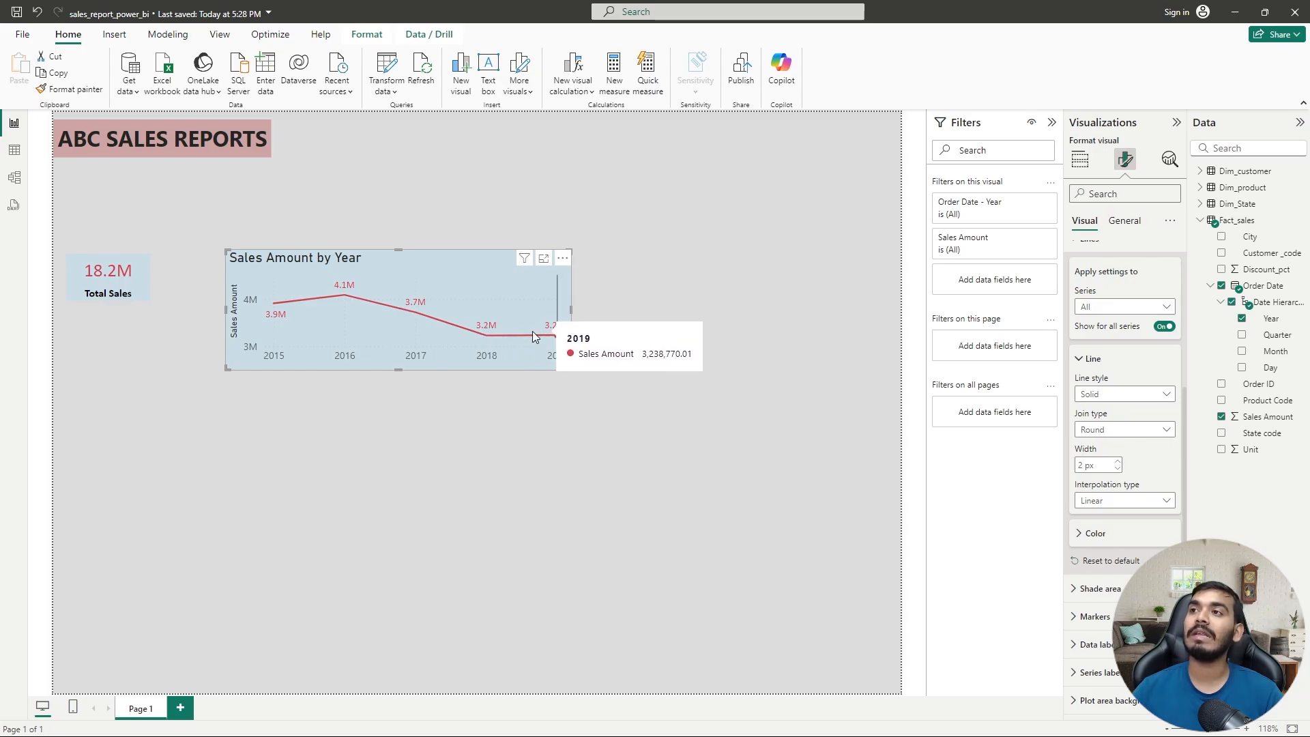
- Move the Sales Amount by Year chart up and closer to the Total Sales card
left_click_drag(416, 253, 383, 225)
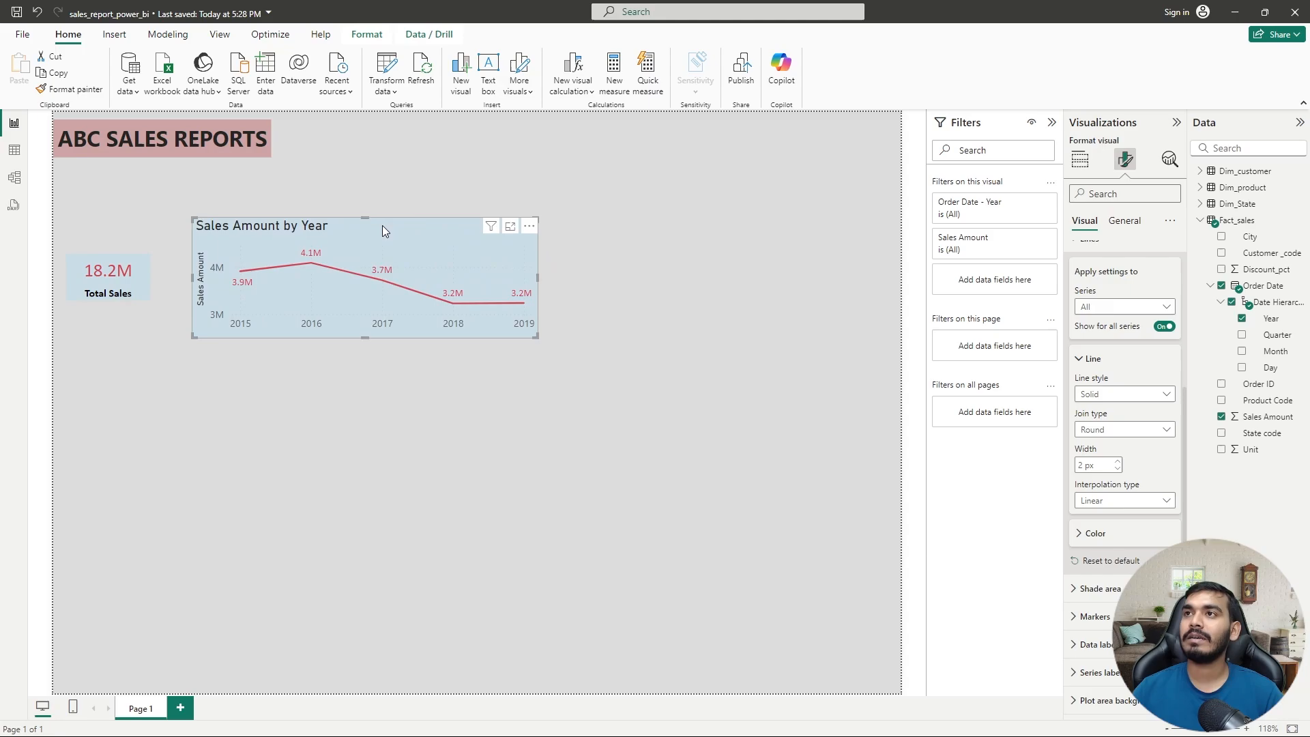
left_click(521, 400)
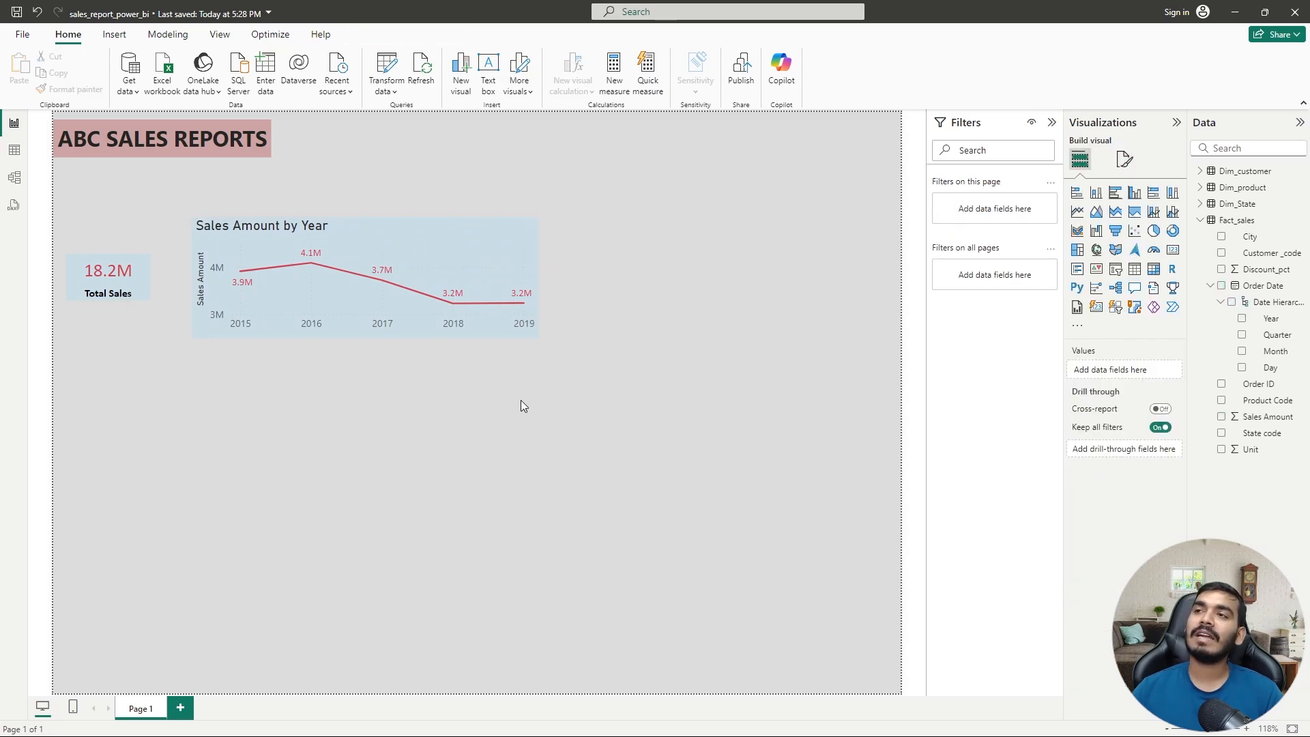
- Center the title of the Sales Amount by Year chart
left_click(408, 227)
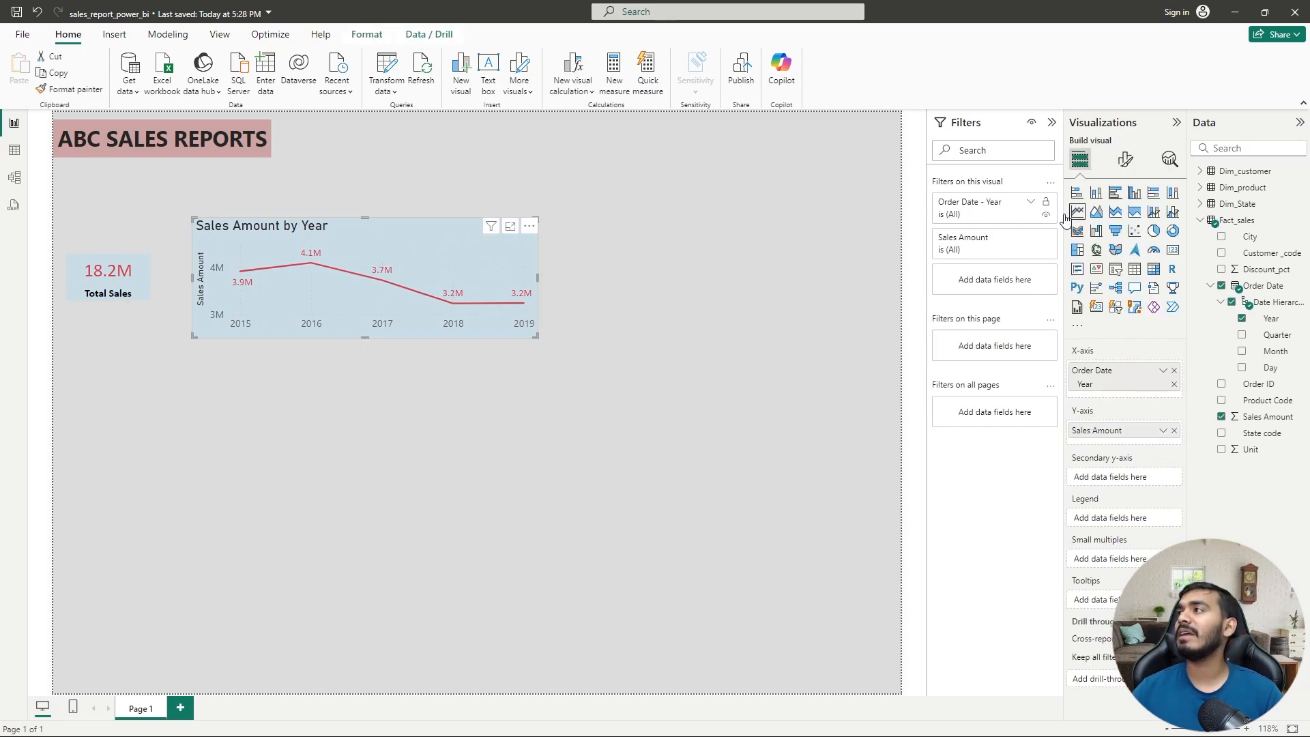
left_click(1122, 165)
left_click(1124, 221)
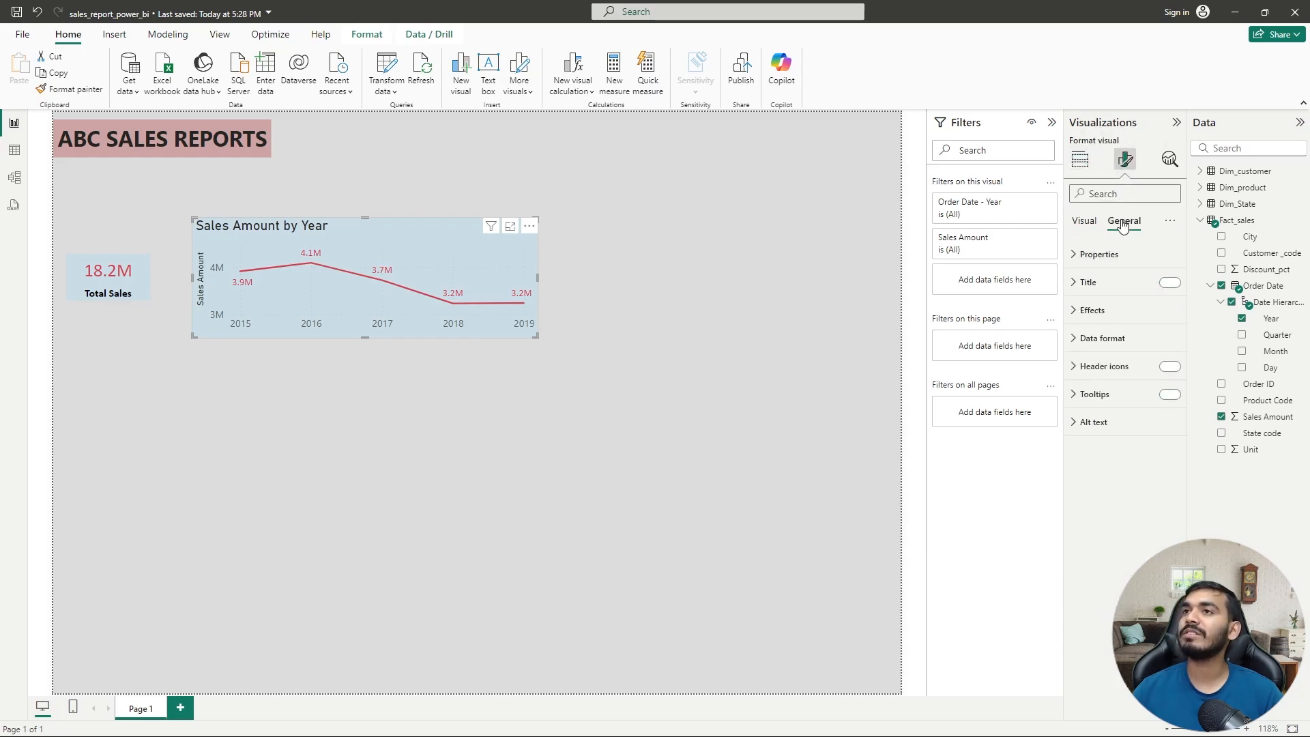
left_click(1091, 282)
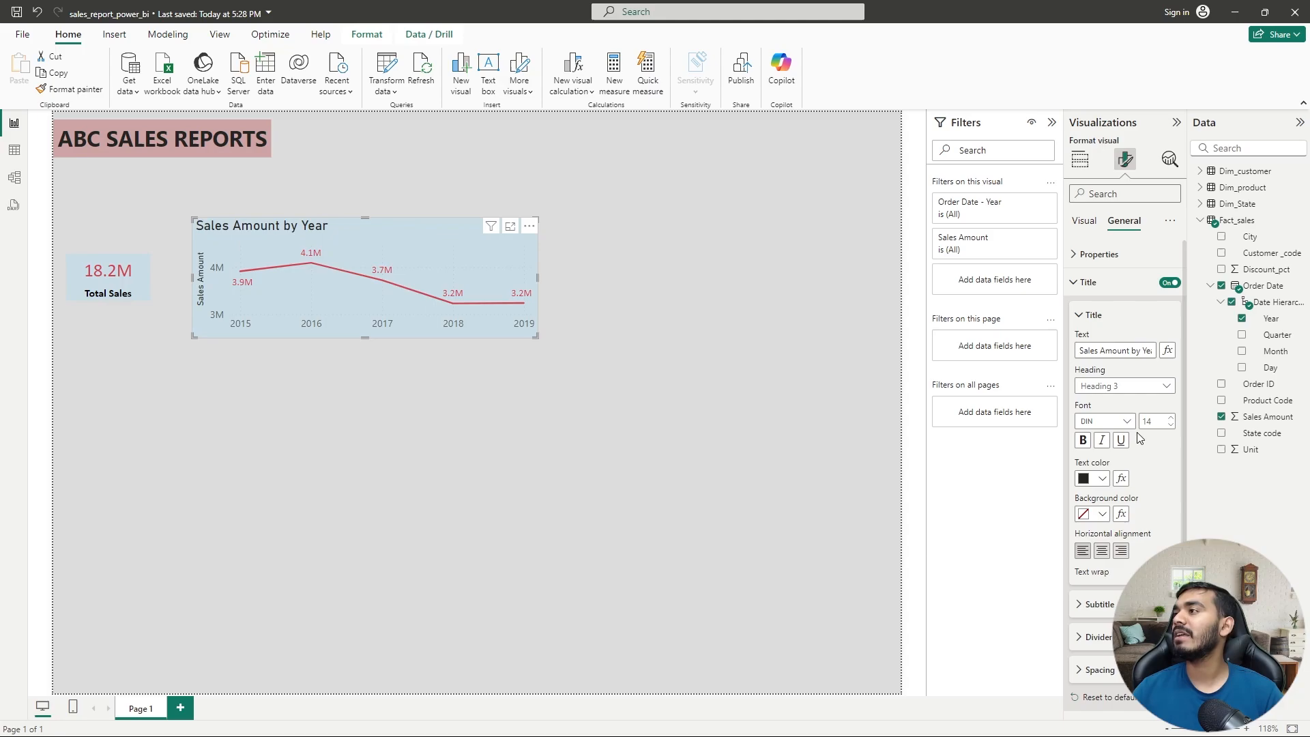
left_click(1101, 550)
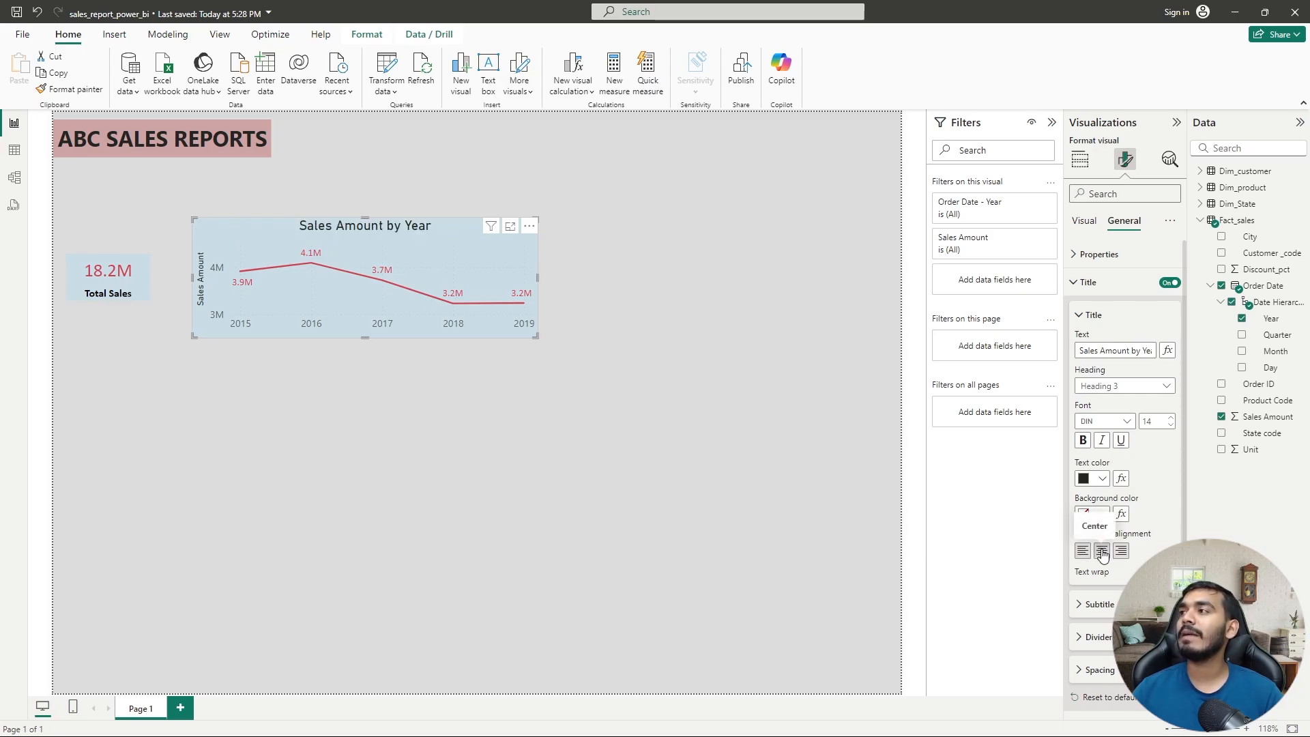
- Try the Heading 2 style on the line chart's title, and set it to Heading 4 with font size 13
left_click(1171, 425)
left_click(1166, 386)
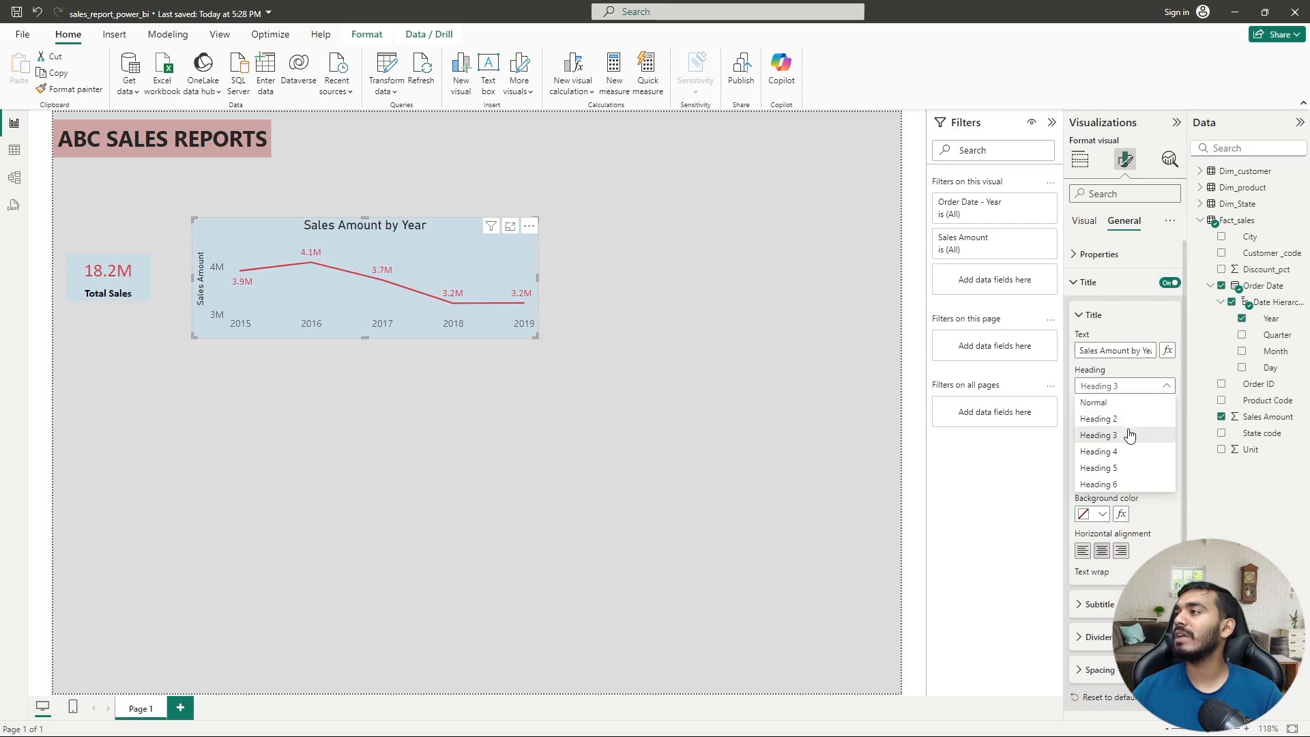
left_click(1099, 419)
left_click(1168, 386)
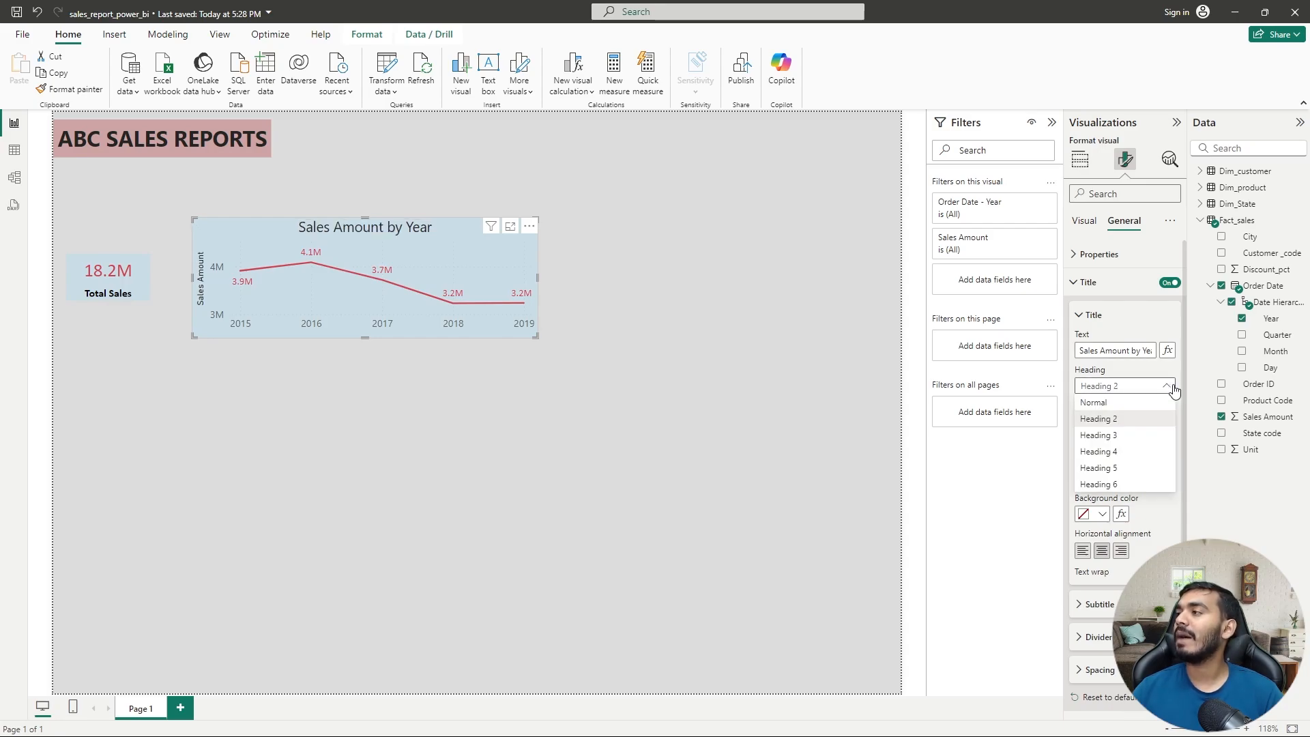
left_click(1096, 451)
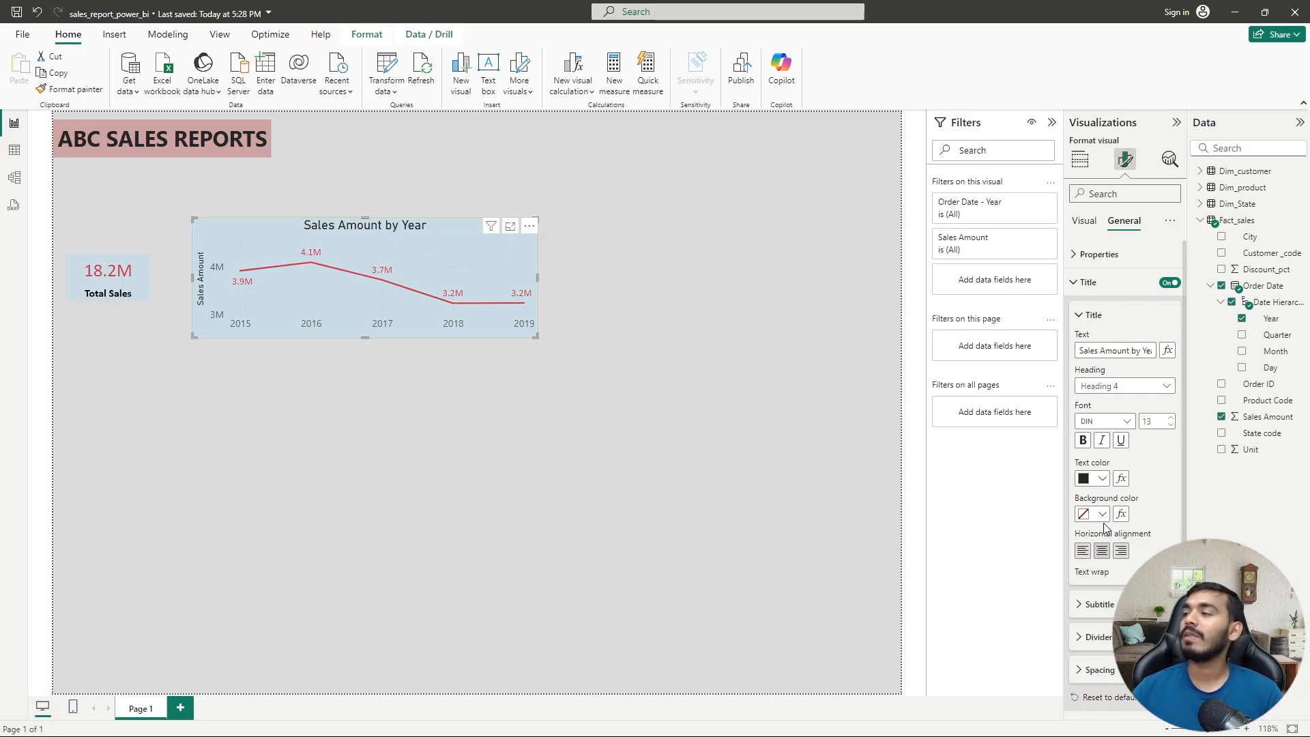
left_click(1102, 478)
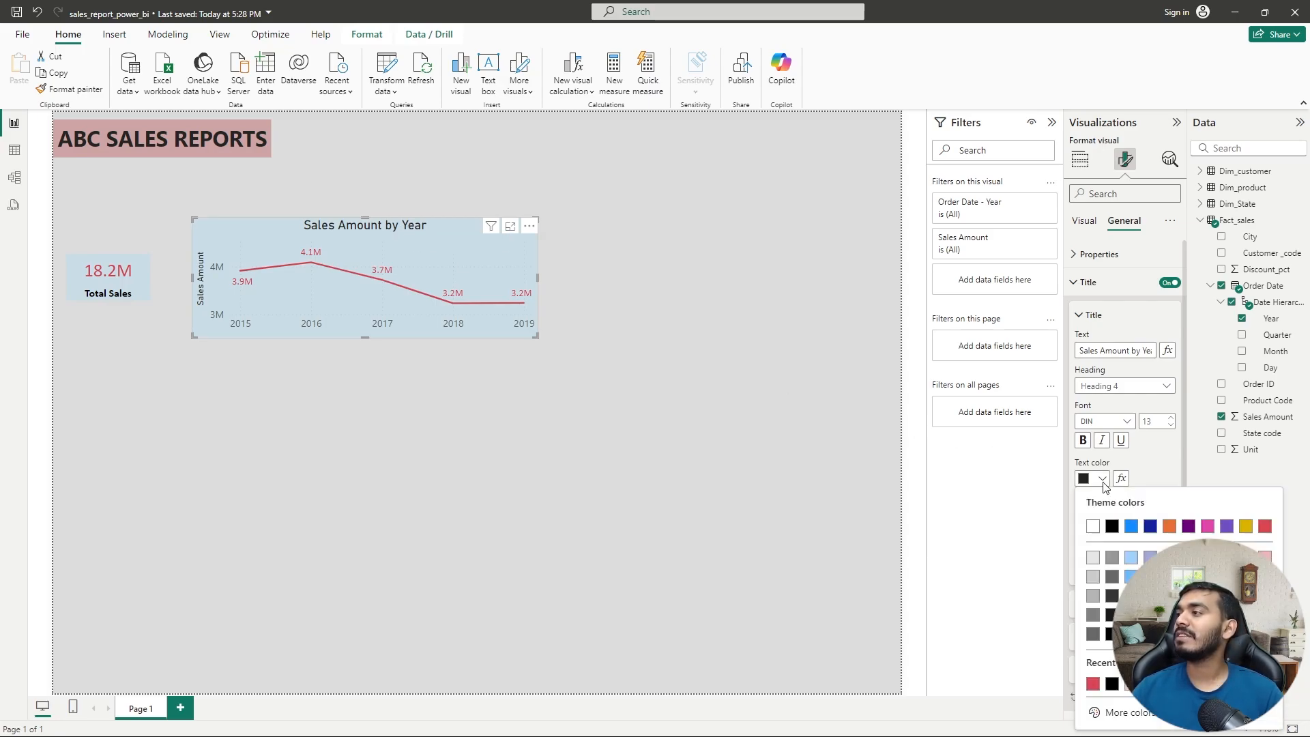
left_click(1161, 474)
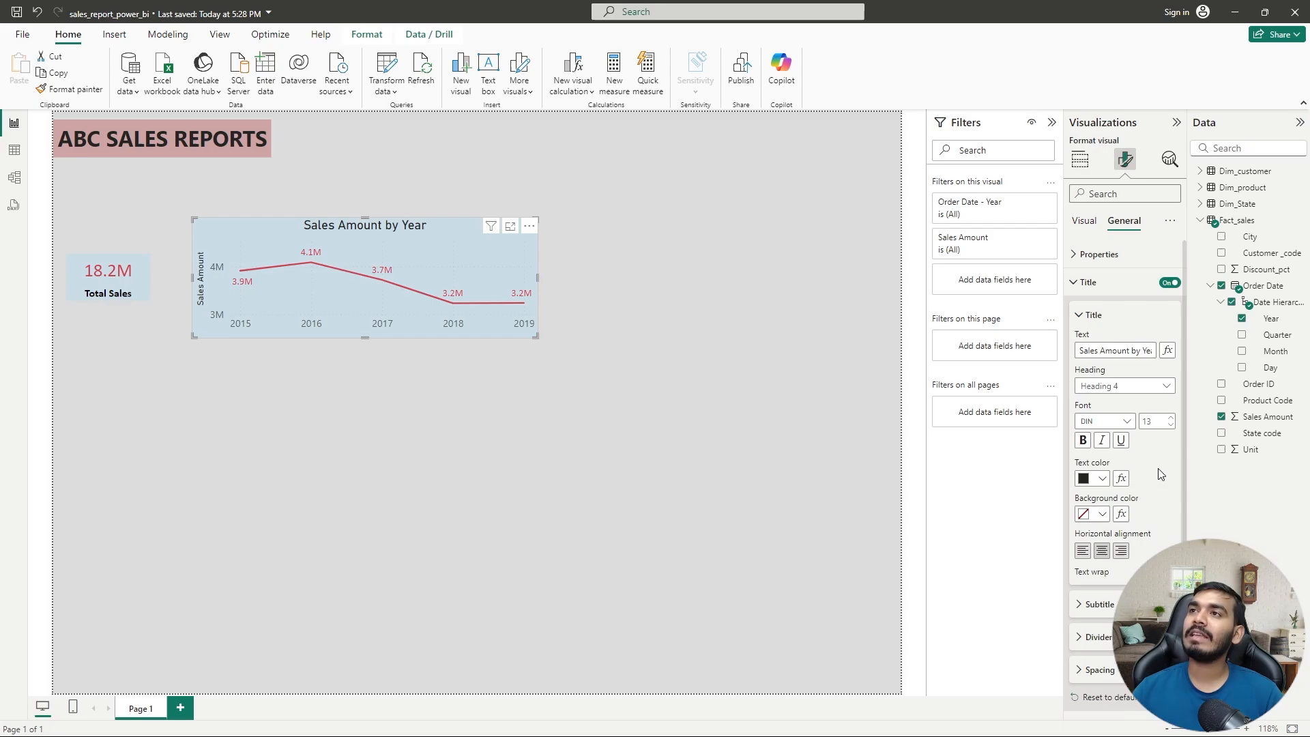
left_click(696, 360)
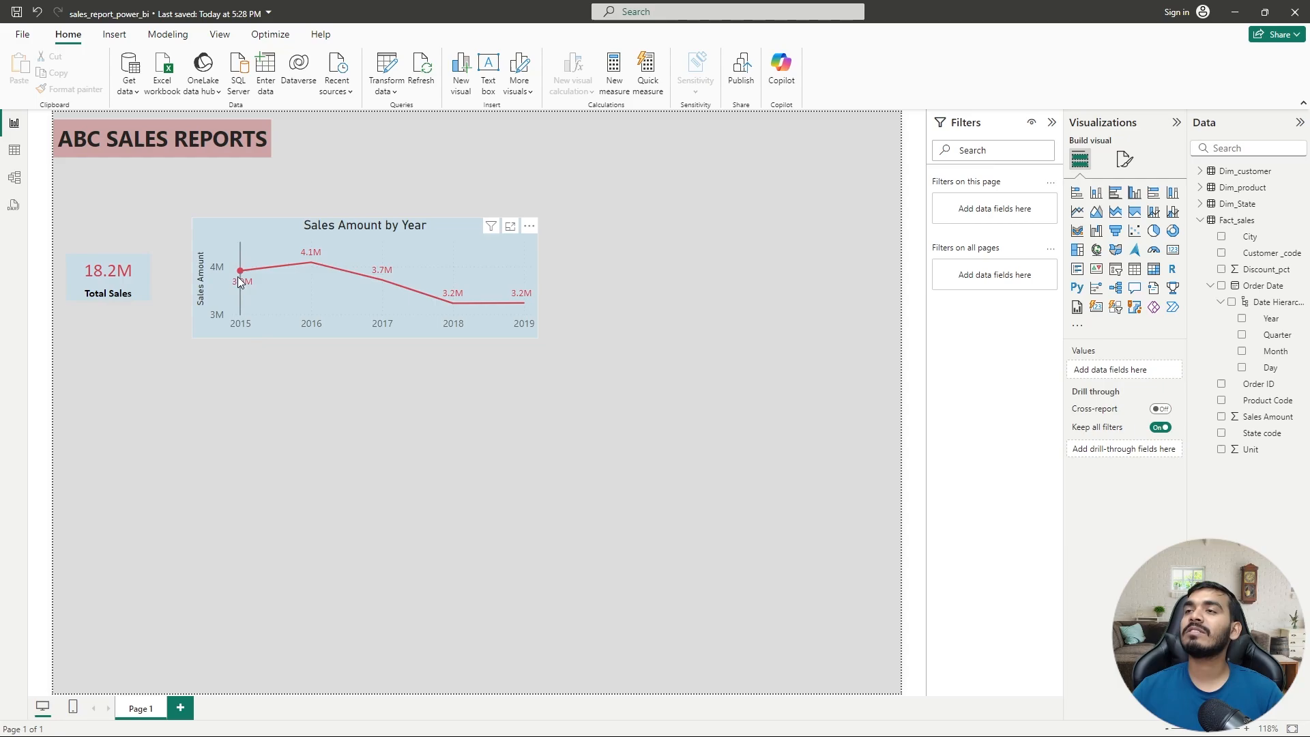
mouse_move(517, 305)
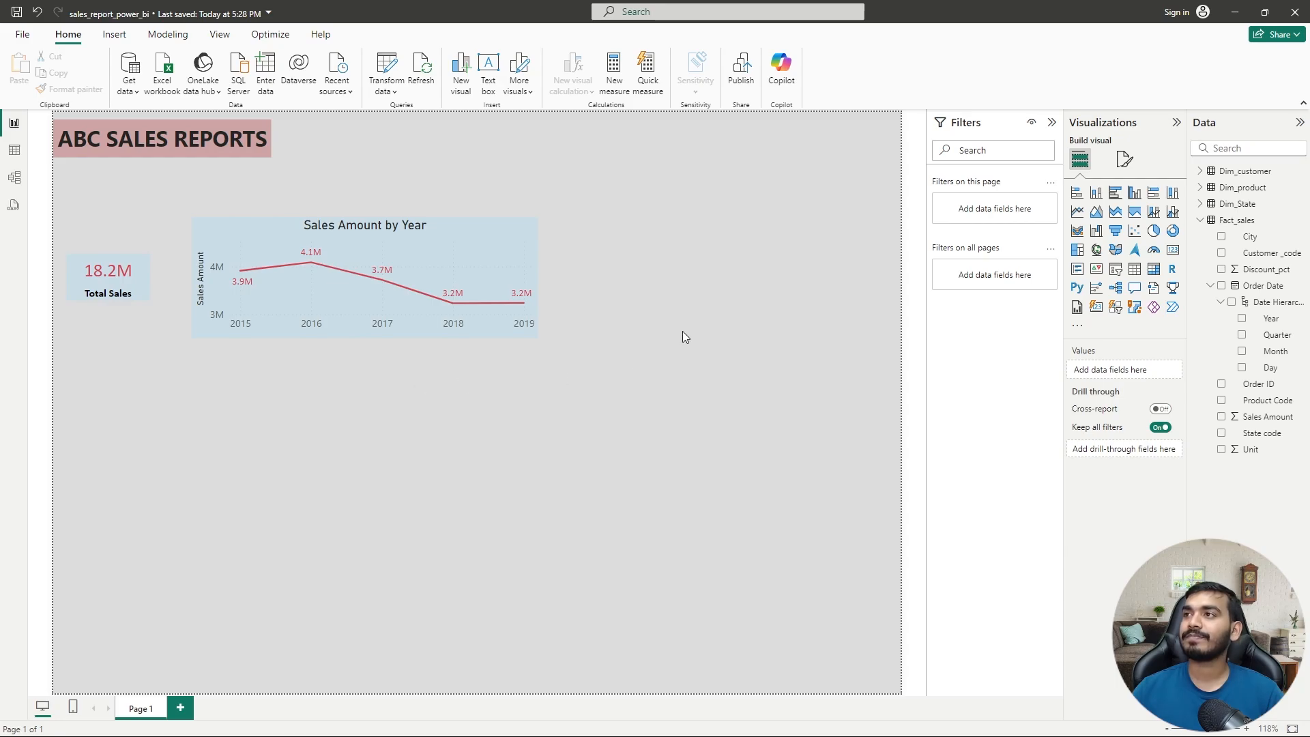
- Expand the Dim_product table's fields and add an empty stacked column chart to the page
left_click(1200, 219)
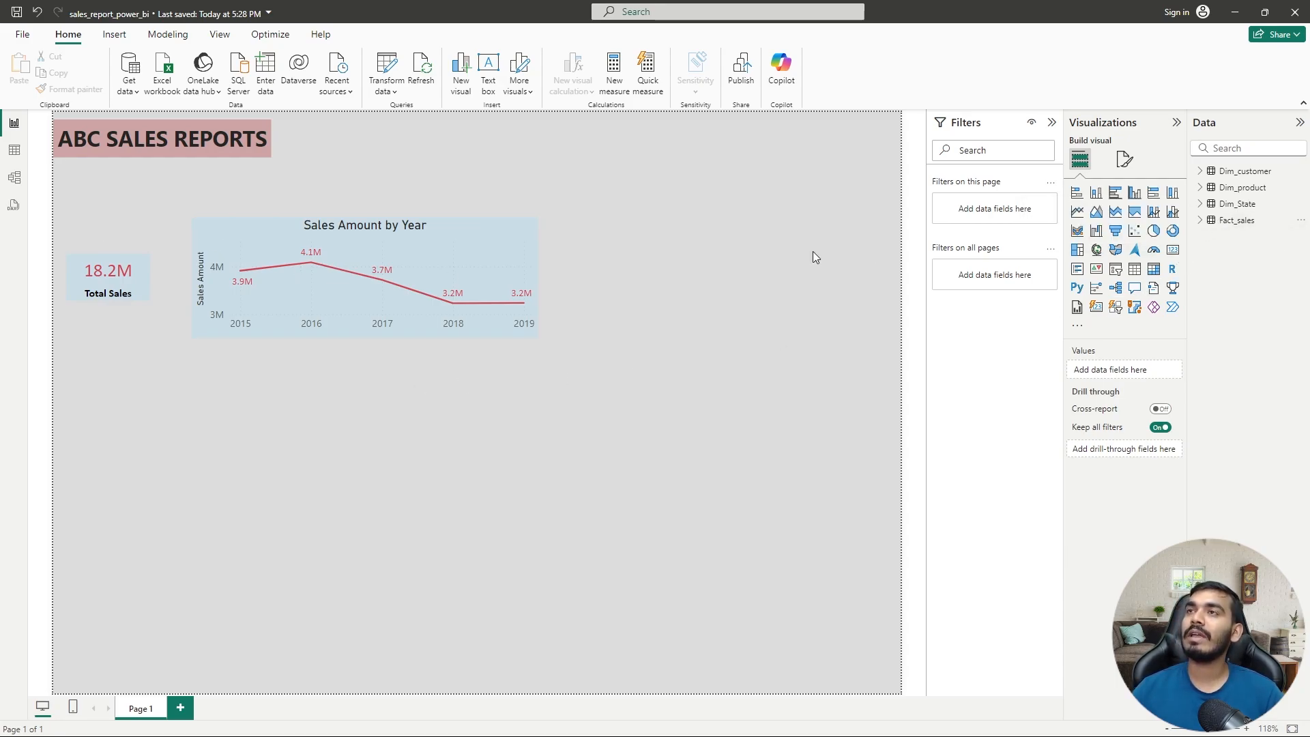
left_click(1203, 189)
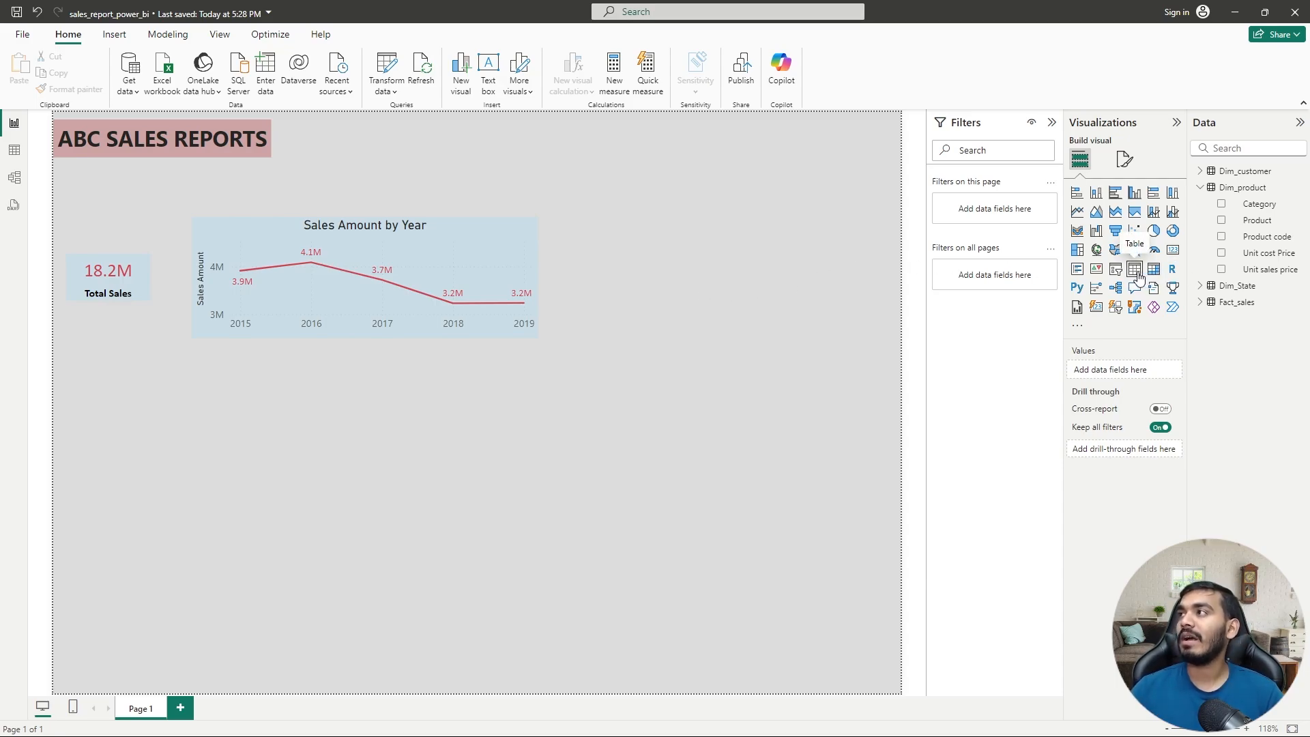
left_click(1096, 194)
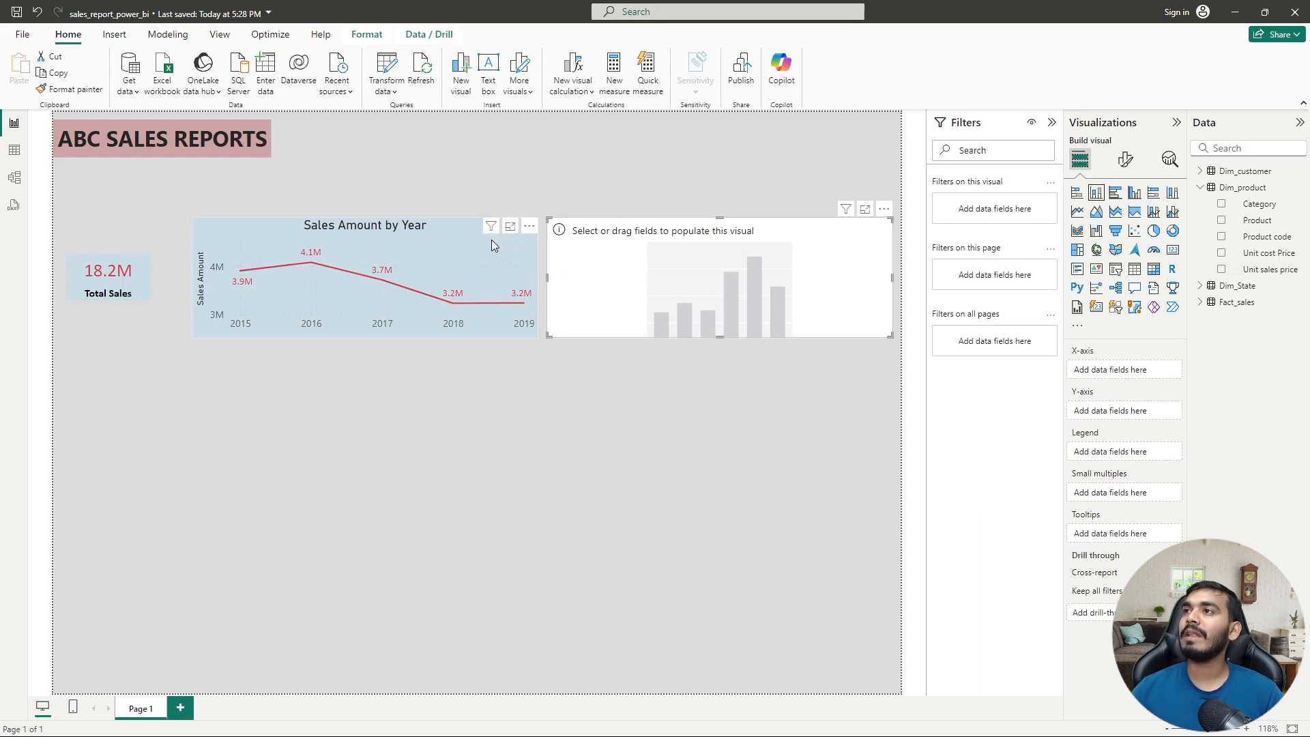
- Copy the formatting of the Sales Amount by Year chart to the new column chart with Format Painter
left_click(441, 236)
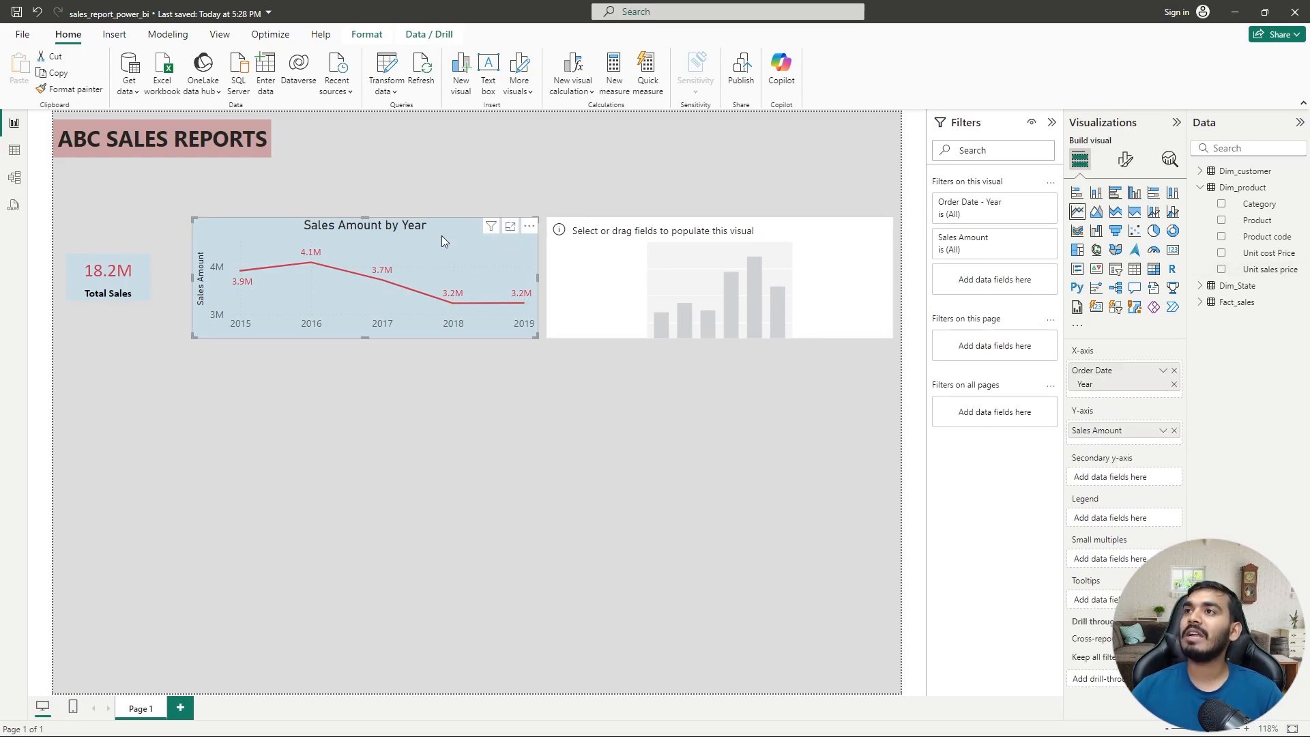
left_click(82, 92)
left_click(755, 260)
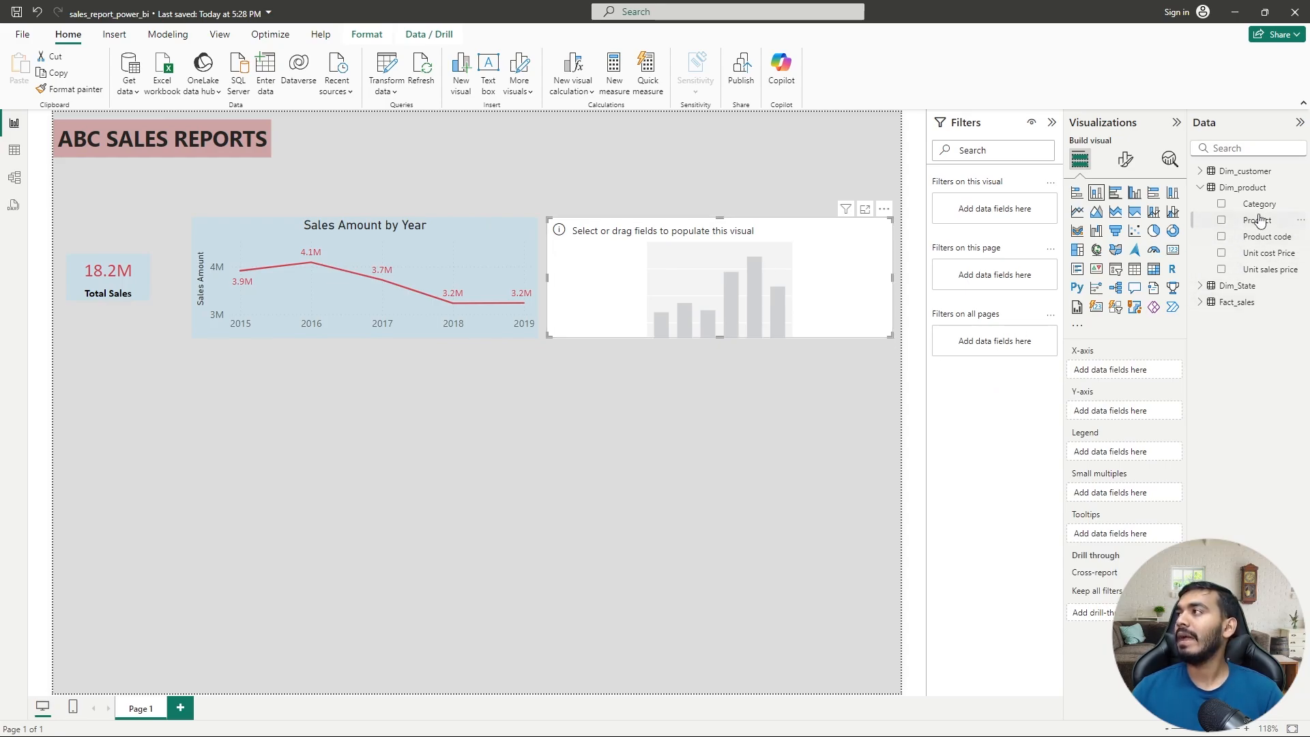
- Assign Category to the column chart's X-axis and Sales Amount from Fact_sales to its Y-axis
left_click_drag(1259, 203, 1135, 369)
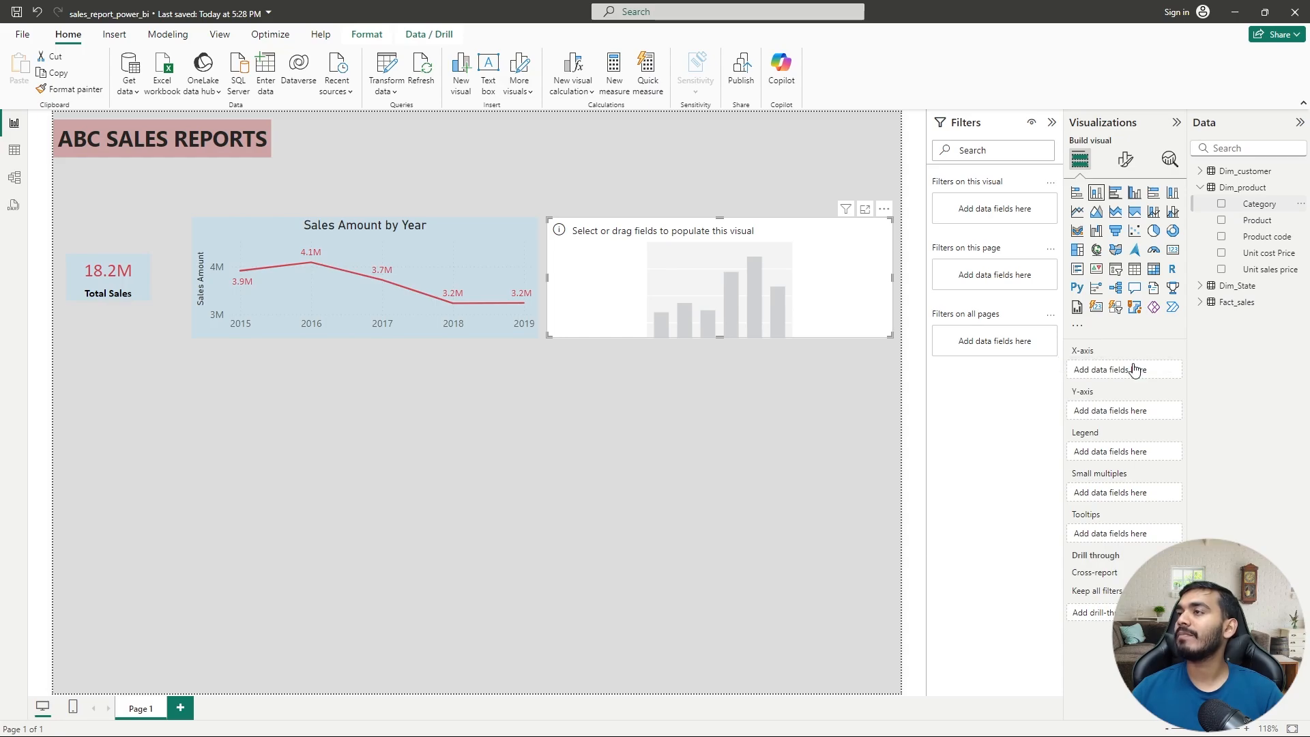
left_click(1200, 302)
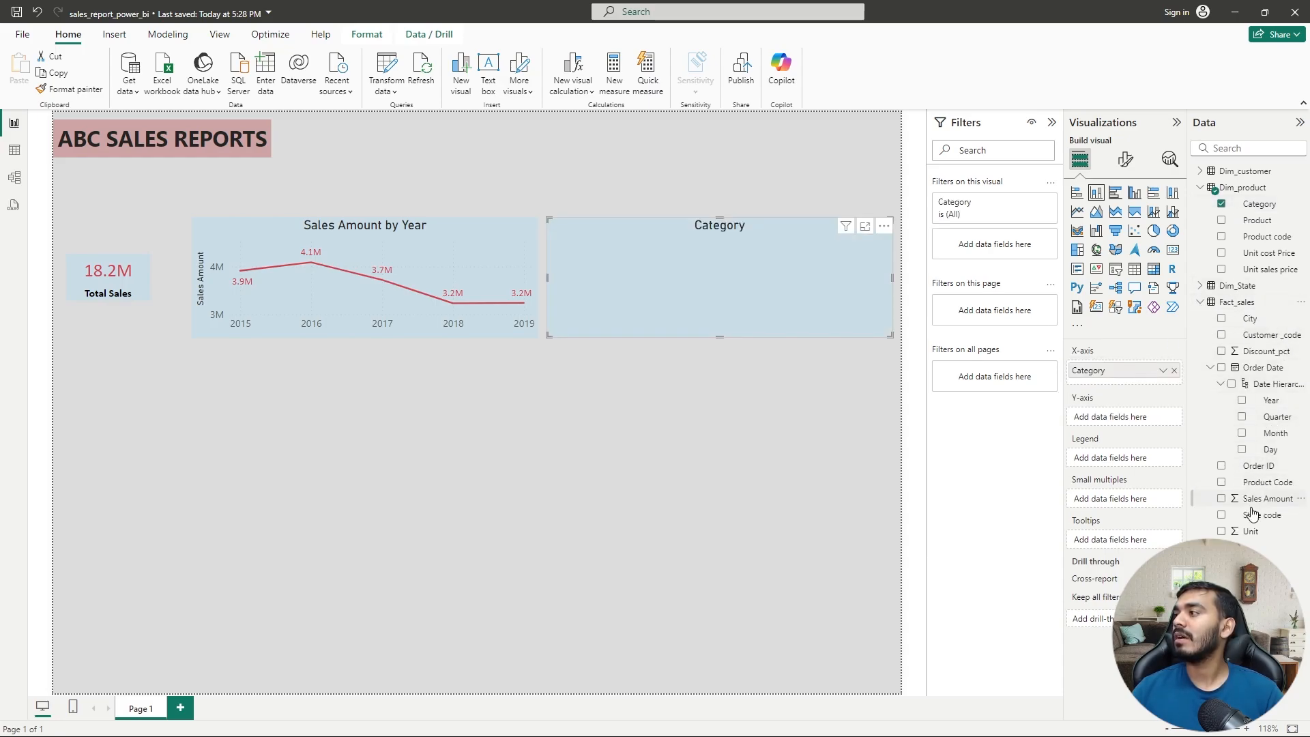
left_click_drag(1264, 500, 1137, 420)
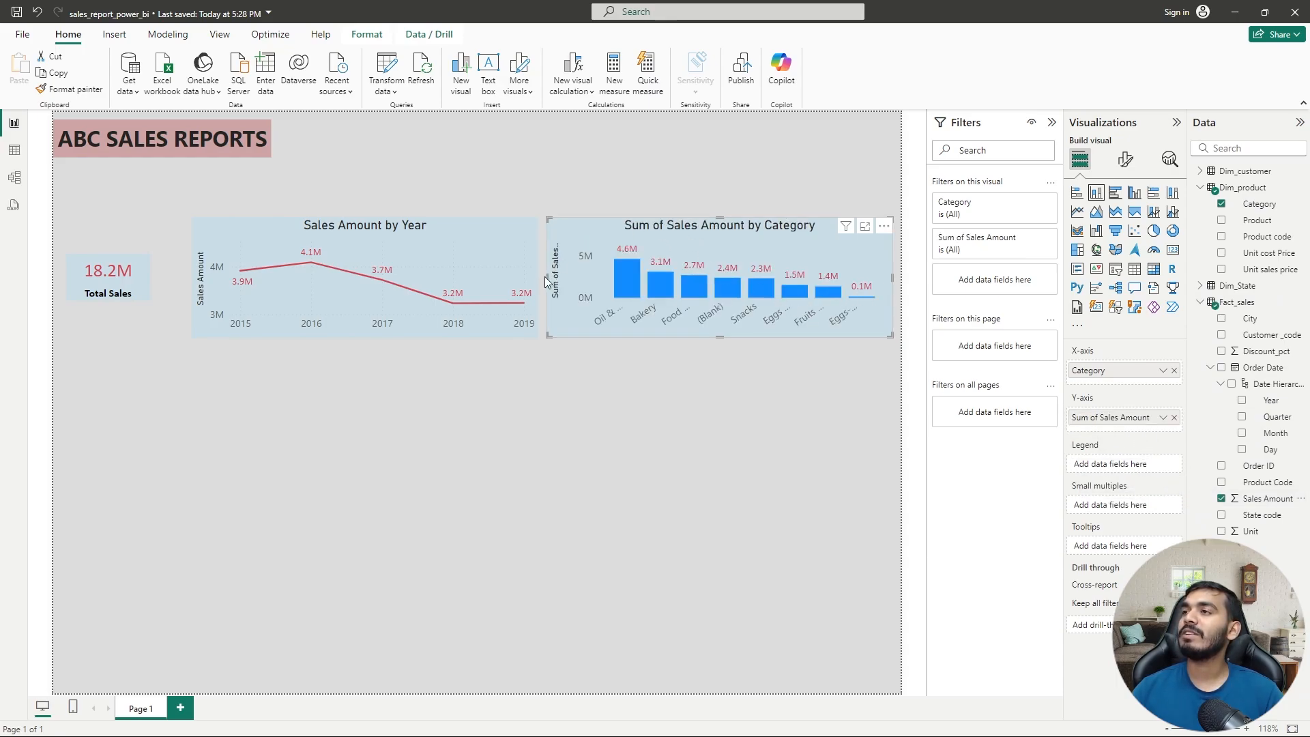
- Line up the Total Sales card and both charts in one row beneath the report title, and widen the category chart towards the page edge
left_click_drag(428, 224, 398, 227)
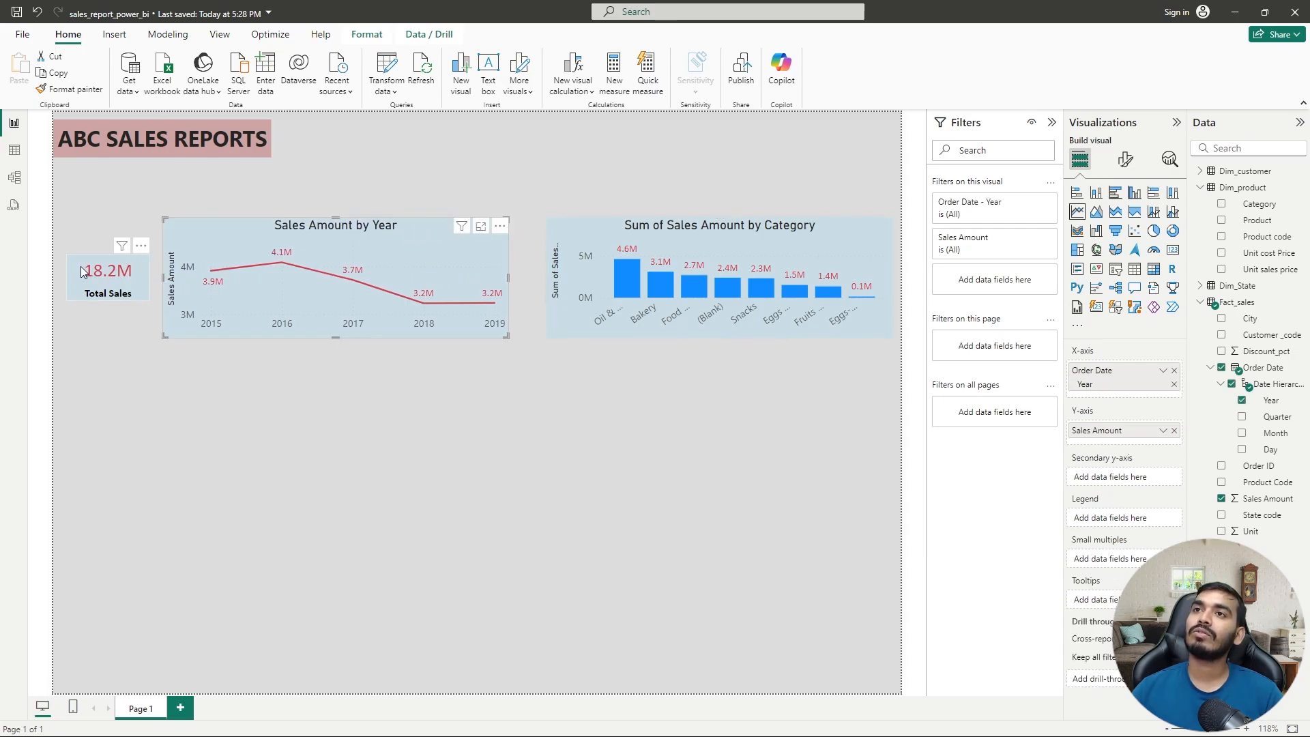
left_click_drag(81, 267, 69, 219)
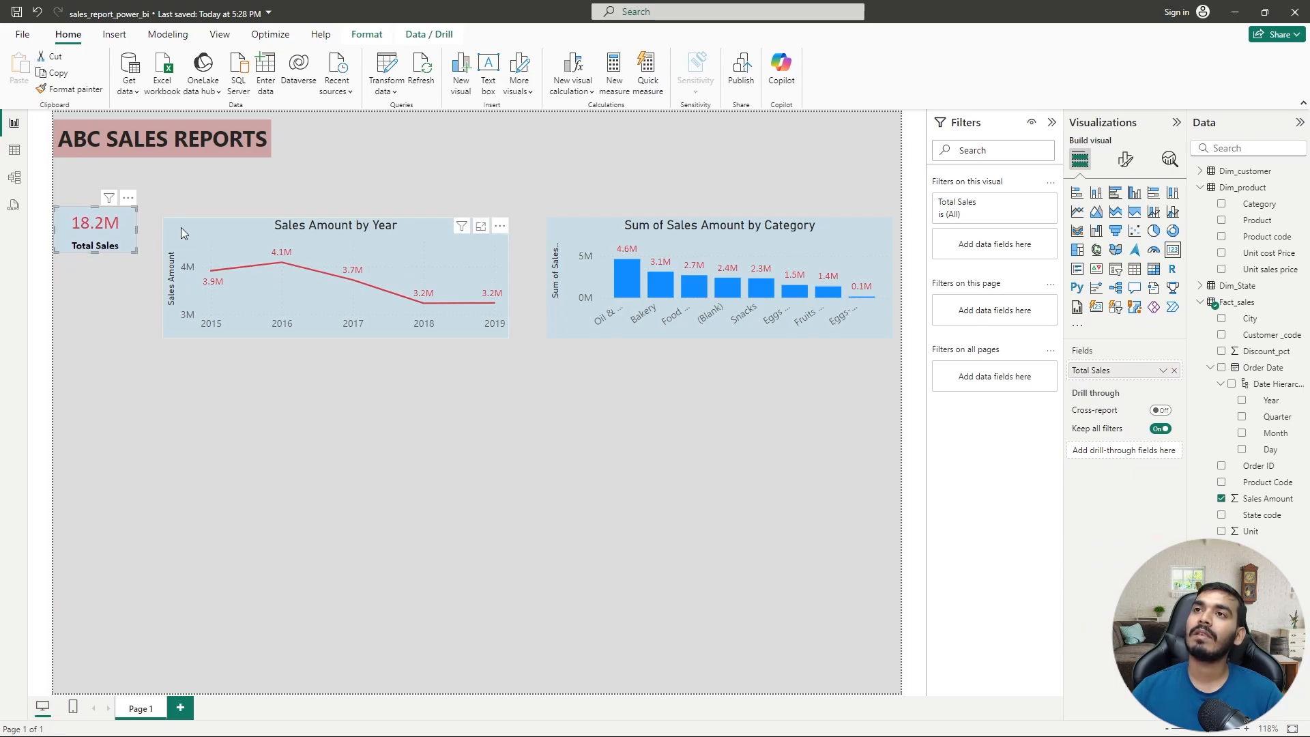
left_click_drag(182, 227, 175, 220)
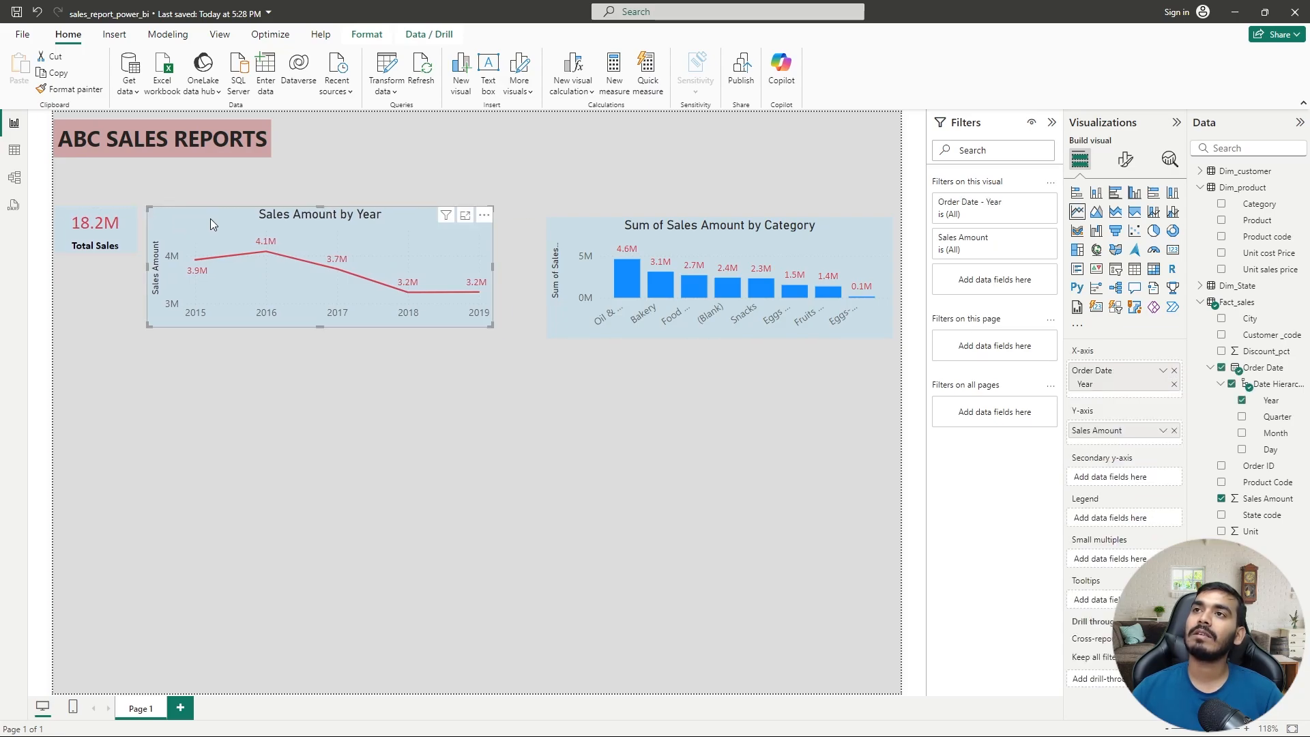
left_click_drag(612, 230, 558, 218)
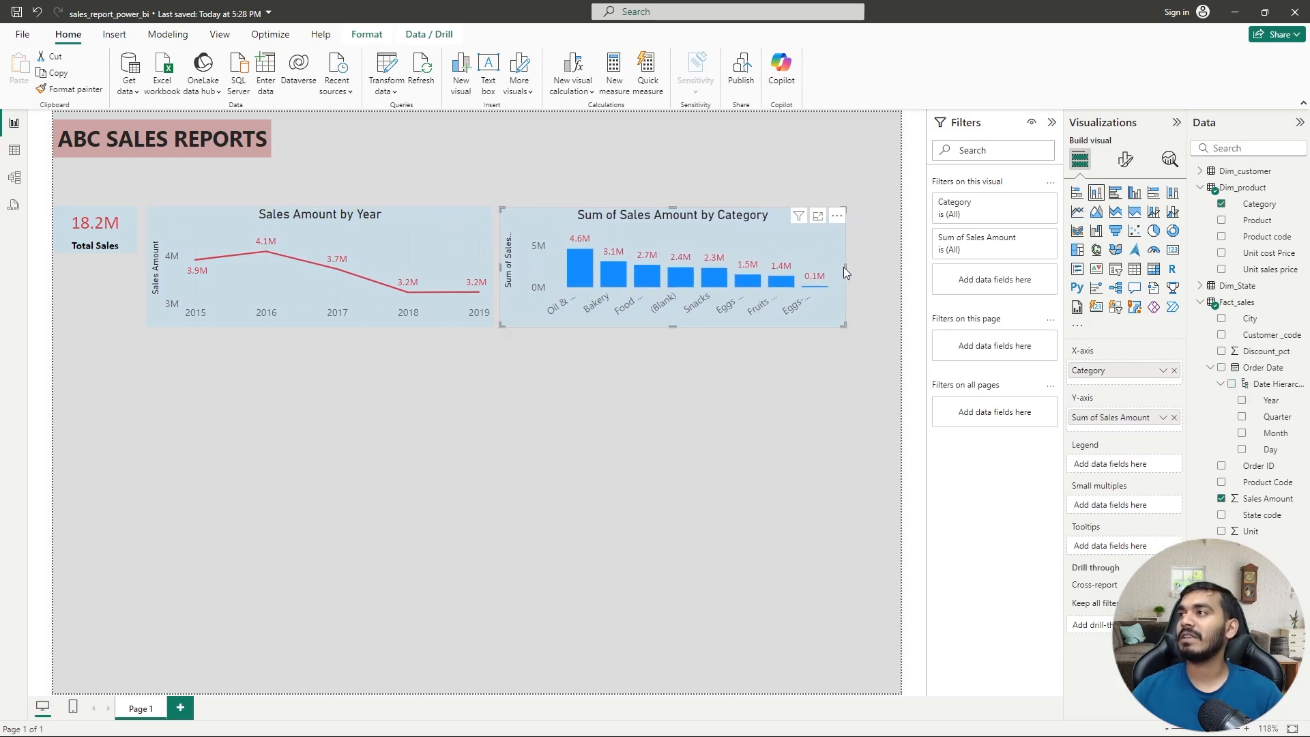
left_click_drag(846, 268, 892, 269)
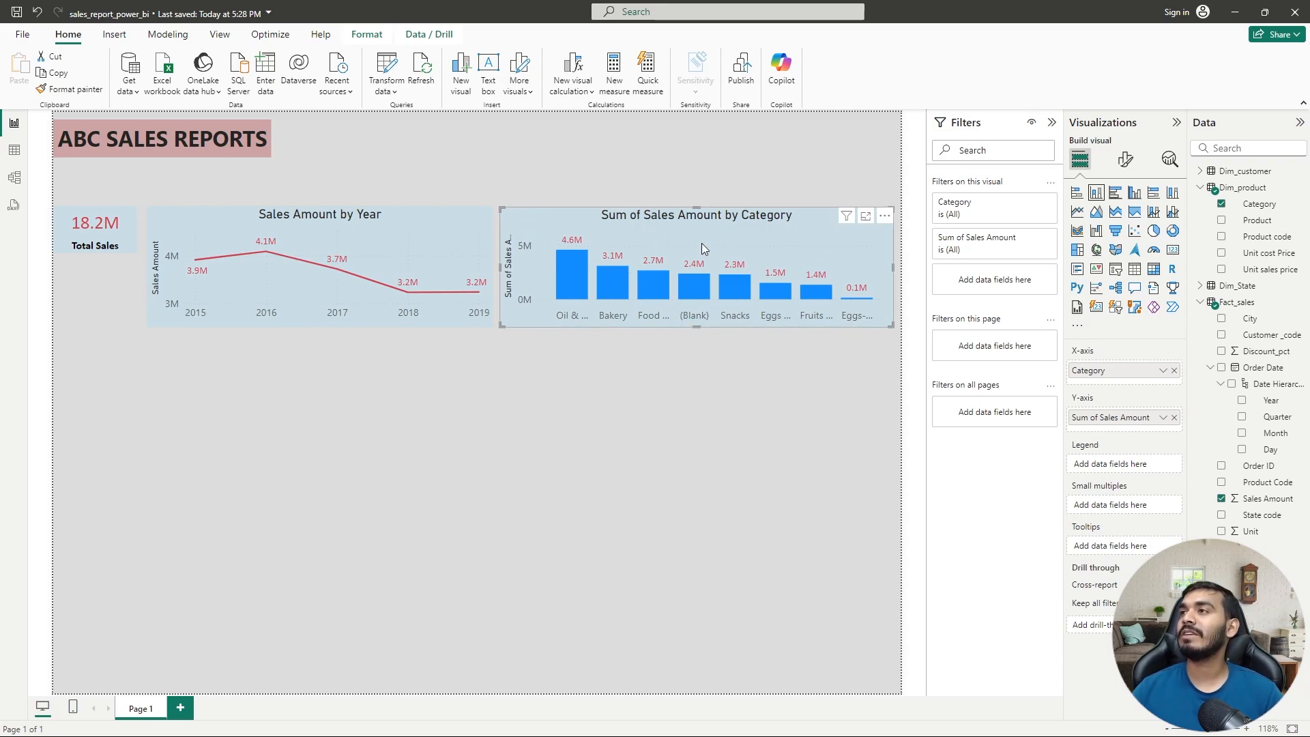
- Rename the column chart's Y-axis field as Sales Amount
double_click(1103, 417)
key("BackSpace")
key("BackSpace")
key("BackSpace")
key("BackSpace")
key("BackSpace")
key("BackSpace")
key("BackSpace")
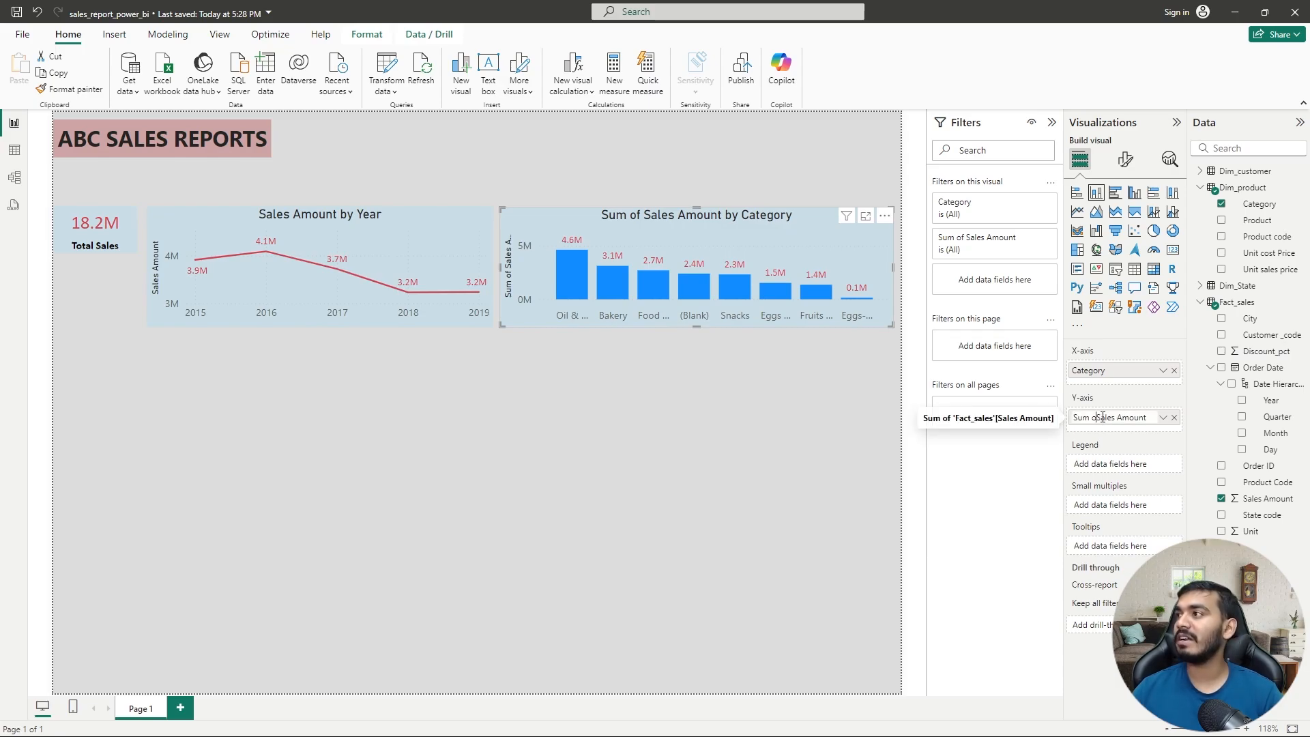
key("Return")
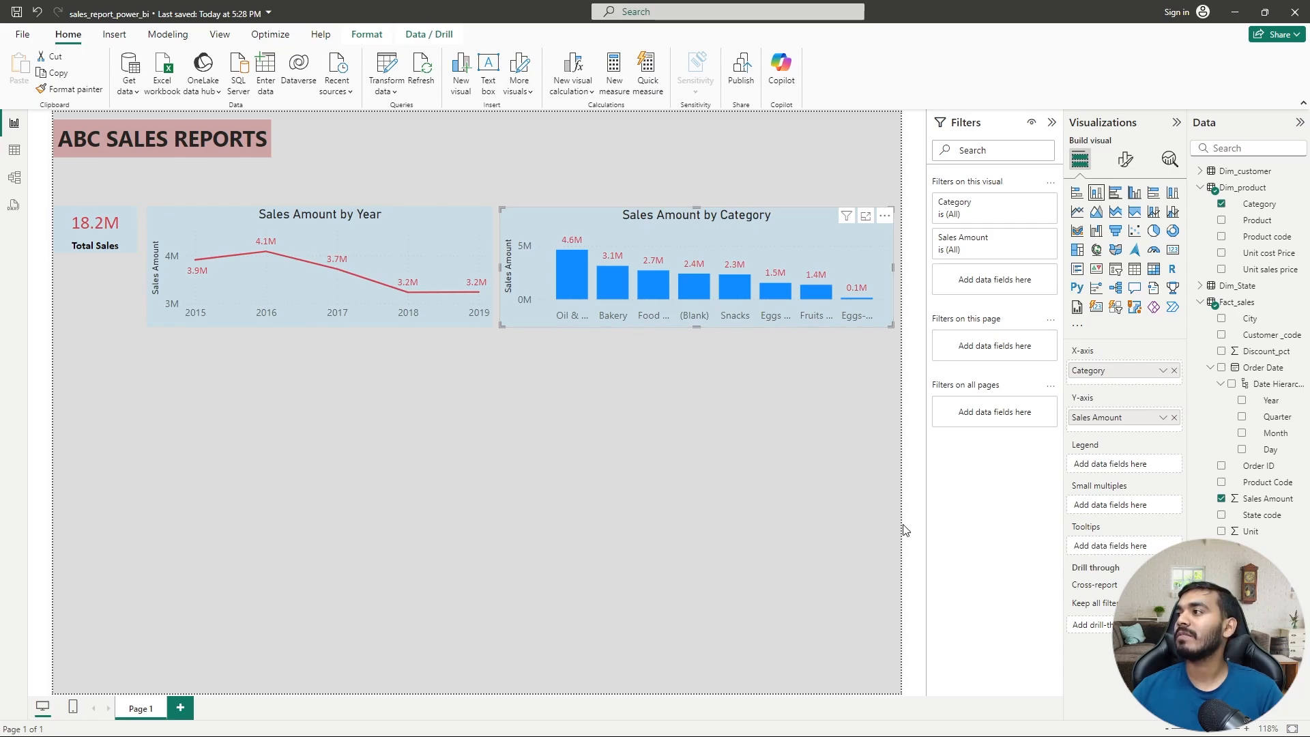
- Open the category chart's X-axis formatting options and review the axis title settings
left_click(1125, 164)
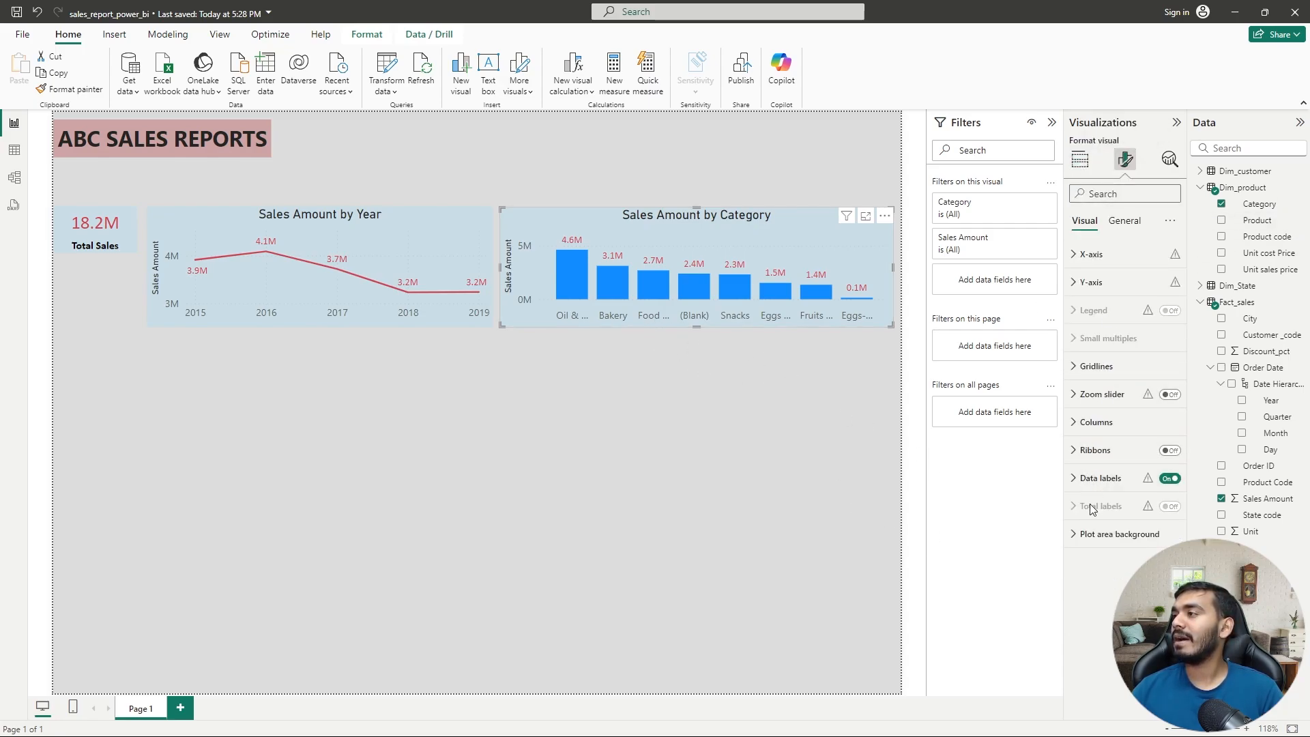
left_click(1092, 253)
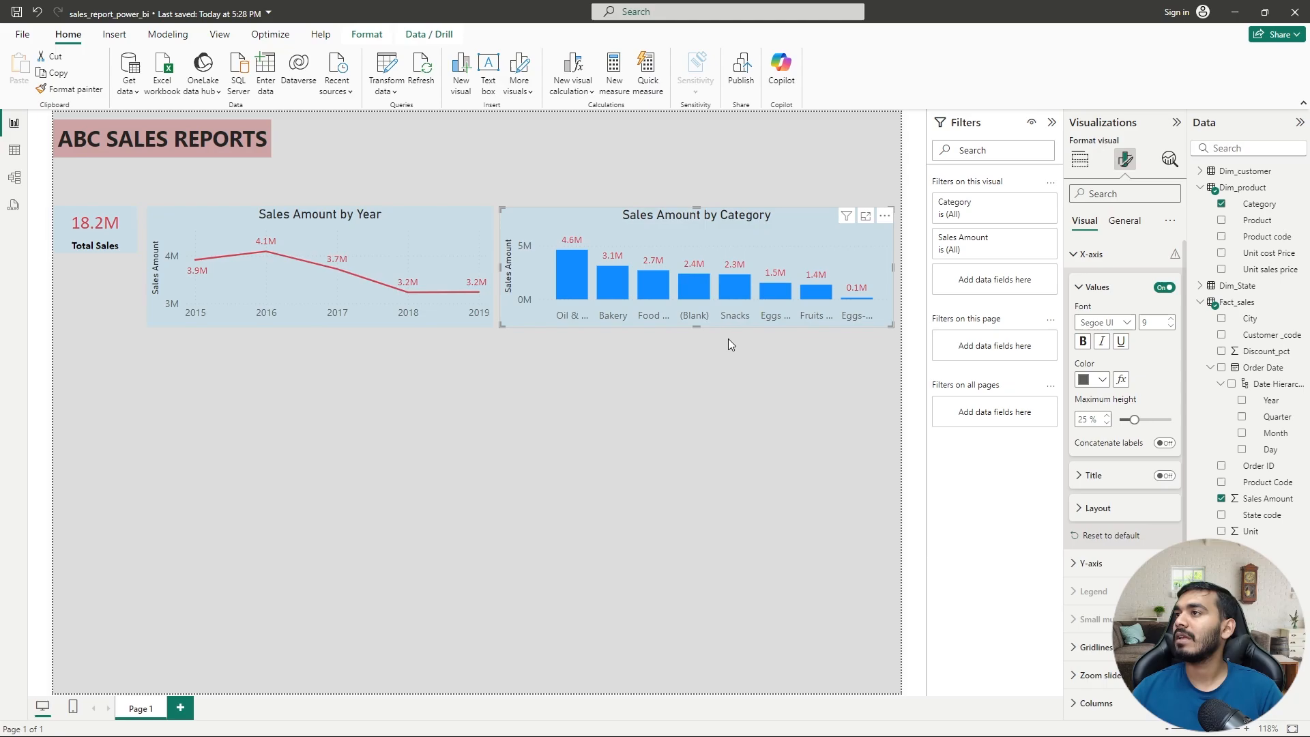
mouse_move(695, 325)
left_mouse_down()
mouse_move(695, 343)
mouse_move(695, 324)
left_mouse_up()
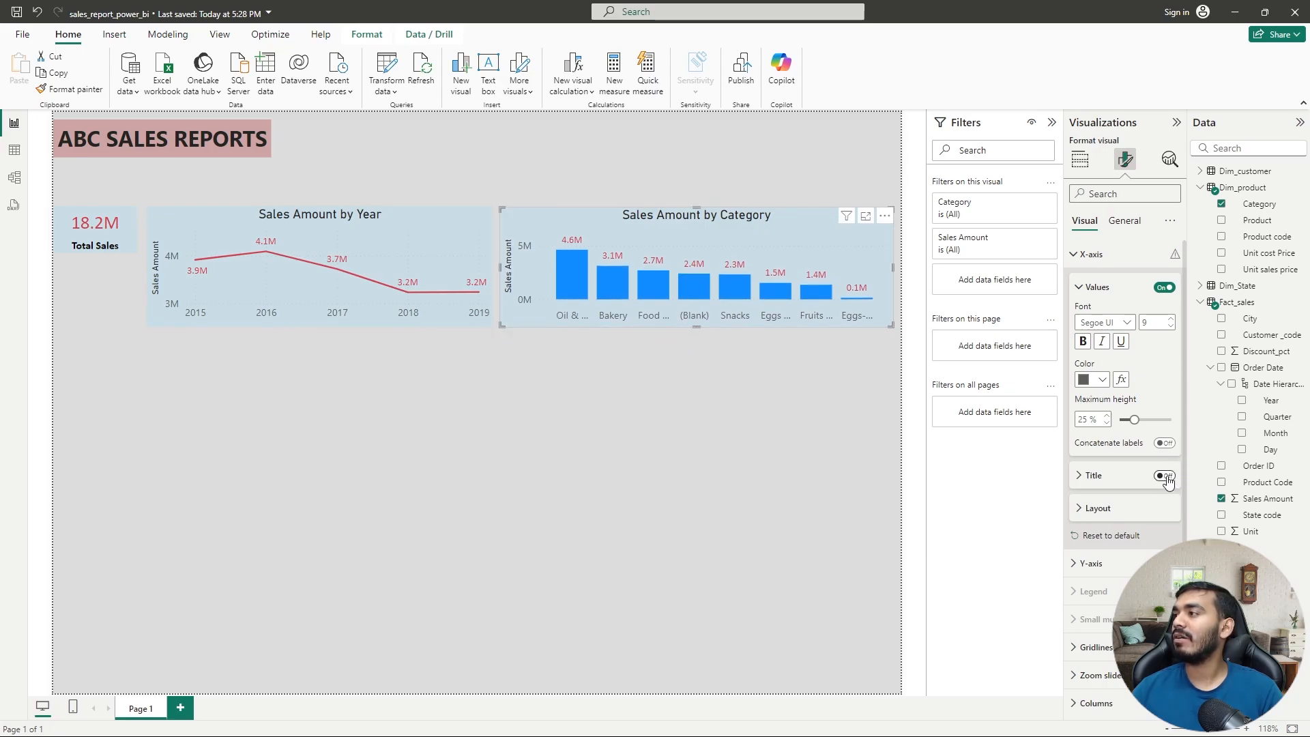
left_click(1079, 477)
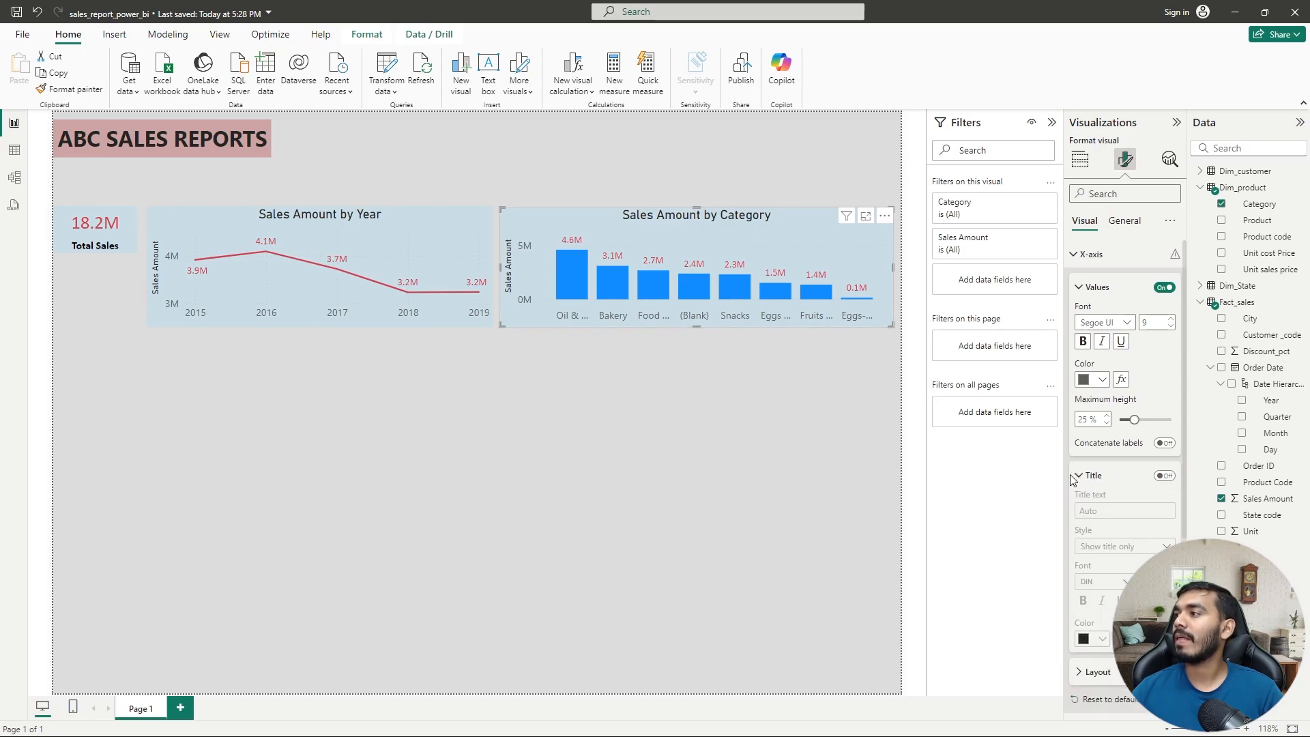
left_click(1078, 476)
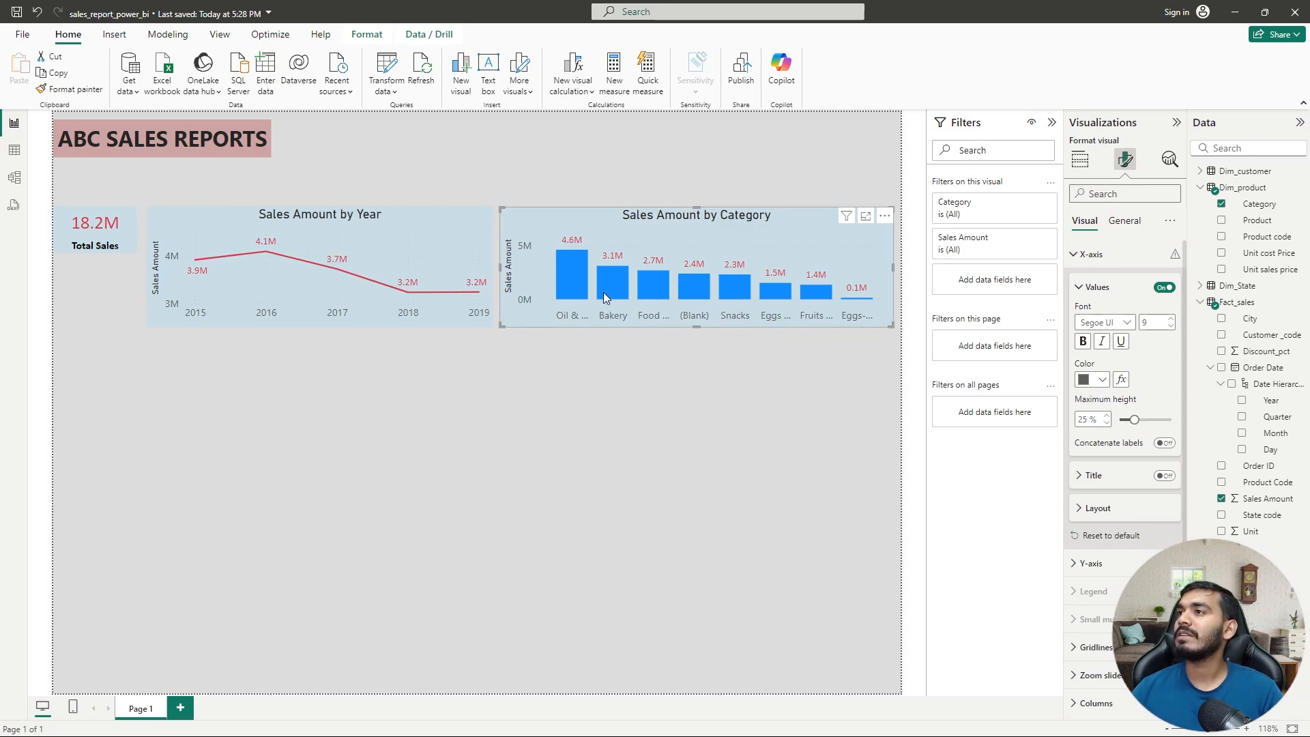
- Move the category chart beneath the year chart, resize it to a wide, low shape, and turn off its X-axis title
left_click_drag(602, 217, 240, 372)
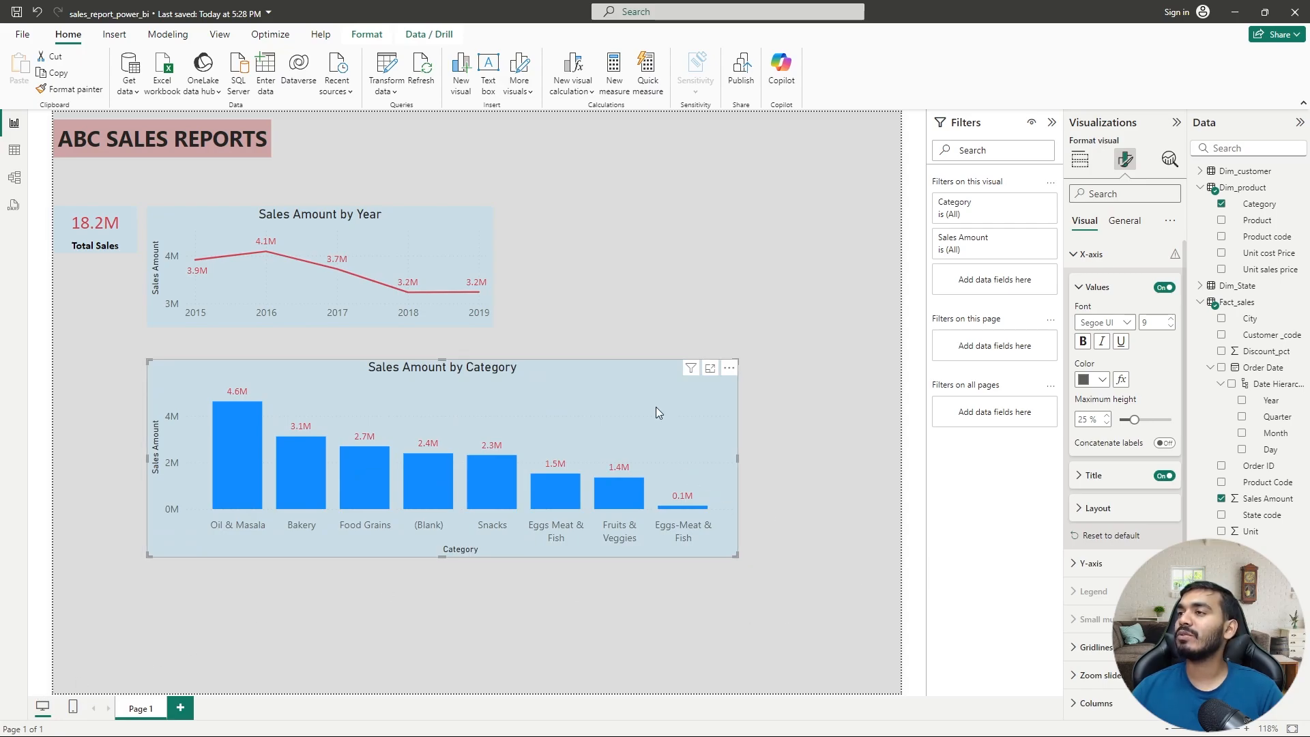
left_click_drag(737, 459, 611, 449)
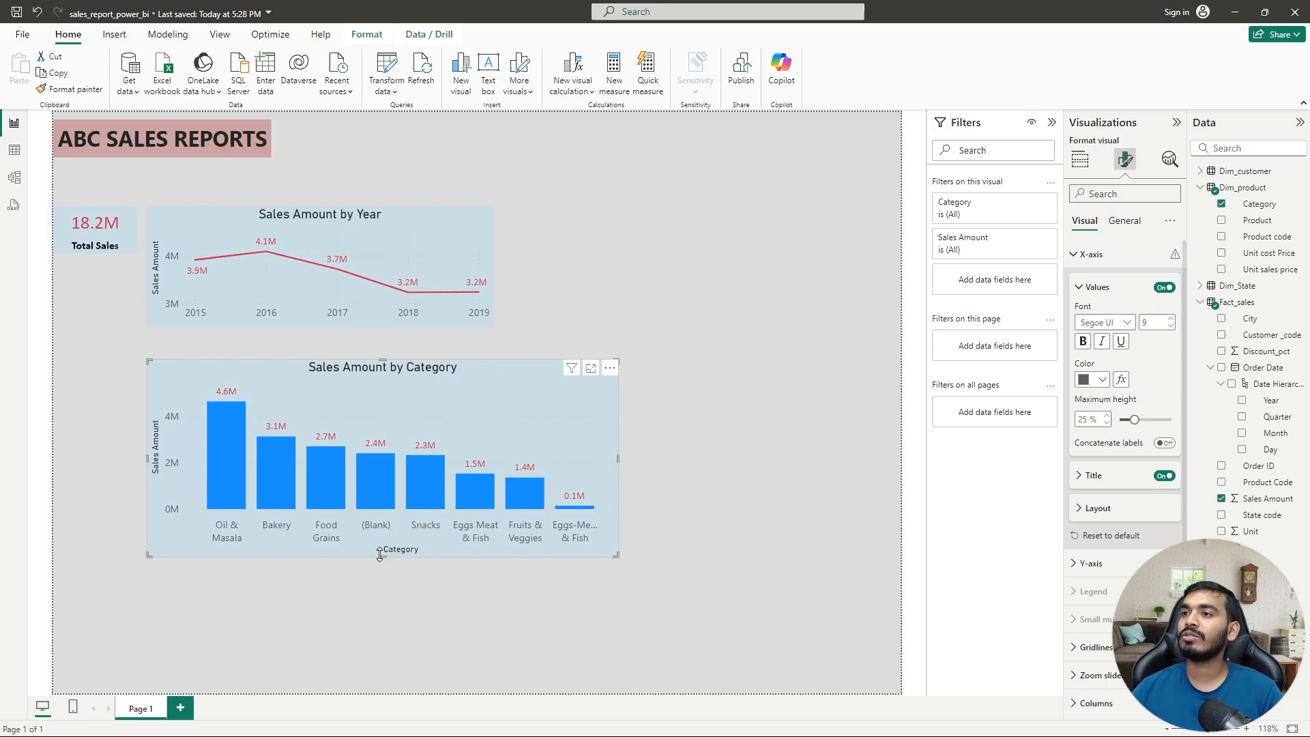
left_click_drag(375, 551, 389, 490)
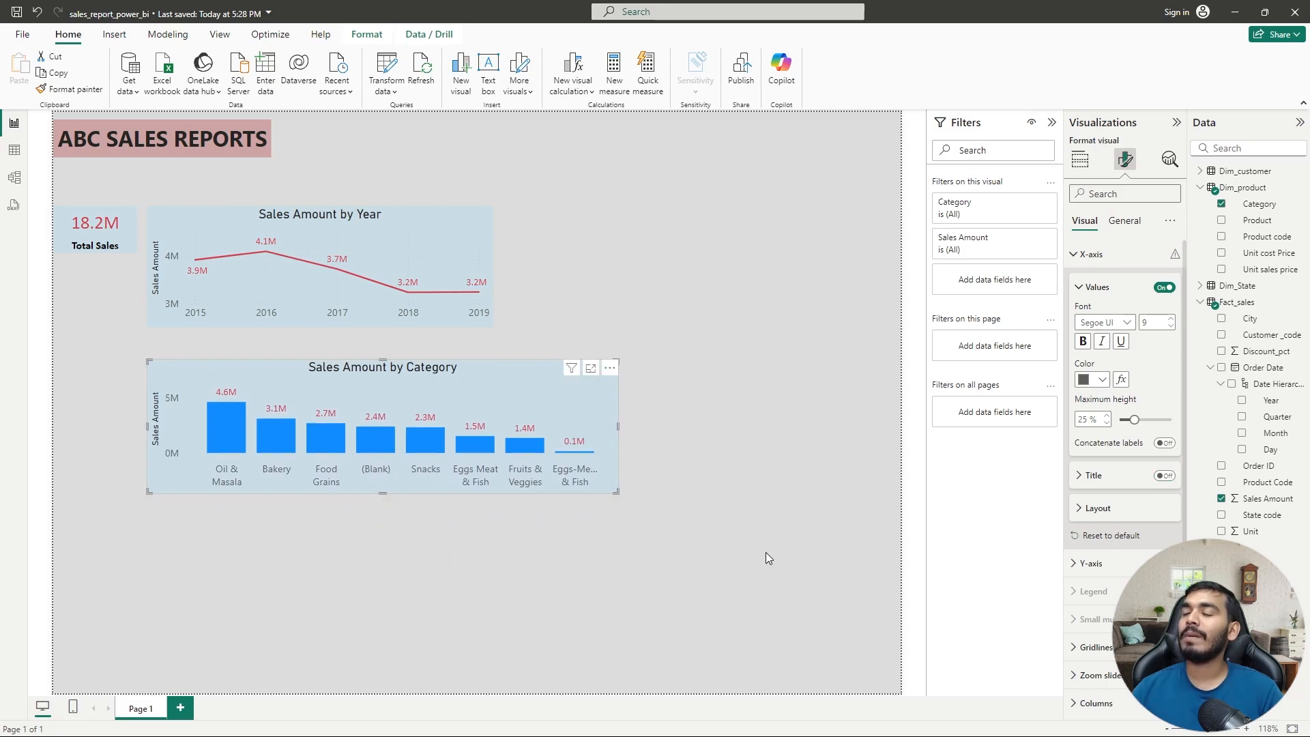
left_click(1165, 476)
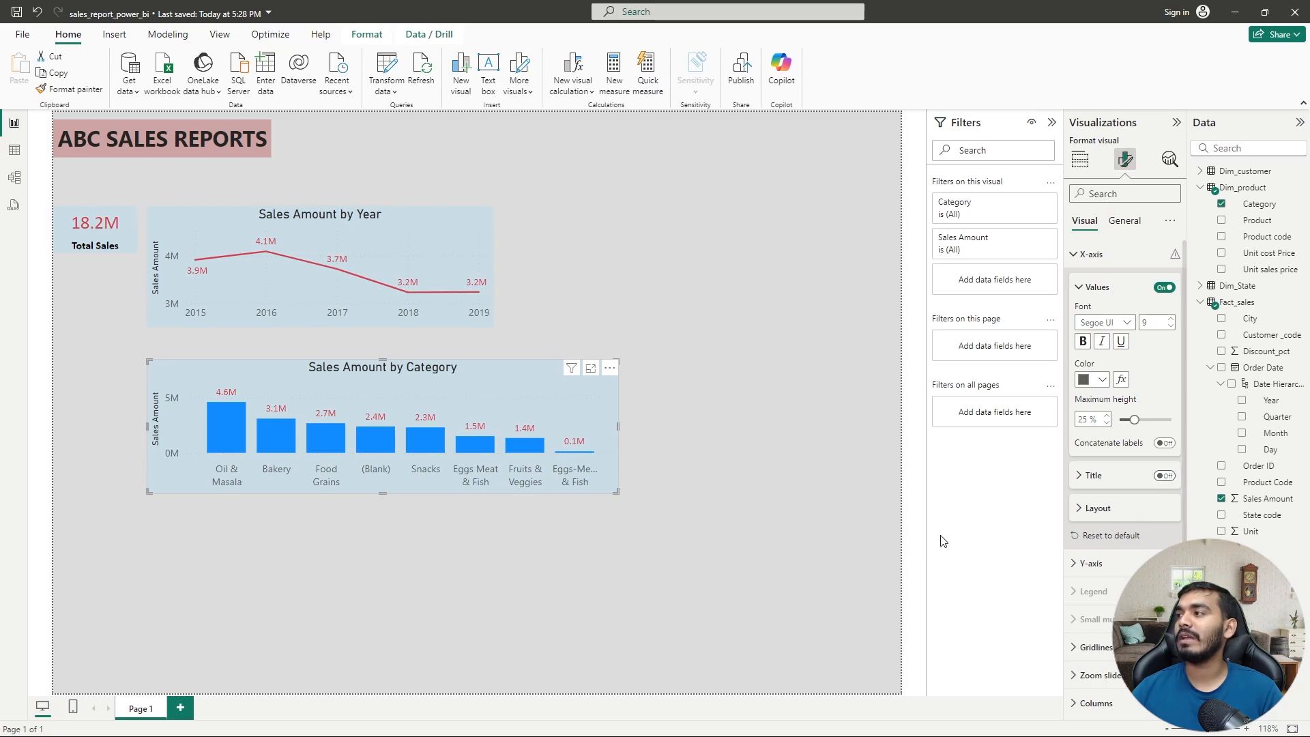
left_click_drag(612, 490, 658, 552)
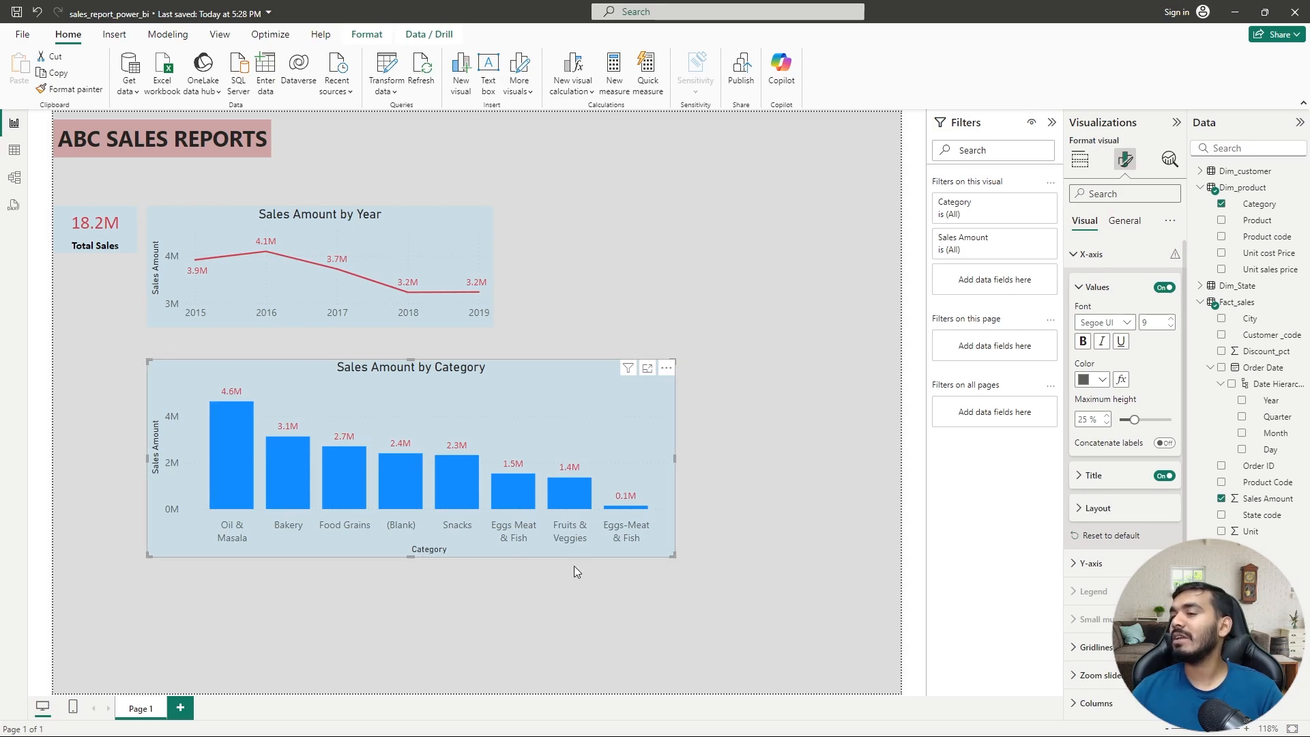
left_click(1164, 475)
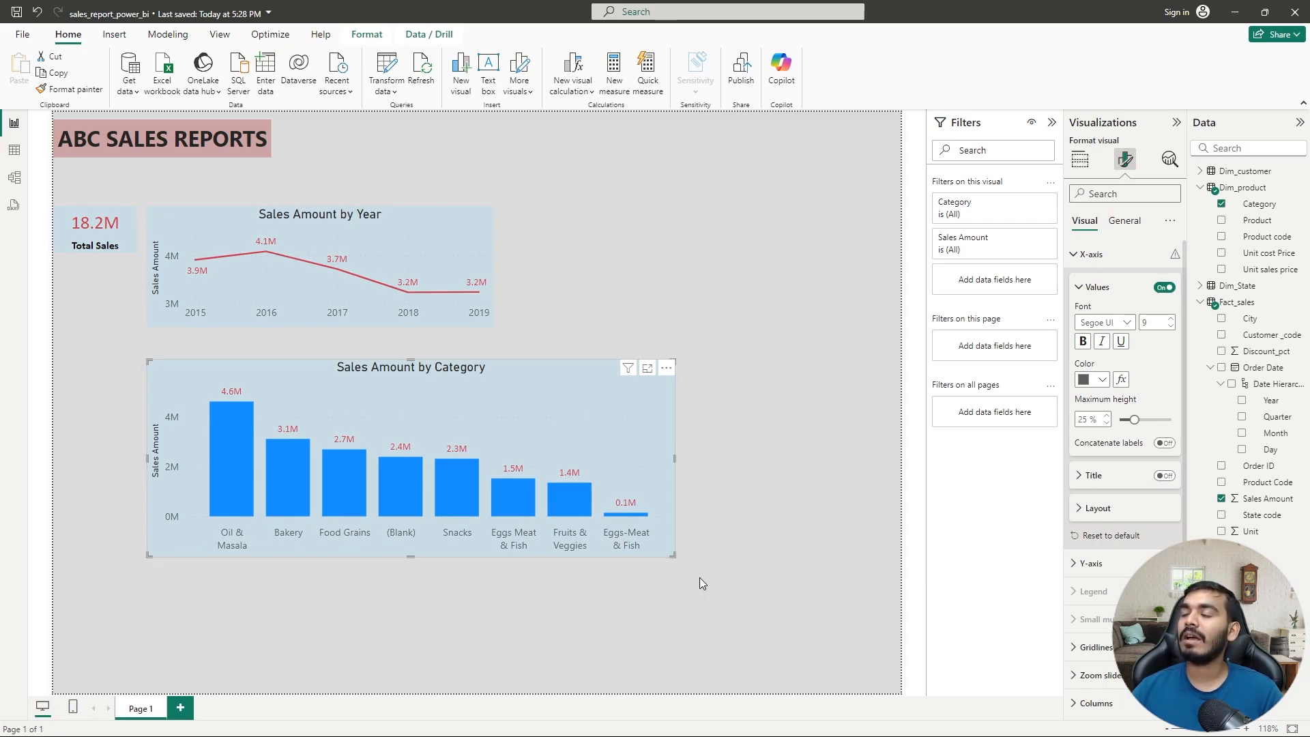
left_click_drag(674, 558, 758, 509)
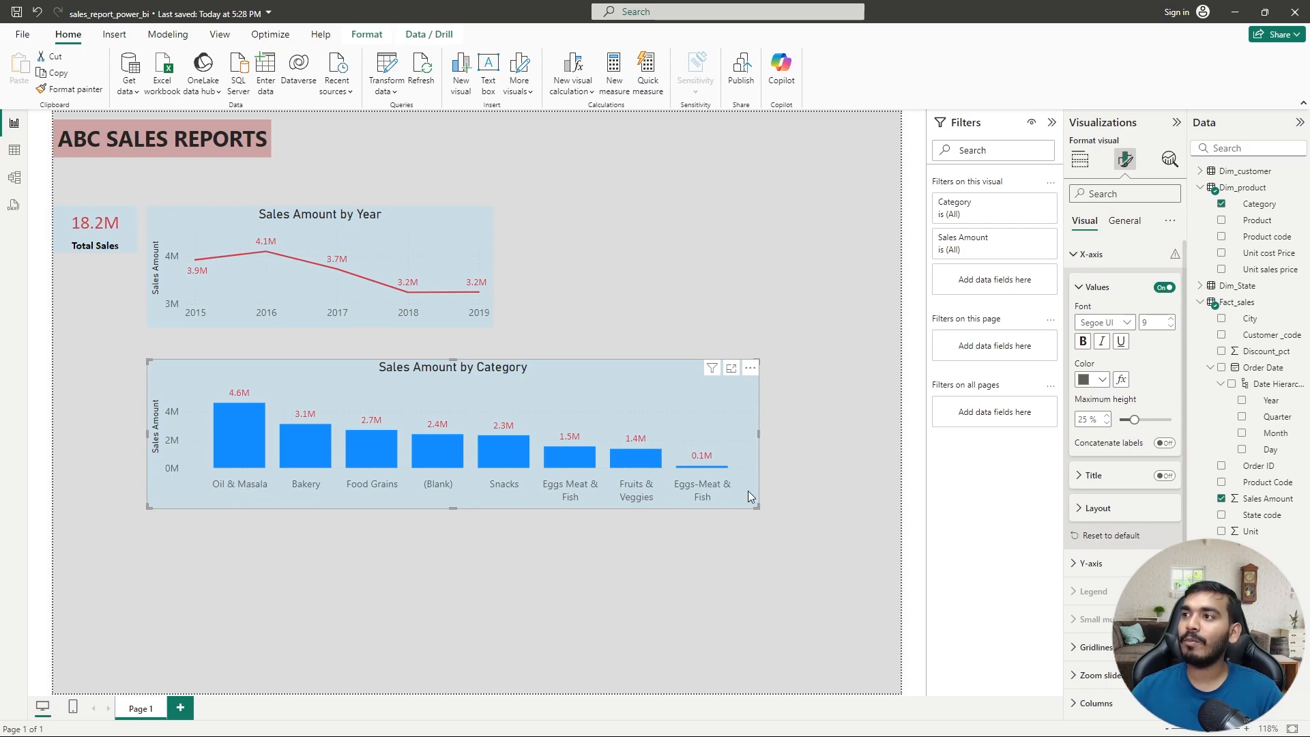
left_click_drag(760, 433, 673, 425)
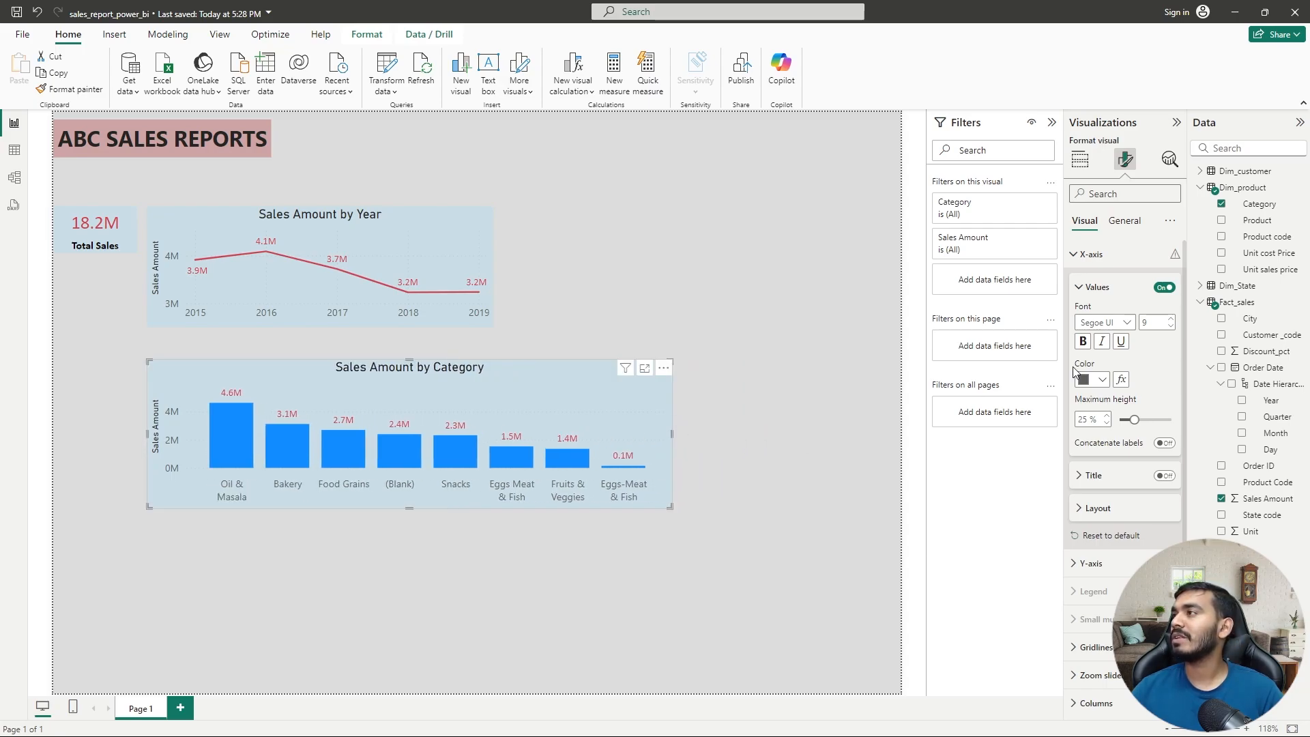
scroll(1125, 512, "down", 3)
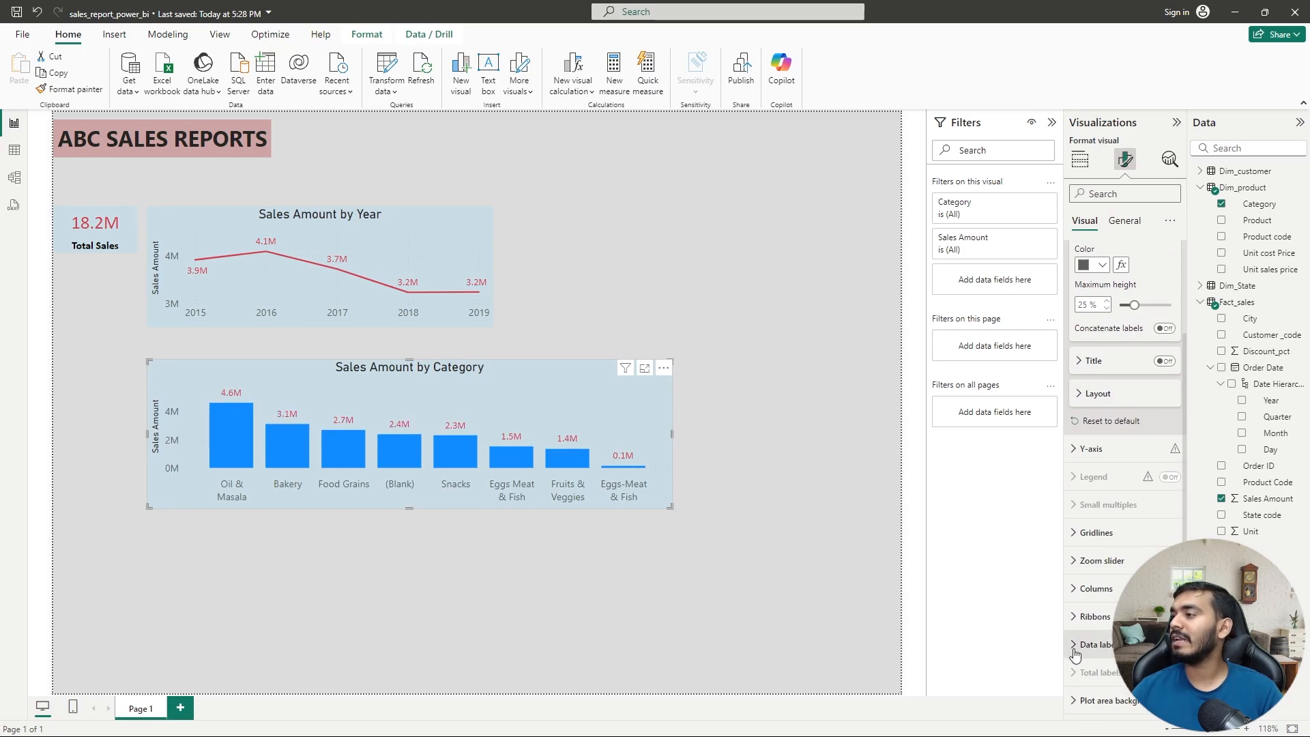
left_click(1094, 588)
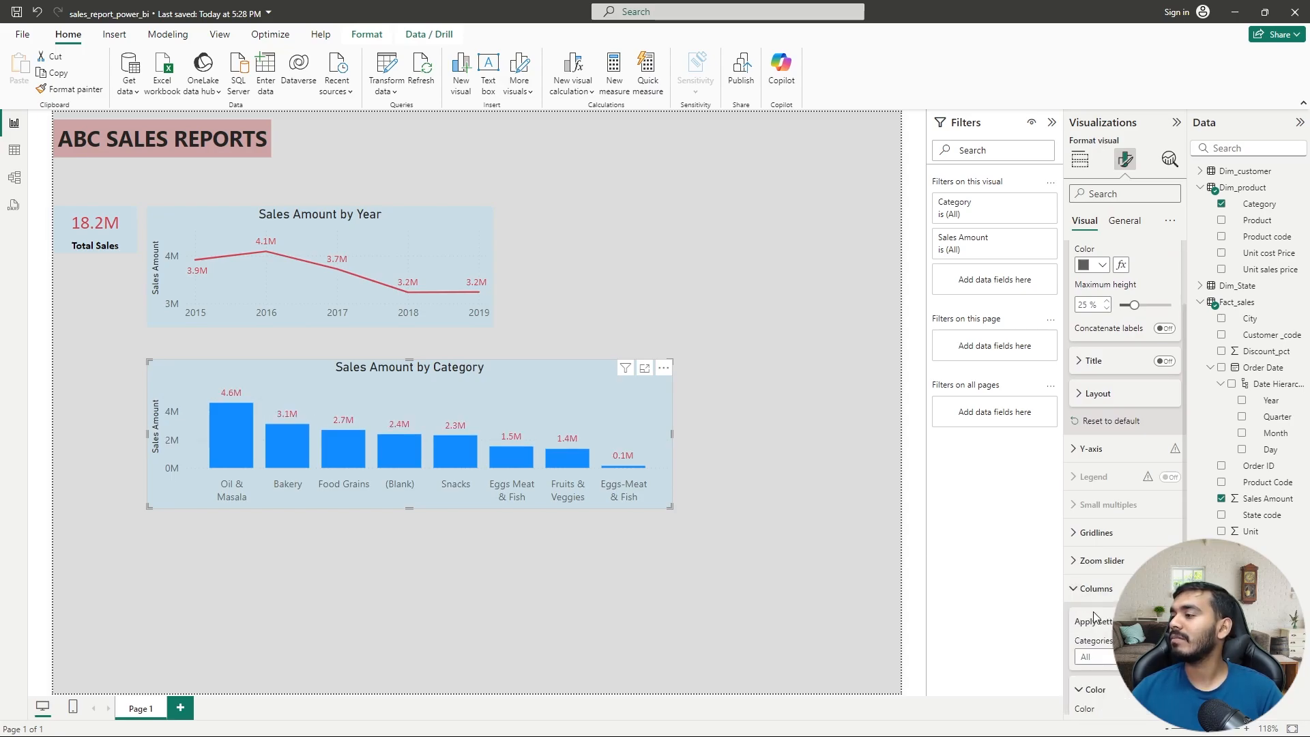
scroll(1095, 613, "down", 3)
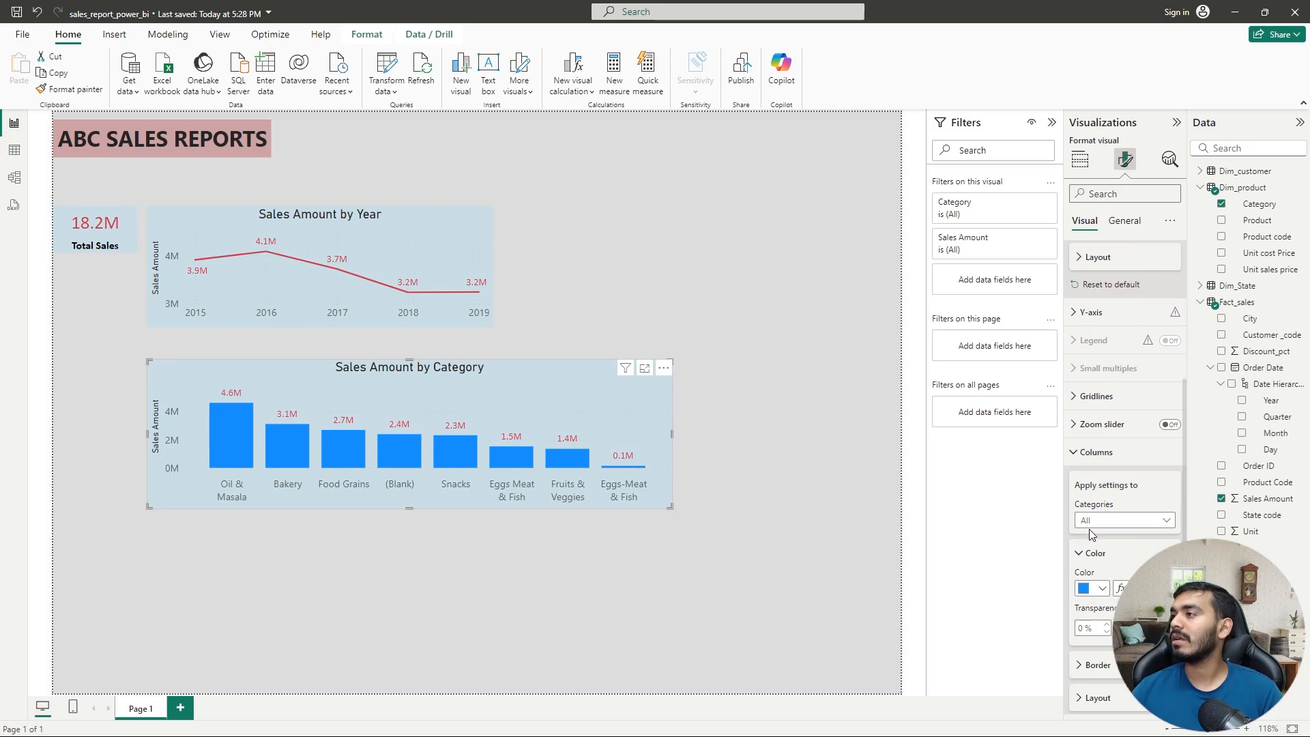
left_click(1094, 452)
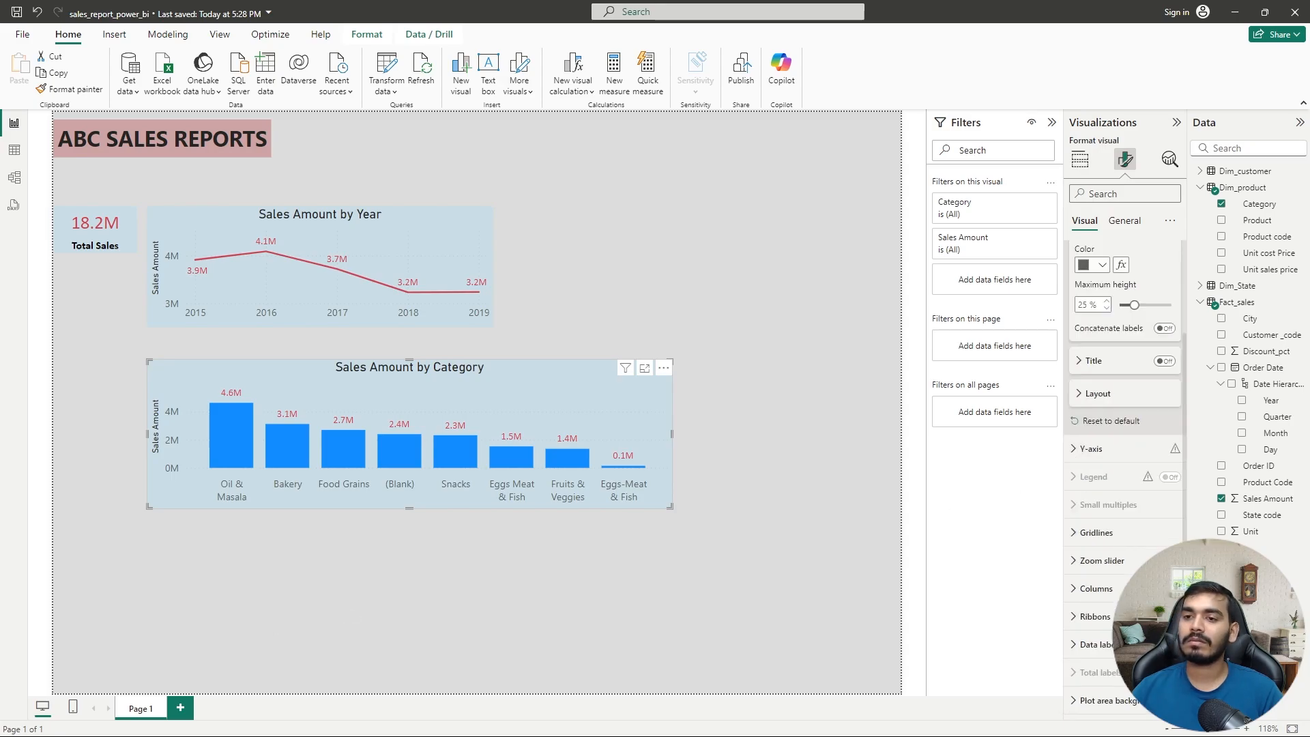
- Try the category chart at several narrower widths and widen it again
left_click_drag(672, 434, 554, 434)
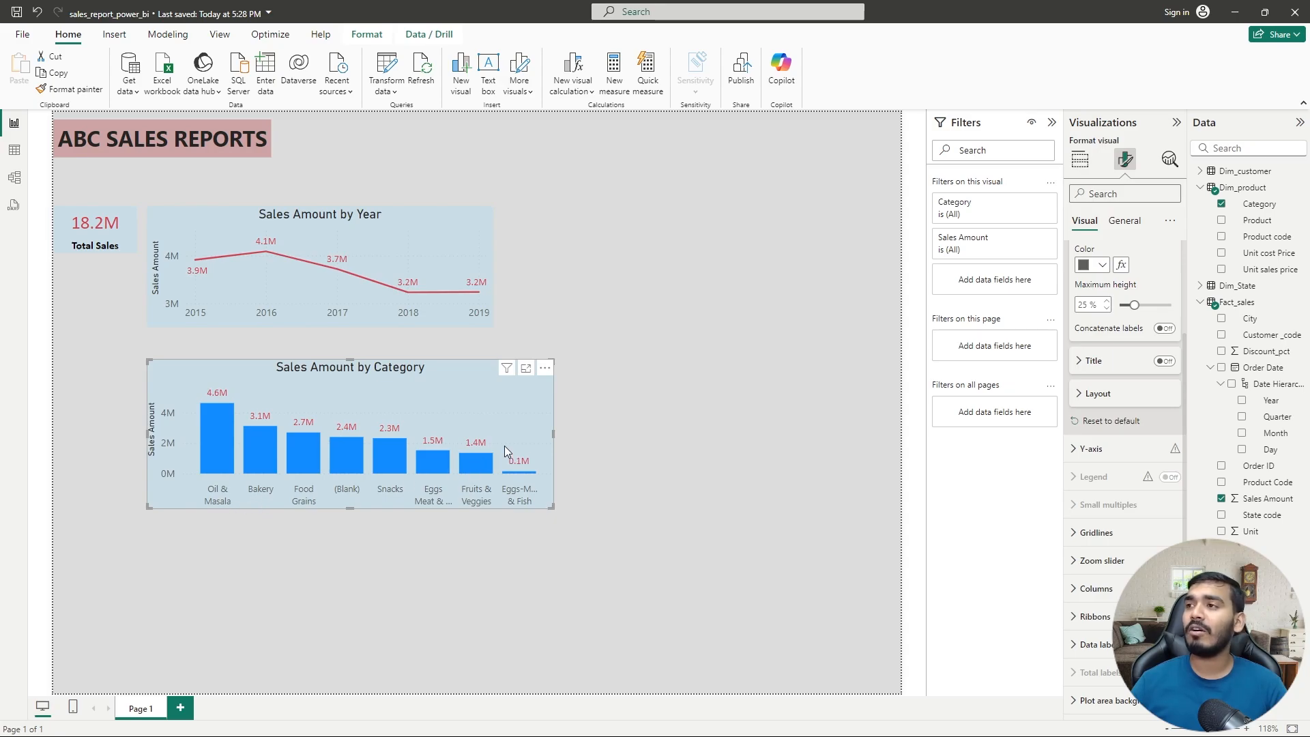
left_click_drag(553, 432, 409, 438)
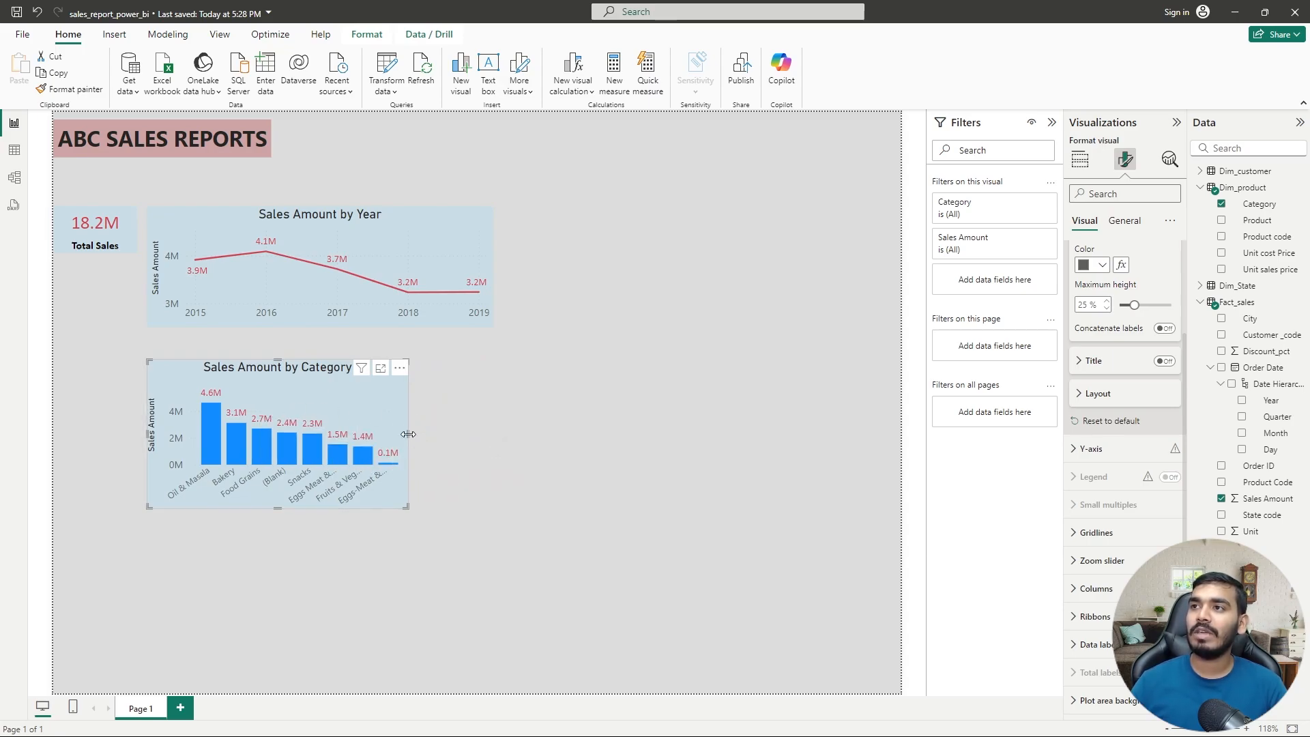
left_click_drag(409, 435, 367, 435)
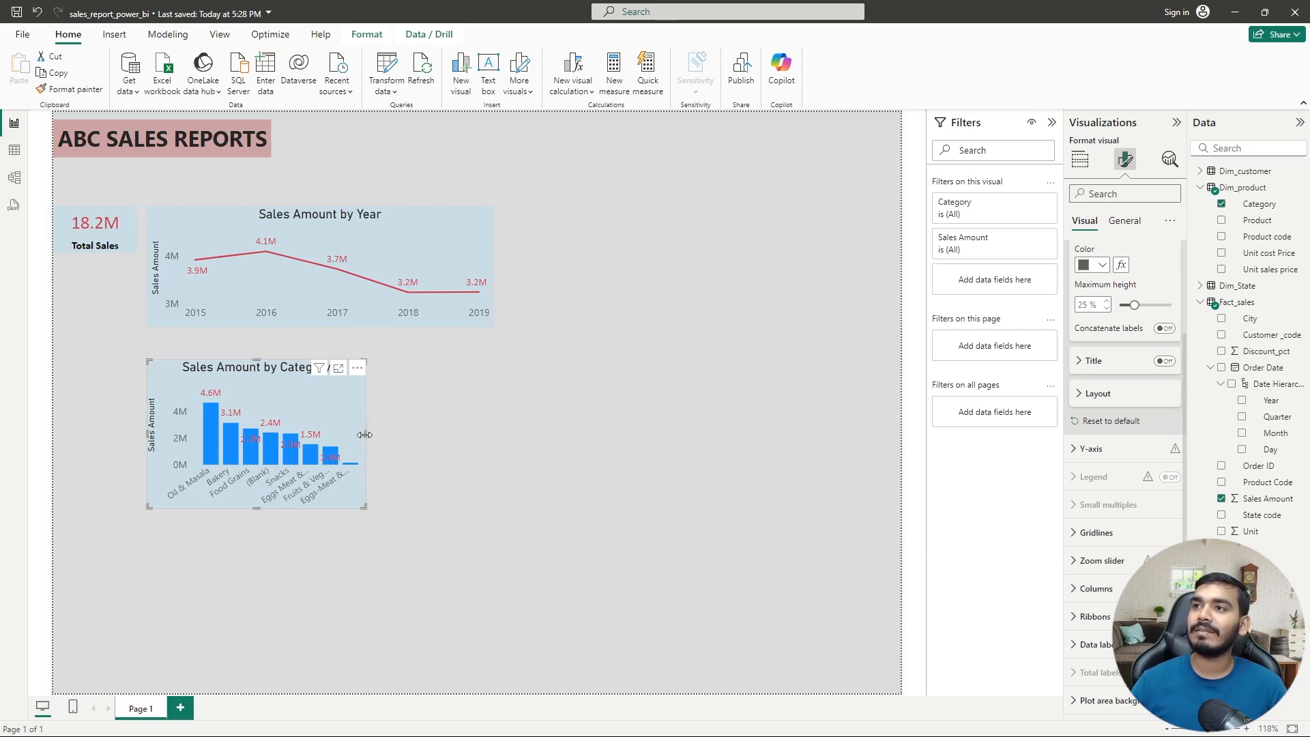
left_click_drag(366, 434, 598, 434)
- Move the category chart back beside the year chart, trim its overlapping edge, and extend the year chart's height to match
left_click_drag(174, 366, 567, 209)
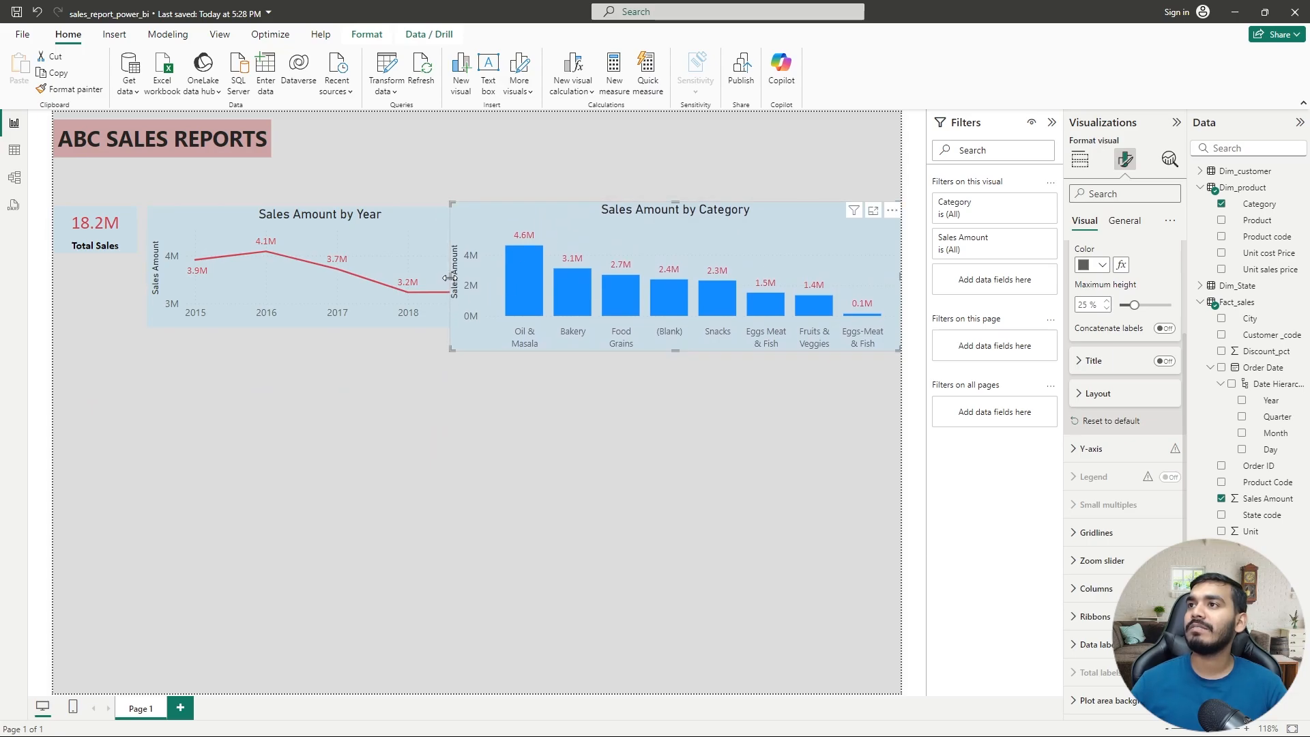
left_click_drag(448, 277, 502, 281)
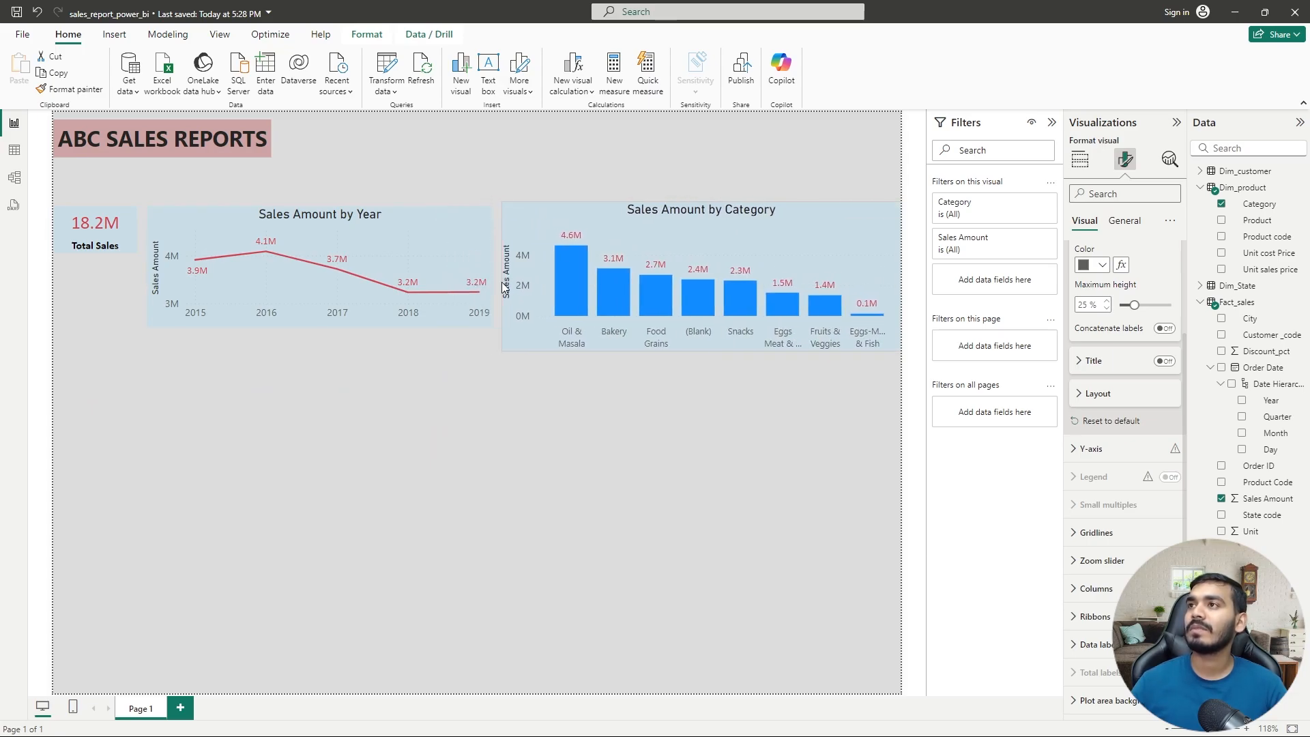
left_click(439, 325)
left_click_drag(319, 328, 318, 350)
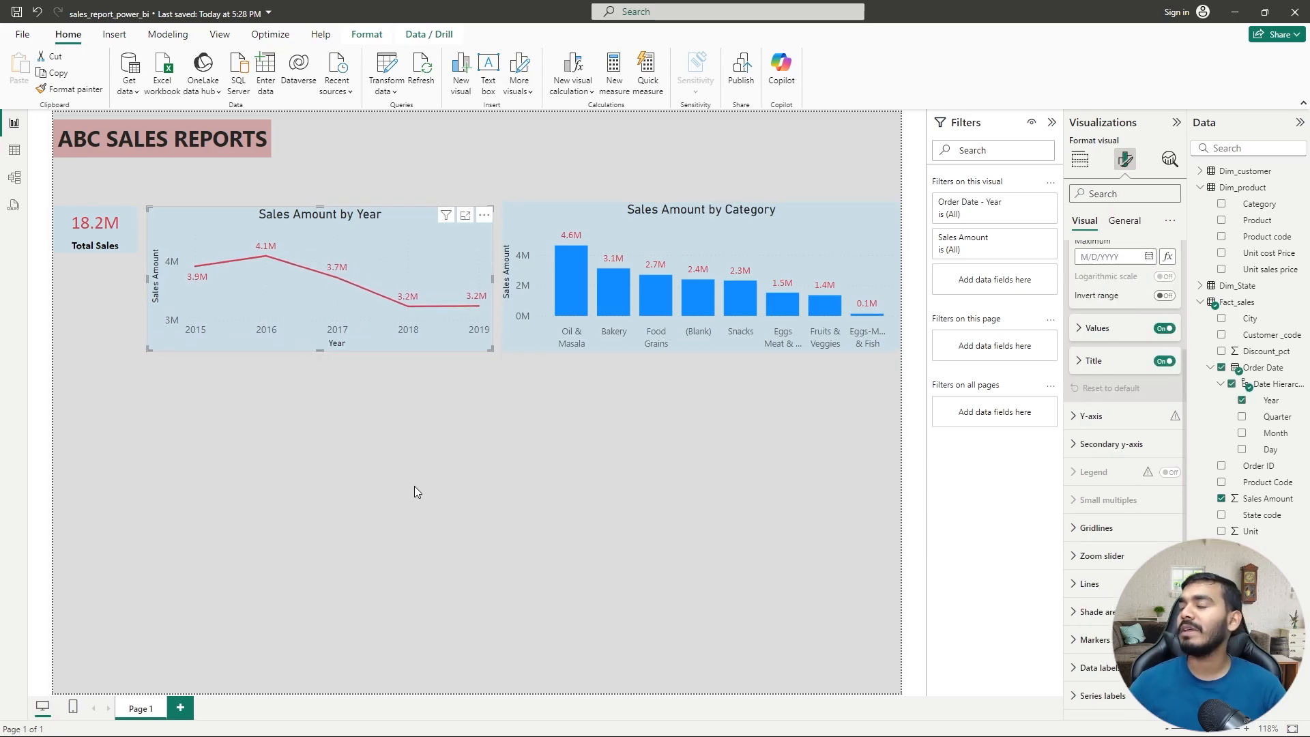
- Set the category chart's column colour to the recently used light blue (#CADDE6)
left_click(595, 207)
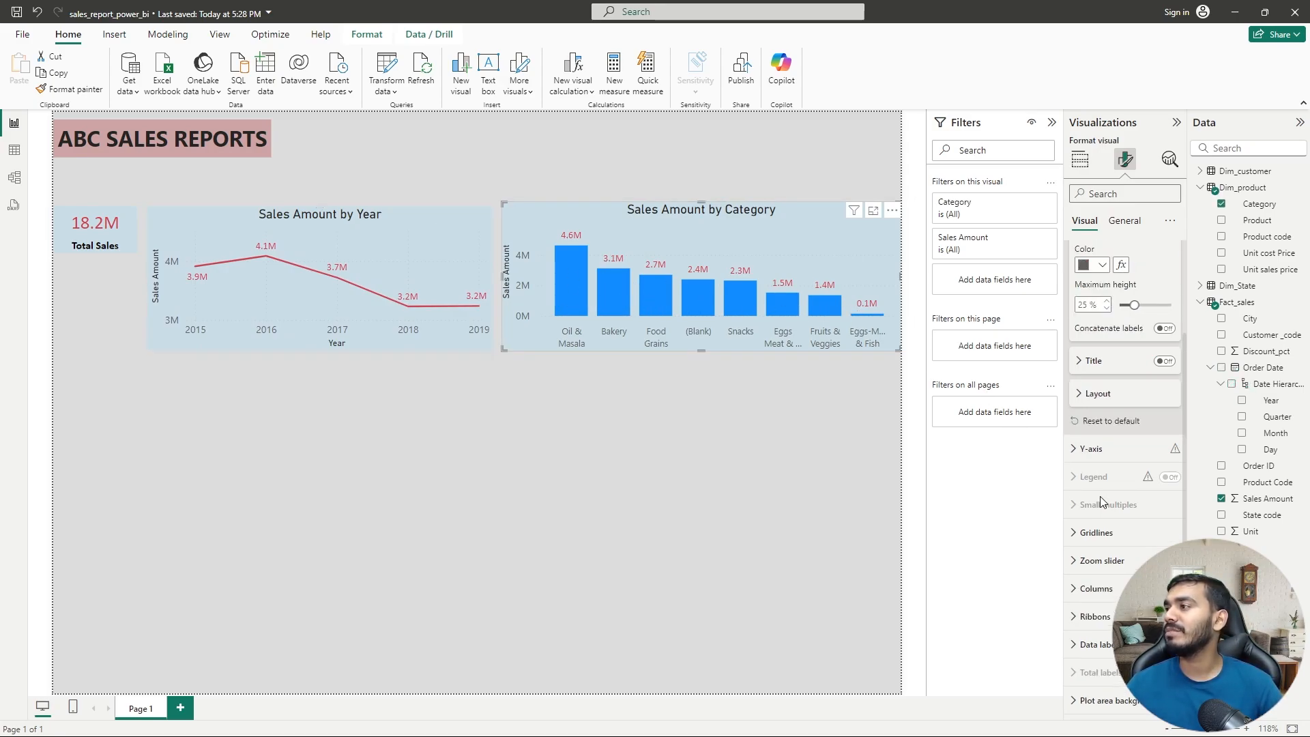
scroll(1092, 295, "up", 2)
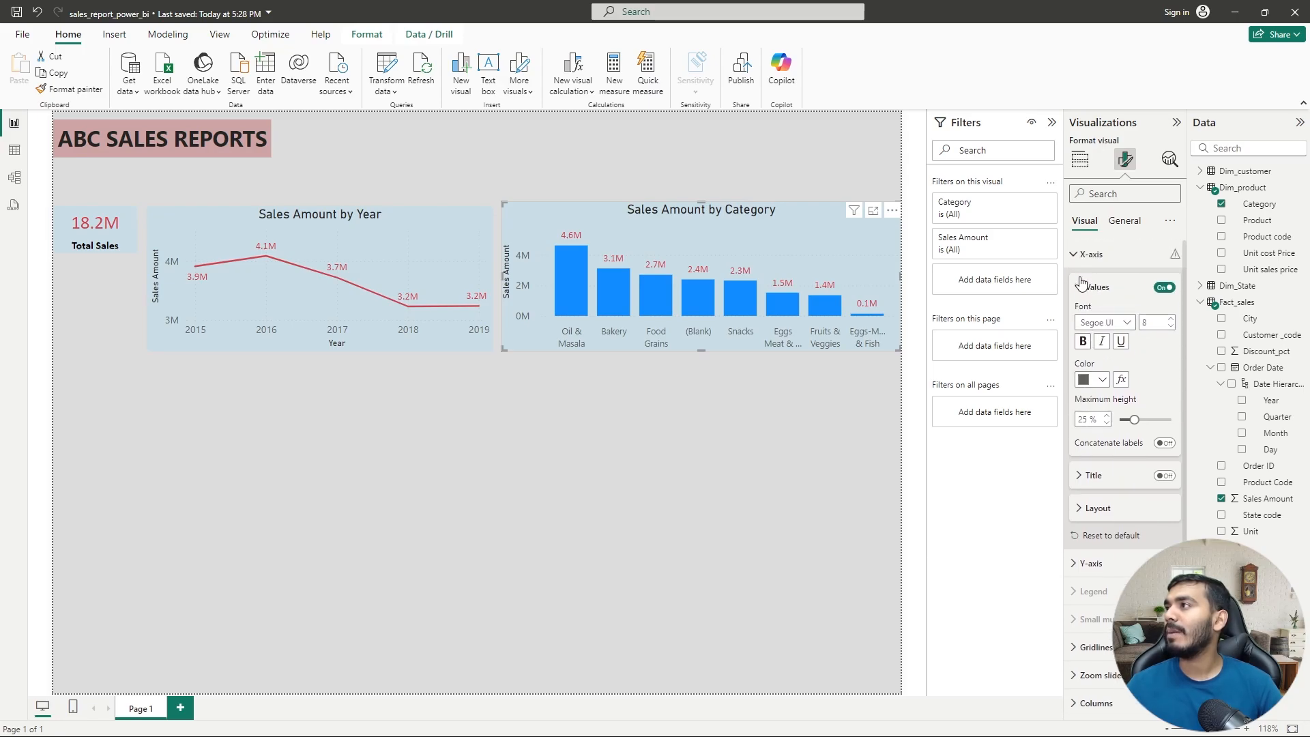
left_click(1089, 256)
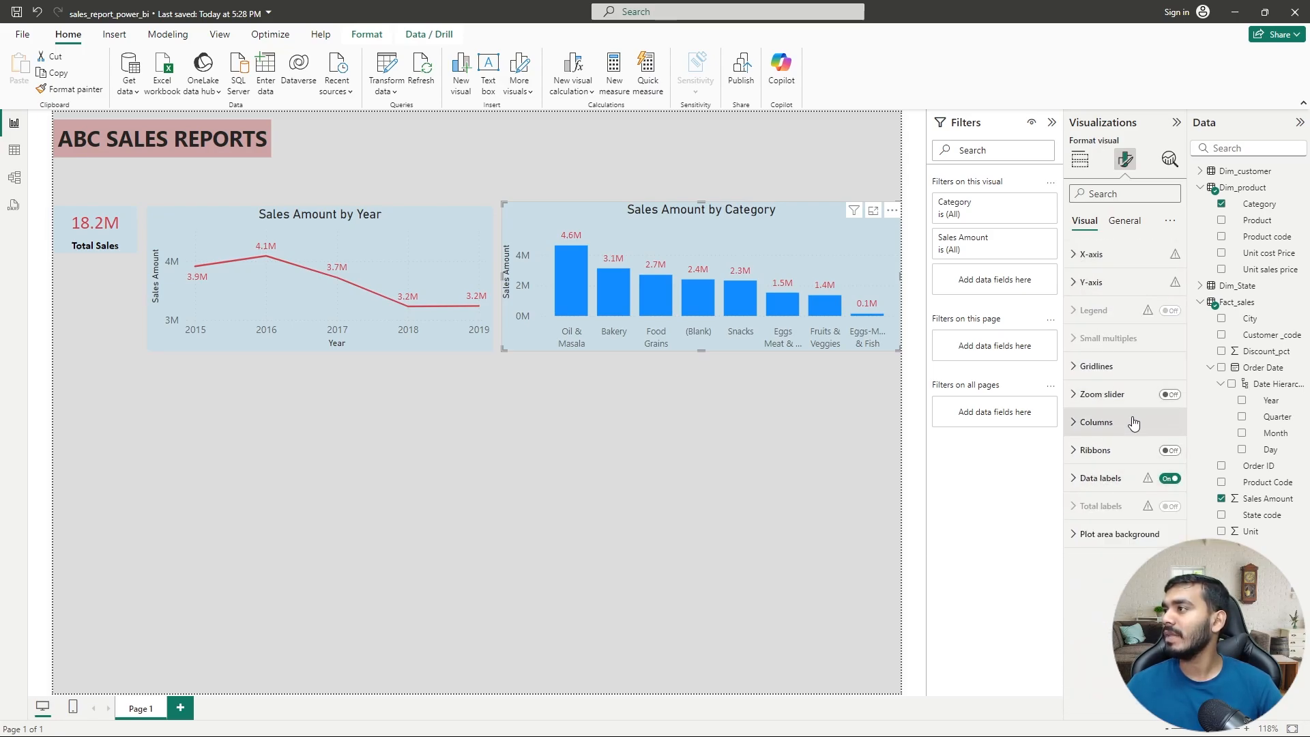
left_click(1095, 429)
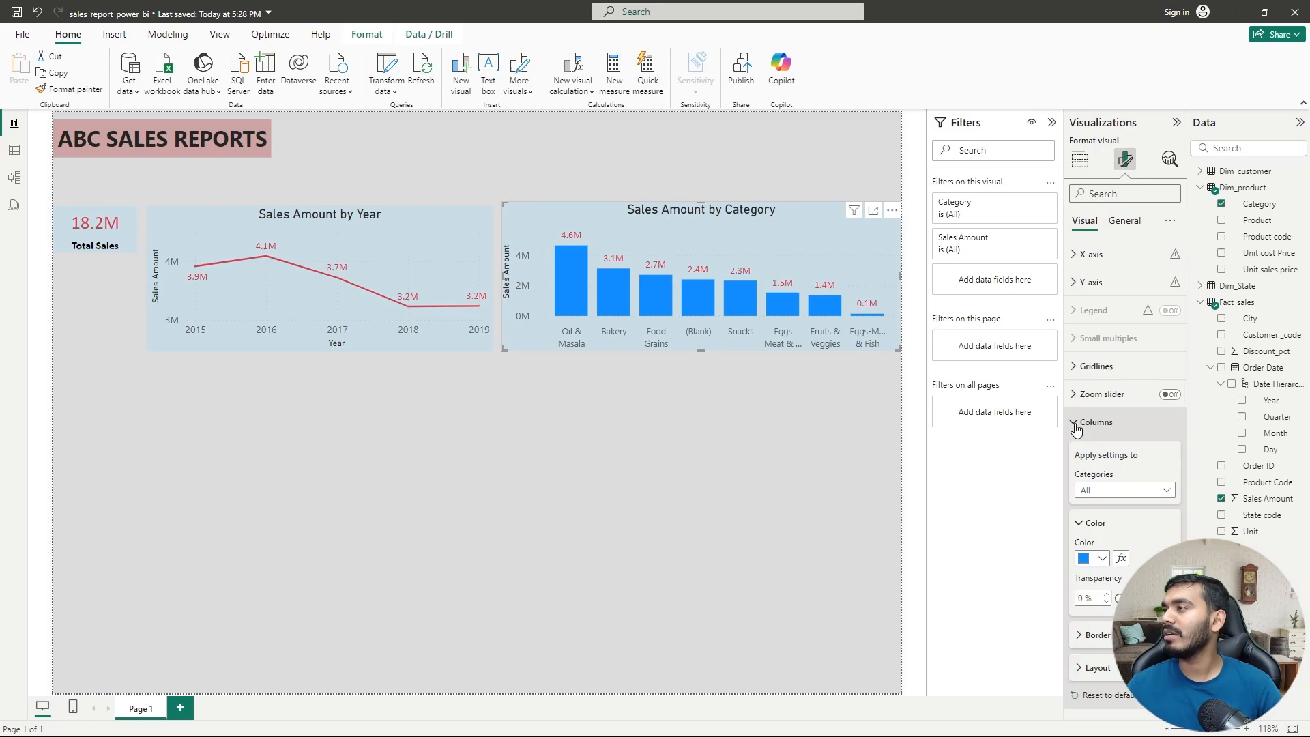
left_click(1091, 559)
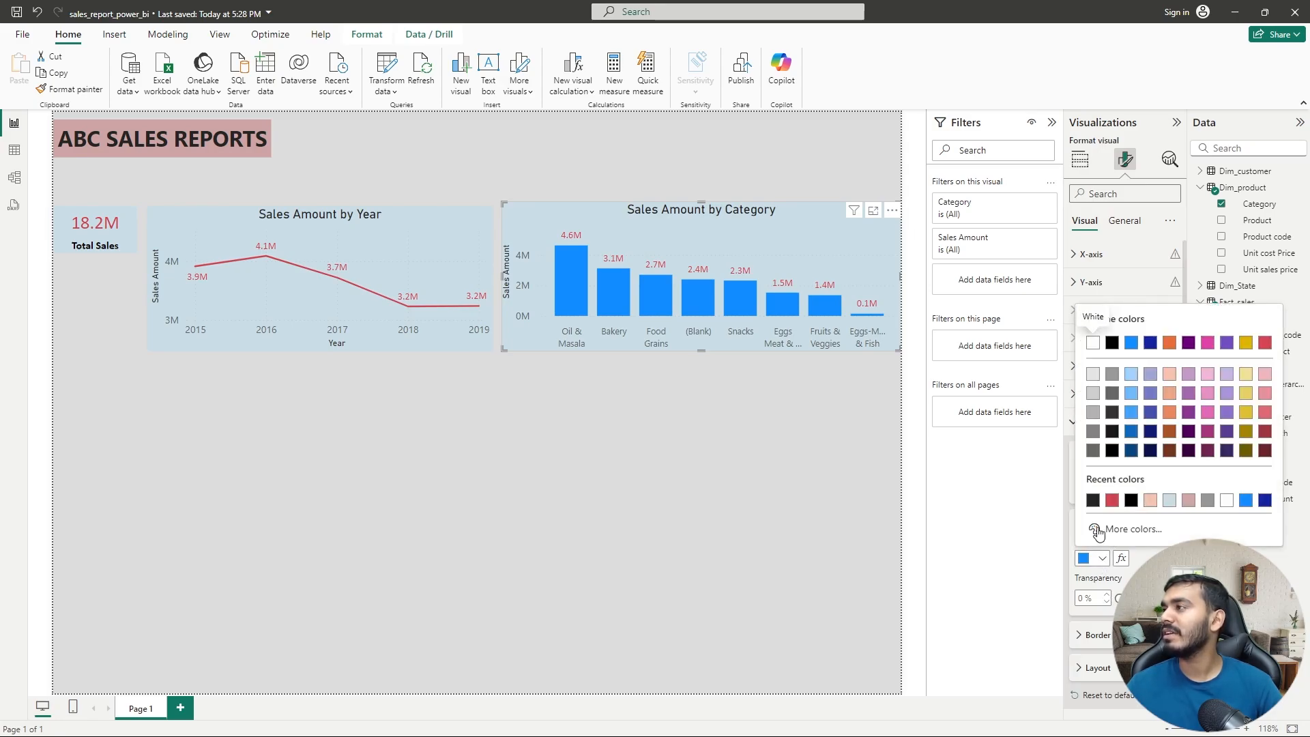
left_click(1165, 504)
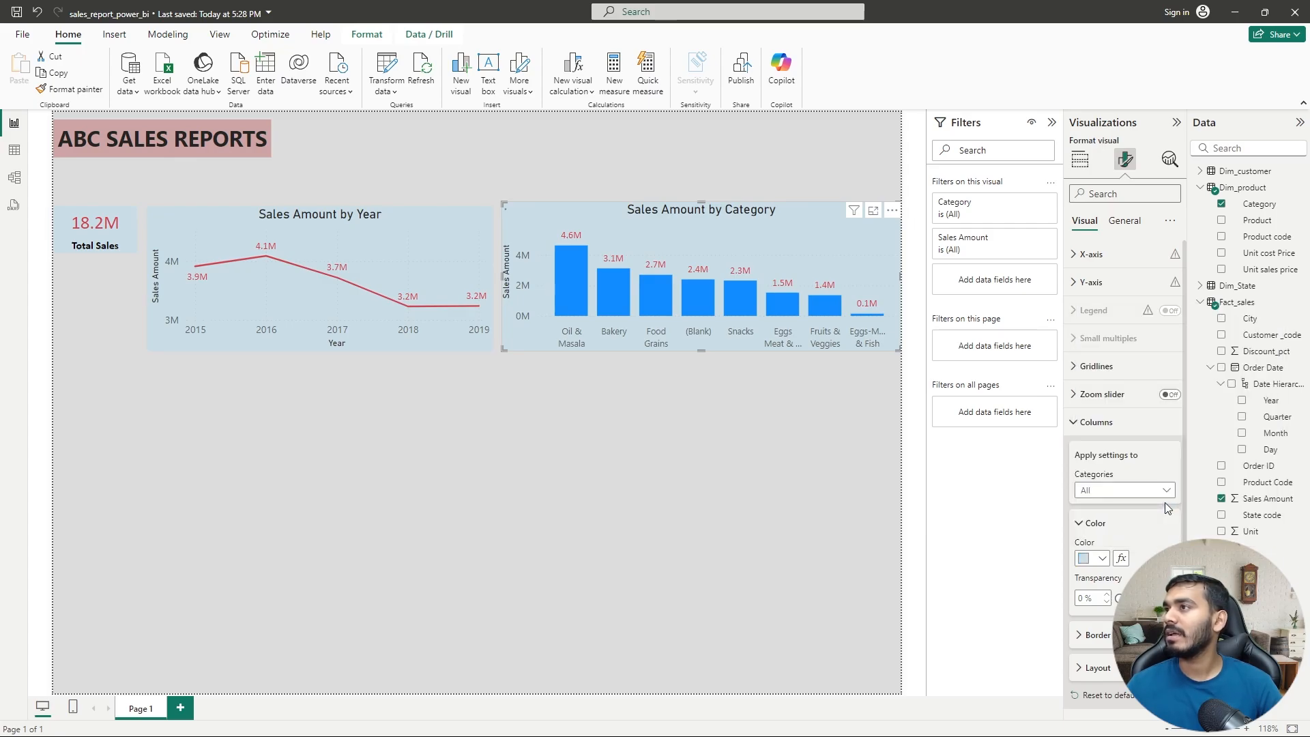
- Set the category chart's columns to a custom very dark green, #232E1E
left_click(1103, 557)
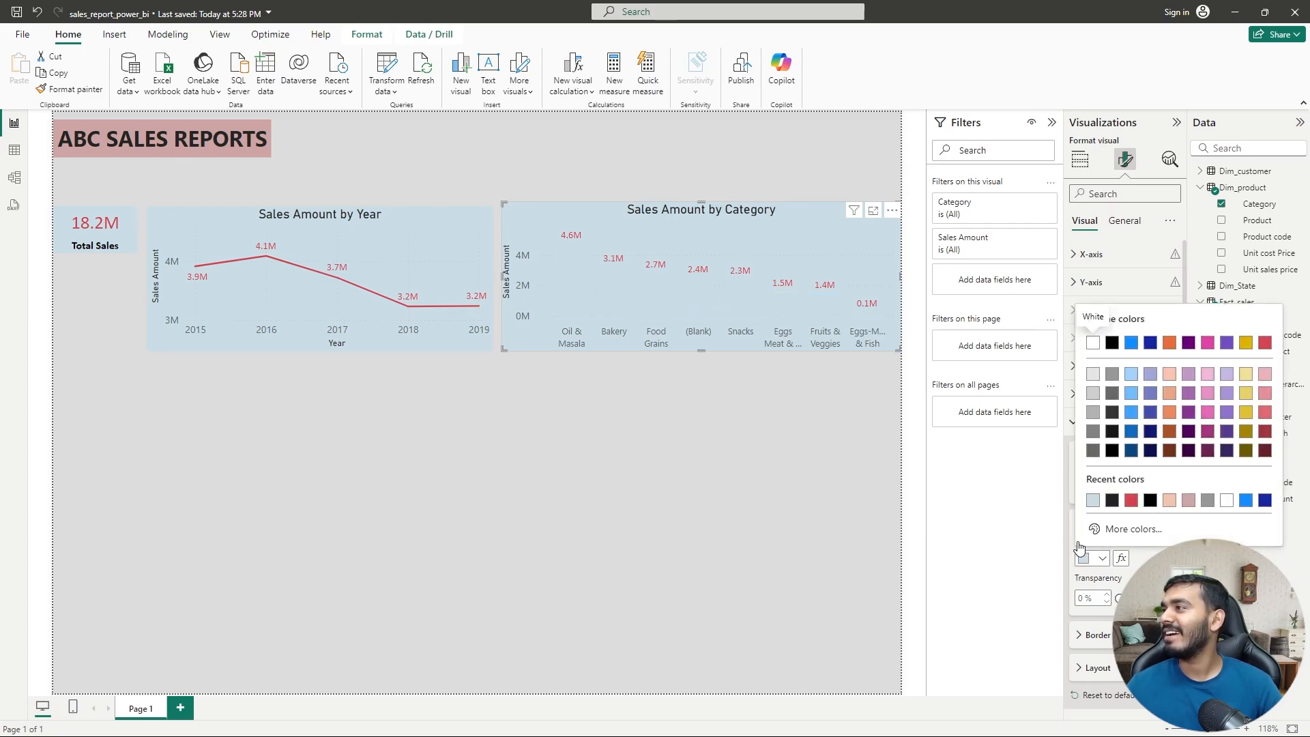
left_click(1095, 530)
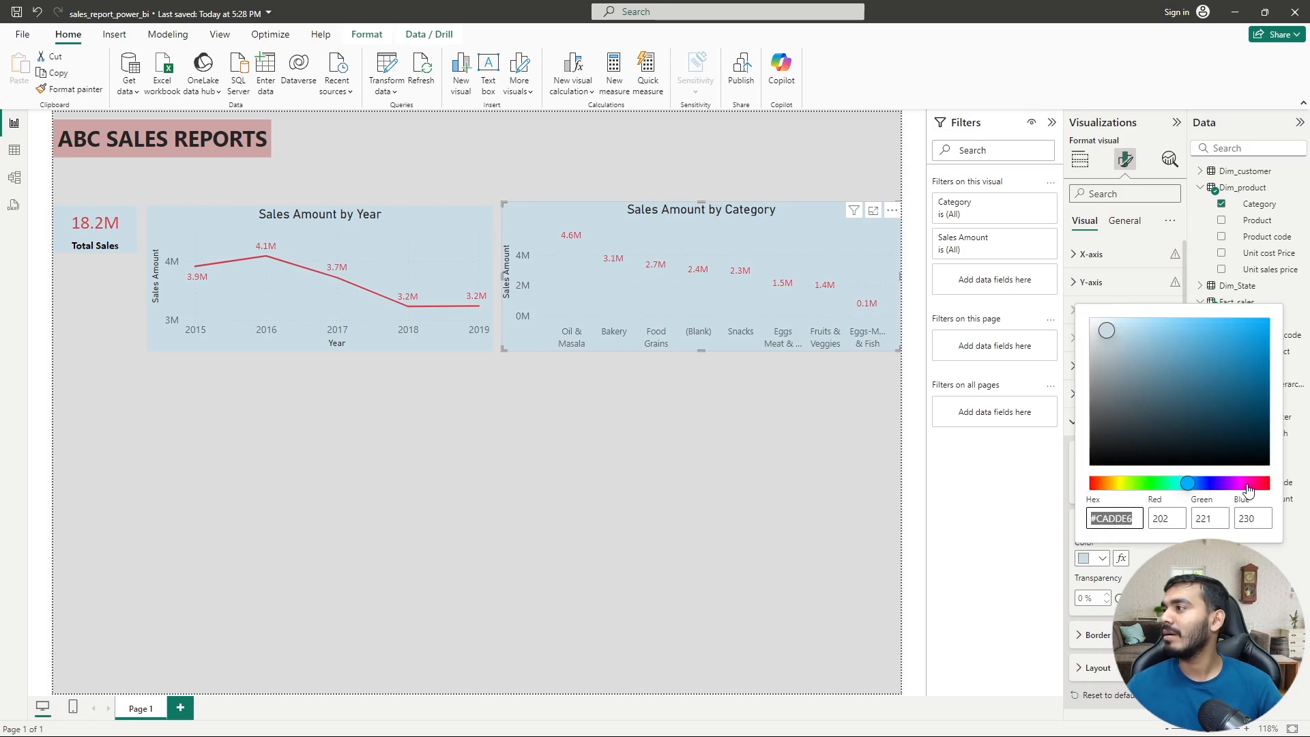
left_click(1145, 483)
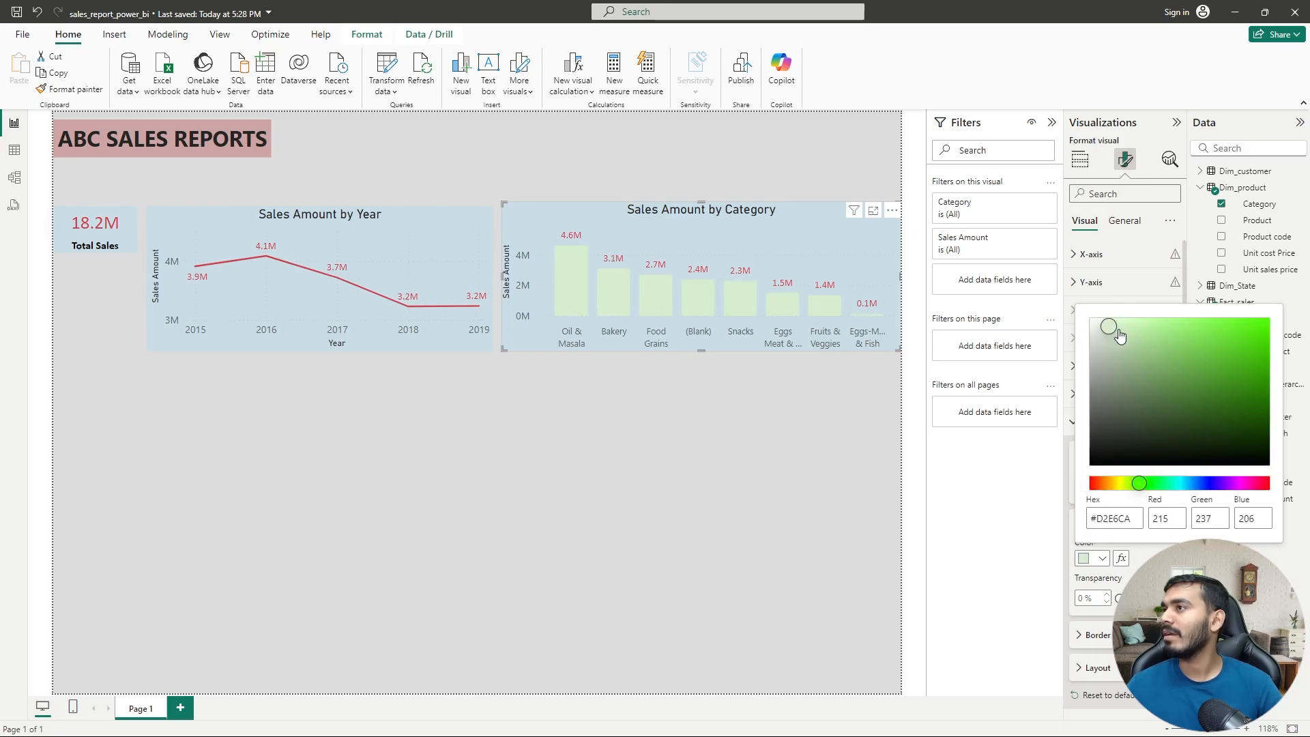
left_click_drag(1109, 333, 1151, 444)
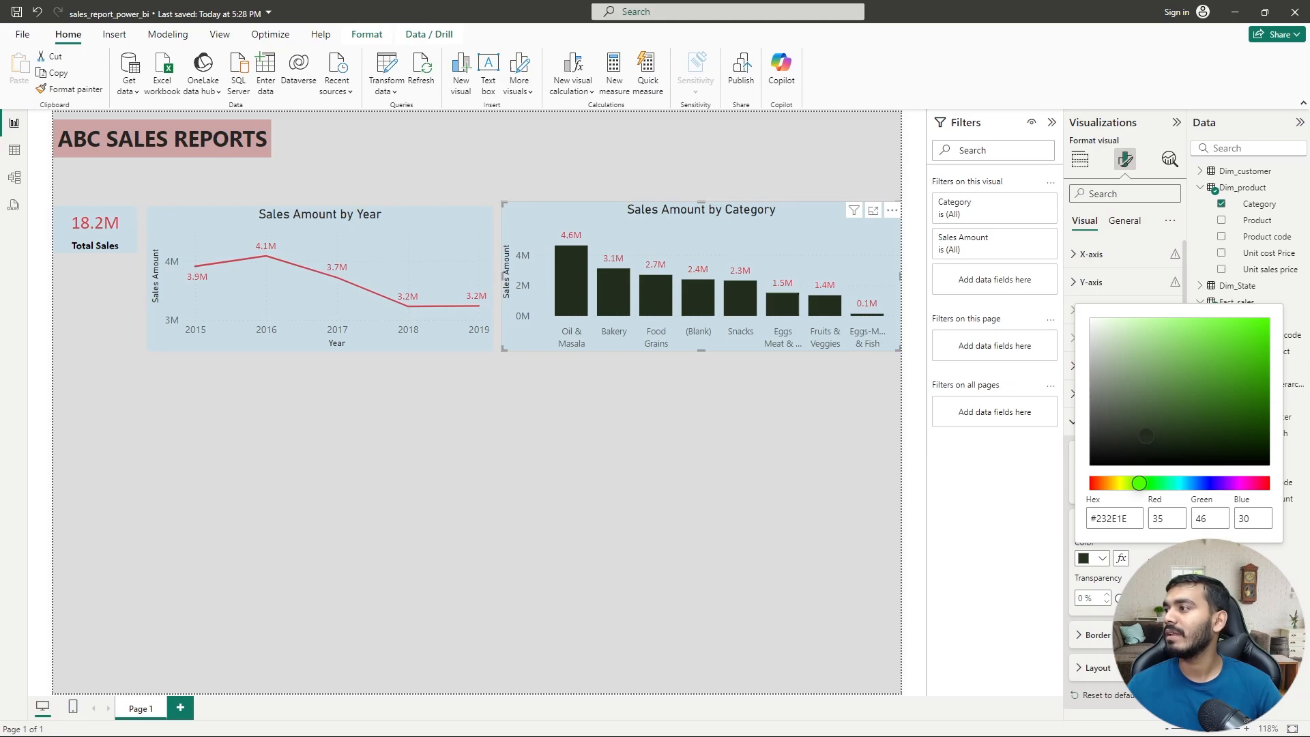
left_click(1147, 559)
- Turn on the border for the category chart's columns
scroll(1125, 513, "down", 3)
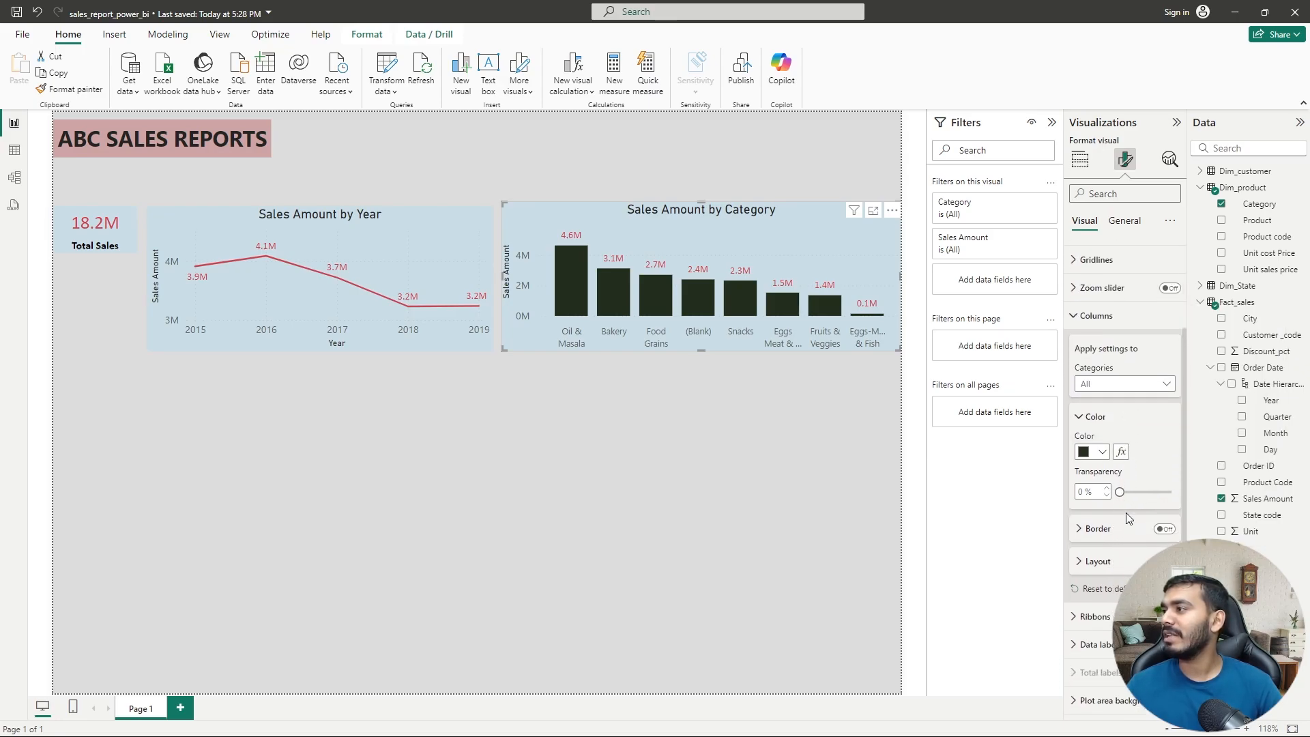
left_click(1169, 532)
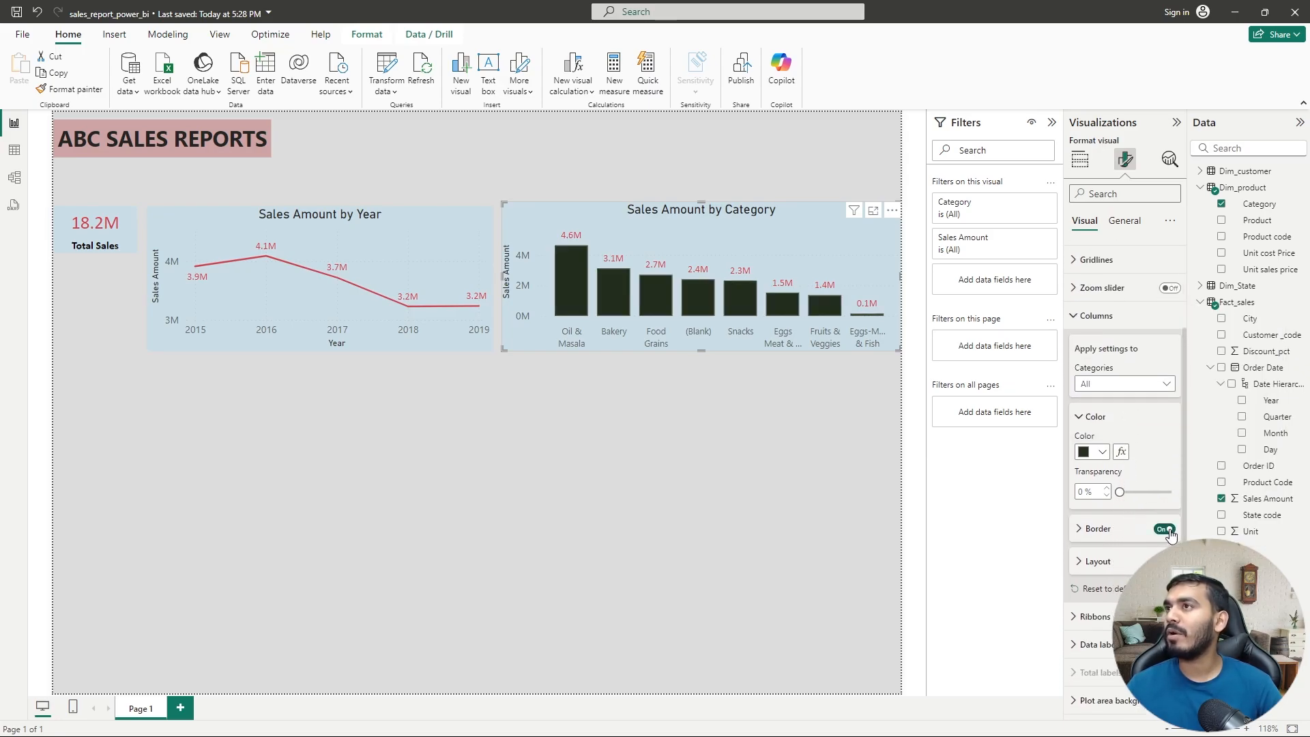
- Set the border of the category chart's columns to the theme's red with a width of 1 px
left_click(514, 395)
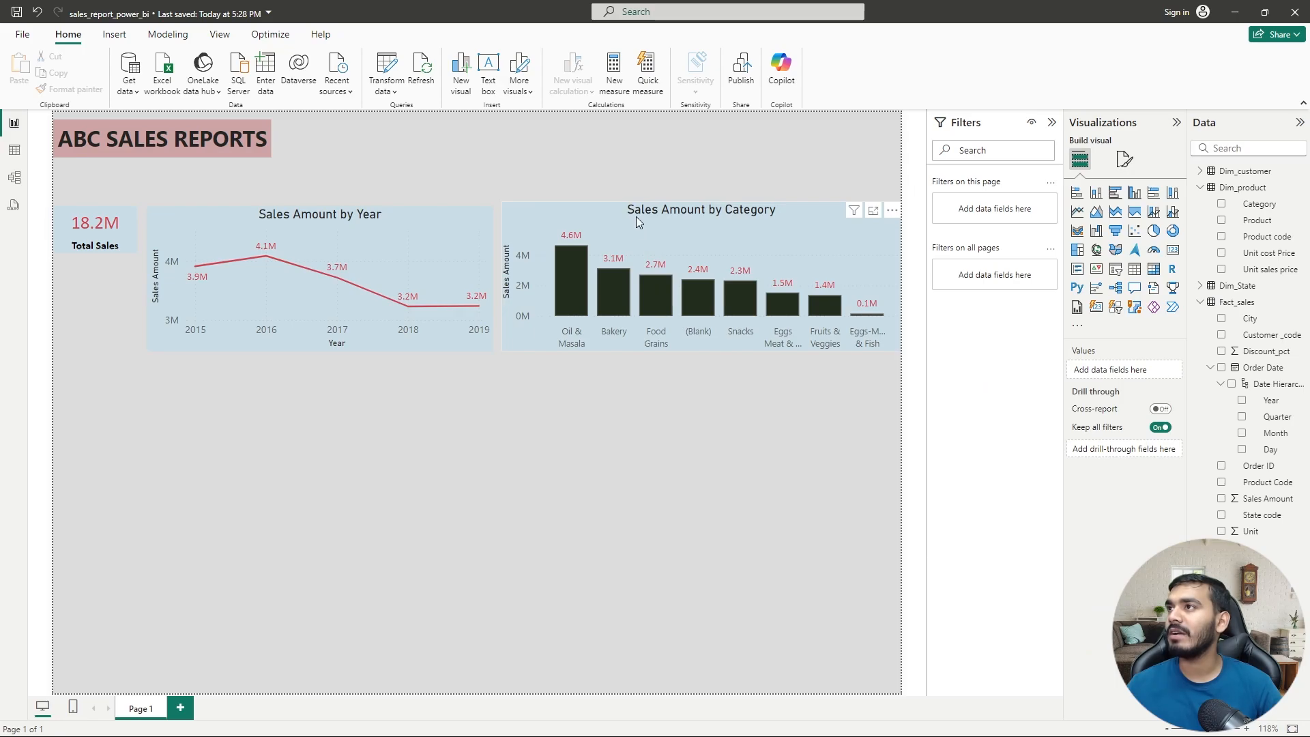
left_click(596, 213)
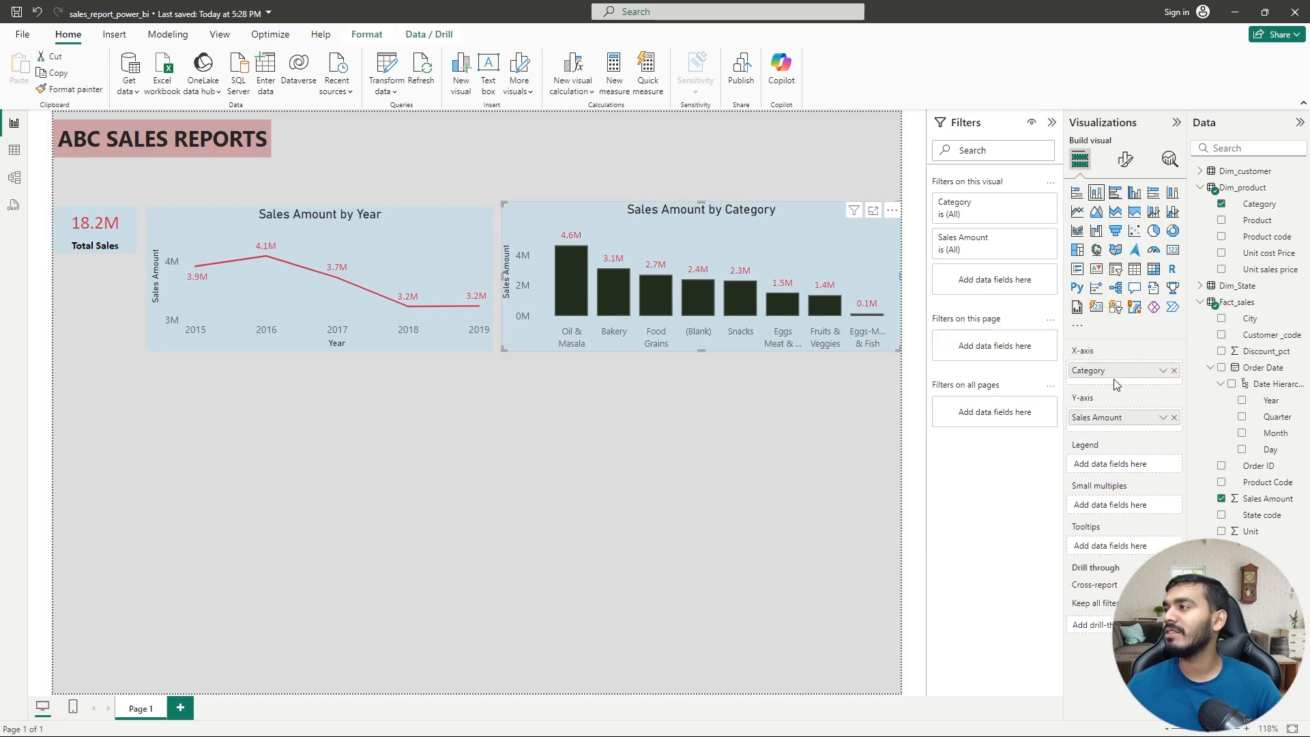
left_click(1126, 159)
left_click(1169, 479)
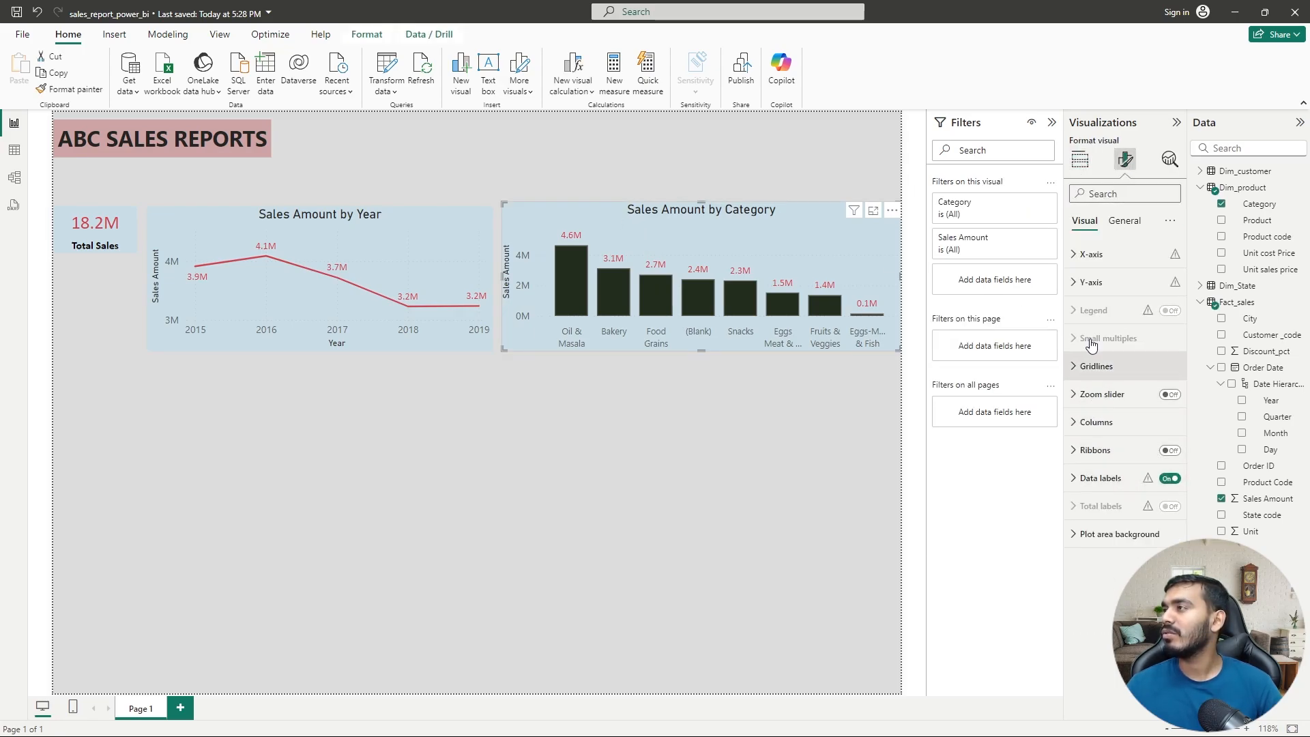
left_click(1111, 423)
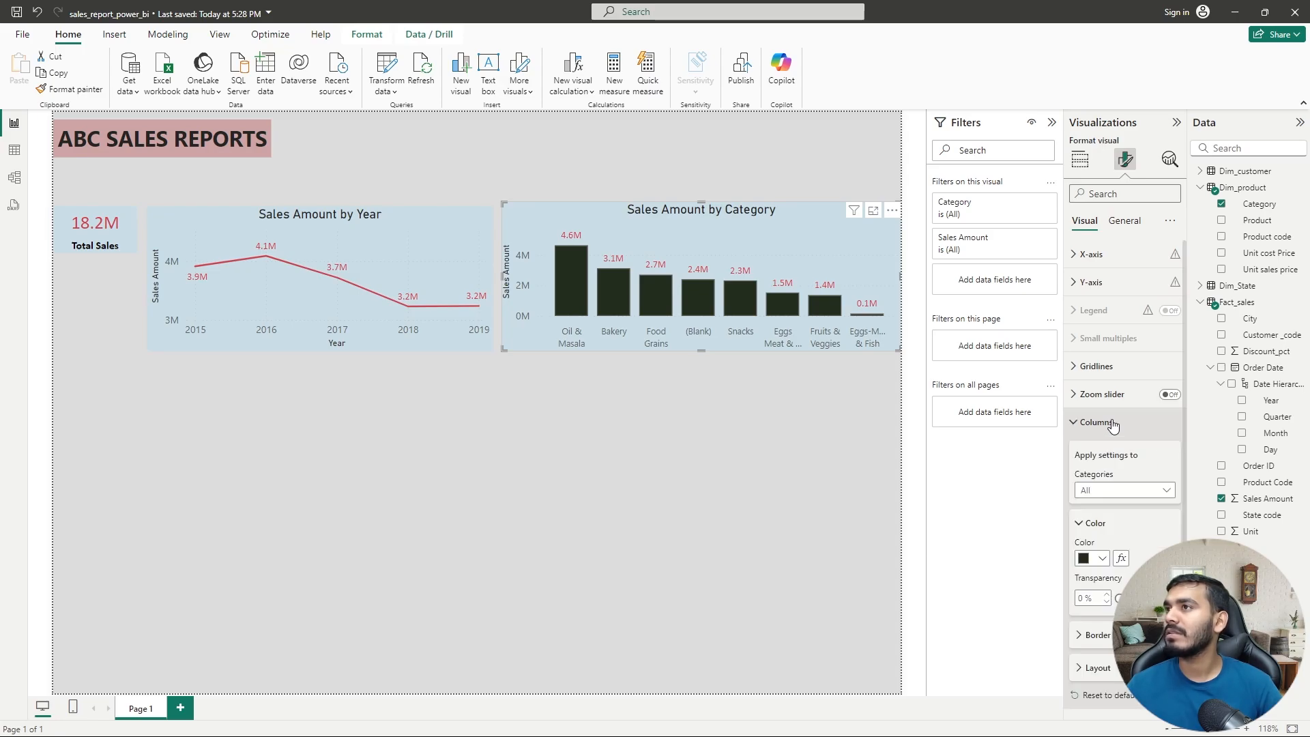
scroll(1103, 505, "down", 2)
left_click(1110, 536)
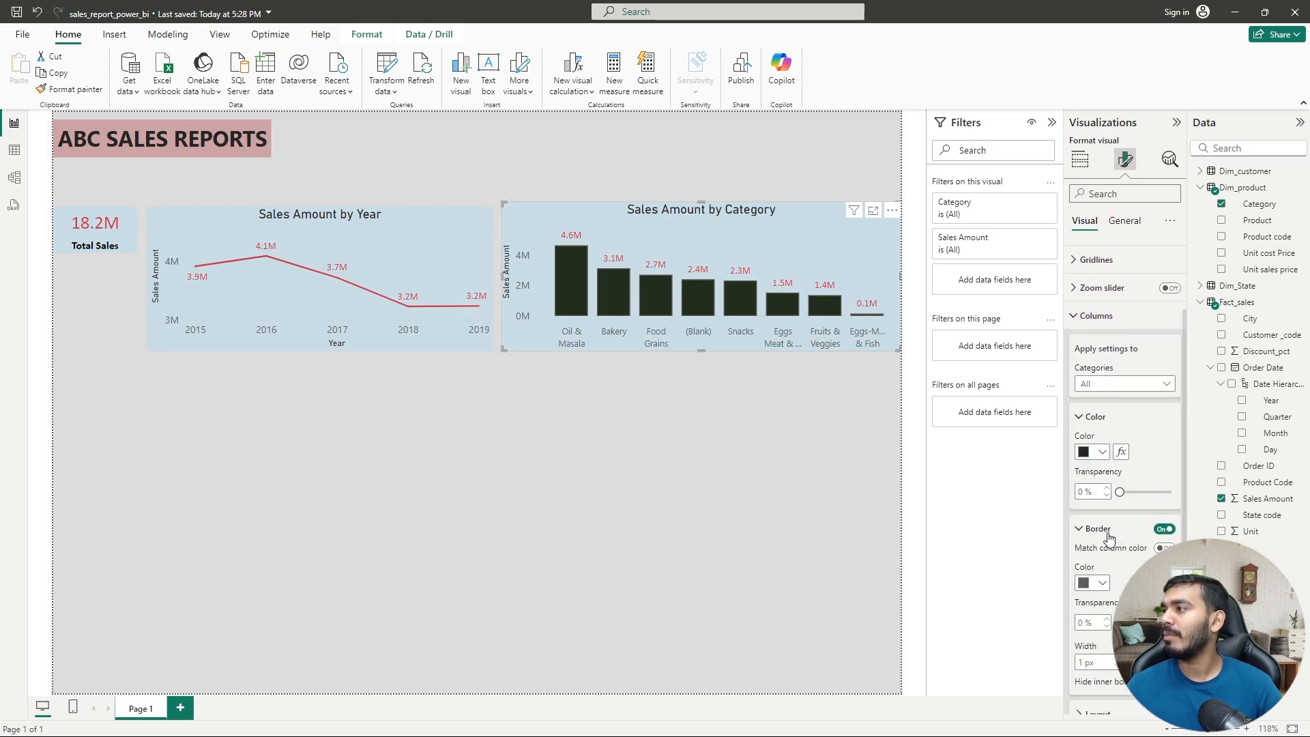
scroll(1109, 532, "down", 2)
left_click(1094, 447)
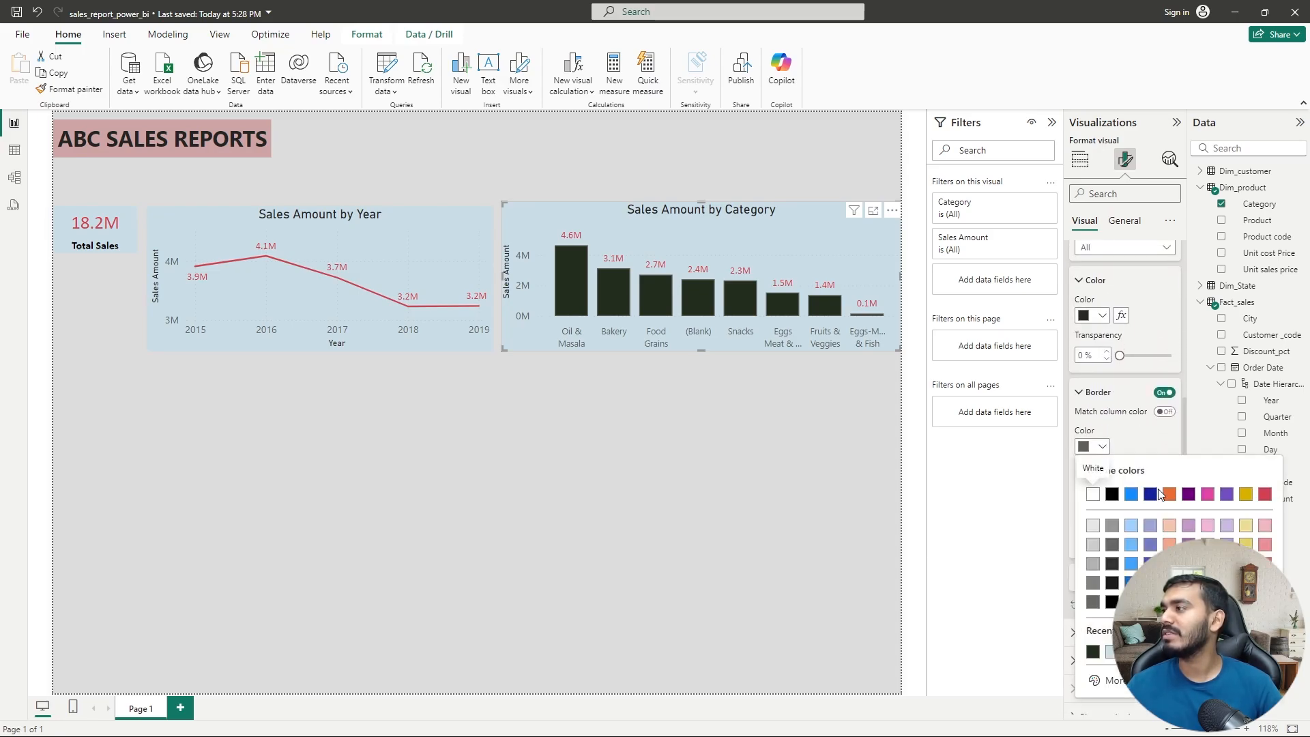
left_click(1265, 493)
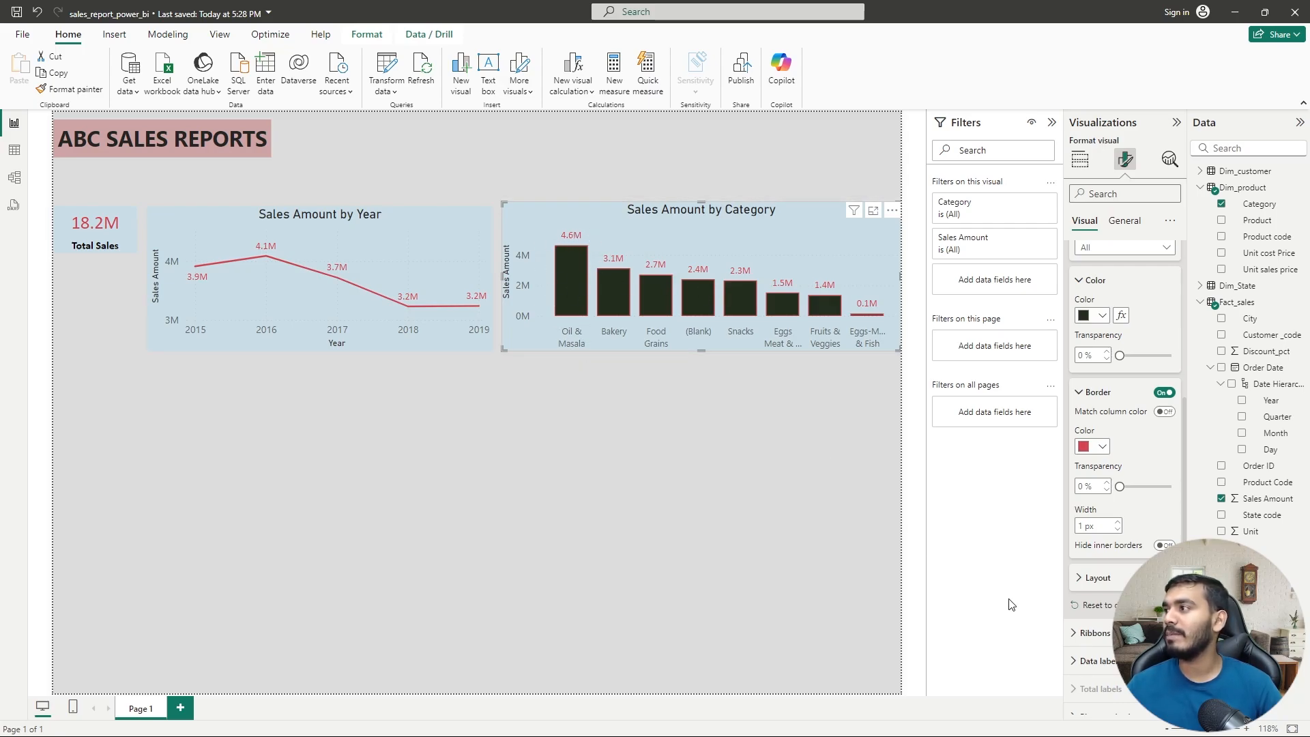
left_click(1118, 523)
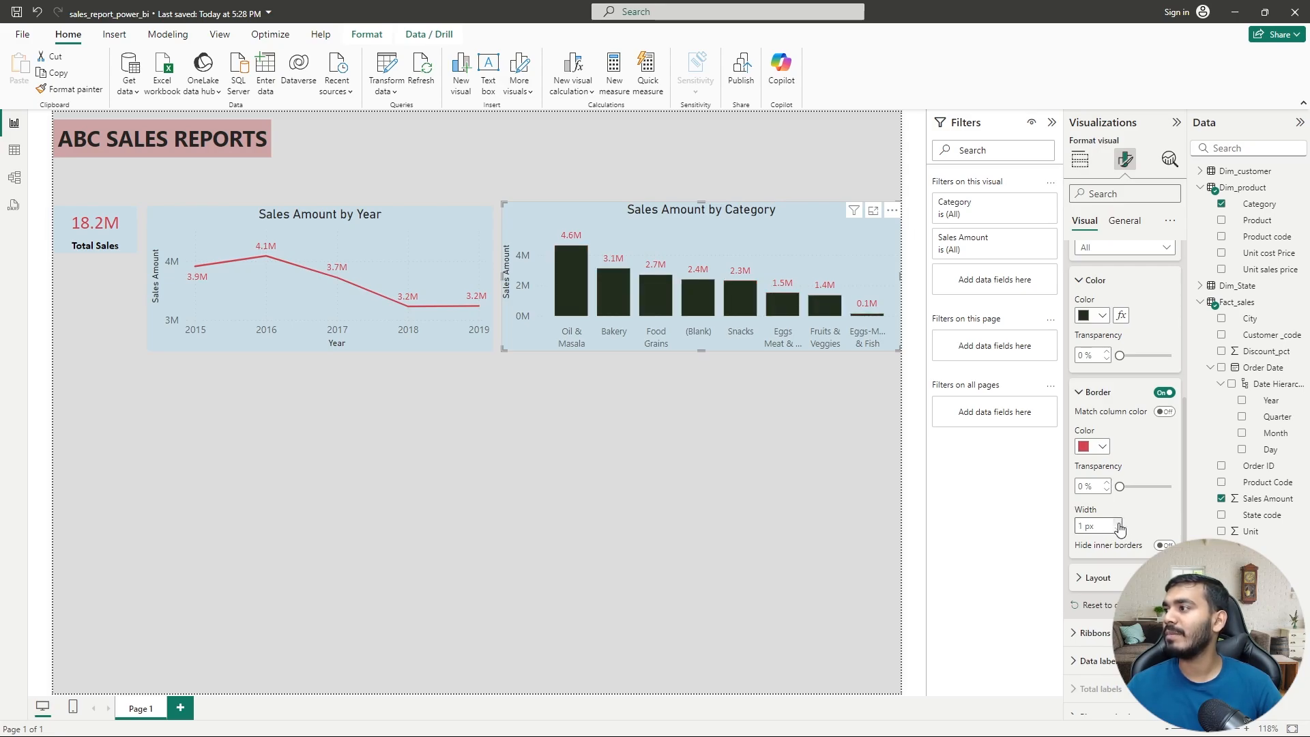
double_click(1118, 523)
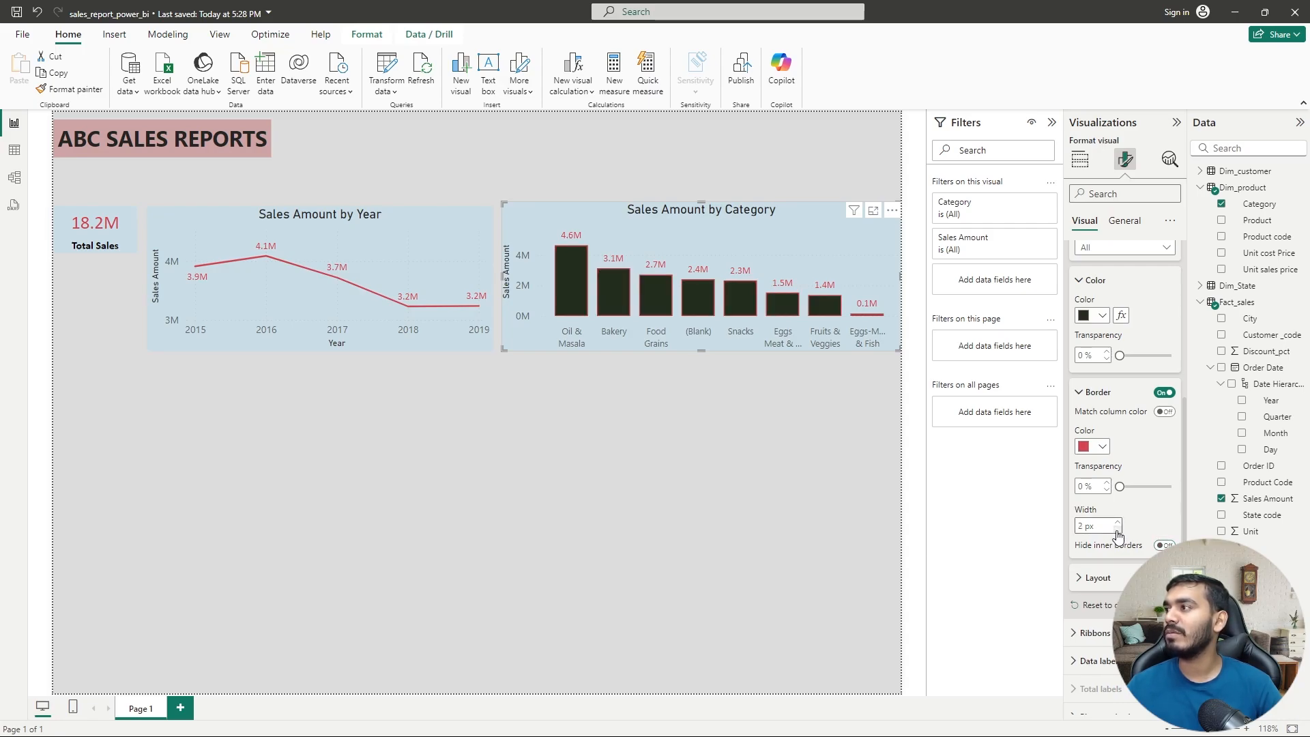
- Set the space between categories in the category chart's column layout to 50%
left_click(1087, 579)
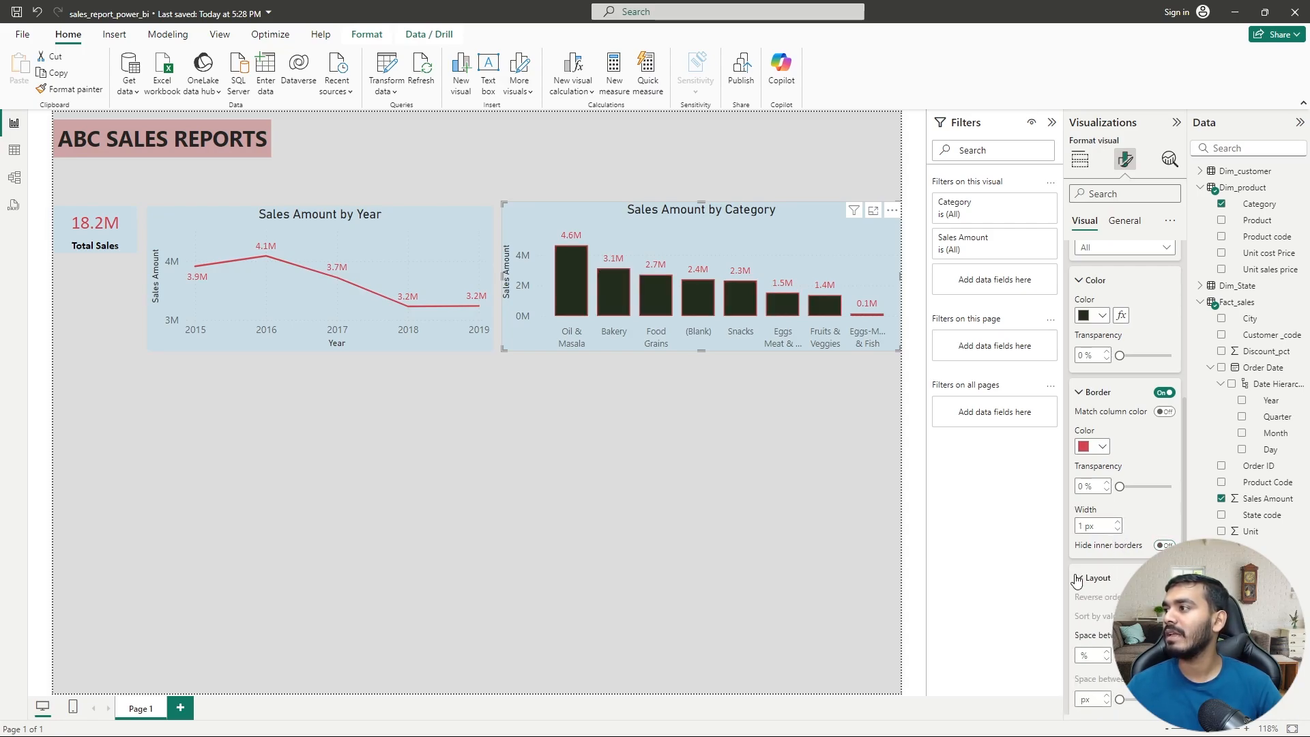
scroll(1123, 560, "down", 3)
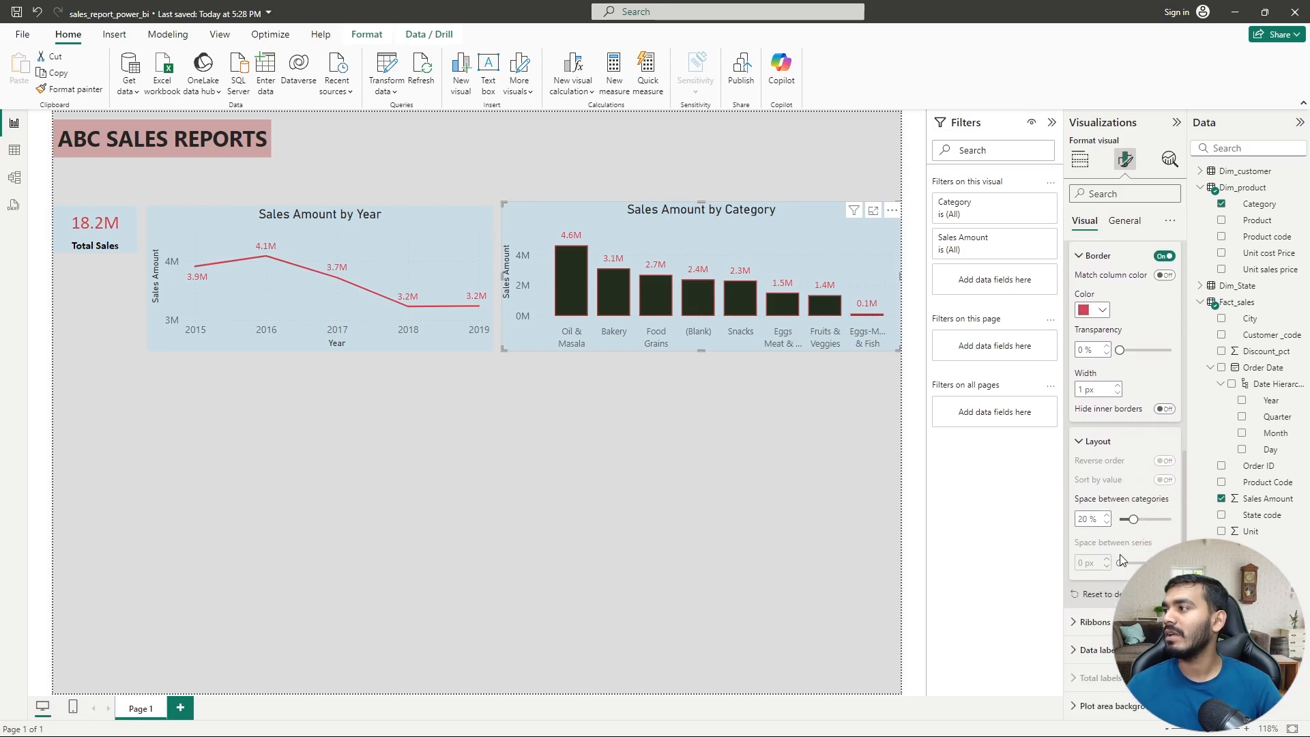
left_click(1107, 516)
left_click(1107, 516)
left_click(1108, 516)
left_click(1108, 516)
left_click(1108, 516)
left_click(1107, 516)
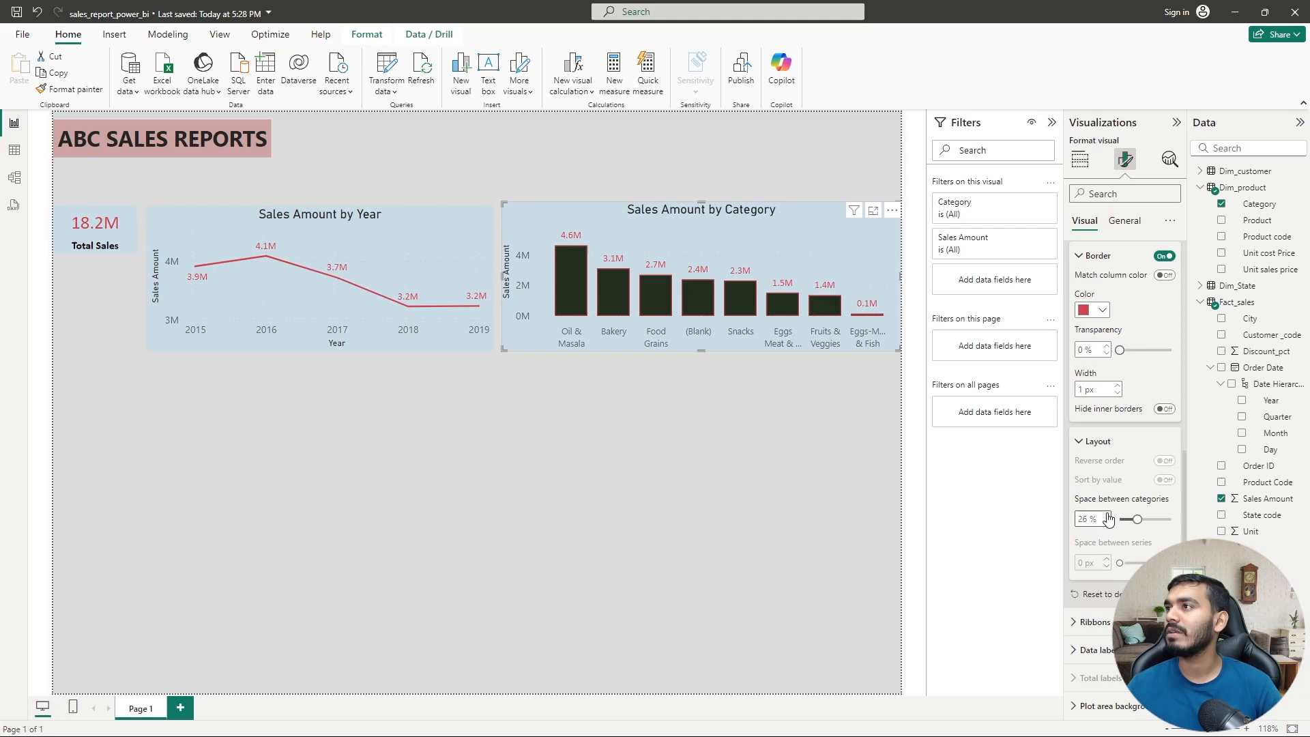
left_click(1159, 520)
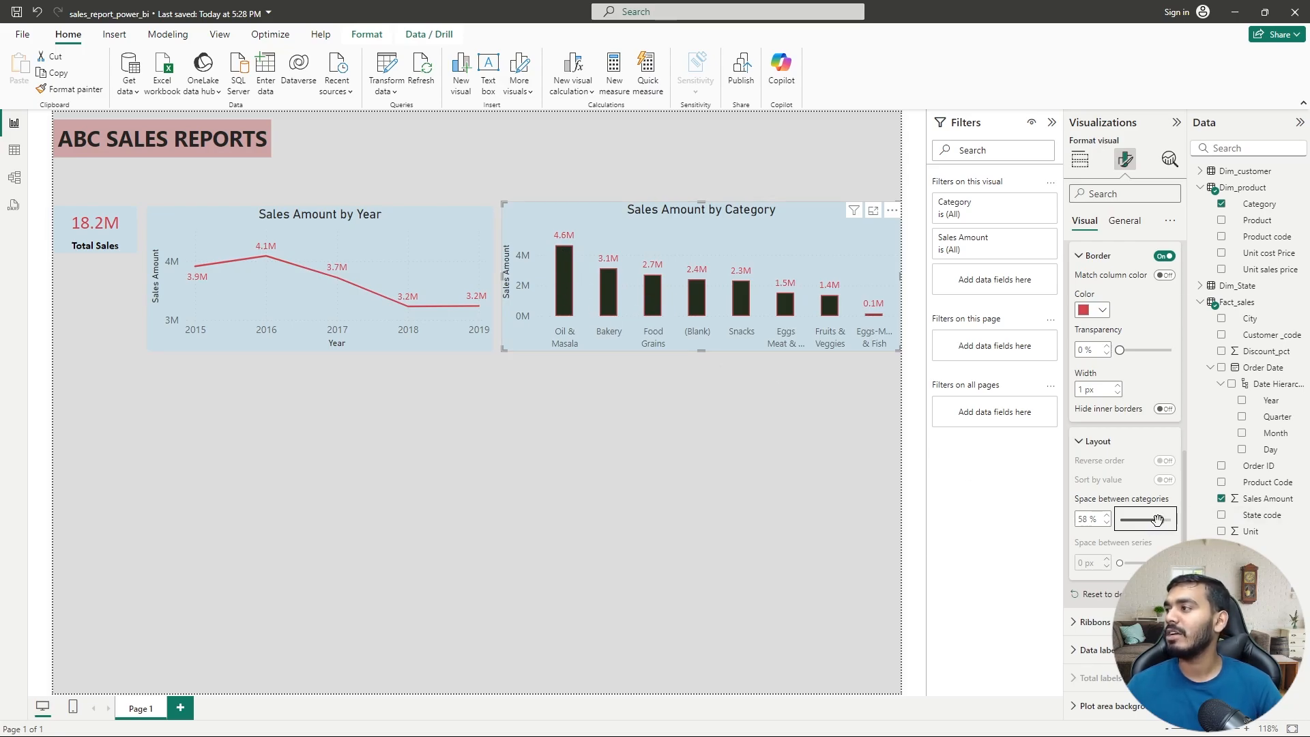
left_click_drag(1154, 520, 1152, 521)
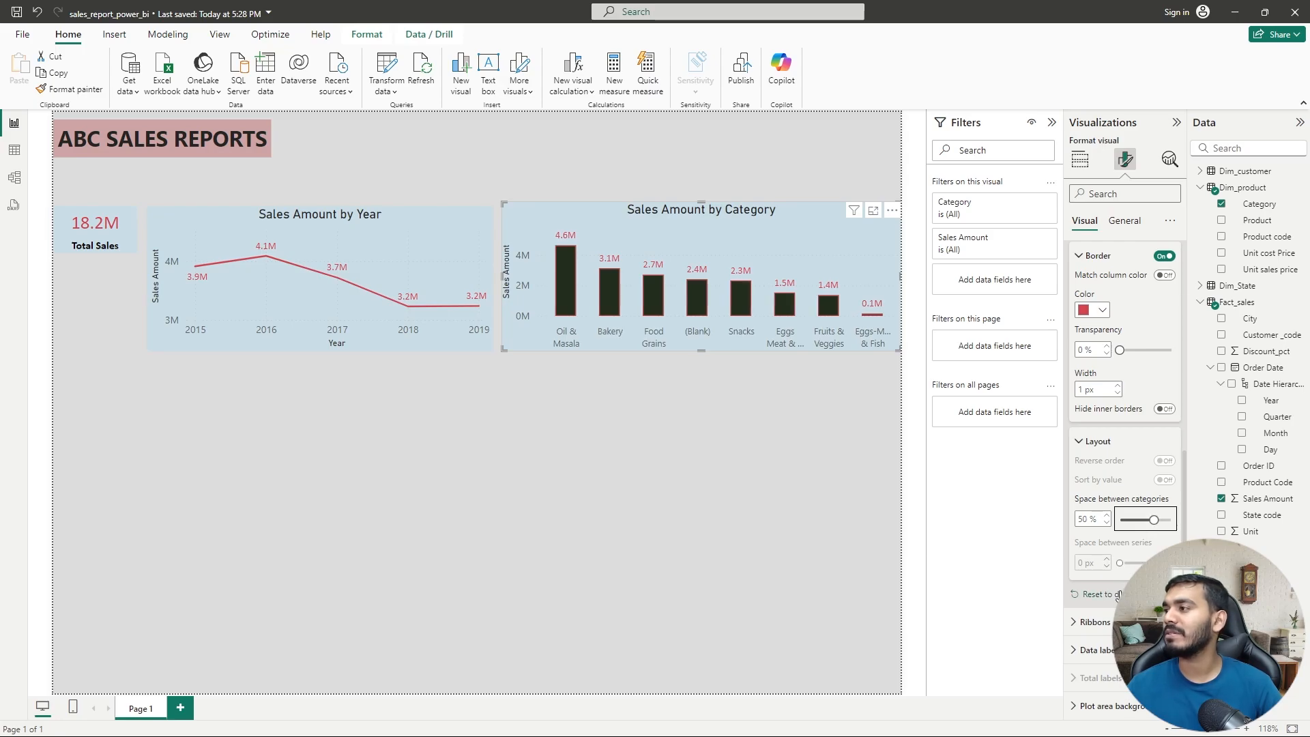
left_click(1078, 440)
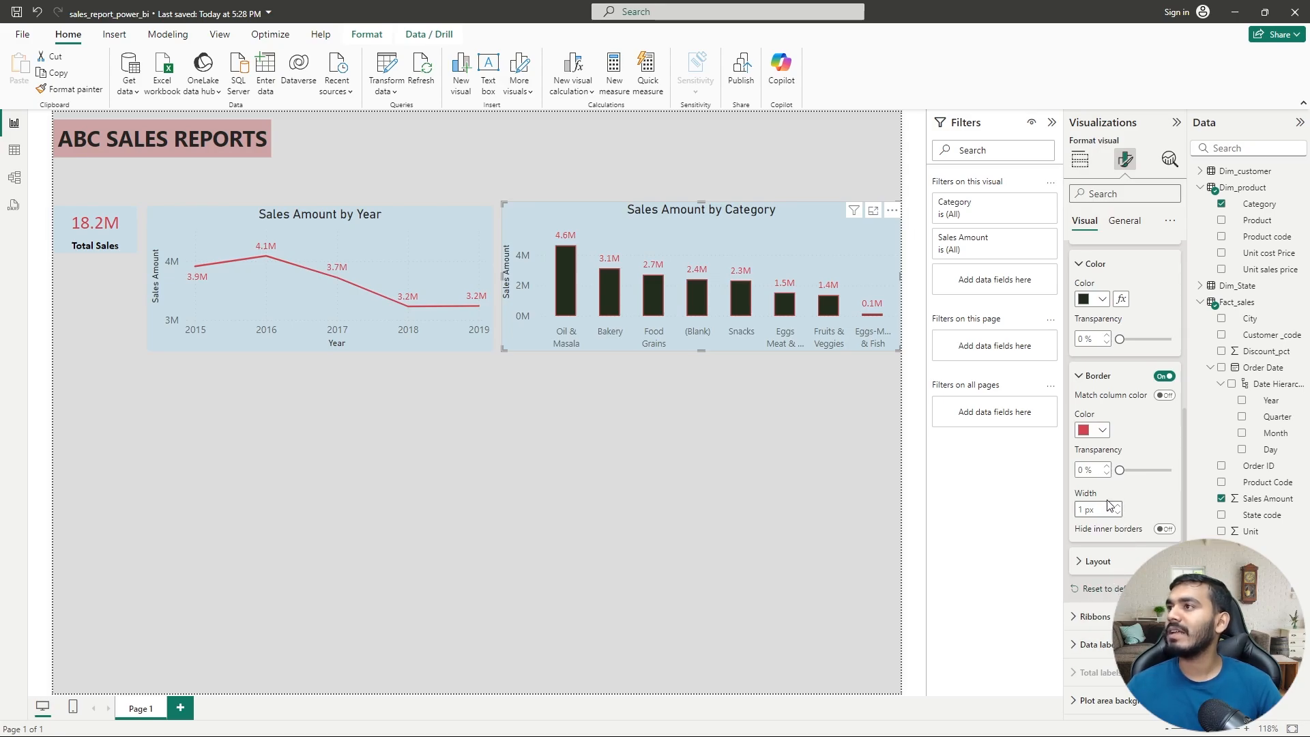
- Make the X-axis labels of the Sales Amount by Category chart bold and recolour them a custom light red
scroll(1111, 508, "up", 4)
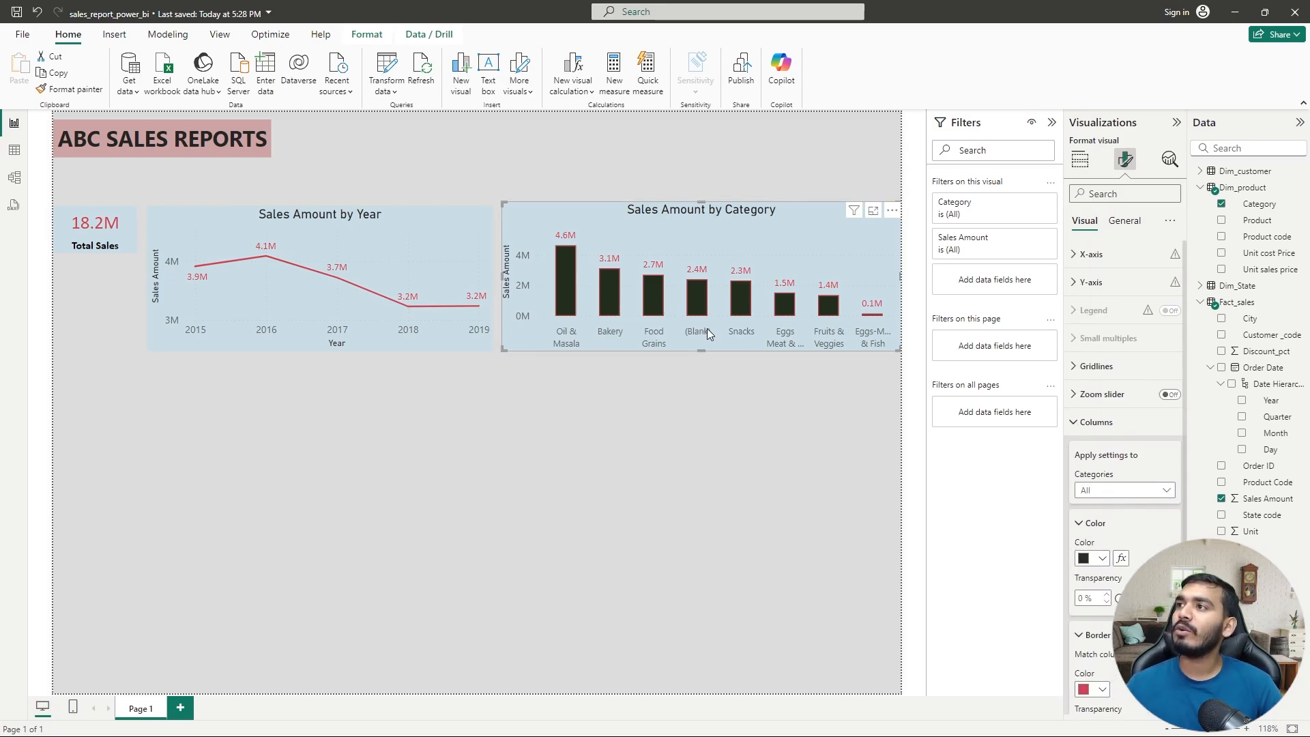
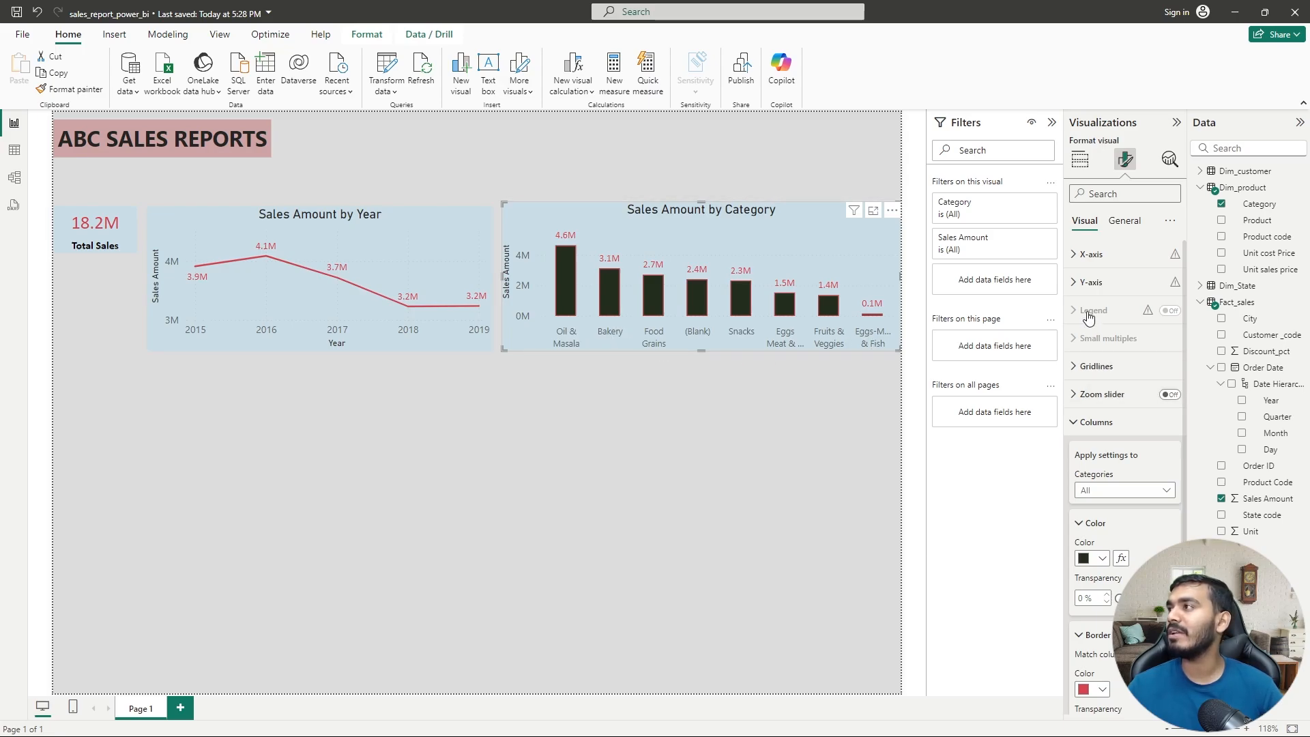
left_click(1075, 256)
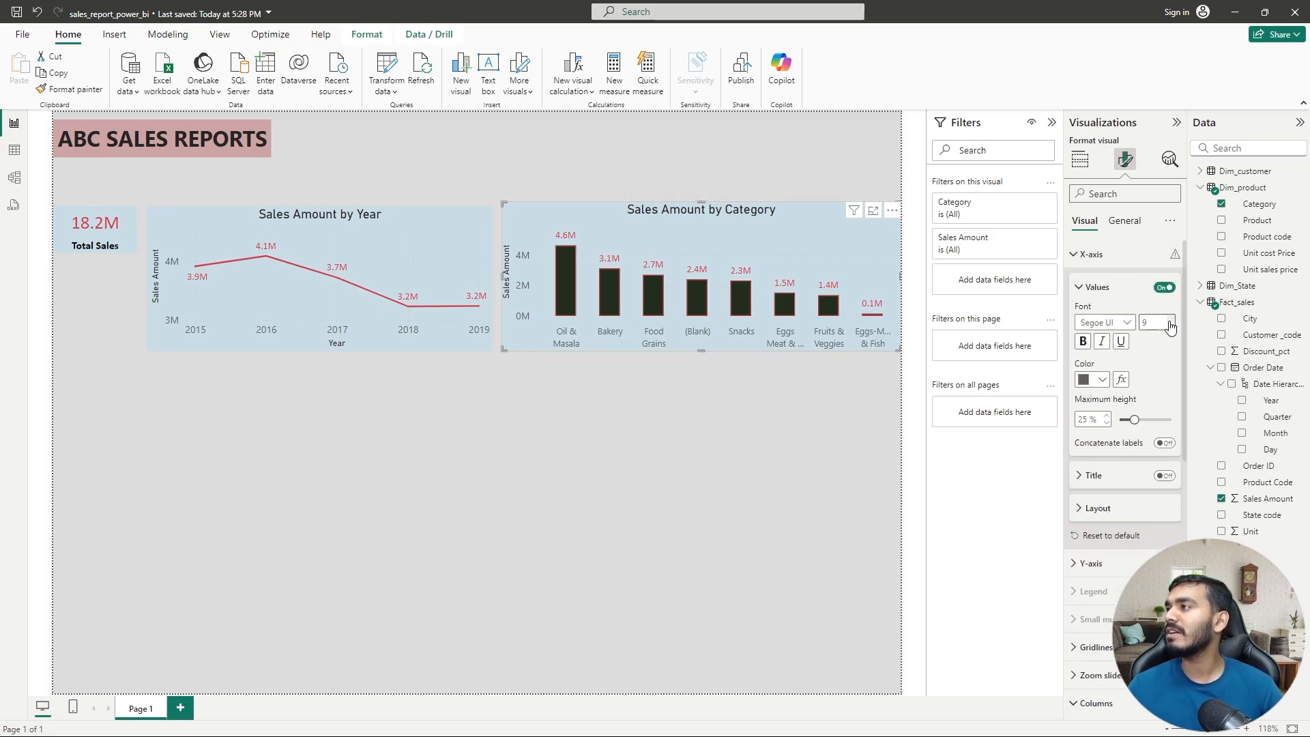
left_click(1083, 342)
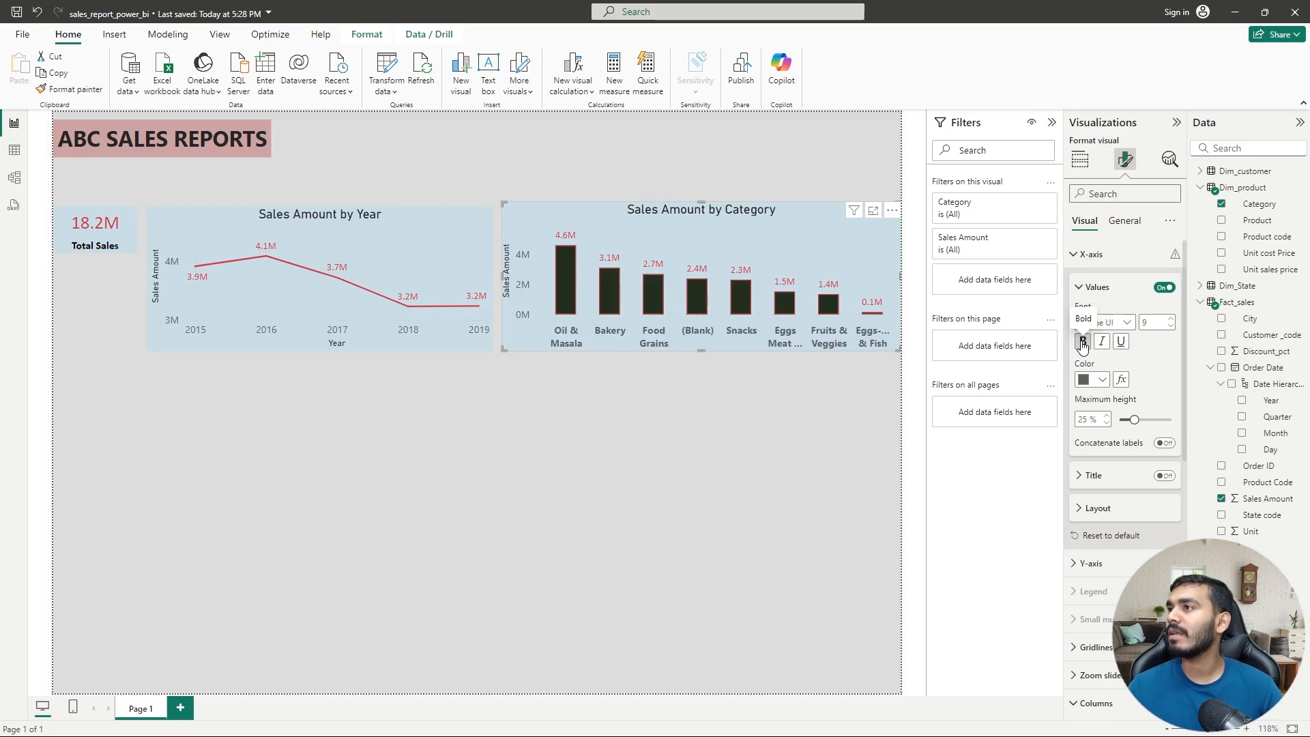
left_click(1102, 380)
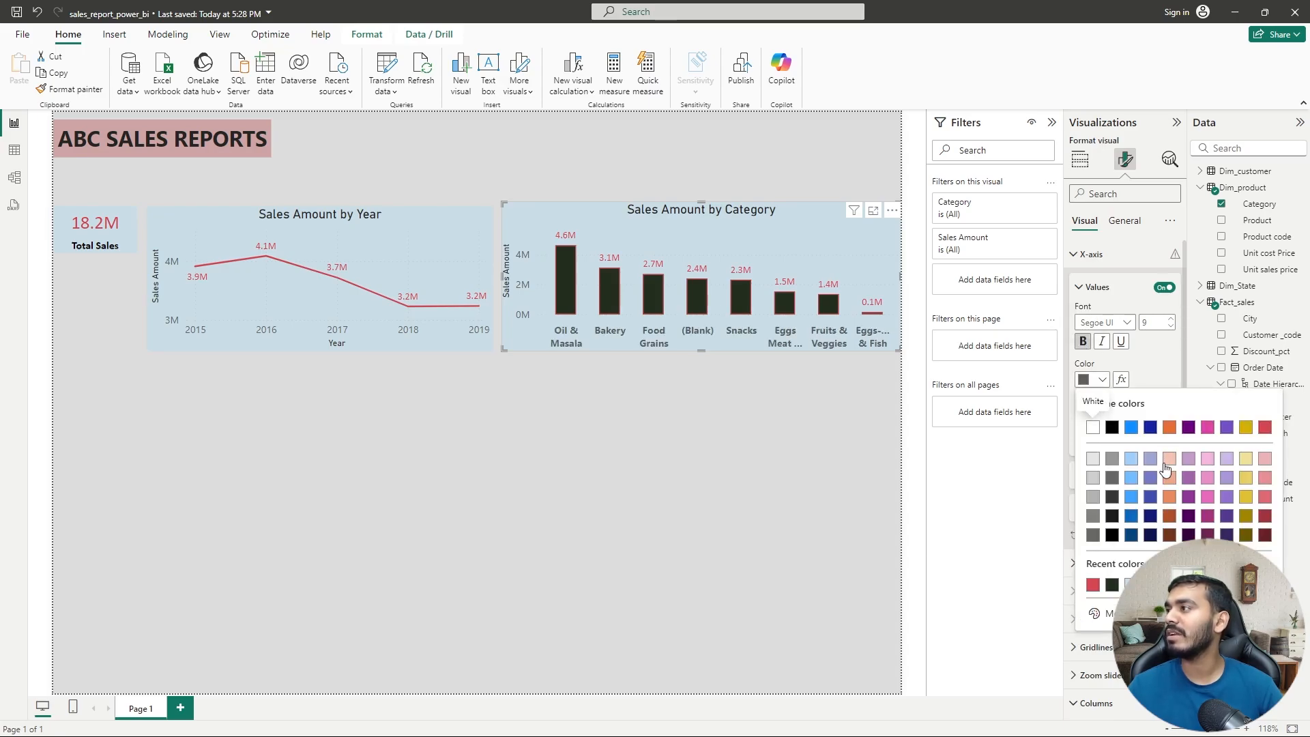
left_click(1097, 614)
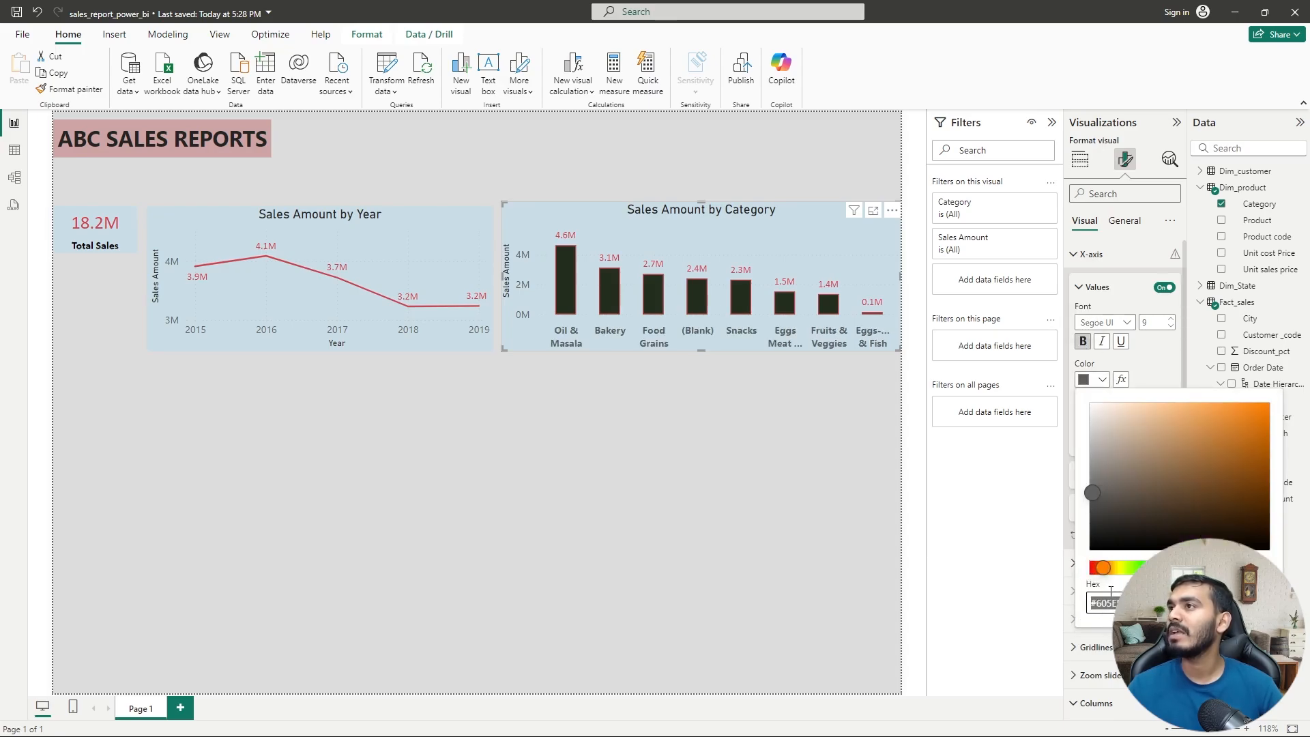
left_click(1235, 414)
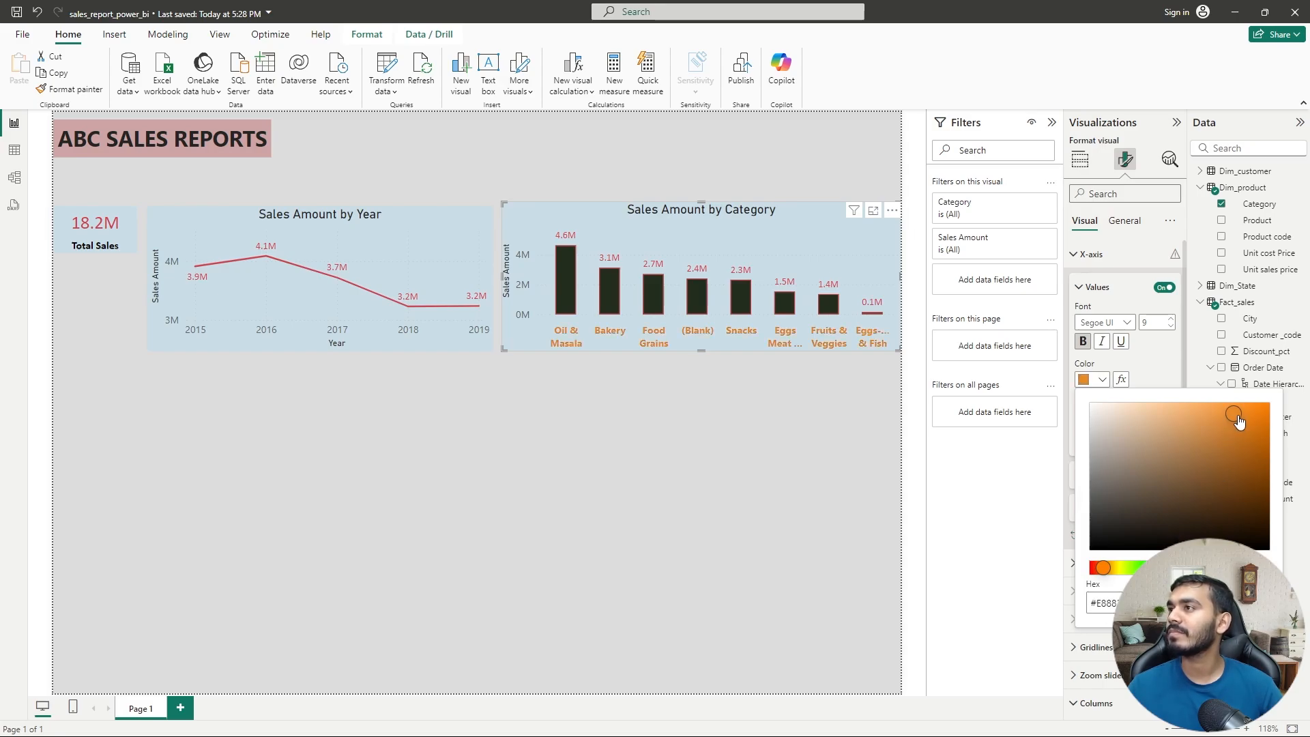
left_click_drag(1094, 577, 1089, 572)
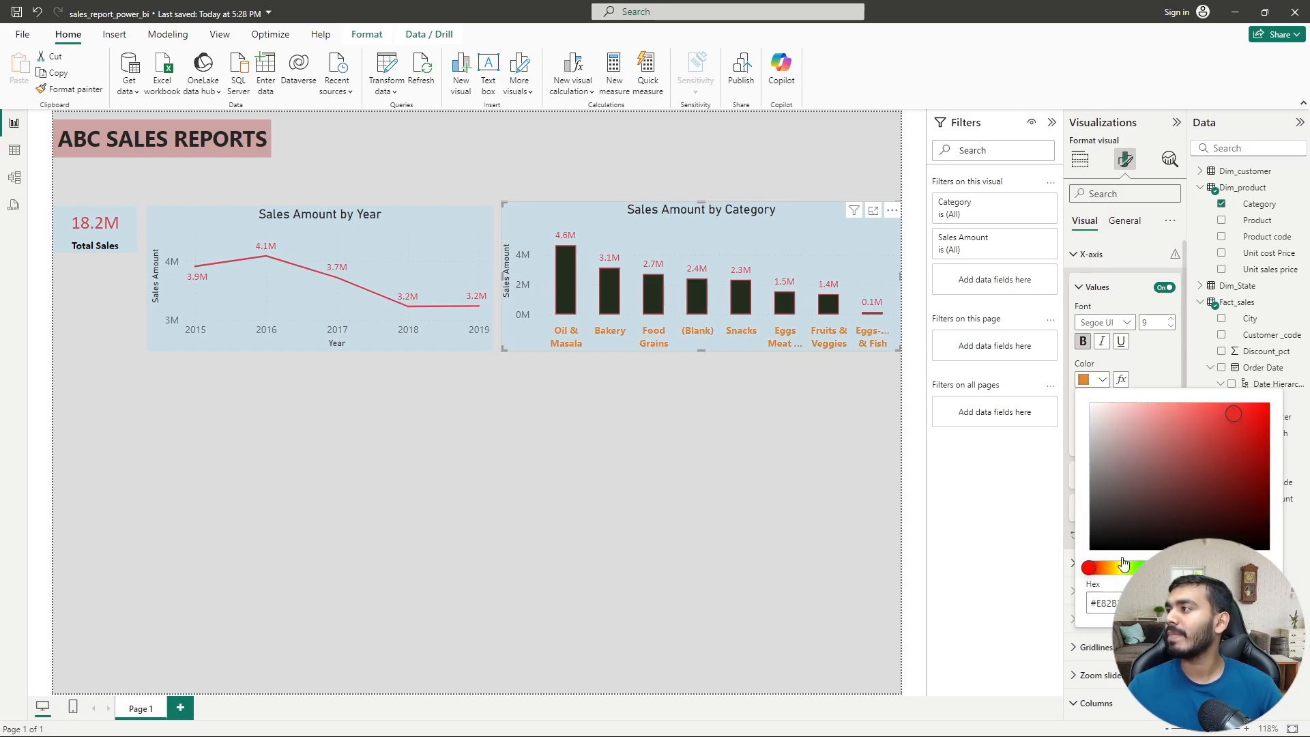
left_click_drag(1237, 414, 1172, 425)
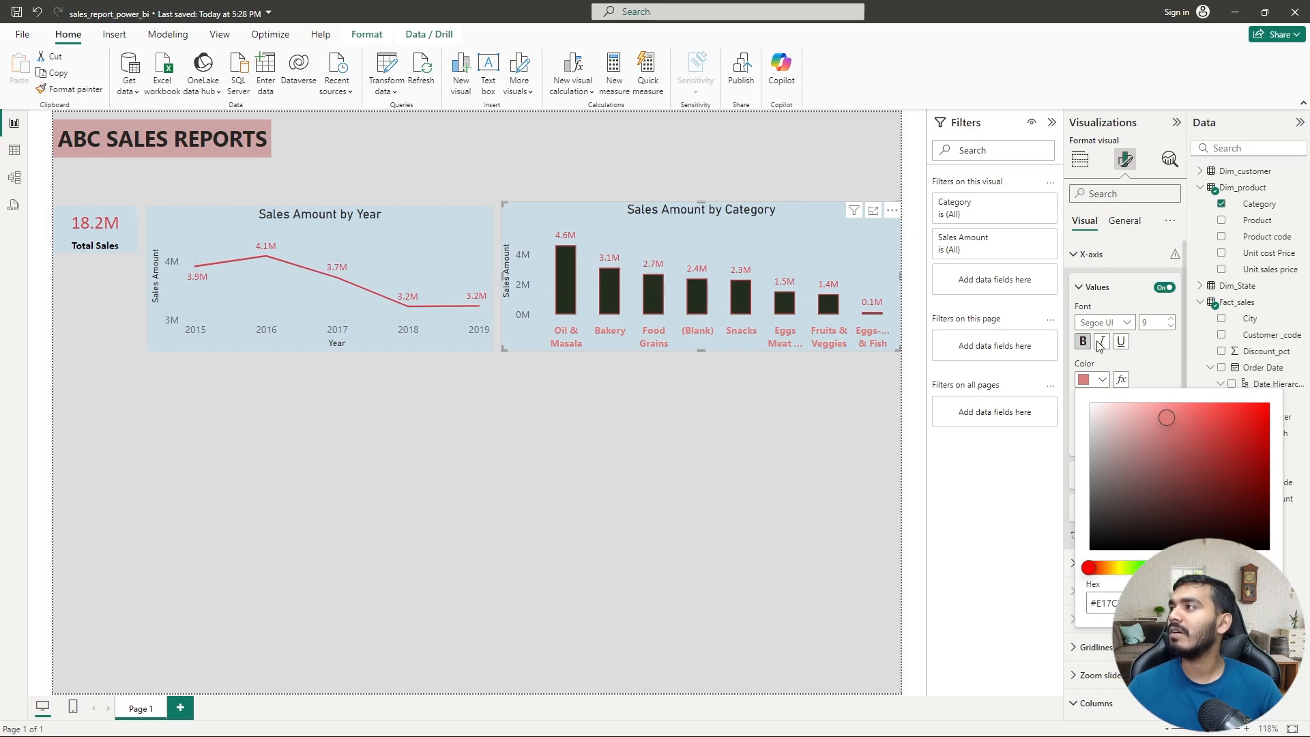
- Remove bold from the category chart's X-axis labels and set their font size to 12
left_click(1170, 345)
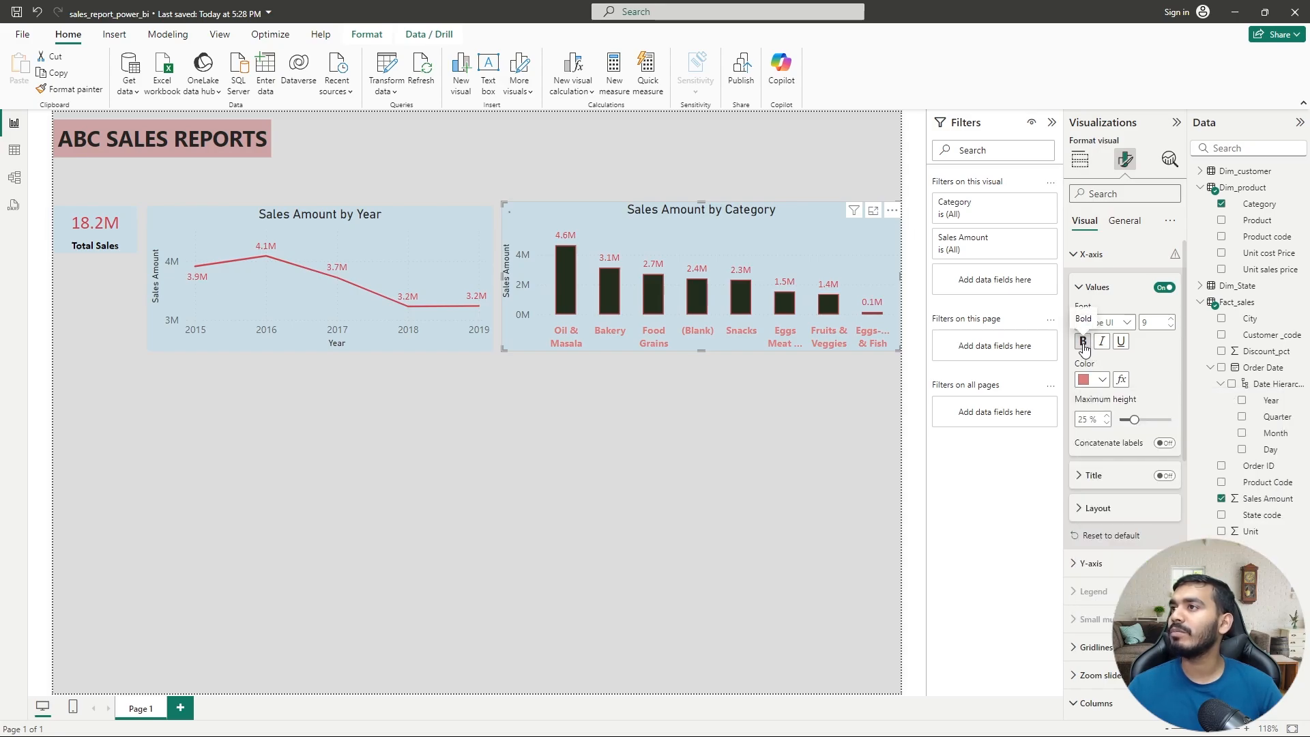
left_click(1084, 343)
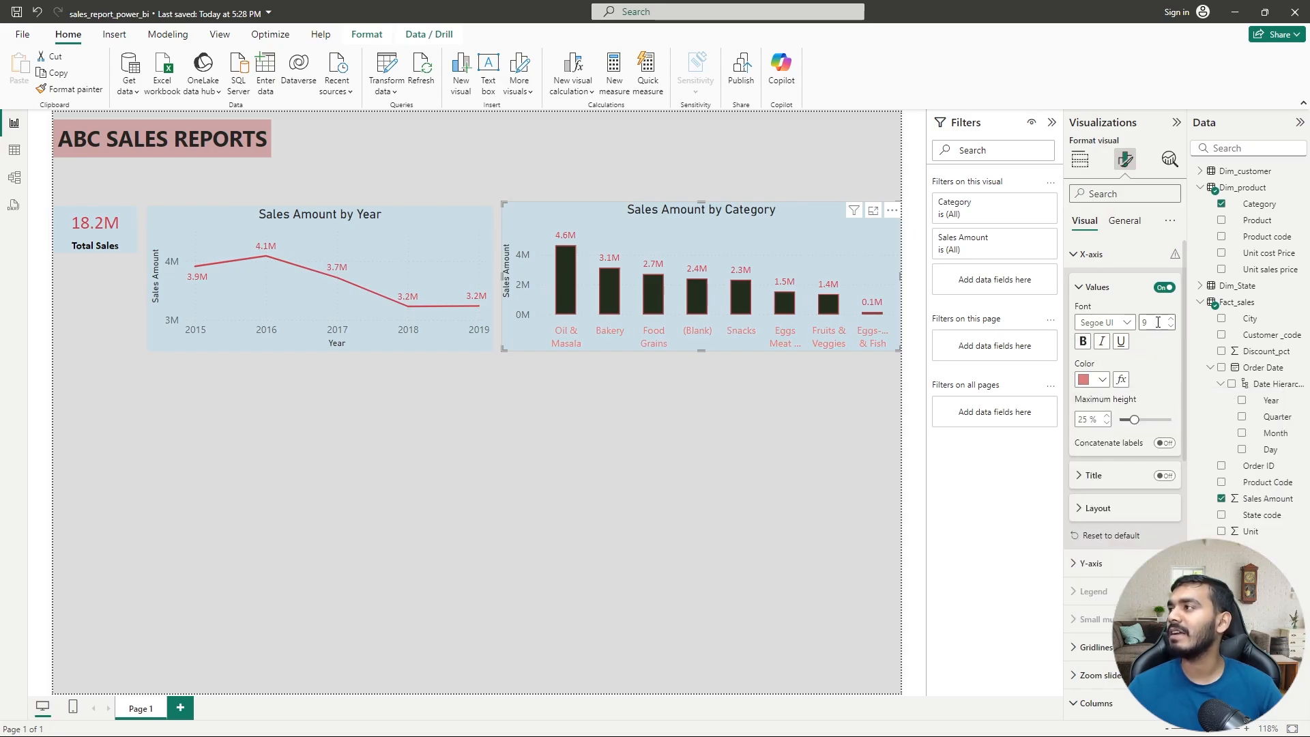
left_click(1170, 318)
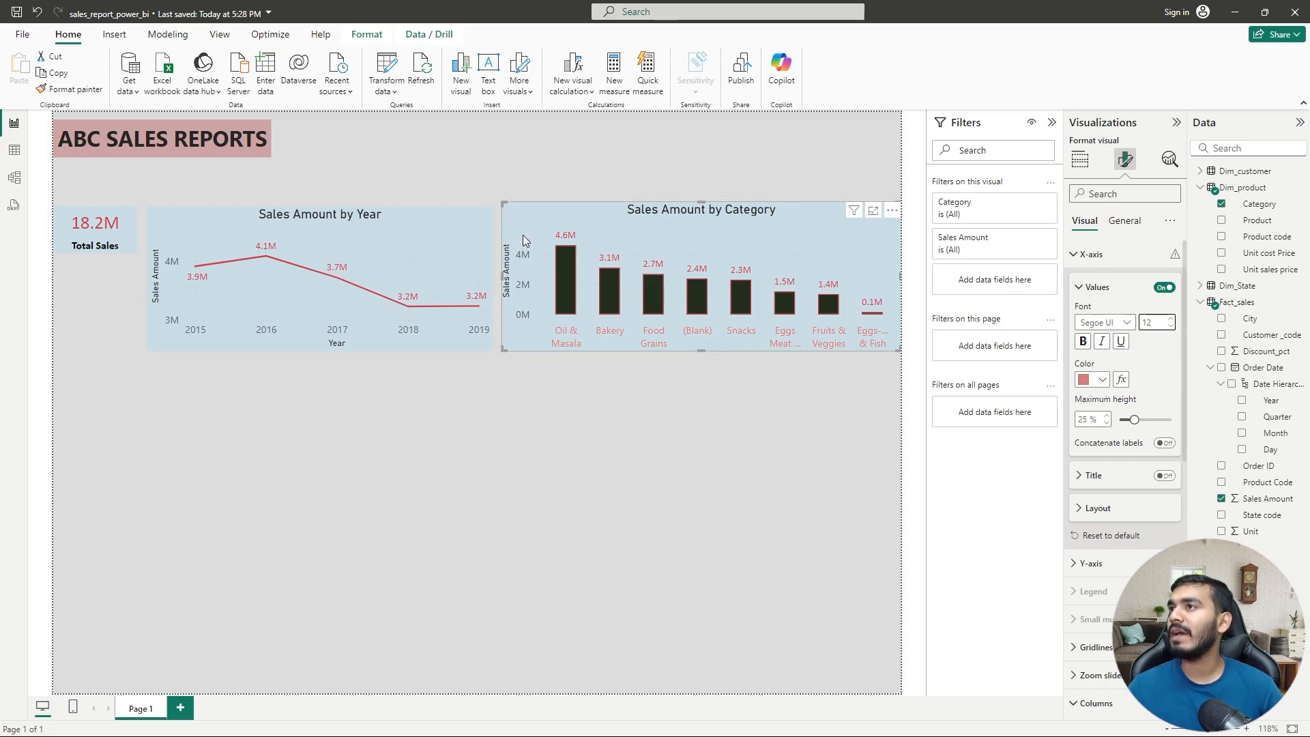
- Try bold on the category chart's Y-axis values and recolour them with the recently used light red
left_click(1086, 254)
left_click(1076, 289)
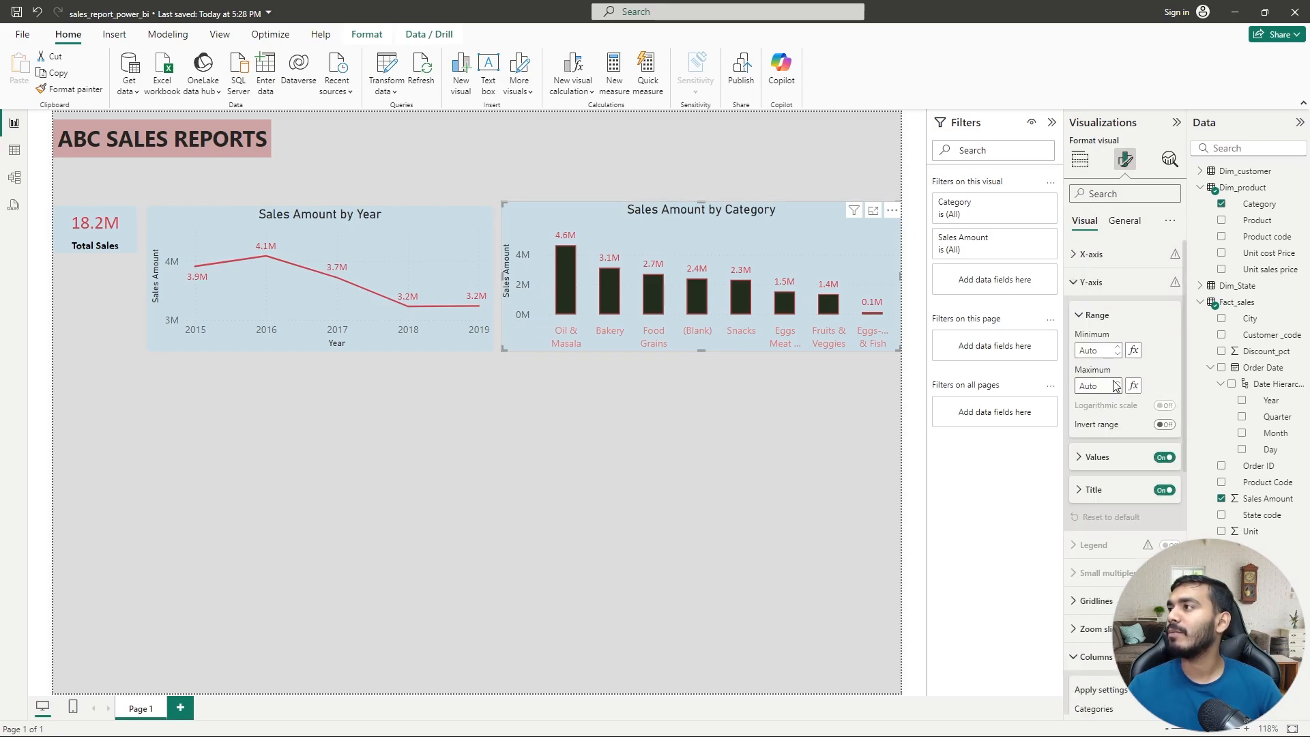
left_click(1081, 464)
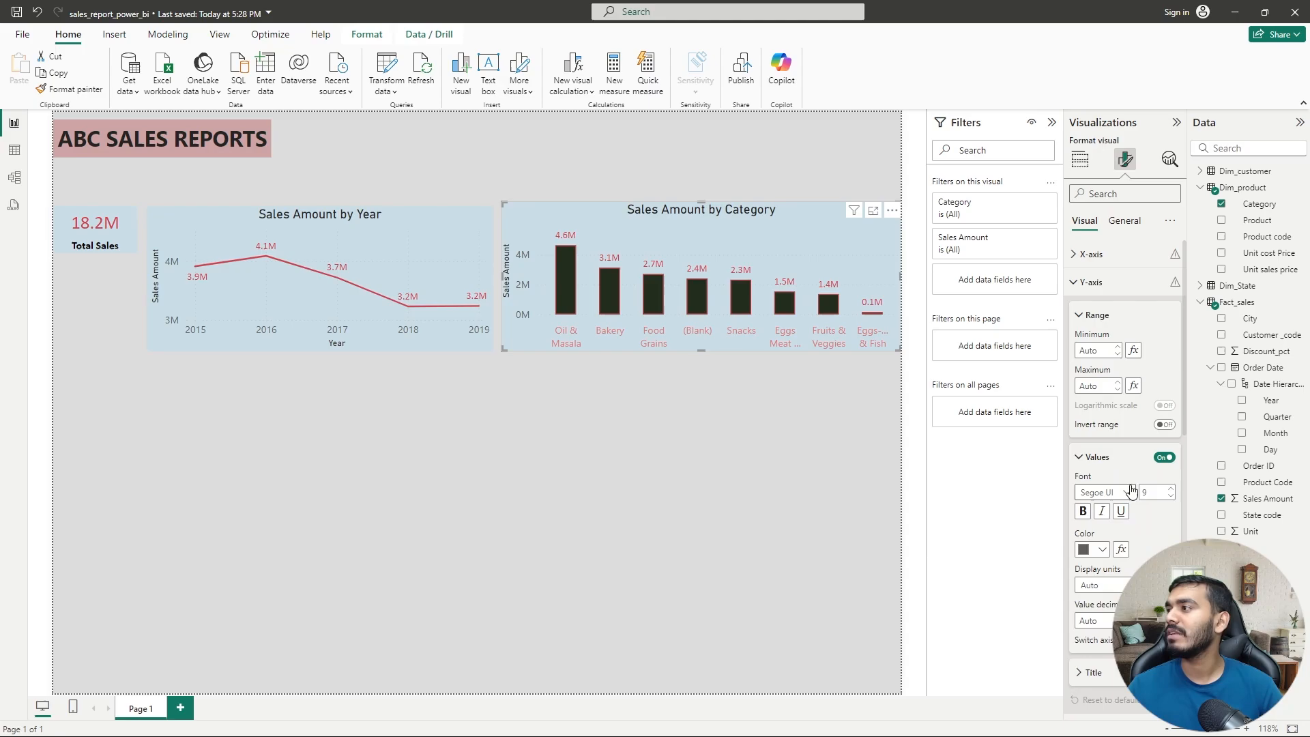
left_click(1084, 512)
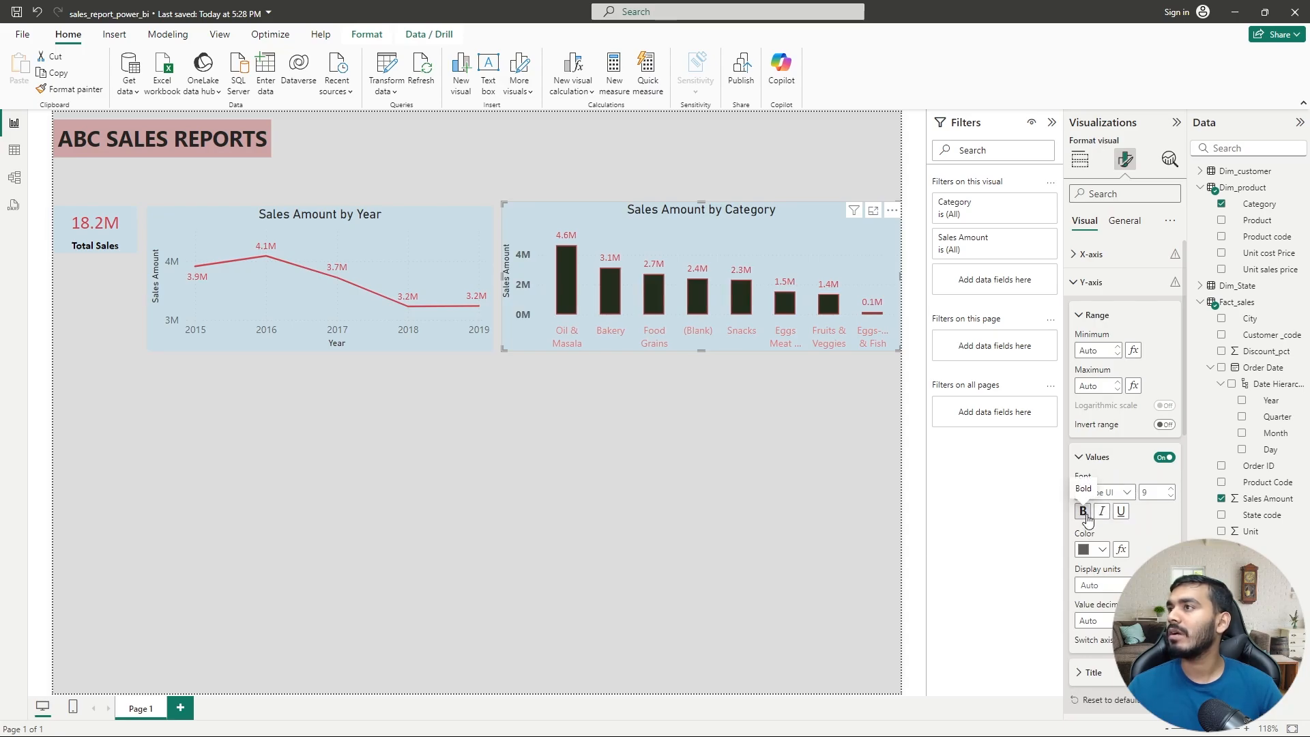
left_click(1102, 550)
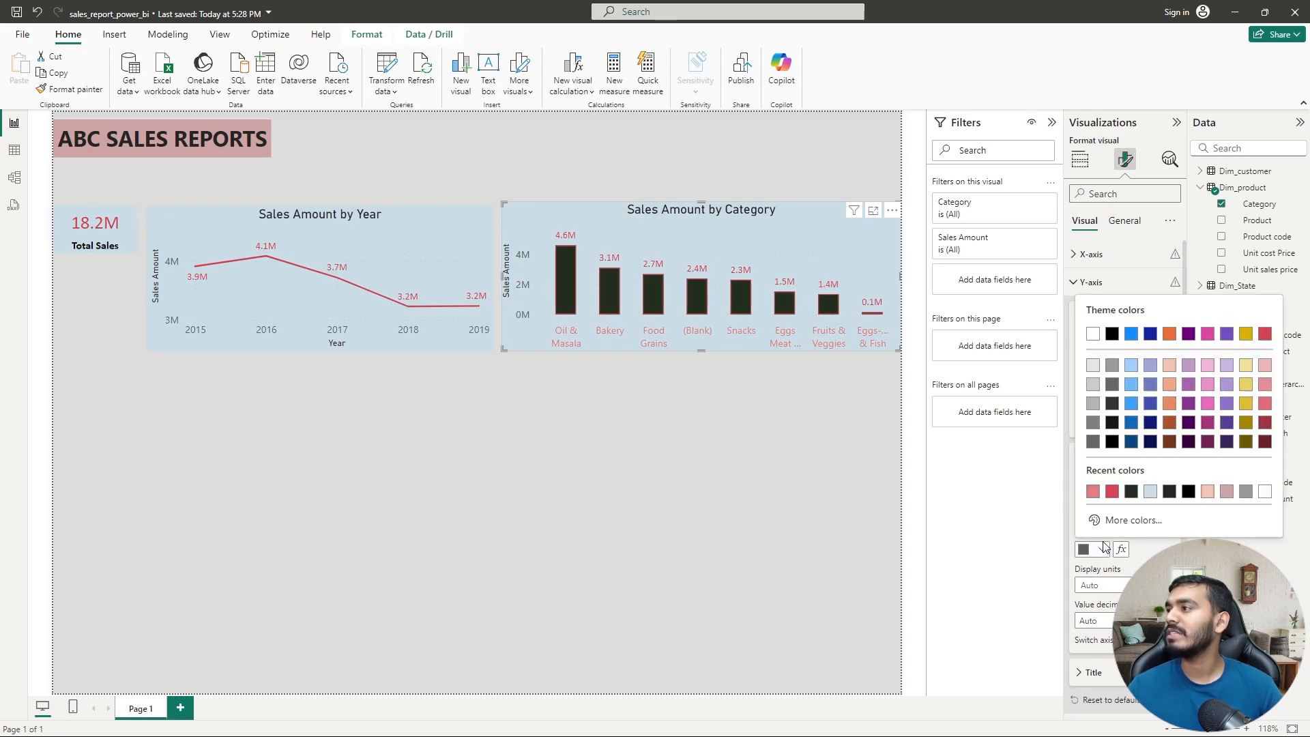
left_click(1097, 503)
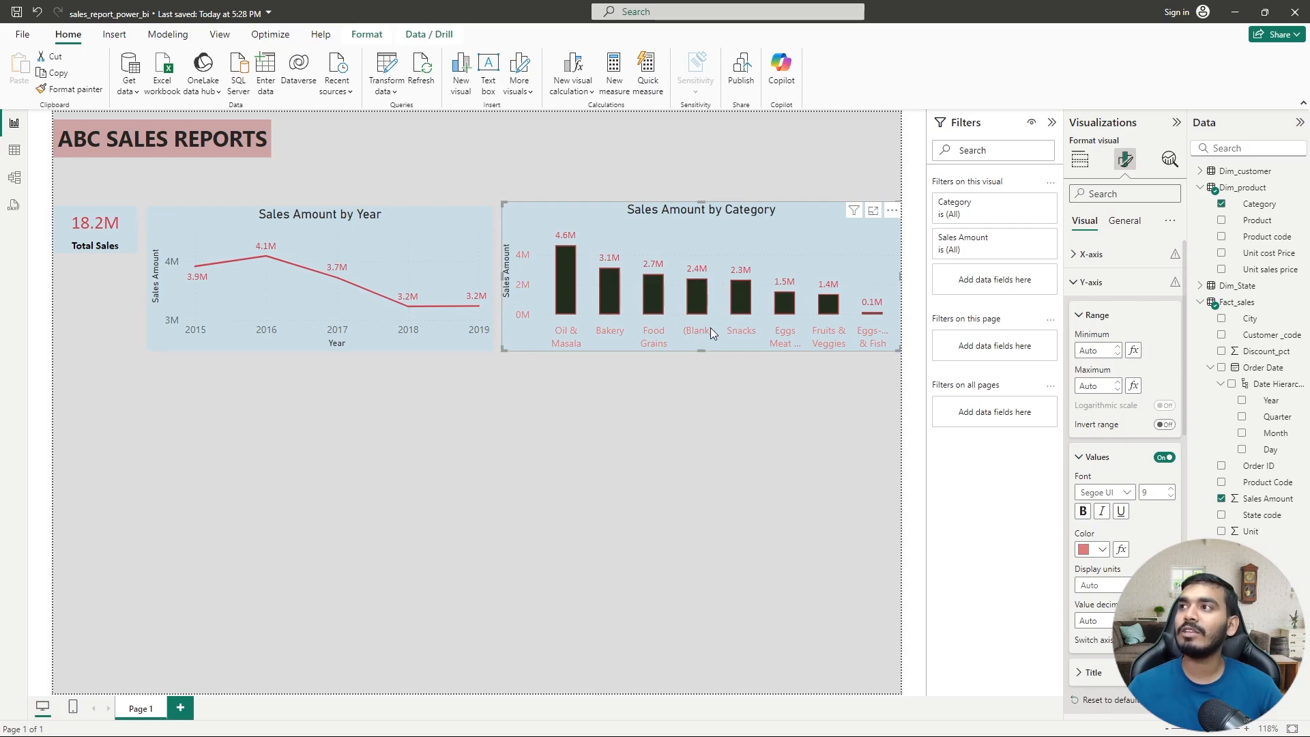
left_click(752, 418)
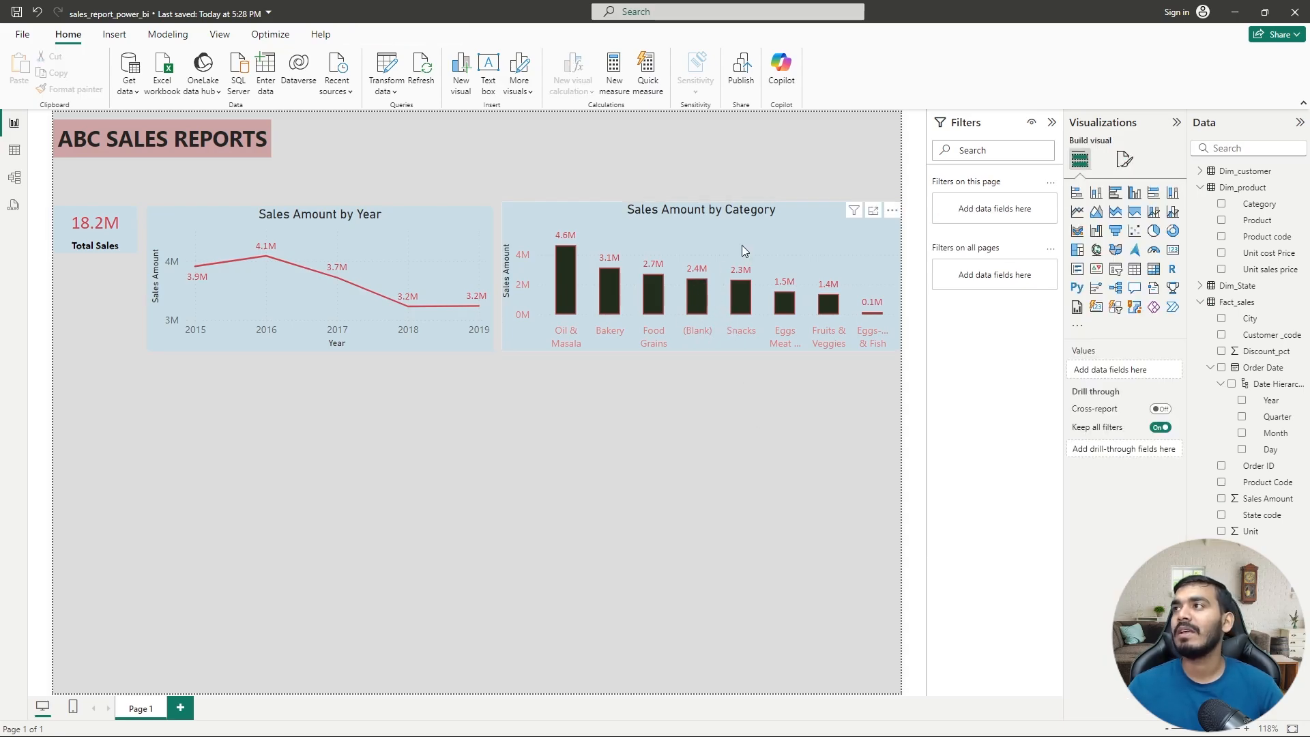
- Examine the category chart's axis fields and the Dim_product table's product codes and categories to investigate the blank category
left_click(758, 236)
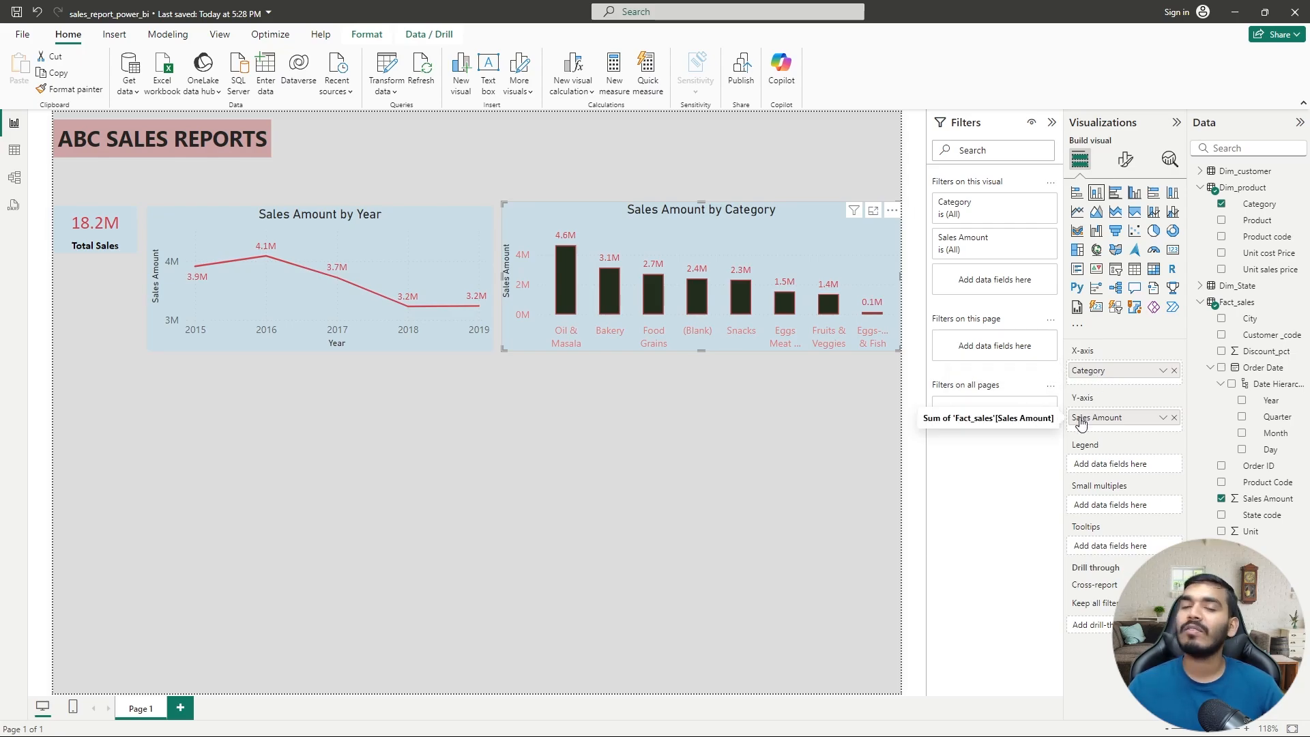
left_click(637, 384)
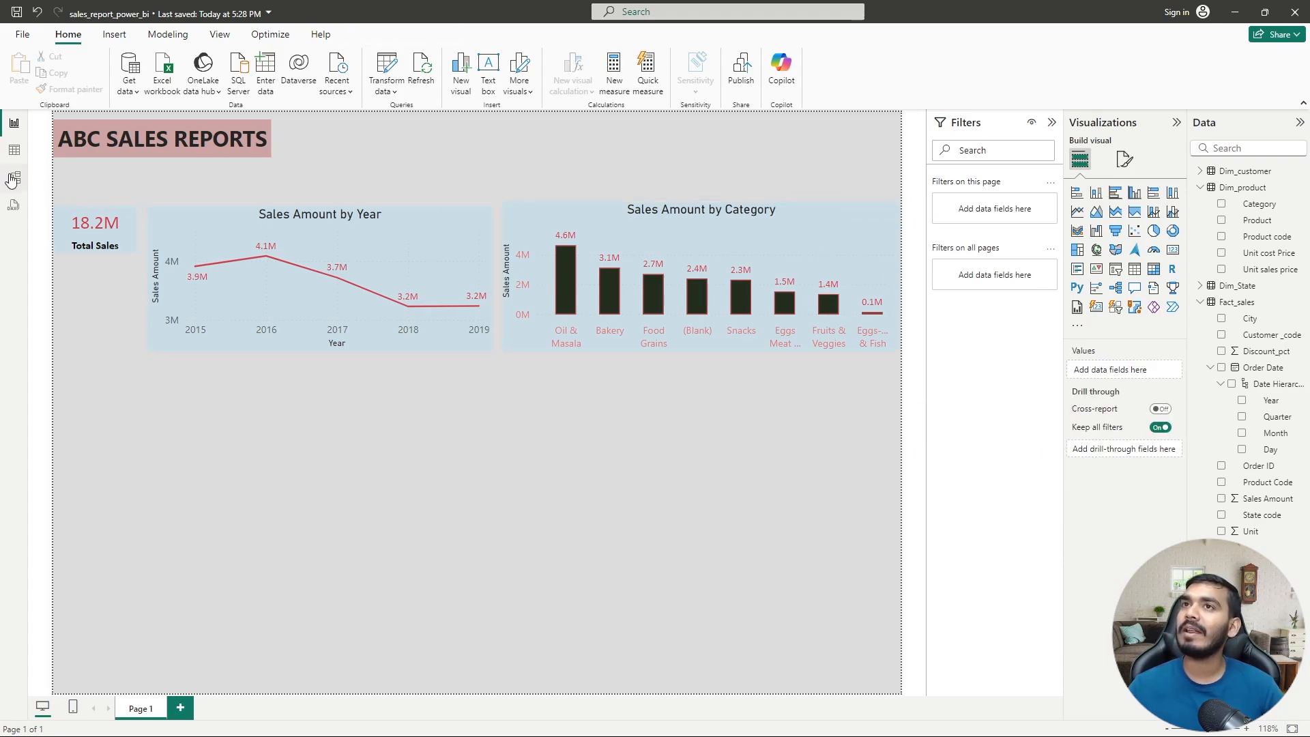
left_click(15, 151)
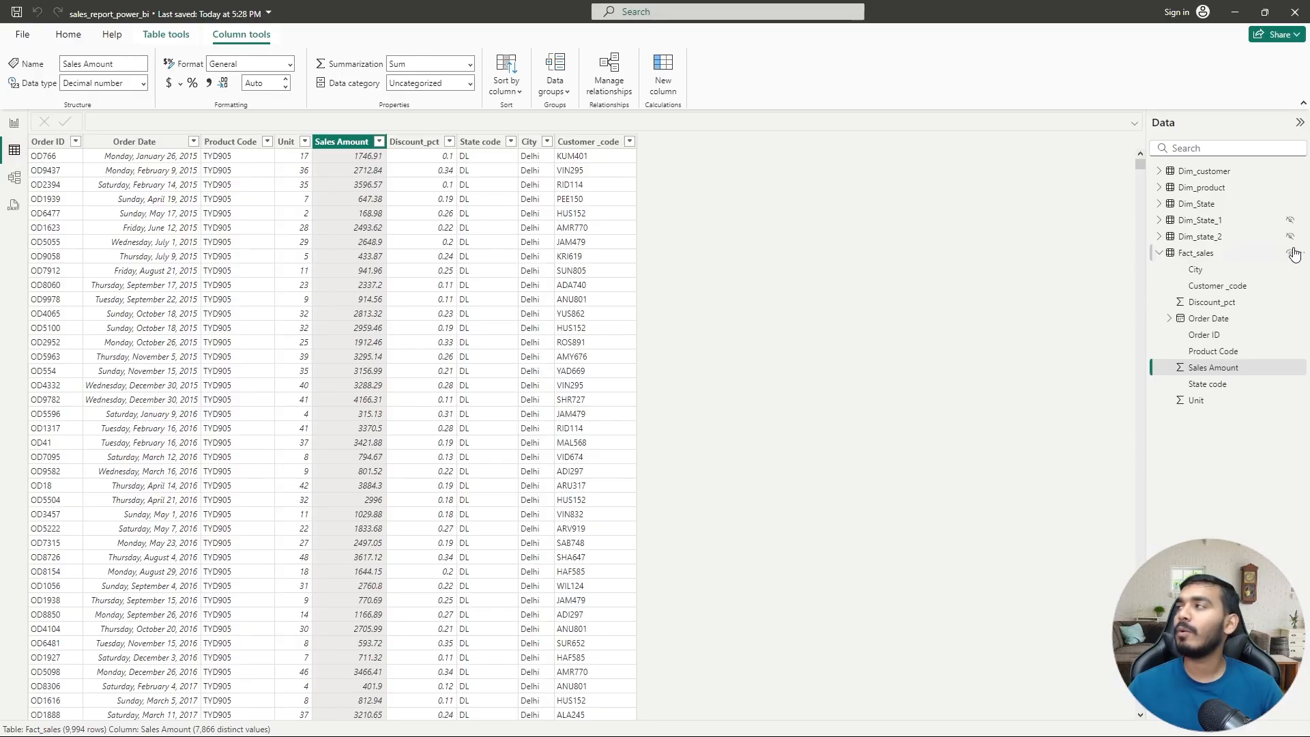
left_click(1203, 188)
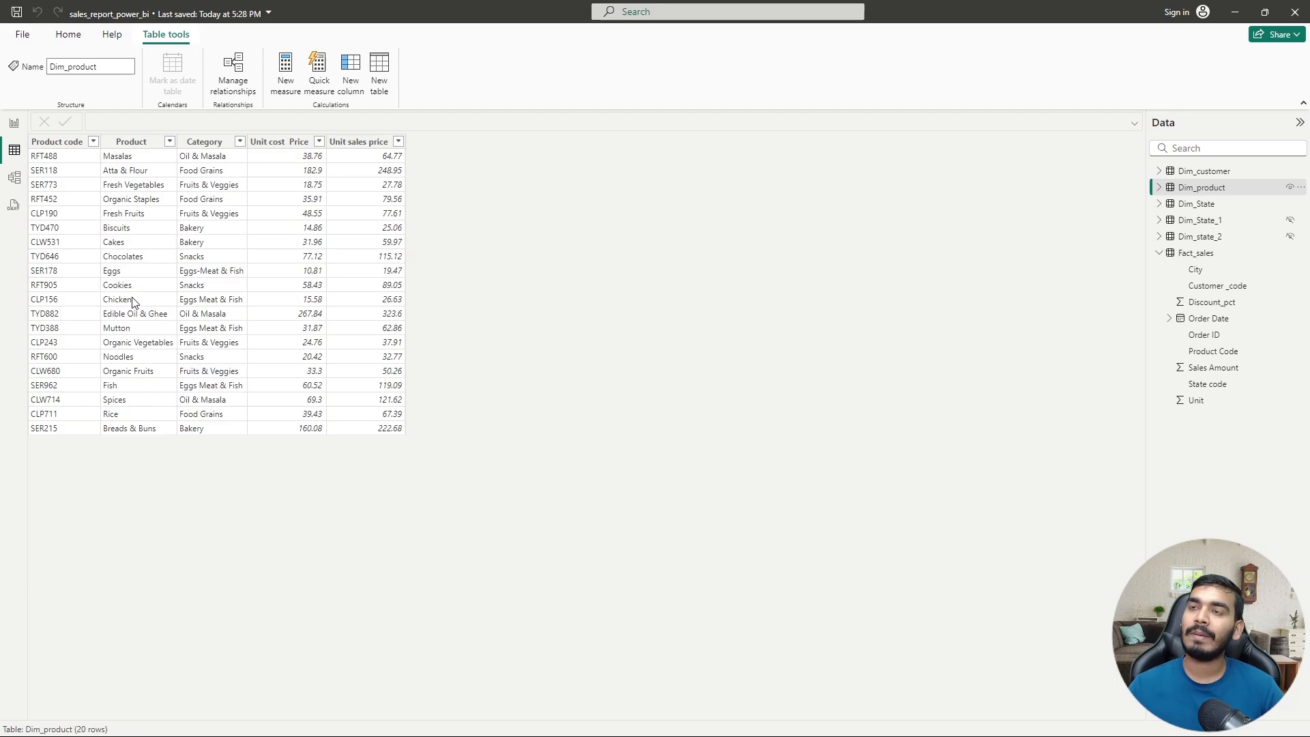
left_click(15, 126)
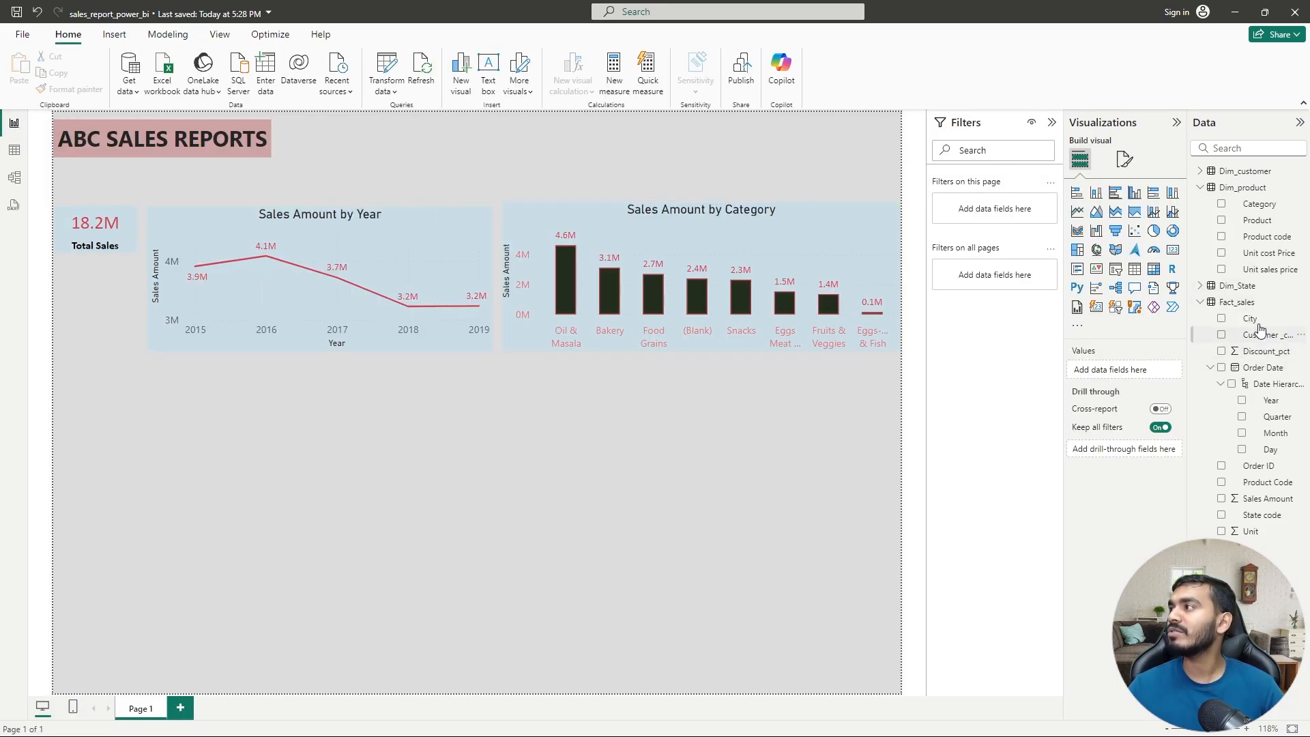
left_click(1244, 305)
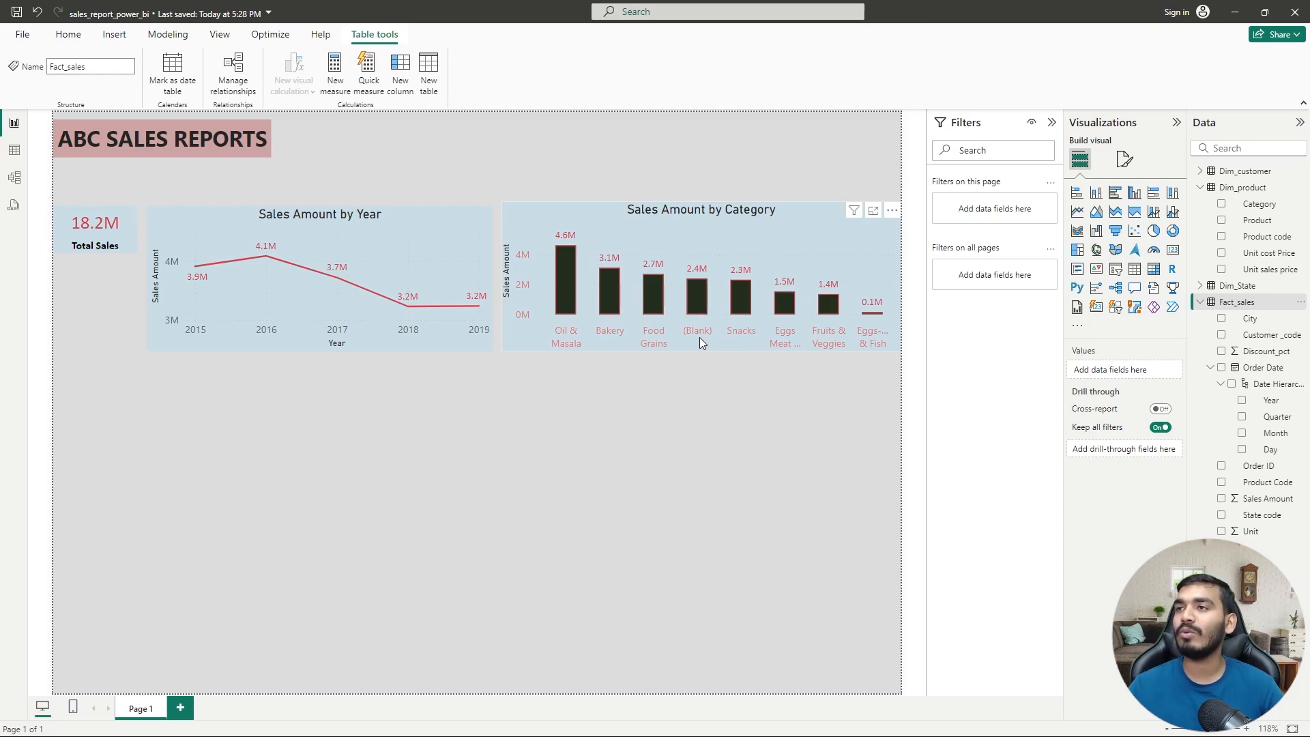
- Insert an empty table visual below the charts, move it beneath them and enlarge it to fill the page height
left_click(536, 458)
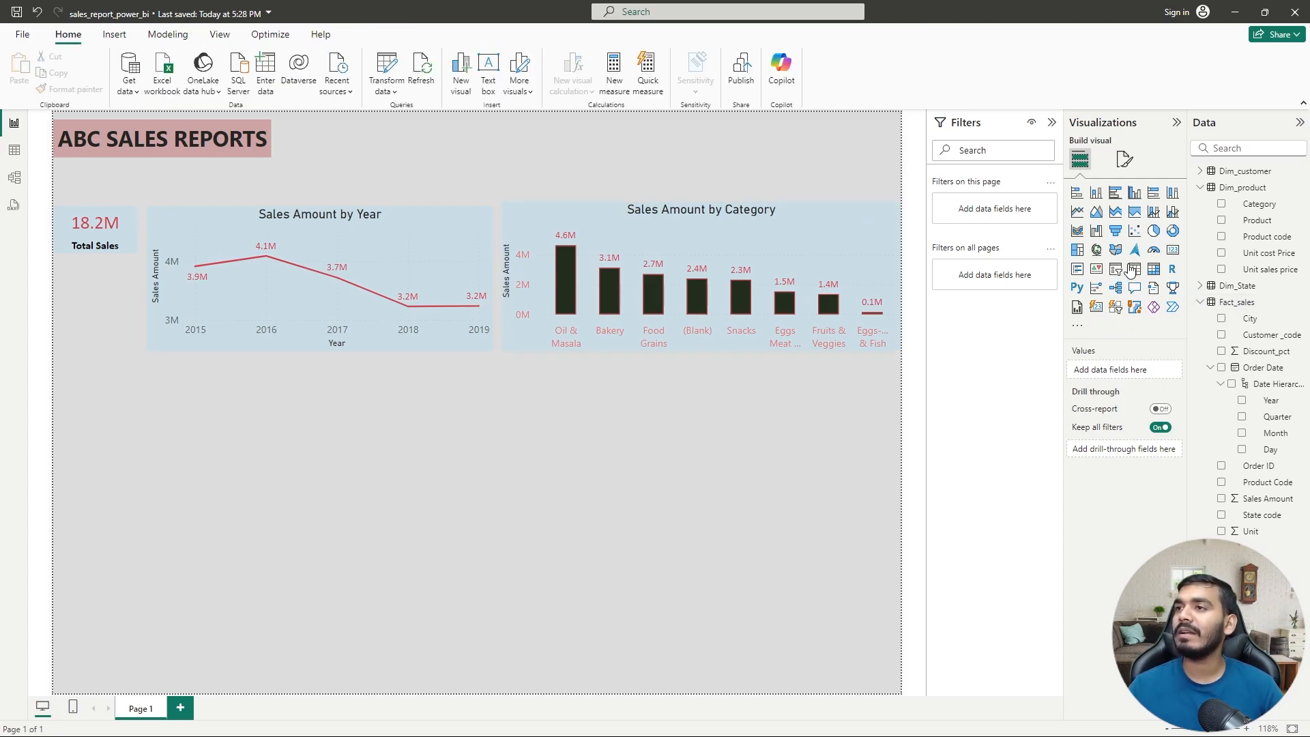
left_click(1132, 269)
left_click_drag(277, 409, 355, 400)
left_click_drag(404, 522, 385, 656)
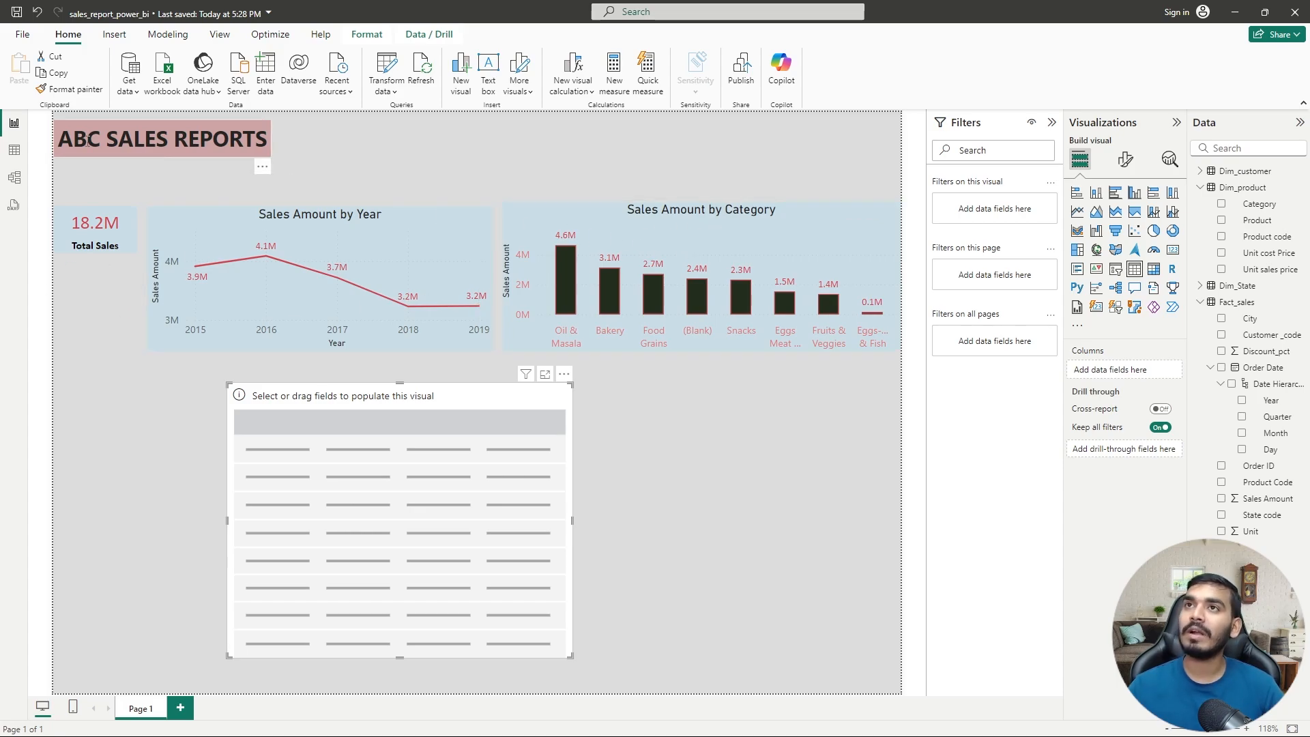
- Review the product code relationship between Dim_product and Fact_sales, and add Product Code from Fact_sales as the table visual's first column
left_click(14, 179)
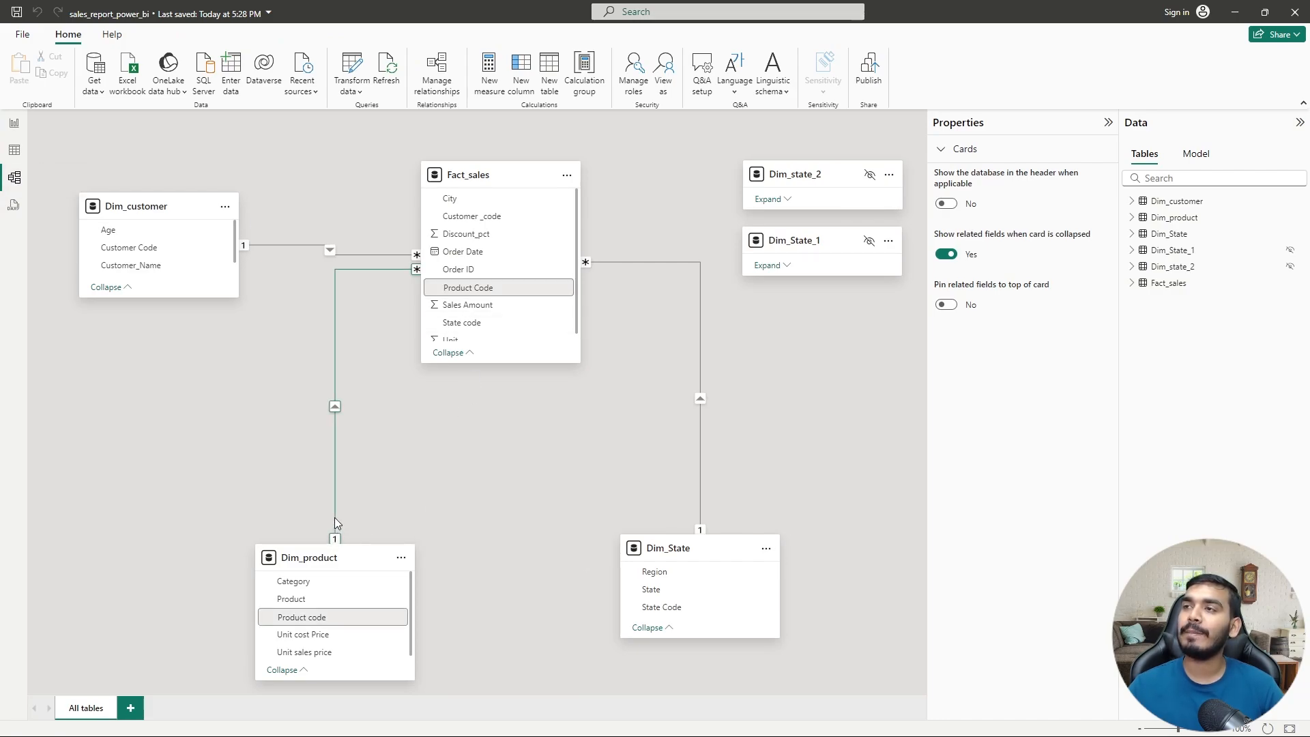
left_click(14, 124)
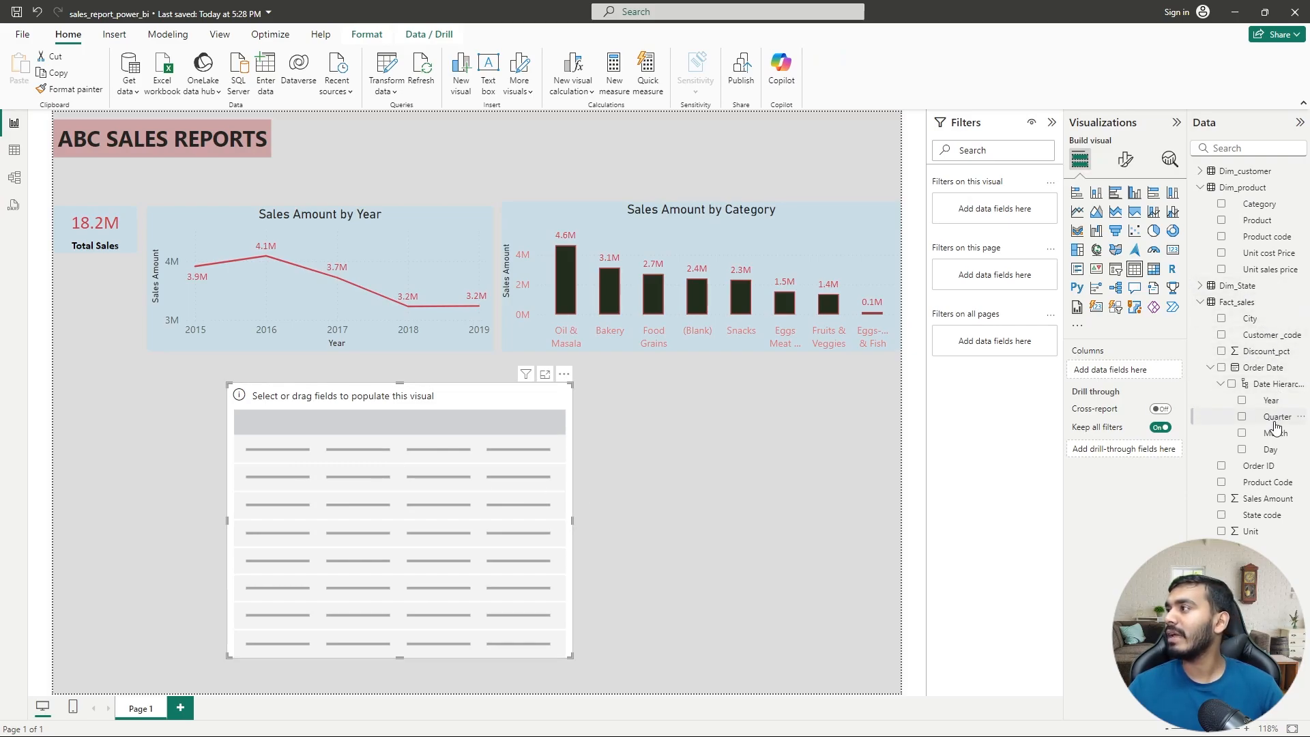
left_click(1211, 370)
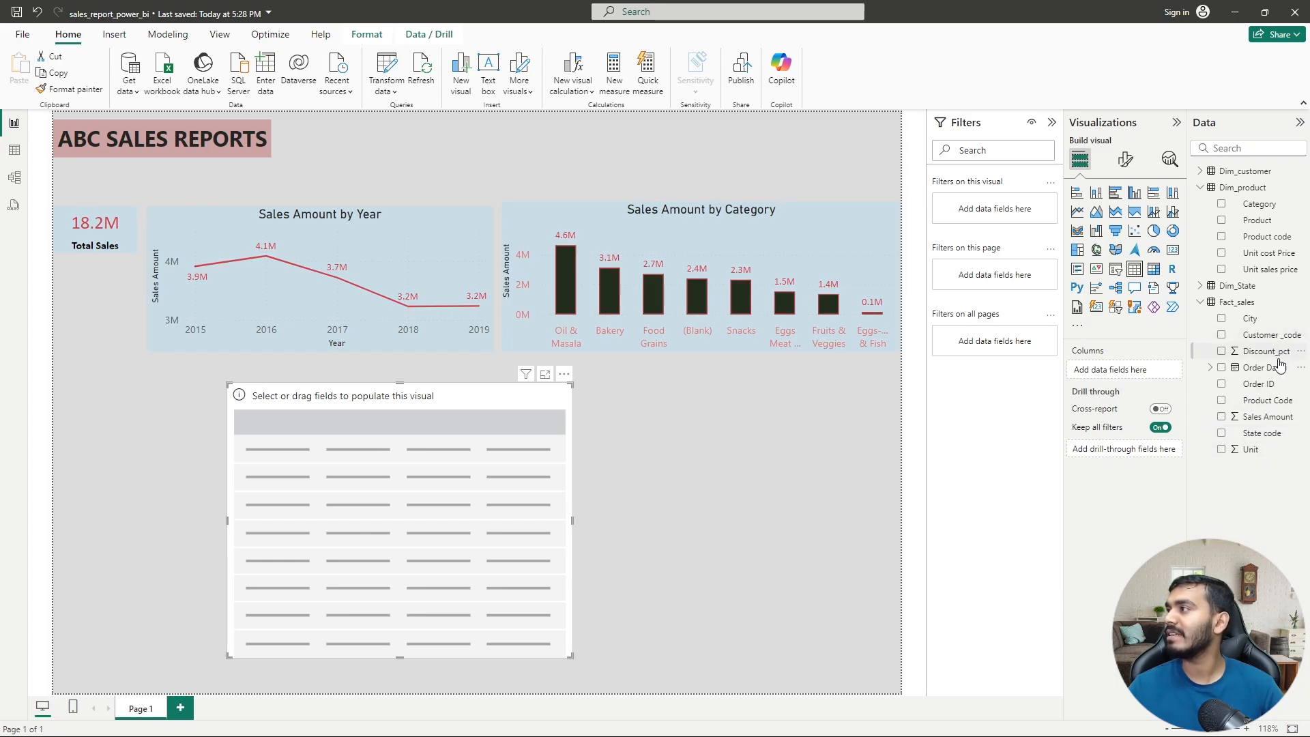
left_click_drag(1268, 401, 1150, 375)
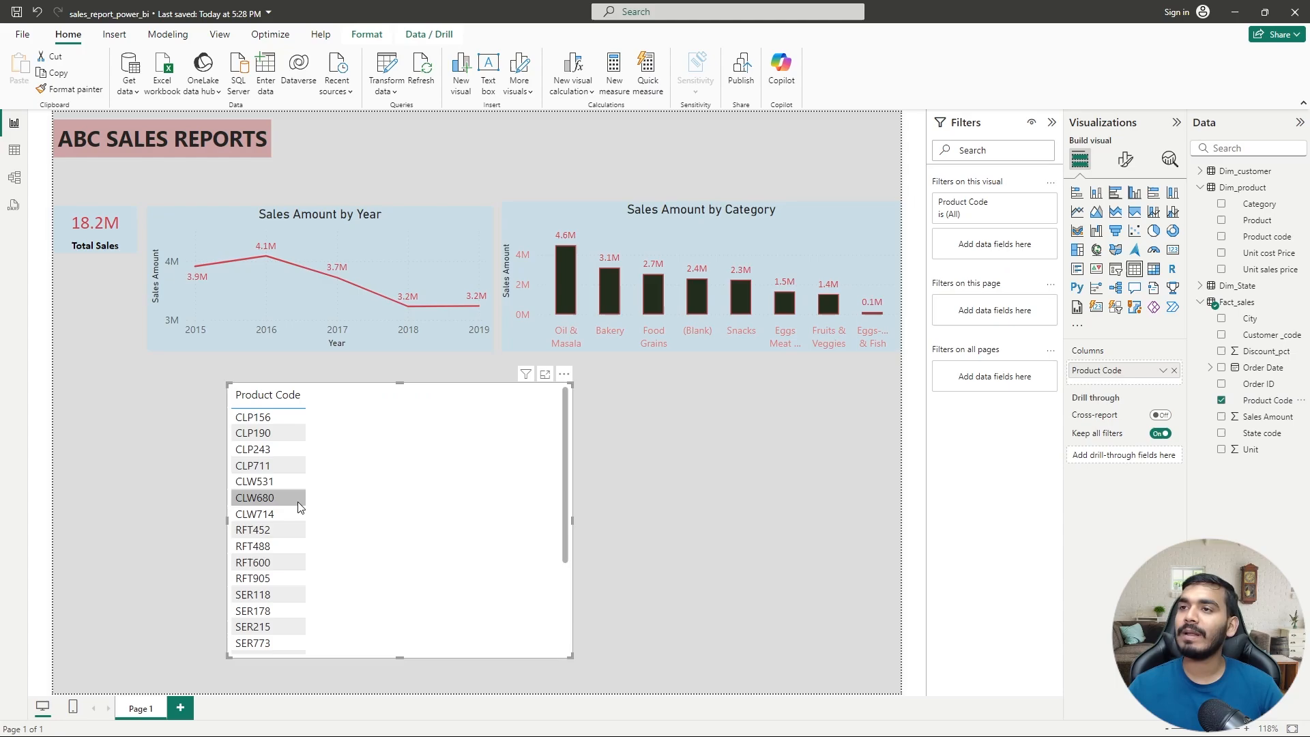
scroll(282, 502, "down", 3)
scroll(282, 502, "up", 3)
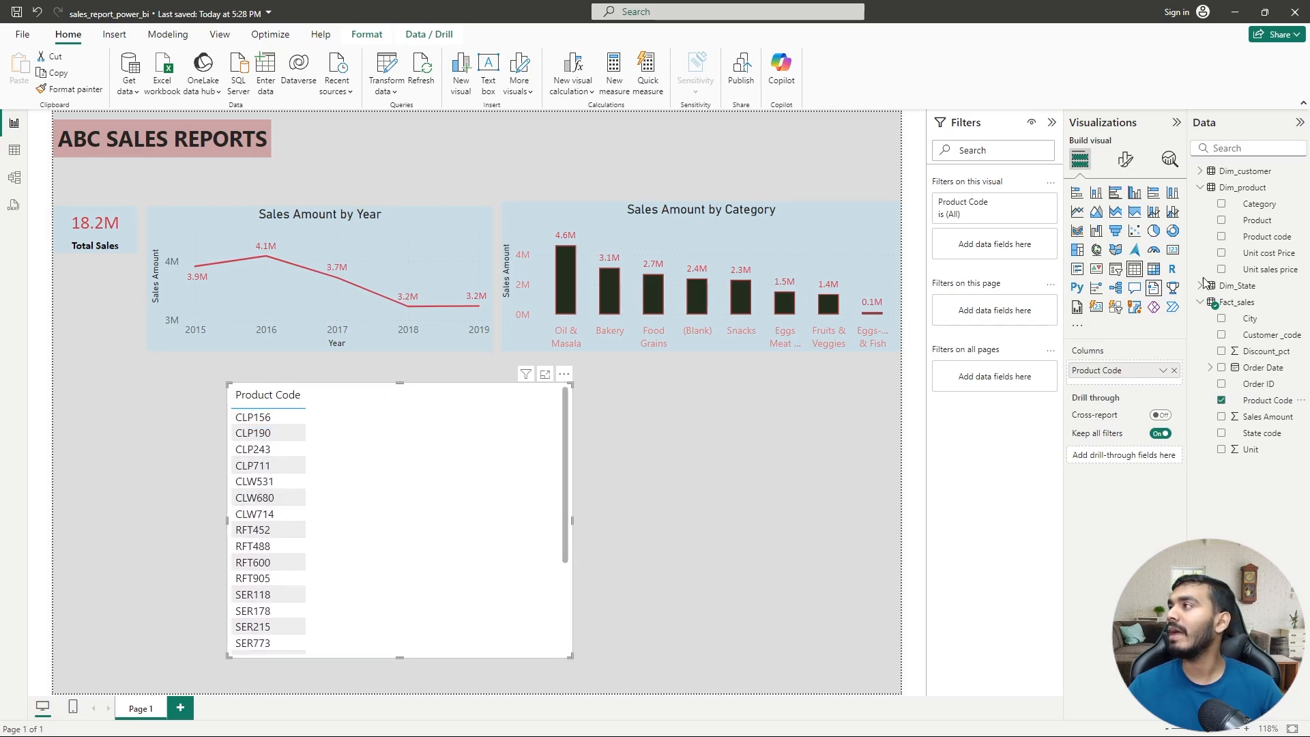
- Add Product code and Category from Dim_product and Sales Amount from Fact_sales as further columns of the table visual
left_click_drag(1280, 244, 1153, 388)
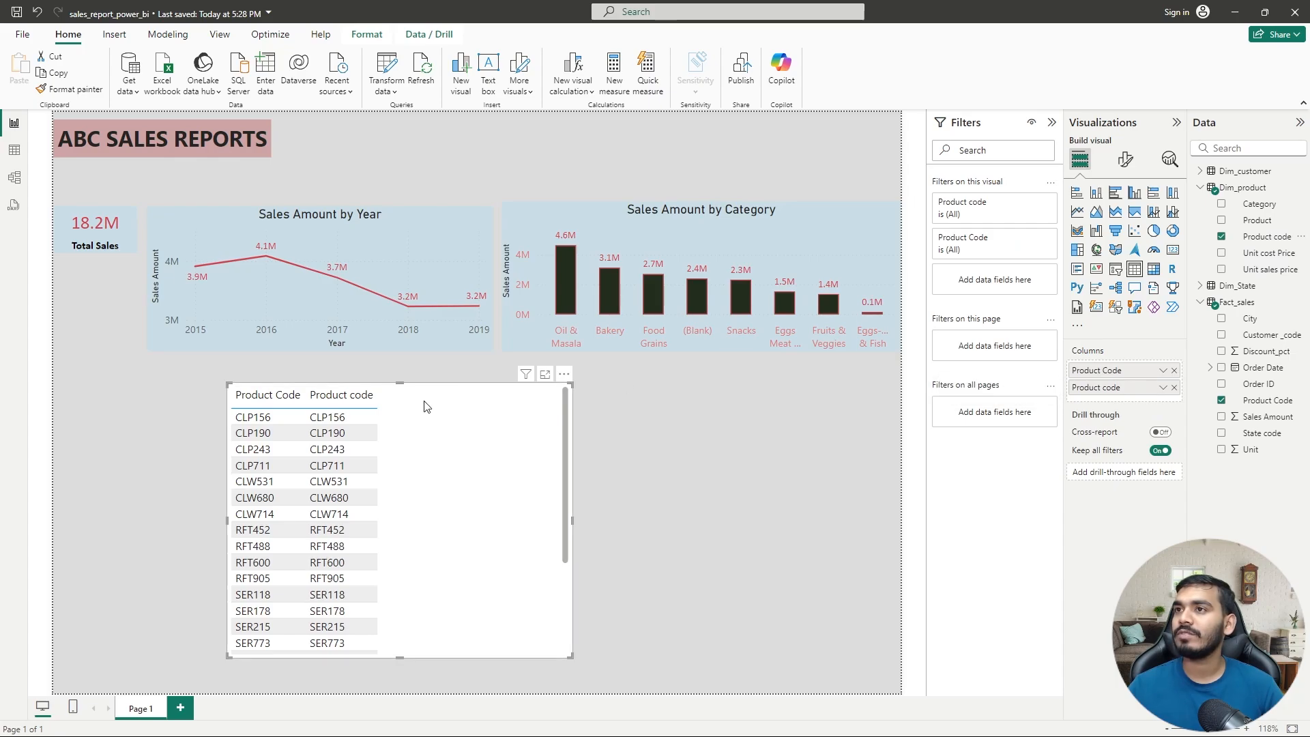
scroll(358, 485, "down", 3)
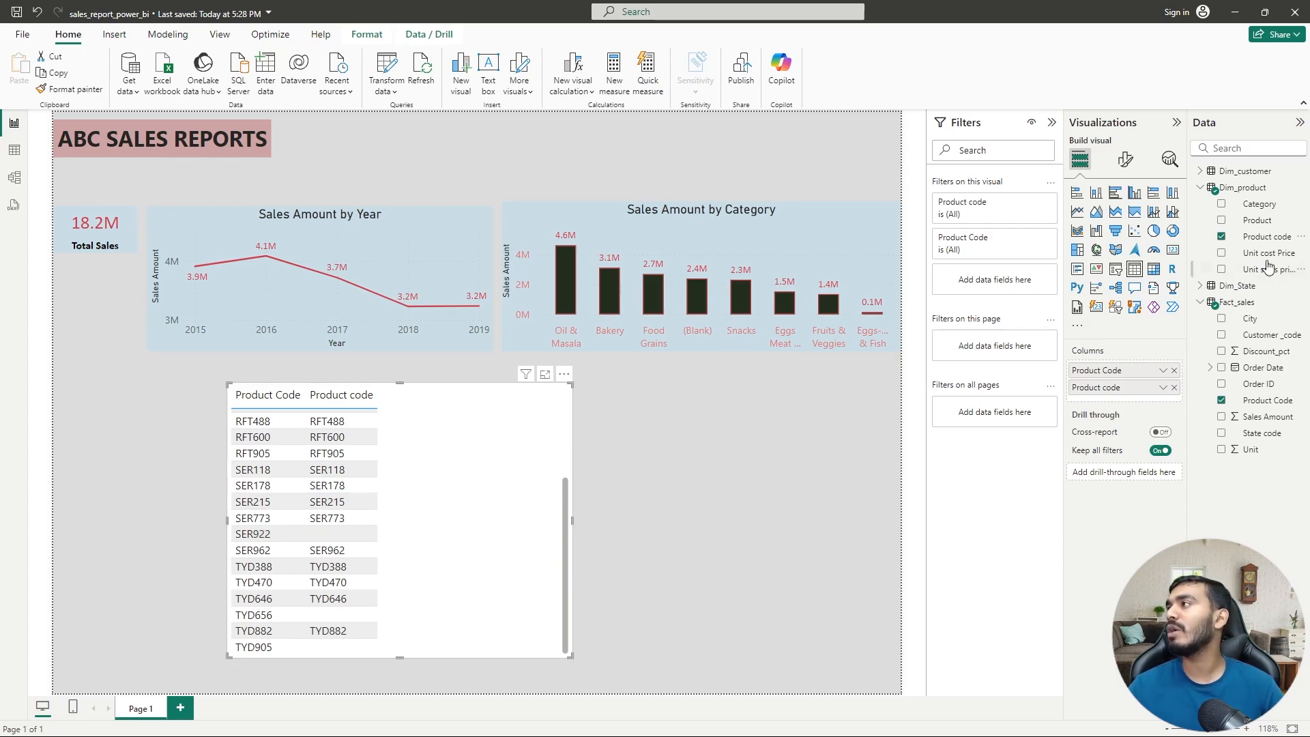
left_click_drag(1261, 203, 1133, 404)
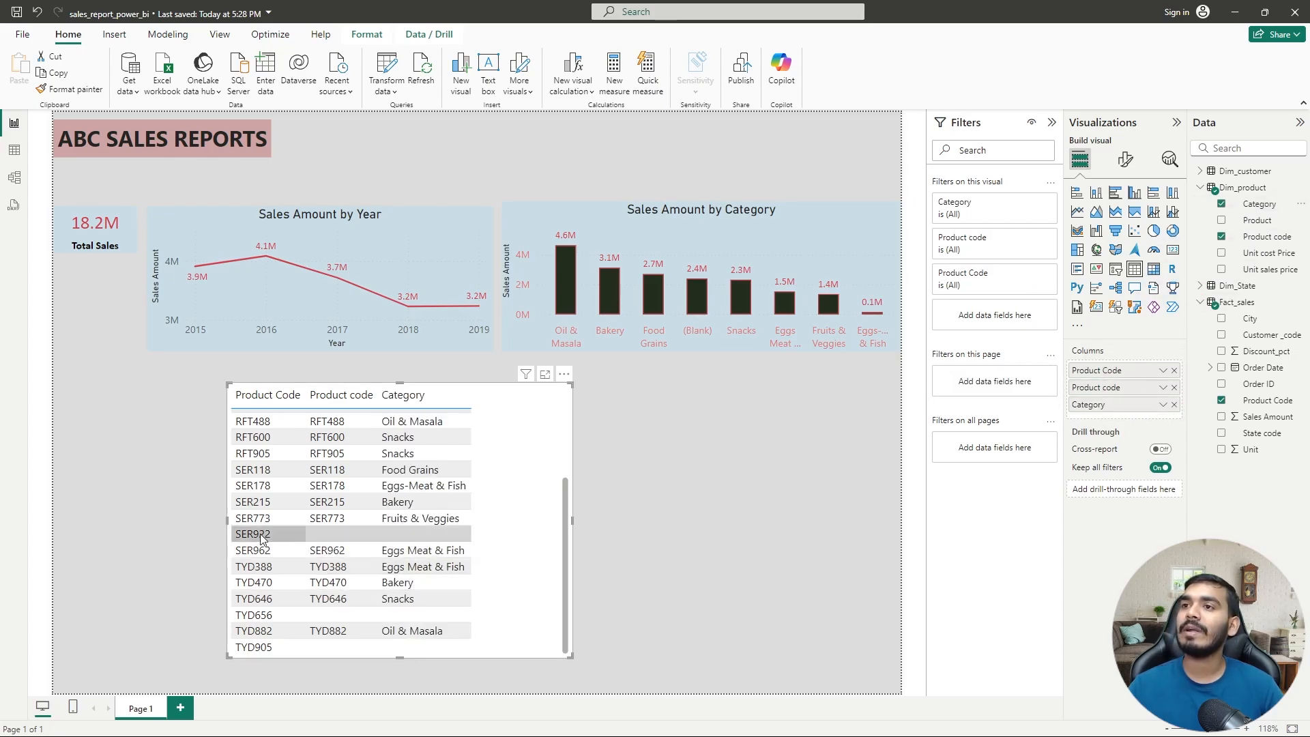
left_click_drag(1264, 417, 1158, 421)
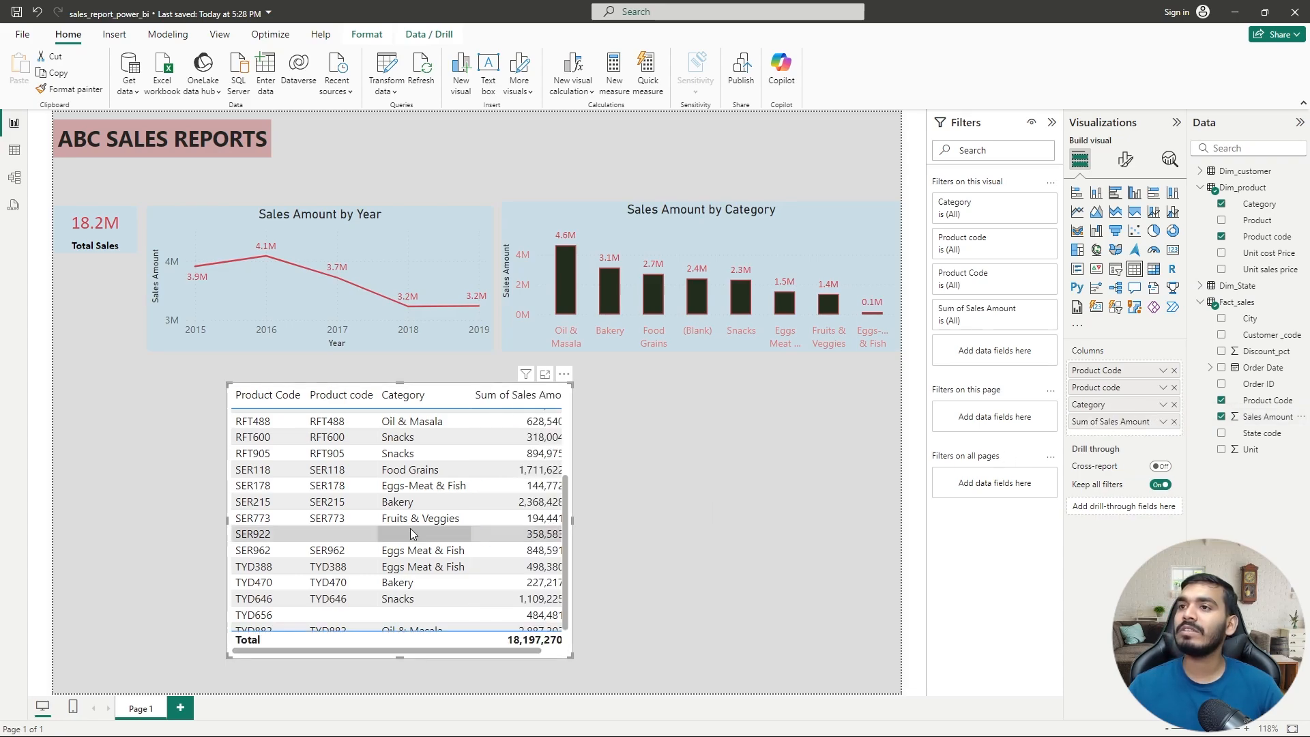
- Widen the table visual until the Sum of Sales Amount column is fully shown, and sort the table by Category in ascending order
left_click(574, 520)
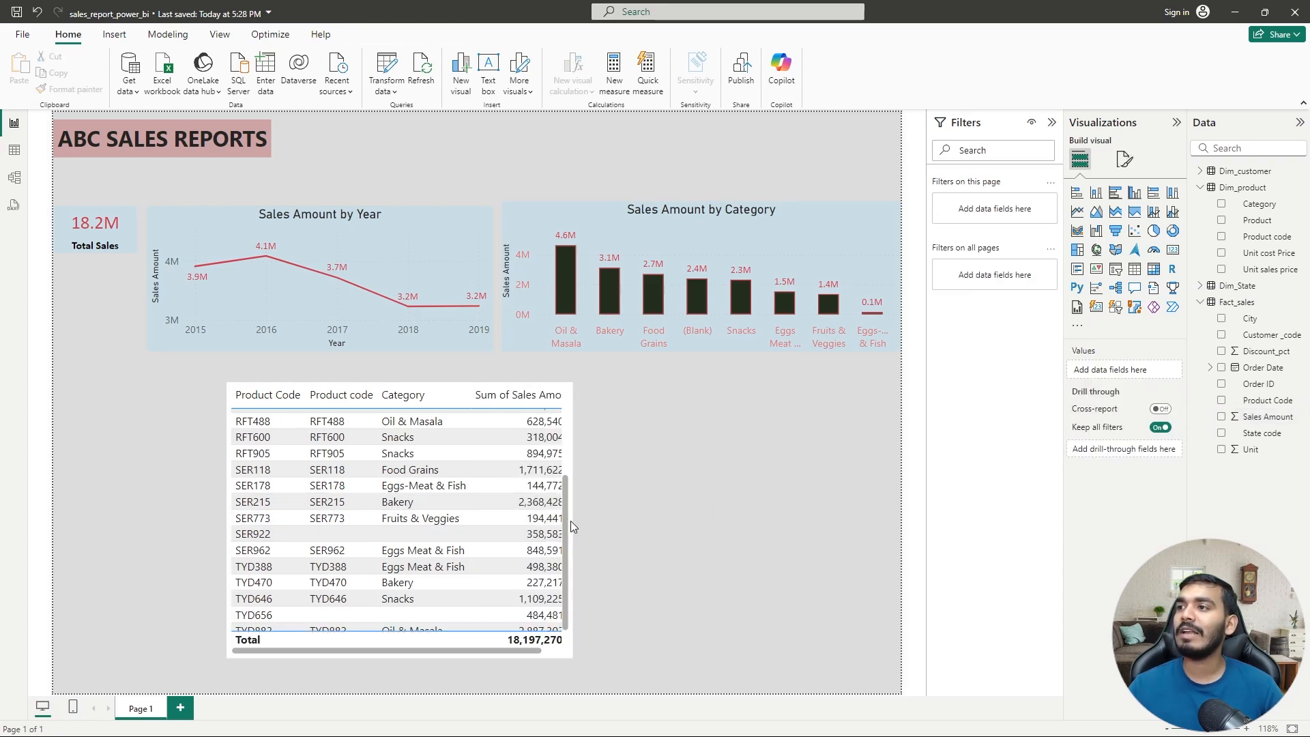
left_click(572, 521)
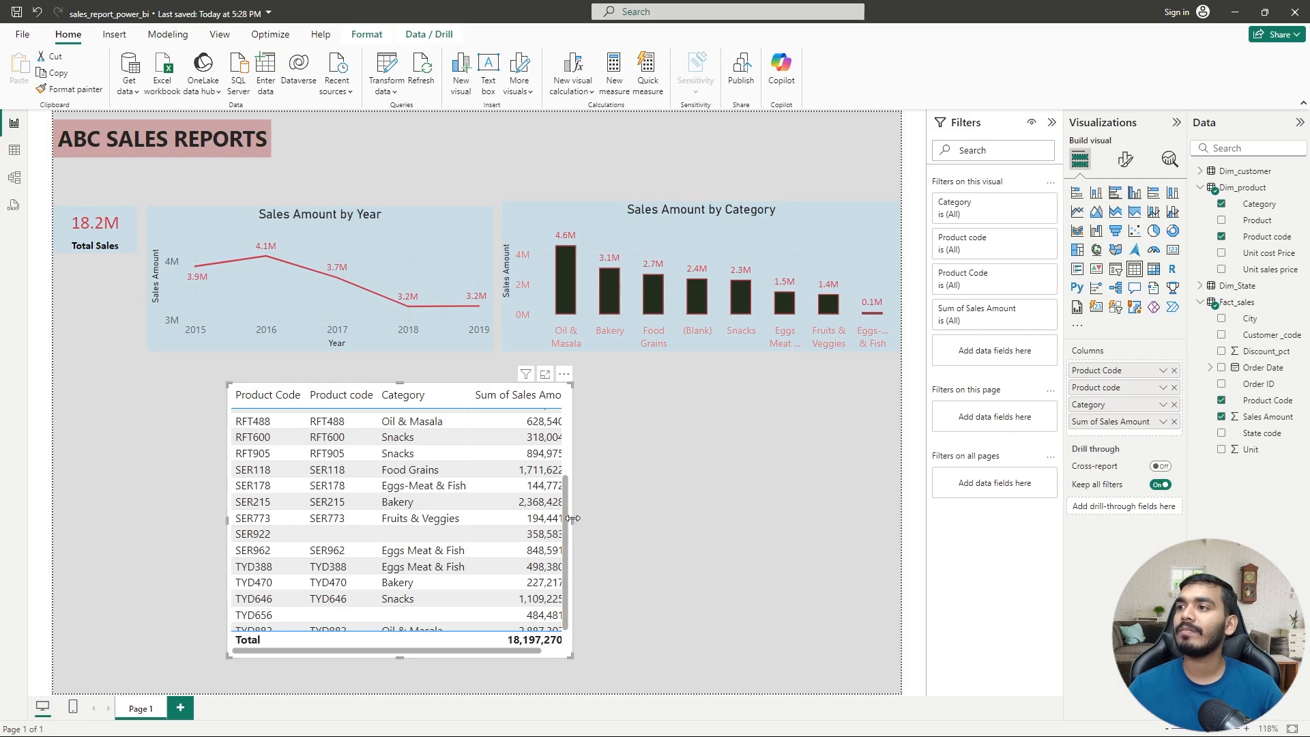
left_click_drag(571, 505, 668, 541)
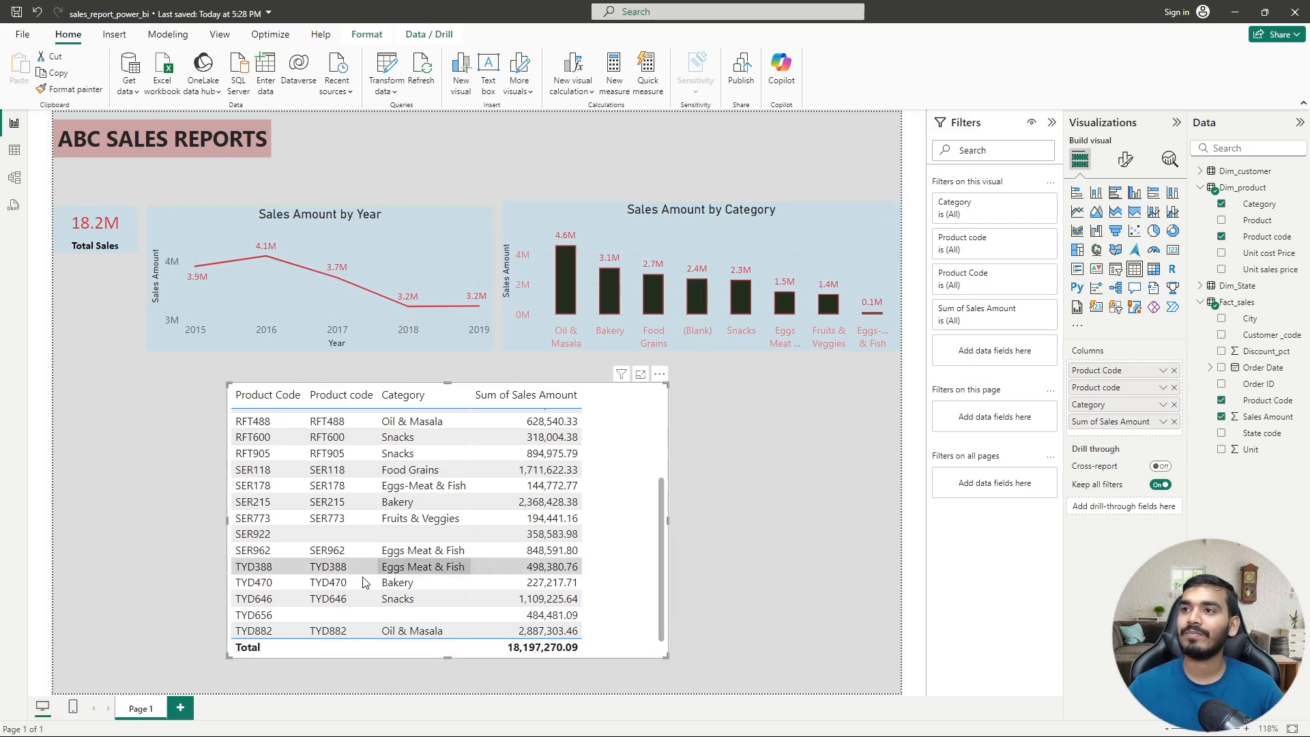
scroll(341, 580, "down", 1)
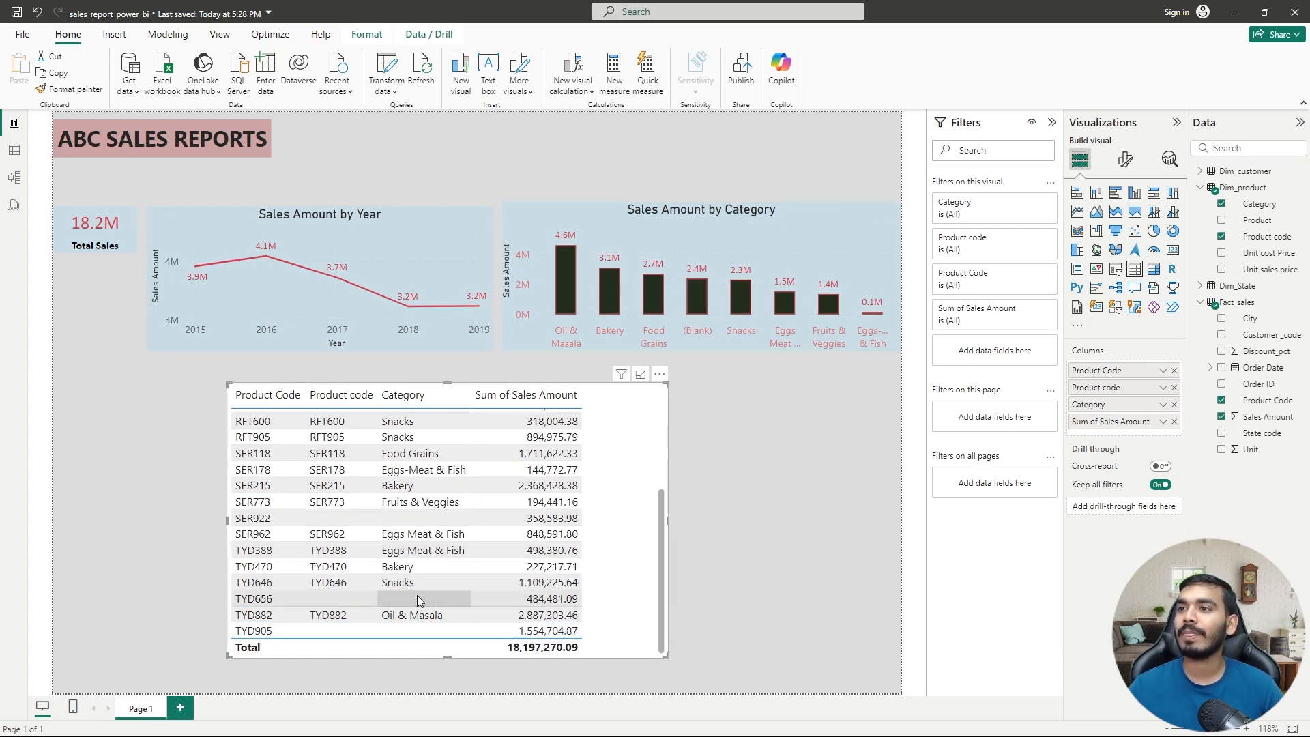
left_click(412, 401)
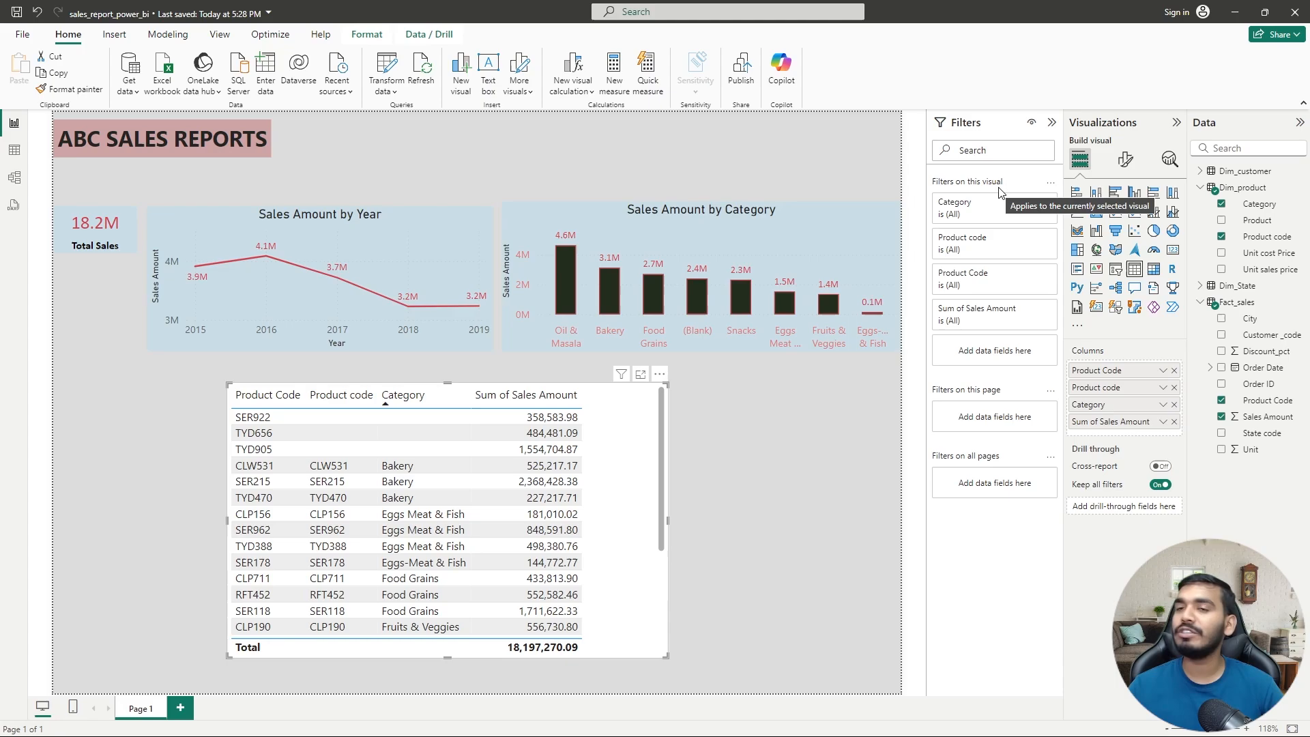
- Compare the filters of the table and category chart, and filter the table visual to show only the (Blank) category
left_click(793, 438)
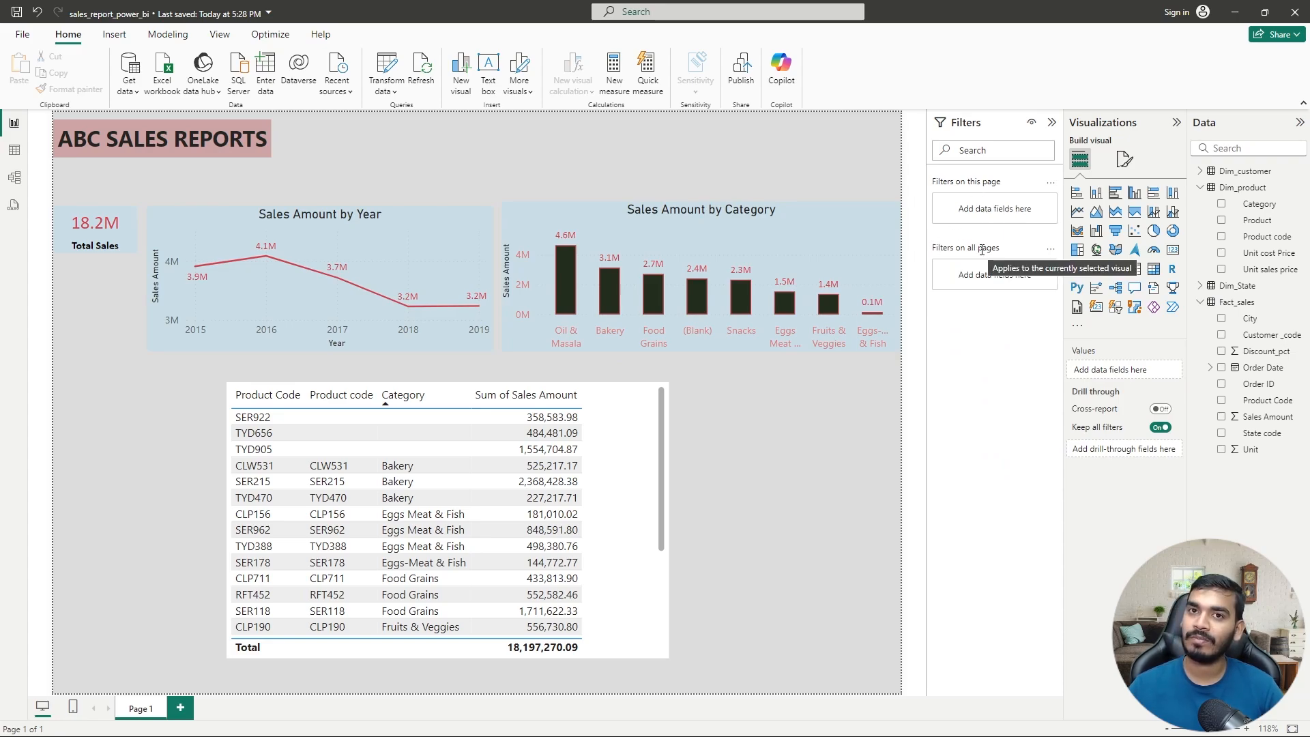
left_click(599, 483)
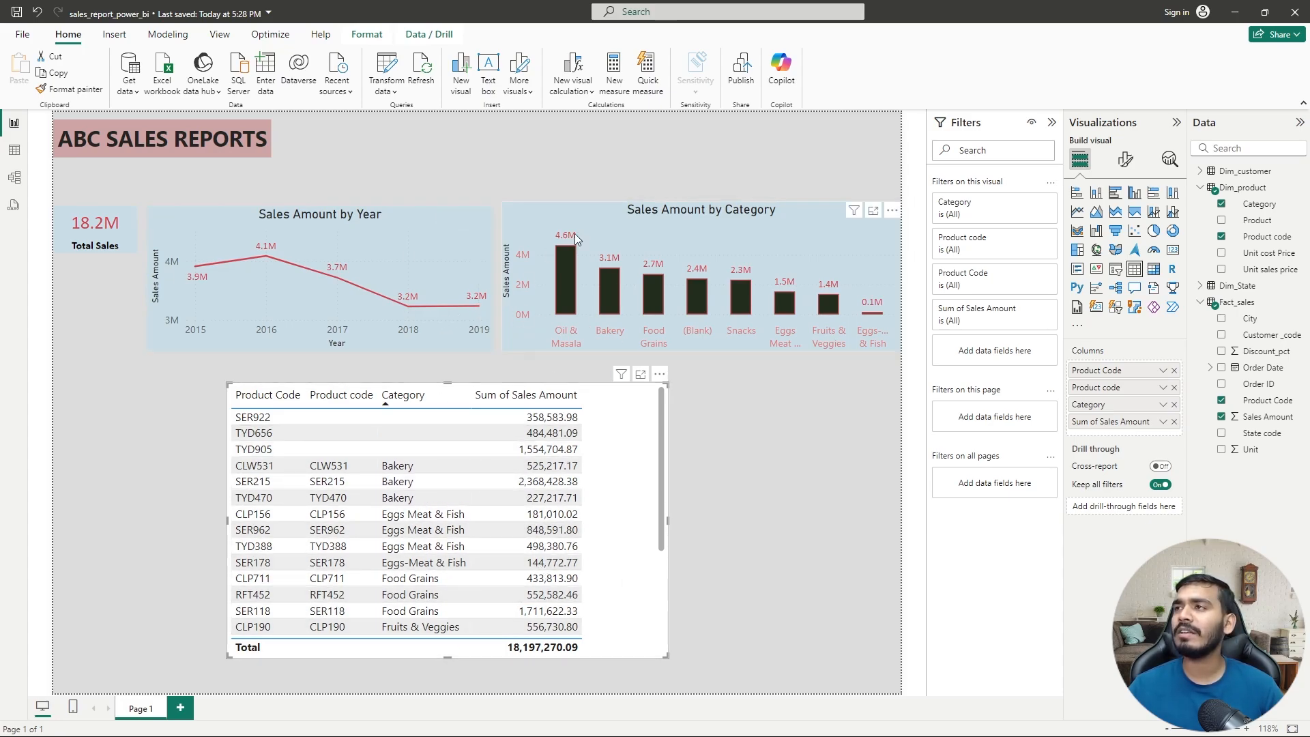
left_click(561, 218)
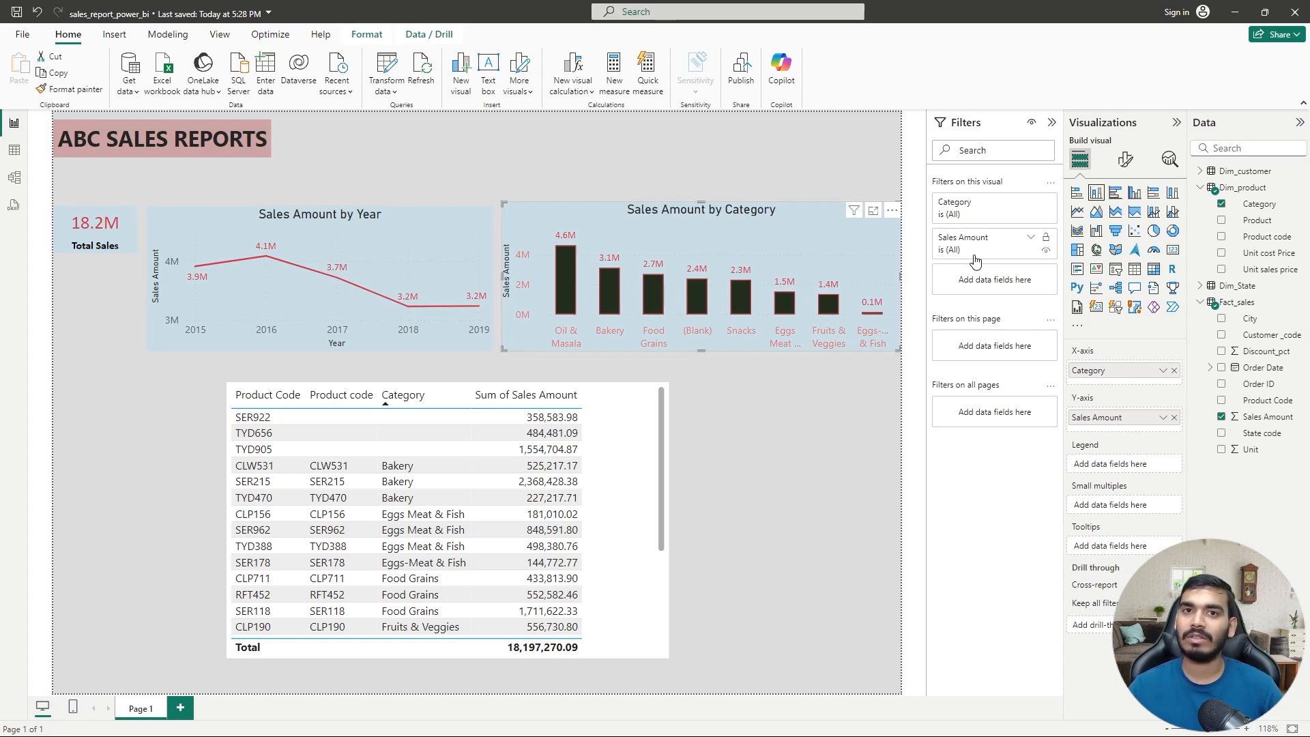
left_click(613, 427)
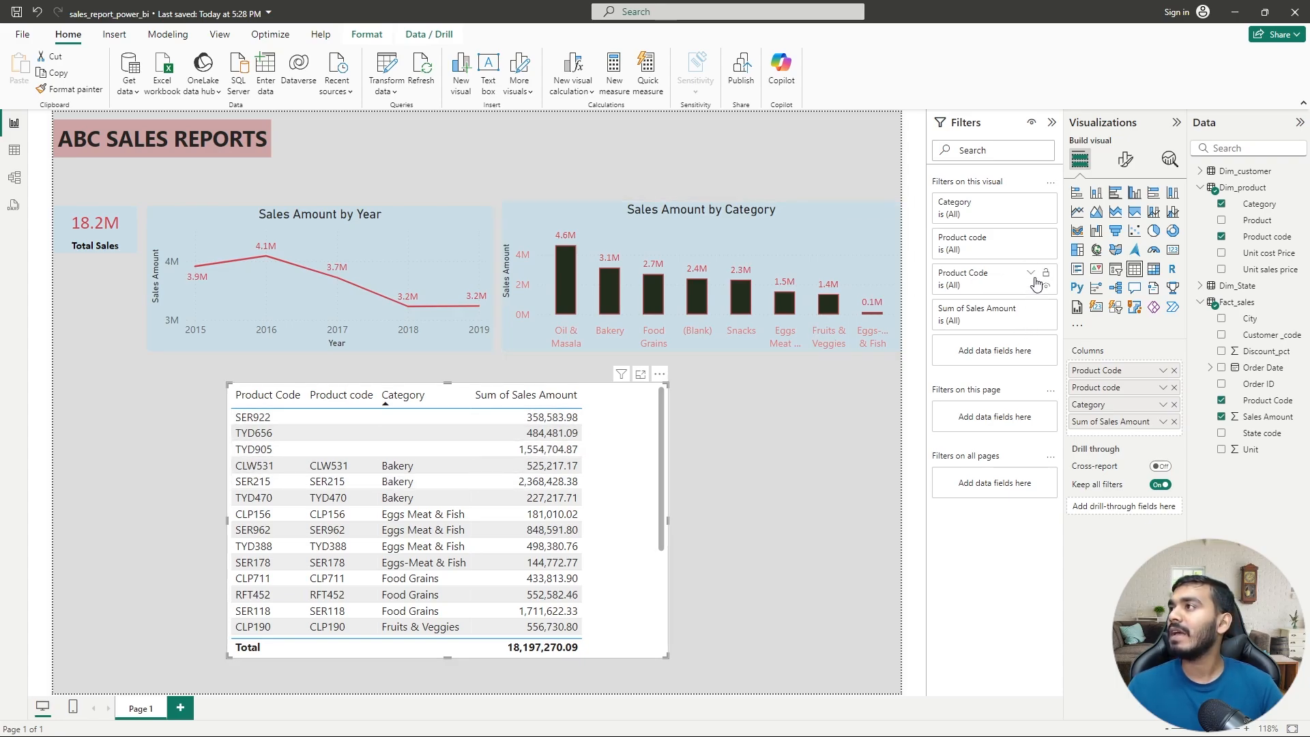
left_click(1031, 202)
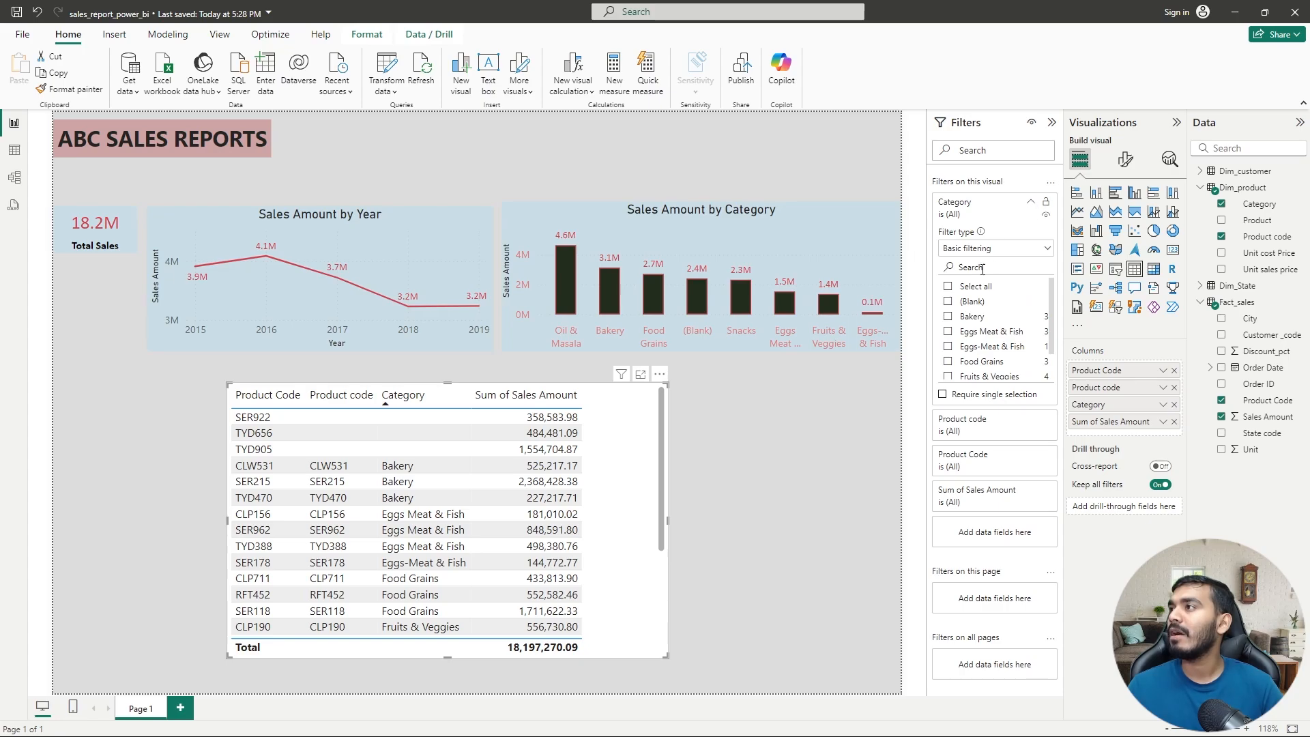
left_click(948, 301)
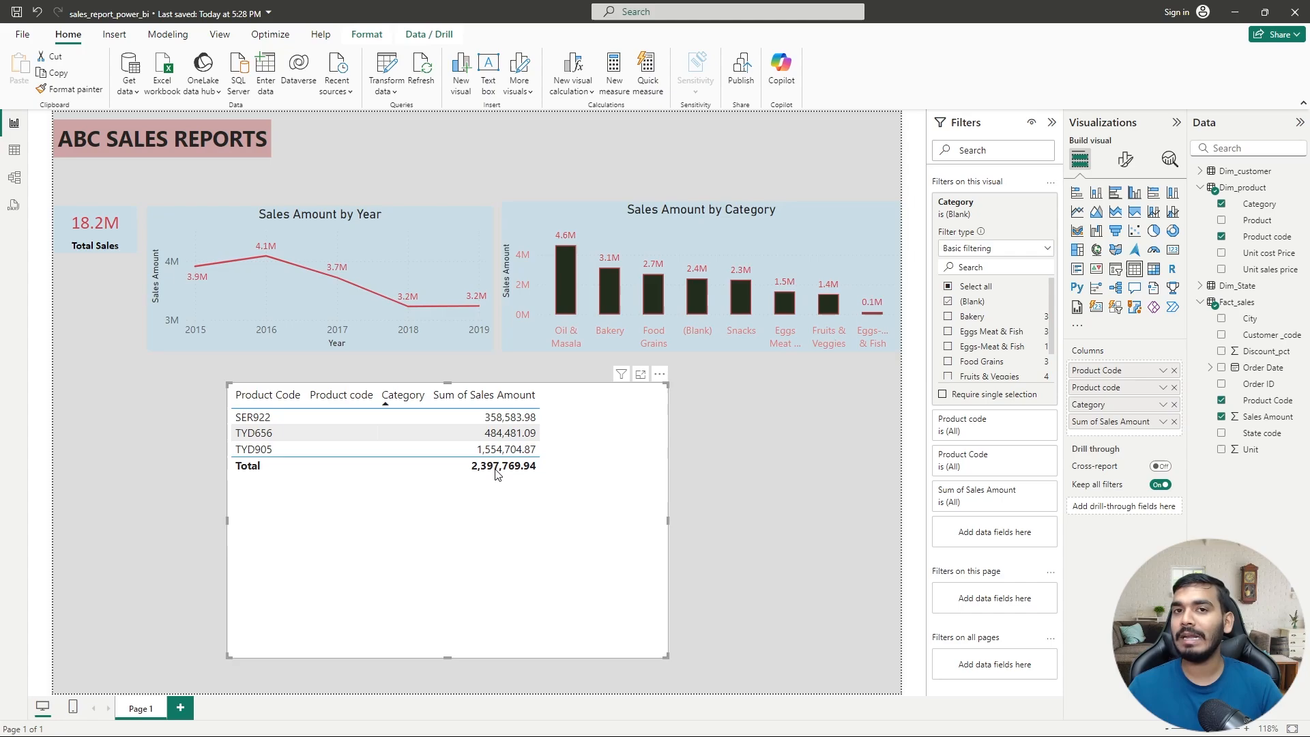
- Delete the product code table visual from beneath the charts
left_click(741, 270)
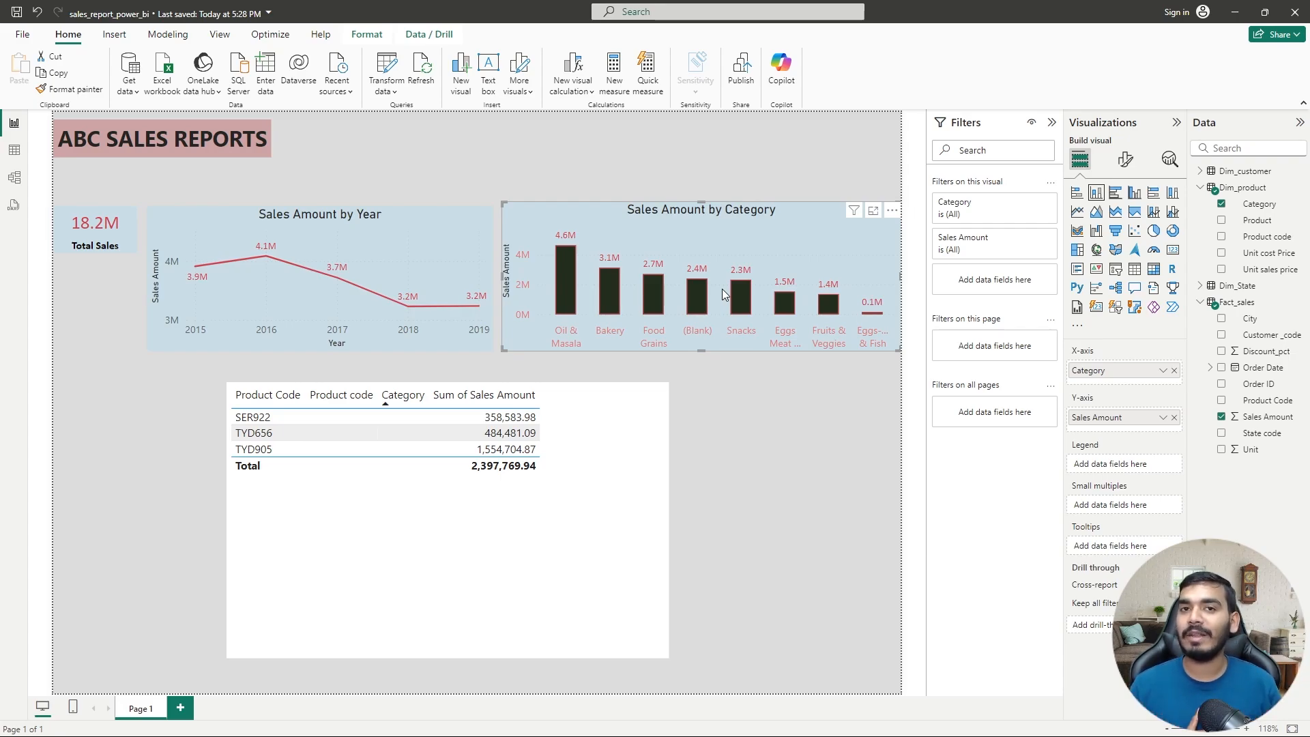
left_click(649, 453)
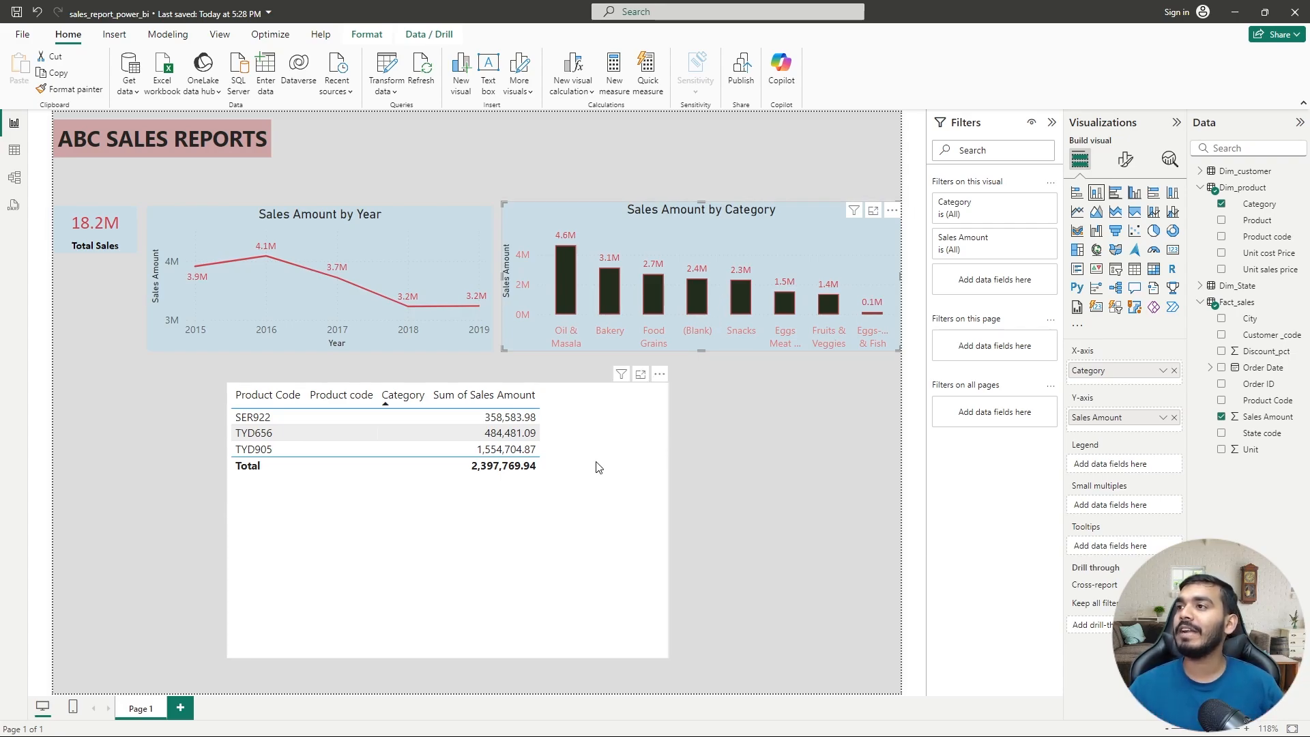
key("Delete")
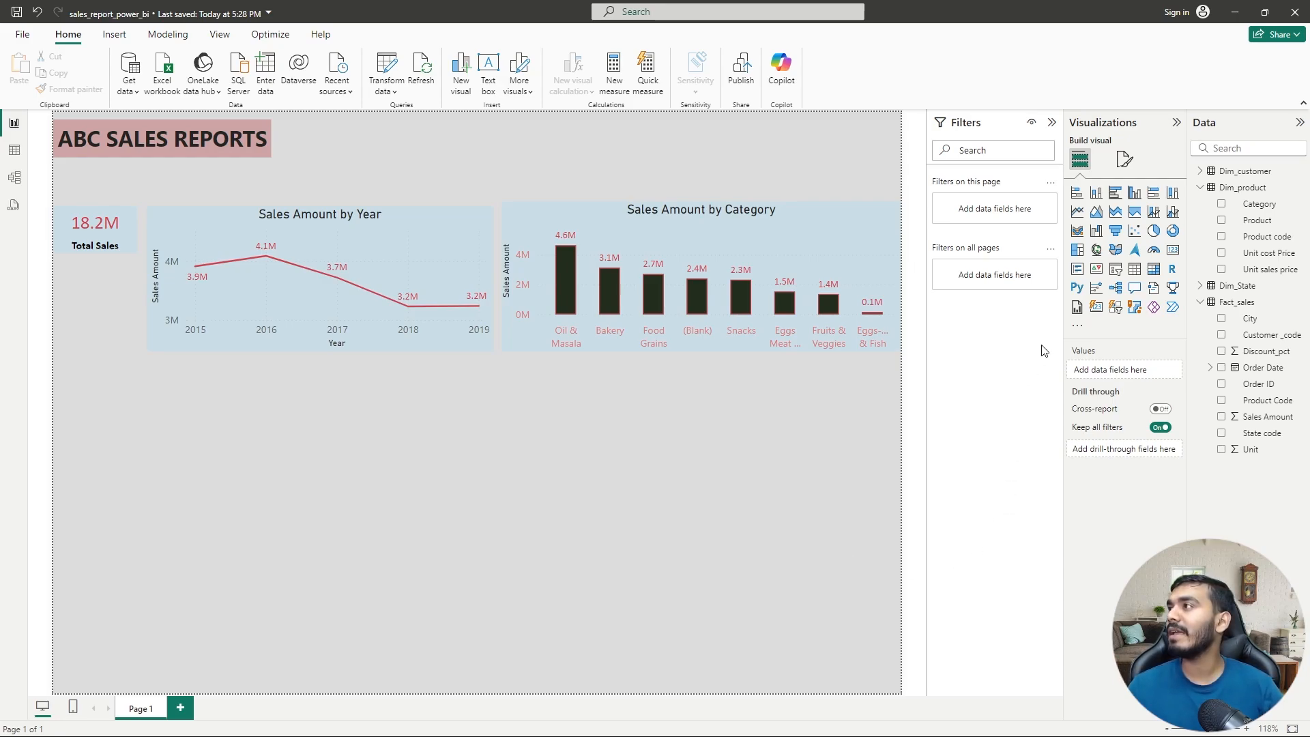
- Insert a taller pie chart below the category chart, with Sales Amount as its values and Region from Dim_State as its legend
left_click(1154, 232)
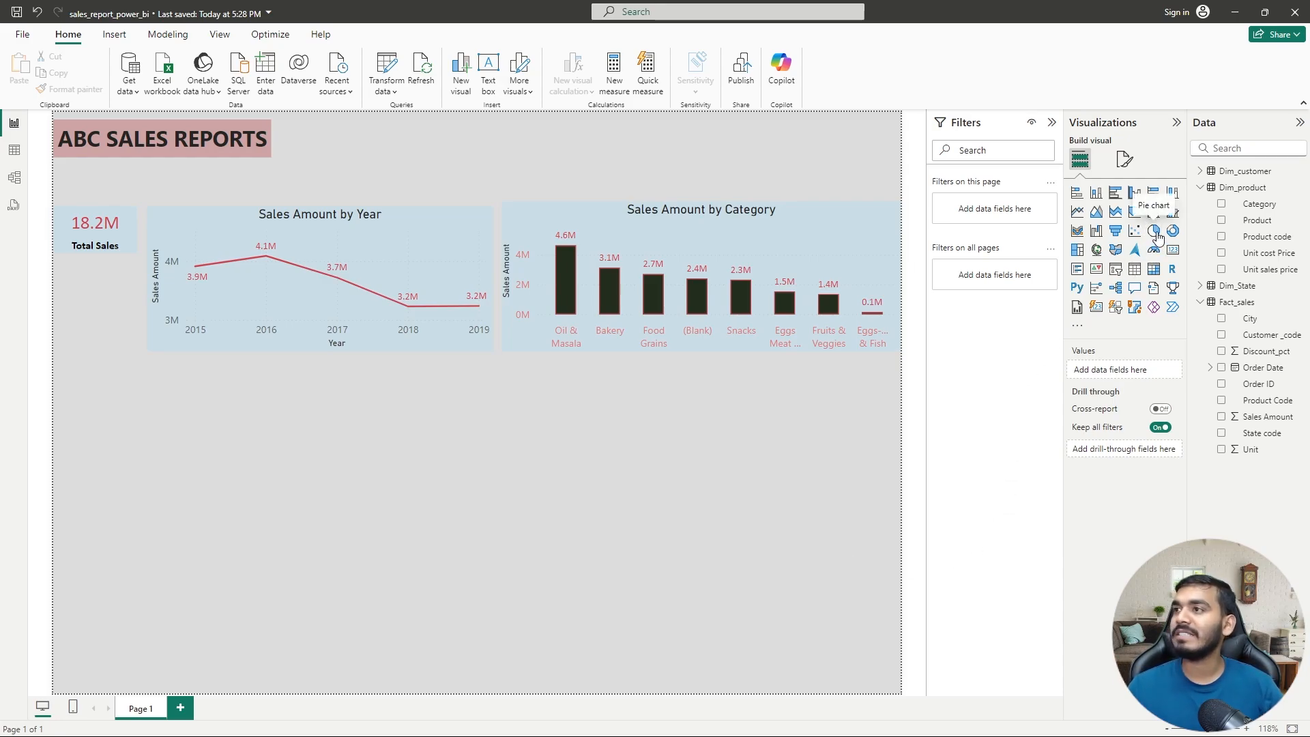
left_click_drag(300, 448, 671, 435)
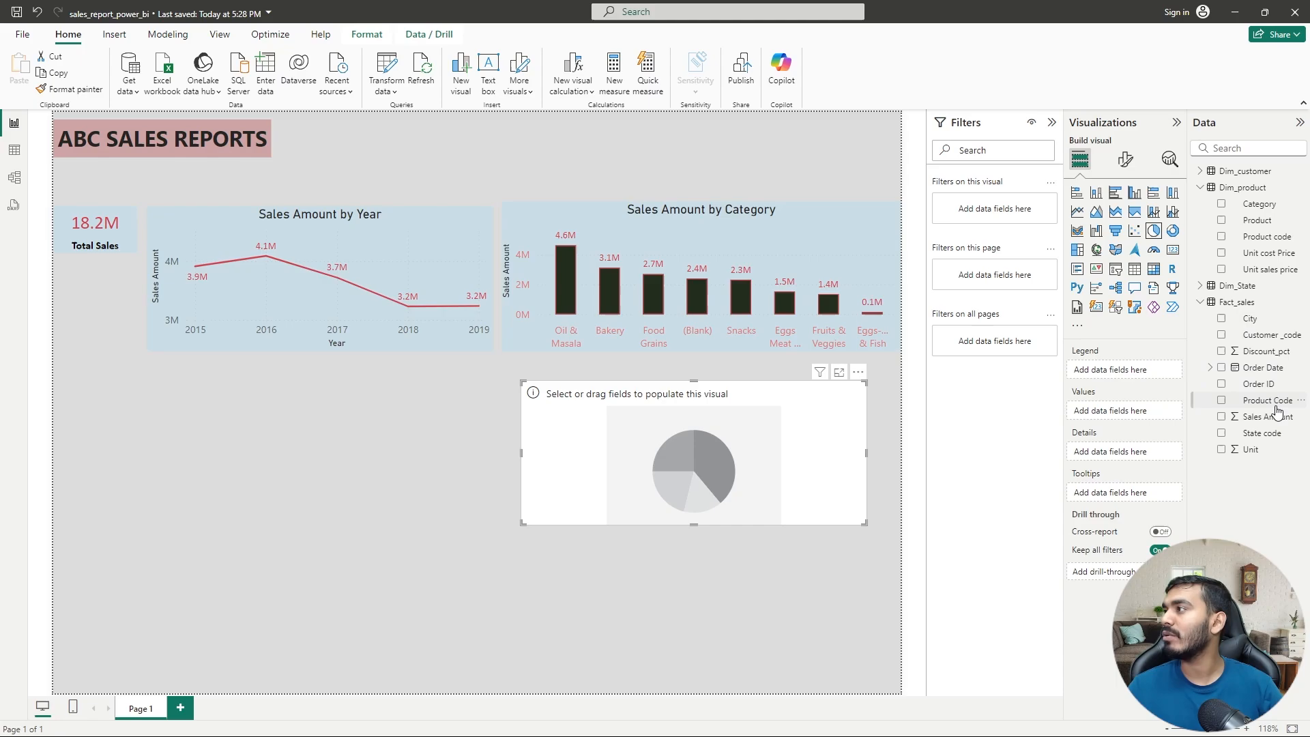
left_click_drag(1259, 417, 1151, 413)
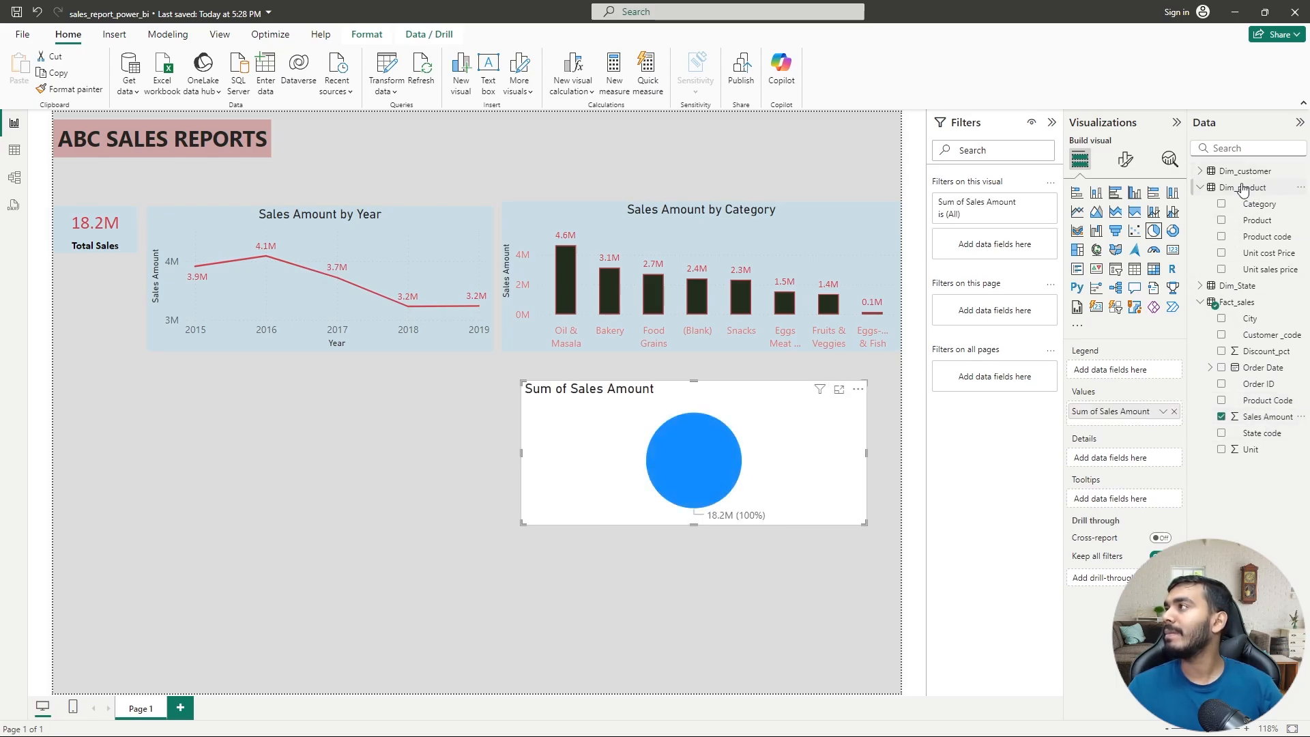
left_click(1201, 286)
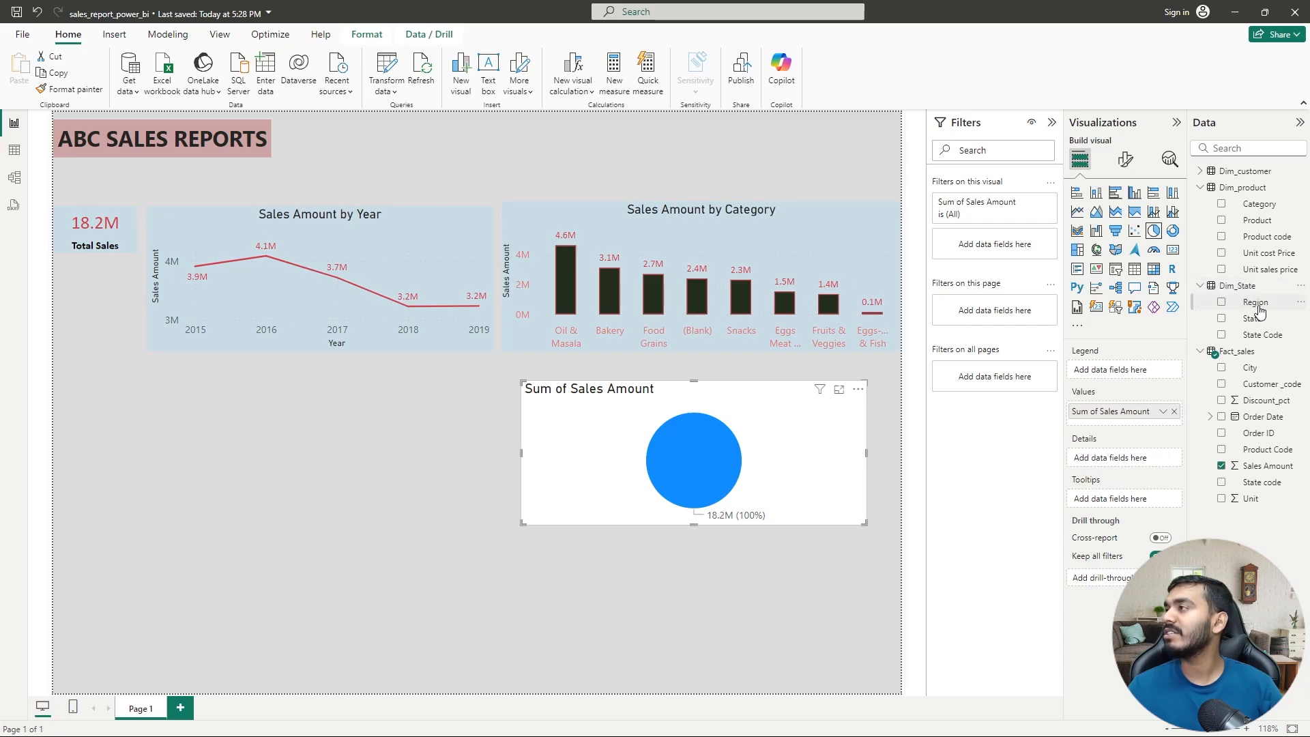
left_click_drag(1259, 310, 1131, 379)
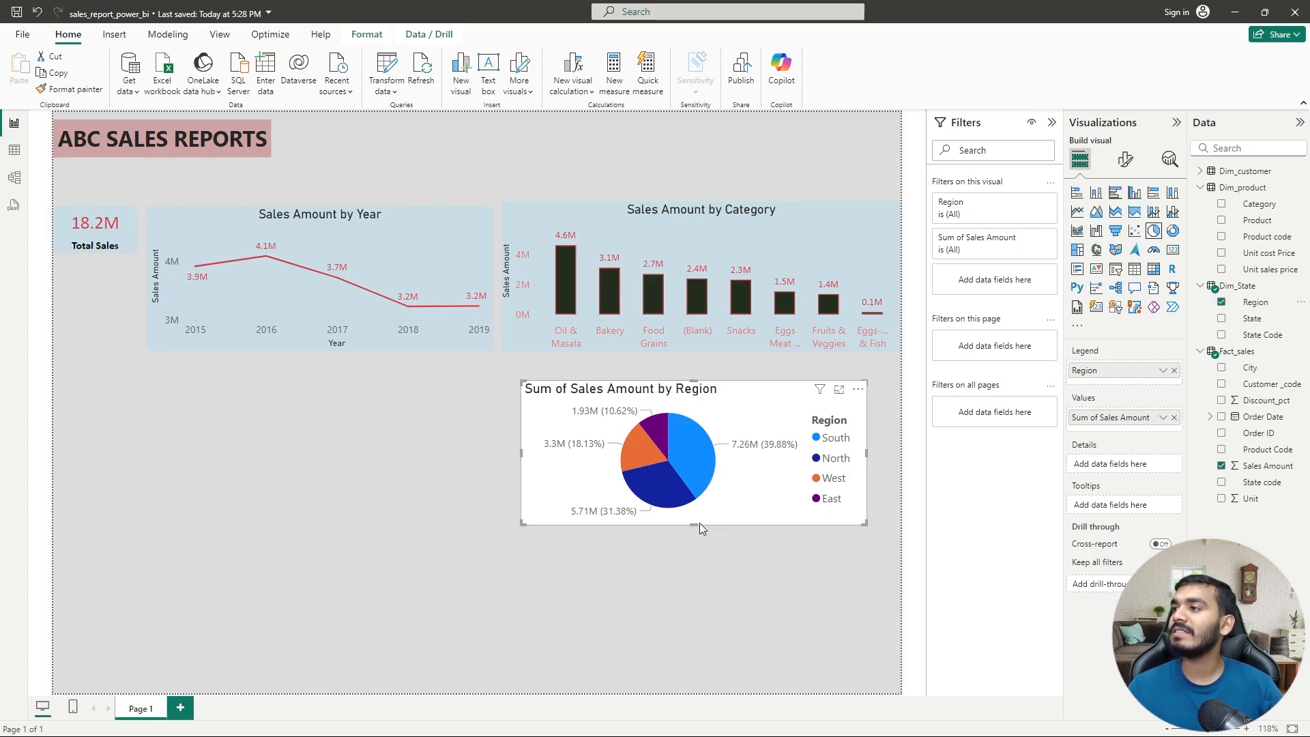
left_click_drag(700, 524, 684, 620)
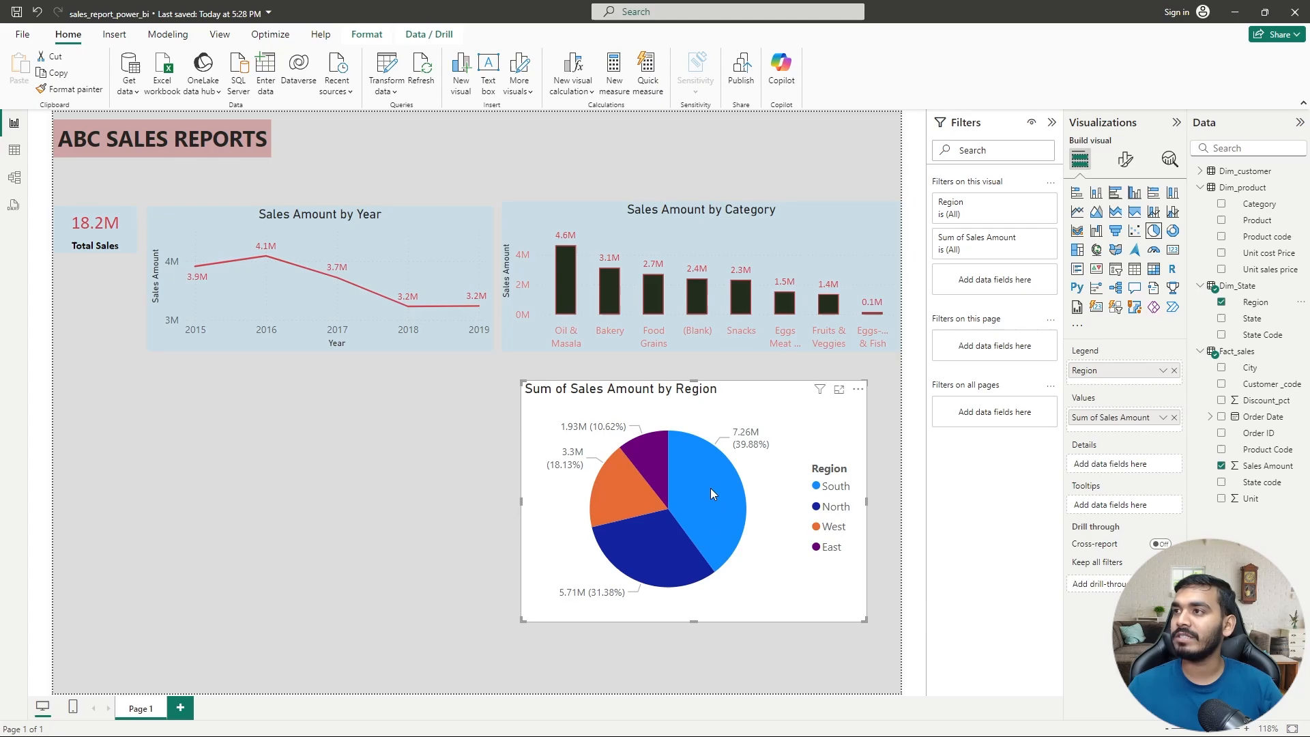
mouse_move(661, 444)
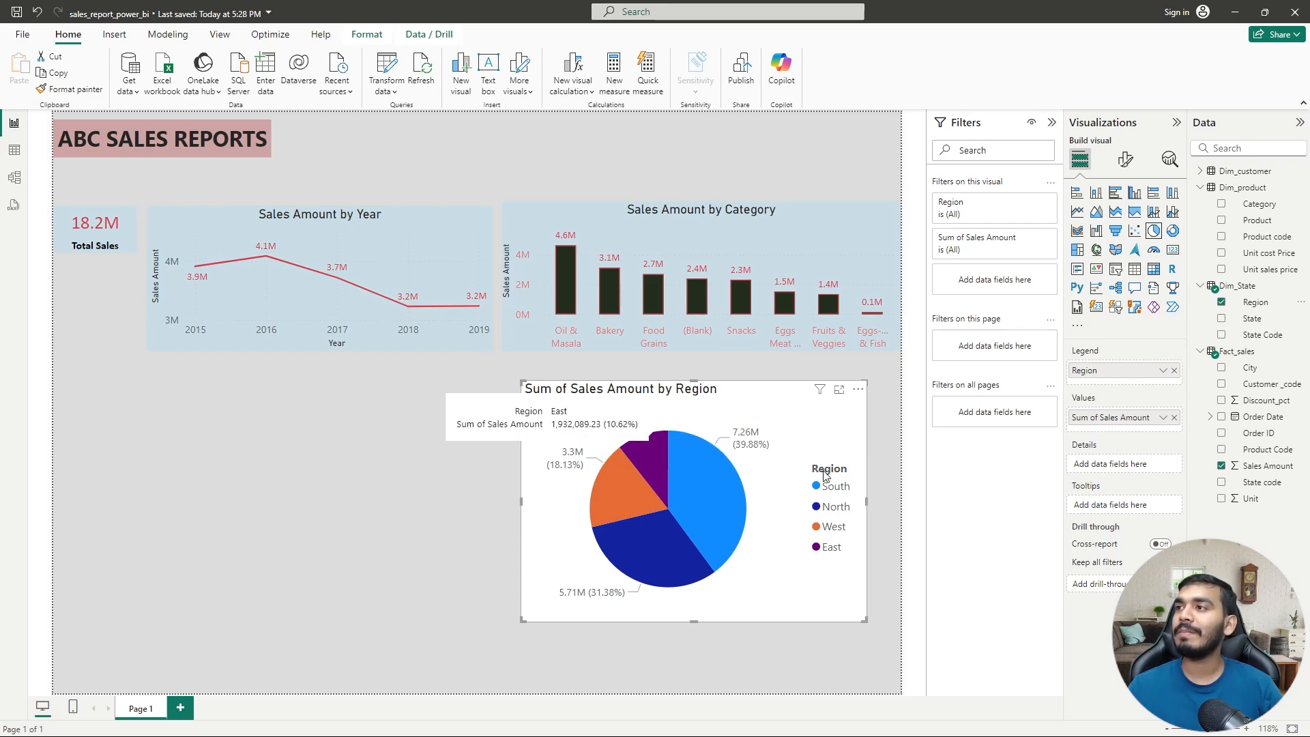
- Copy the formatting of the Sales Amount by Category chart onto the region pie chart with the Format painter
left_click(829, 231)
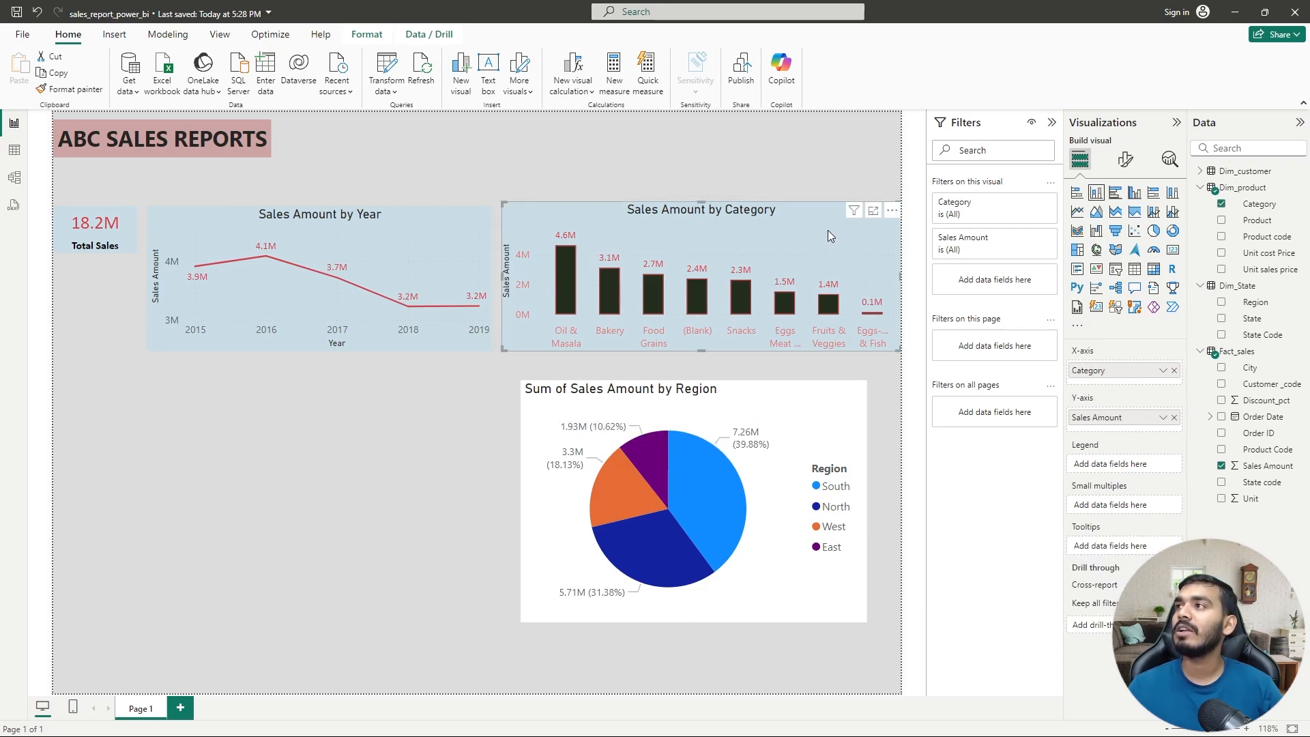
left_click(68, 90)
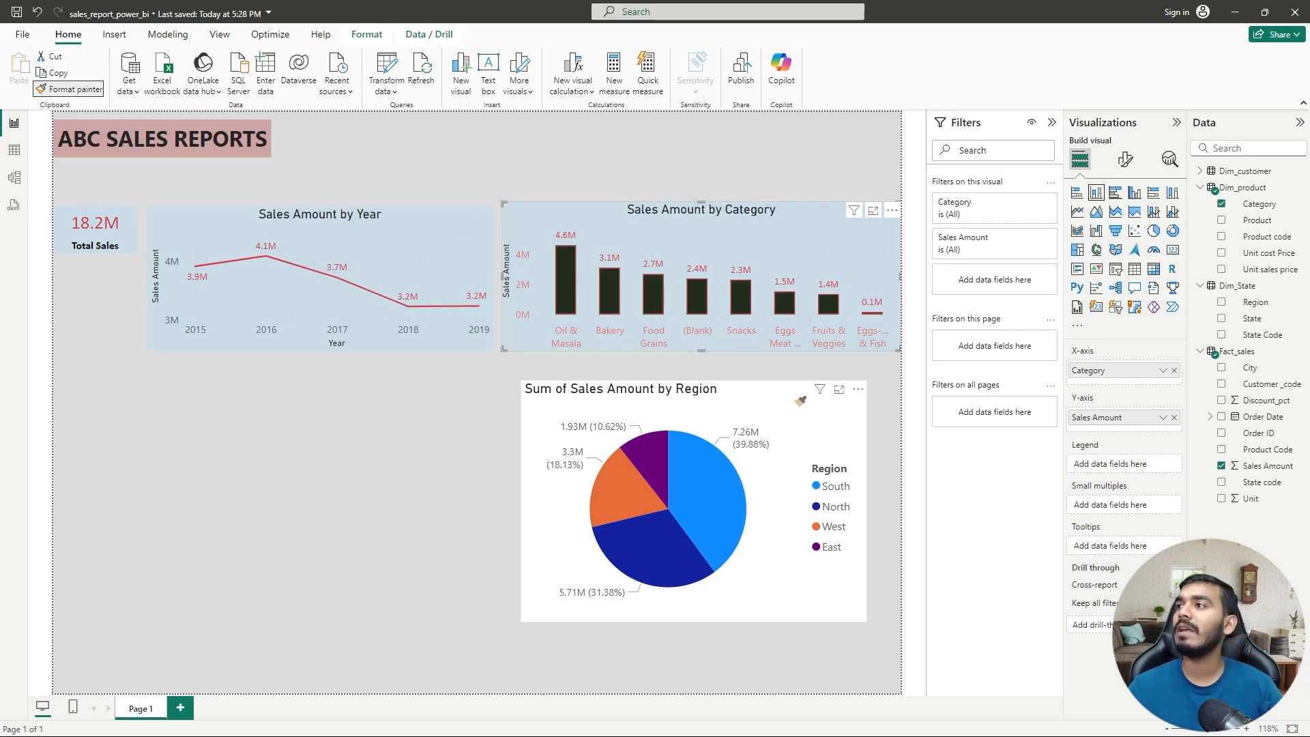
left_click(793, 396)
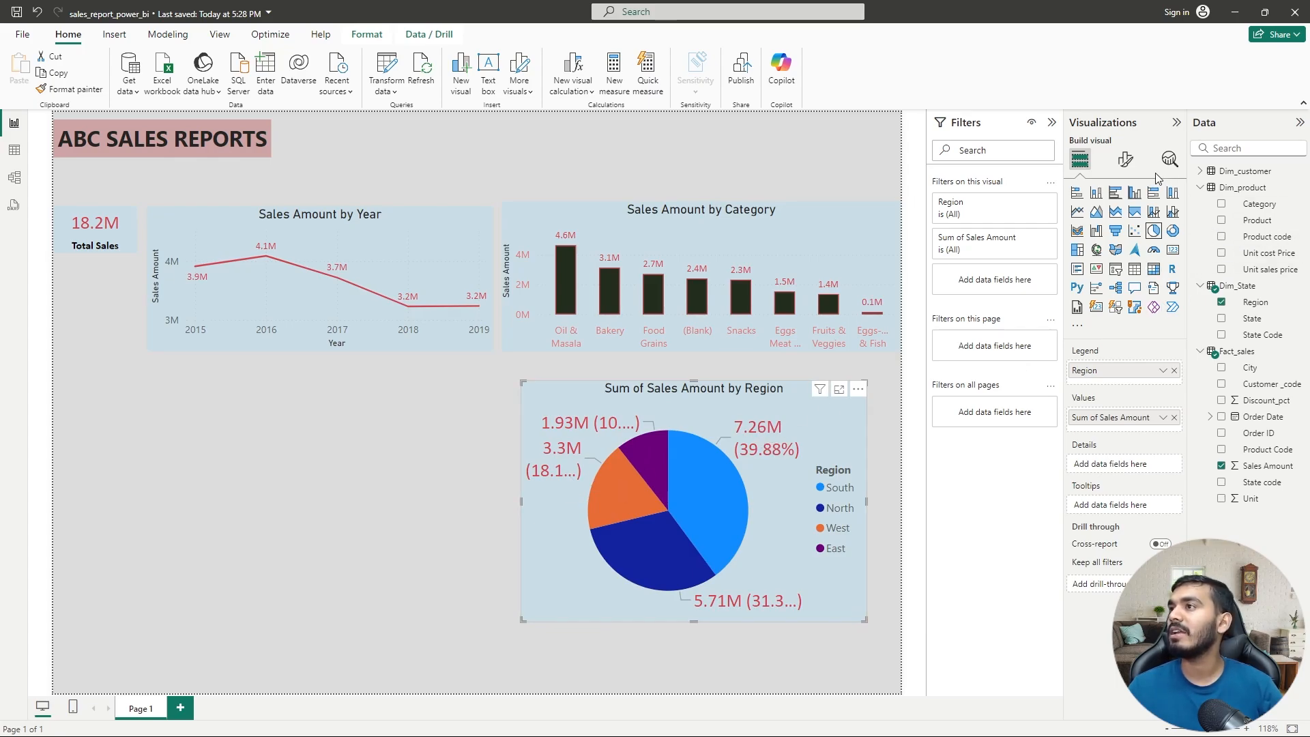
- Set the font size of the pie chart's detail label values to 11
left_click(1126, 160)
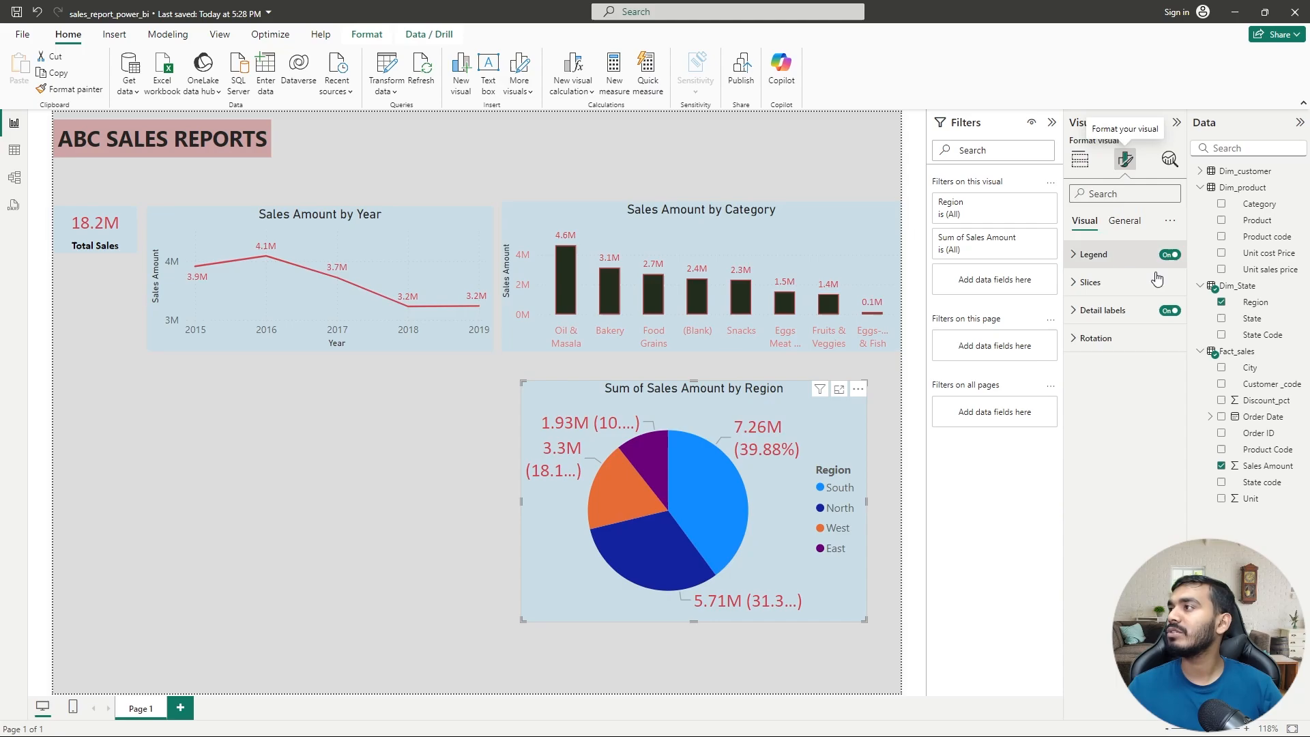
left_click(1169, 310)
left_click(1169, 311)
left_click(1104, 311)
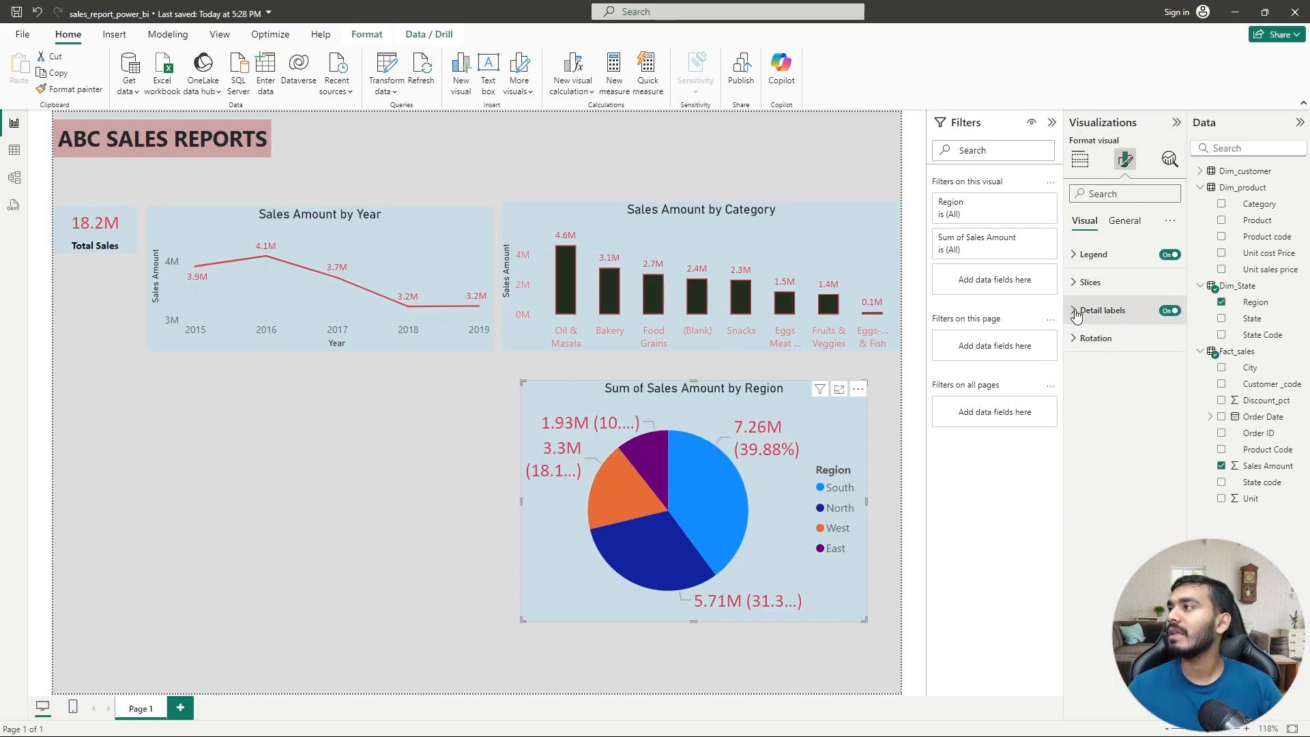
left_click(1095, 471)
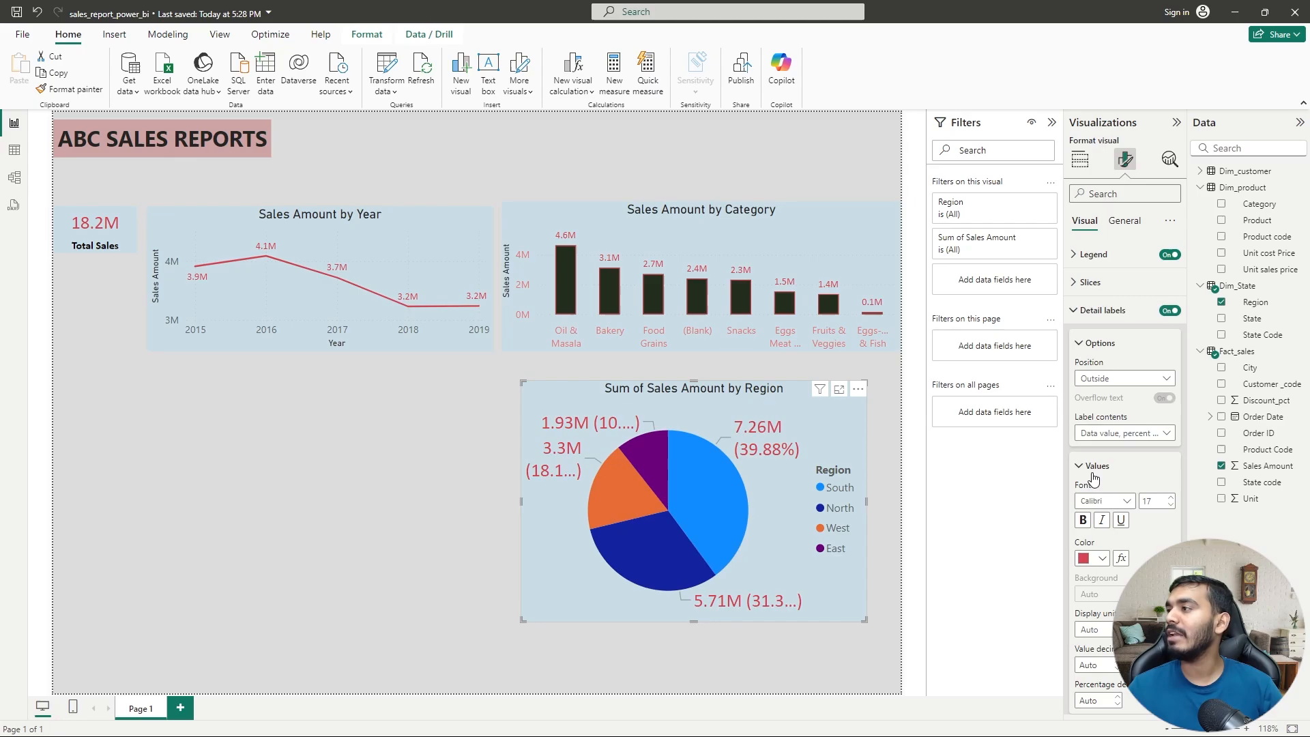
left_click(1171, 506)
left_click(1171, 506)
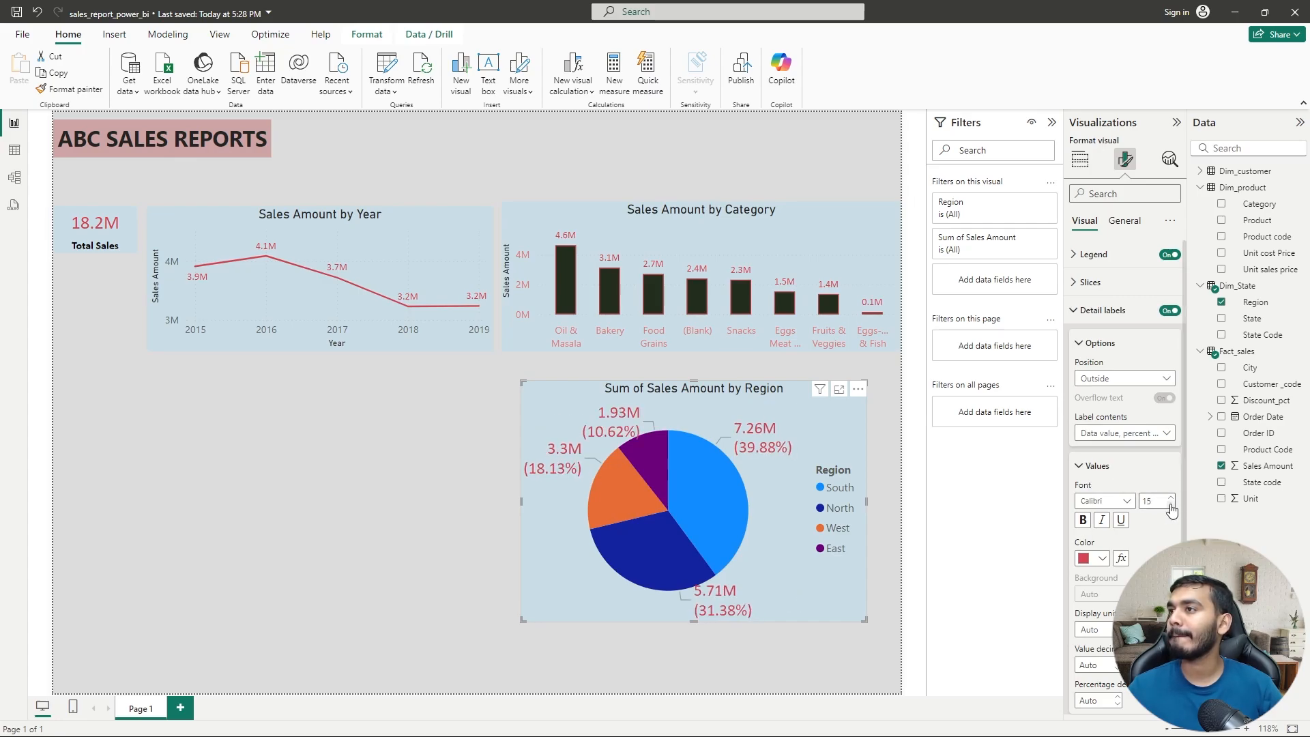
left_click(1171, 505)
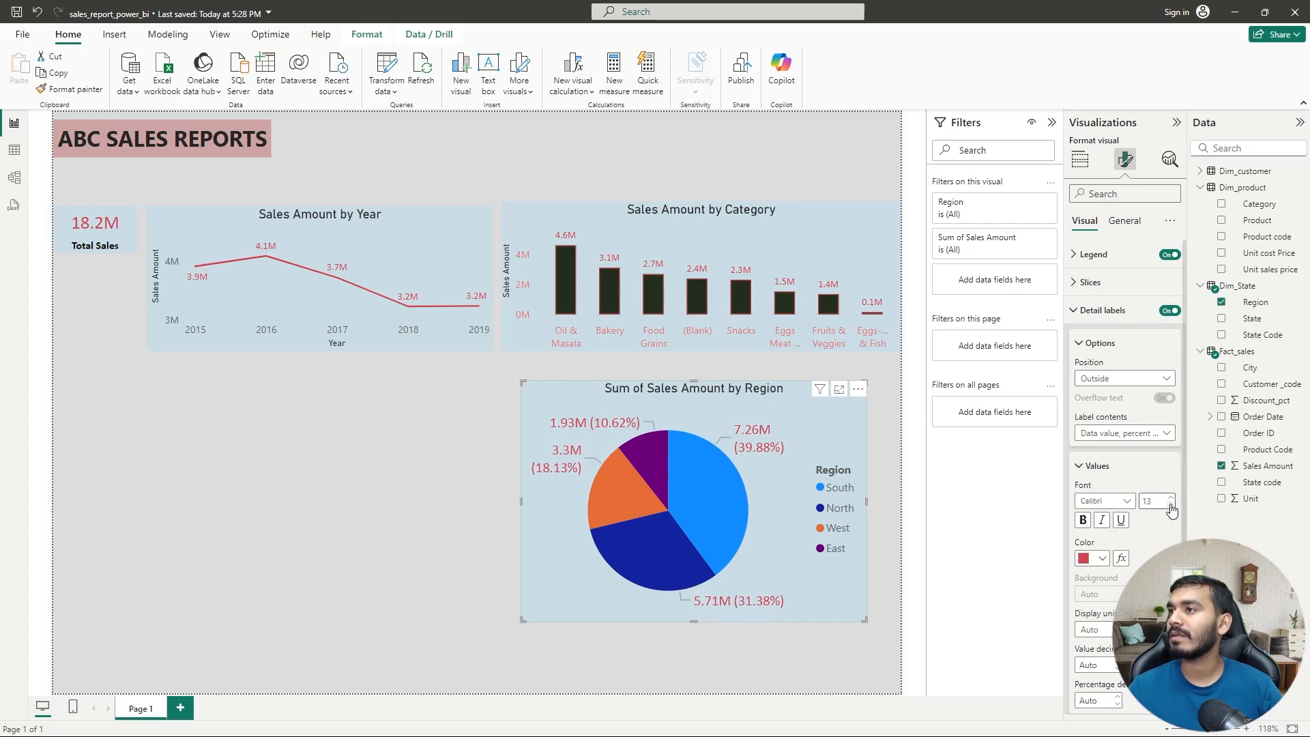
left_click(1171, 505)
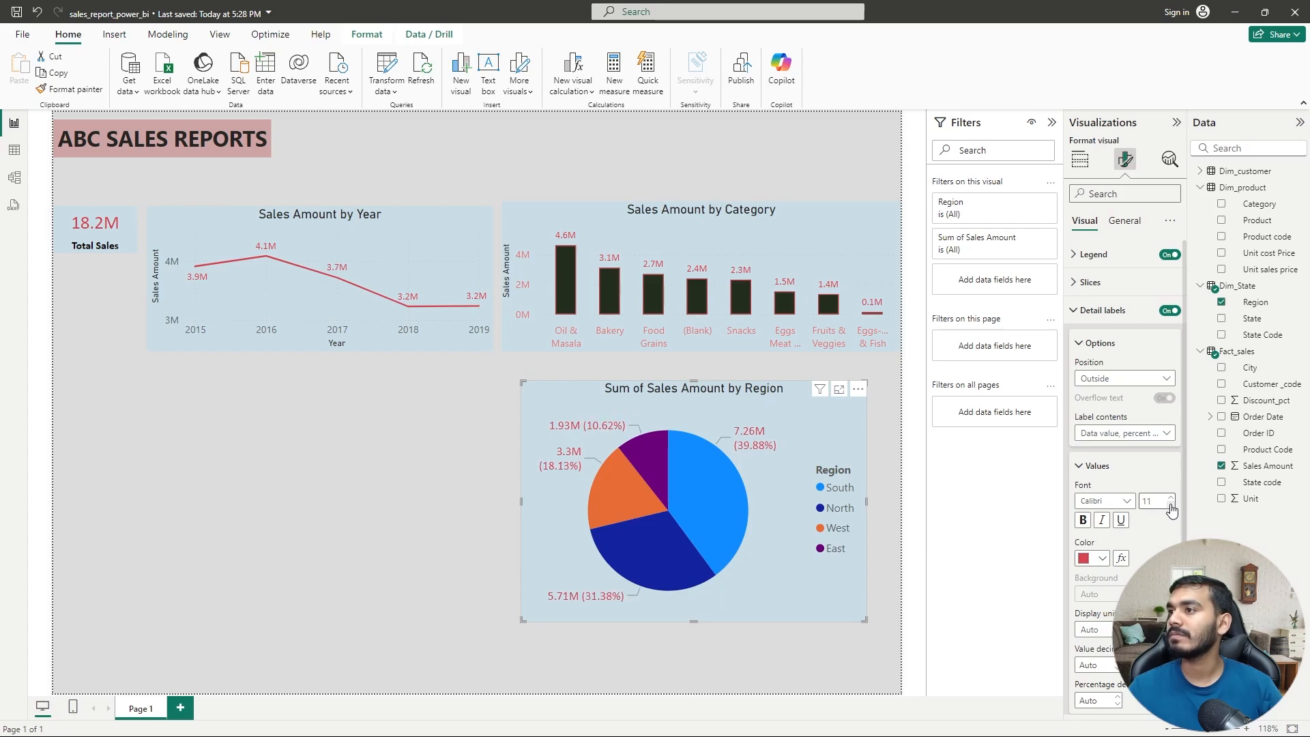
left_click(1085, 467)
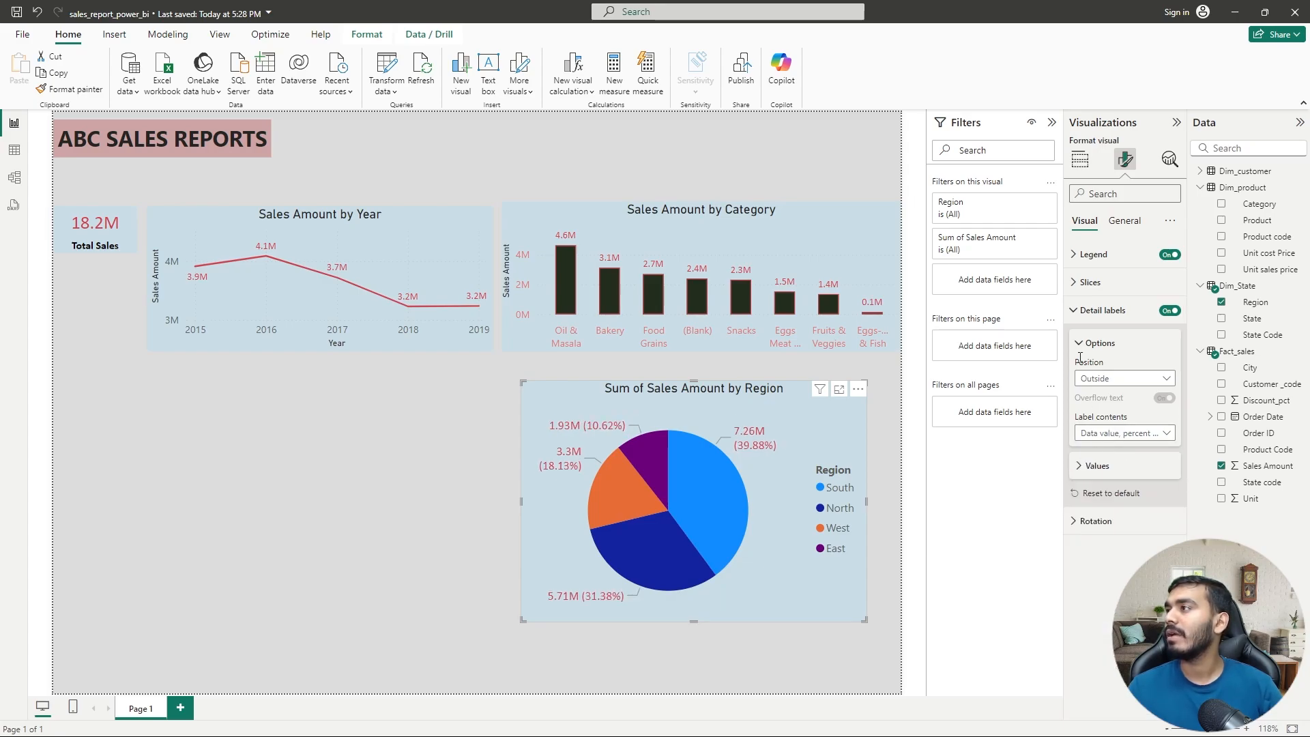
left_click(1079, 344)
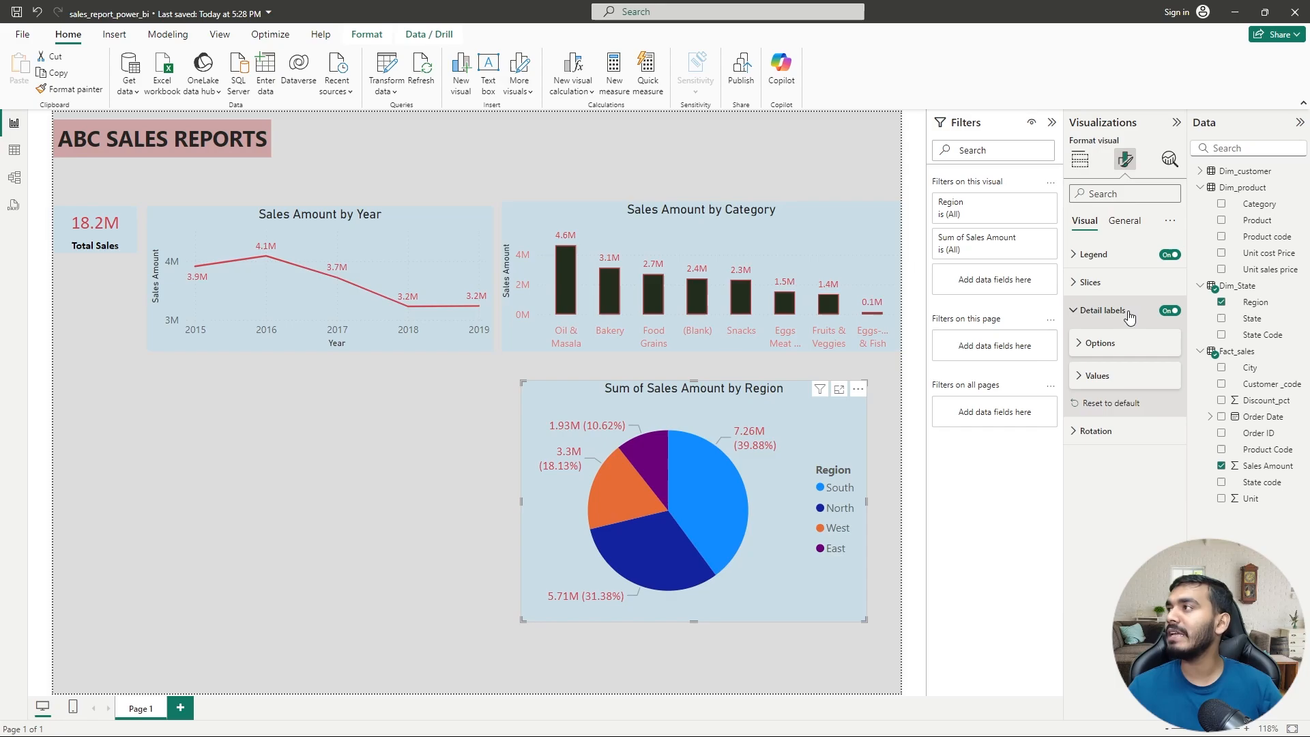
- Turn off the pie chart's legend and inspect the slice details for their regions
left_click(1170, 255)
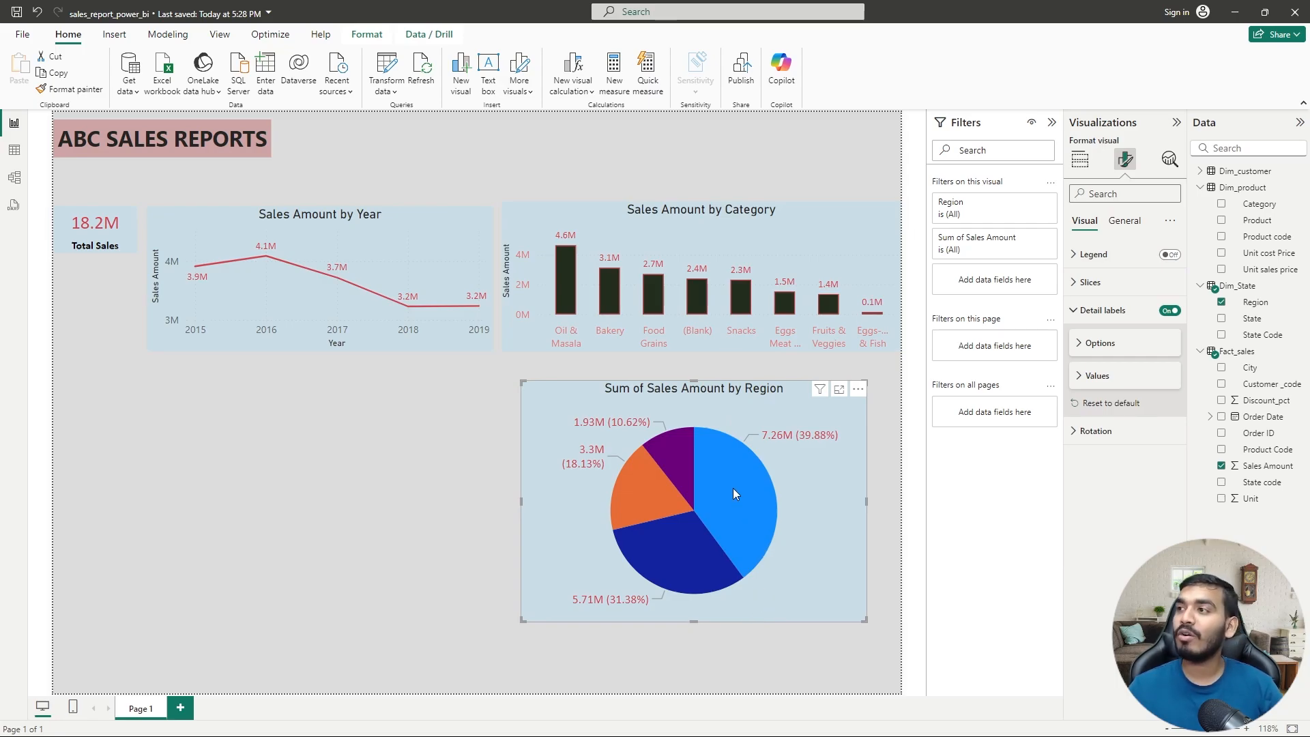
mouse_move(733, 489)
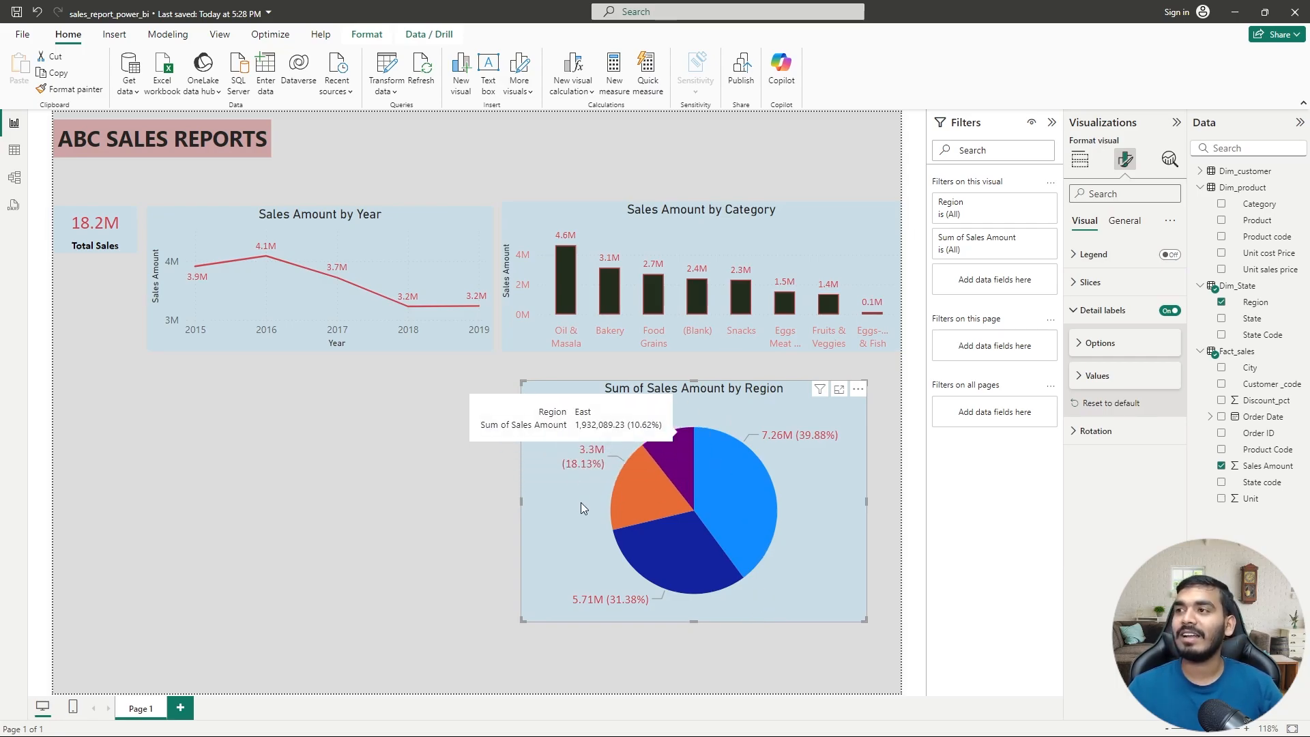
mouse_move(674, 449)
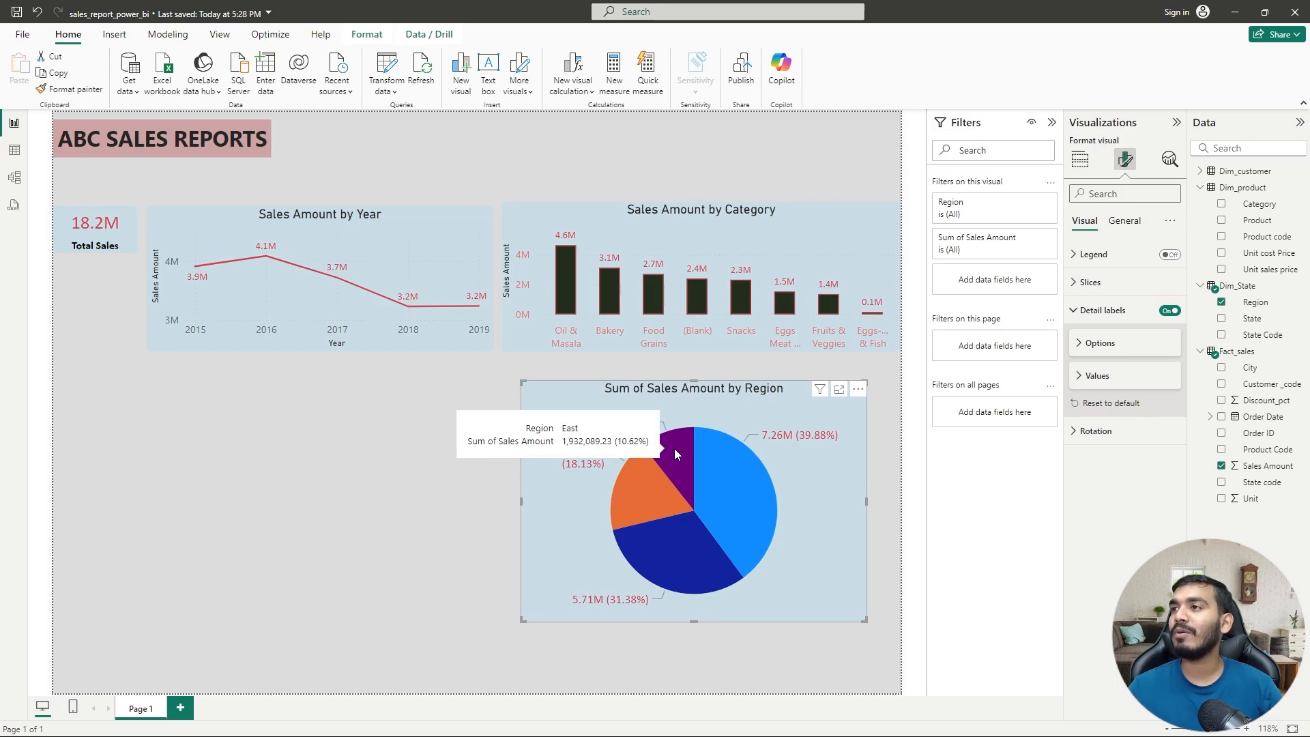
- Set the region pie chart's label contents to All detail labels and move the chart up, flush with the page's right edge
mouse_move(672, 563)
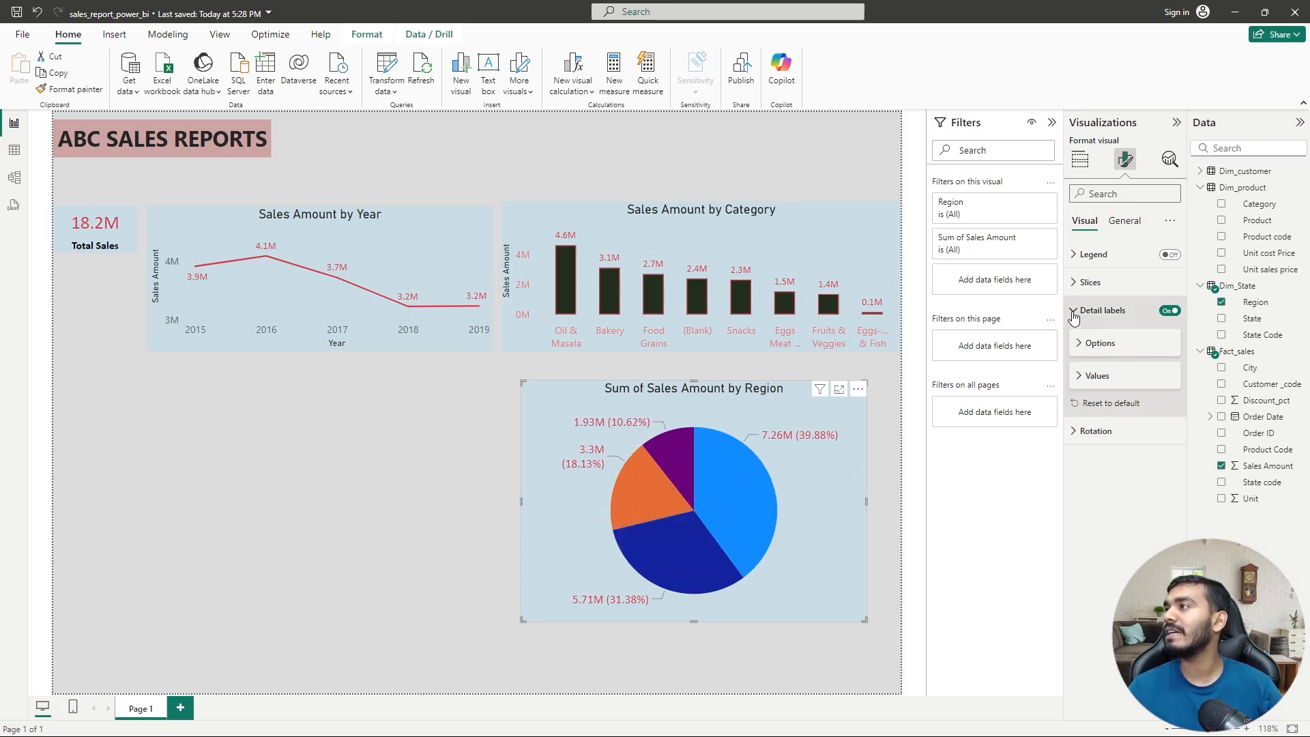
left_click(1074, 313)
left_click(1074, 312)
left_click(1079, 376)
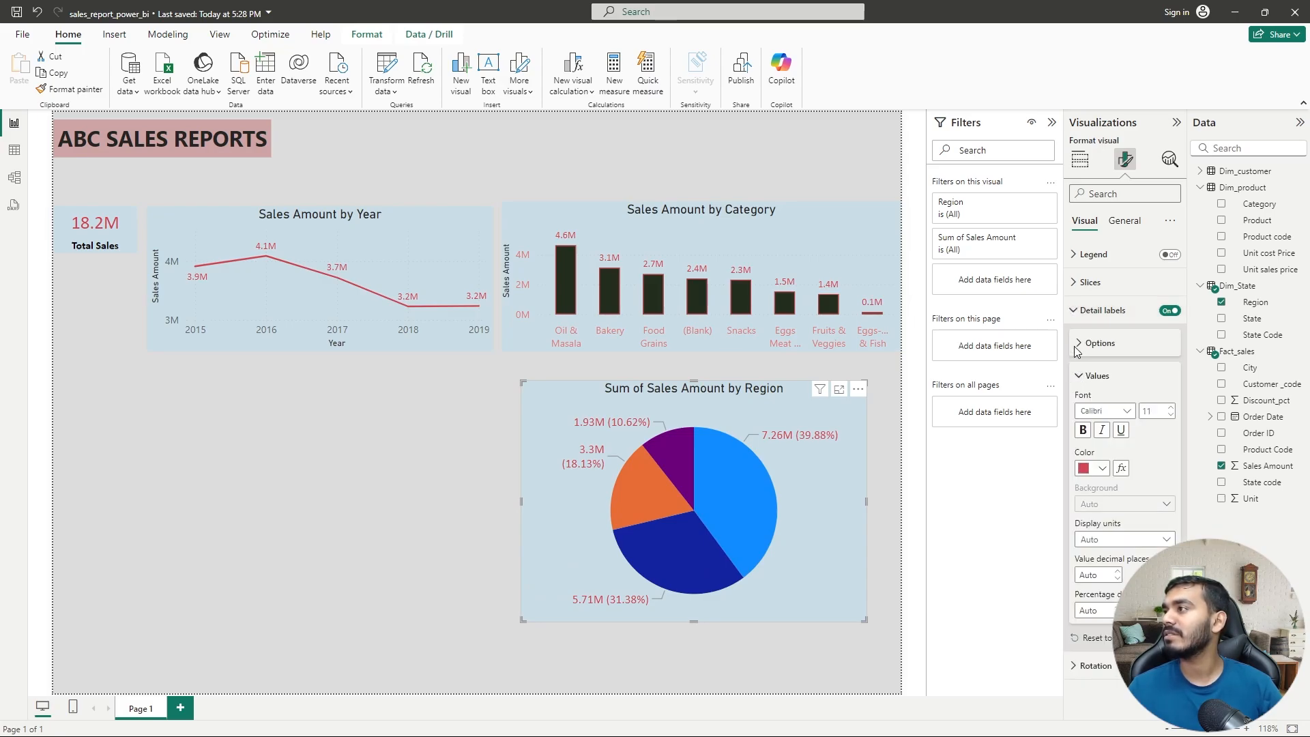
left_click(1079, 344)
left_click(1166, 435)
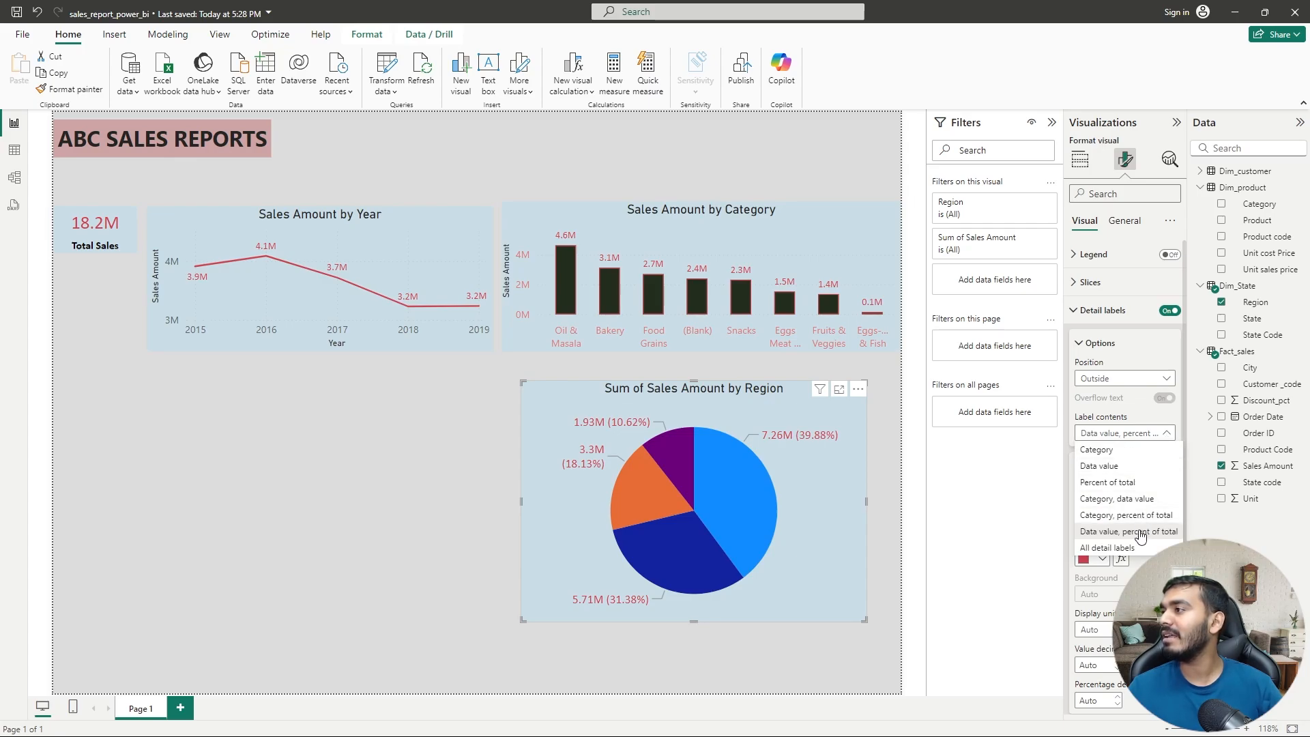
left_click(1122, 550)
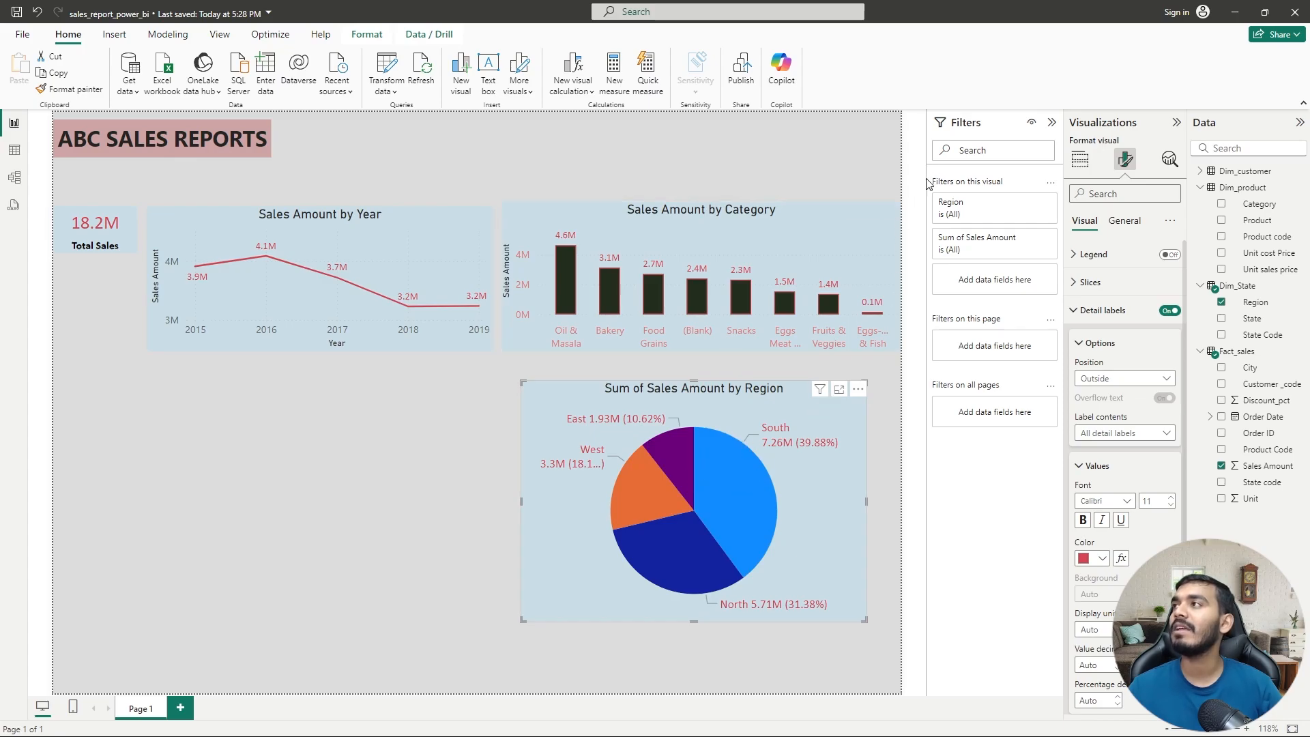
left_click_drag(560, 391, 593, 380)
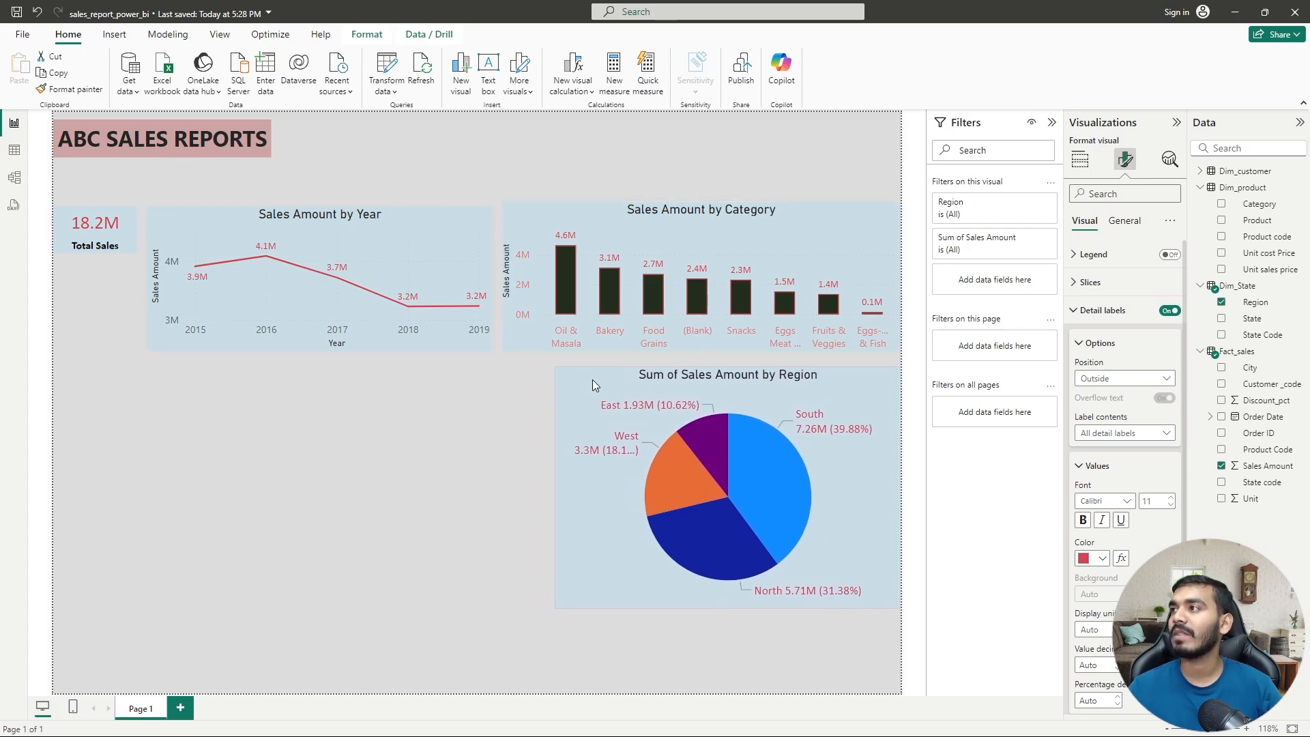
- Insert a slicer below the Sales Amount by Year chart, using Year from the Order Date hierarchy as its field
left_click(442, 445)
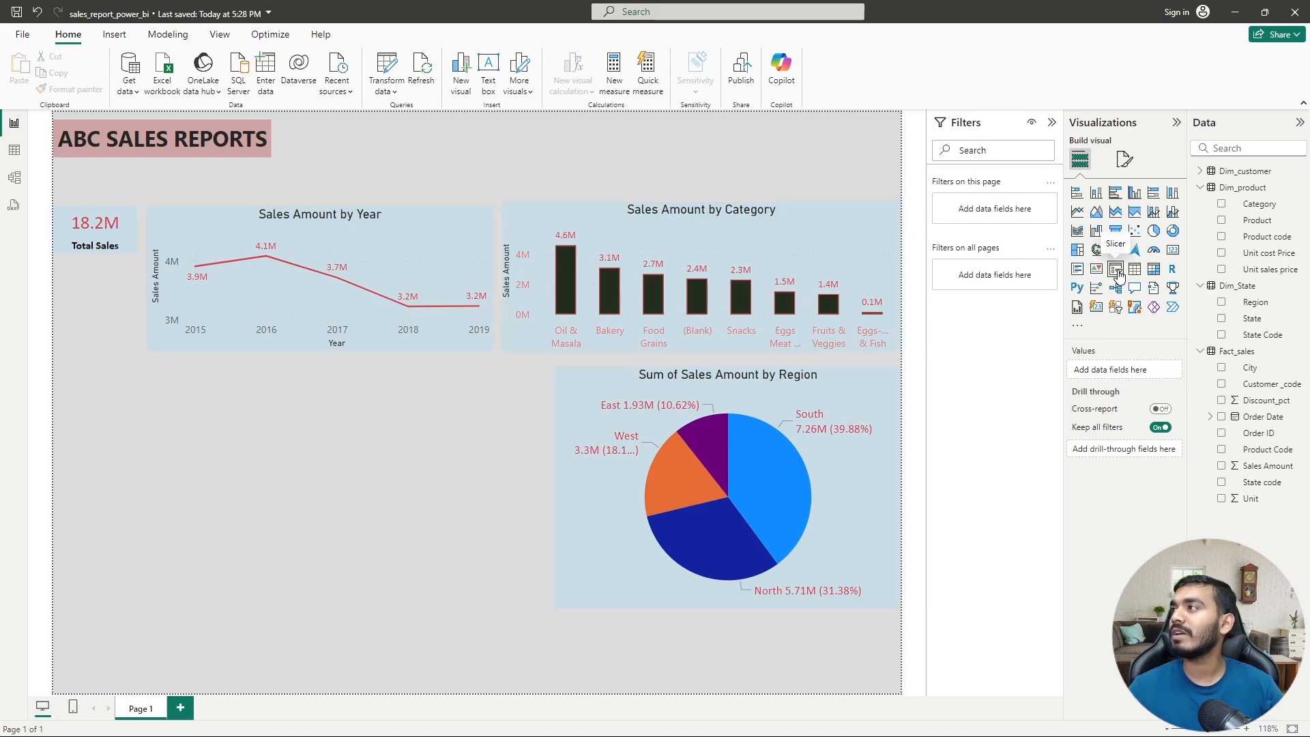
left_click(1117, 271)
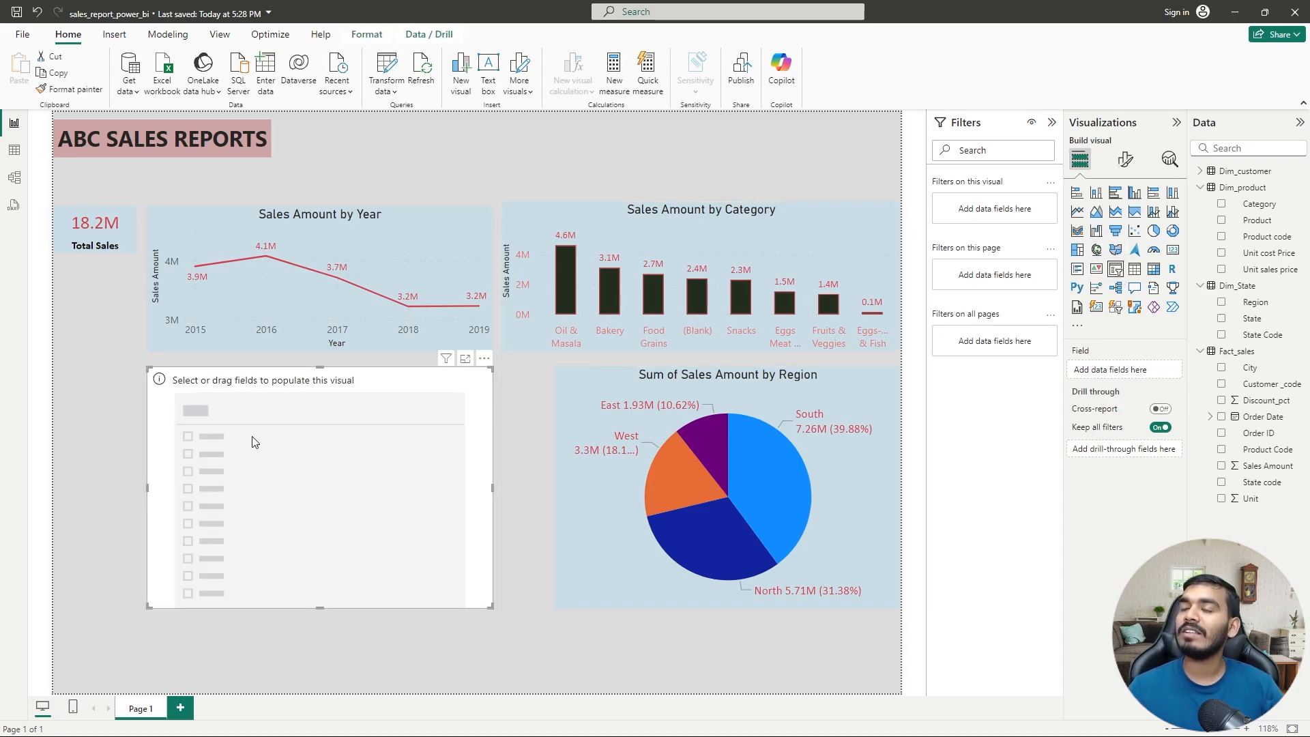
mouse_move(299, 385)
left_mouse_down()
mouse_move(275, 438)
mouse_move(344, 414)
mouse_move(301, 385)
left_mouse_up()
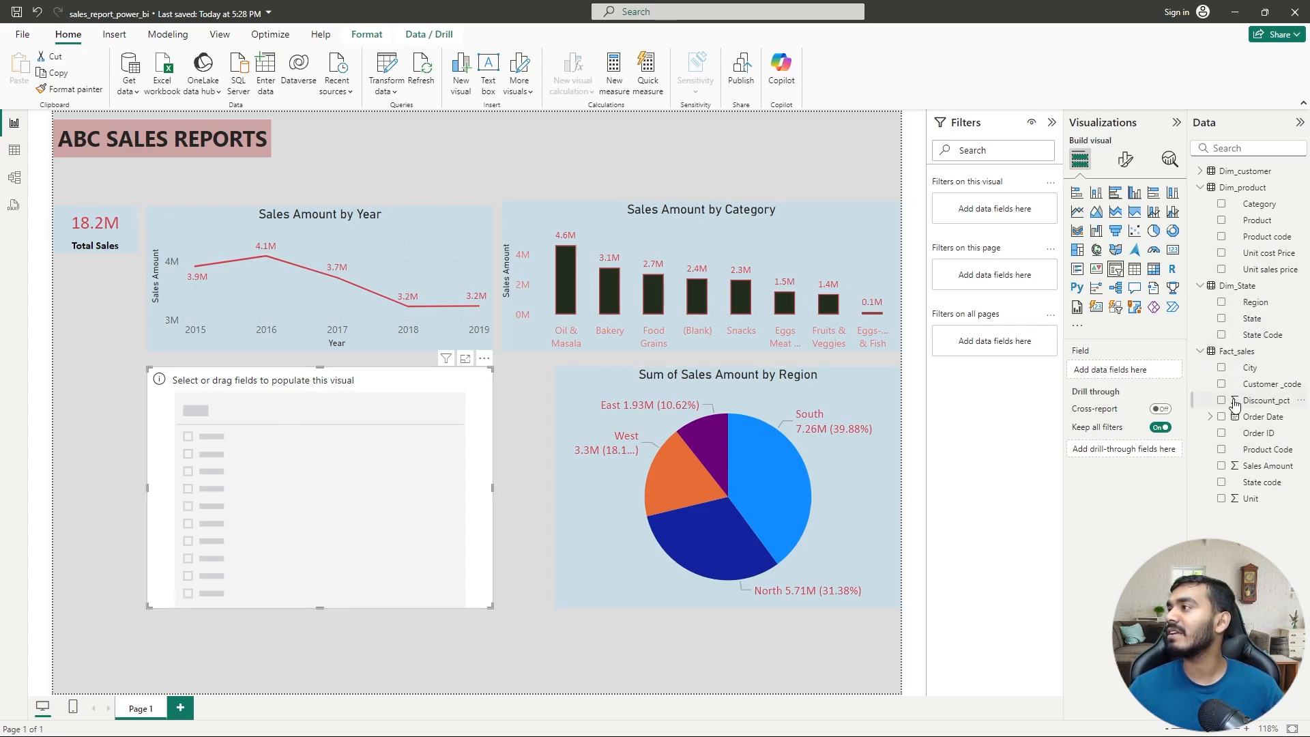
left_click(1209, 417)
left_click_drag(1269, 449, 1129, 383)
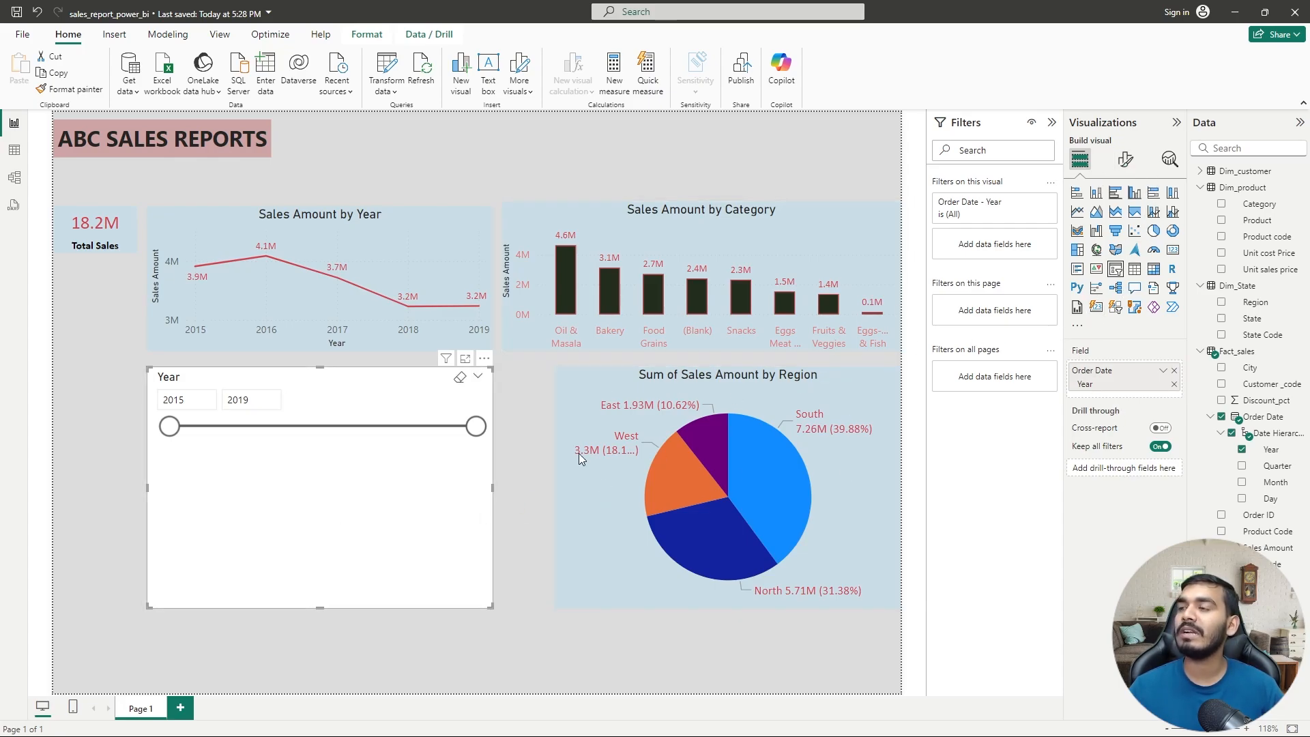
- Change the Year slicer's style to Dropdown
left_click(1126, 161)
left_click(1095, 257)
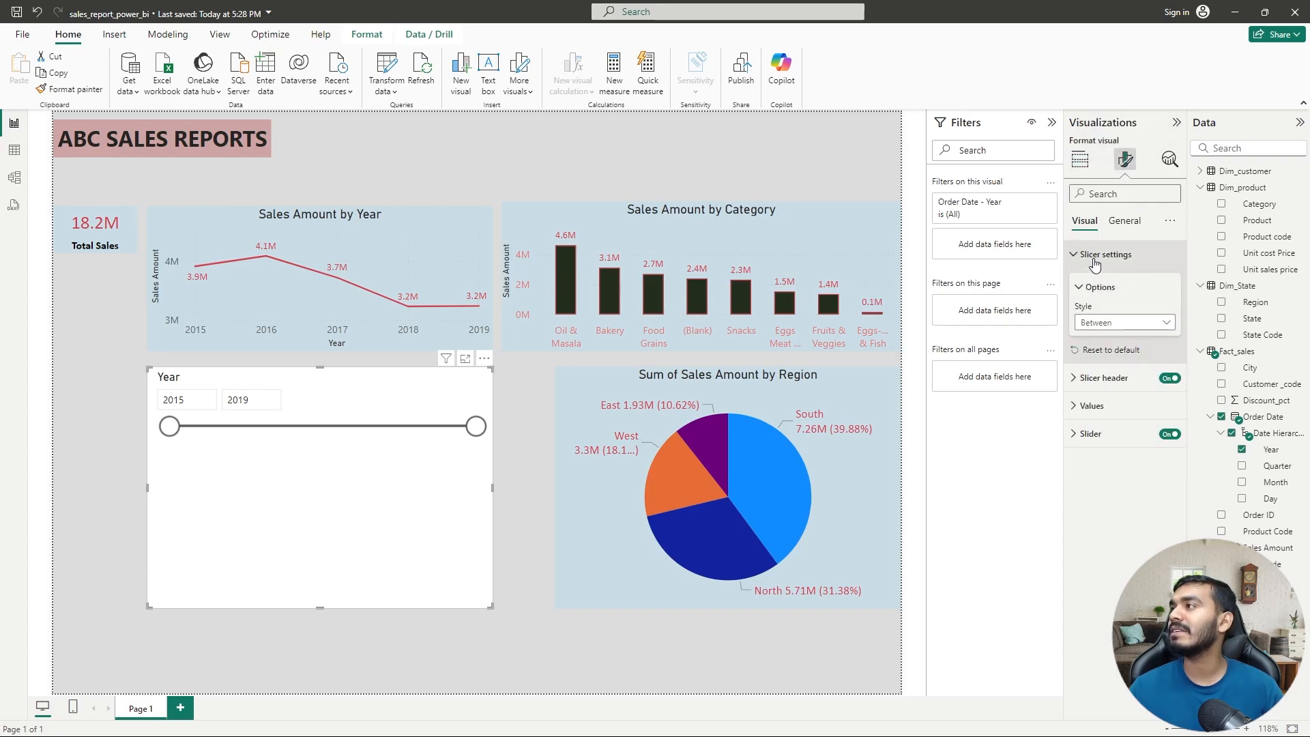
left_click(1161, 323)
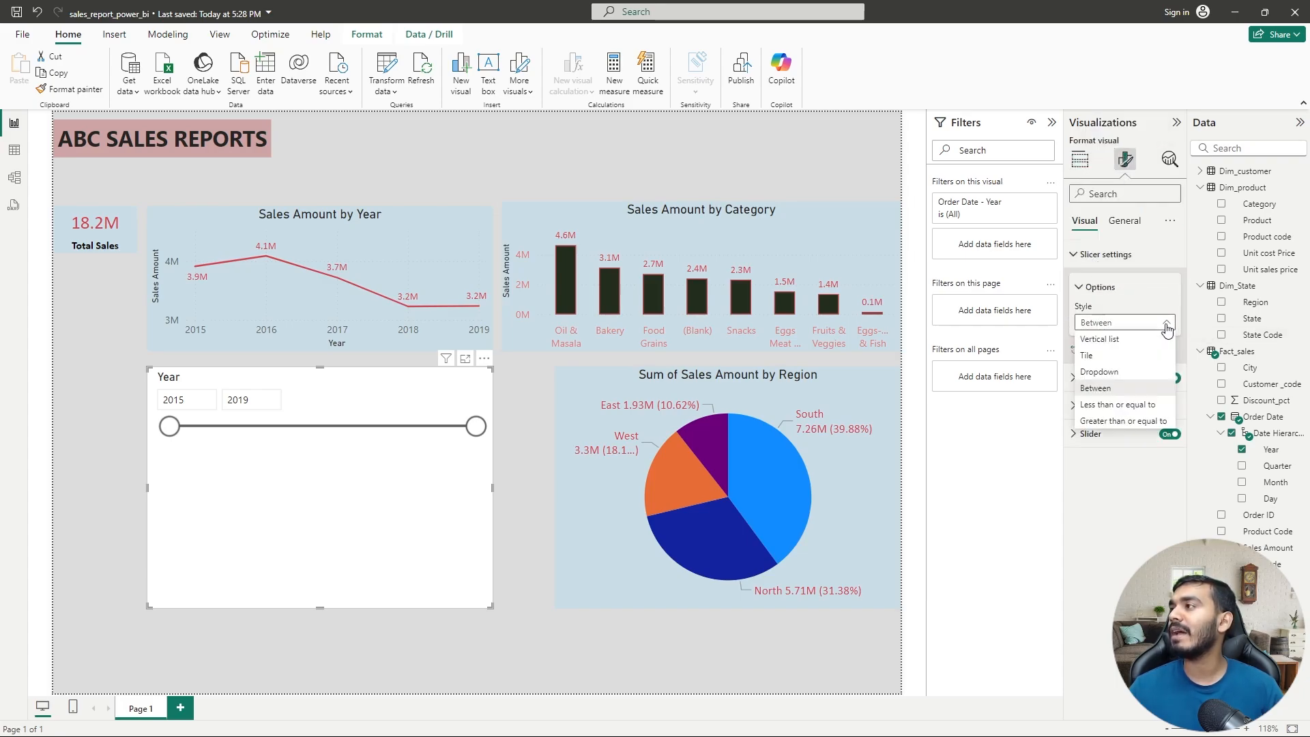
left_click(1099, 369)
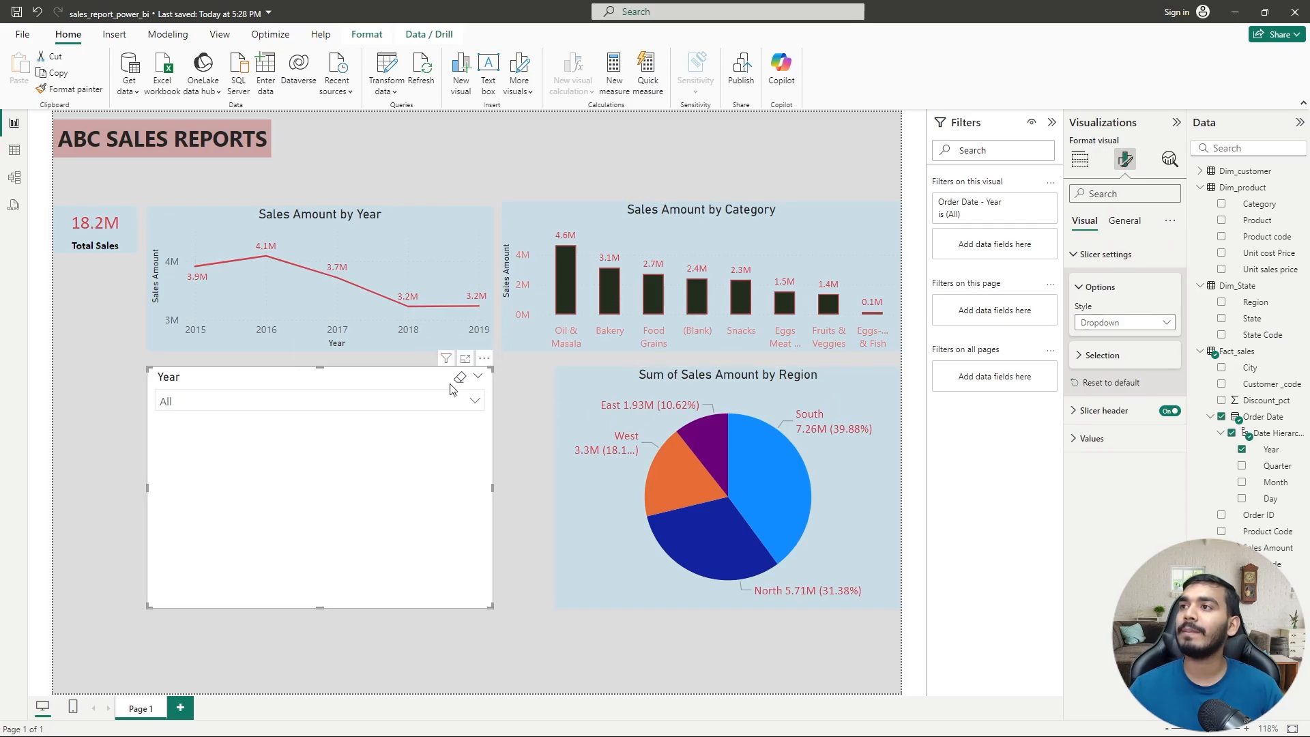
left_click(475, 401)
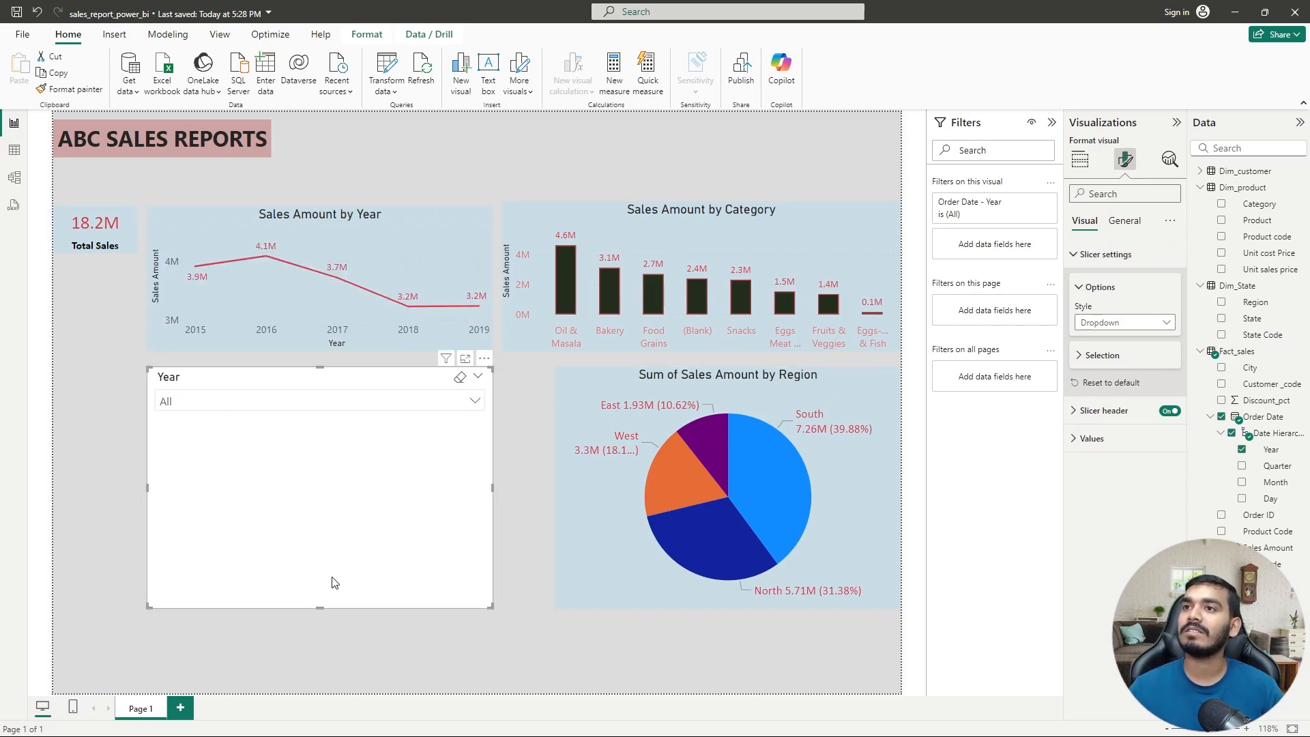
- Shrink the Year slicer to a small box that just fits its header and selection field, and check its list of years
left_click(321, 611)
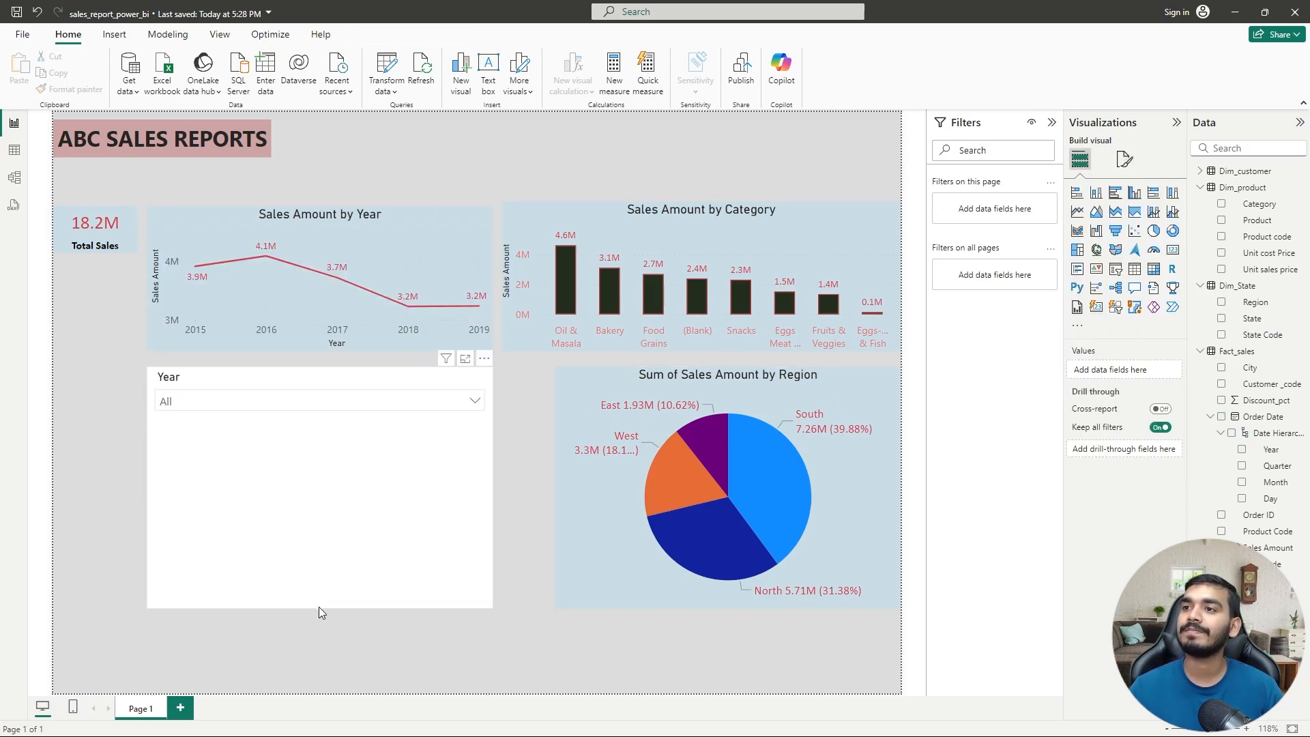
left_click(319, 609)
left_click_drag(321, 609, 334, 416)
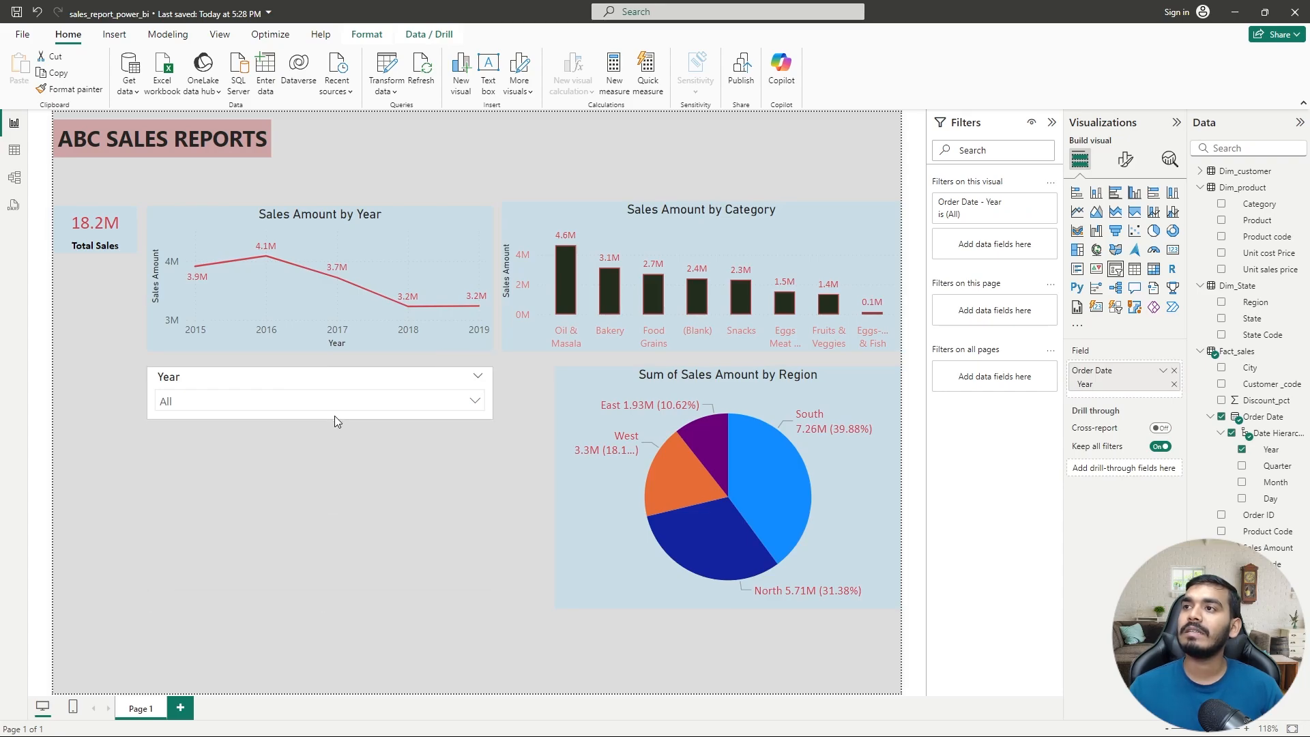
left_click_drag(492, 403, 216, 403)
left_click(197, 401)
left_click(208, 404)
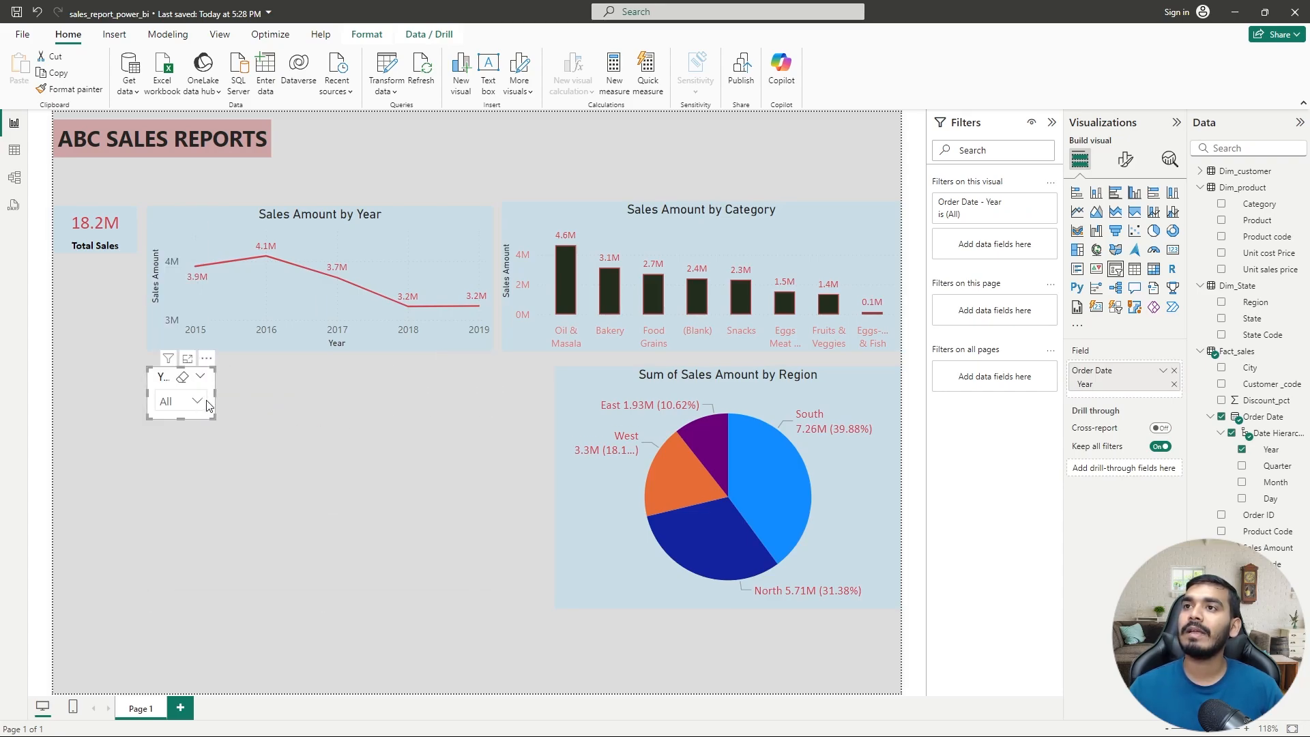
left_click_drag(216, 402, 262, 403)
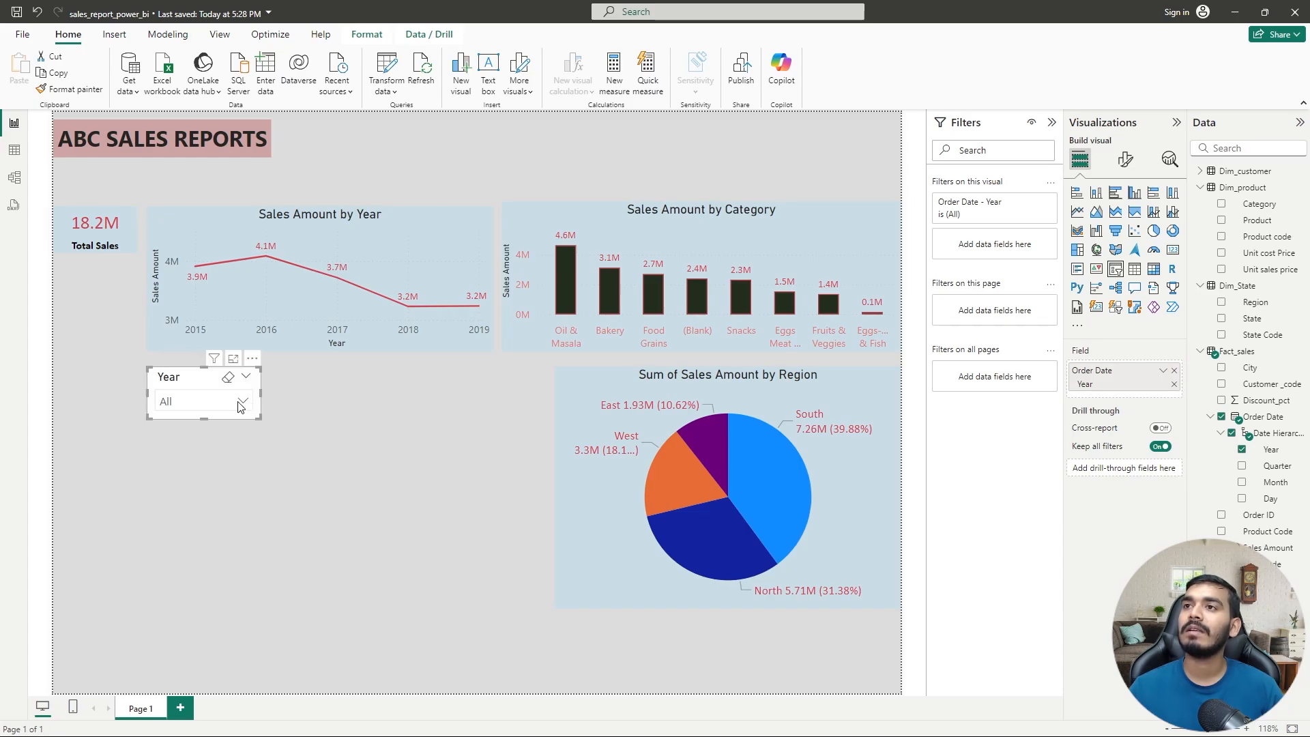
left_click(240, 404)
left_click(240, 405)
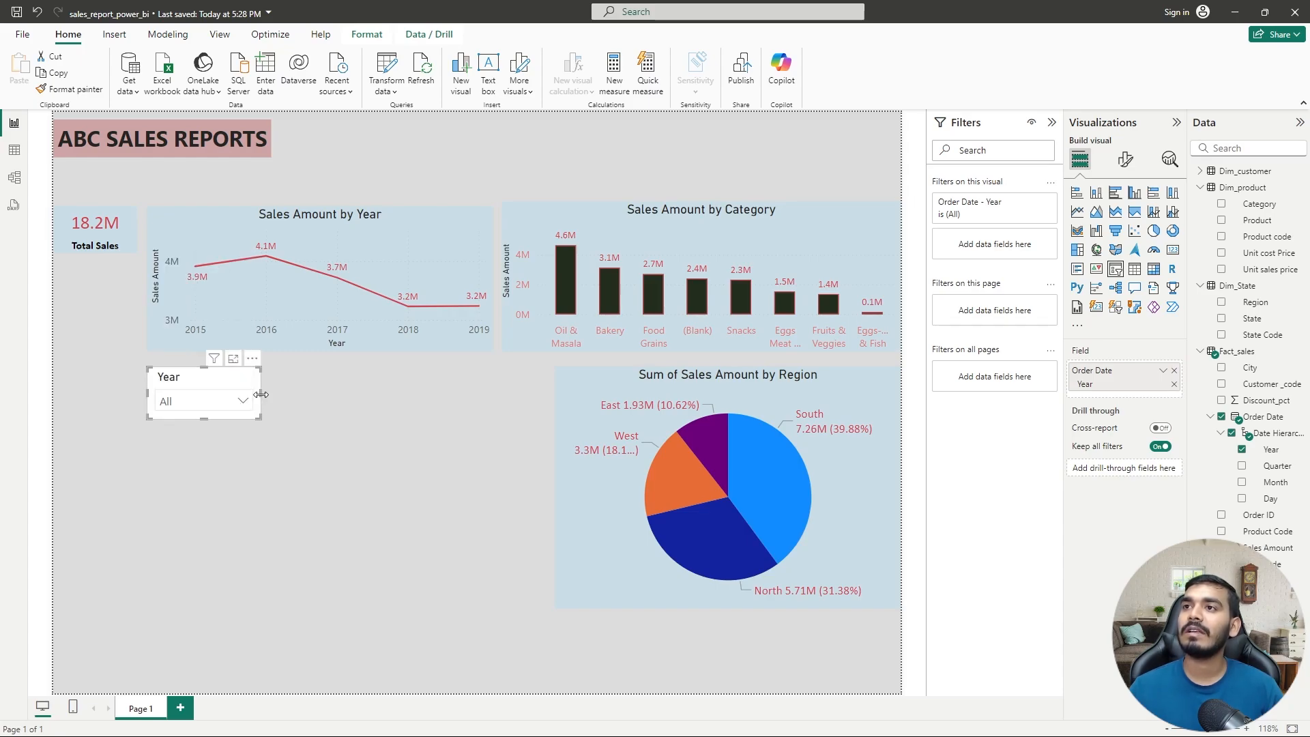
left_click_drag(260, 394, 247, 393)
left_click(231, 403)
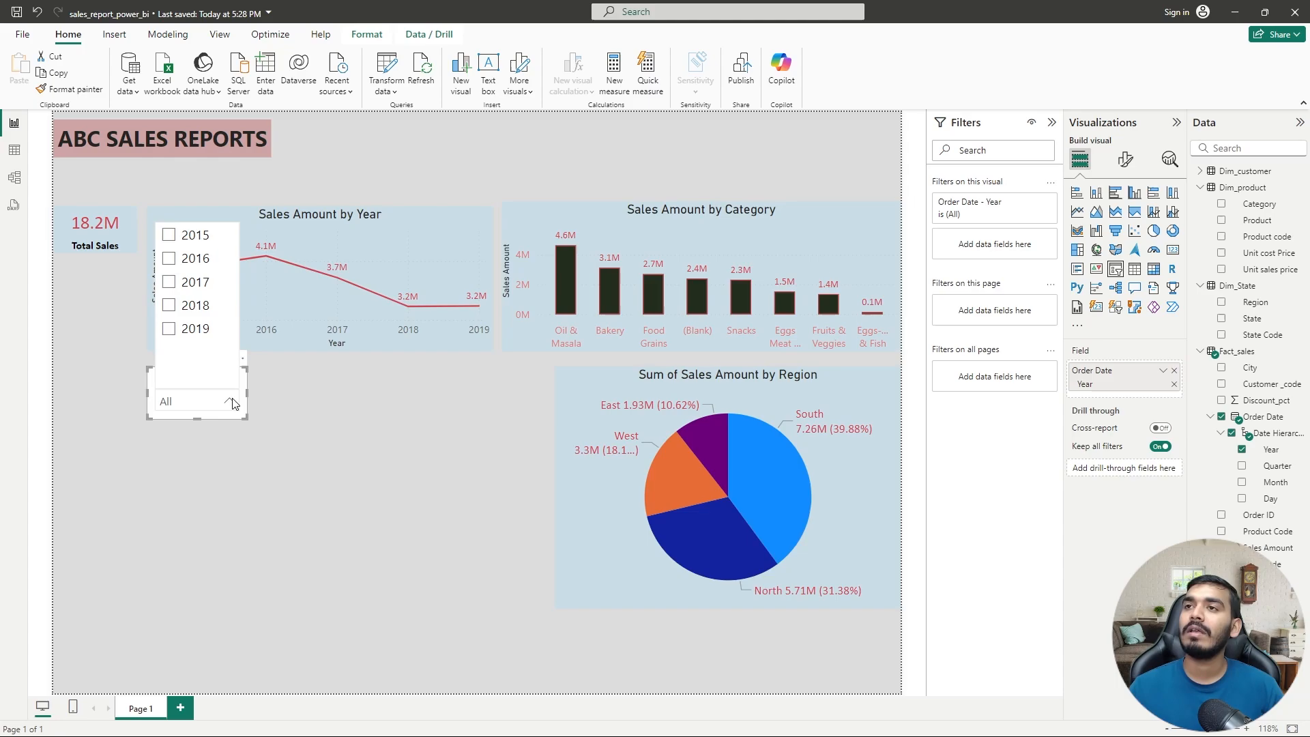
left_click(350, 458)
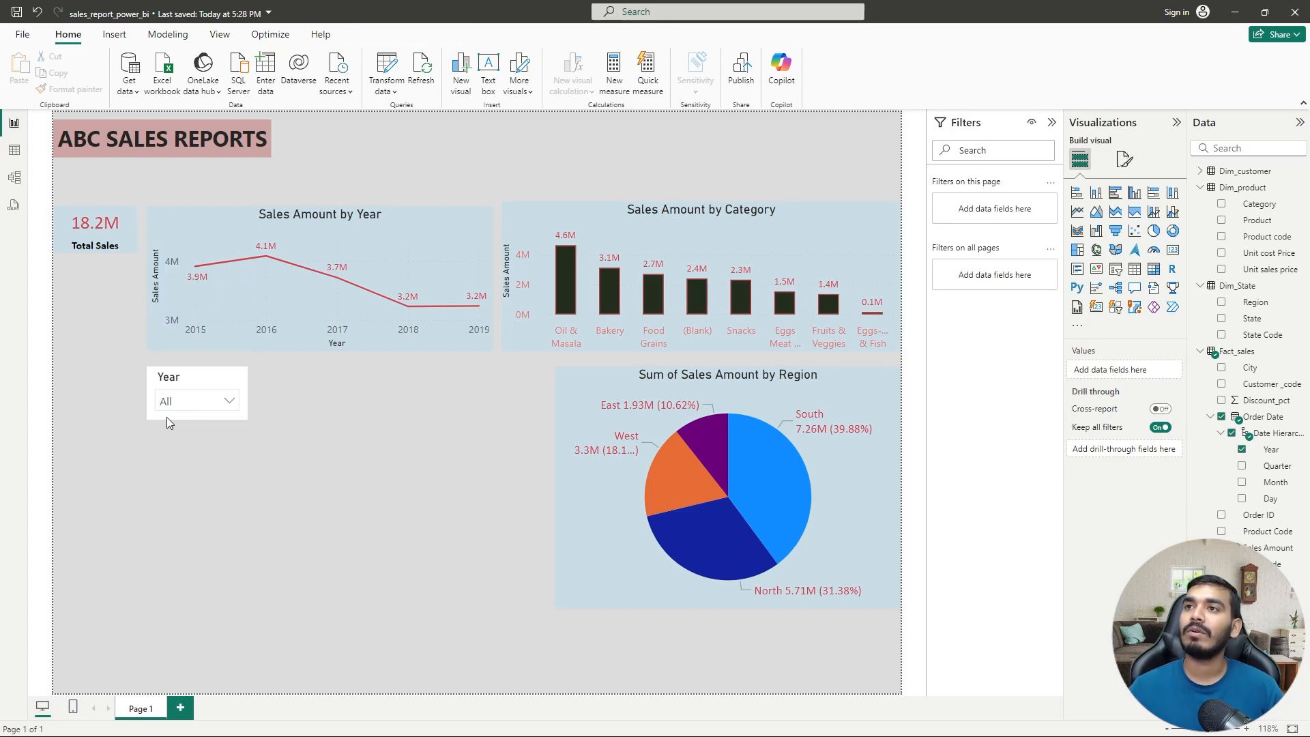
- Test the Year slicer by filtering the report alternately to 2016 and 2017, ending on 2016
left_click(231, 402)
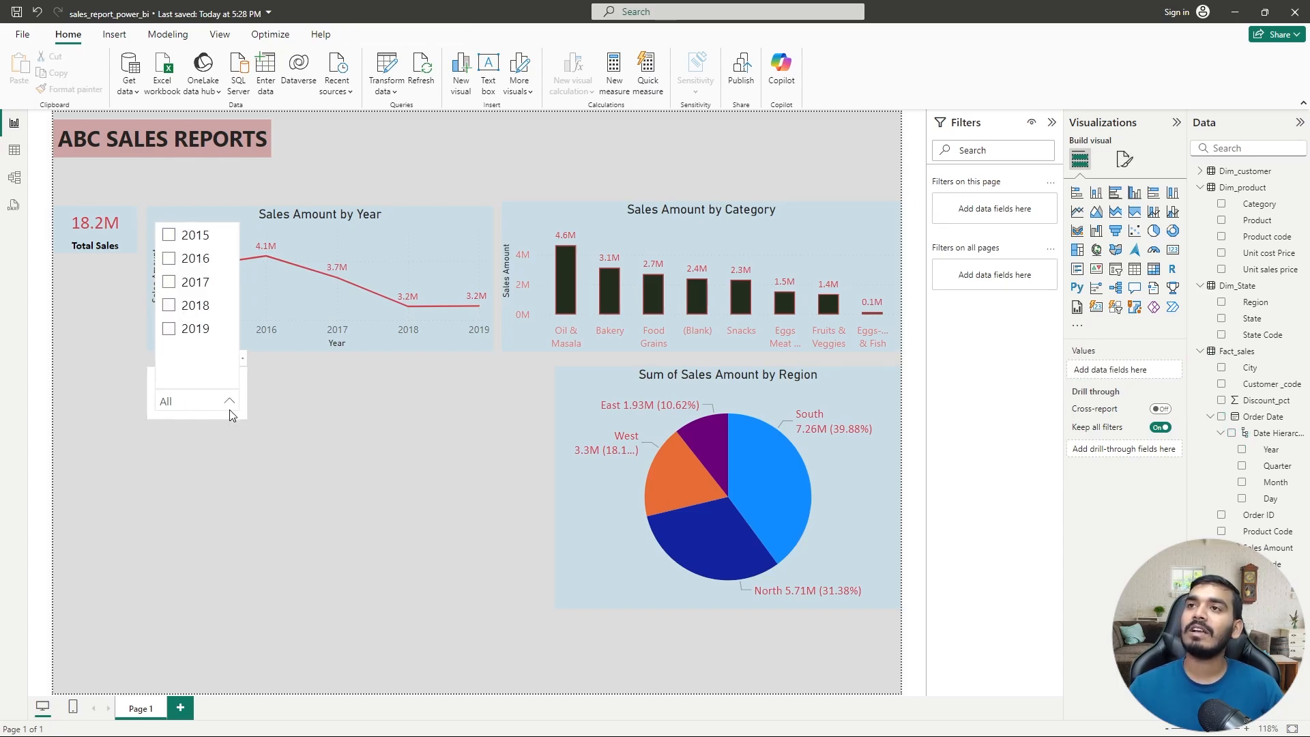
left_click(168, 258)
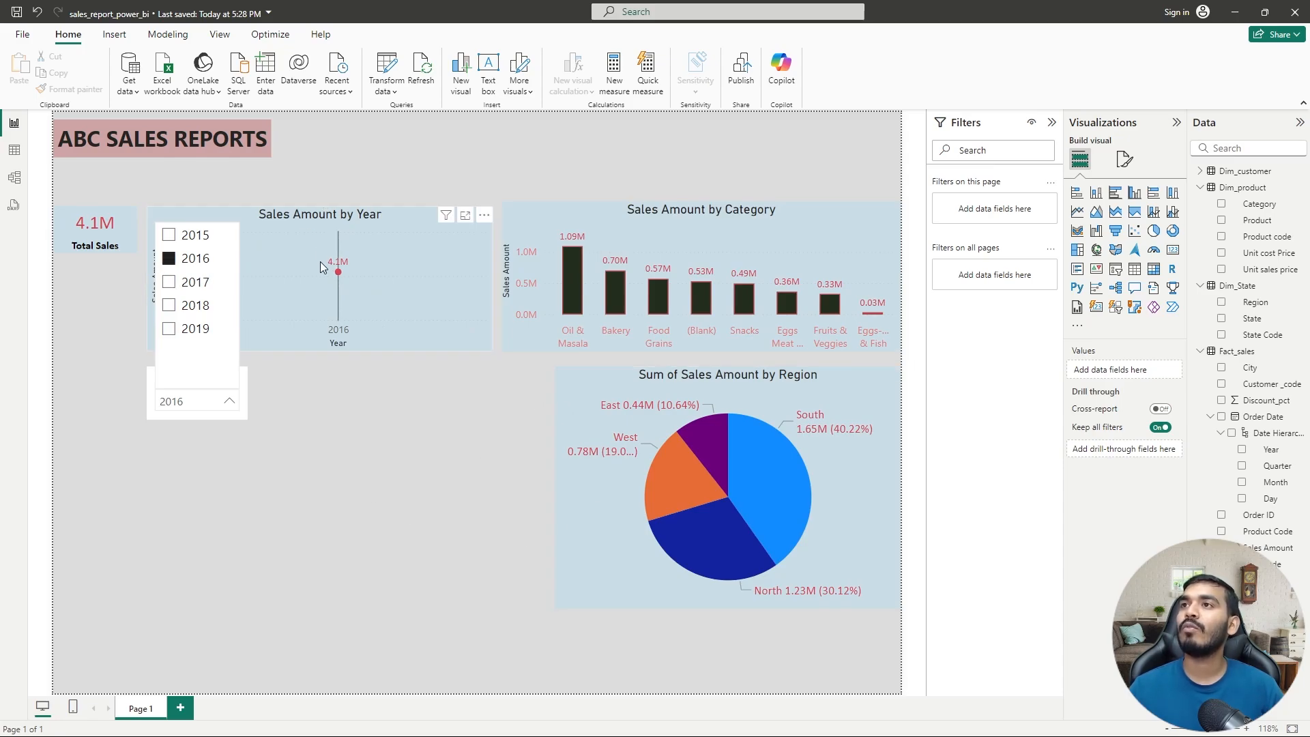
left_click(269, 433)
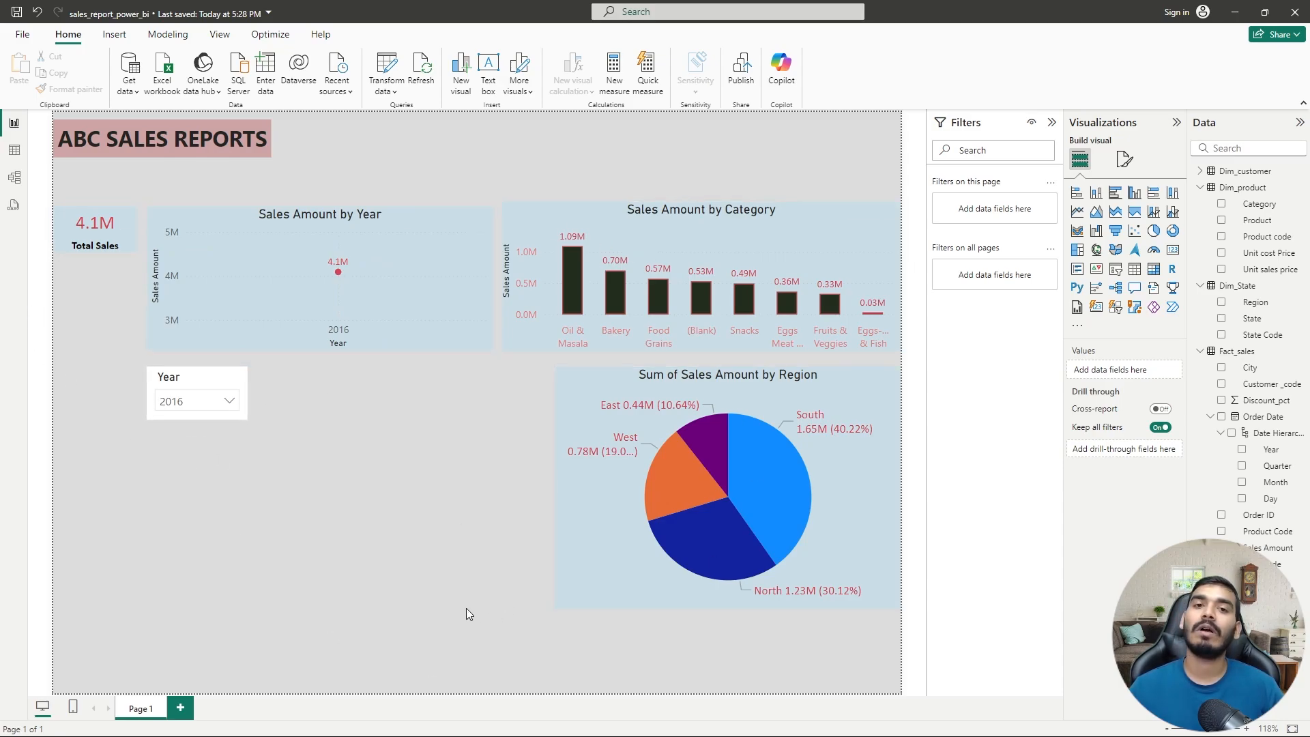
left_click(229, 401)
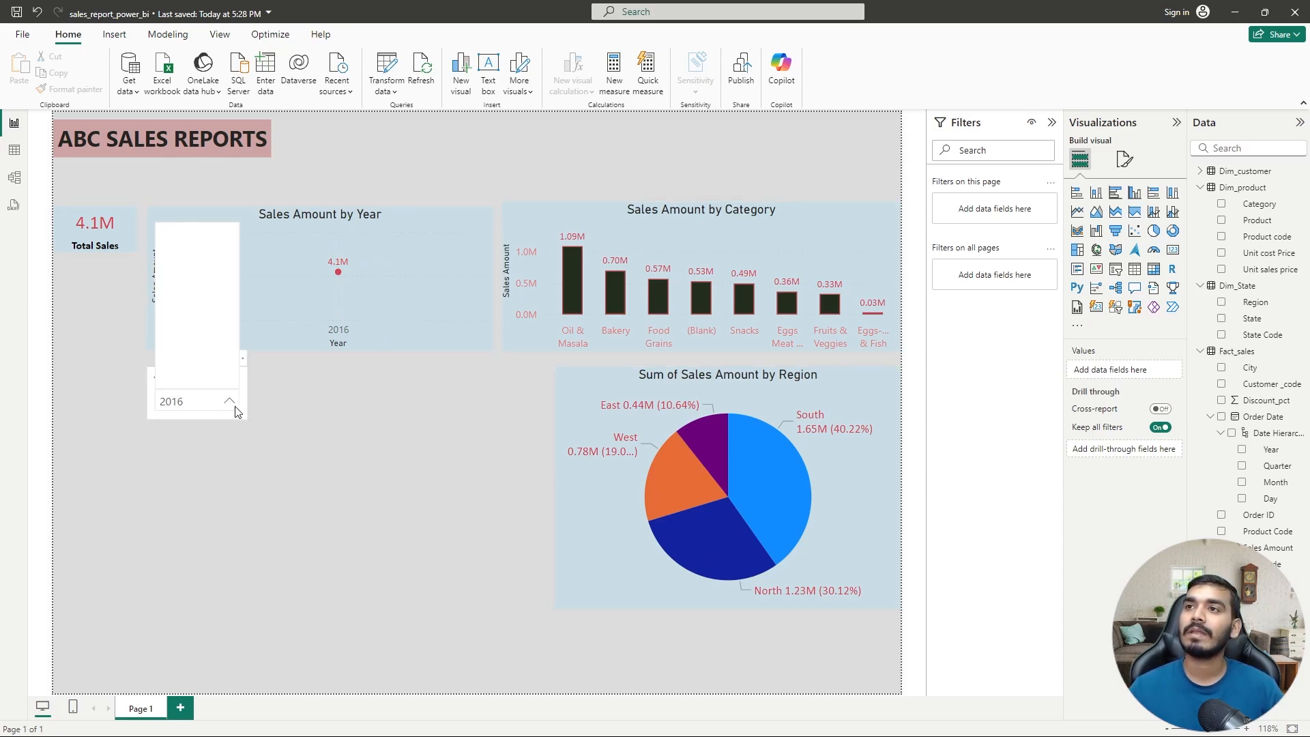
left_click(171, 281)
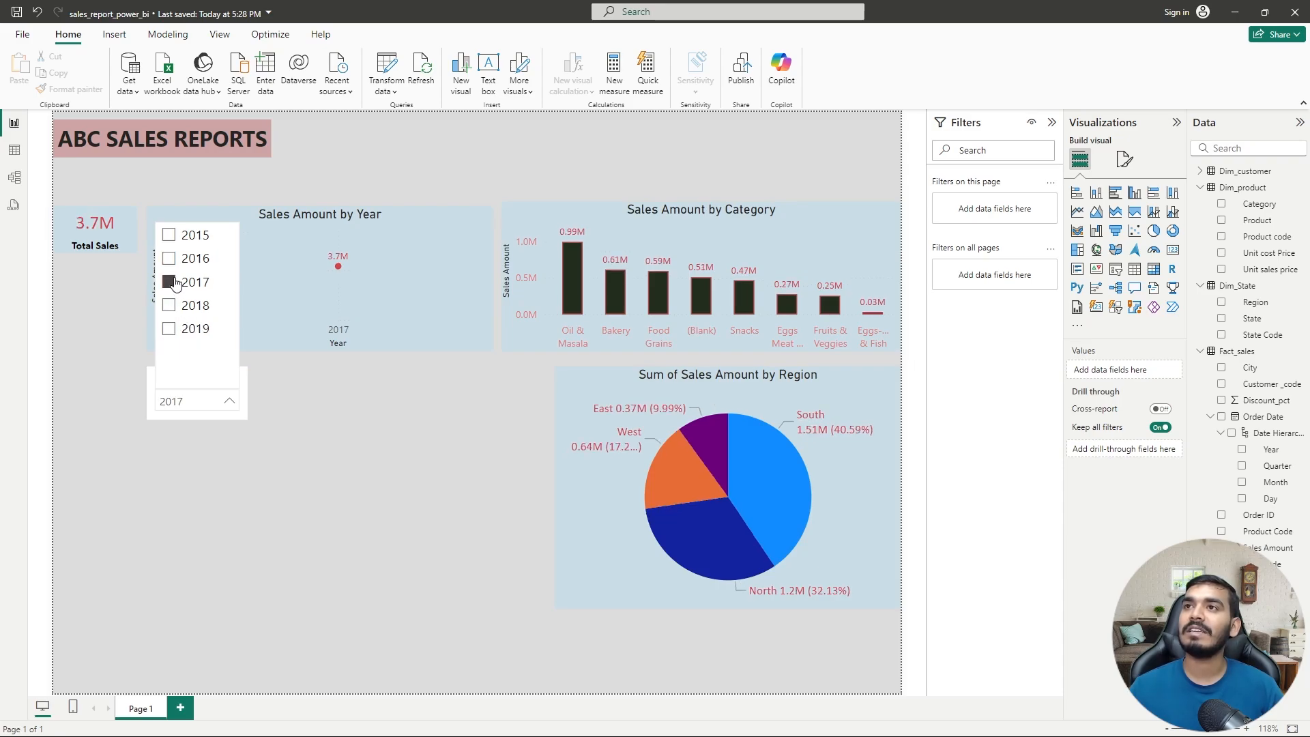
left_click(168, 258)
left_click(169, 282)
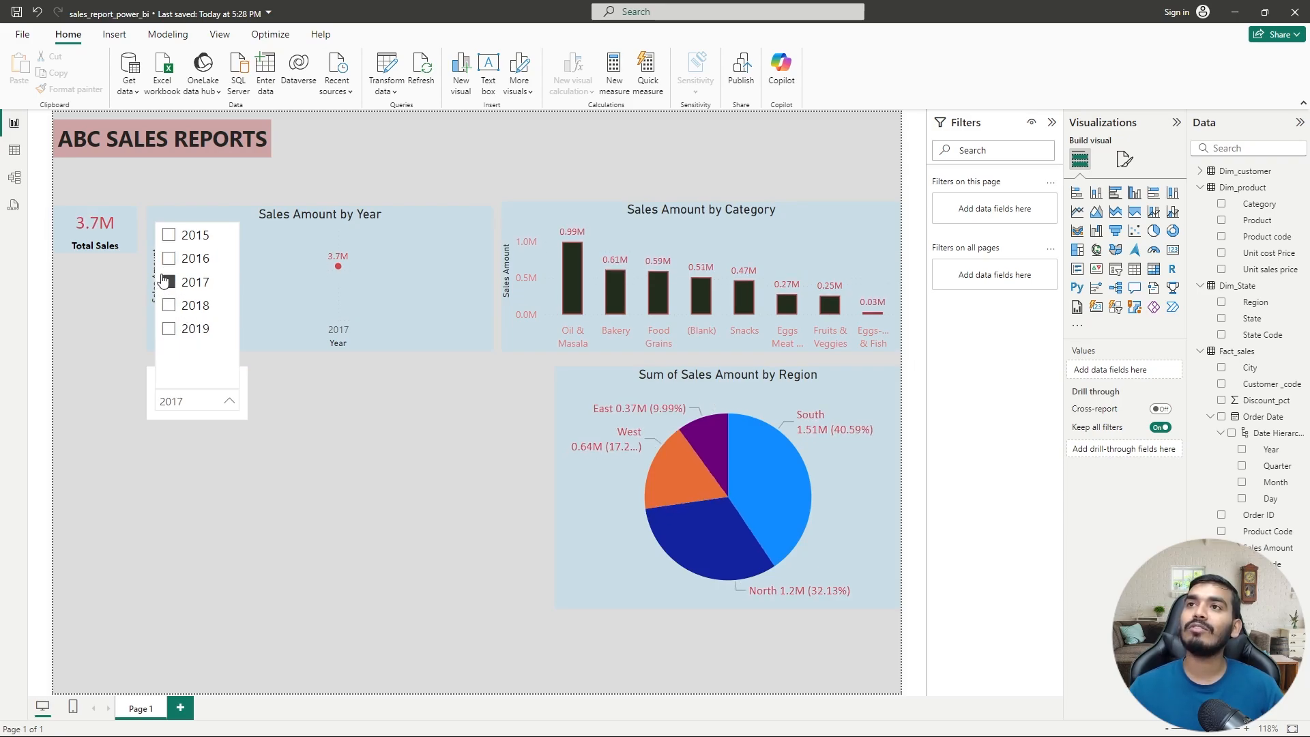
left_click(168, 258)
left_click(217, 408)
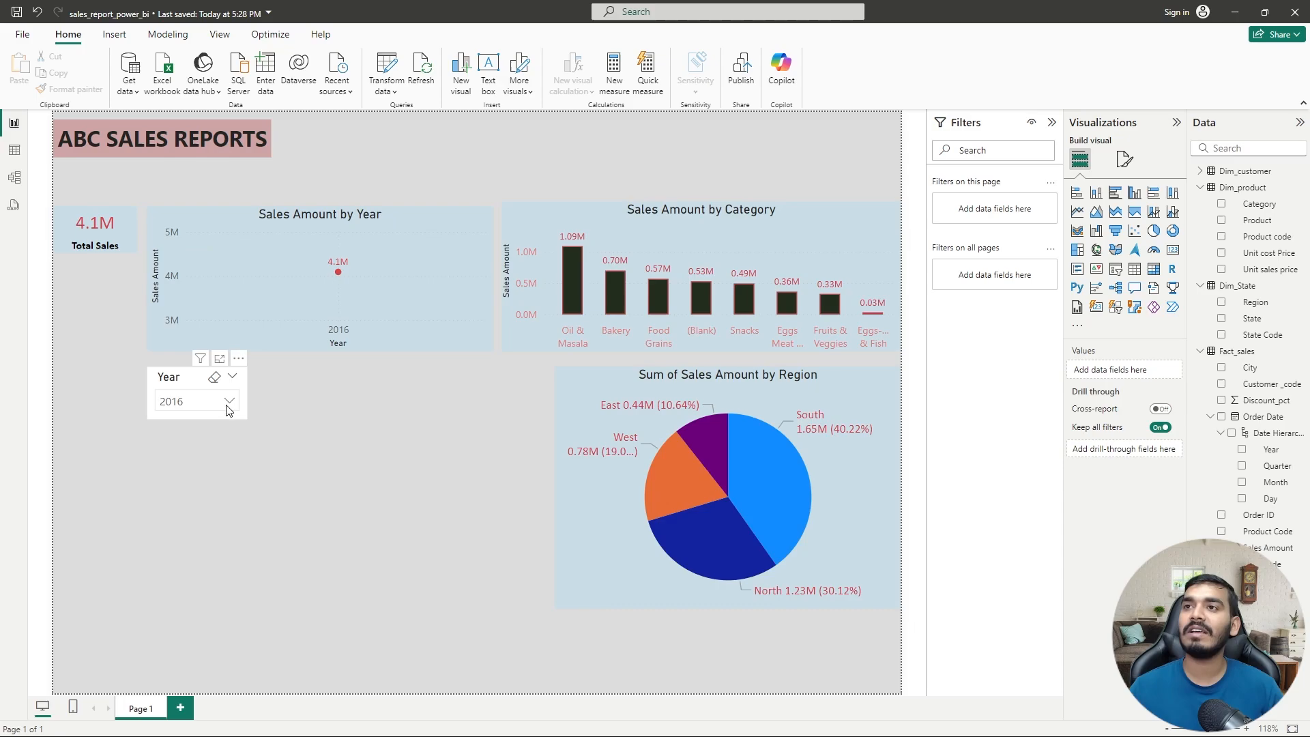
- Turn on the "Select all" option in the Year slicer's selection settings and use it to select every year
left_click(185, 388)
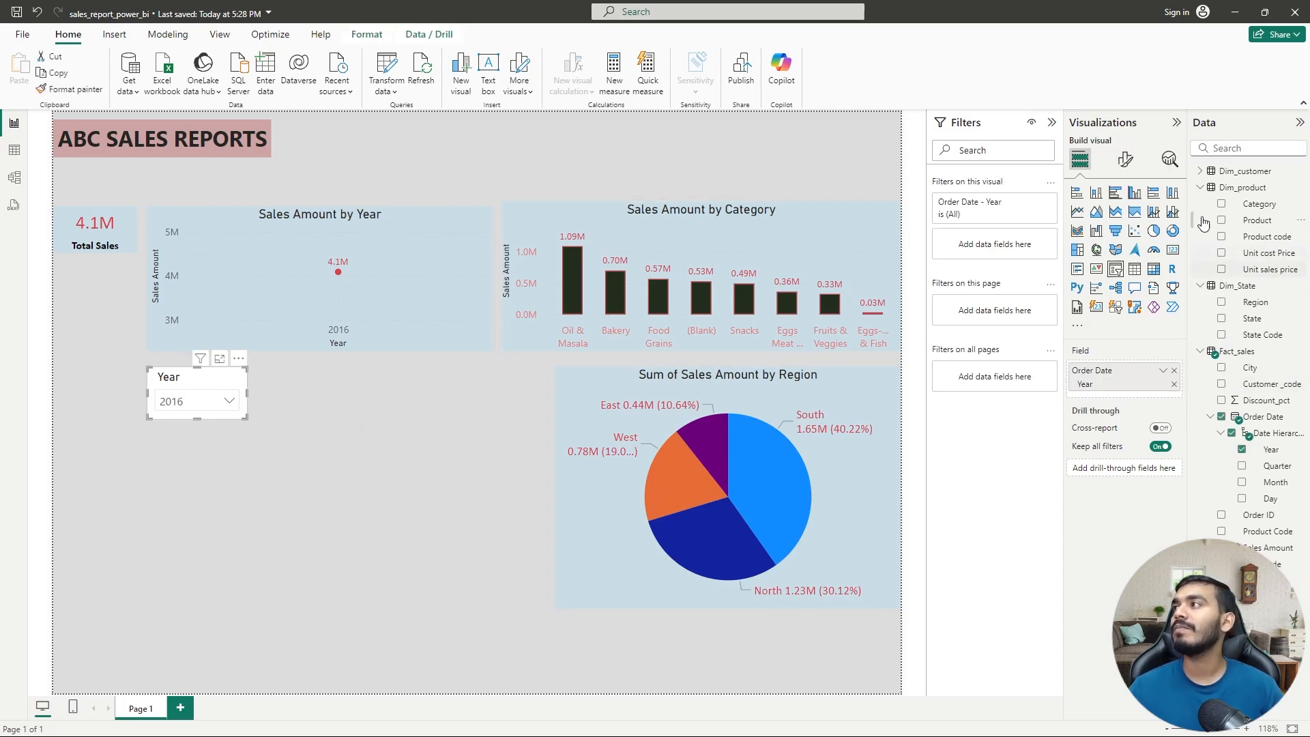
left_click(1127, 159)
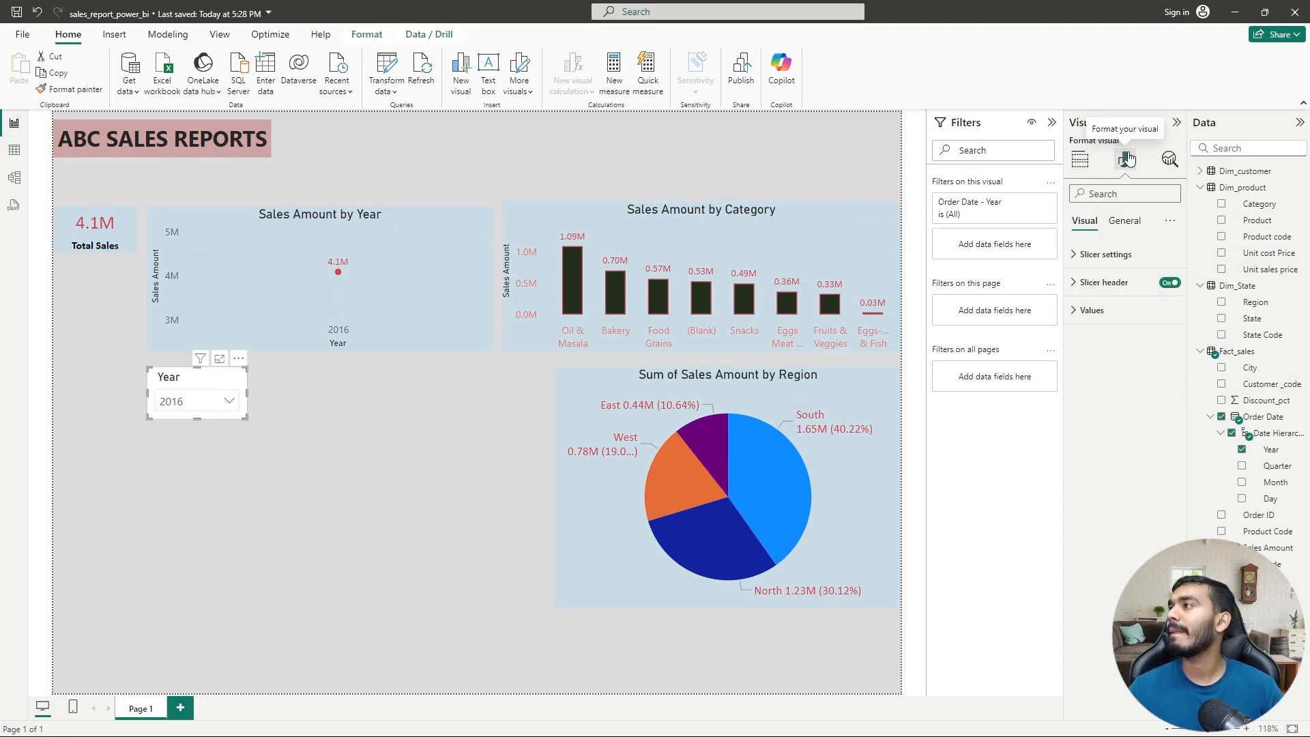
left_click(1091, 284)
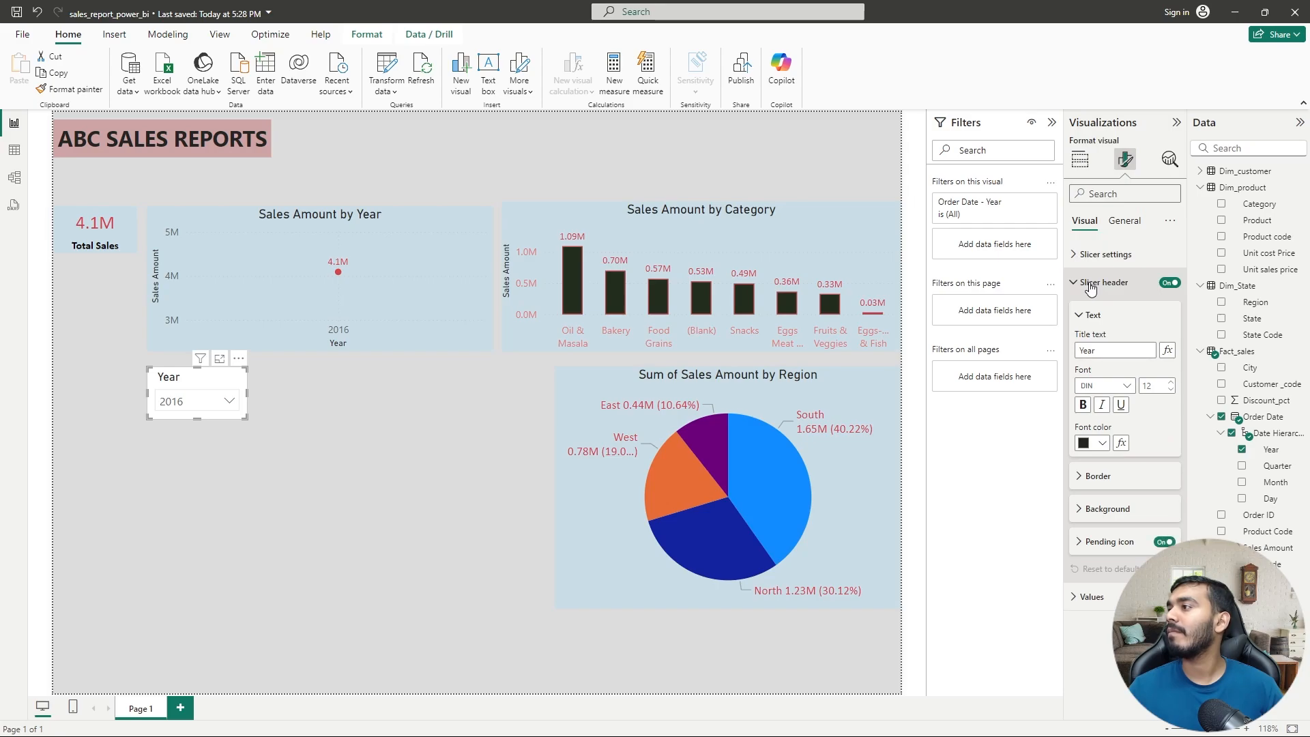
left_click(1091, 285)
left_click(1085, 254)
left_click(1084, 255)
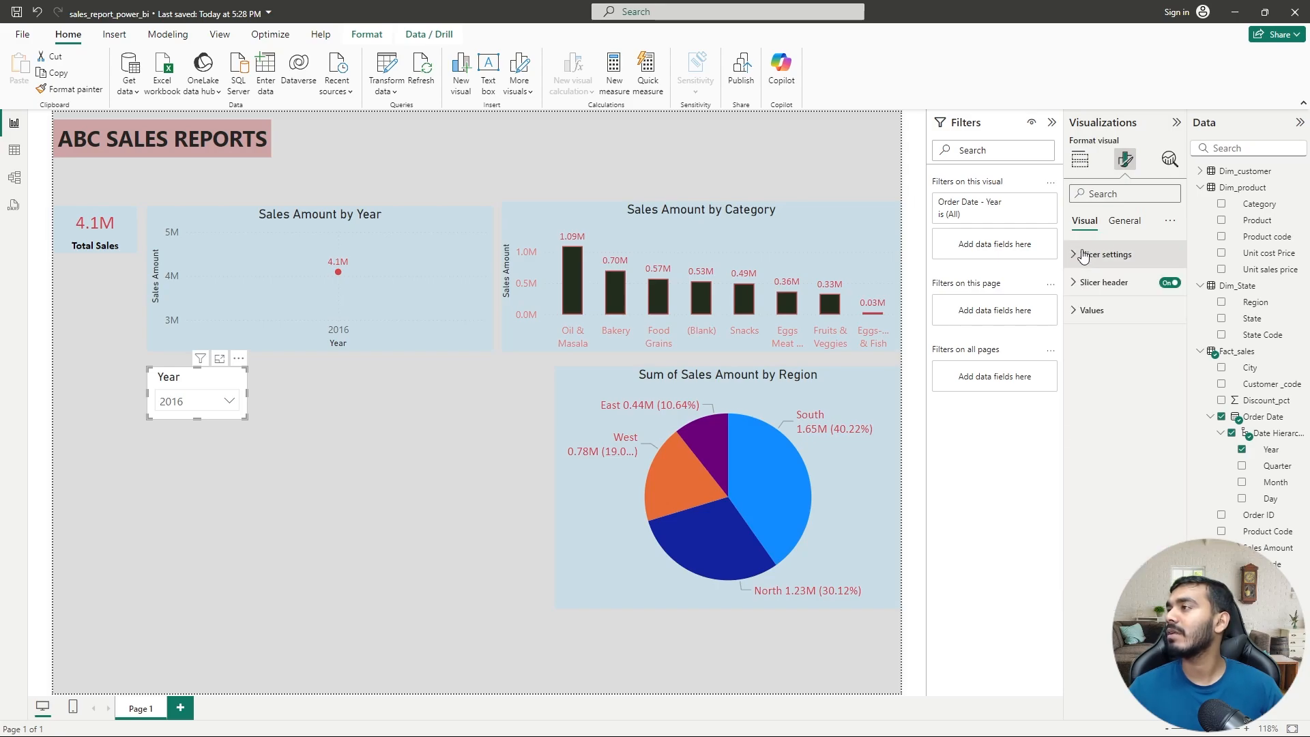
left_click(1074, 312)
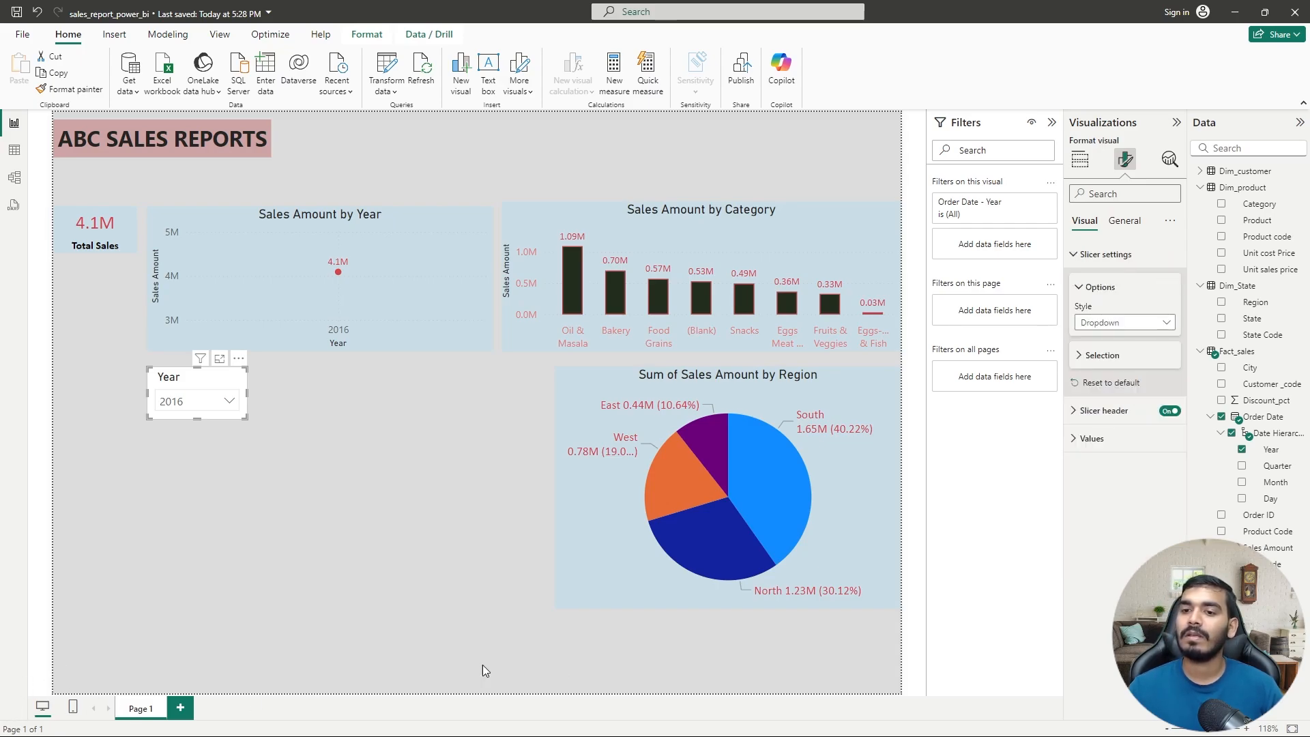
left_click(1083, 365)
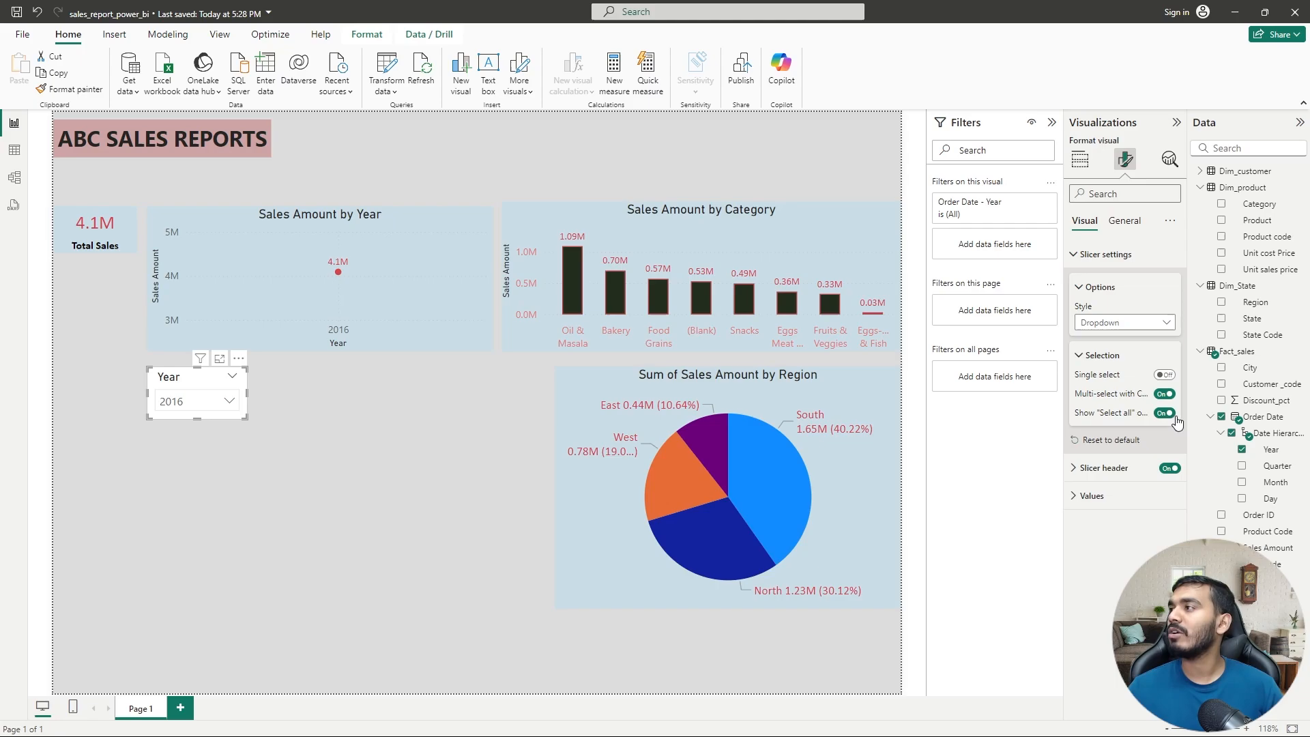
left_click(228, 401)
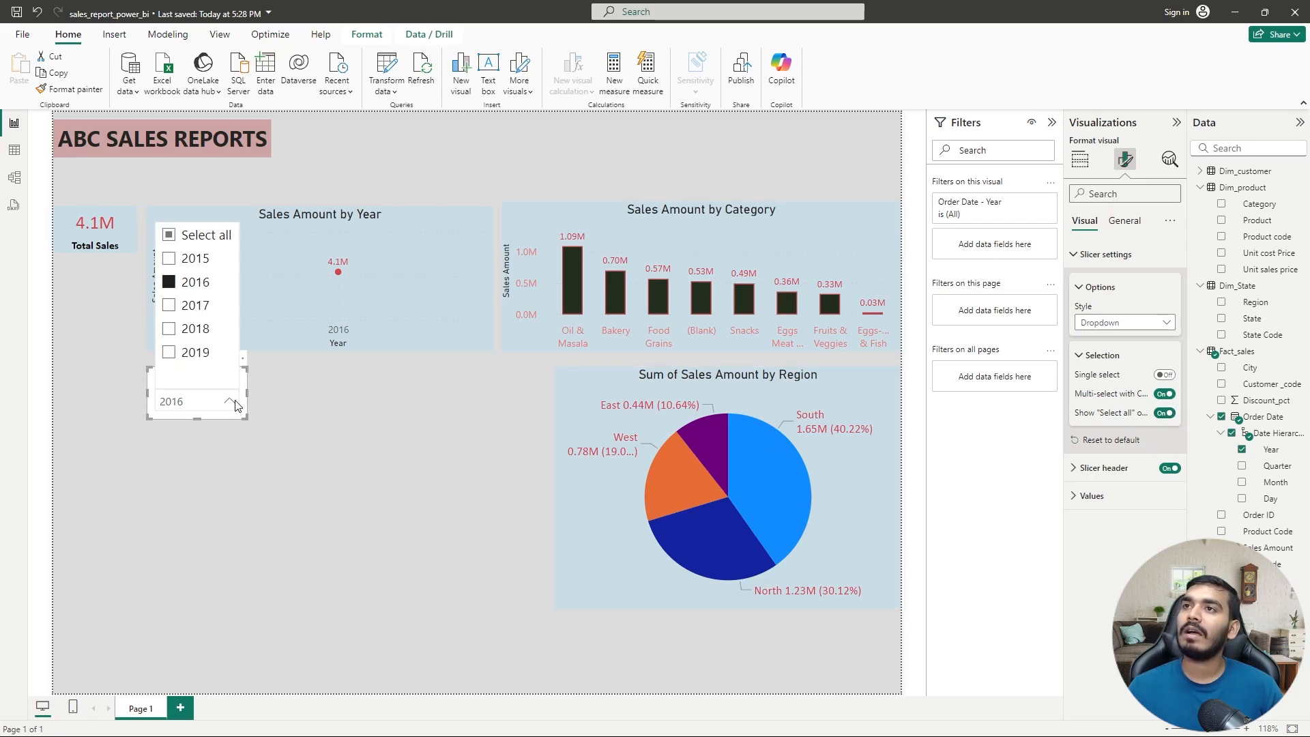
left_click(169, 236)
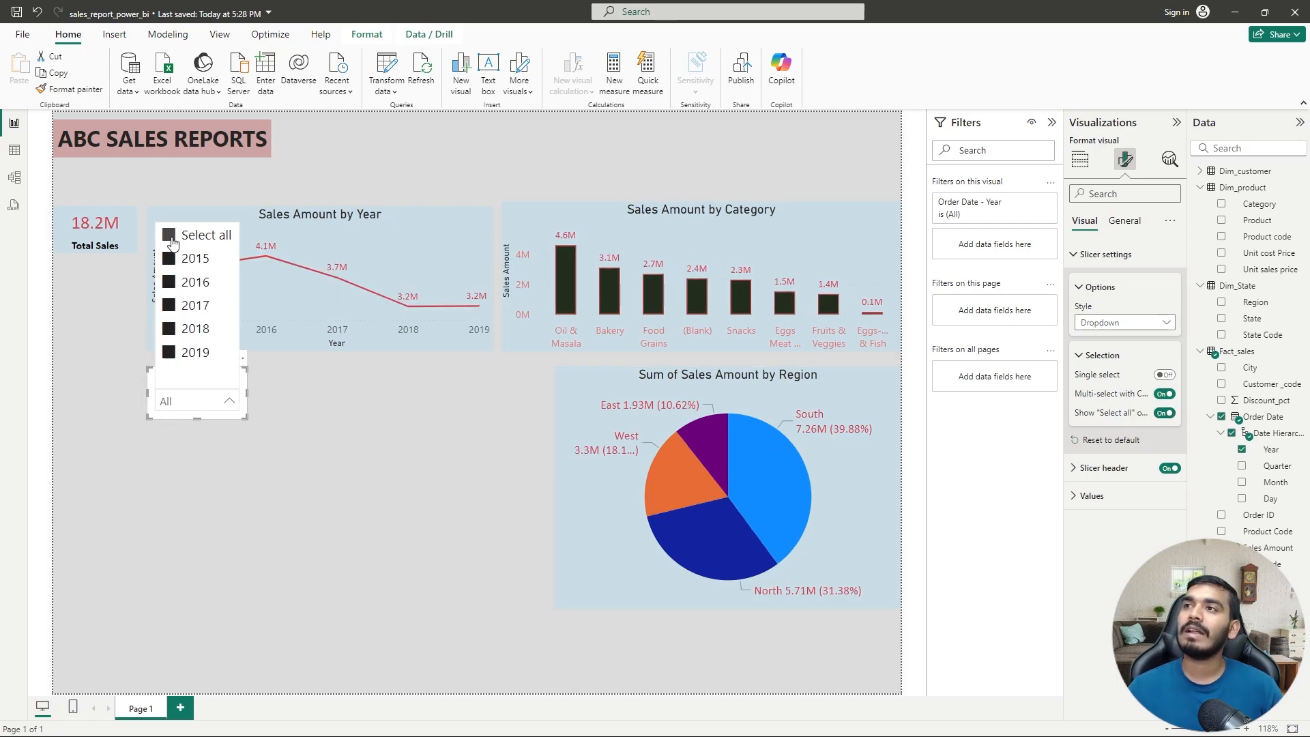
- Clear the all-years selection in the Year slicer and test filtering the report by 2015 and by 2016 separately
left_click(170, 238)
left_click(168, 259)
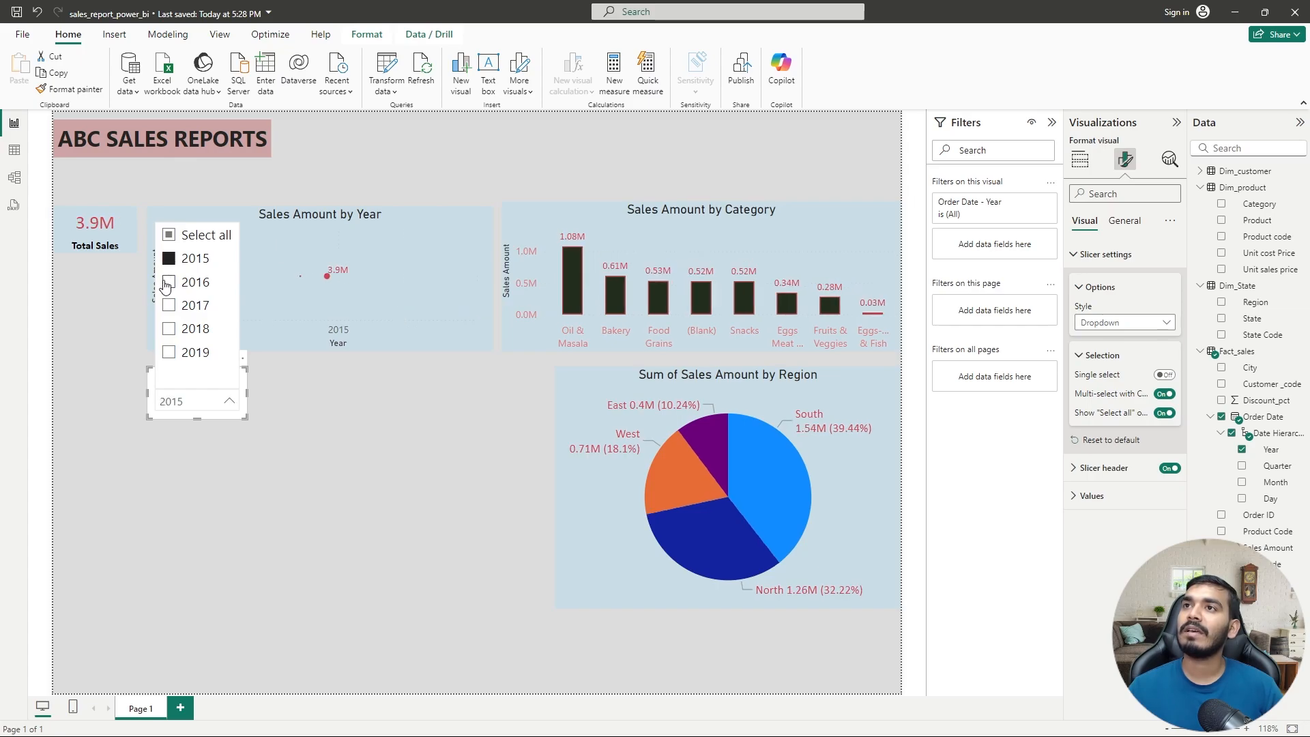
left_click(168, 283)
left_click(169, 258)
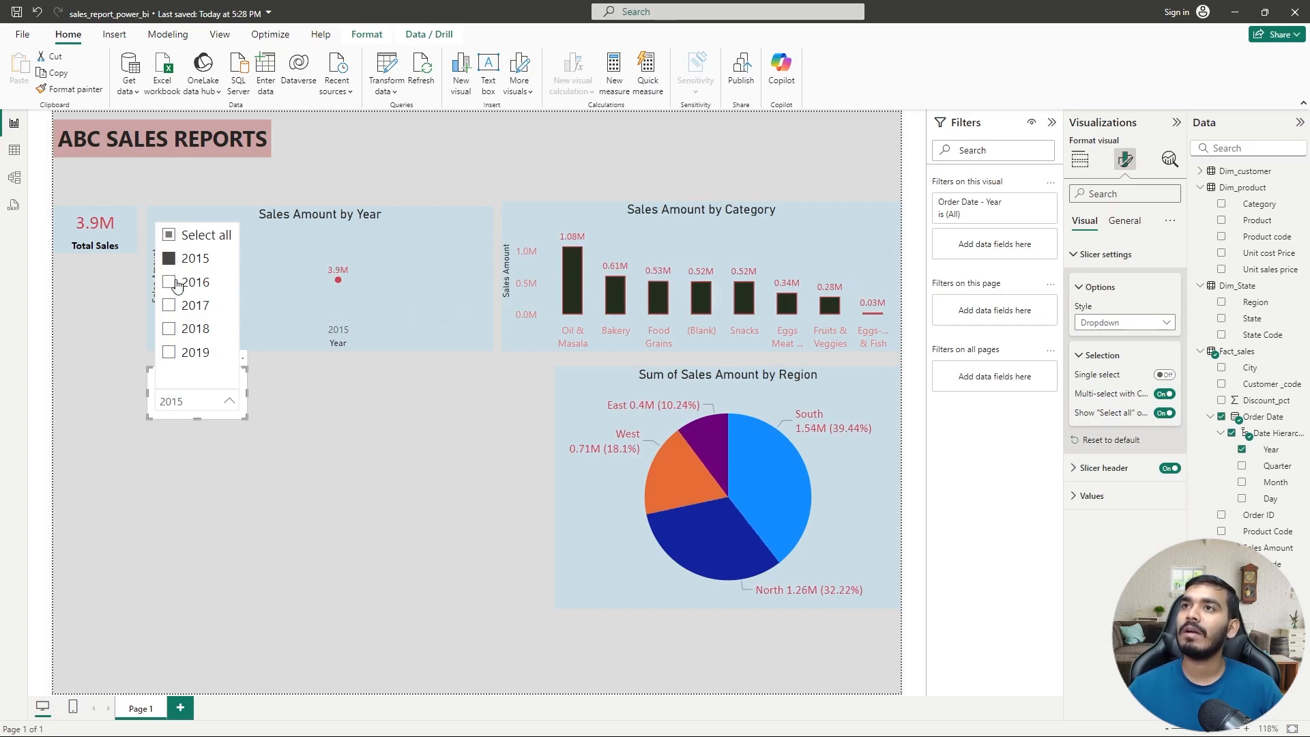
left_click(168, 282)
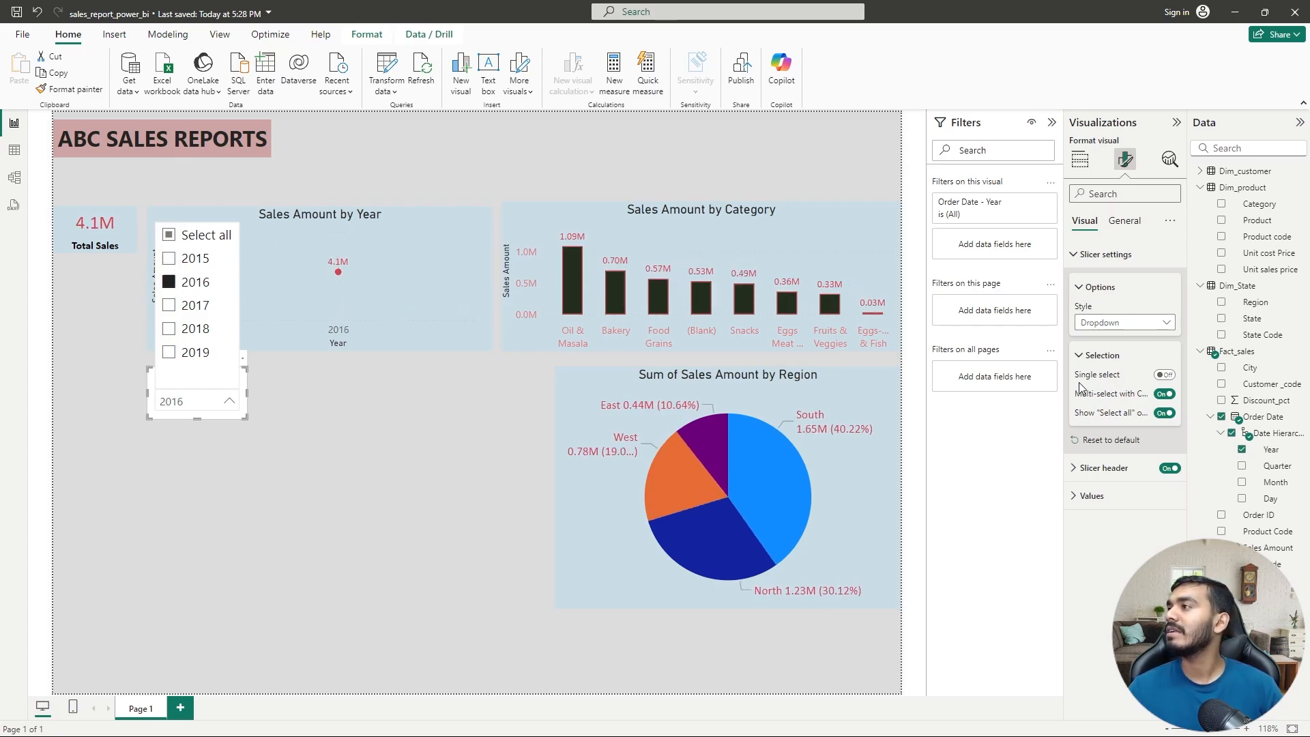
- Try the Year slicer's Single select option by choosing 2015 and 2016 in turn, and switch the option back off
left_click(1164, 375)
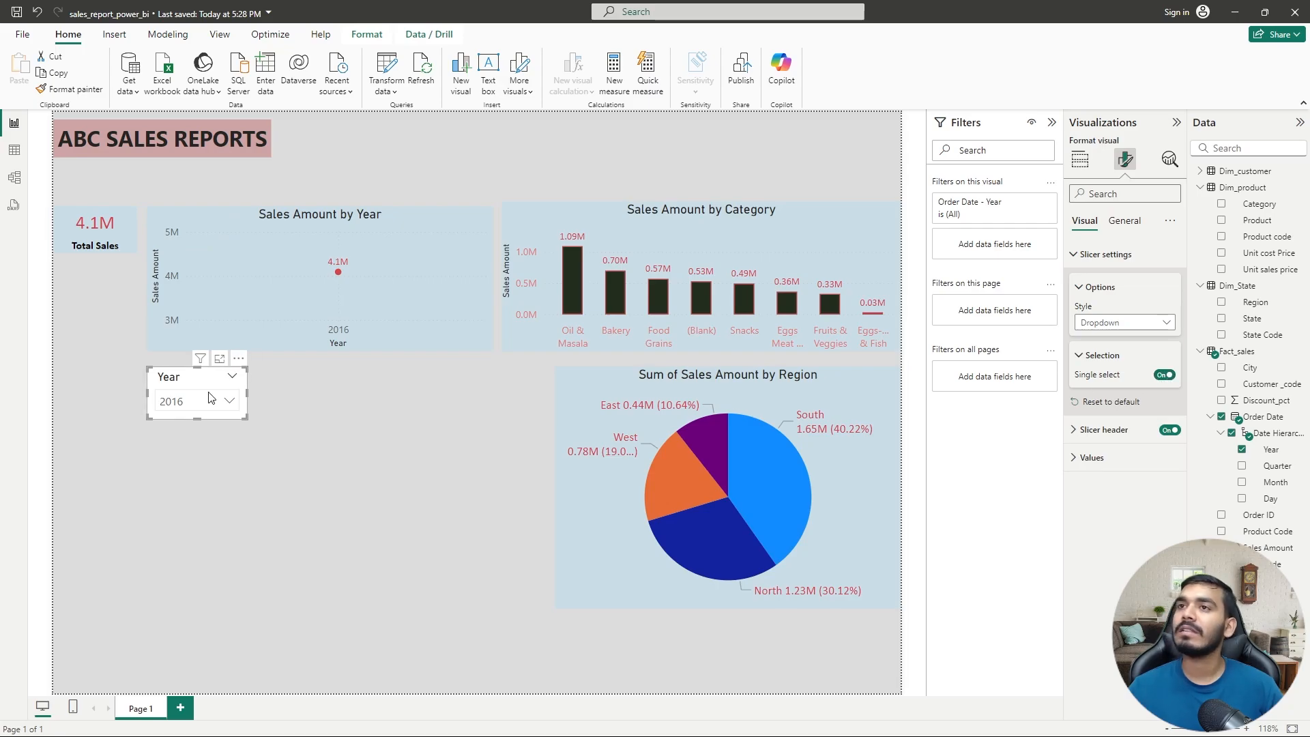
left_click(233, 405)
left_click(172, 236)
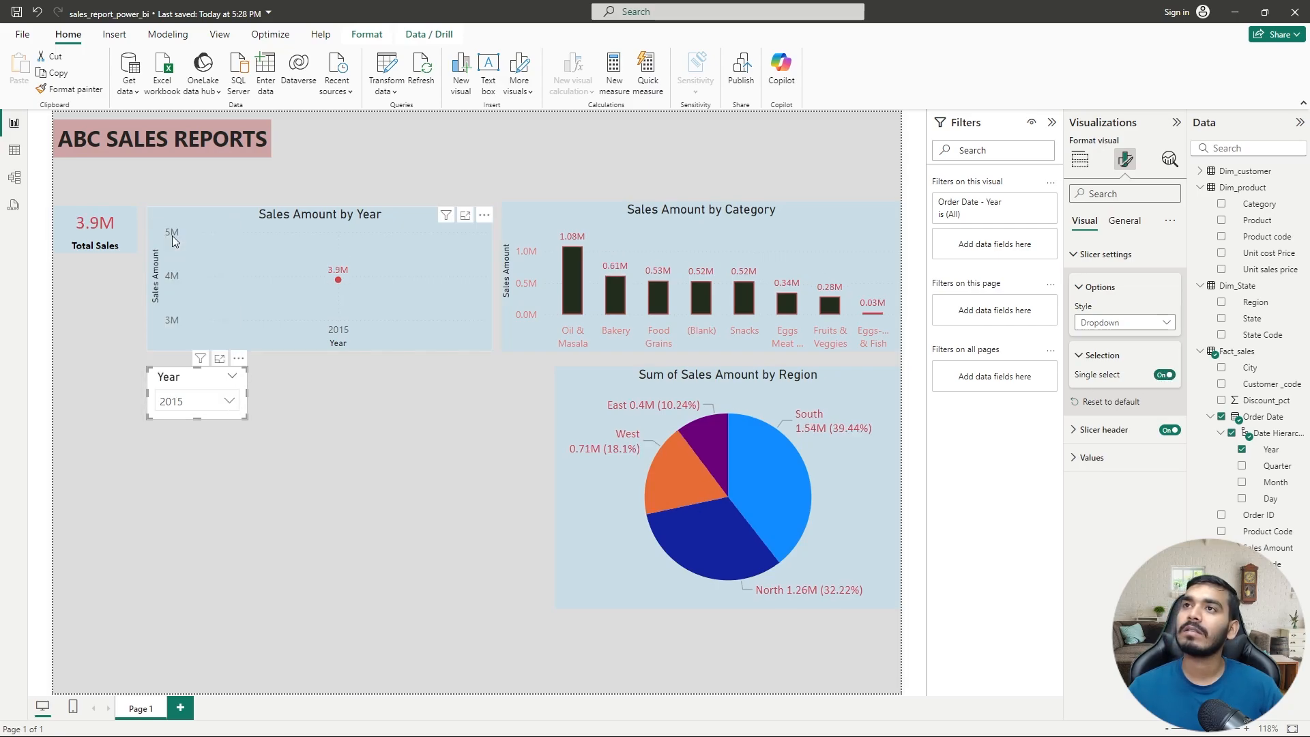
left_click(231, 403)
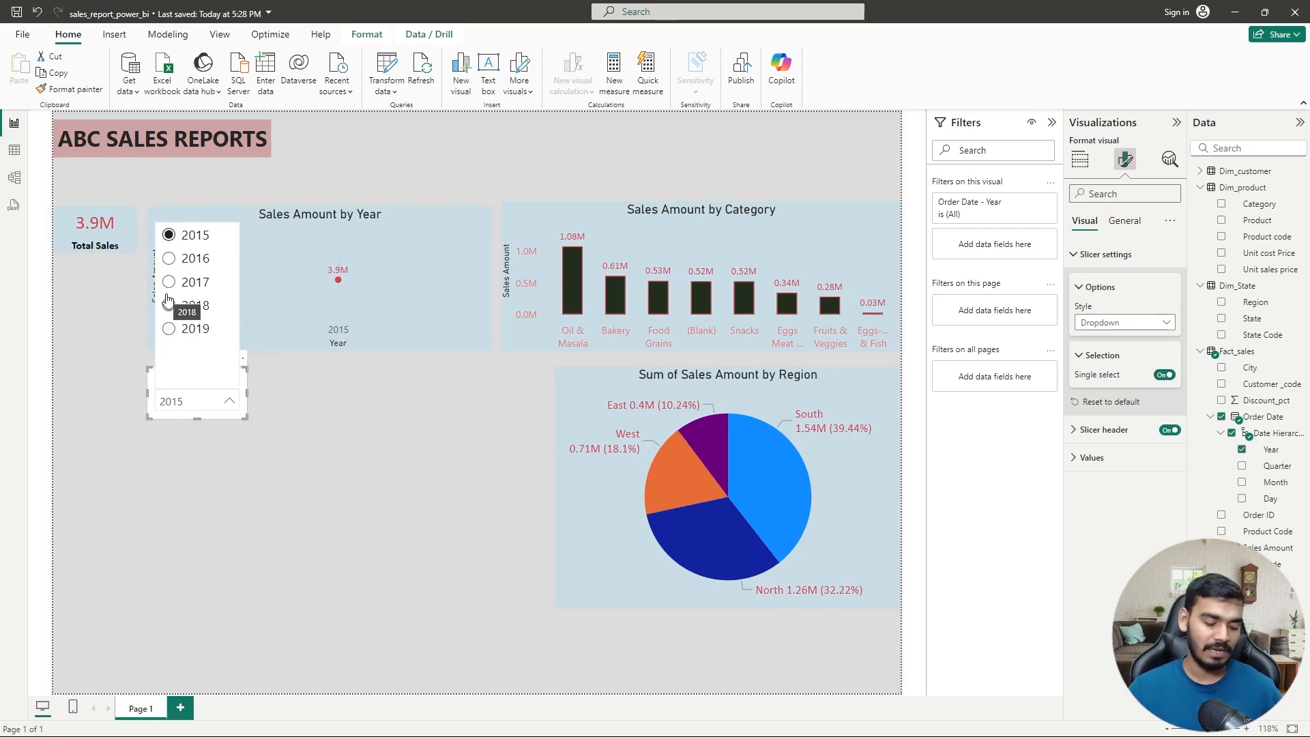
left_click(172, 260)
left_click(219, 404)
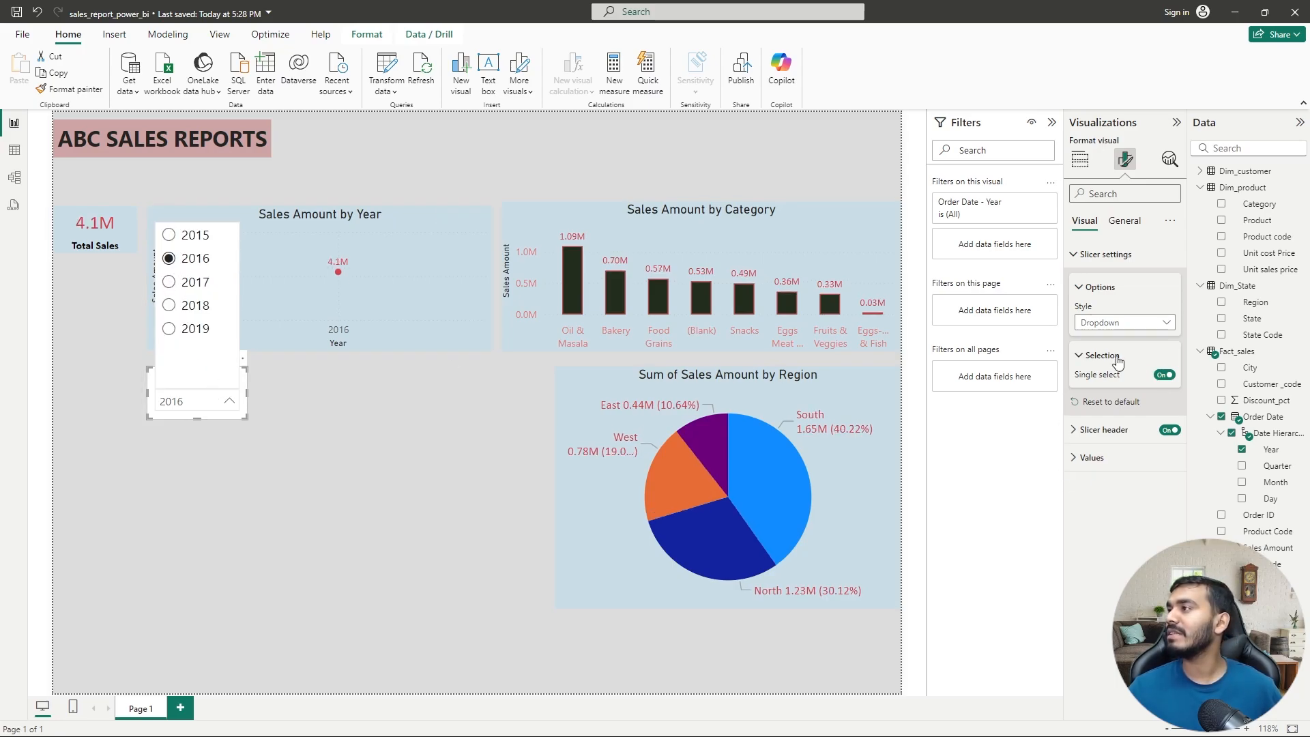
left_click(1145, 375)
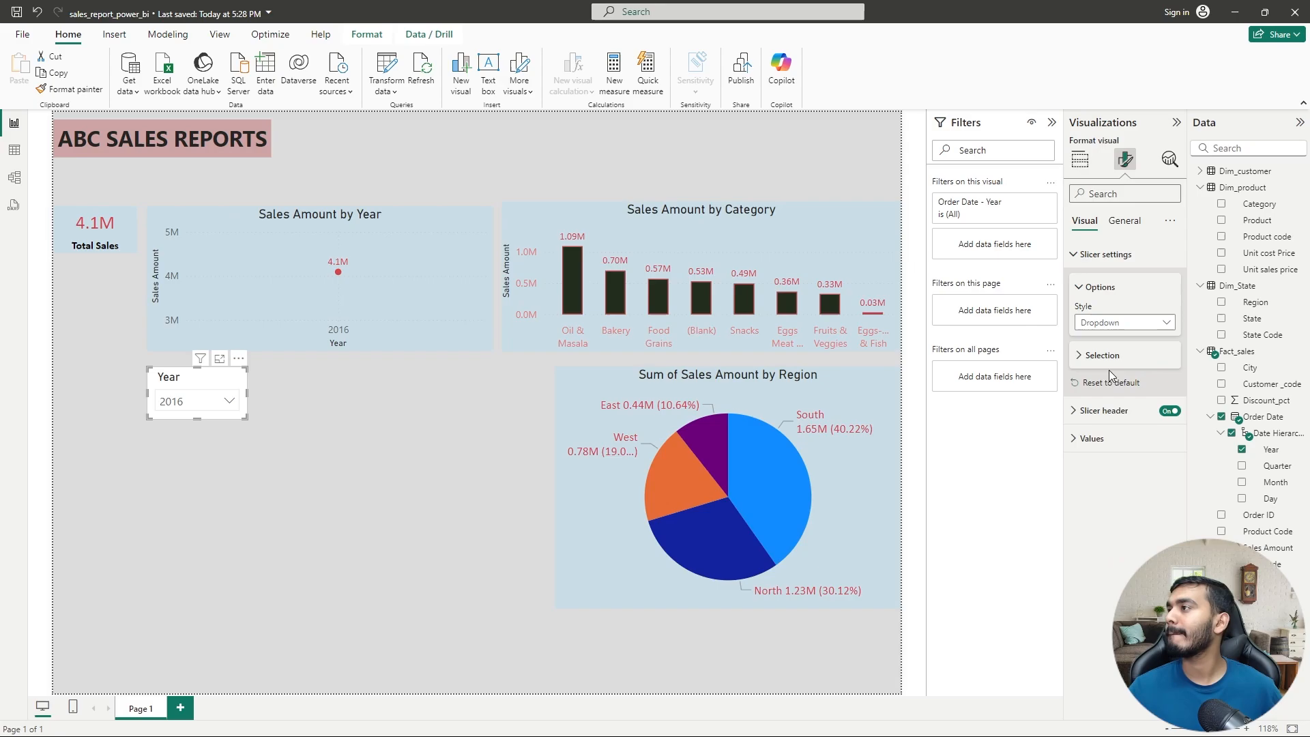
left_click(1165, 375)
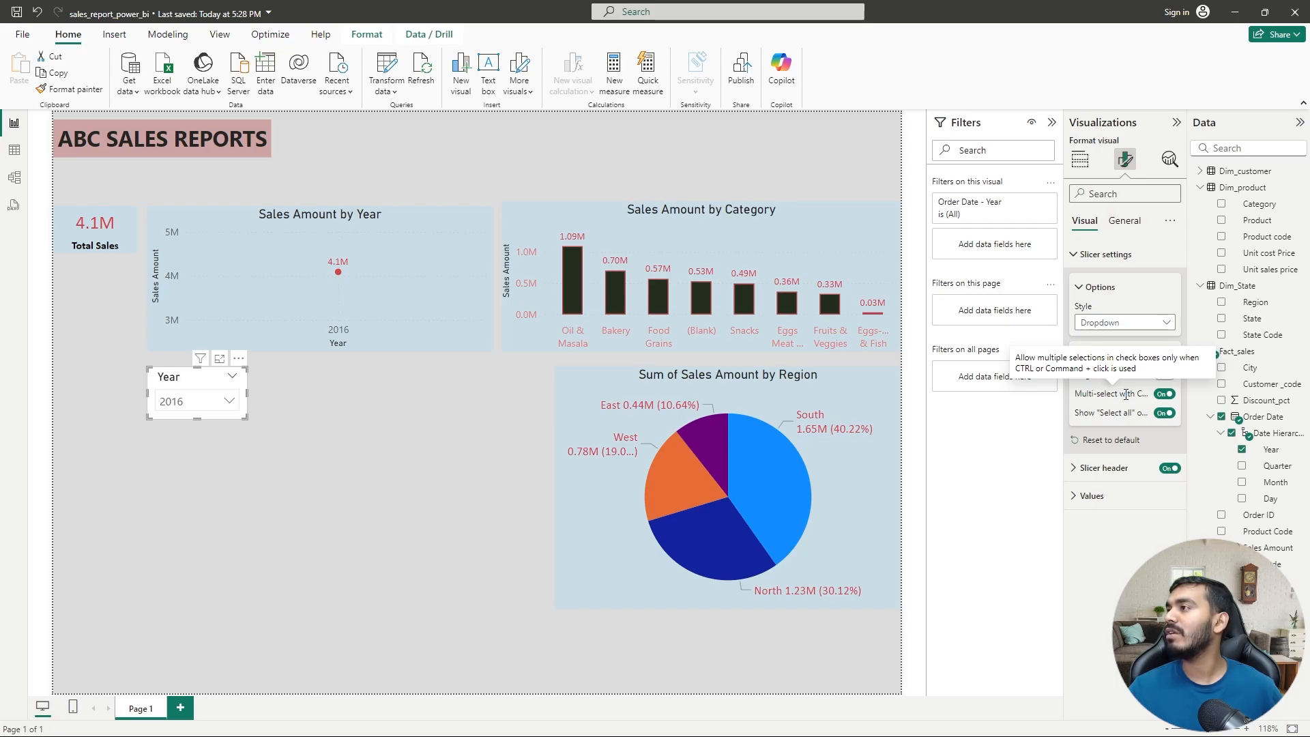
- Test multiple selection in the Year slicer with 2015, 2016 and 2017 together, and reset it to all years
left_click(257, 449)
left_click(229, 402)
left_click(174, 263)
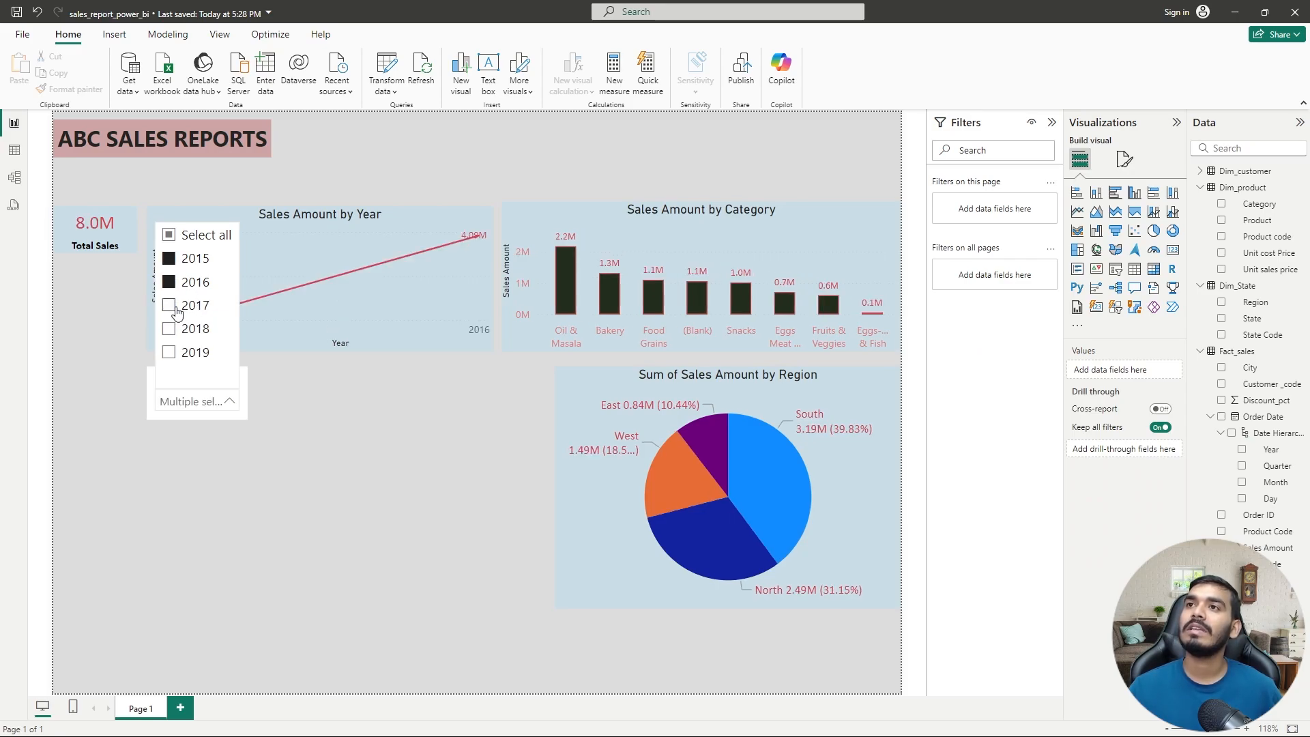
left_click(172, 306)
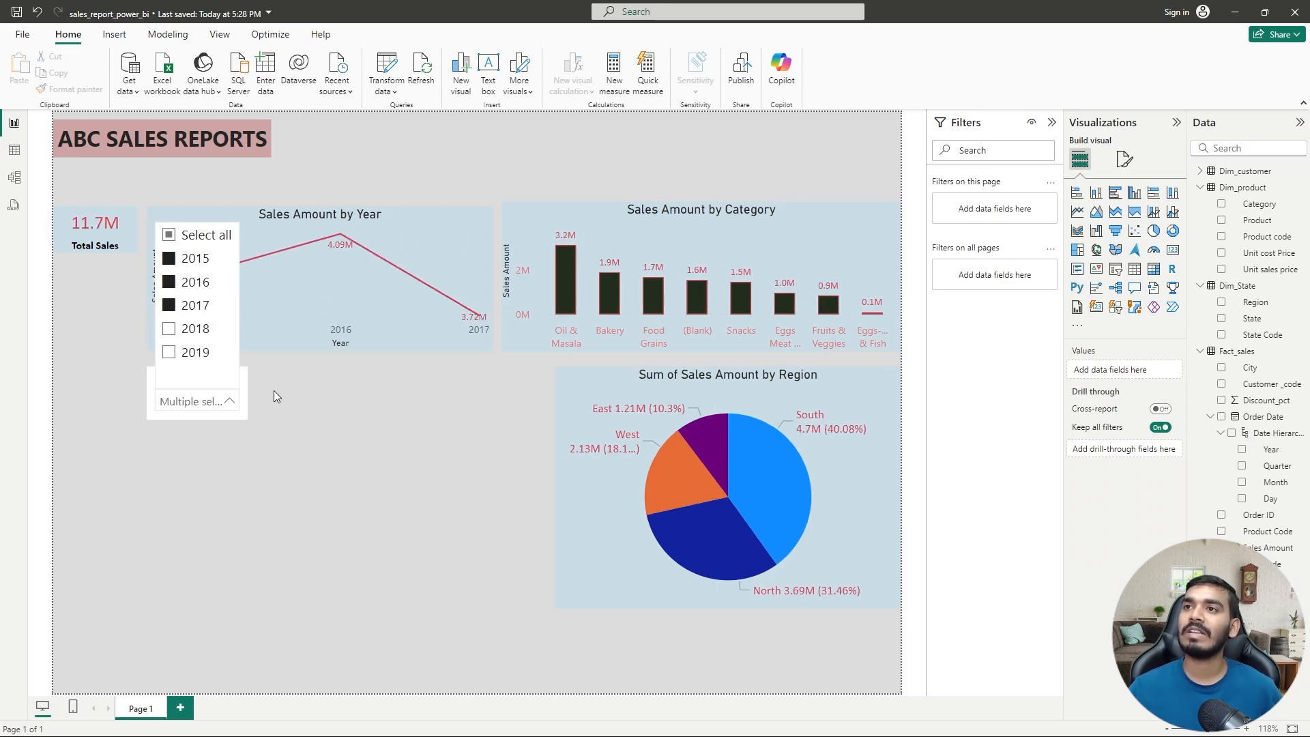
left_click(231, 401)
left_click(231, 401)
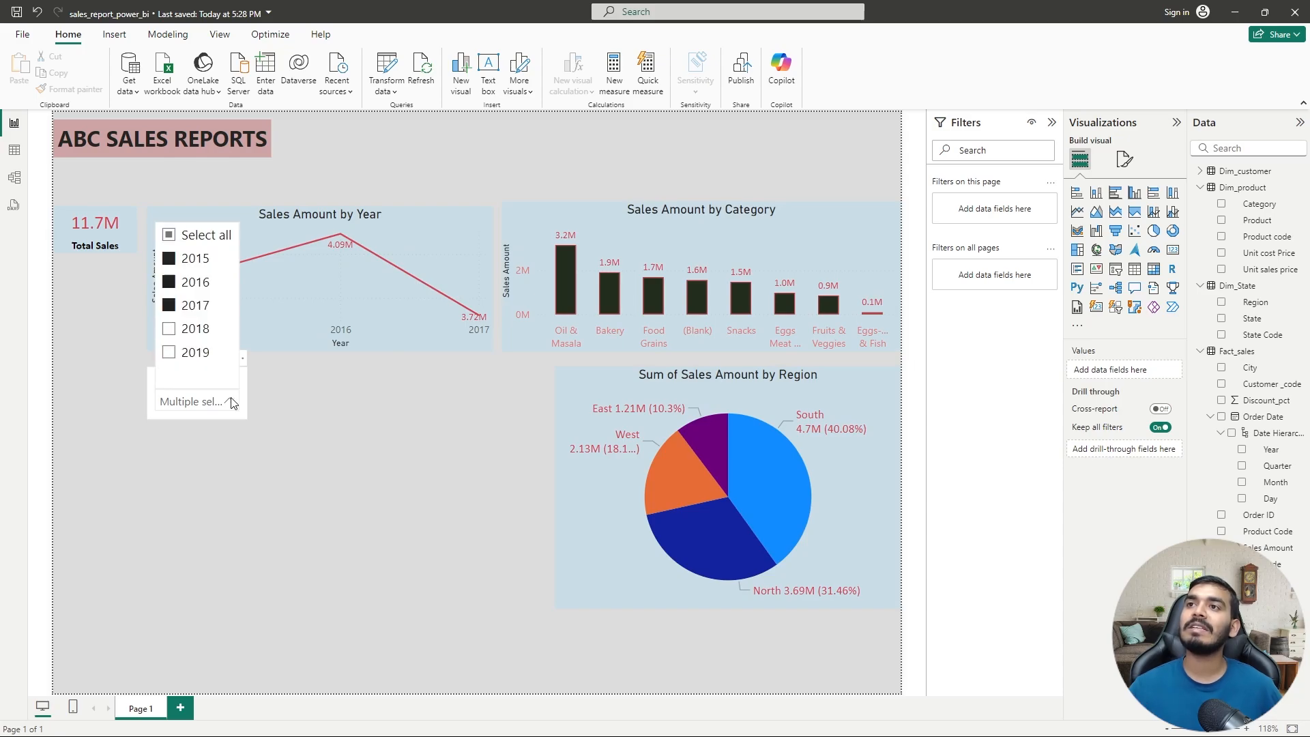
left_click(168, 238)
left_click(167, 239)
left_click(264, 440)
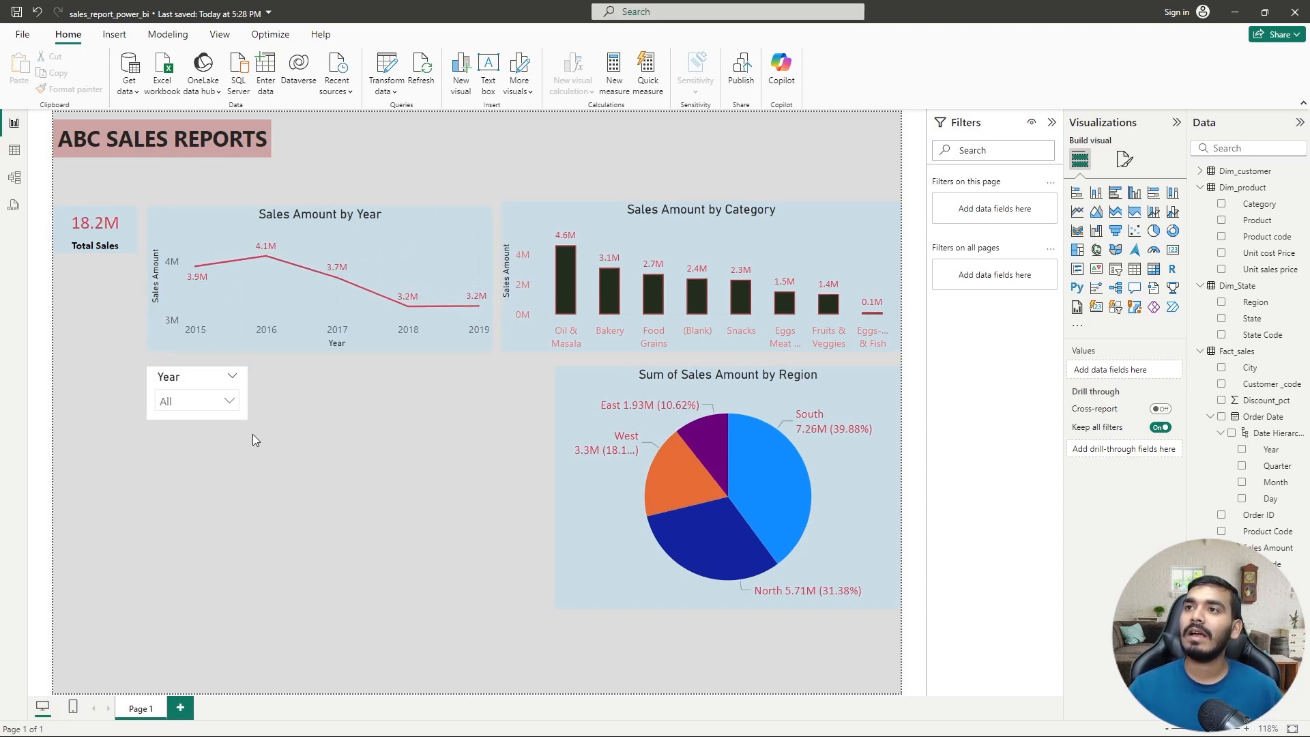
- Turn off the "Select all" option in the Year slicer's selection settings
left_click(209, 387)
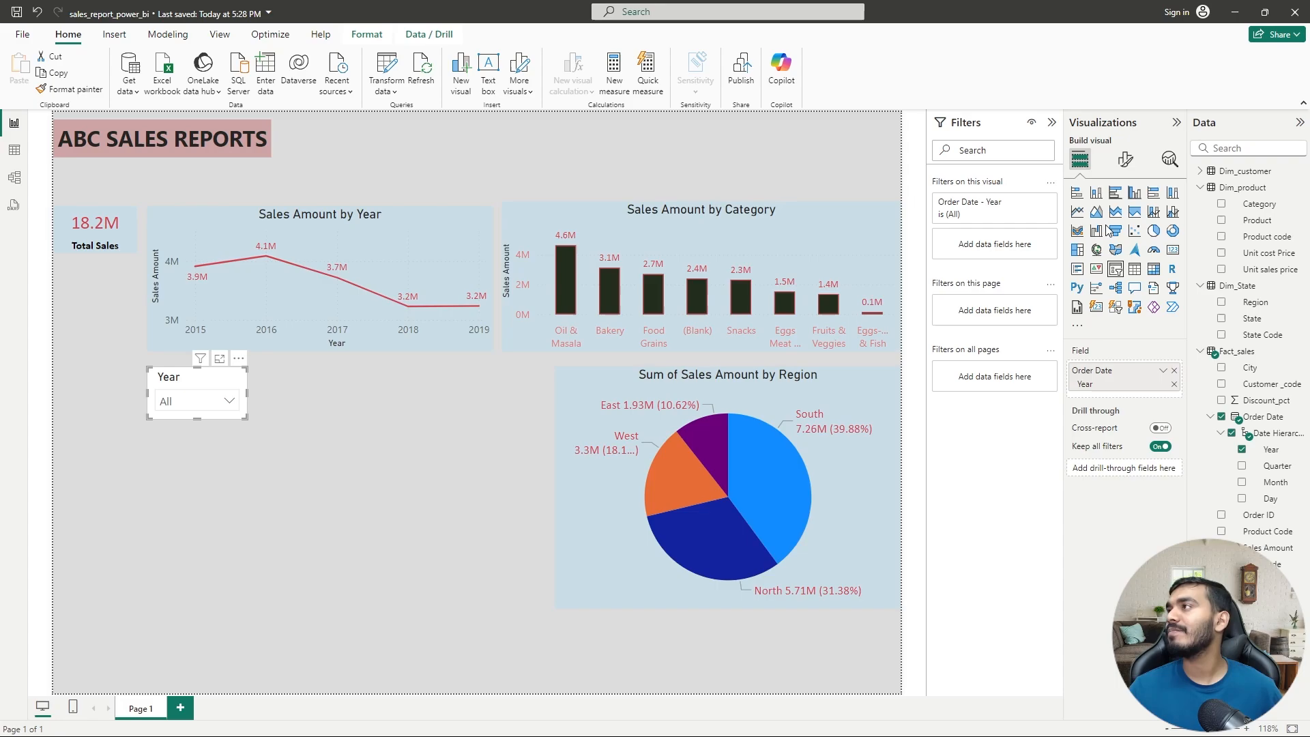
left_click(1125, 159)
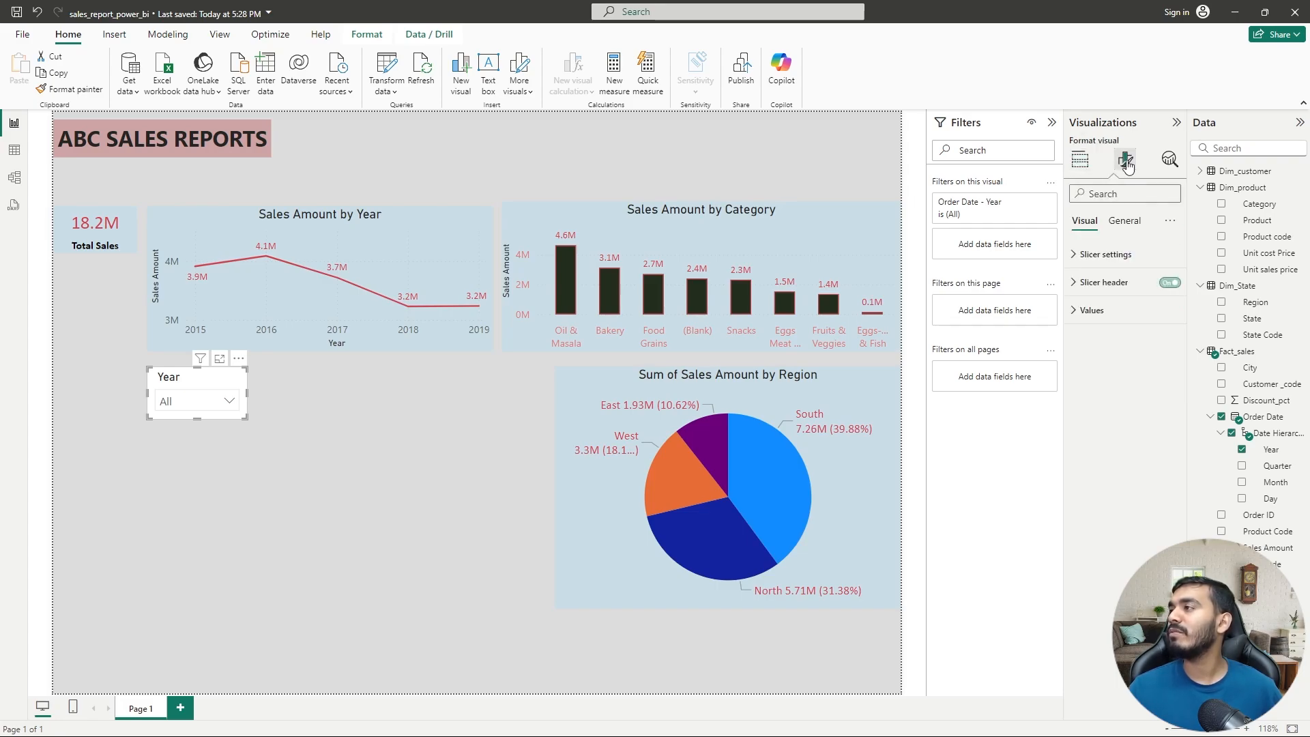
left_click(1113, 263)
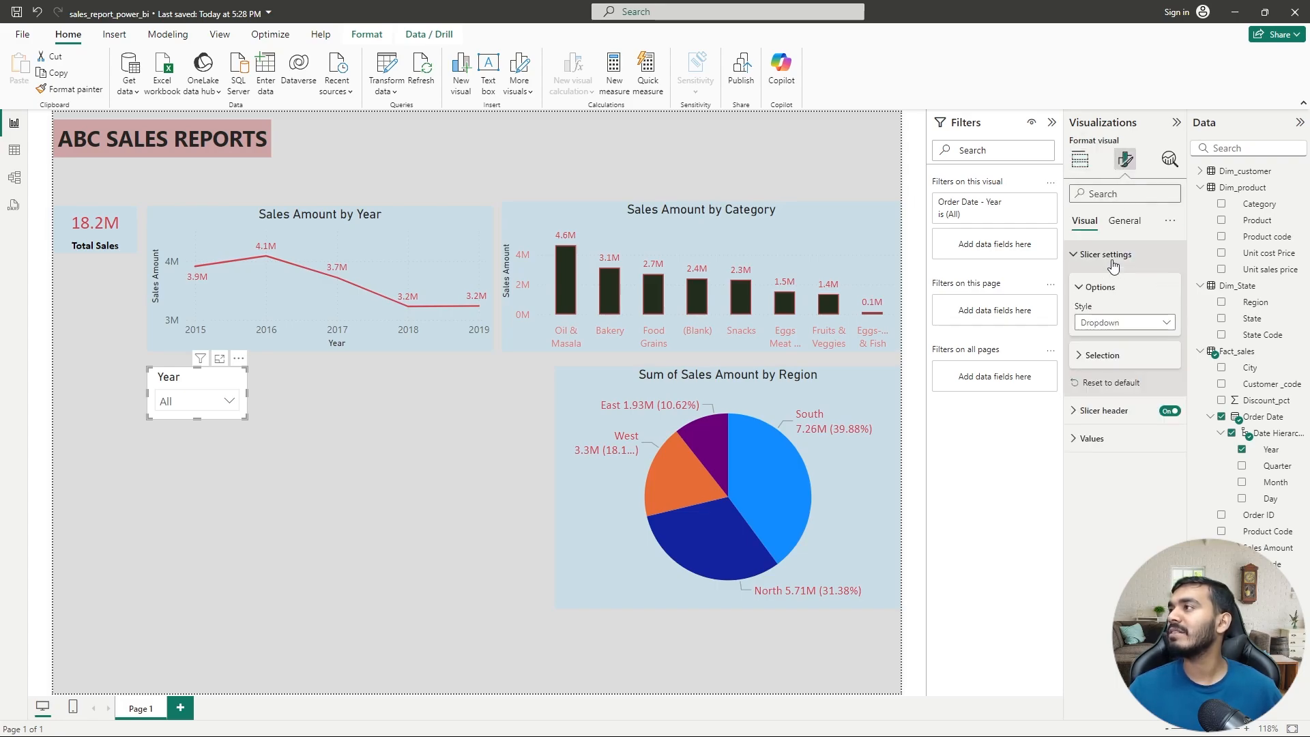
left_click(1111, 357)
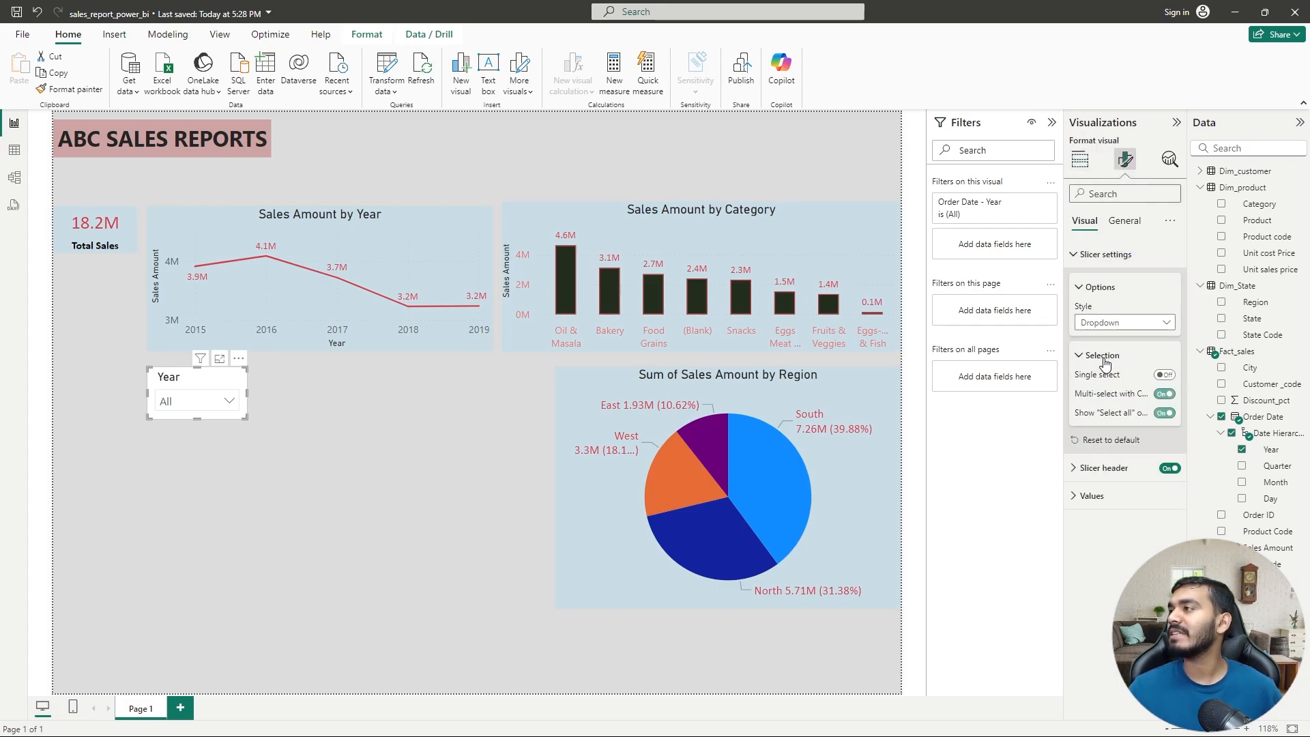
left_click(1164, 413)
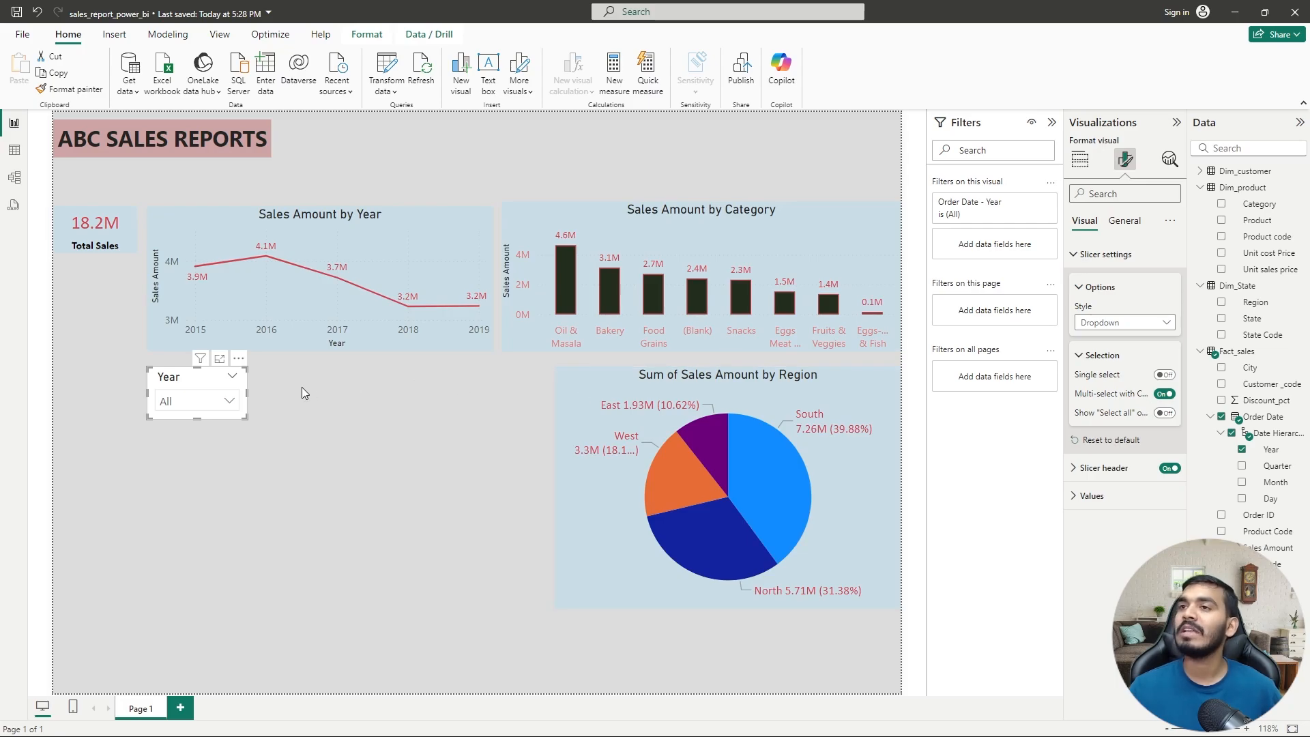
- Test the Year slicer's list without the "Select all" entry by checking 2015, 2016 and 2017, and clear the selection
left_click(229, 402)
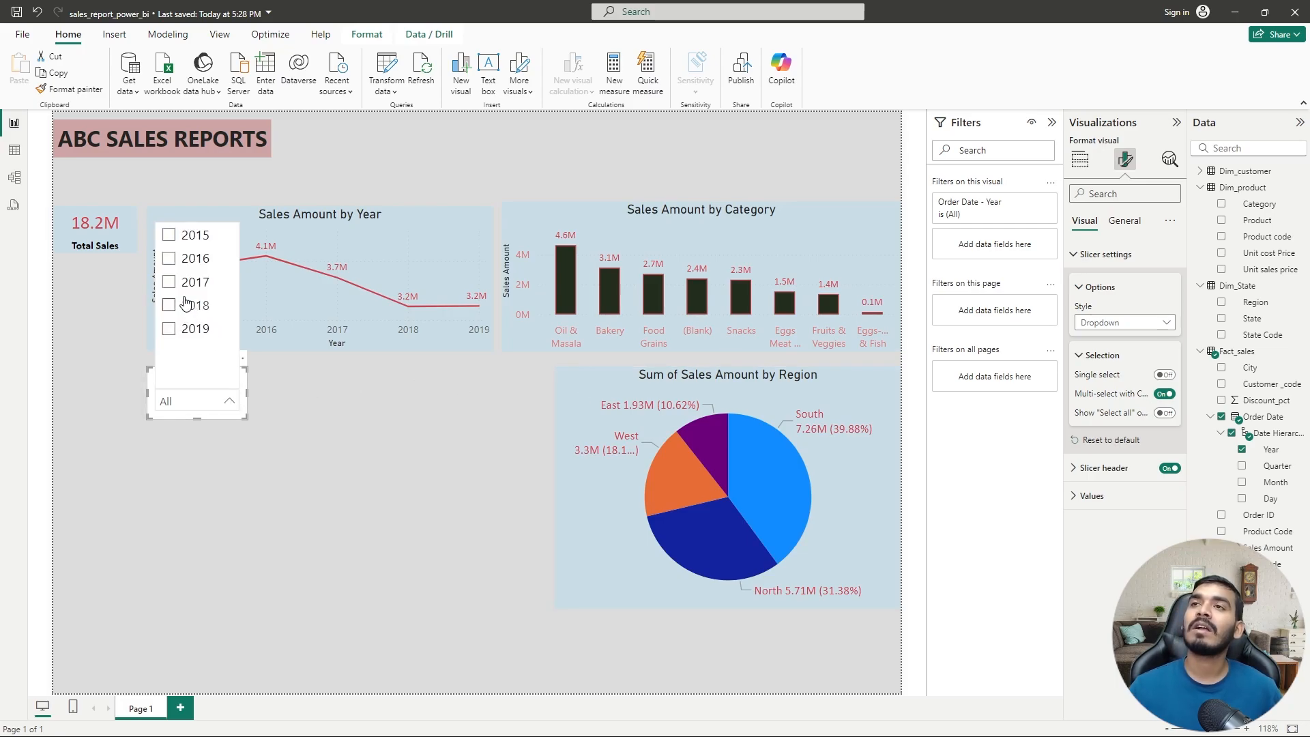
left_click(170, 236)
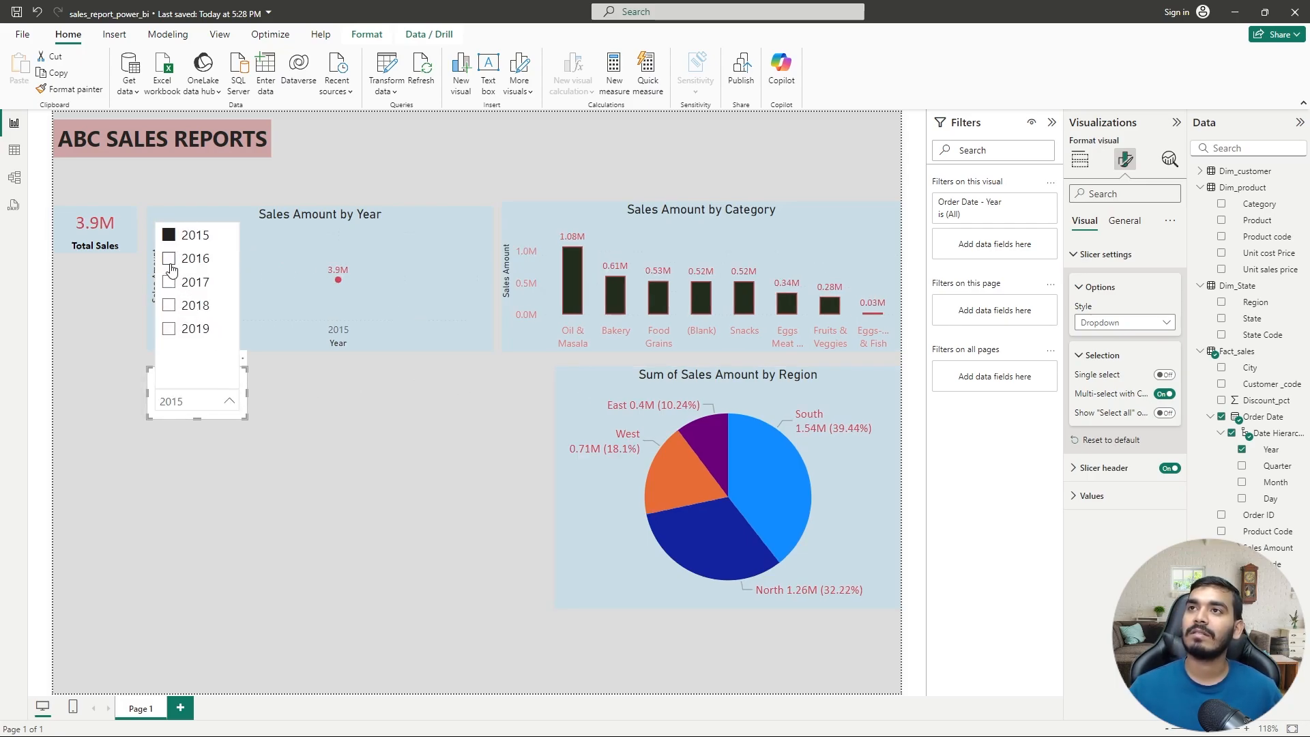
left_click(170, 266)
left_click(167, 283)
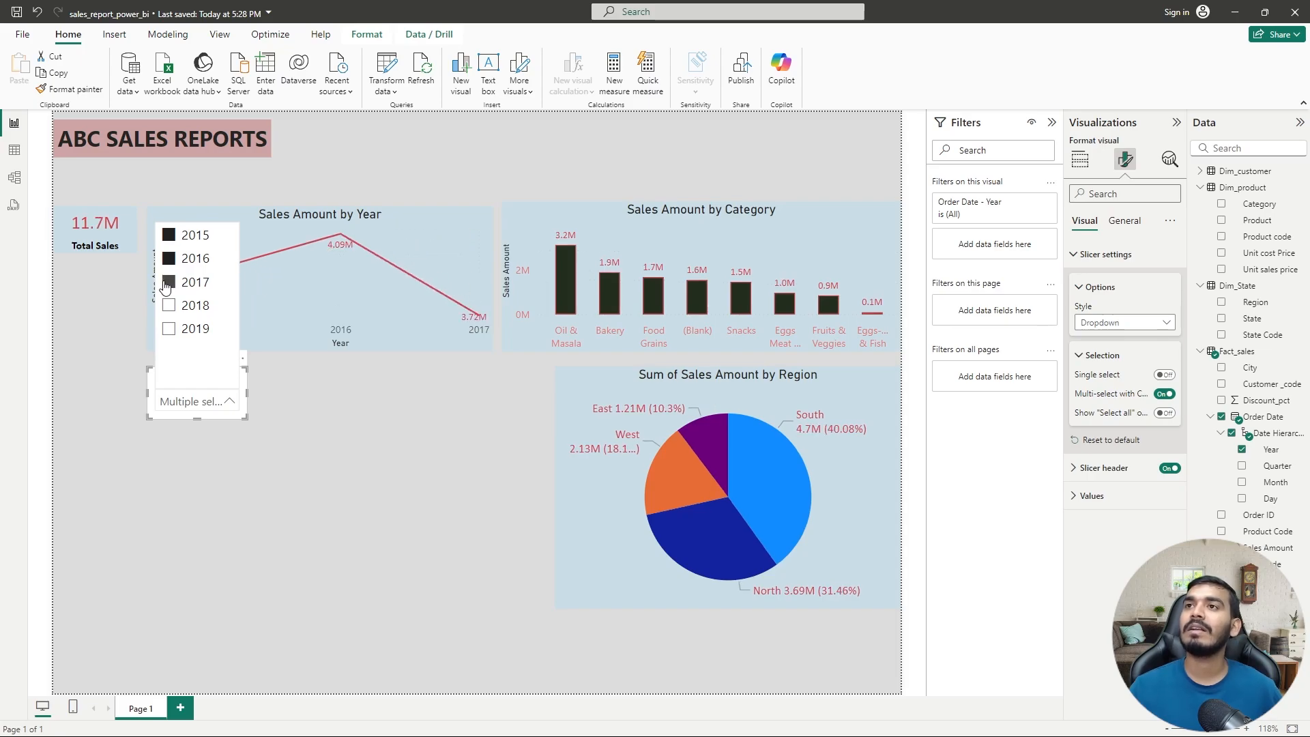
left_click(169, 235)
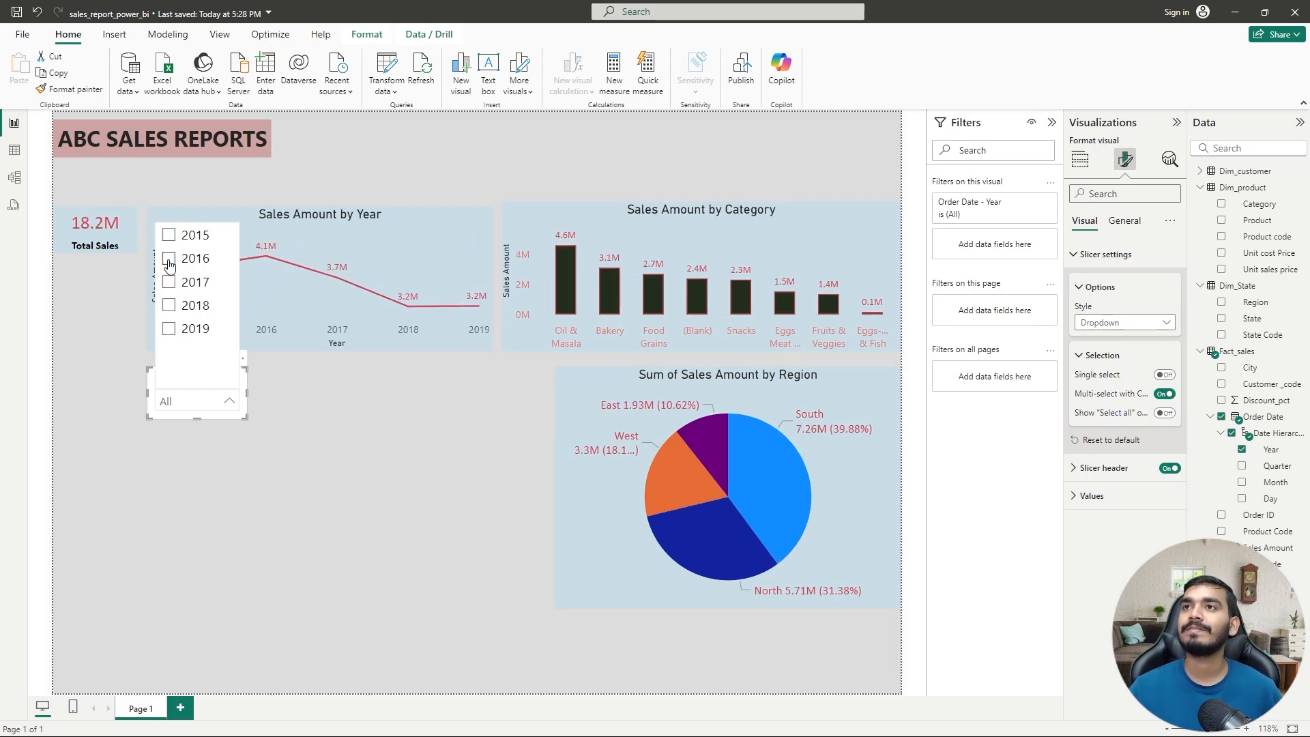
left_click(170, 237)
left_click(170, 236)
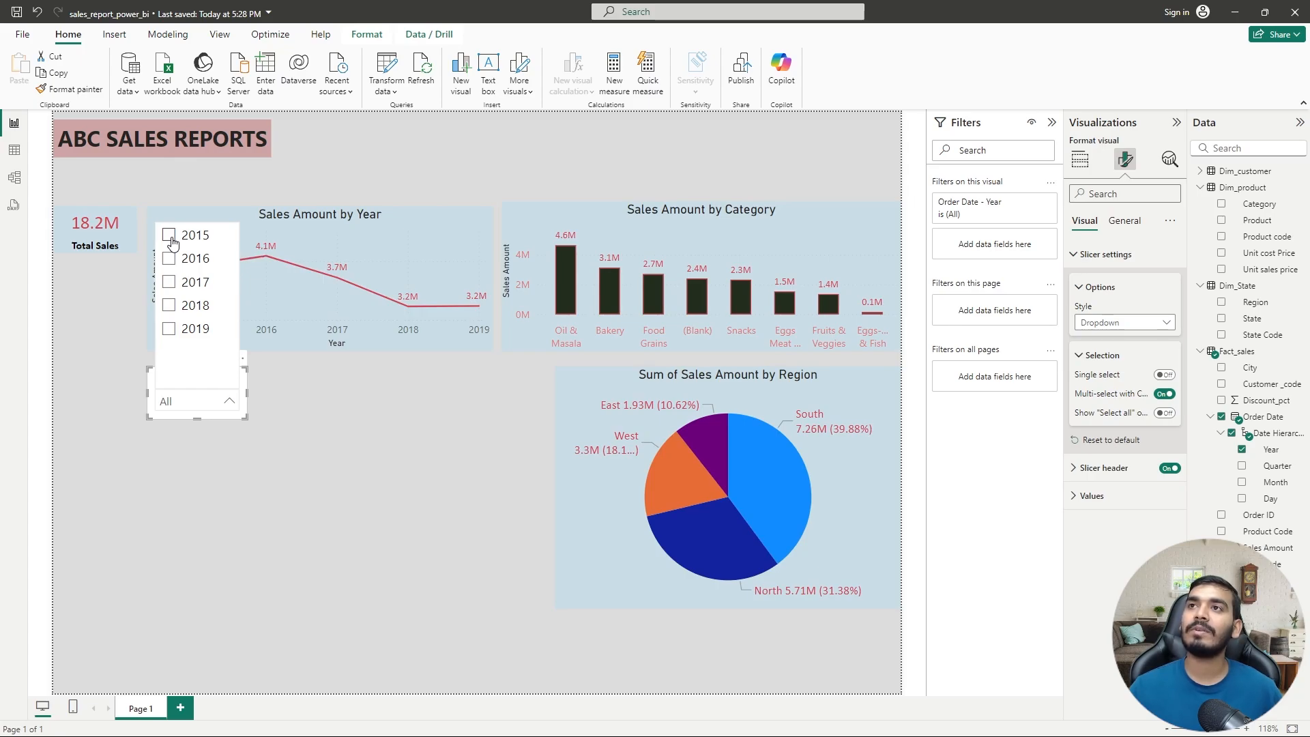
- Move the Year slicer to the report page's upper-right corner and give it a custom grey-brown background color
left_click(217, 439)
left_click_drag(177, 379, 823, 130)
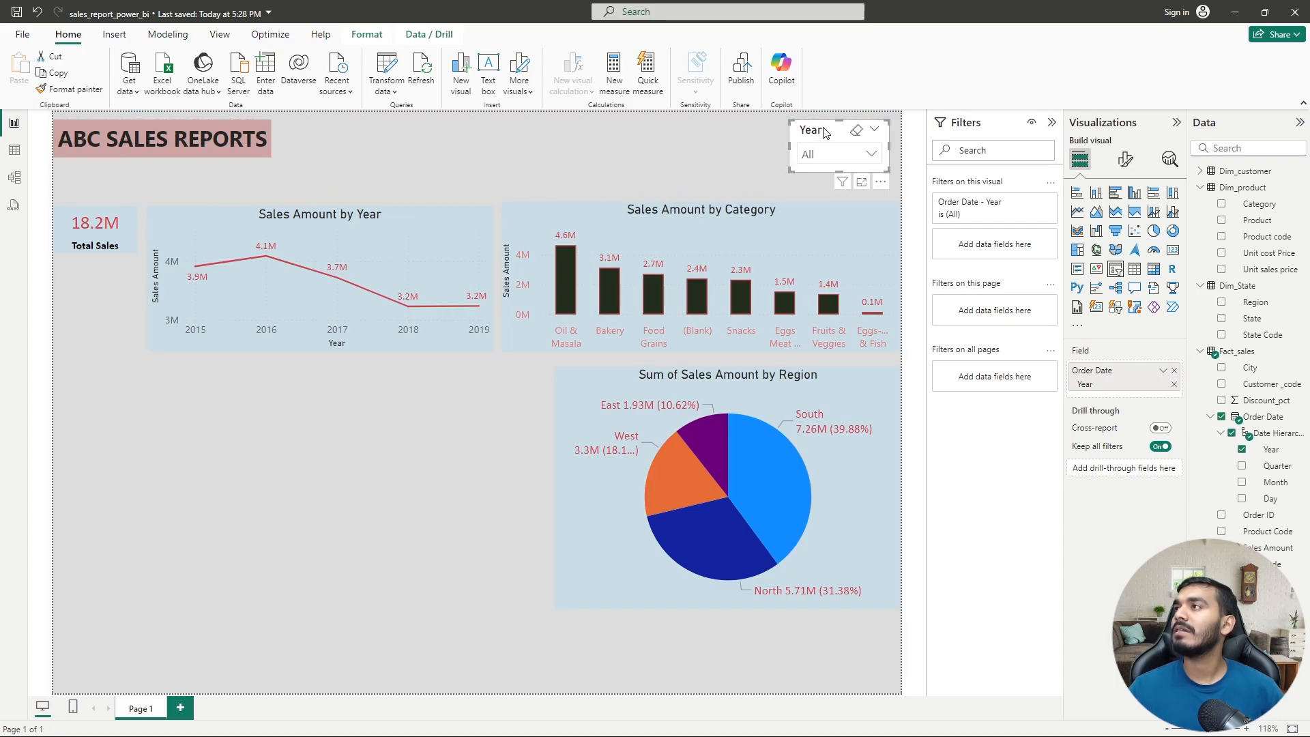
left_click(1127, 160)
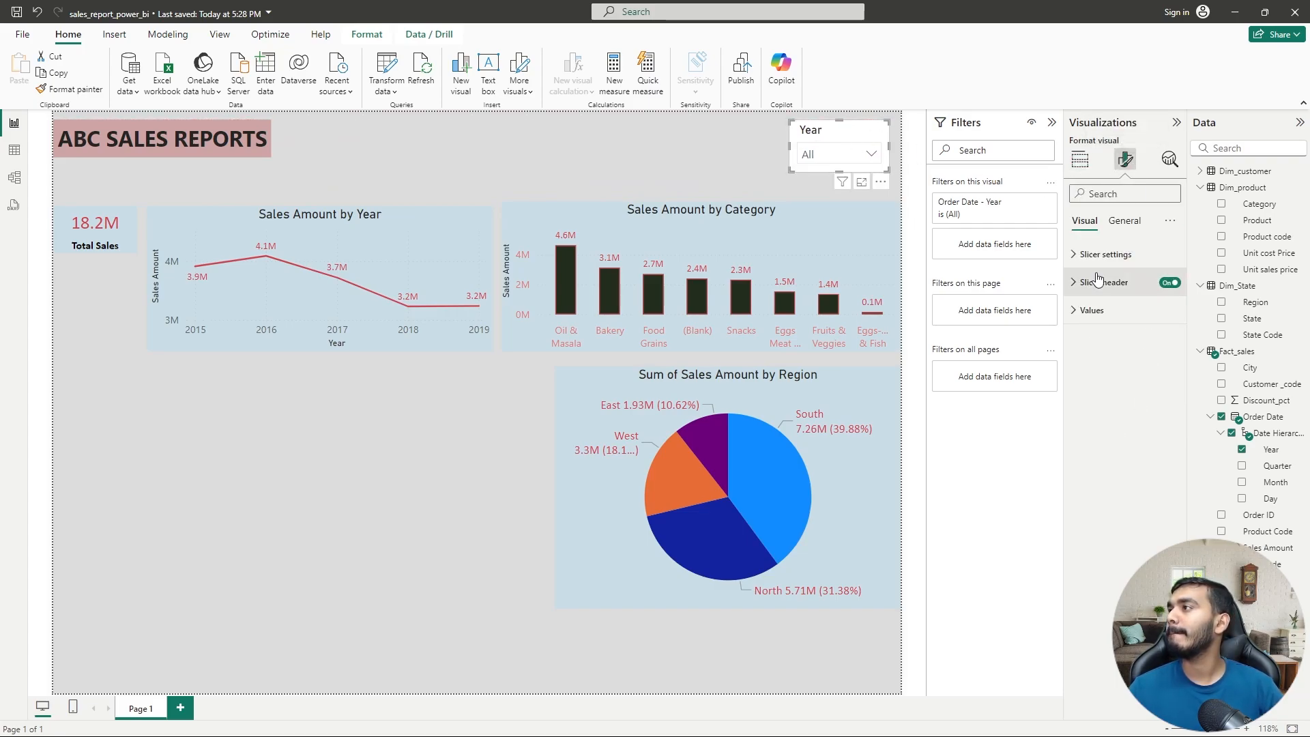
left_click(1124, 221)
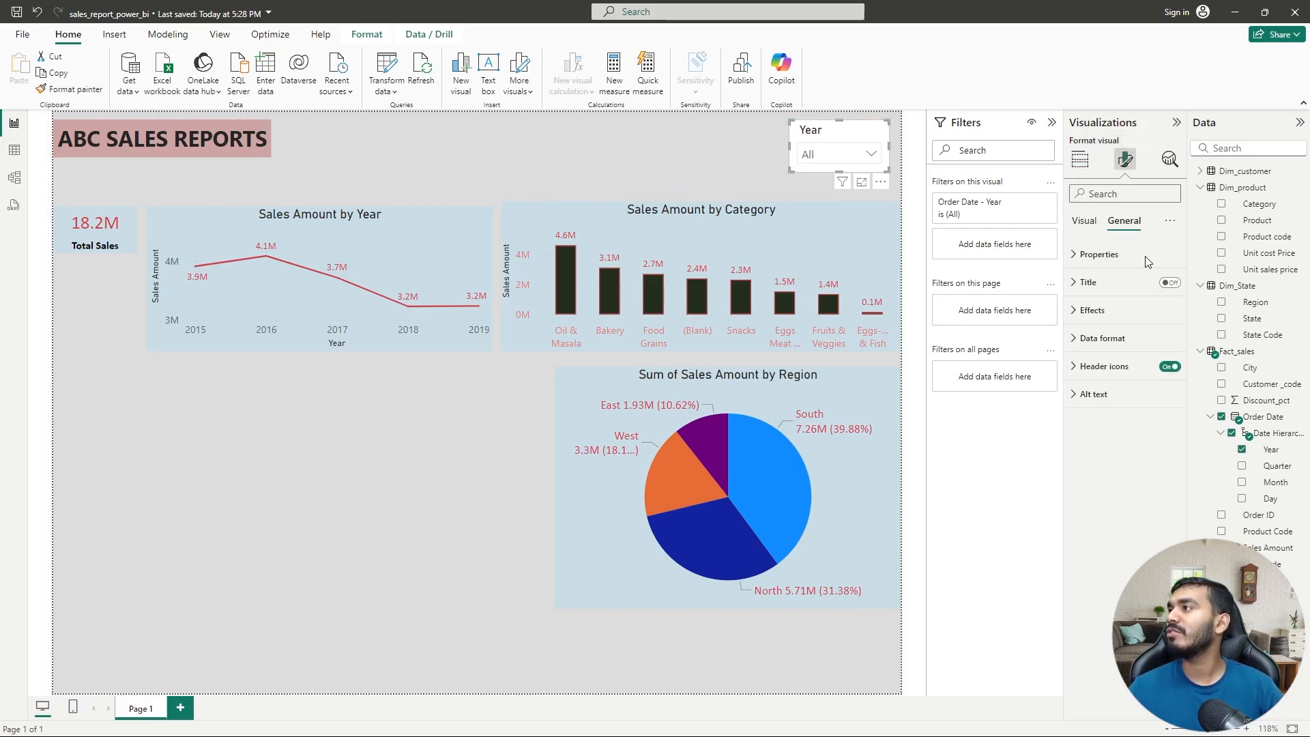
left_click(1100, 311)
left_click(1103, 380)
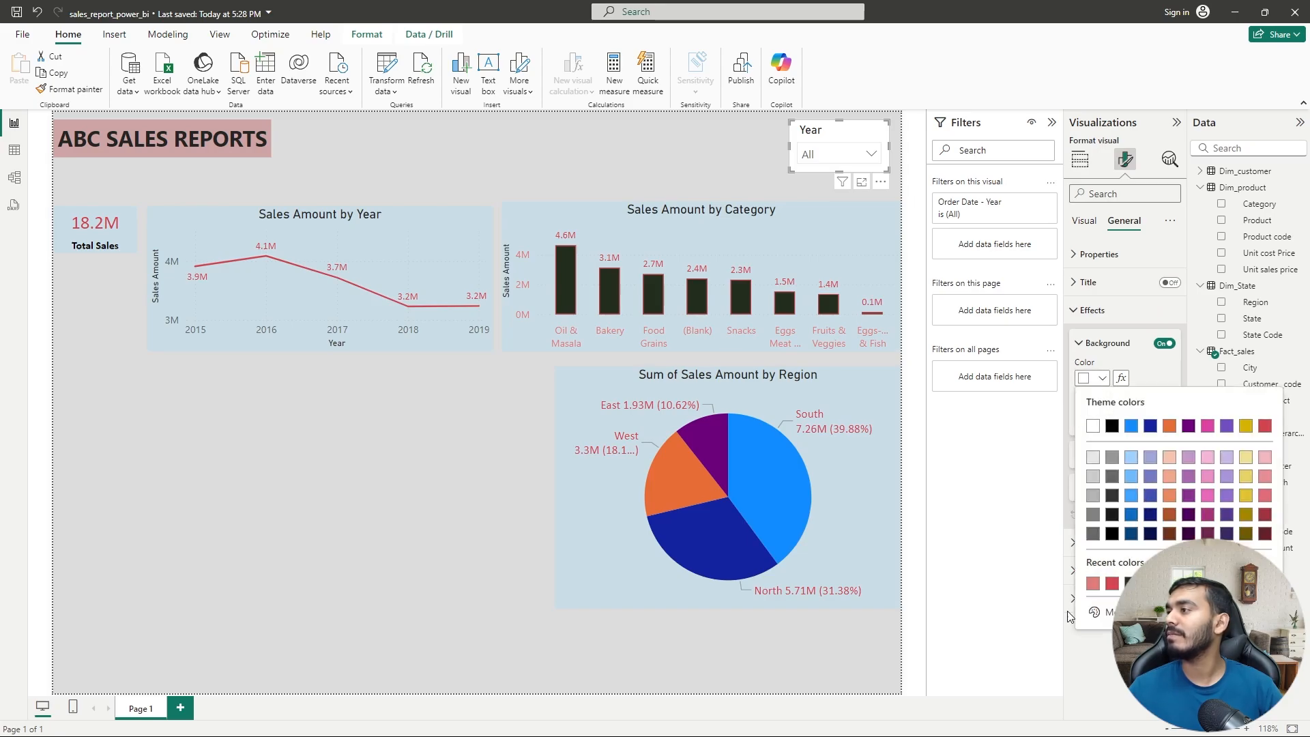
left_click(1095, 614)
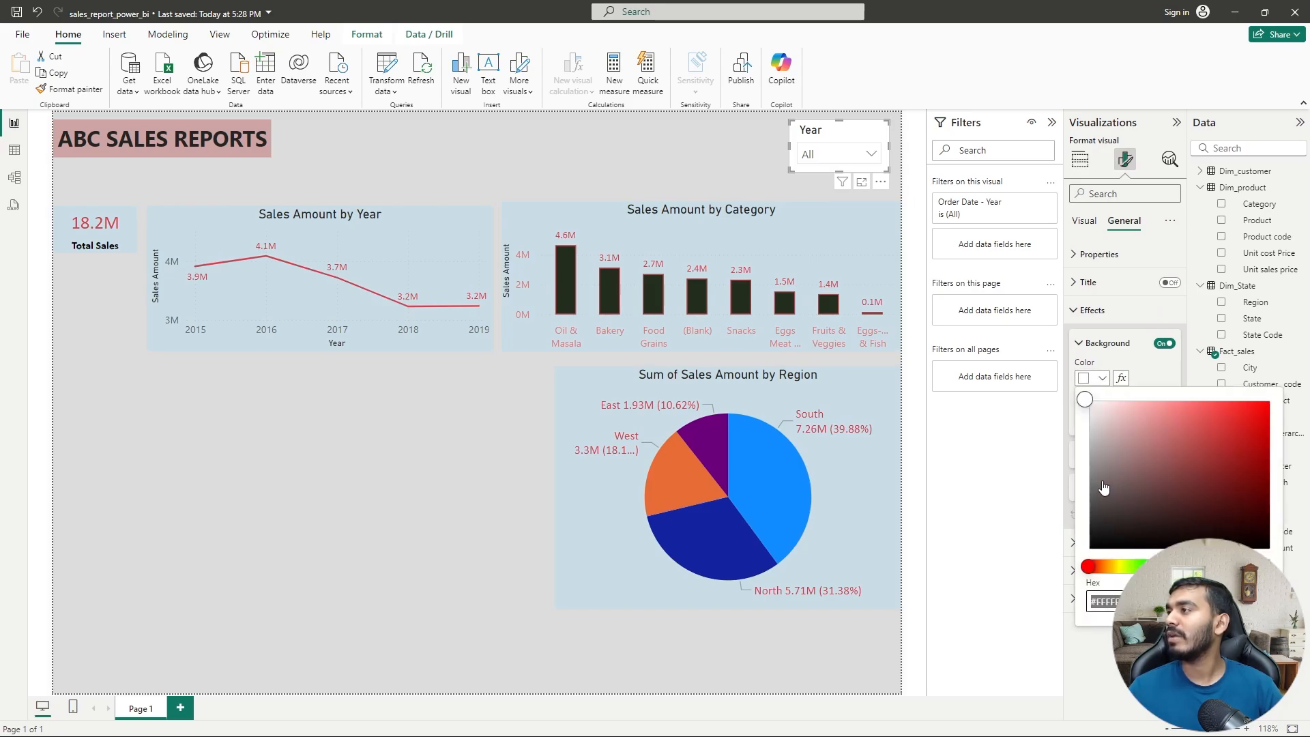
left_click_drag(1105, 488, 1125, 470)
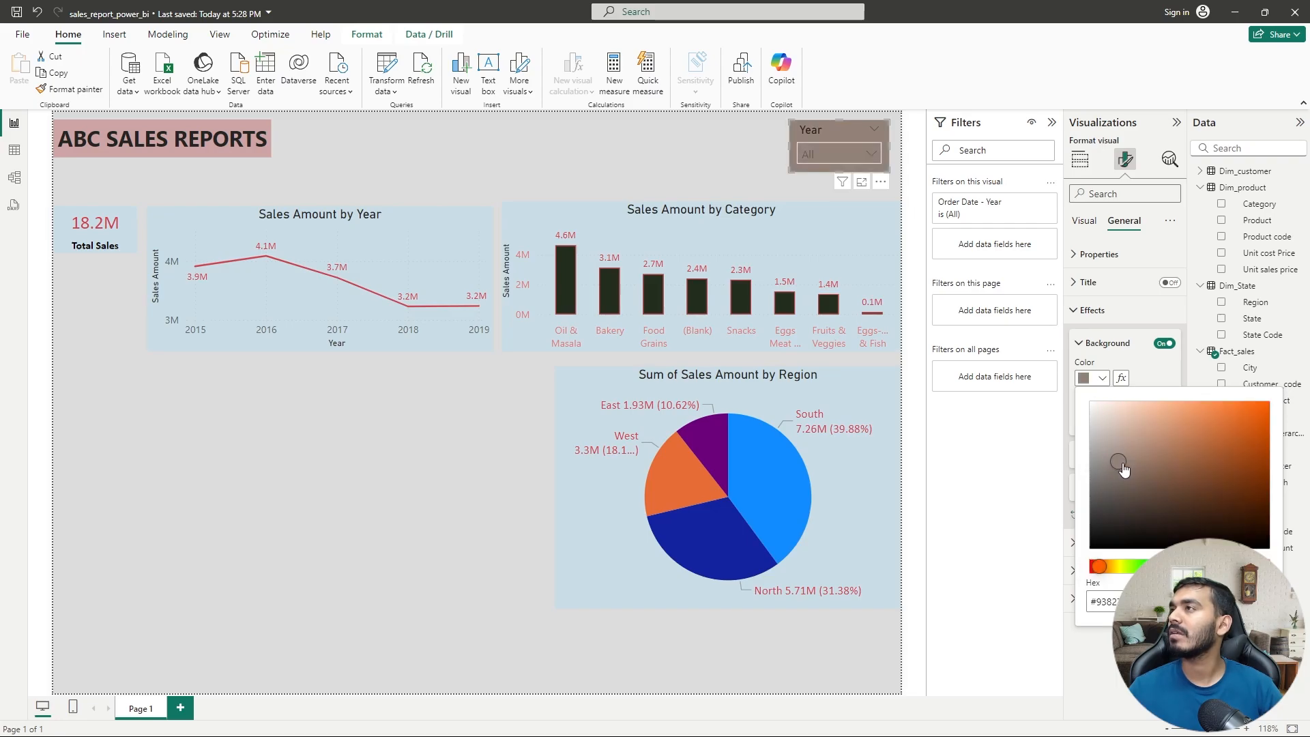
left_click(873, 155)
left_click(872, 157)
left_click(870, 159)
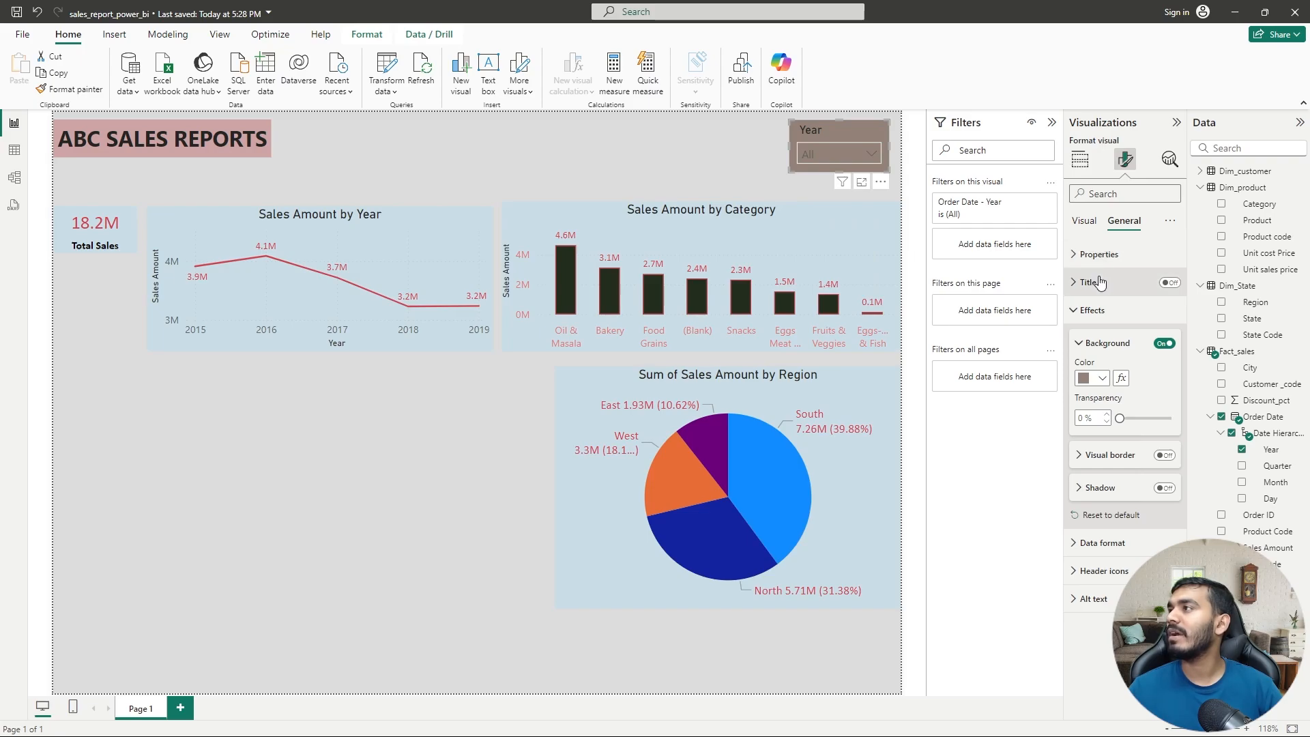
- Make the Year slicer's header text bold and try font size 14 on it
left_click(1084, 221)
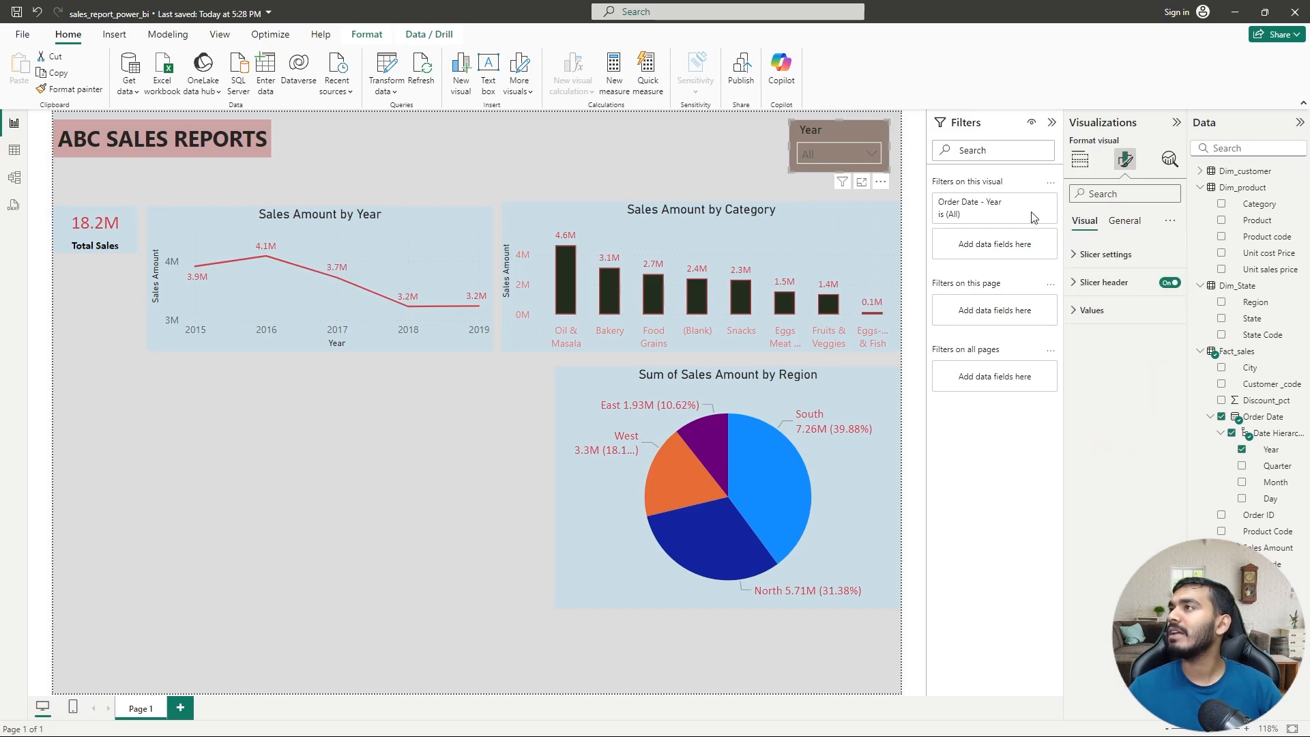
left_click(1100, 282)
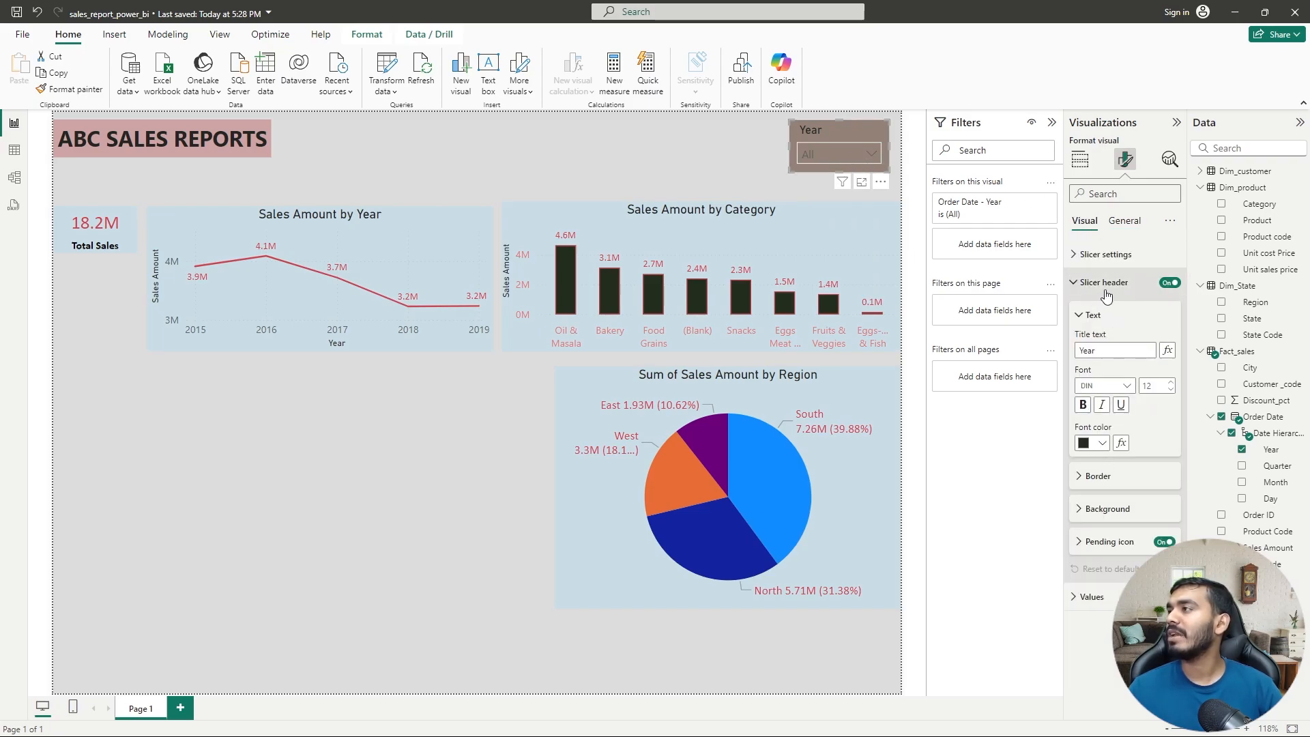
left_click(1083, 406)
left_click(1170, 383)
left_click(1171, 383)
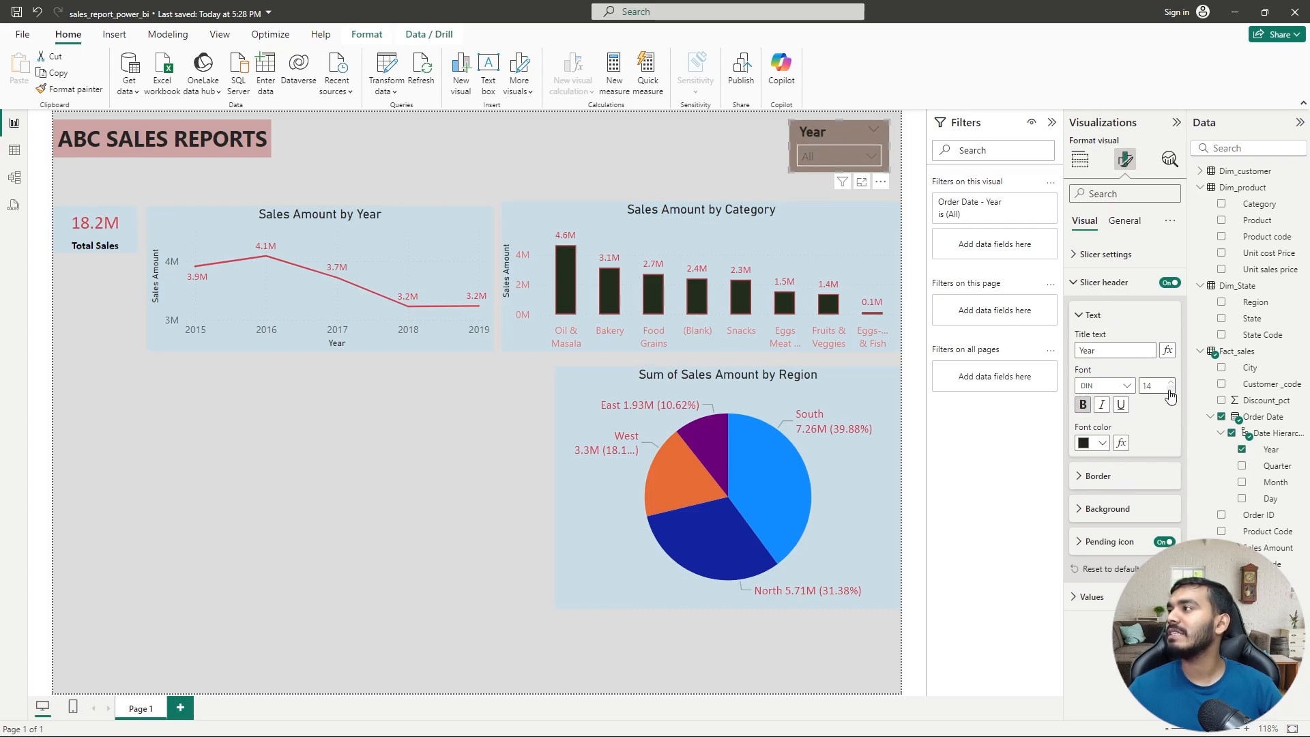
- Set the Year slicer's header text to white at font size 12, trying red first, and switch its bold formatting off
left_click(1102, 443)
left_click(1109, 648)
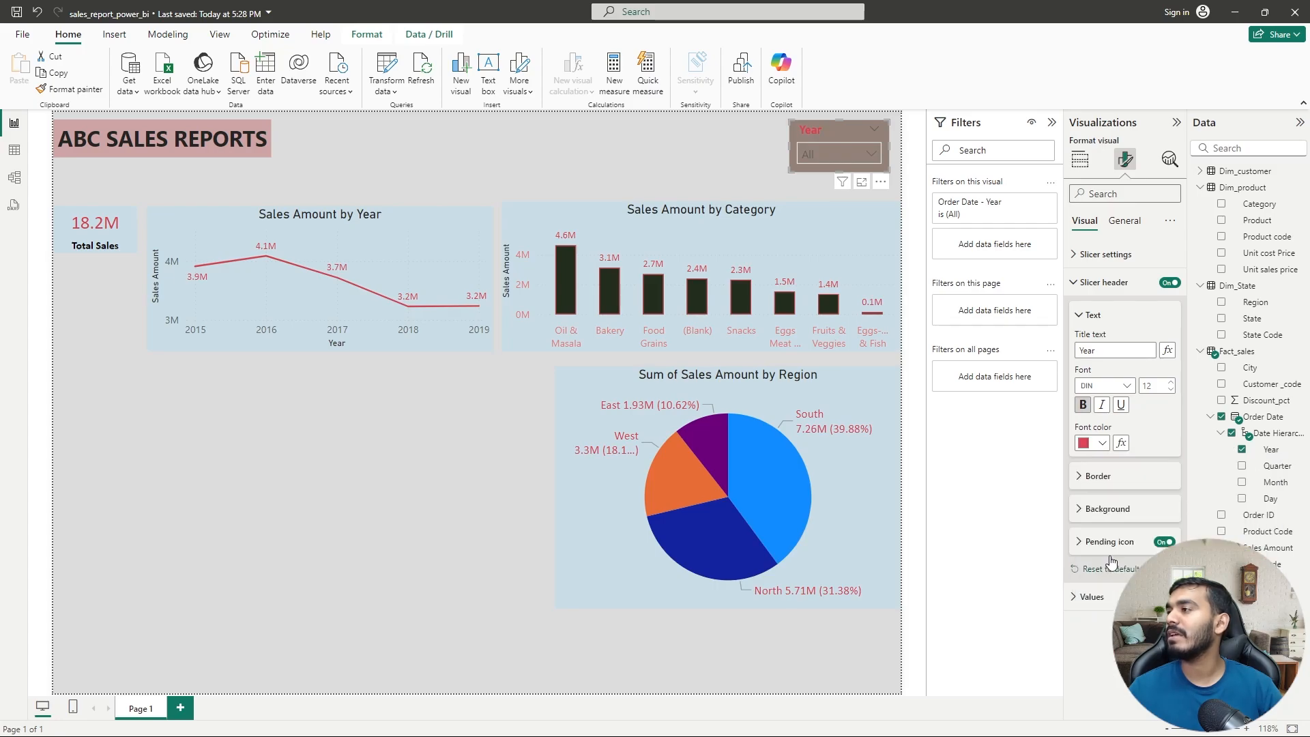
left_click(1102, 443)
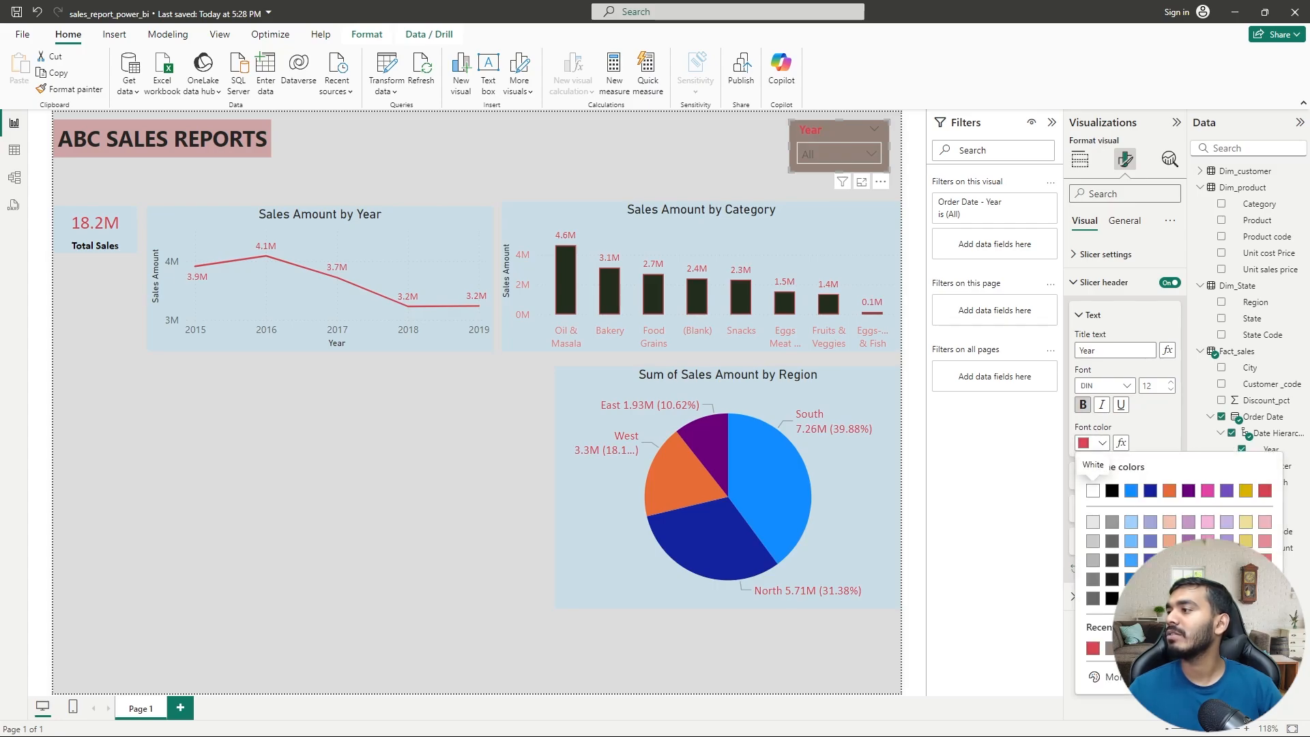
left_click(1093, 491)
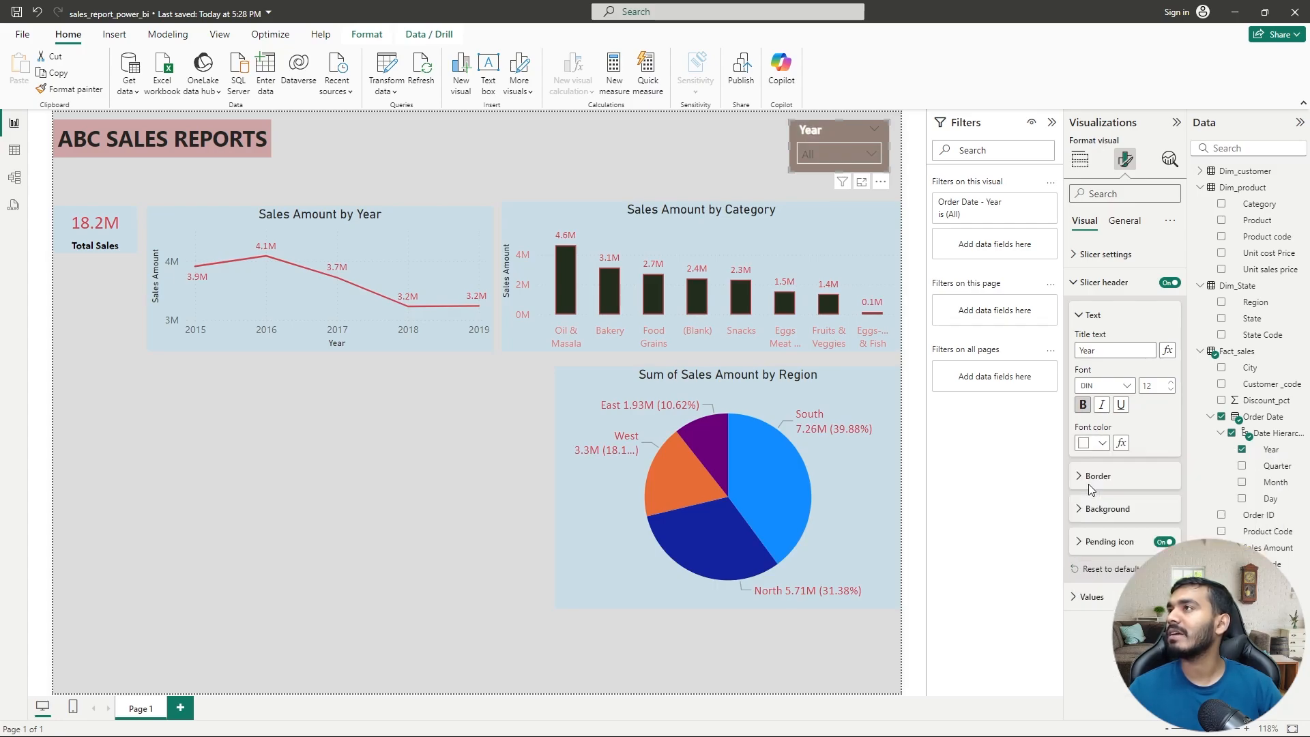
left_click(1083, 405)
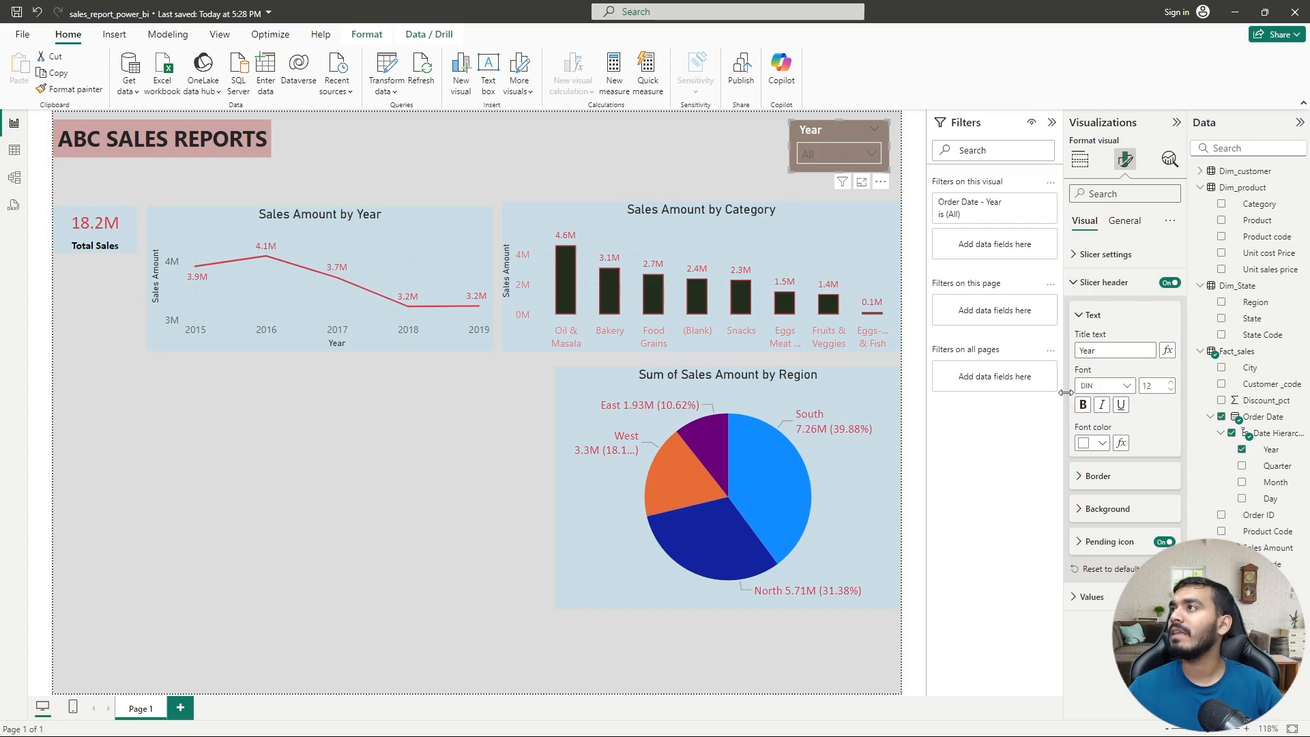
- Try a light red and a white background color on the Year slicer's header
left_click(1096, 479)
left_click(1096, 479)
left_click(1092, 510)
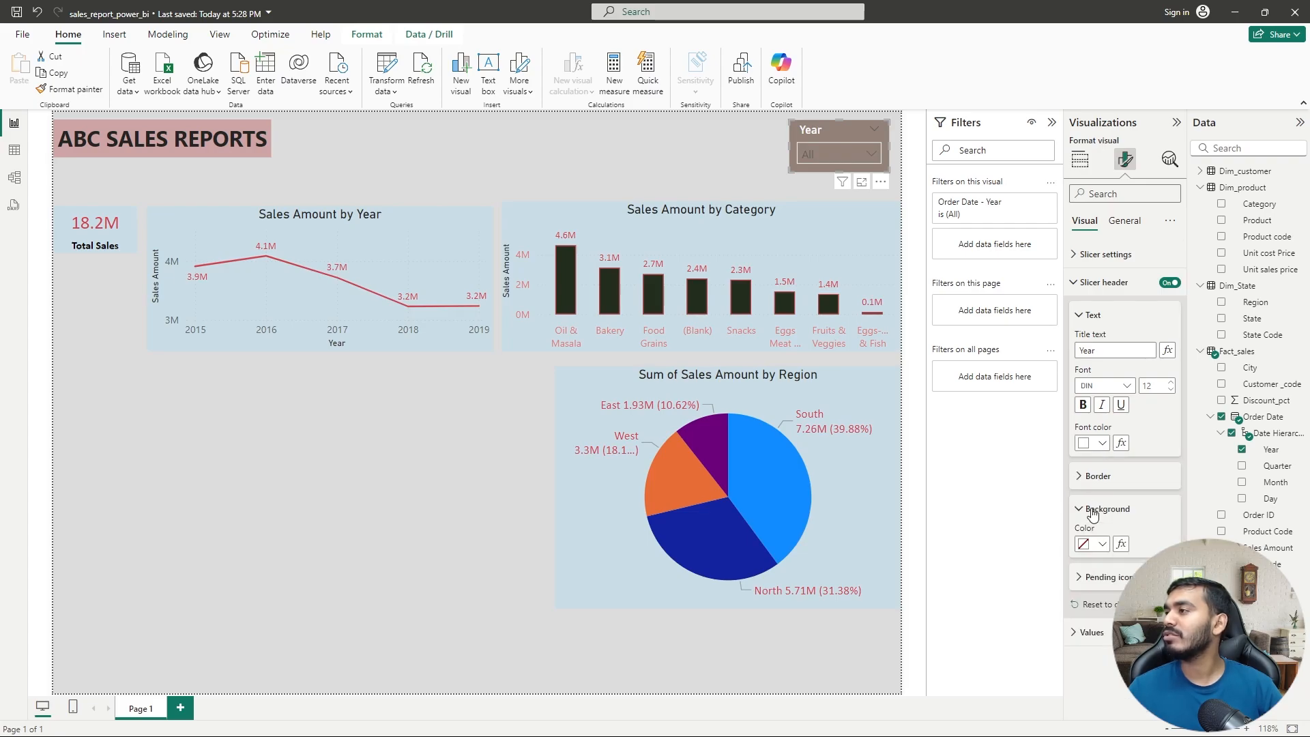
left_click(1101, 545)
left_click(1150, 486)
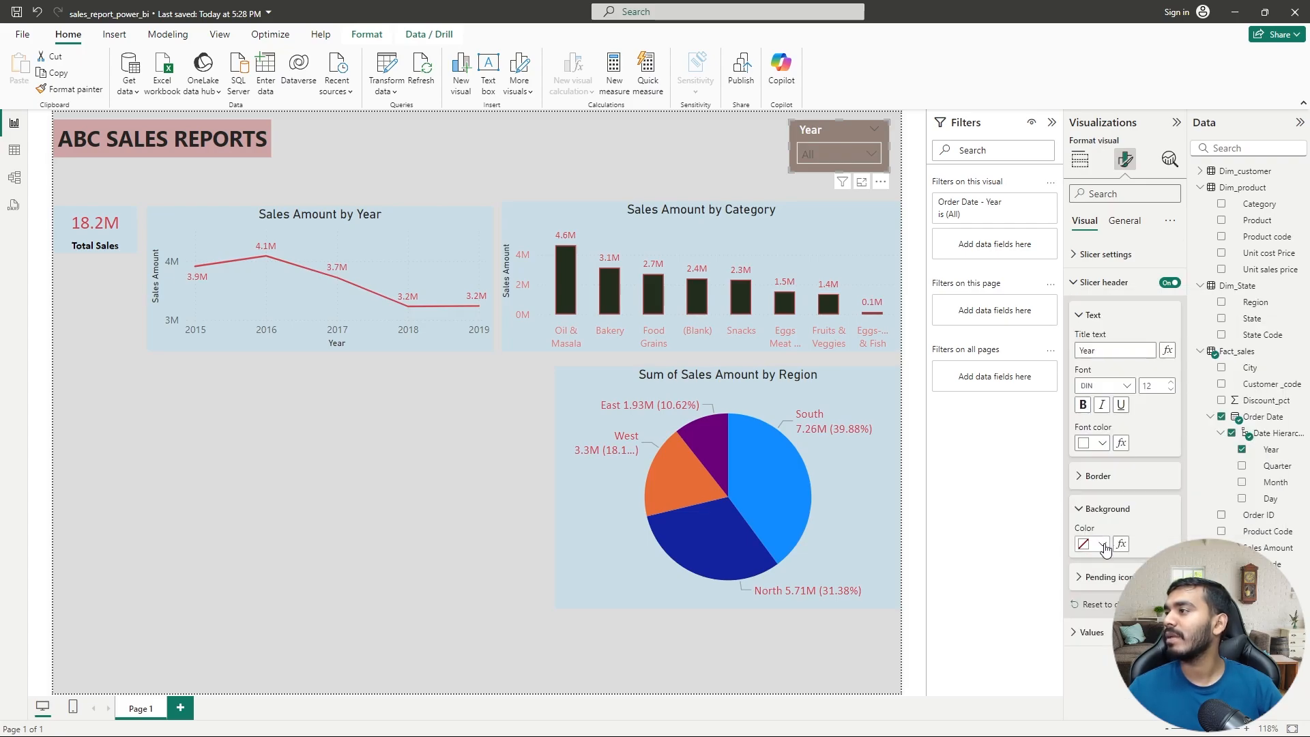
left_click(1102, 544)
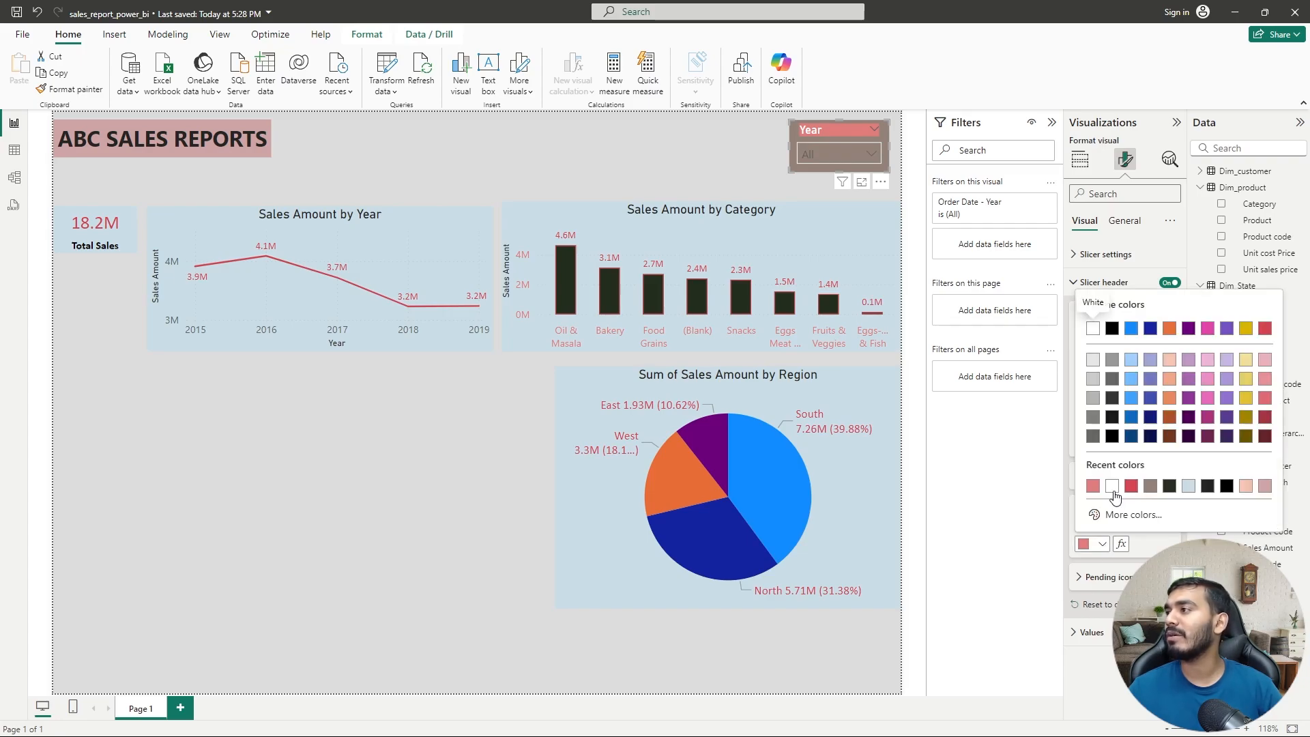
left_click(1112, 486)
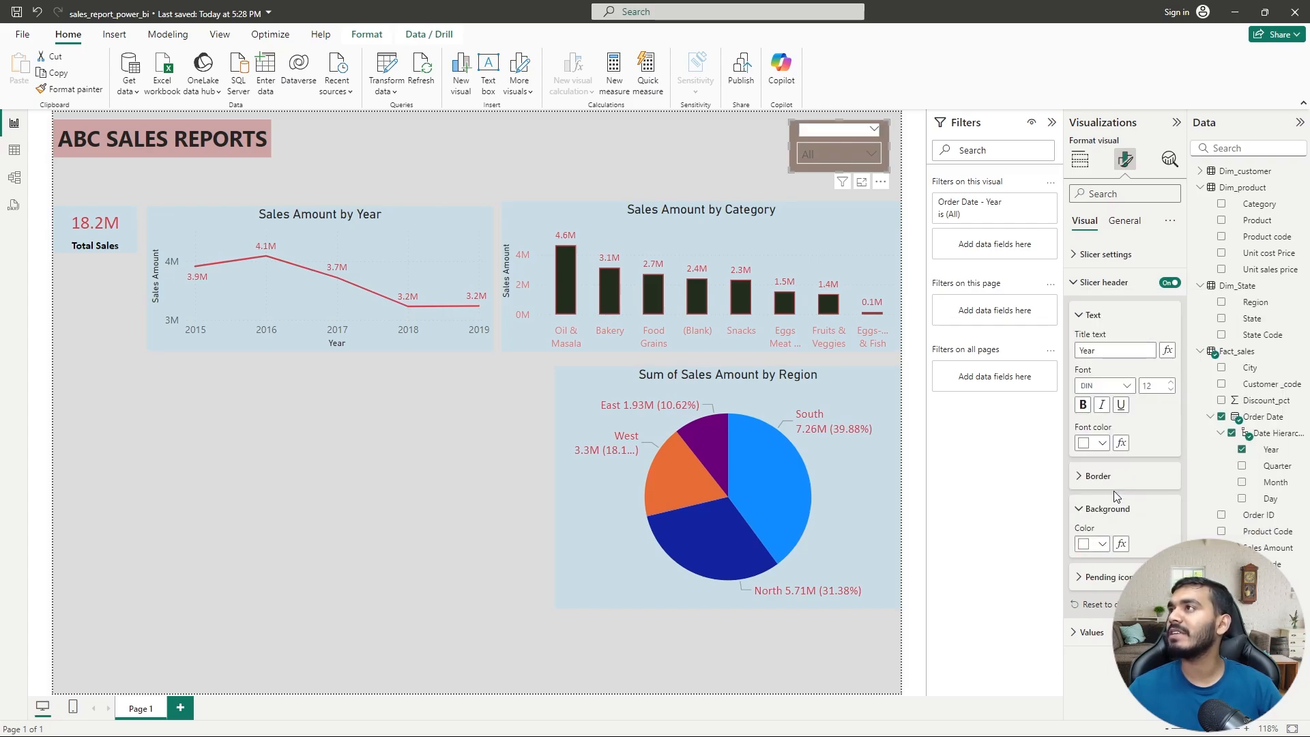
- Add a bottom border with line width 3 to the Year slicer's header
left_click(1080, 477)
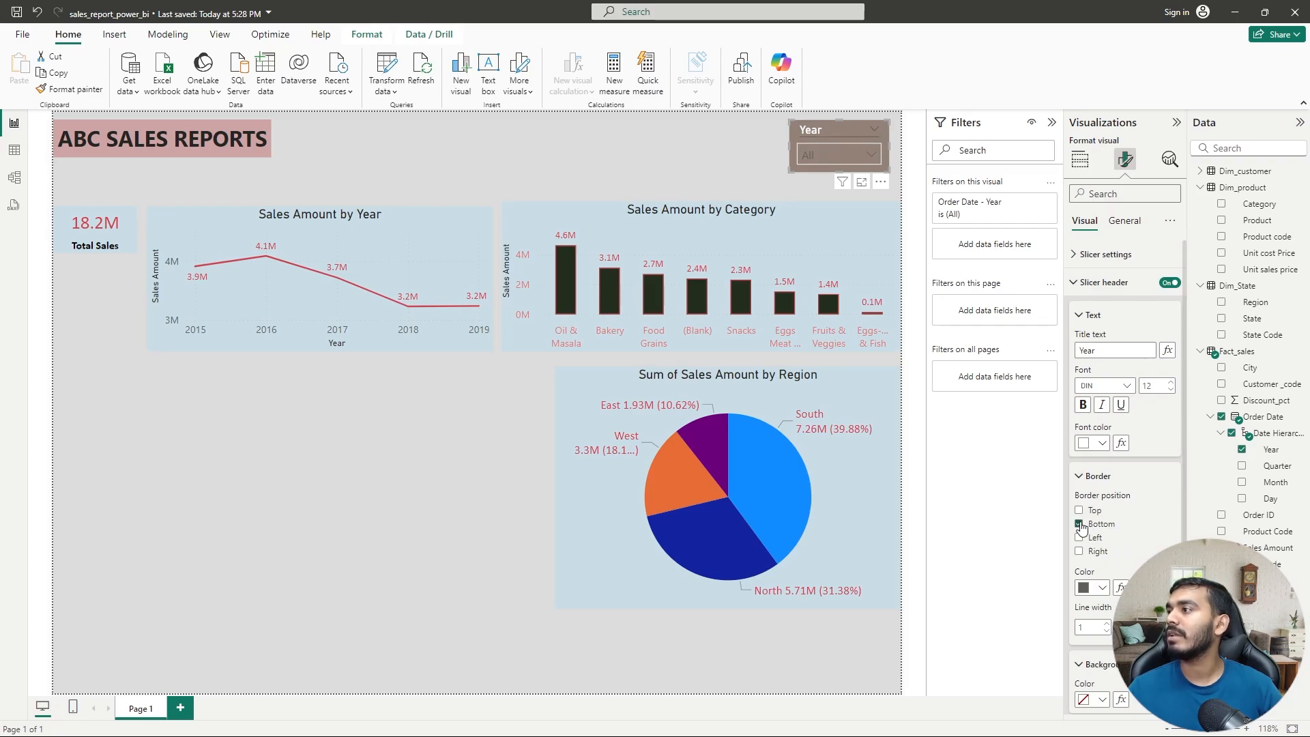
left_click(1103, 588)
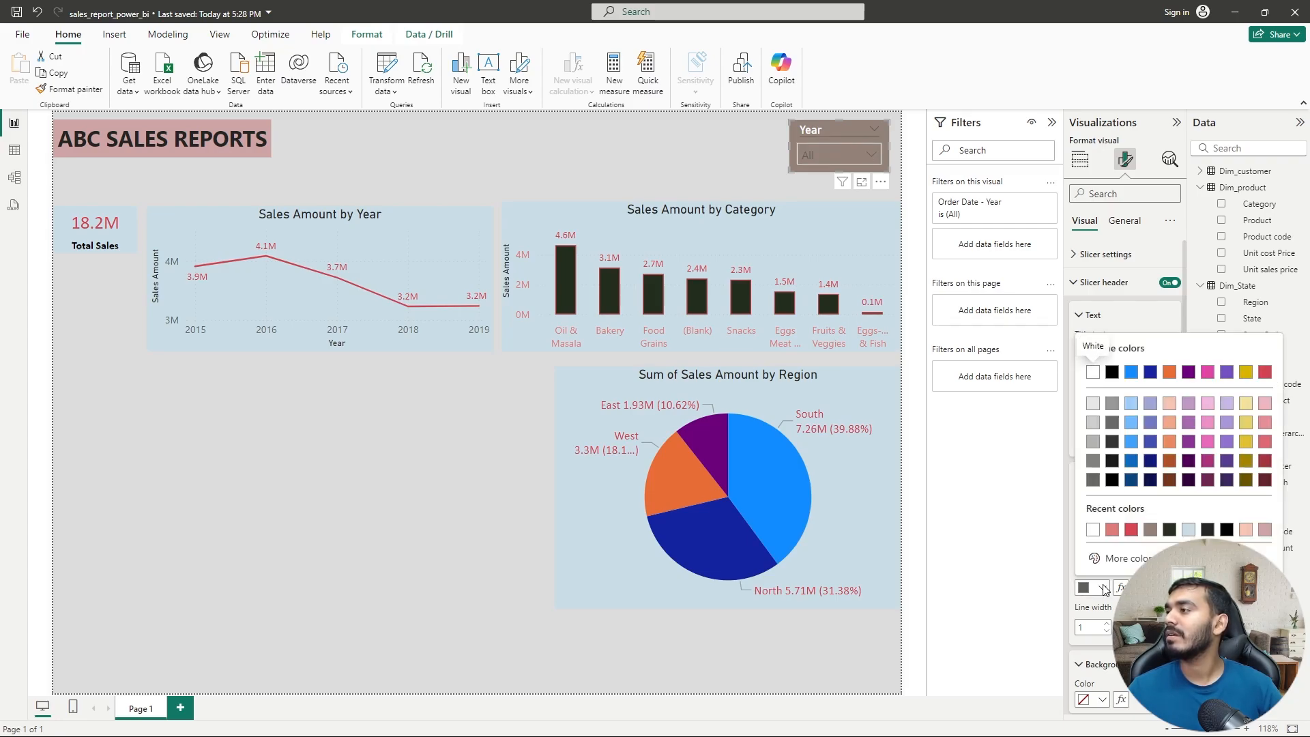
left_click(1103, 588)
left_click(1107, 624)
left_click(1106, 623)
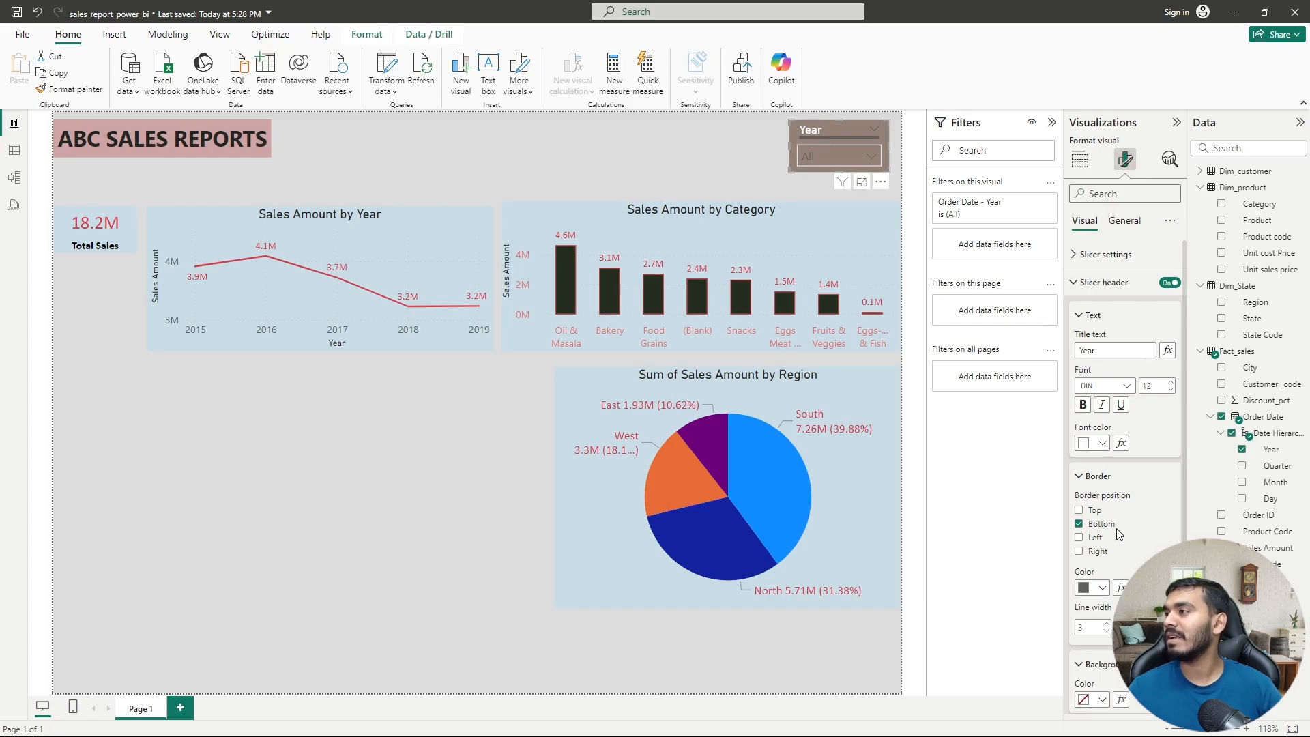
left_click(1086, 479)
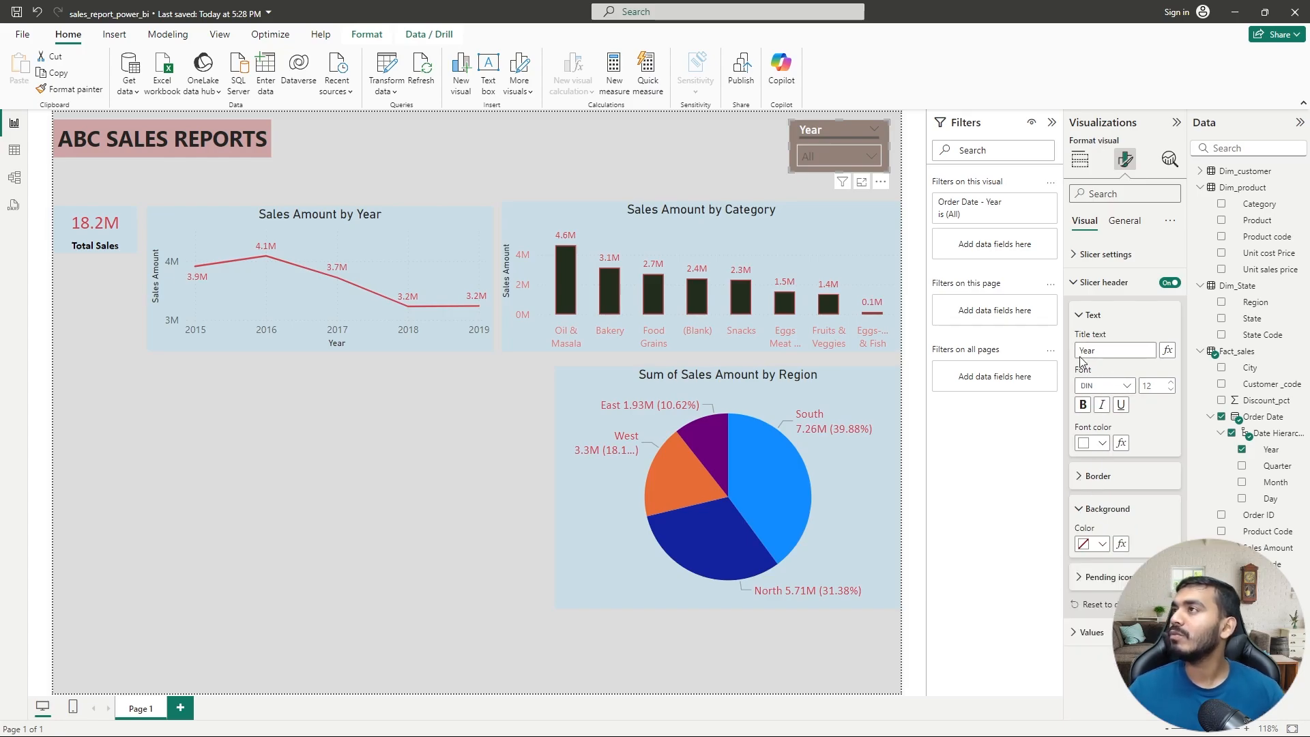
- Reduce the font size of the Year slicer's values to 8 and check the dropdown list
left_click(874, 159)
left_click(831, 142)
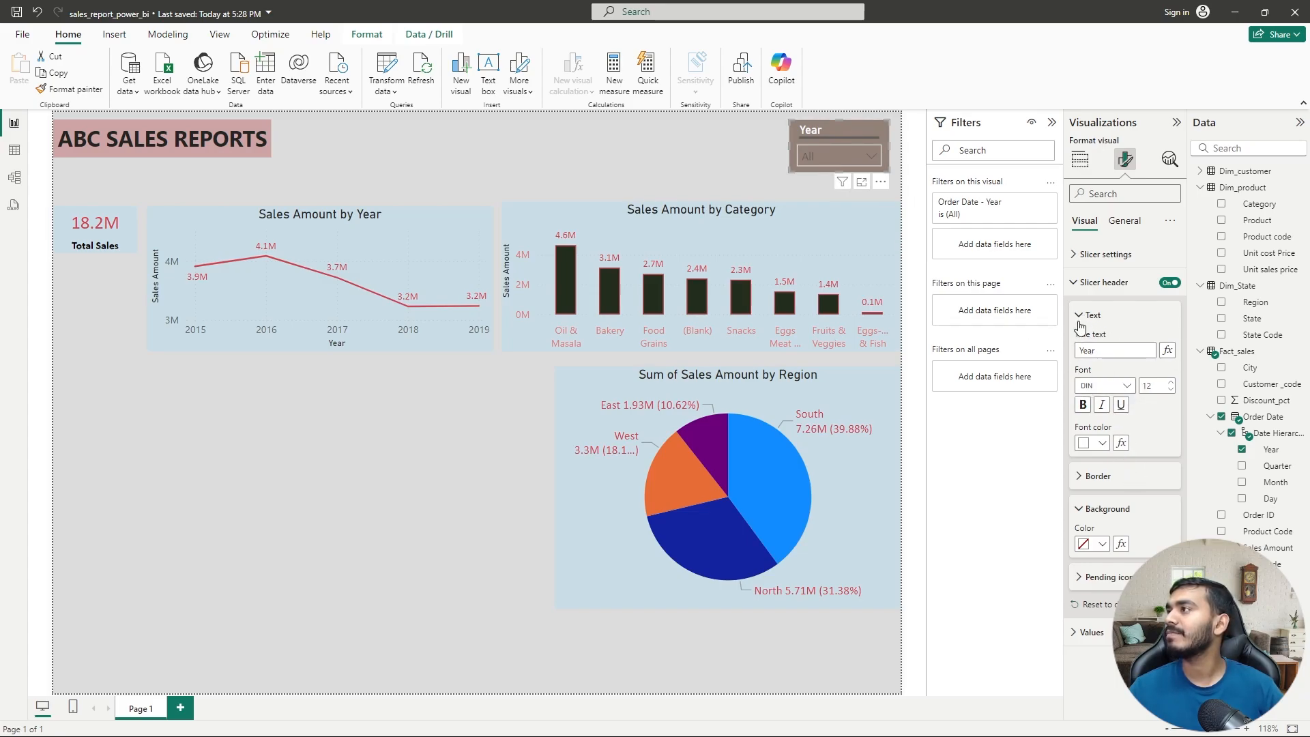
left_click(1082, 471)
scroll(1105, 491, "down", 1)
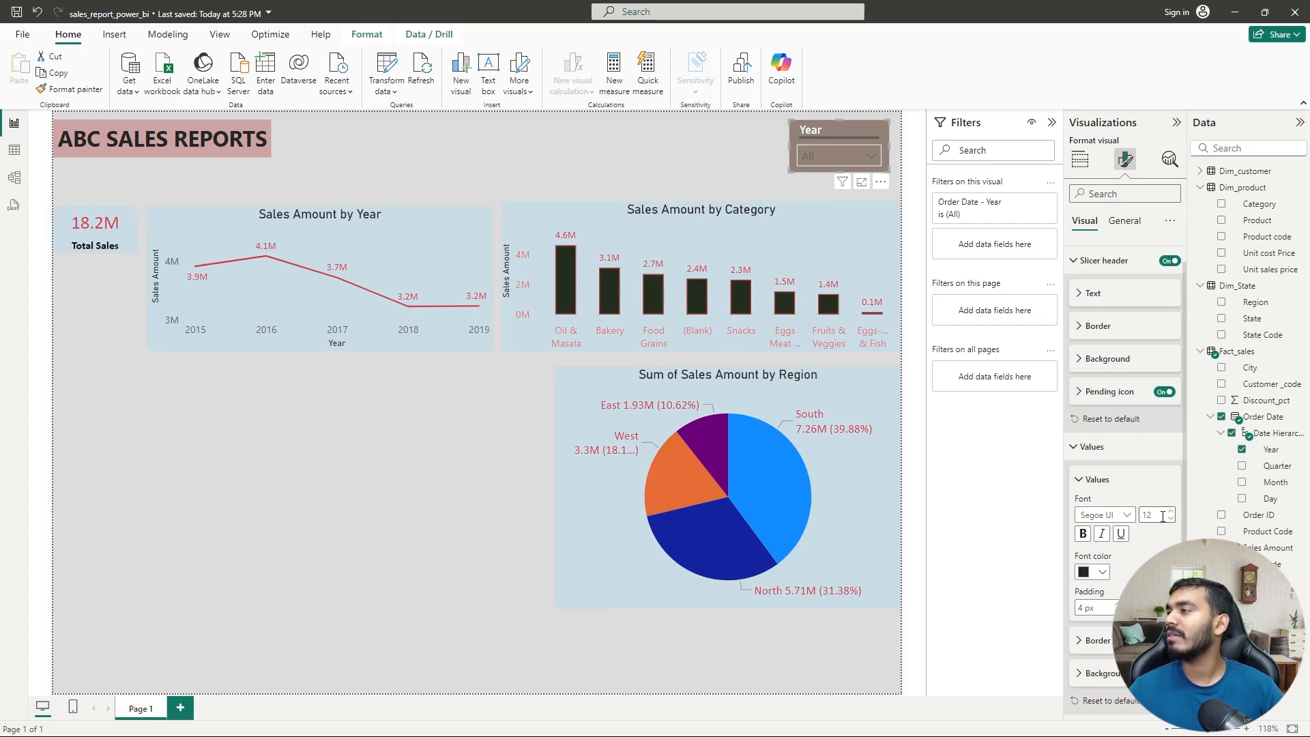
left_click(1171, 520)
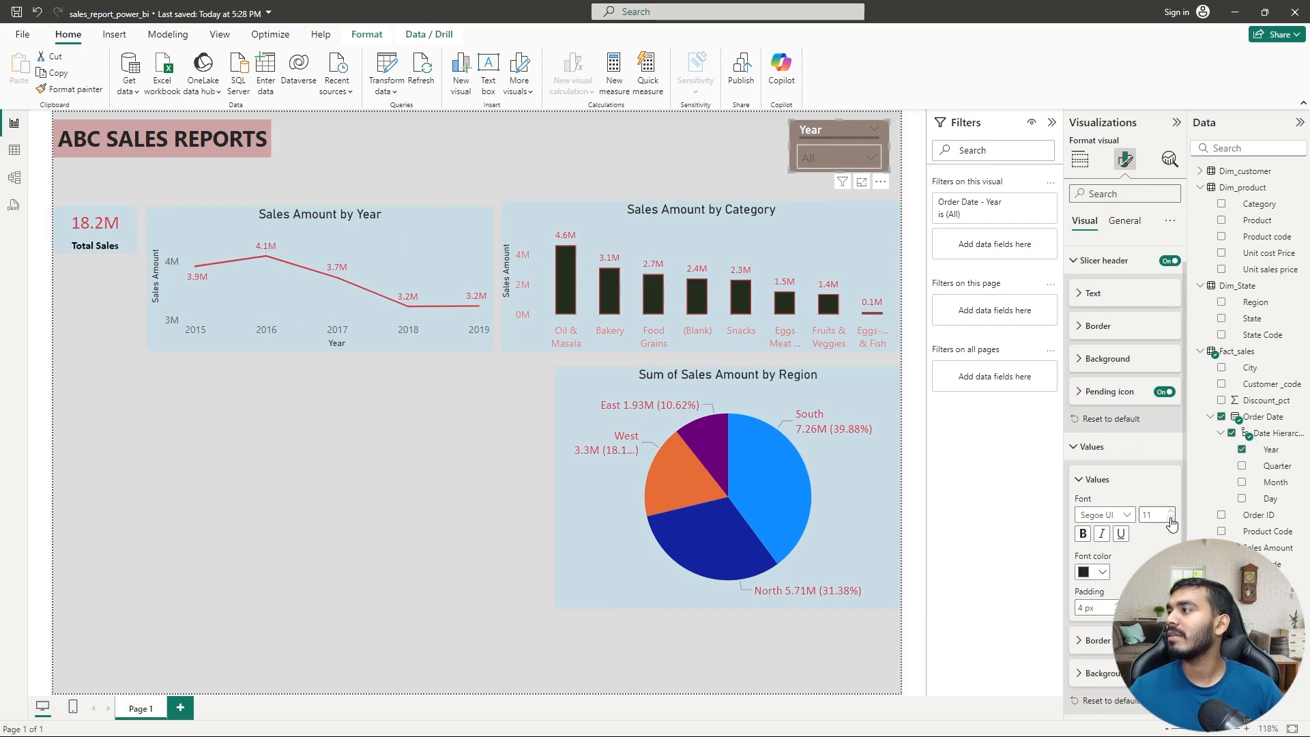
left_click(1171, 521)
left_click(1171, 511)
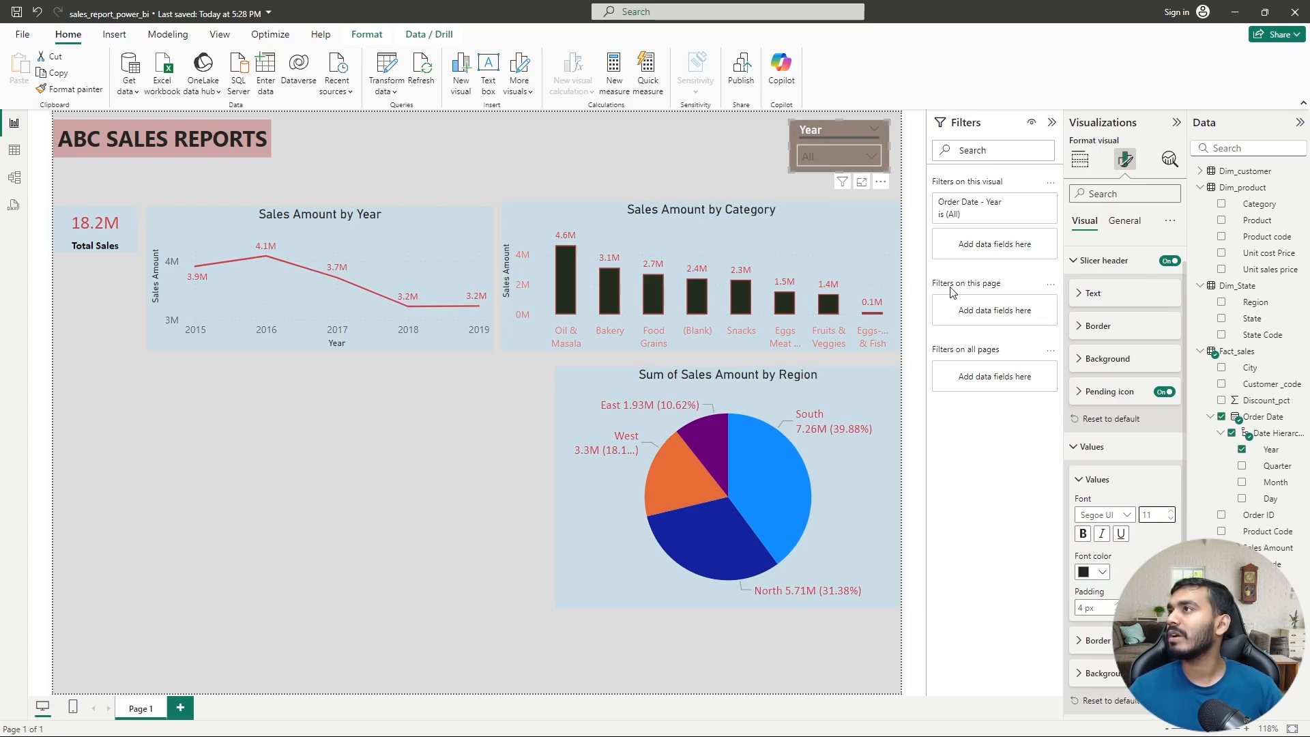
left_click(875, 154)
left_click(876, 154)
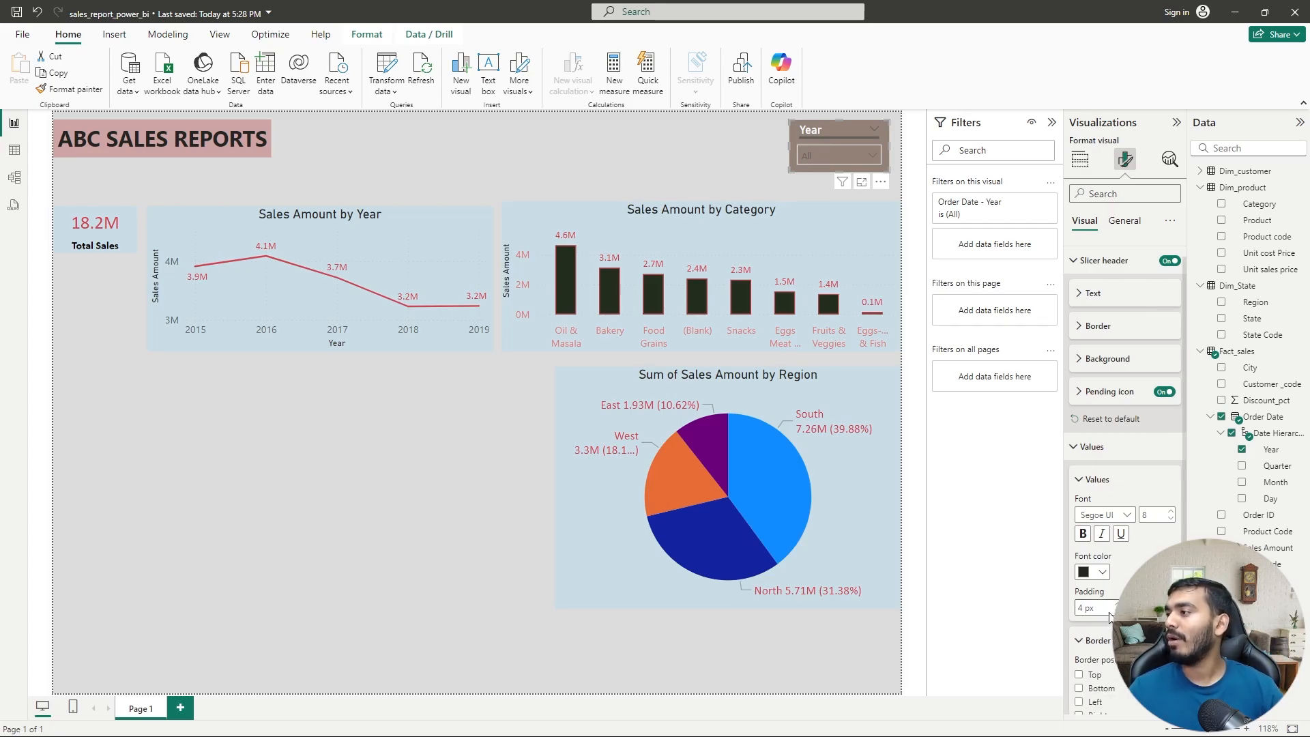
- Try a bottom border on the Year slicer's values, check it in the dropdown list, and remove it
scroll(1105, 641, "down", 2)
left_click(1096, 503)
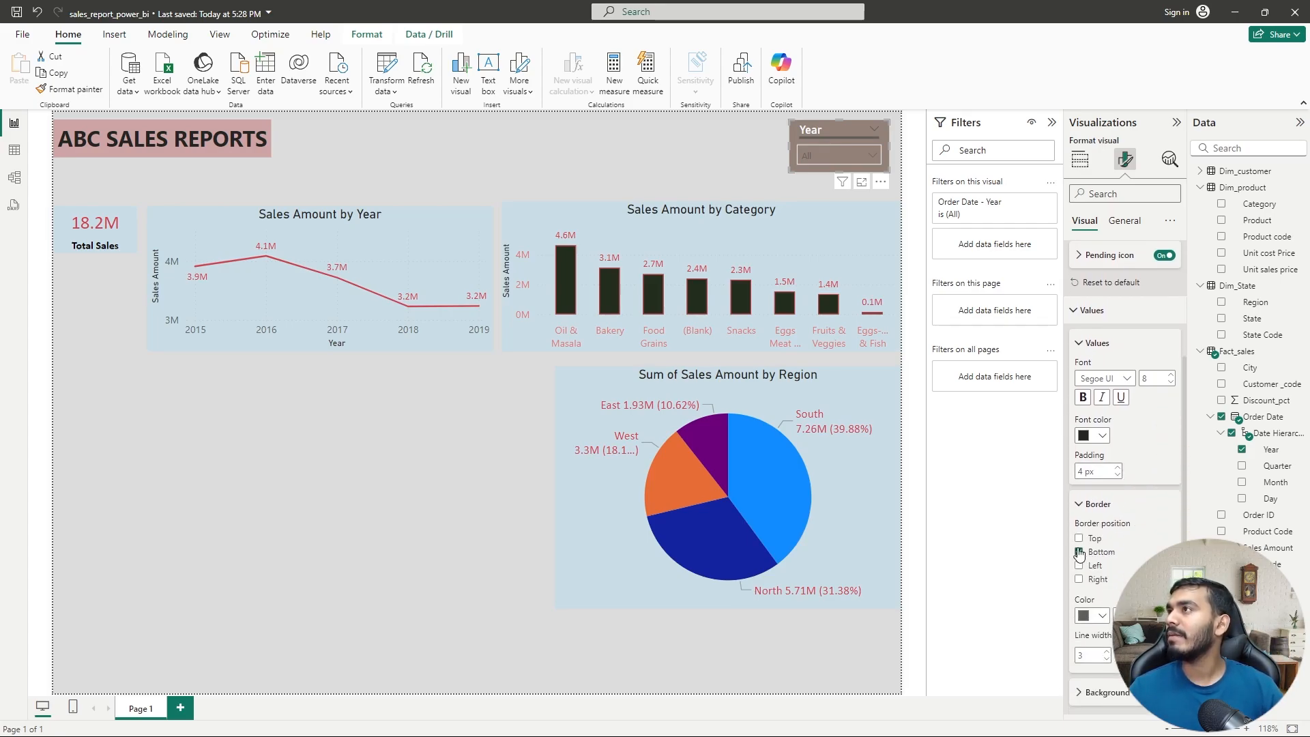
left_click(871, 151)
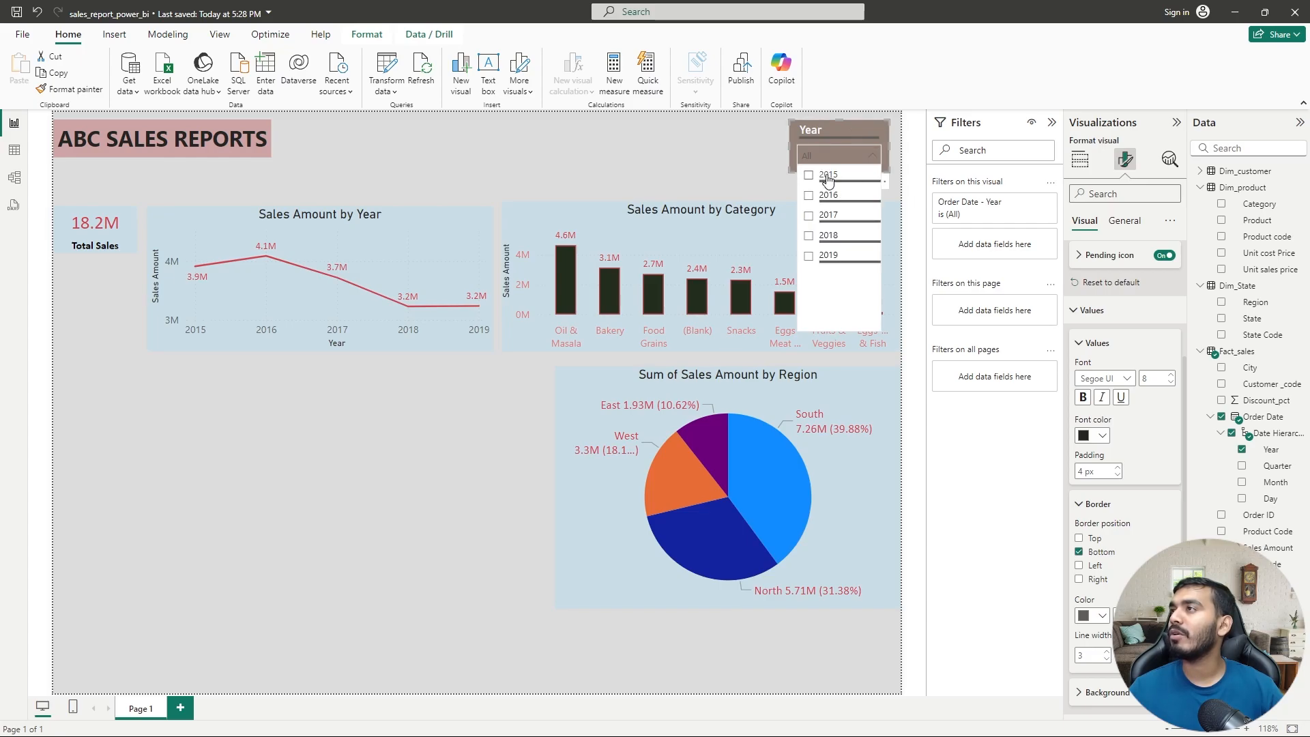
left_click(1087, 560)
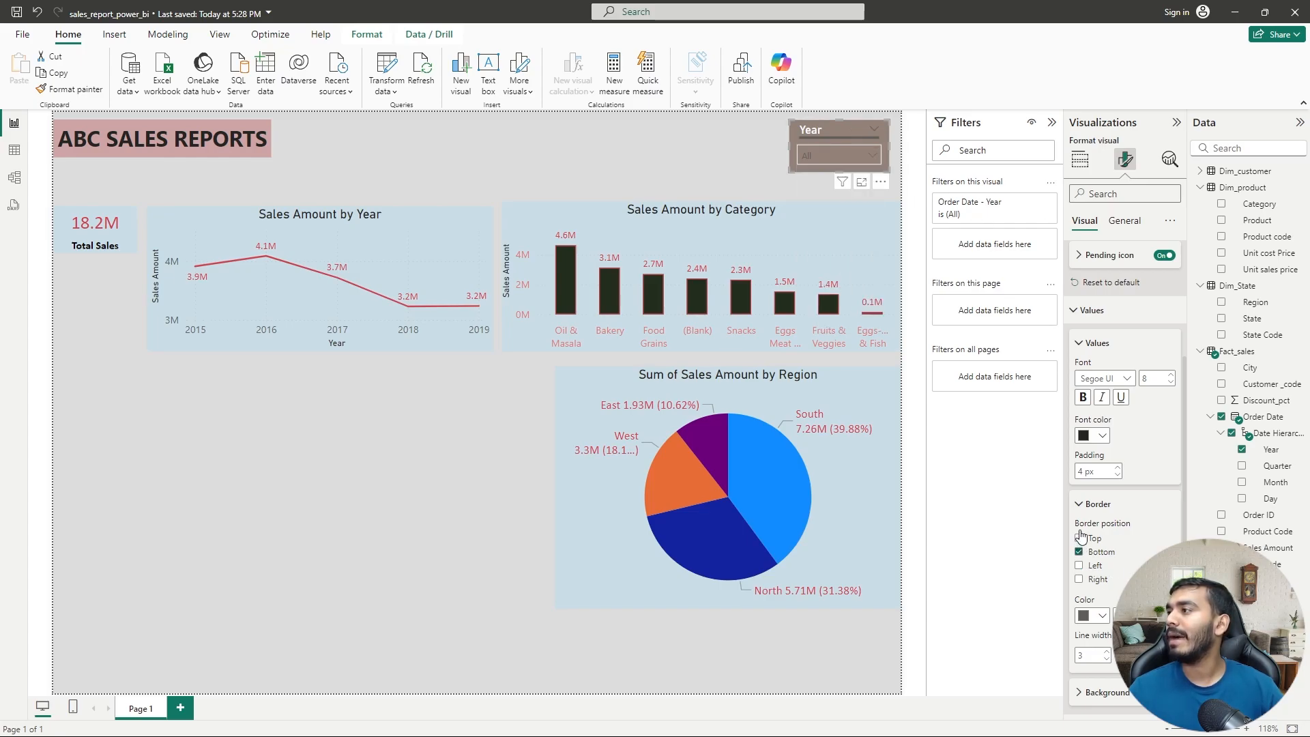
scroll(1092, 556, "up", 2)
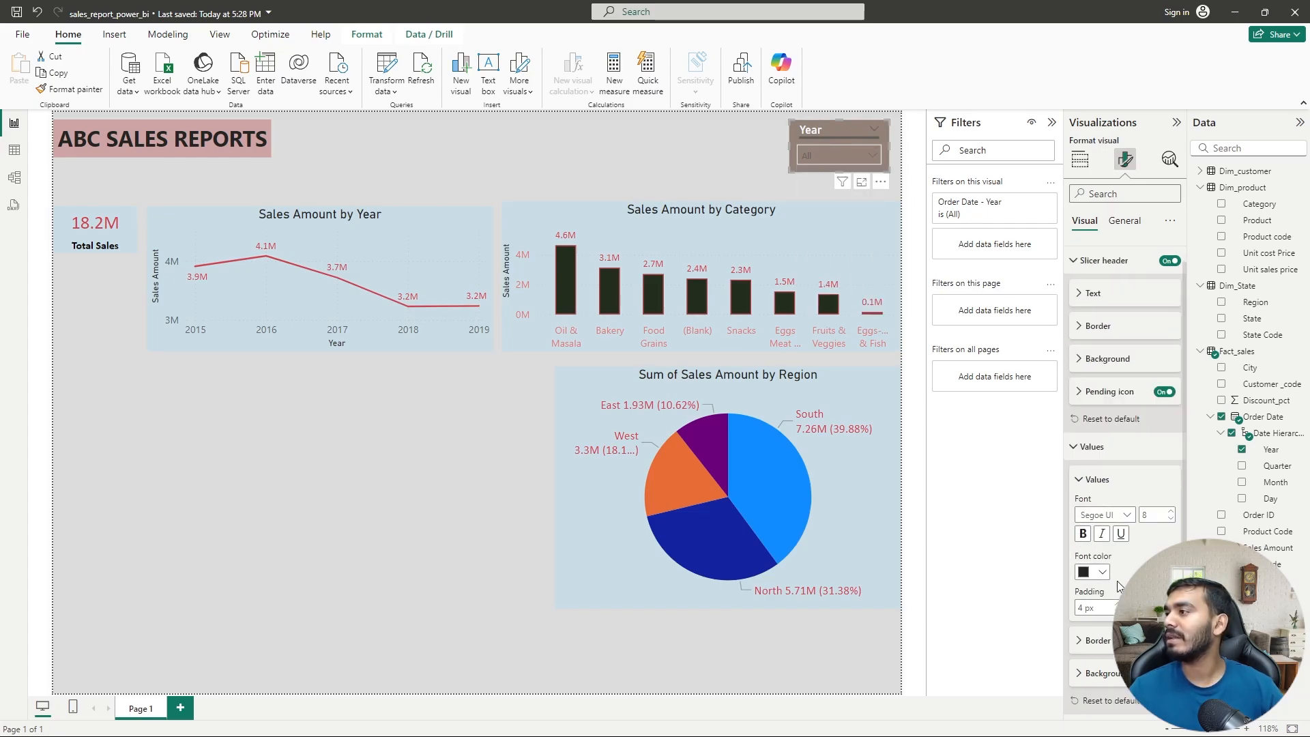
scroll(1112, 552, "down", 2)
scroll(1116, 551, "down", 1)
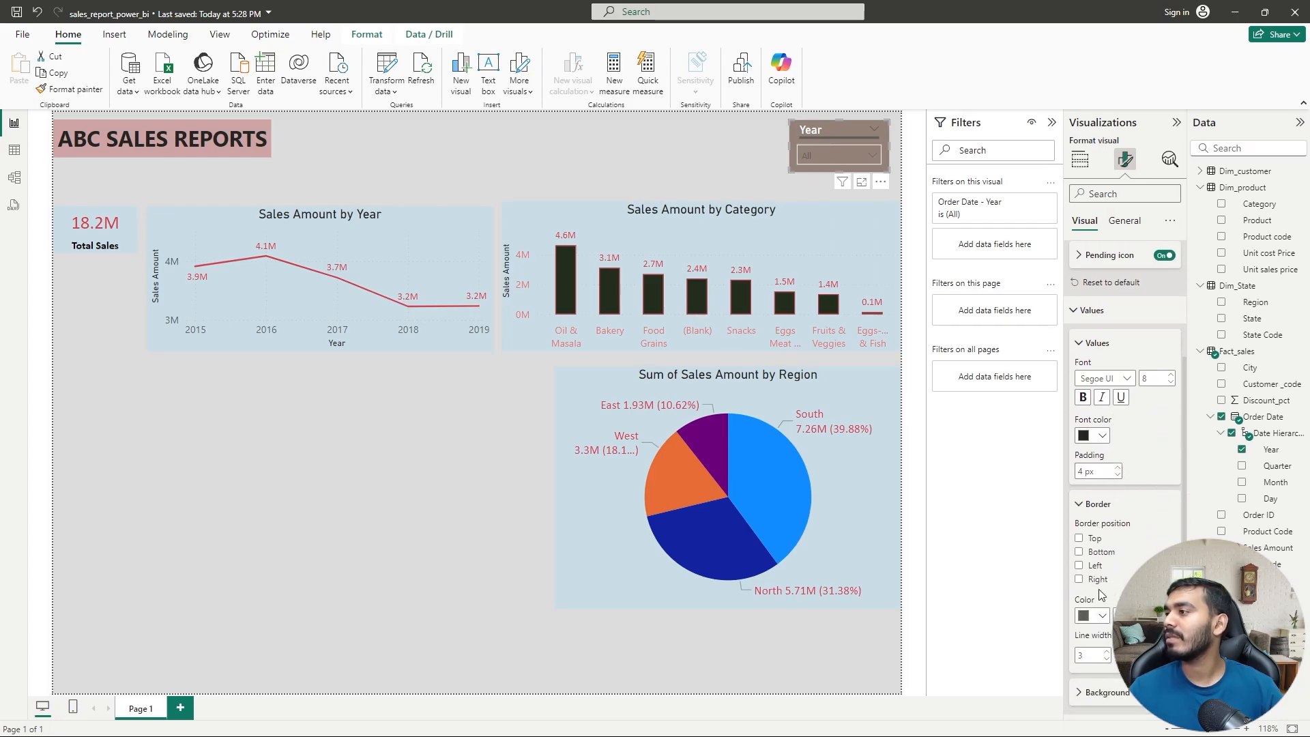
- Try a custom pinkish-grey background color for the Year slicer's values and view it in the dropdown list
scroll(1092, 615, "down", 1)
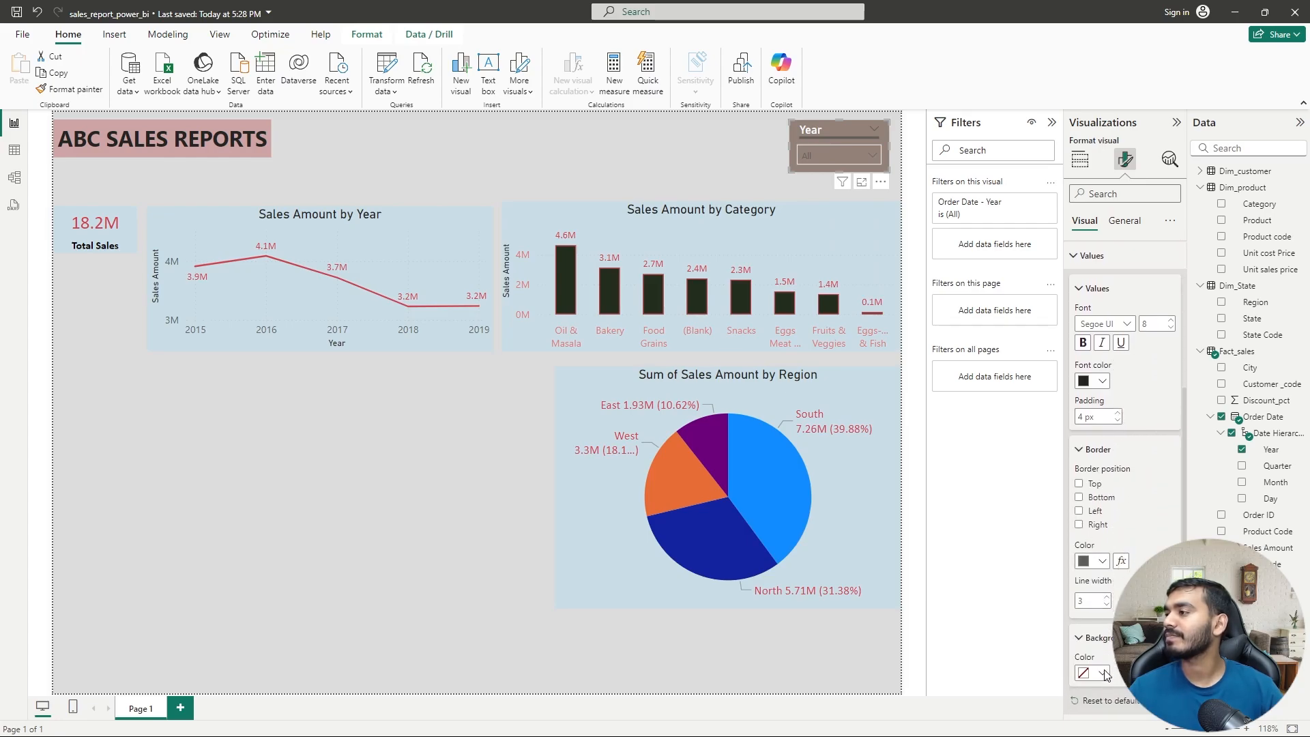
left_click(1104, 678)
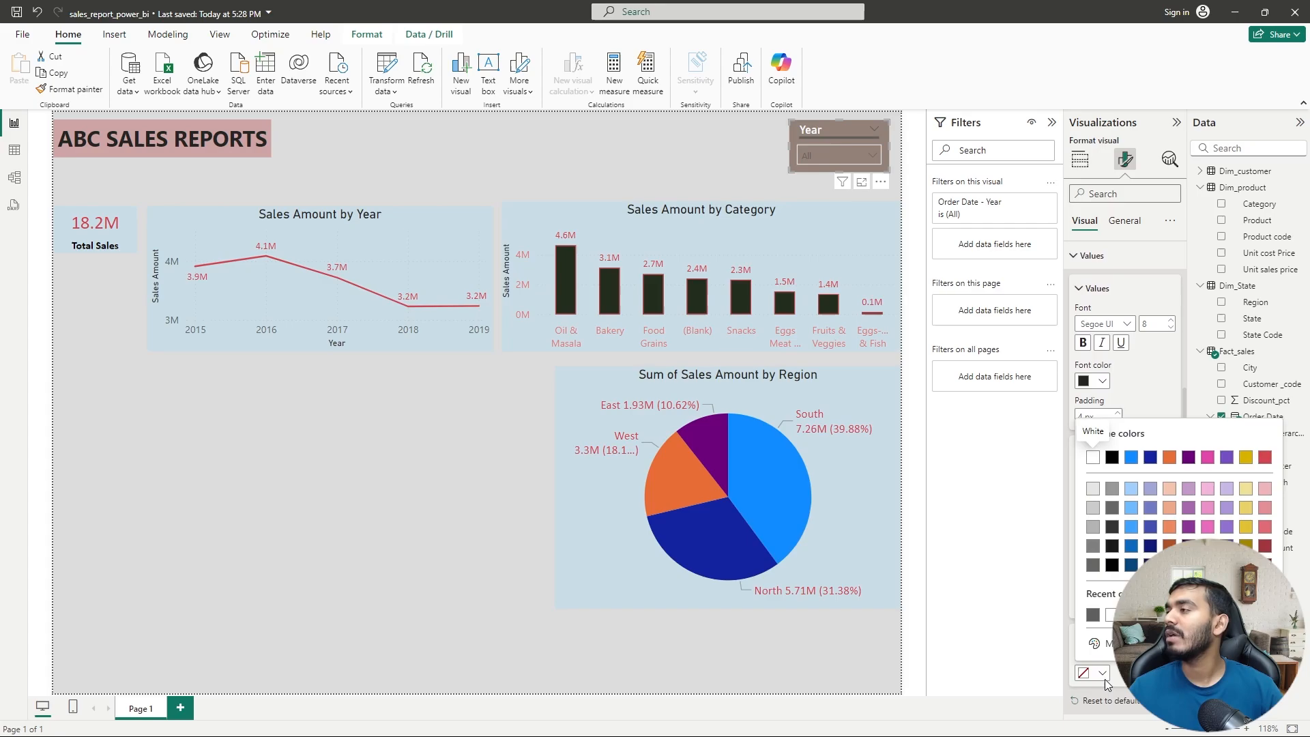
left_click(1100, 643)
left_click_drag(1103, 468, 1108, 485)
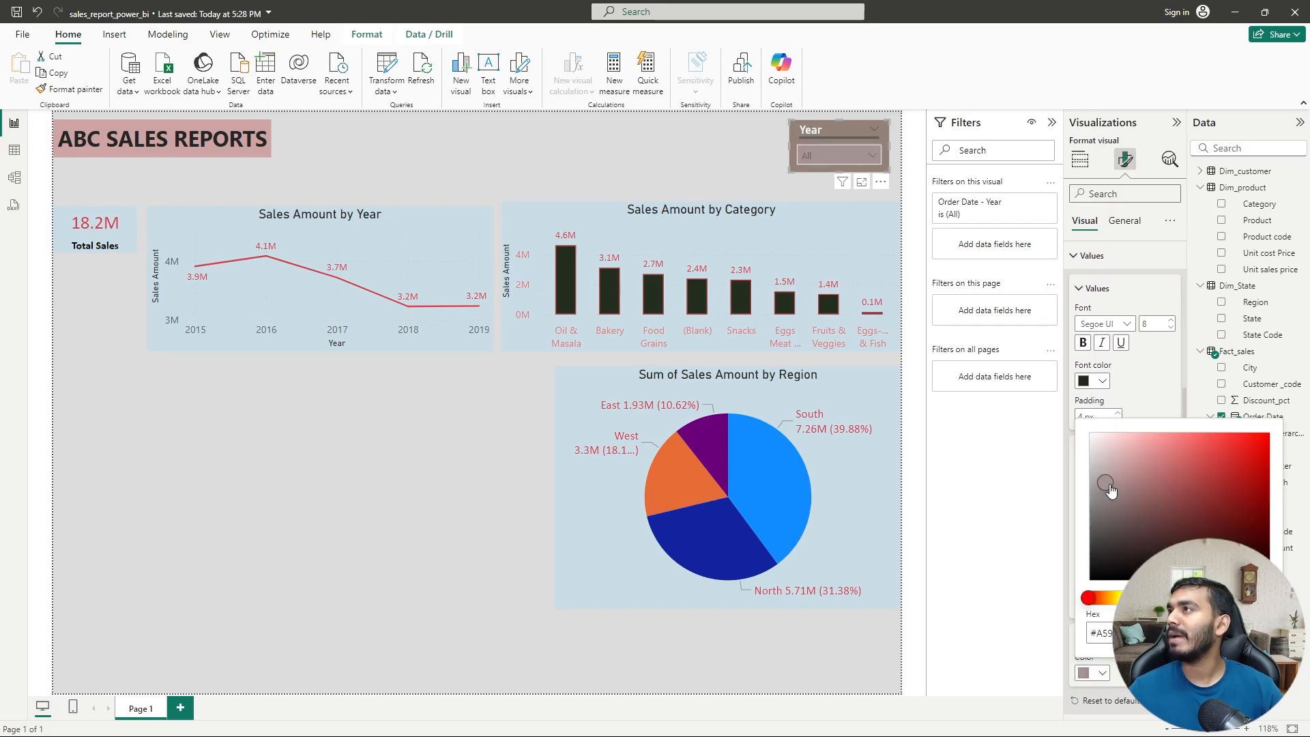
left_click(870, 159)
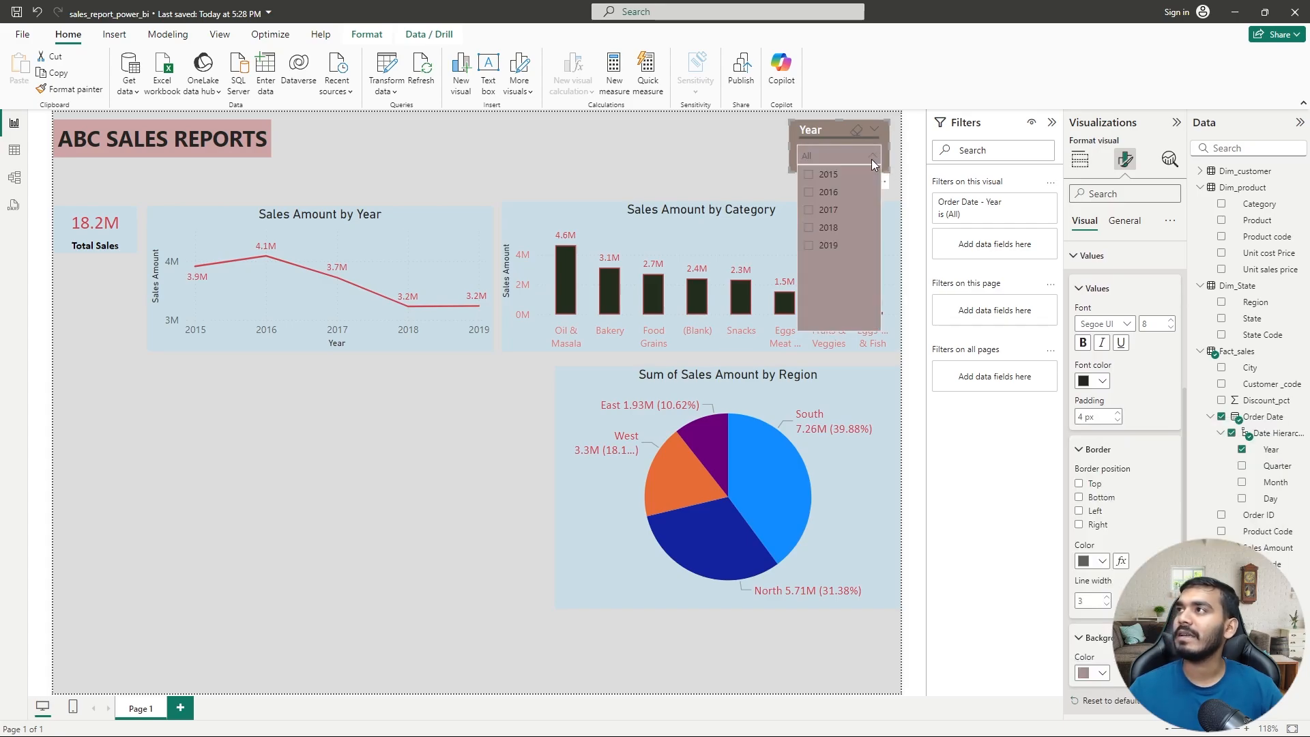
left_click(871, 158)
left_click(871, 158)
- Give the Year slicer's values a custom darker grey background color and check the dropdown list
left_click(1102, 673)
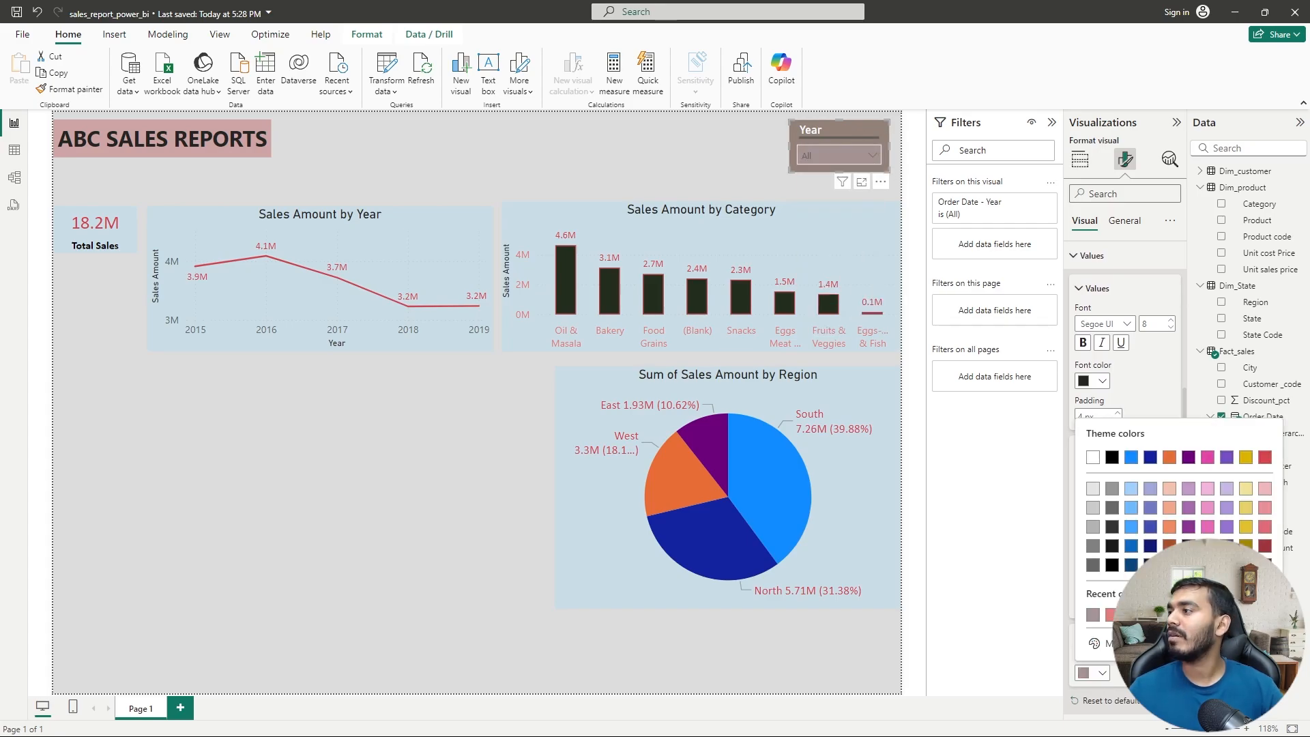
left_click(1107, 646)
left_click_drag(1104, 471, 1114, 512)
left_click(872, 157)
left_click(873, 157)
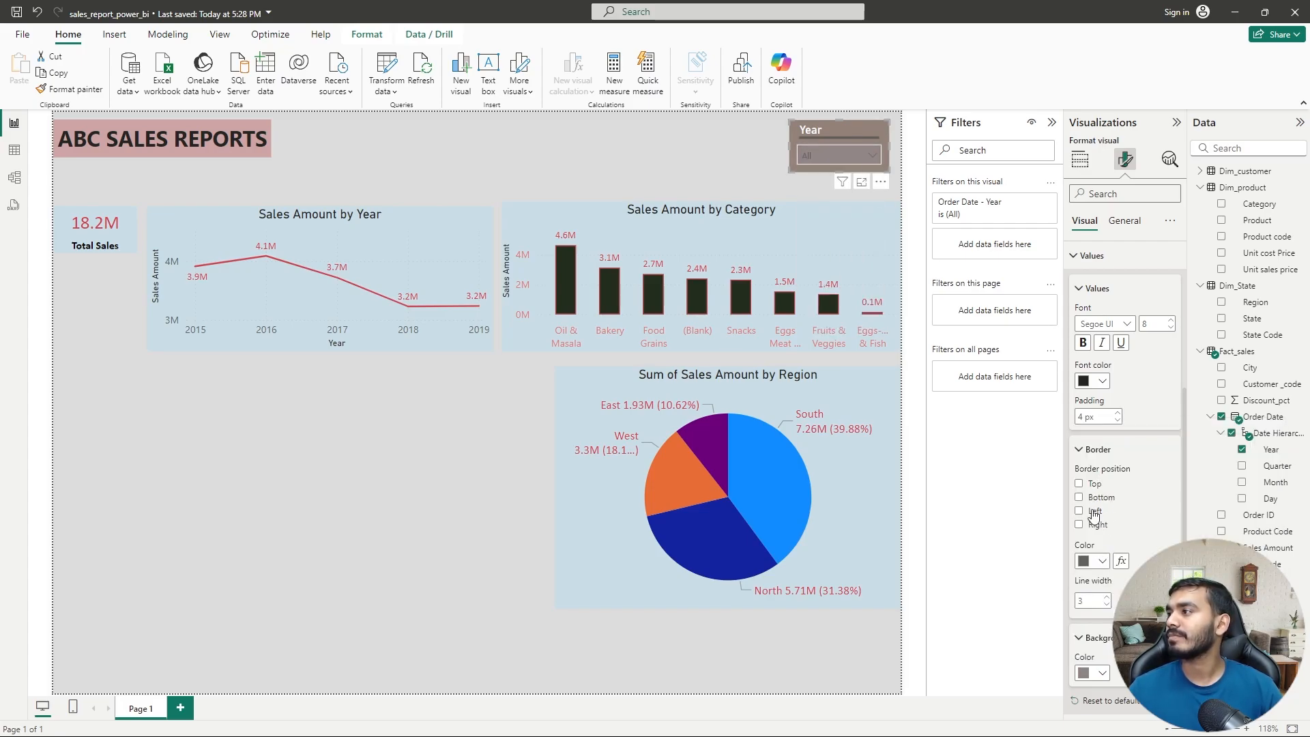
- Give the Year slicer's values a white bottom border and check the separators in the dropdown list
left_click(1094, 561)
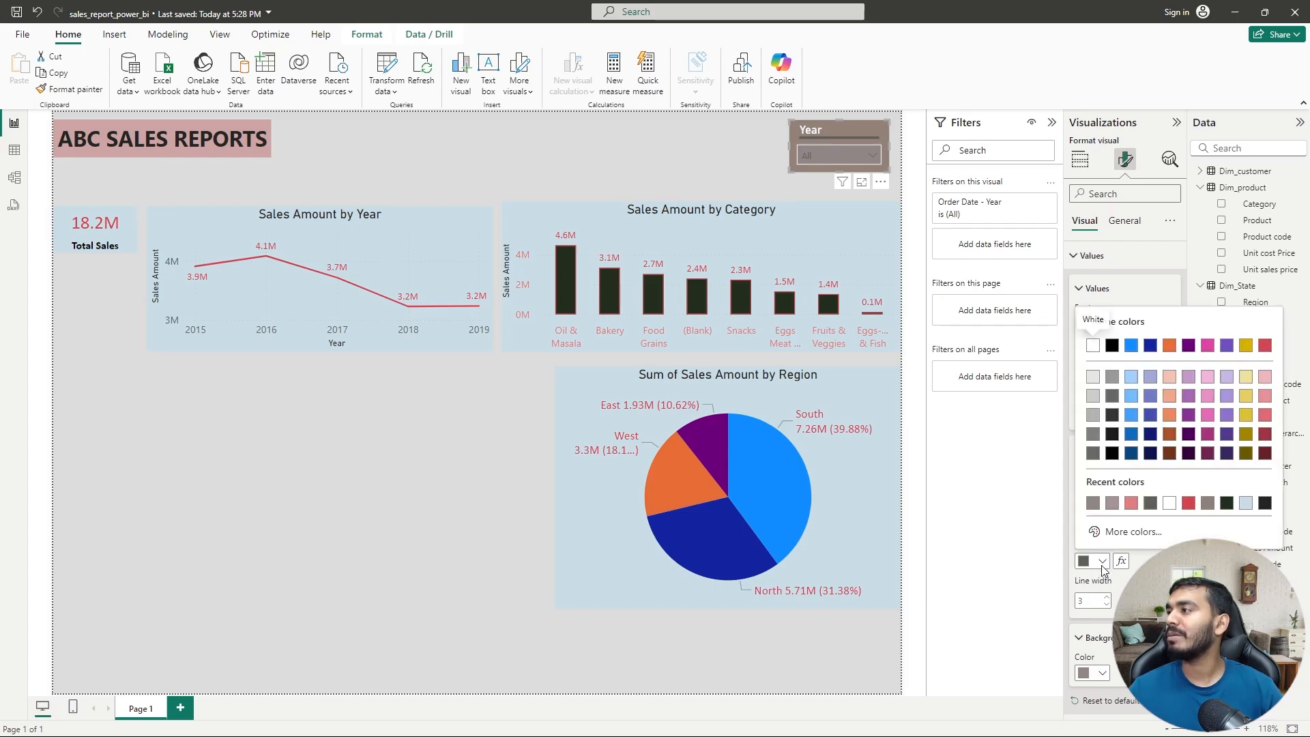
left_click(1094, 346)
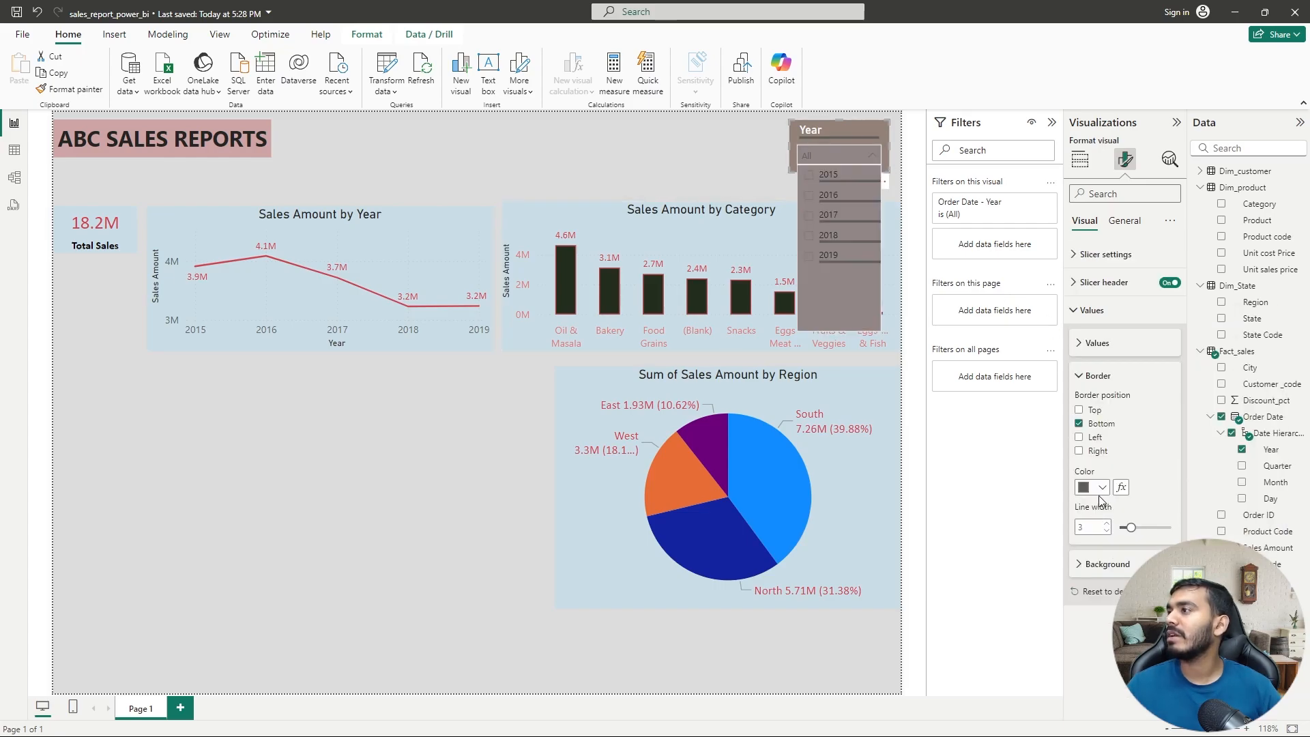
left_click(1104, 489)
left_click(1131, 429)
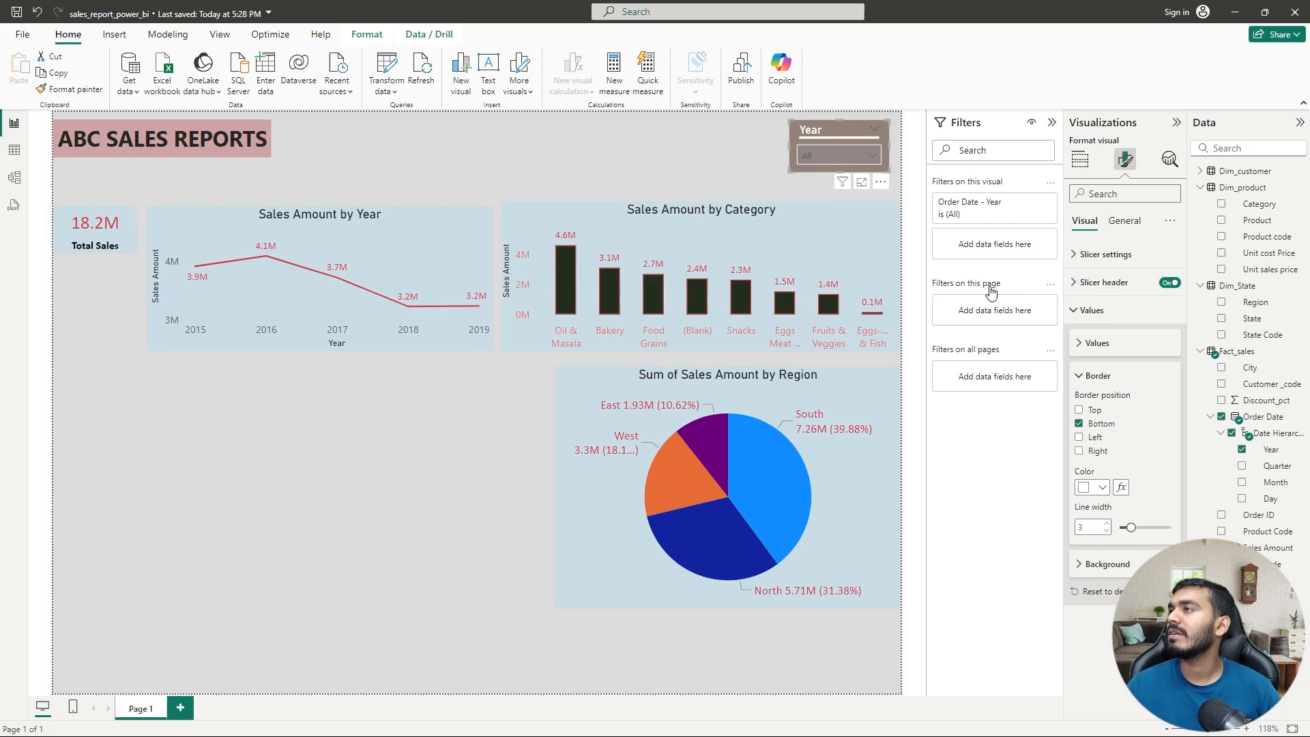
left_click(876, 157)
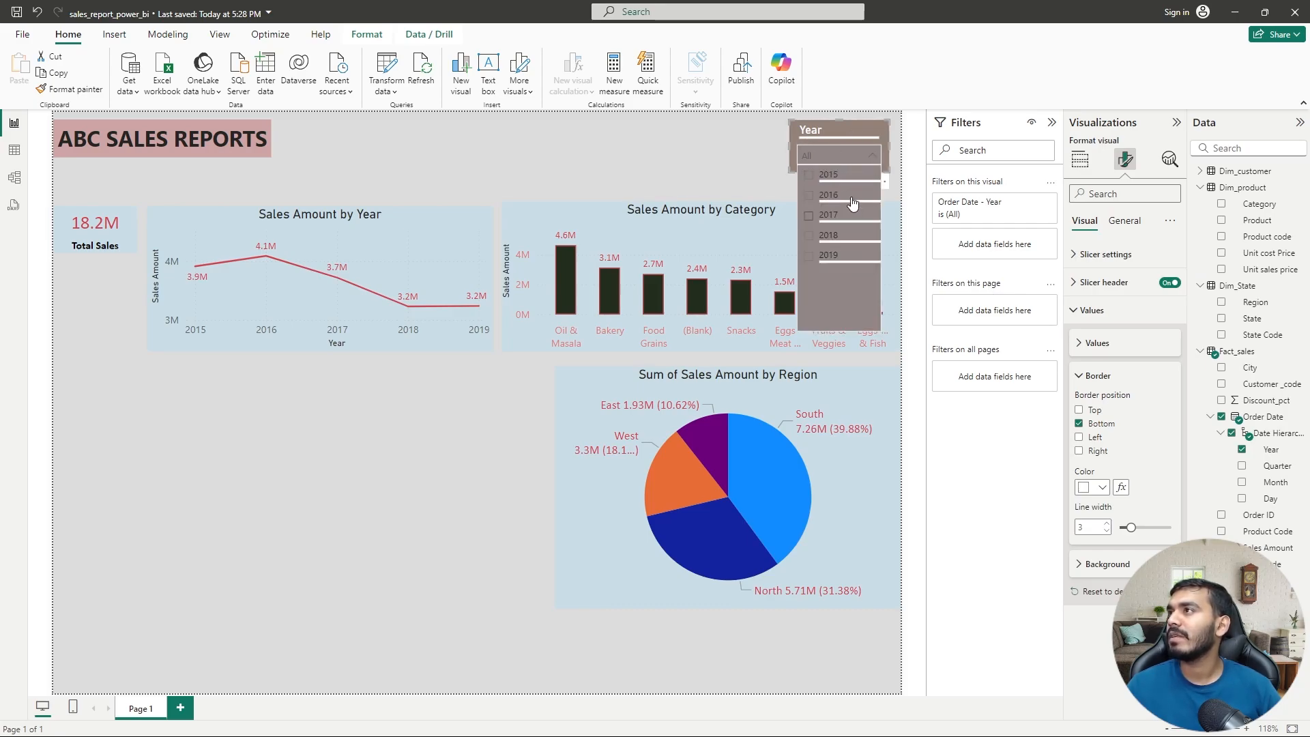
left_click(867, 162)
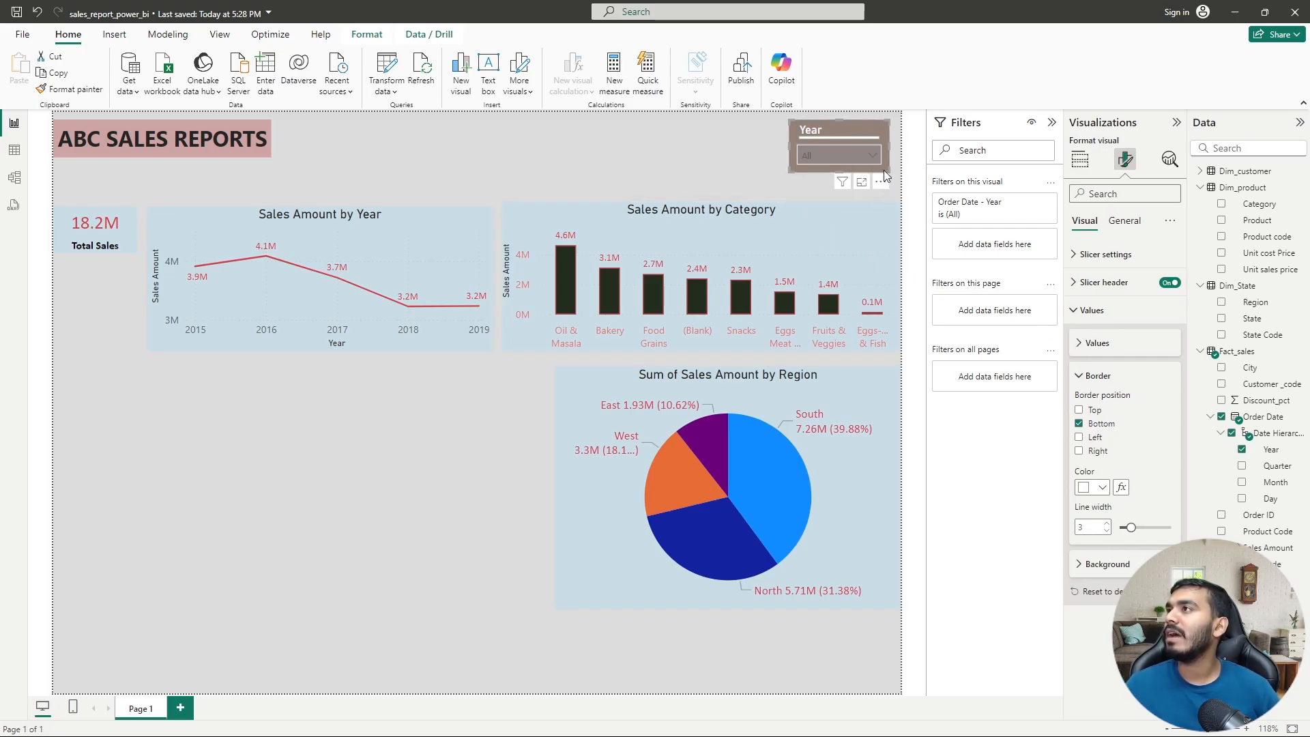
left_click(873, 155)
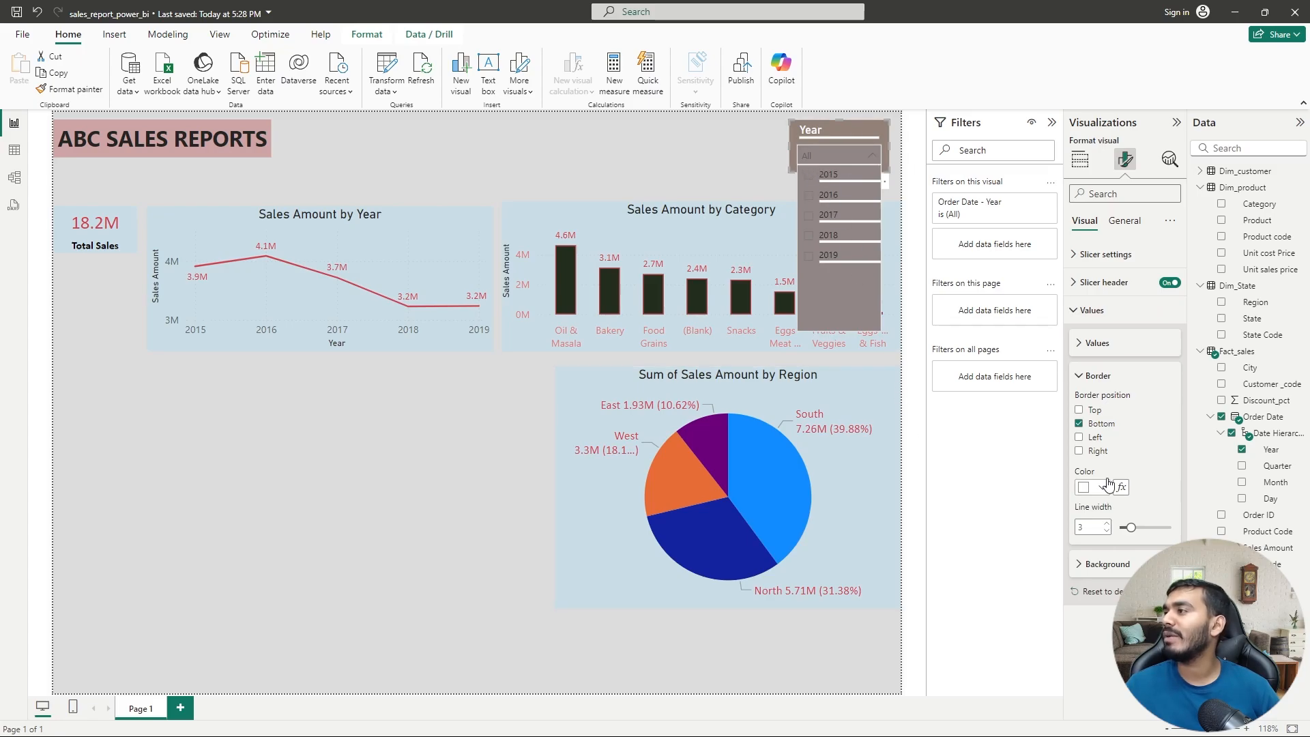
left_click(1080, 375)
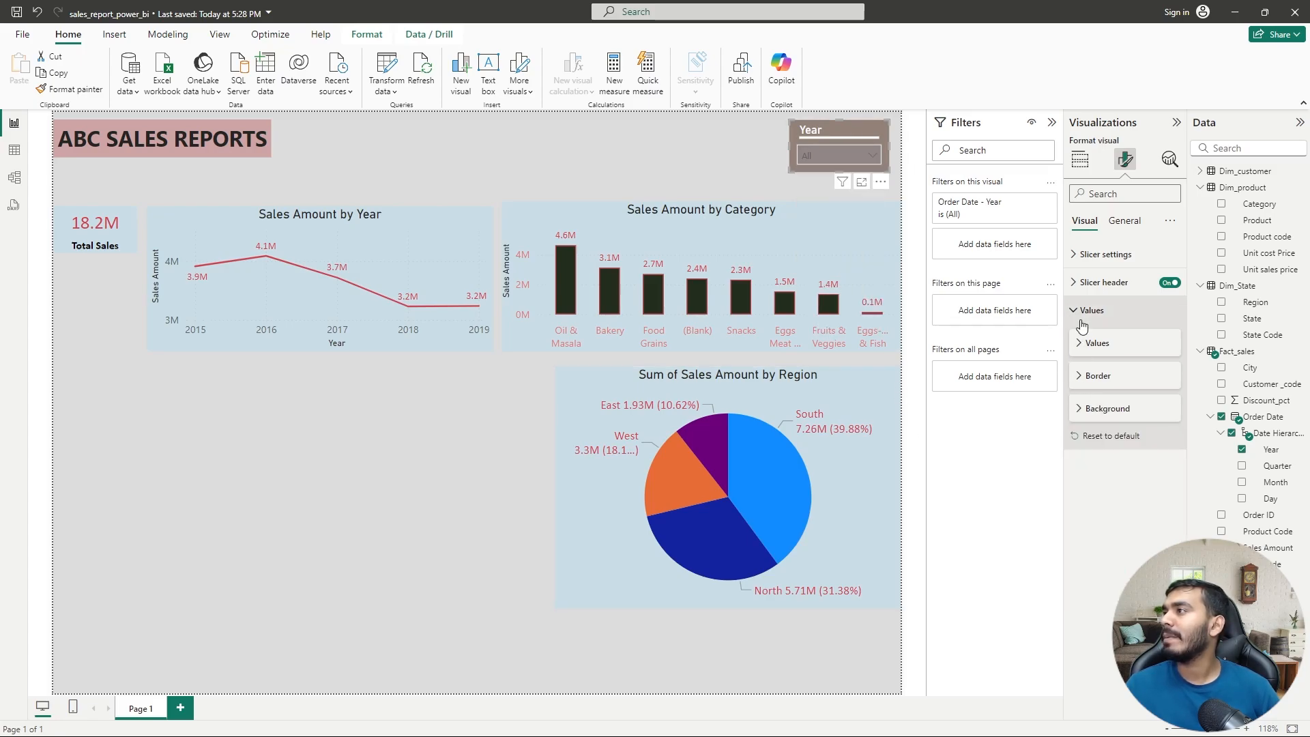
- Set the font color of the Year slicer's values to white and check the result in its dropdown list
left_click(1081, 342)
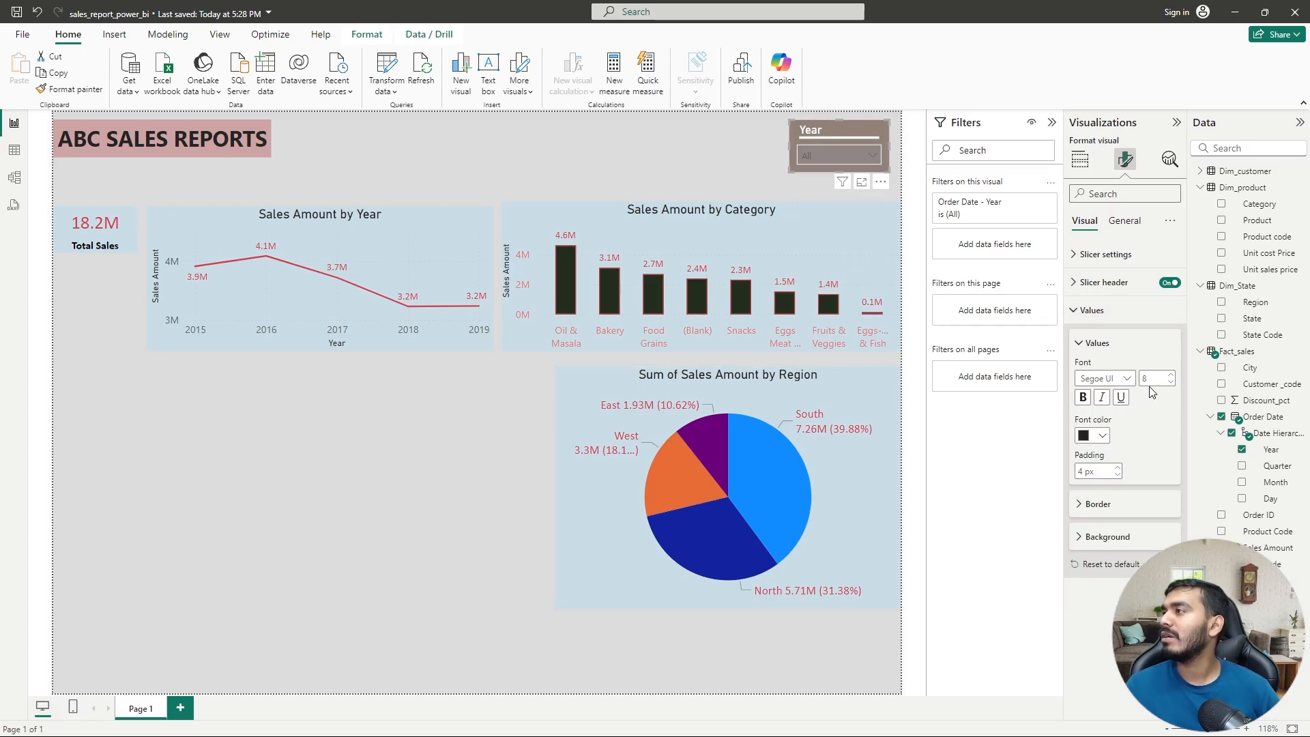
left_click(1083, 397)
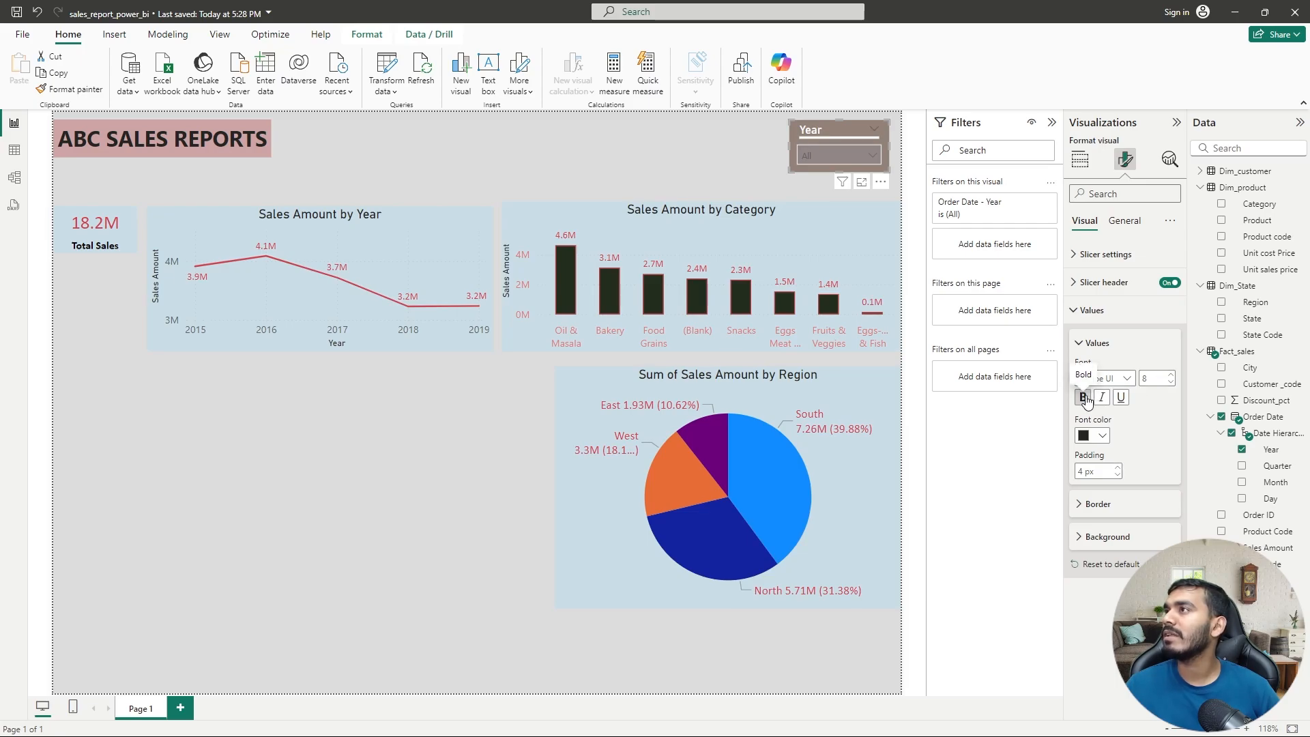
left_click(861, 155)
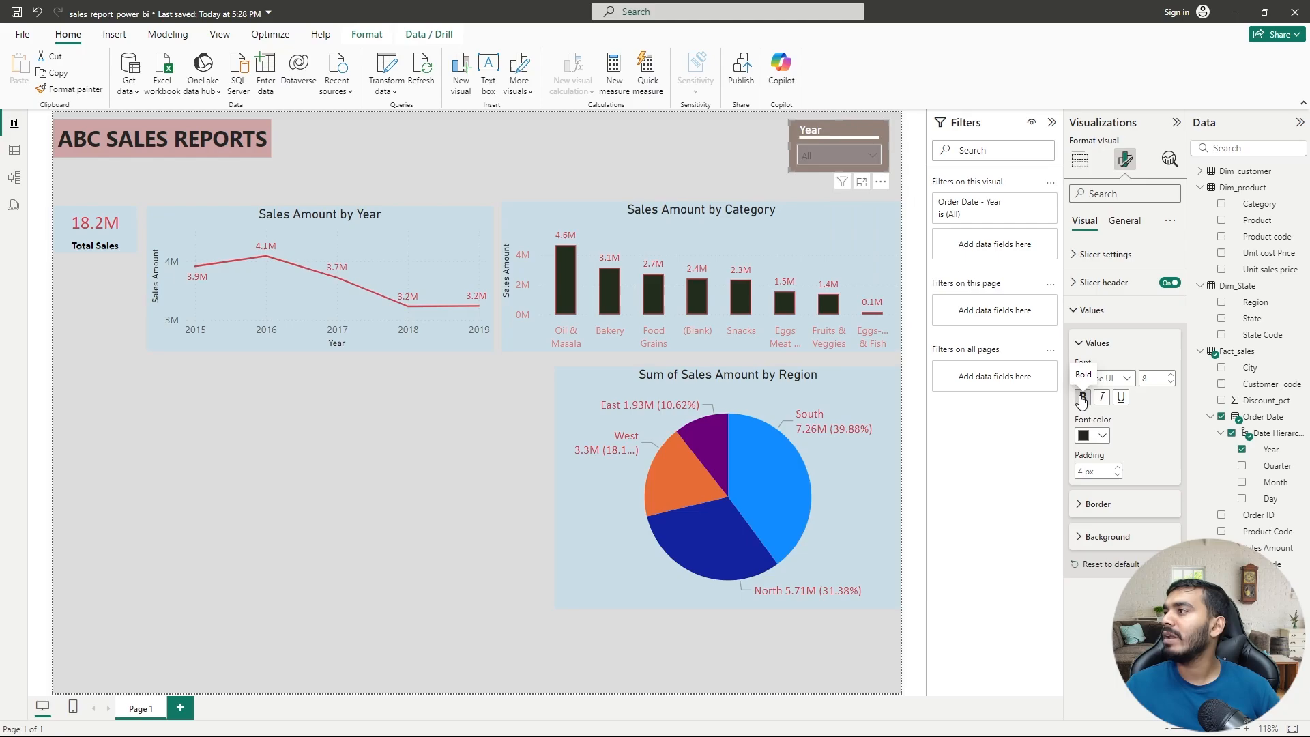
left_click(1093, 435)
left_click(1094, 484)
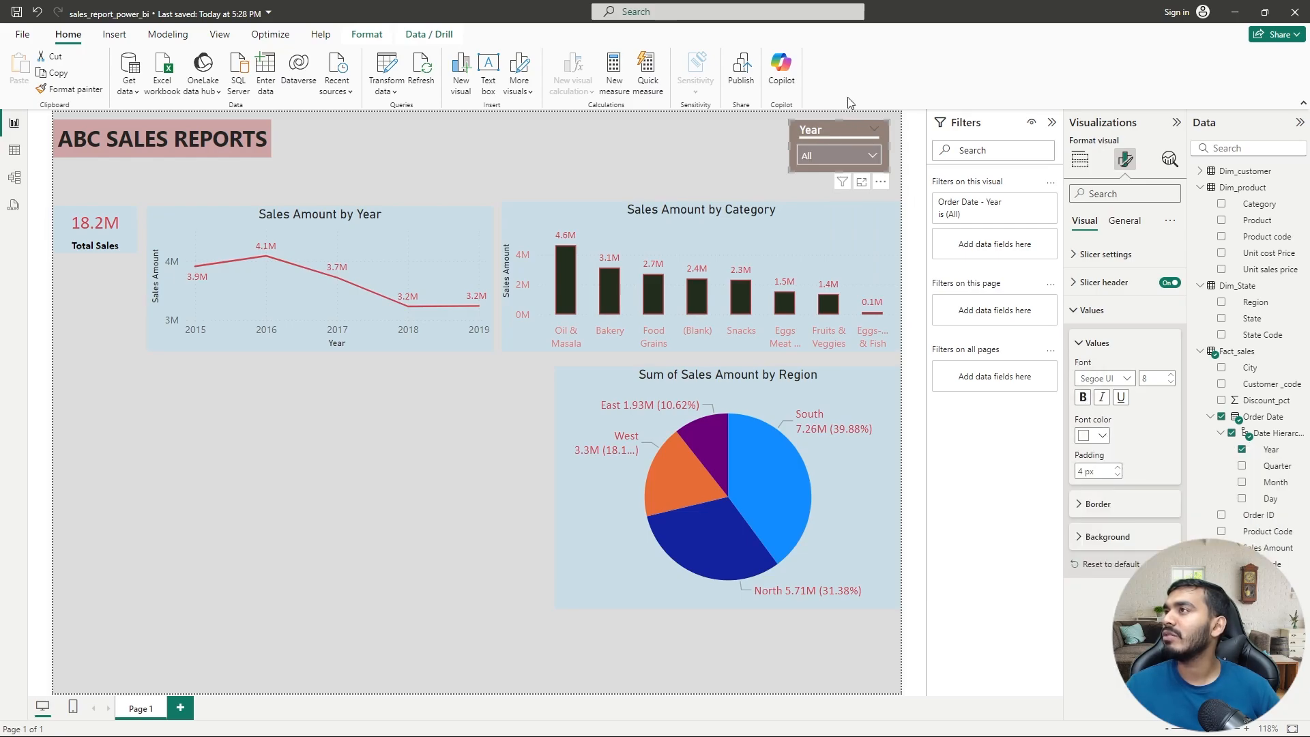
left_click(873, 155)
left_click(1070, 310)
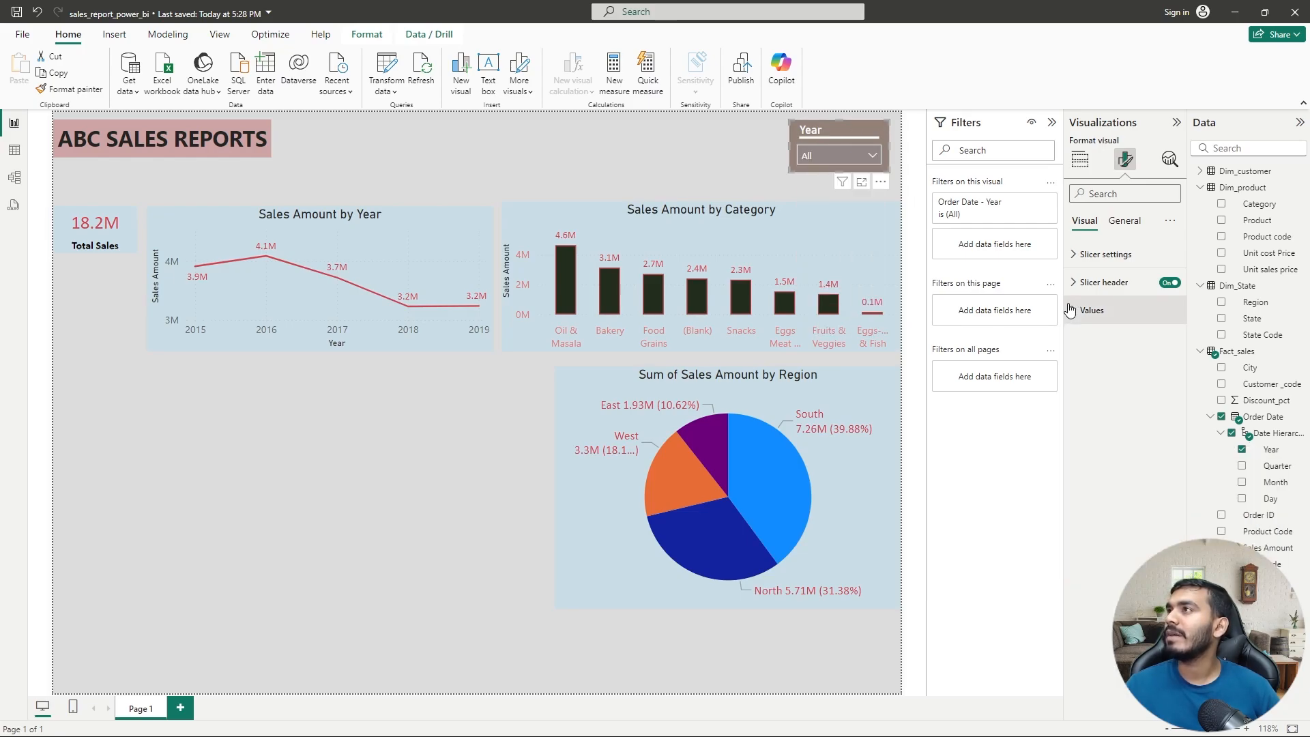
left_click(669, 144)
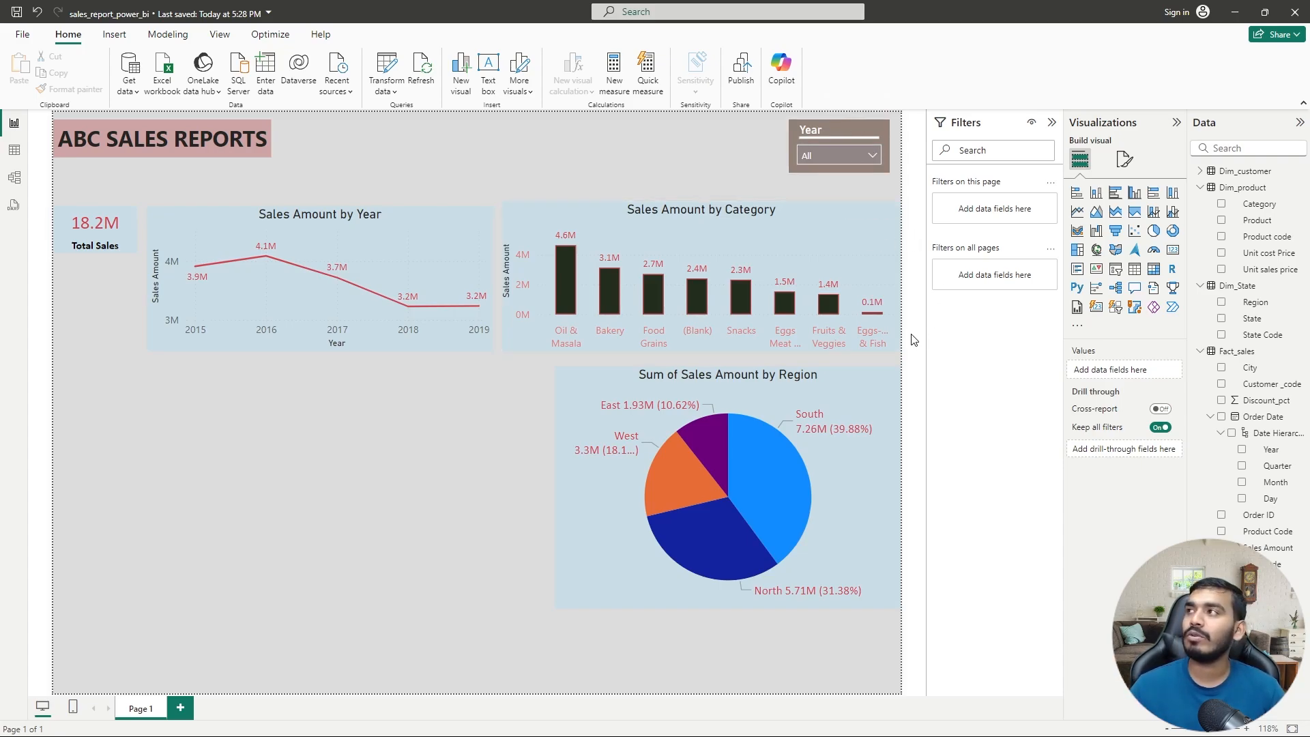
- Test the Year slicer by filtering the report to 2015, 2016, 2017 and 2019 one at a time, and clear the selection
left_click(872, 154)
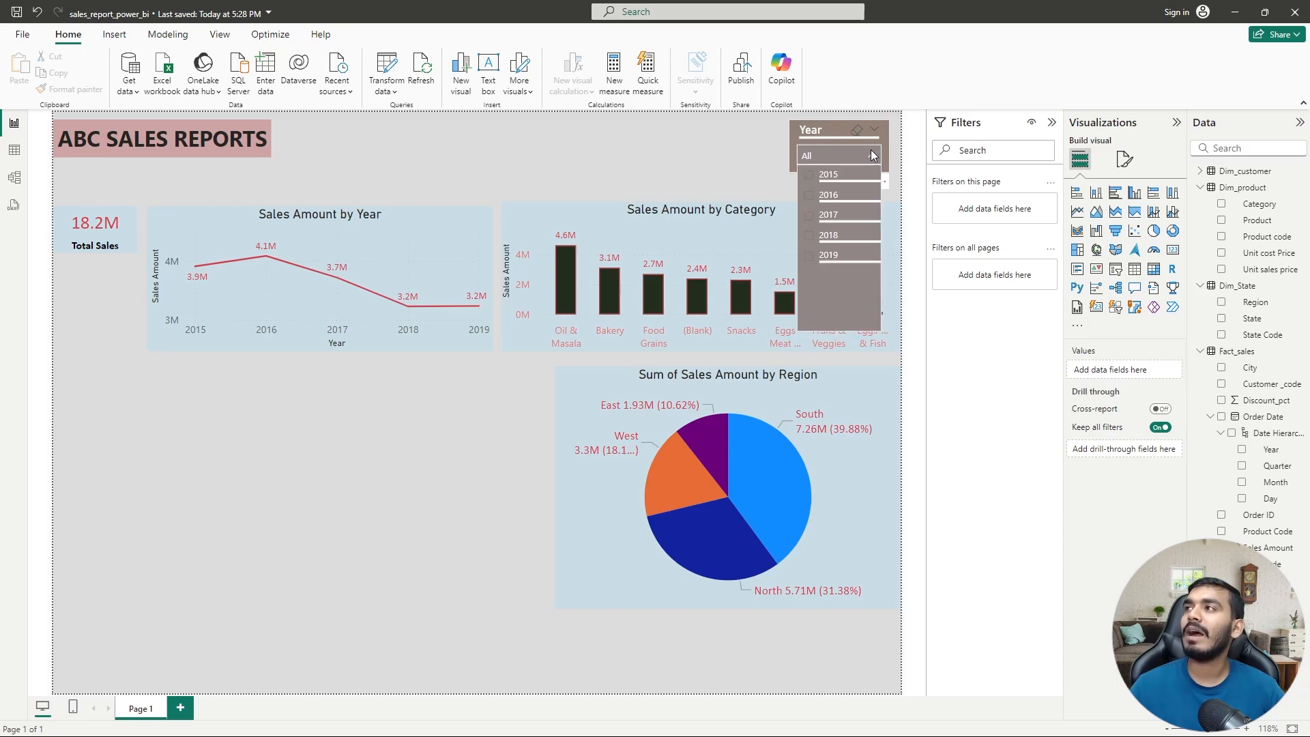
left_click(809, 176)
left_click(810, 176)
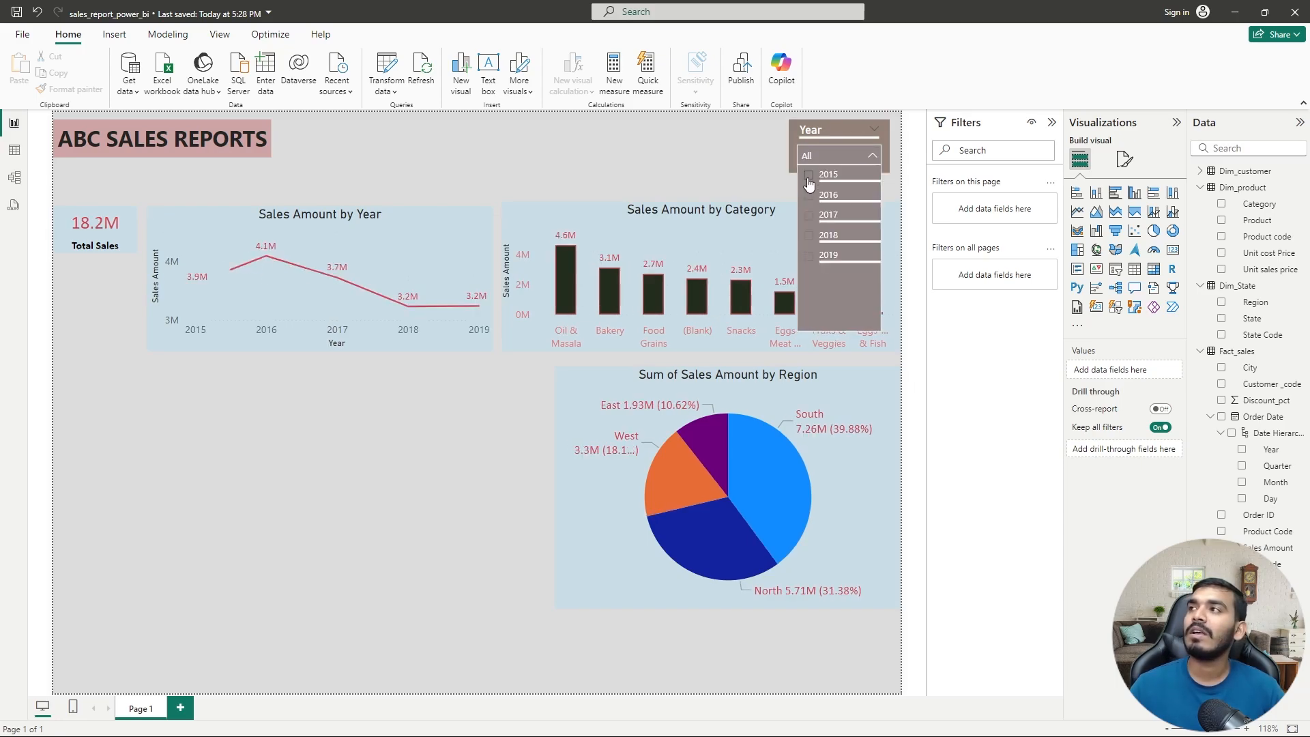
left_click(809, 196)
left_click(810, 216)
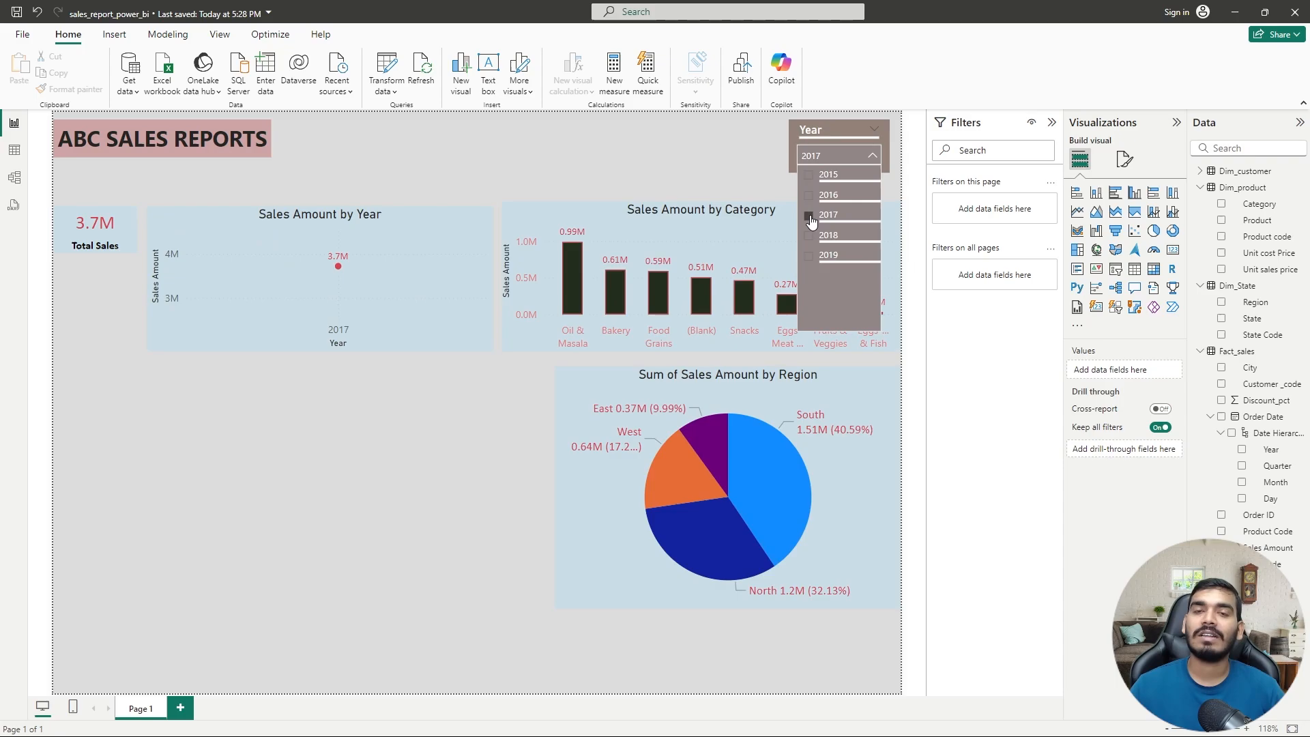
left_click(810, 216)
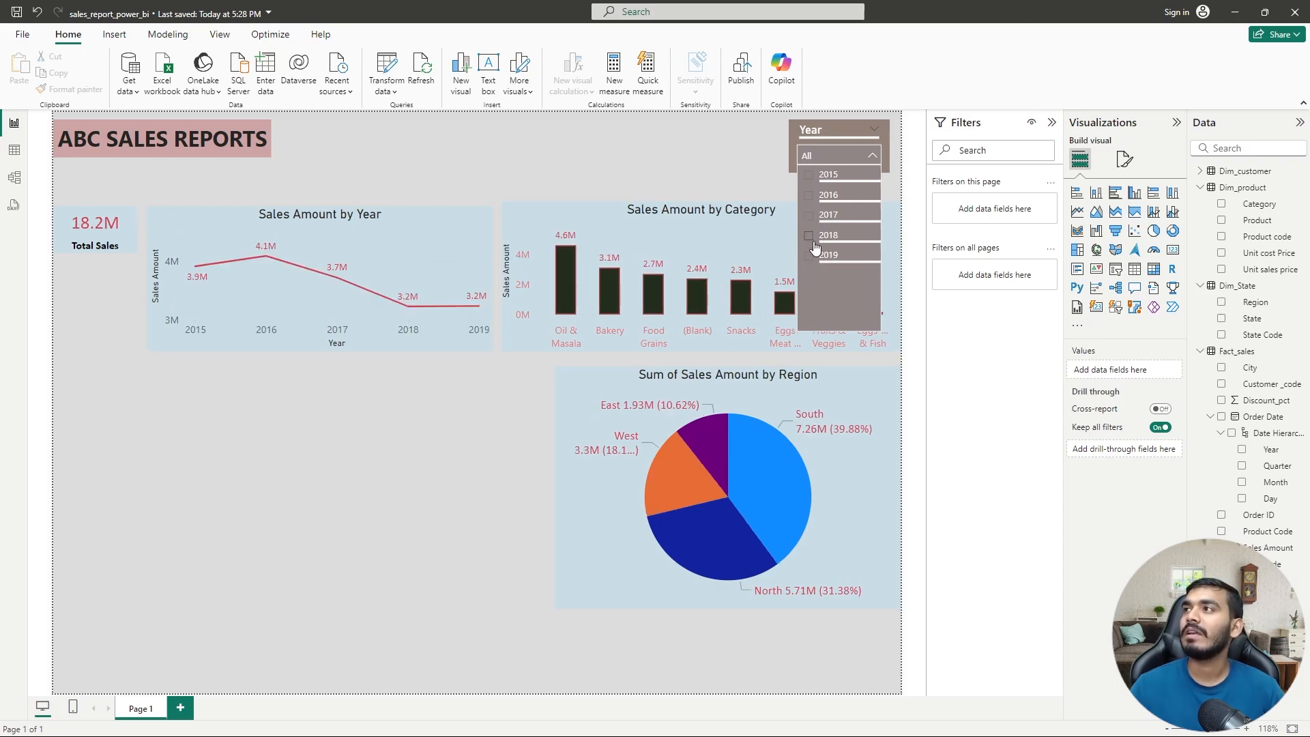
left_click(811, 256)
left_click(813, 256)
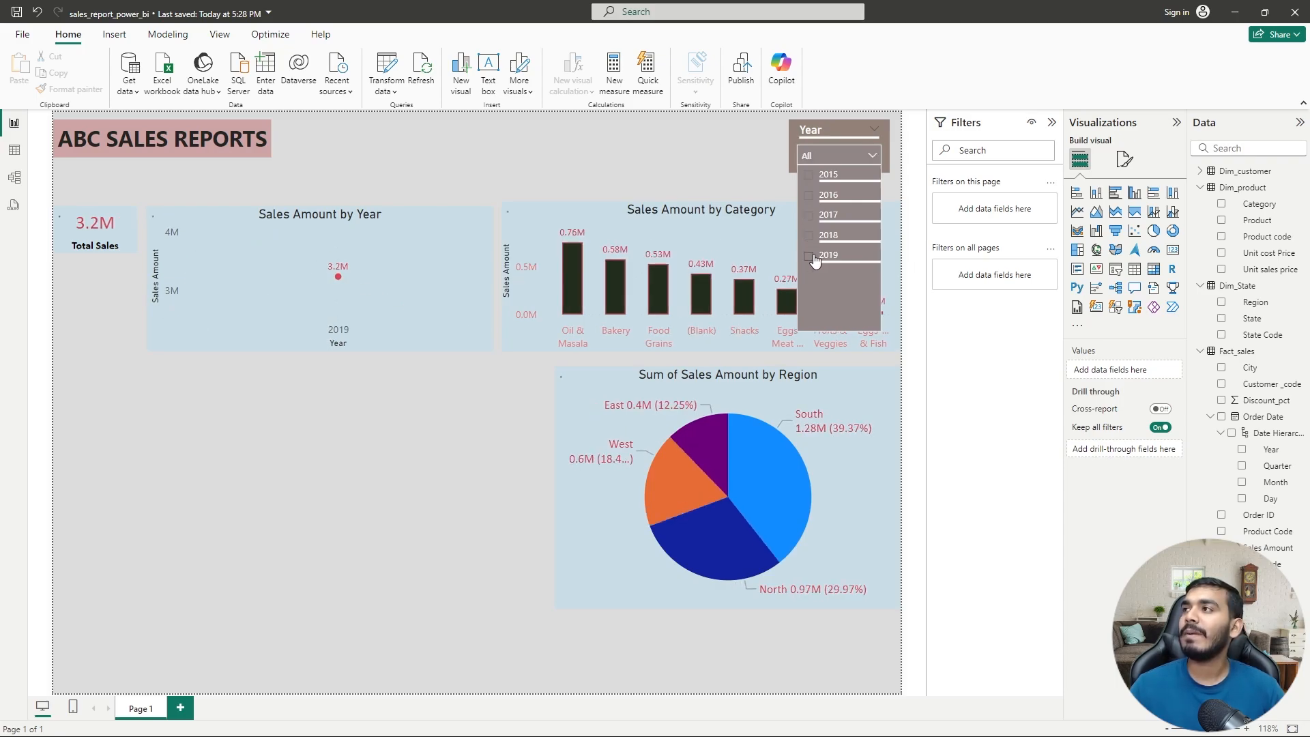
left_click(699, 152)
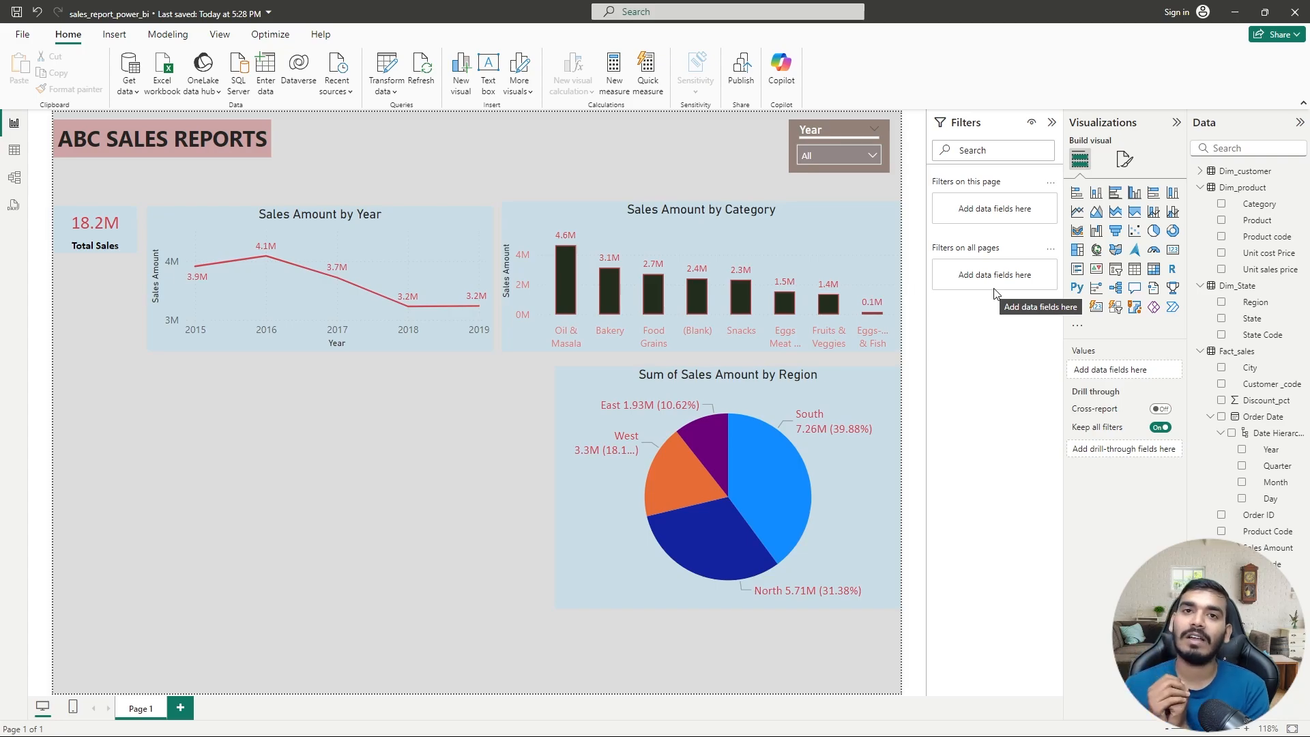
- Repeat the single-year check of the report visuals, toggling 2015, 2016, 2017 and 2019 in the Year slicer
left_click(871, 155)
left_click(807, 179)
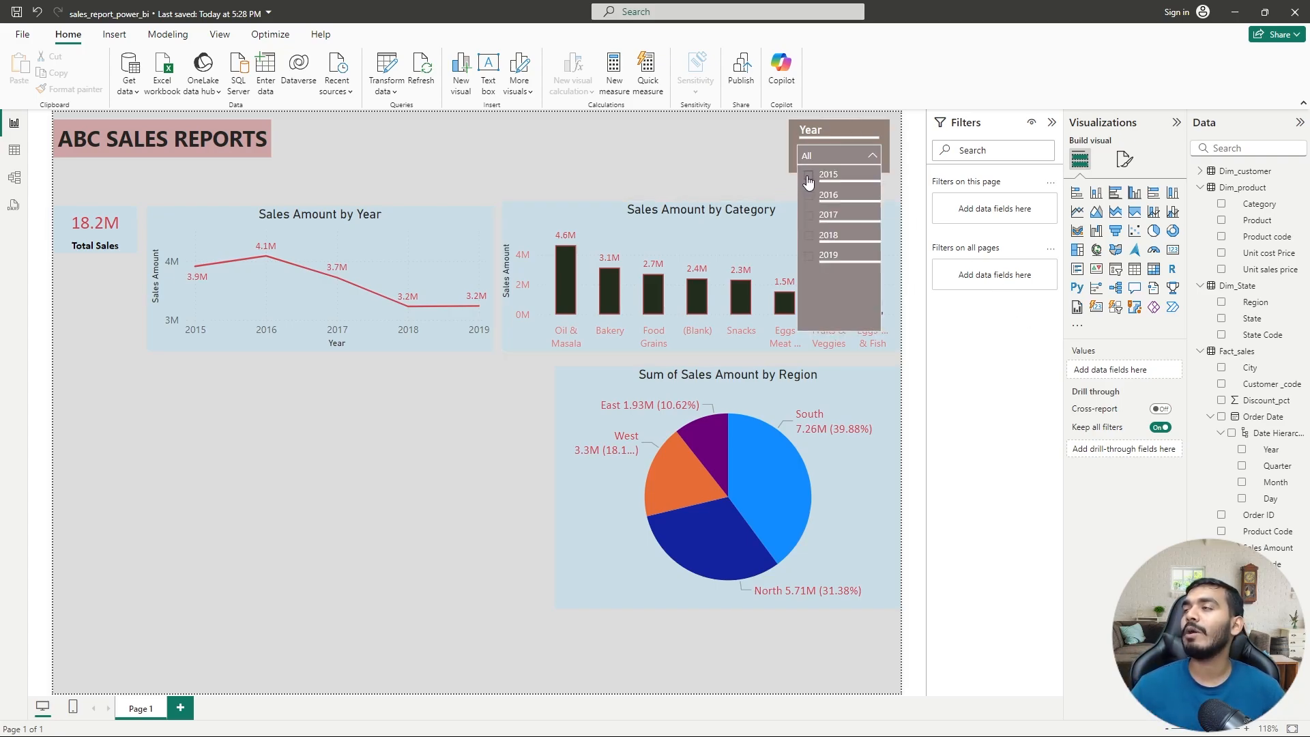
left_click(809, 178)
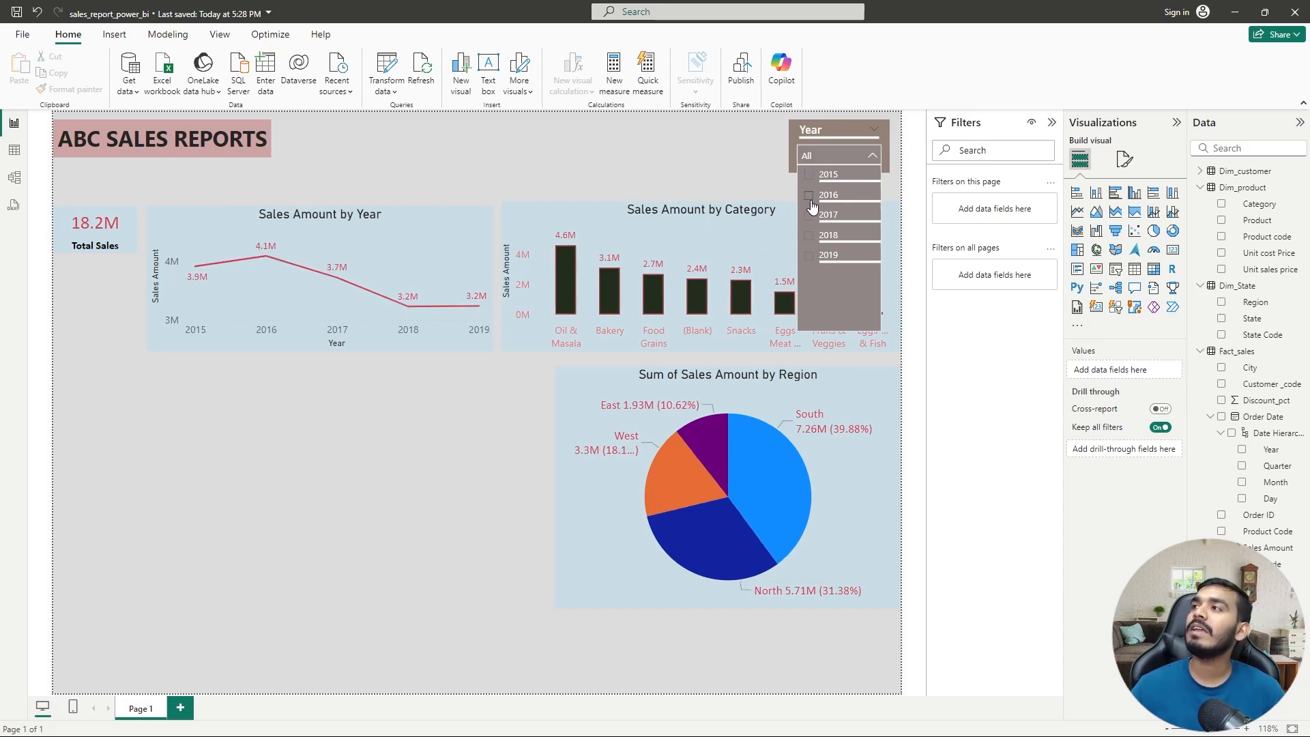
left_click(809, 196)
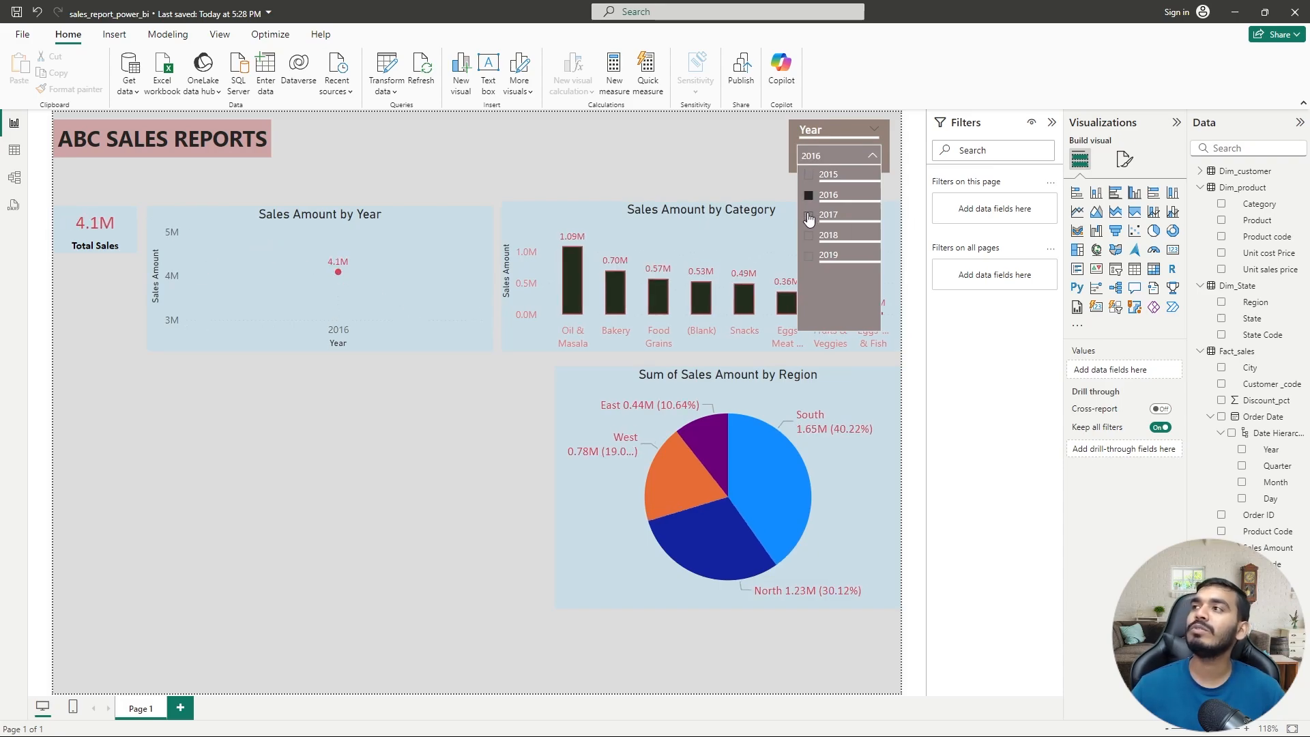
left_click(810, 215)
left_click(810, 216)
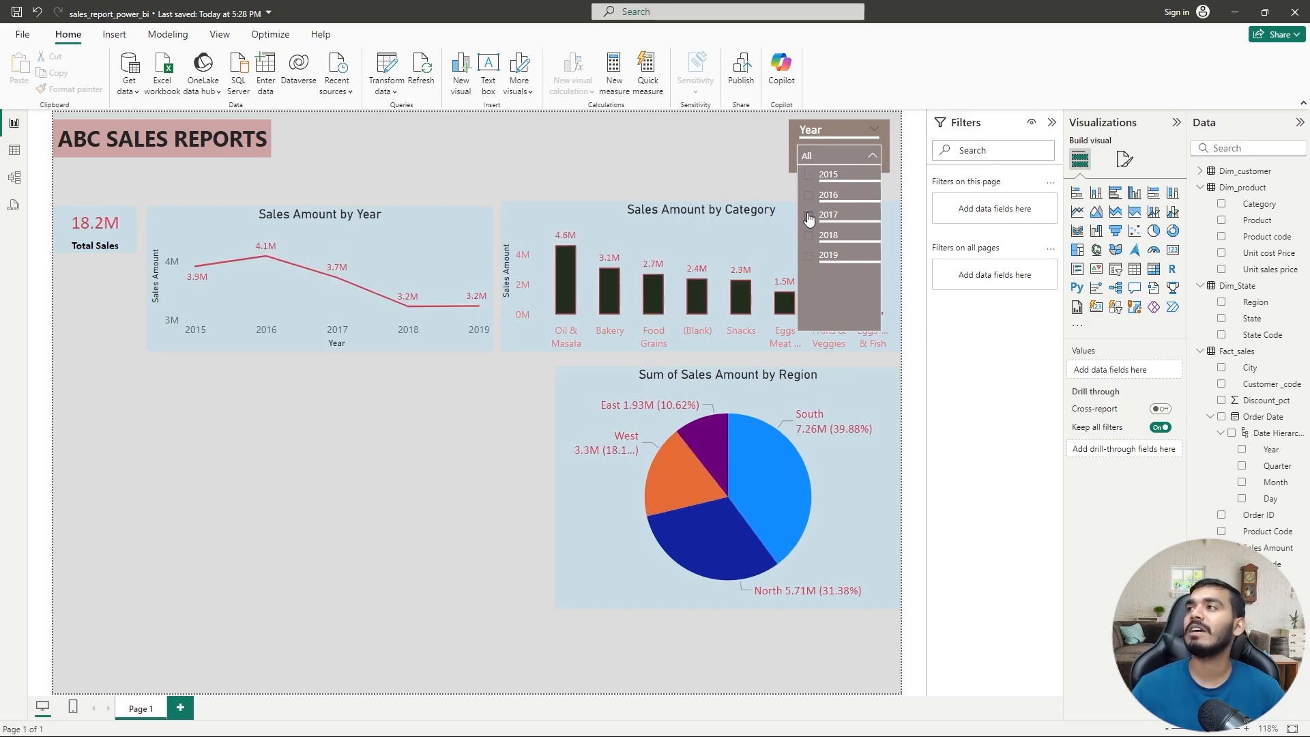
left_click(809, 256)
left_click(810, 256)
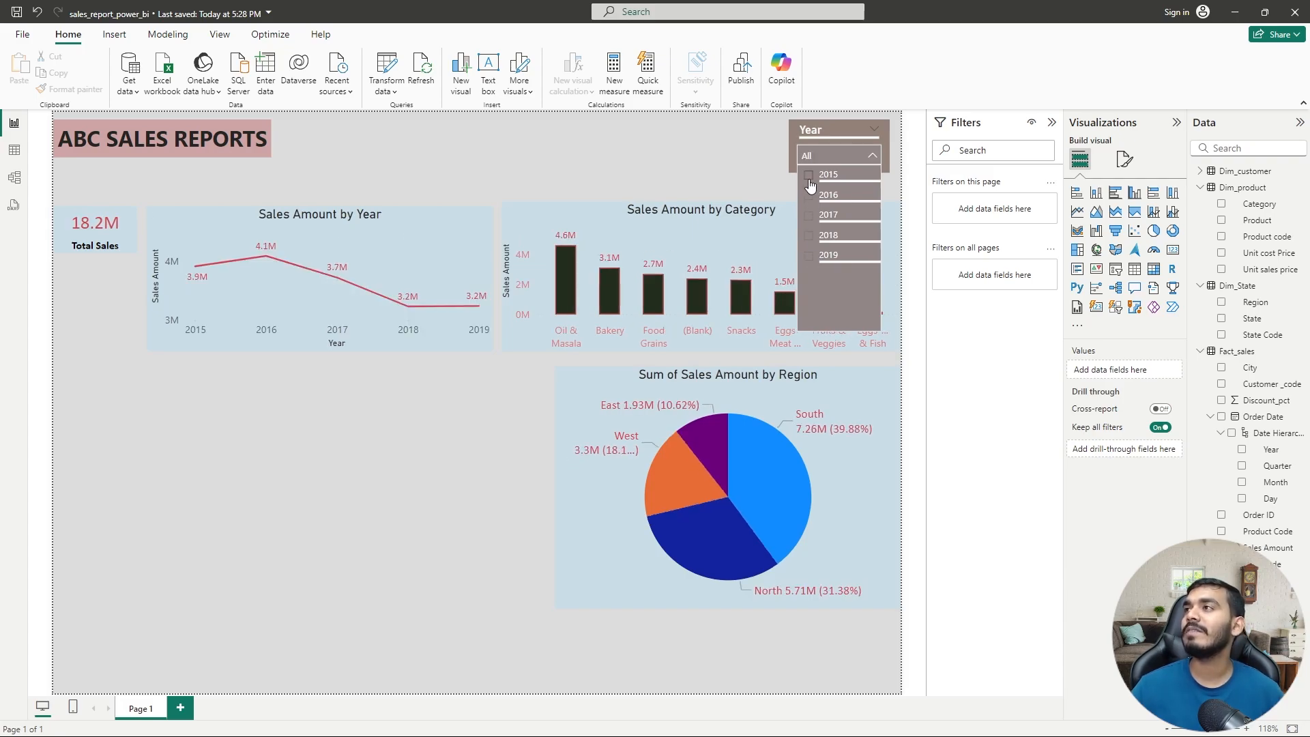
- Filter the report by 2015 and 2016 together in the Year slicer, and clear both years
left_click(809, 176)
left_click(809, 196, "ctrl")
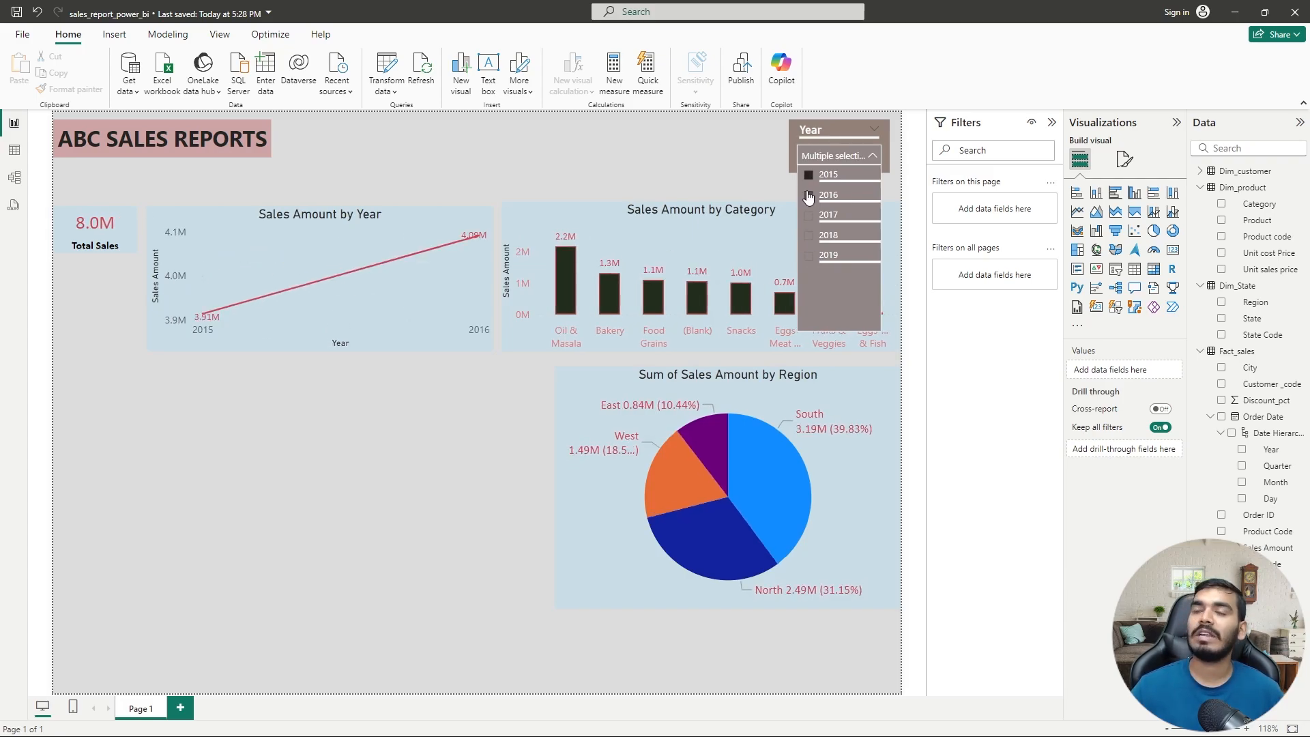
left_click(809, 196, "ctrl")
left_click(809, 176)
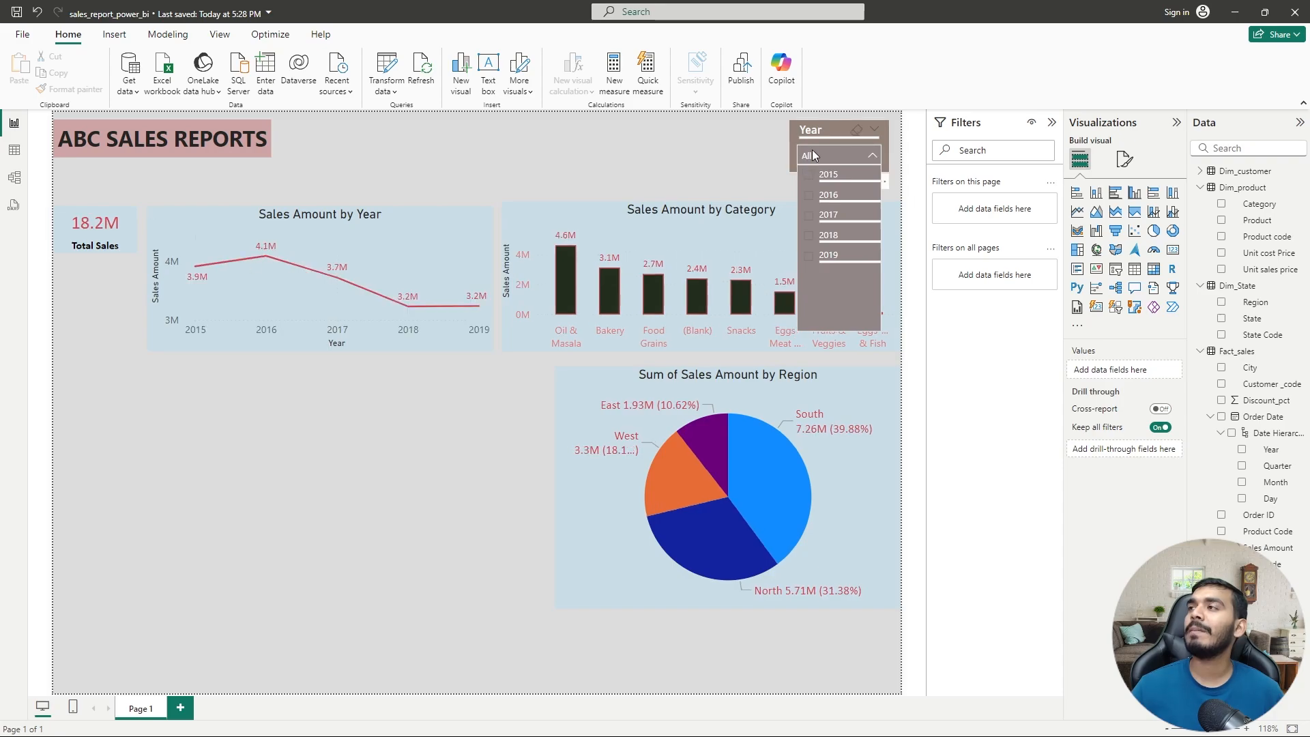
left_click(749, 142)
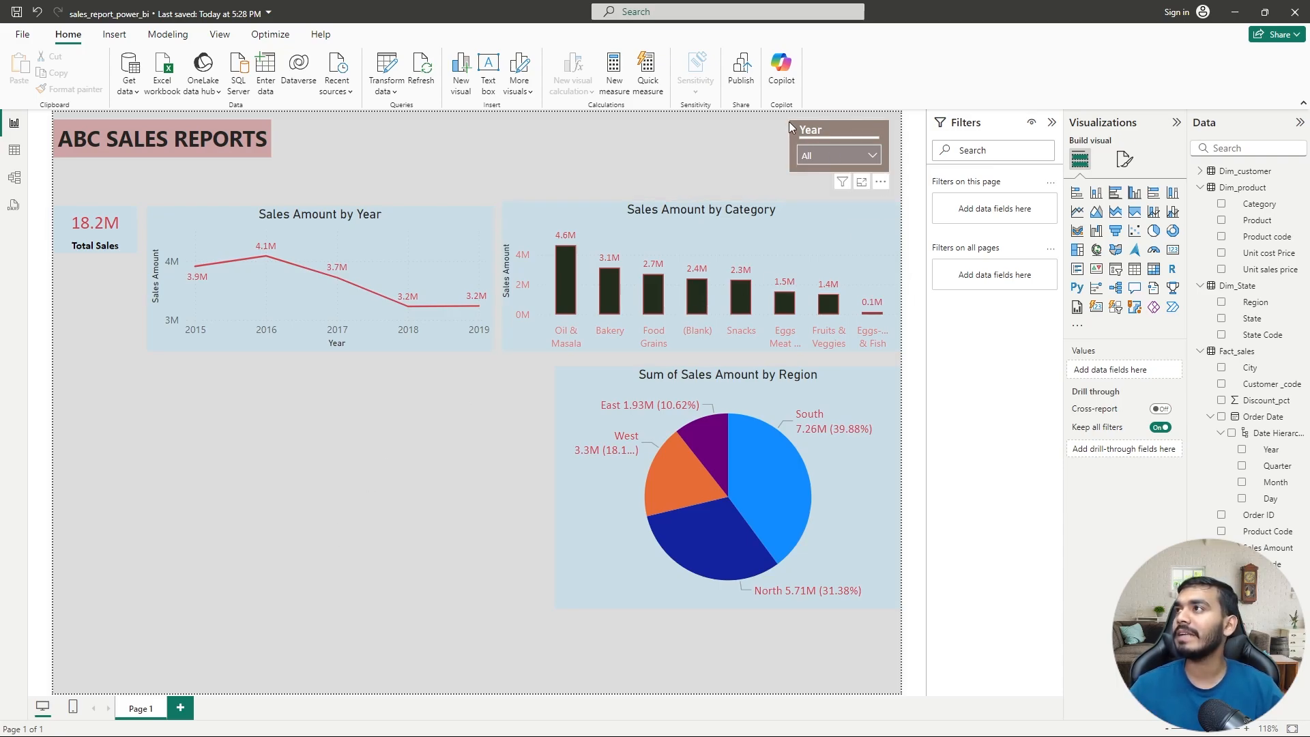
- Duplicate the Year slicer, place the copy just to the left of the original, and replace its field with Order Date's Month
left_click(808, 131)
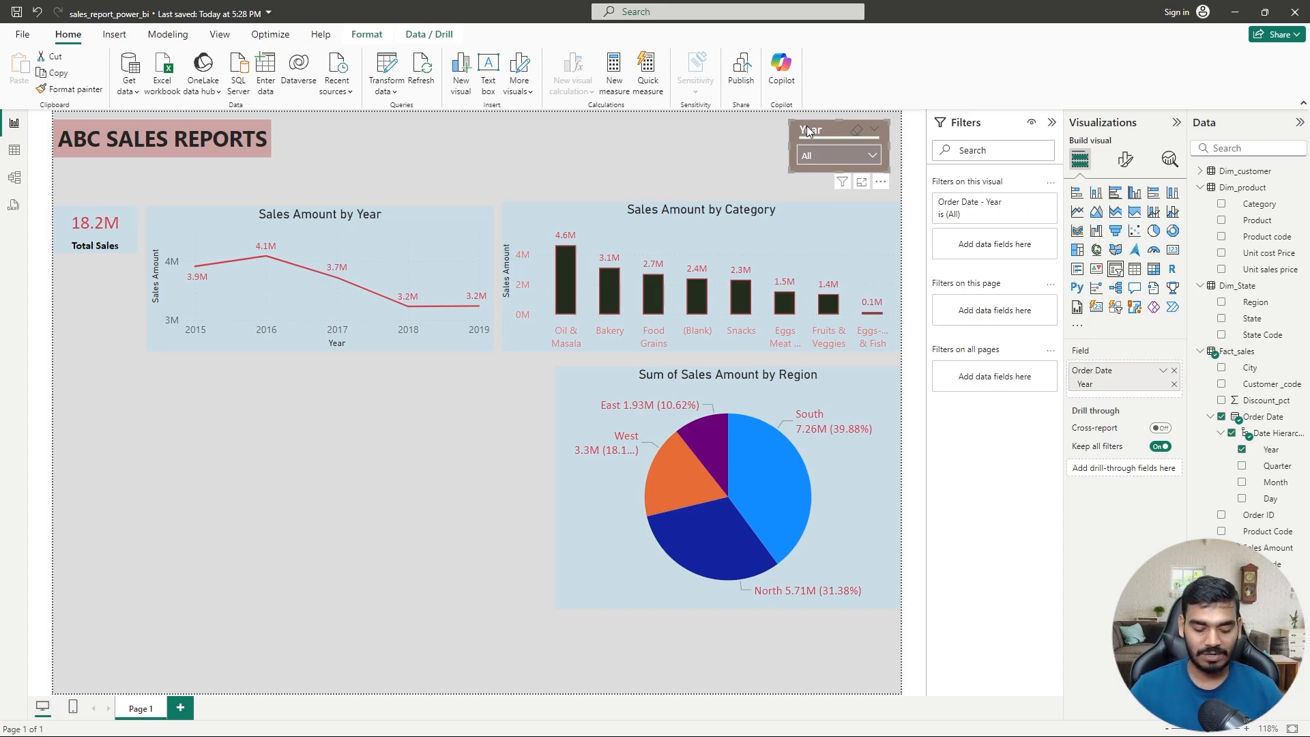
key("ctrl+c")
key("ctrl+v")
left_click_drag(811, 127, 698, 132)
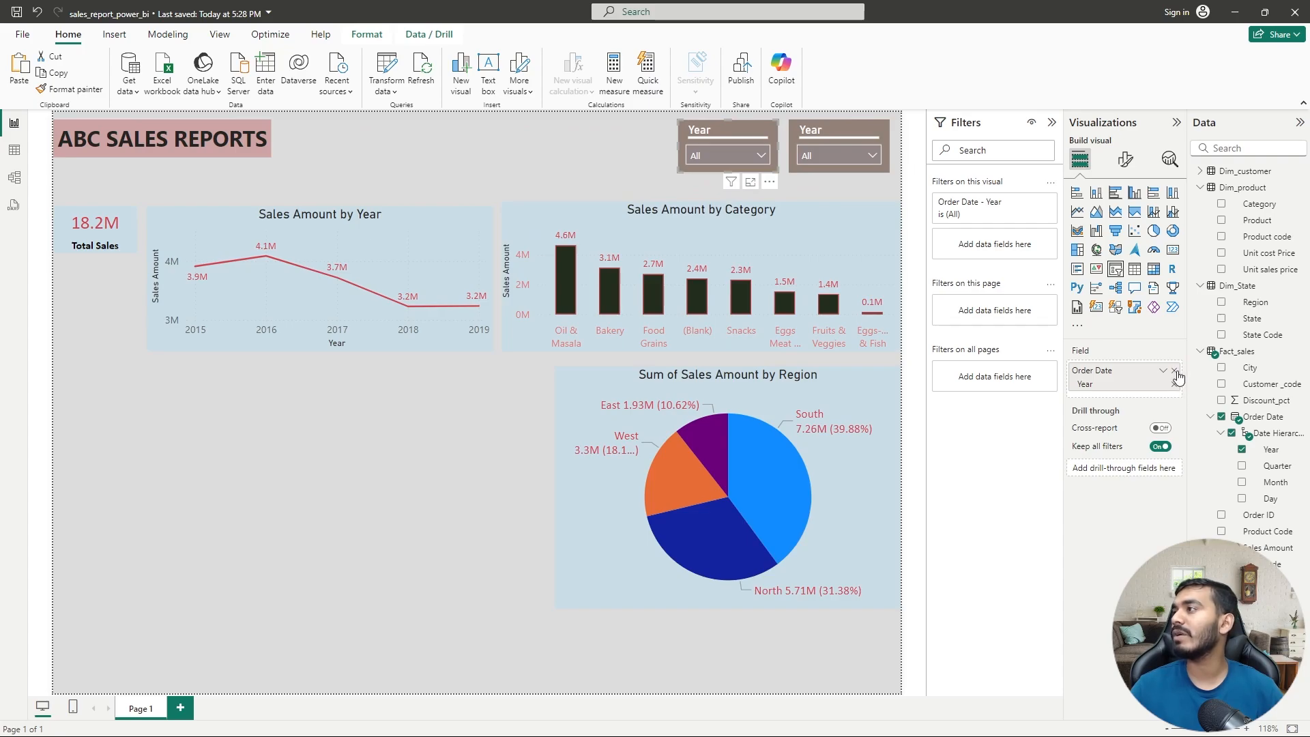
left_click(1174, 371)
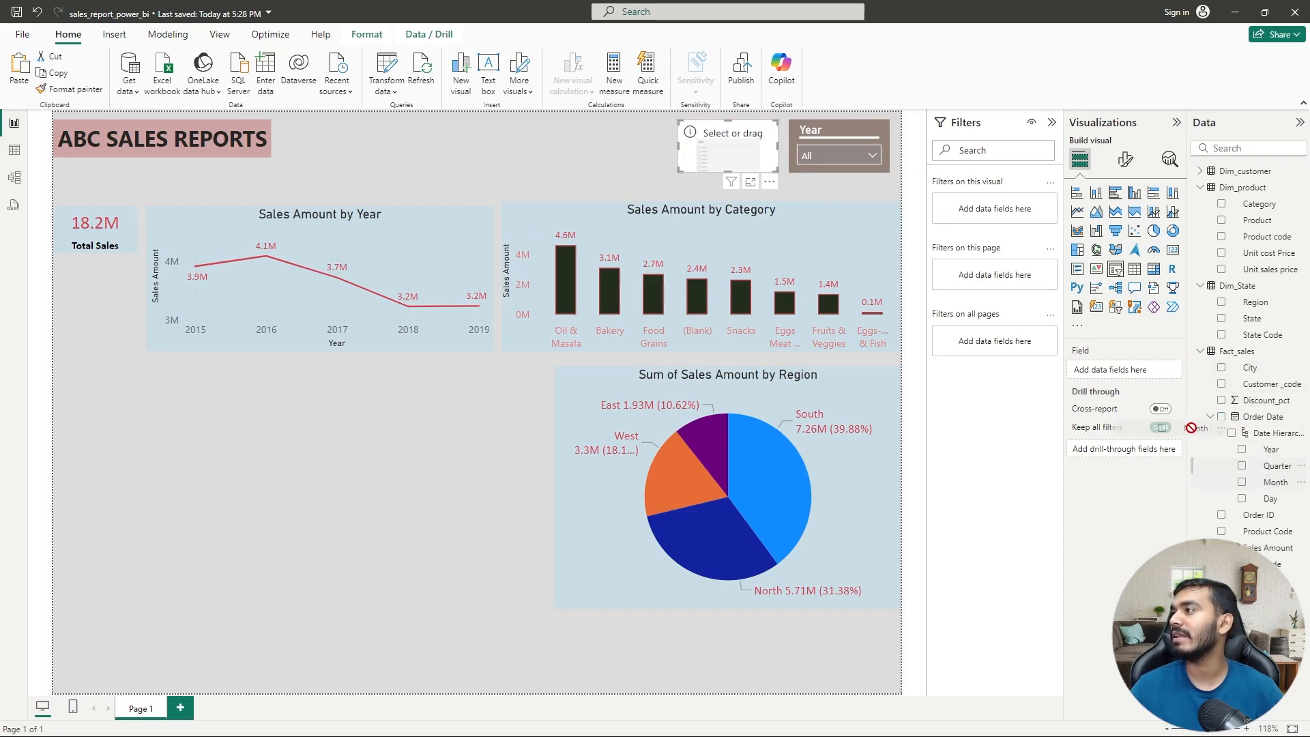
left_click_drag(1070, 340, 1092, 369)
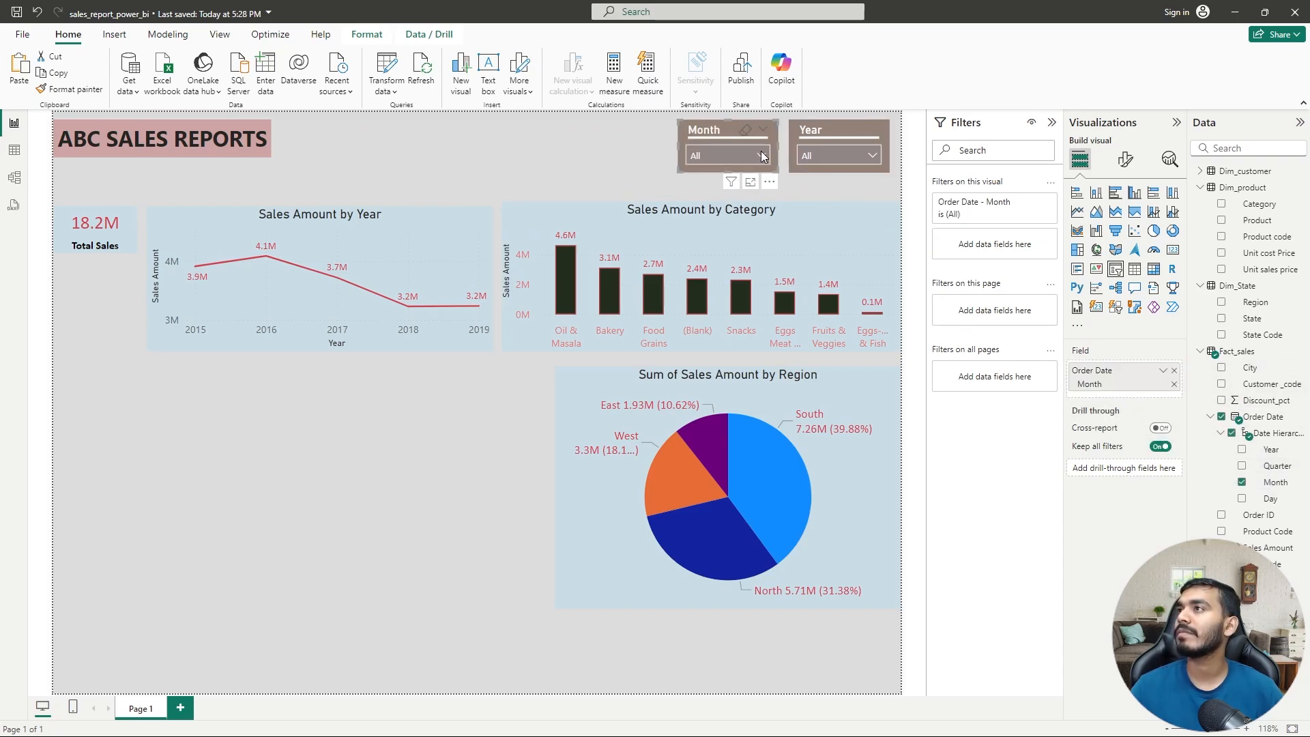
- Test the Month slicer by filtering the report to December, compare the visuals with and without the filter, and clear the selection
left_click(762, 156)
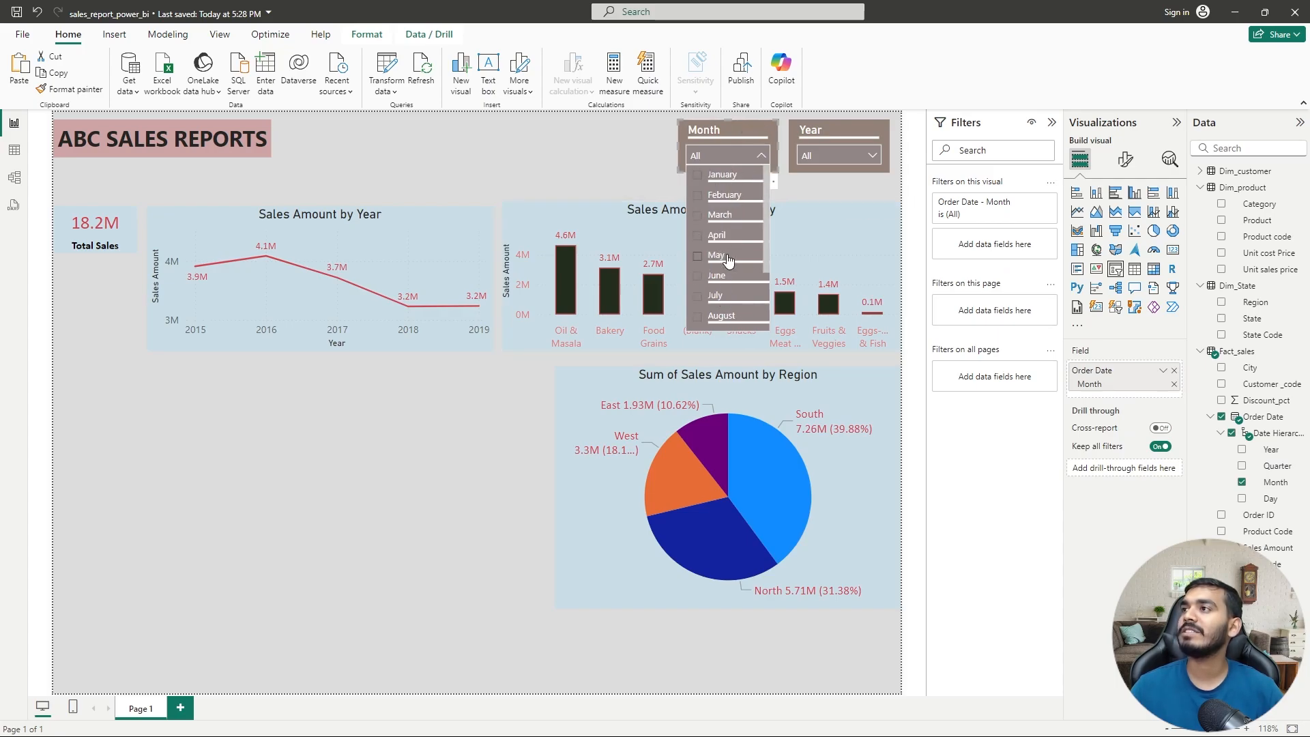
scroll(727, 263, "down", 2)
left_click(698, 316)
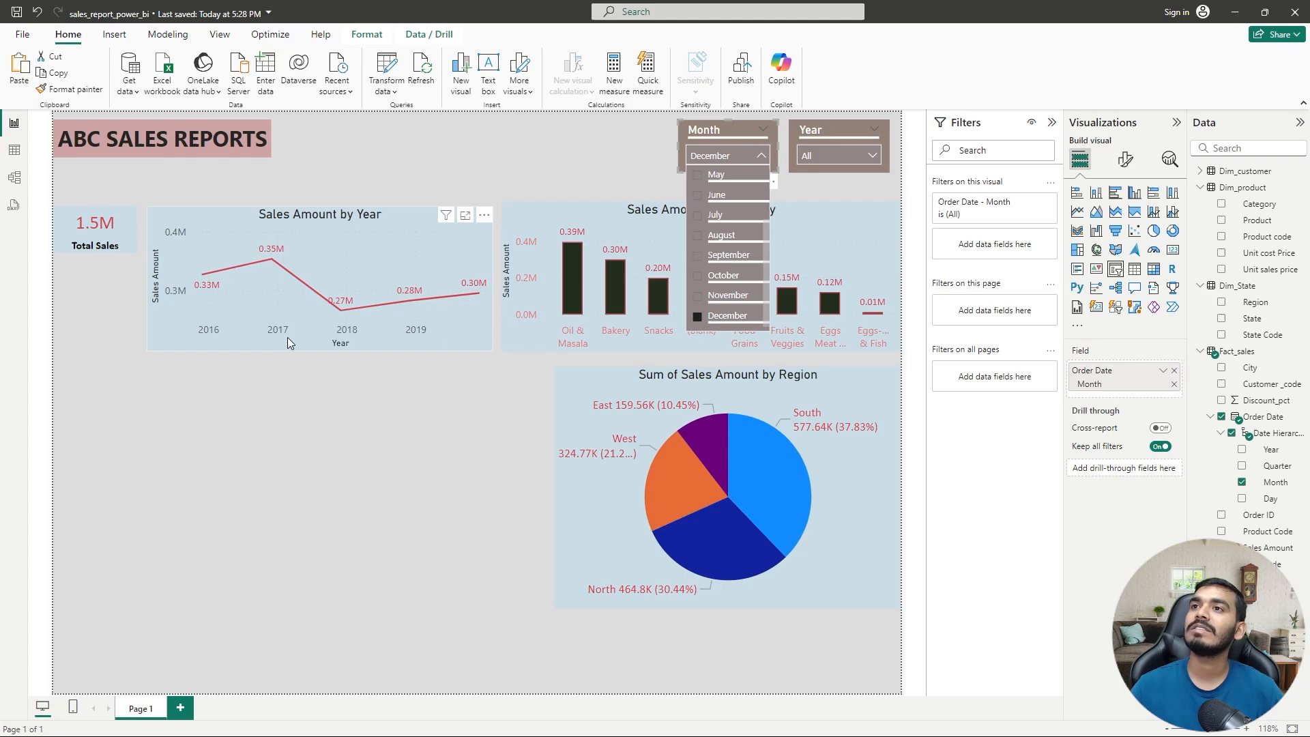
left_click(697, 316)
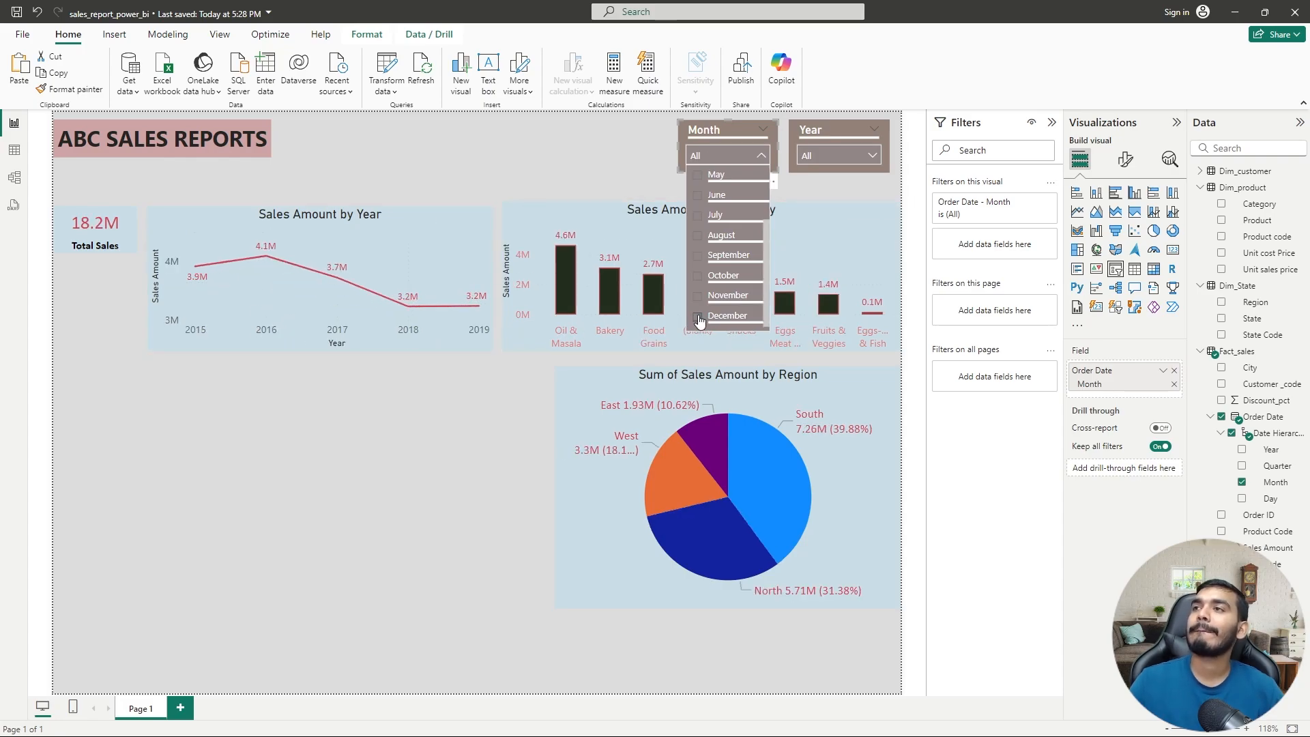
left_click(698, 316)
left_click(697, 317)
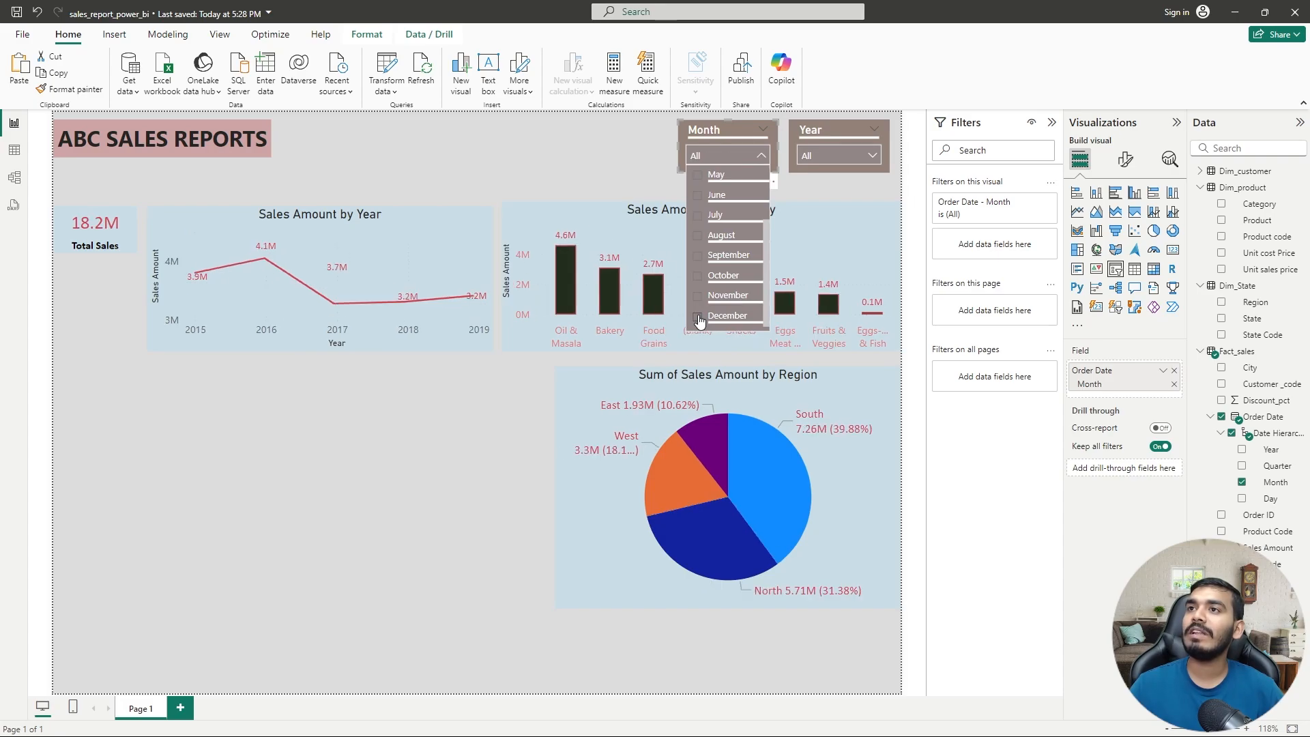
left_click(697, 317)
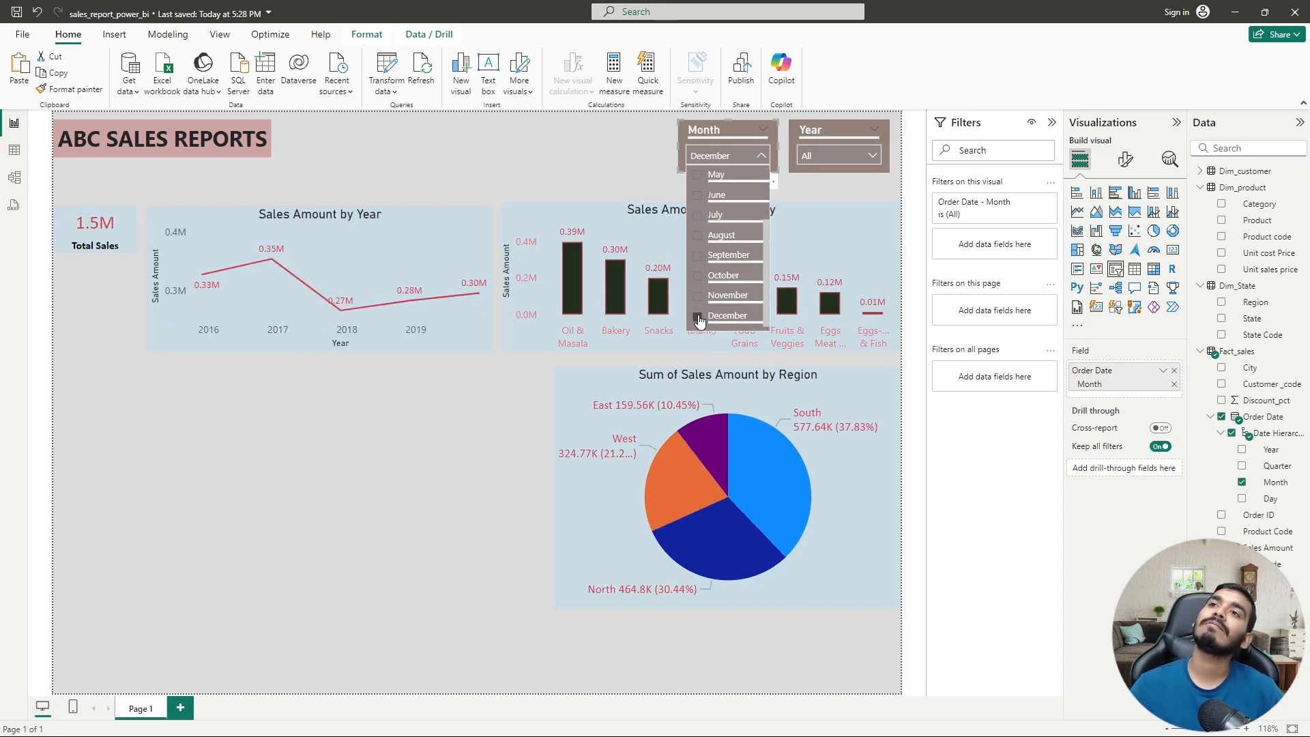
left_click(697, 316)
left_click(697, 316)
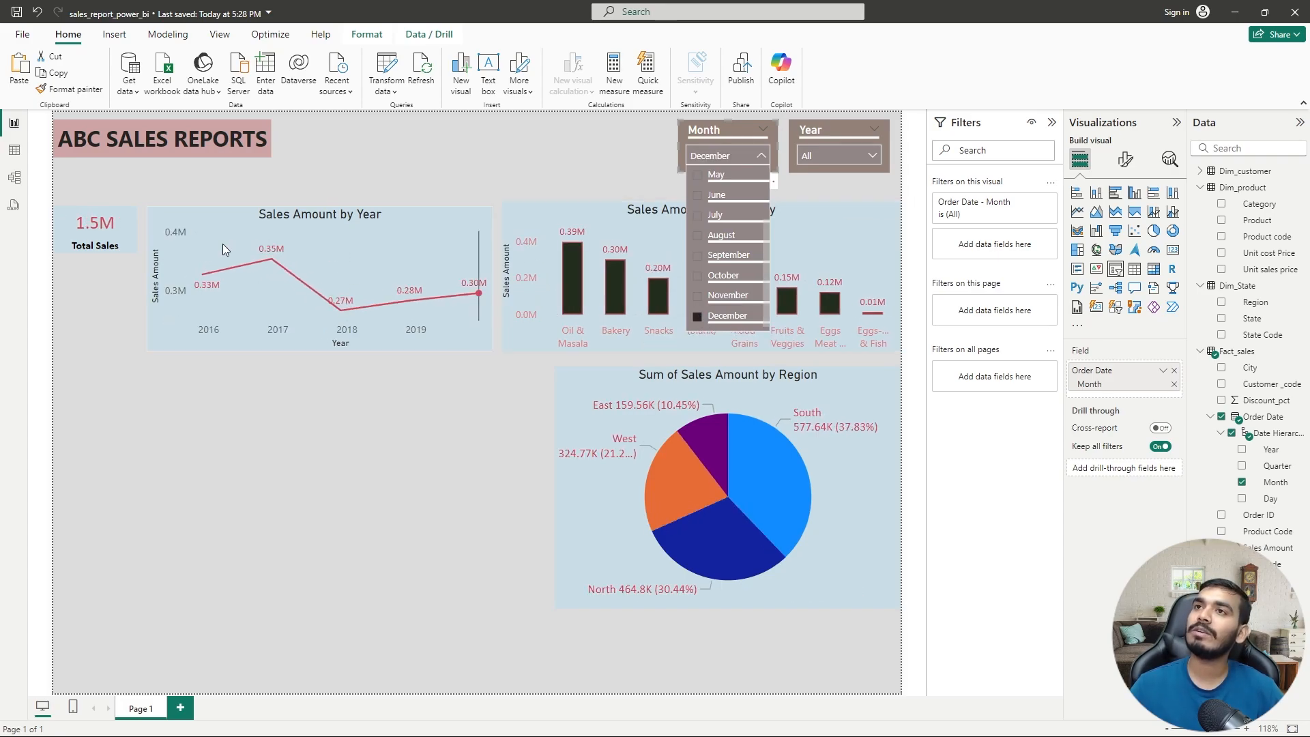
left_click(697, 317)
left_click(585, 161)
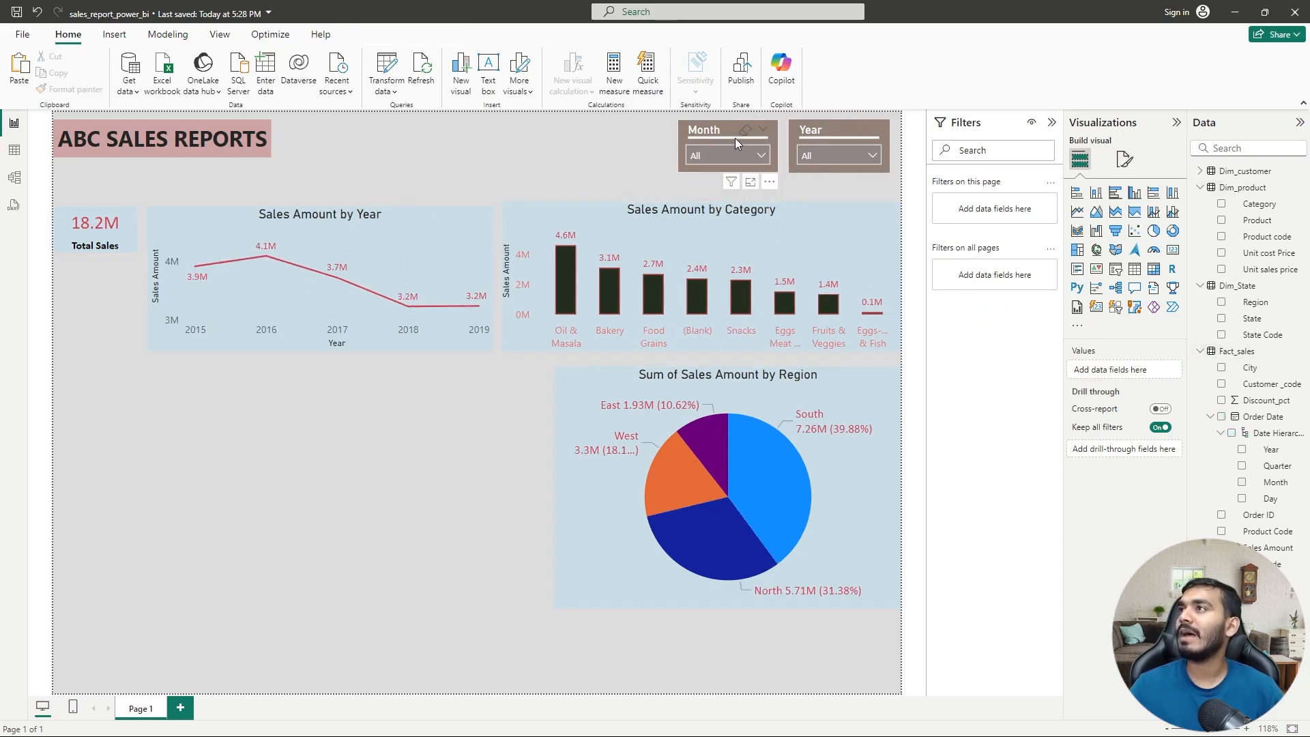
left_click(702, 133)
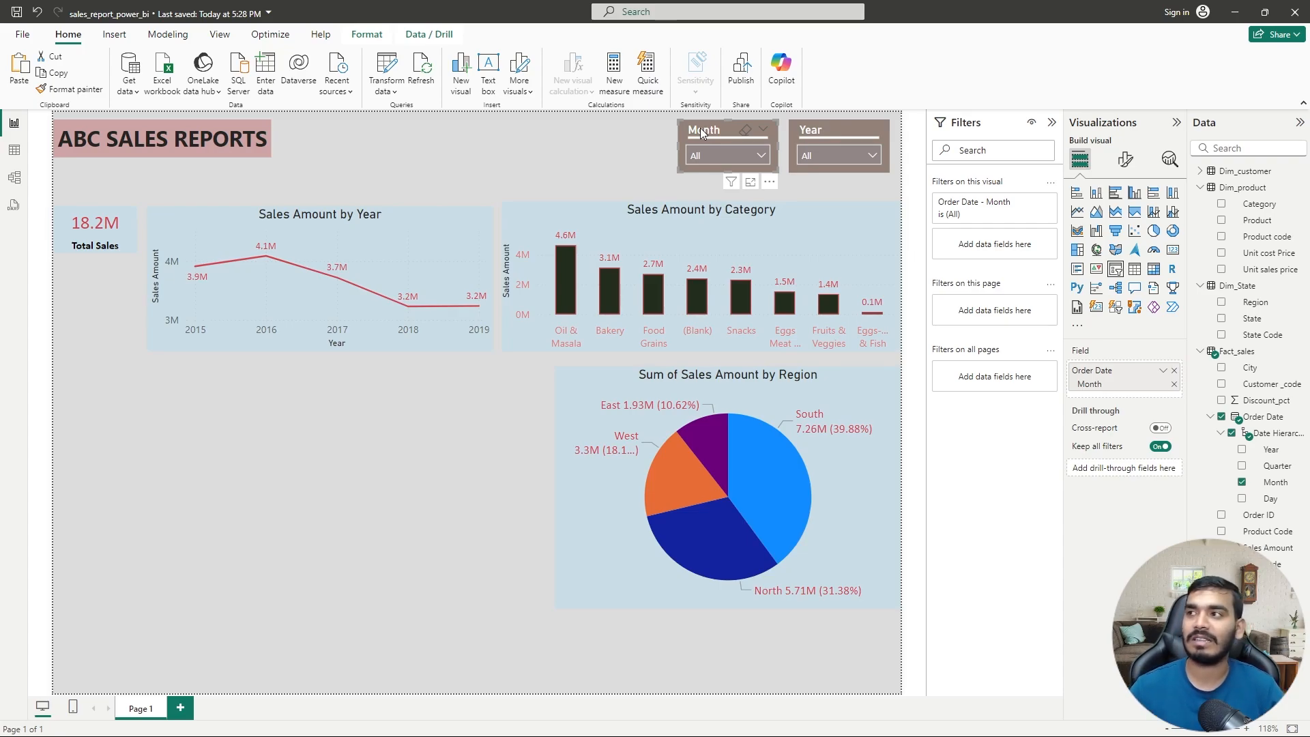
- Add a table visual with Order Date's Year and the distinct count of Order ID as its columns
left_click(435, 435)
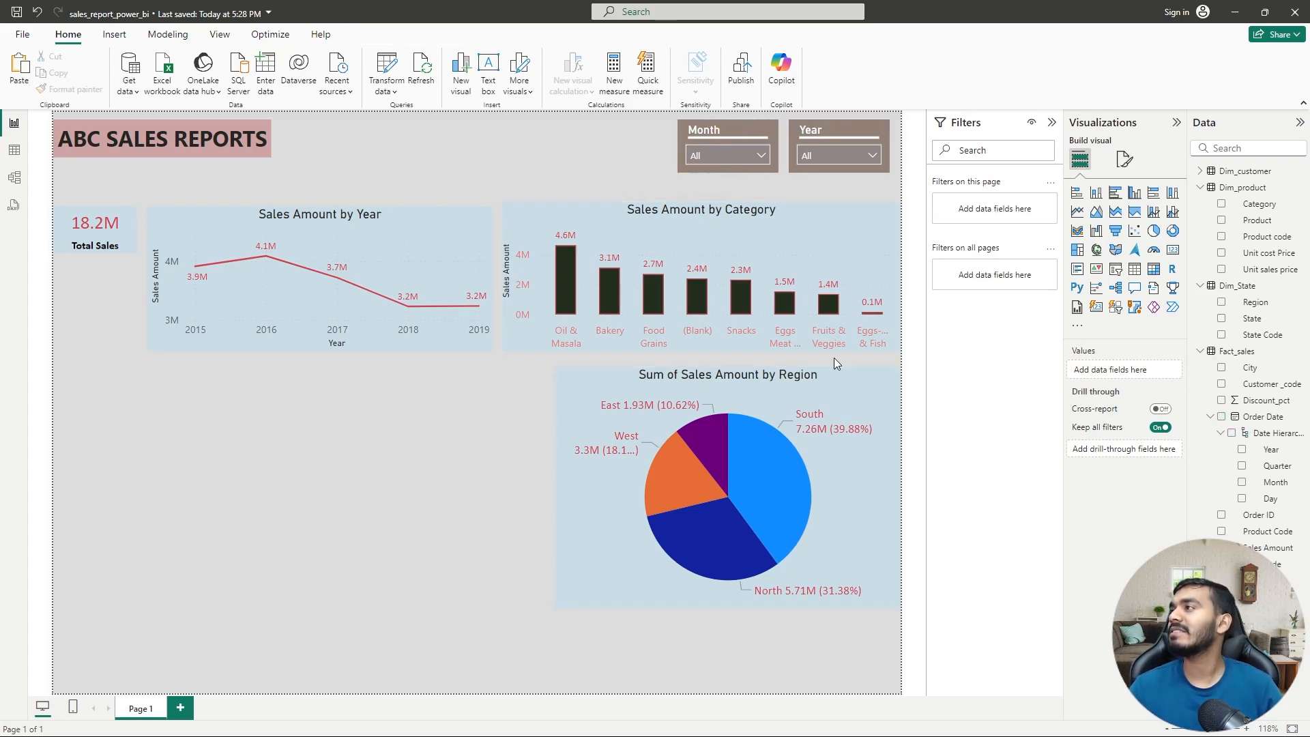
left_click(1135, 271)
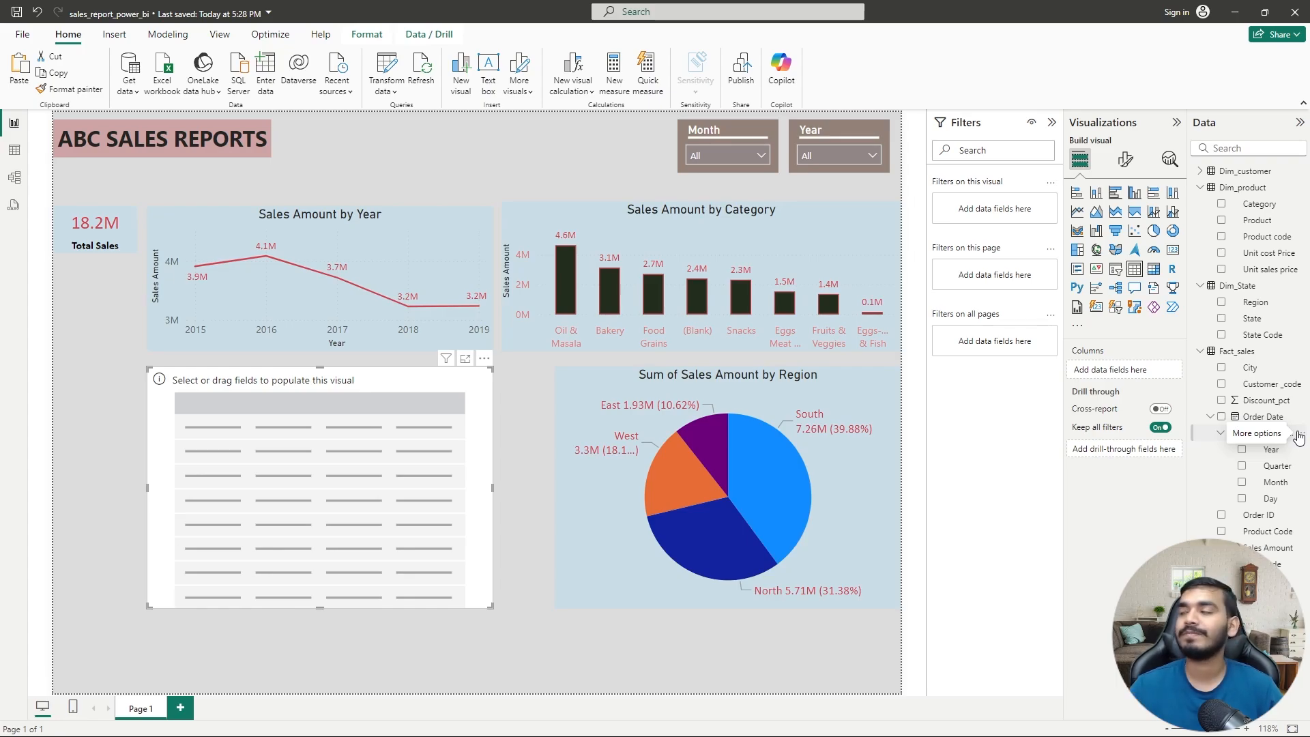
left_click_drag(1278, 460, 1143, 376)
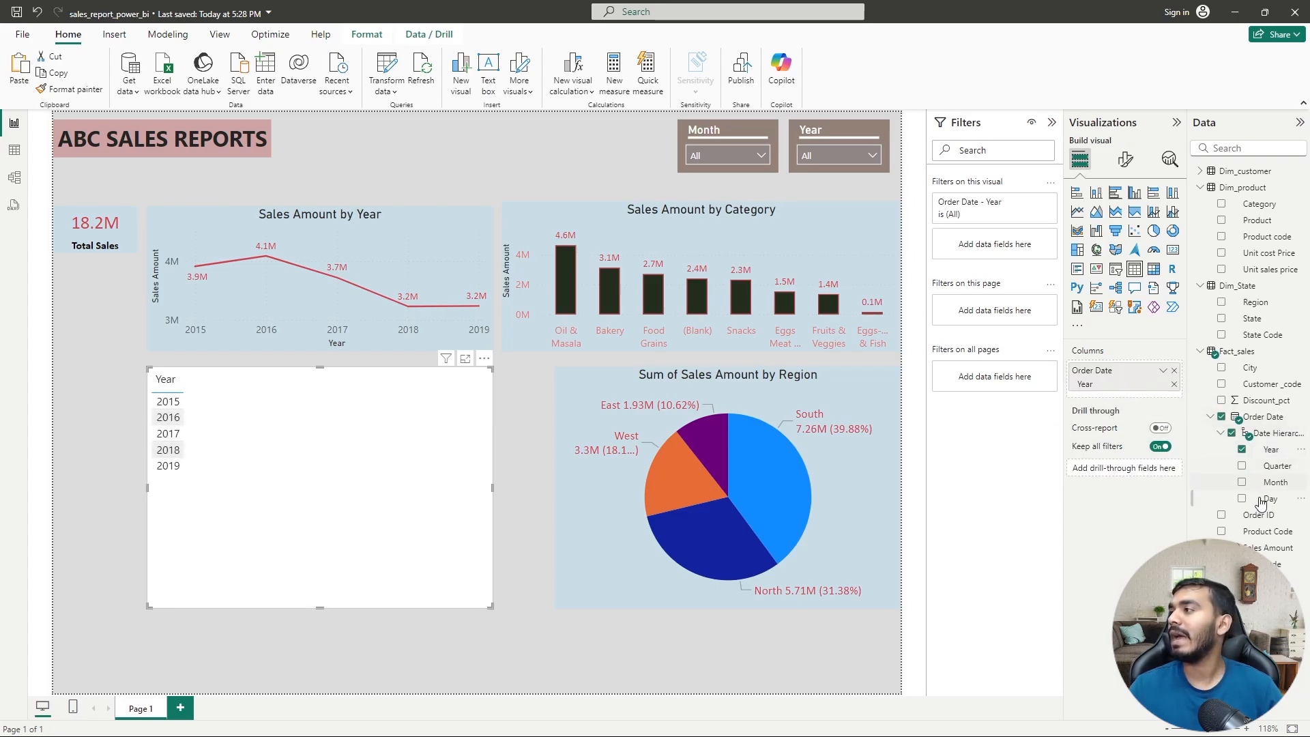
left_click_drag(1273, 522, 1160, 403)
left_click(1163, 402)
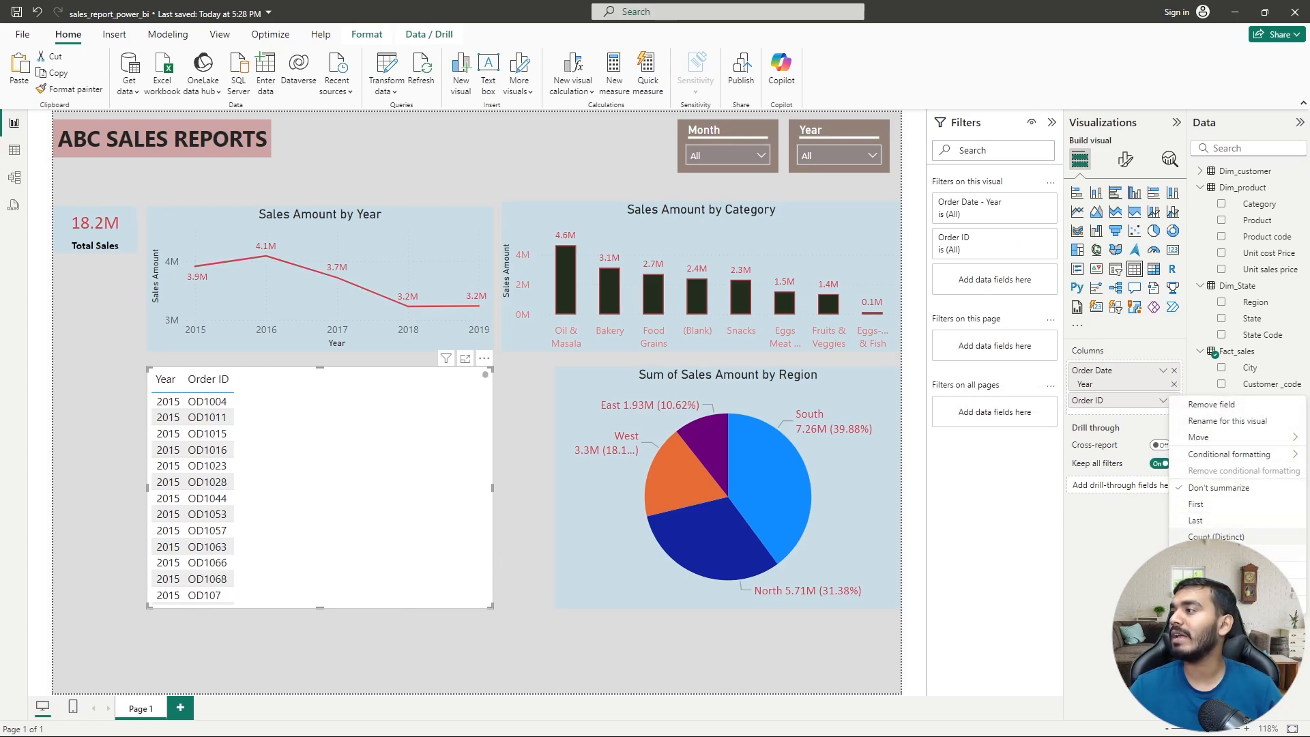
left_click(1222, 537)
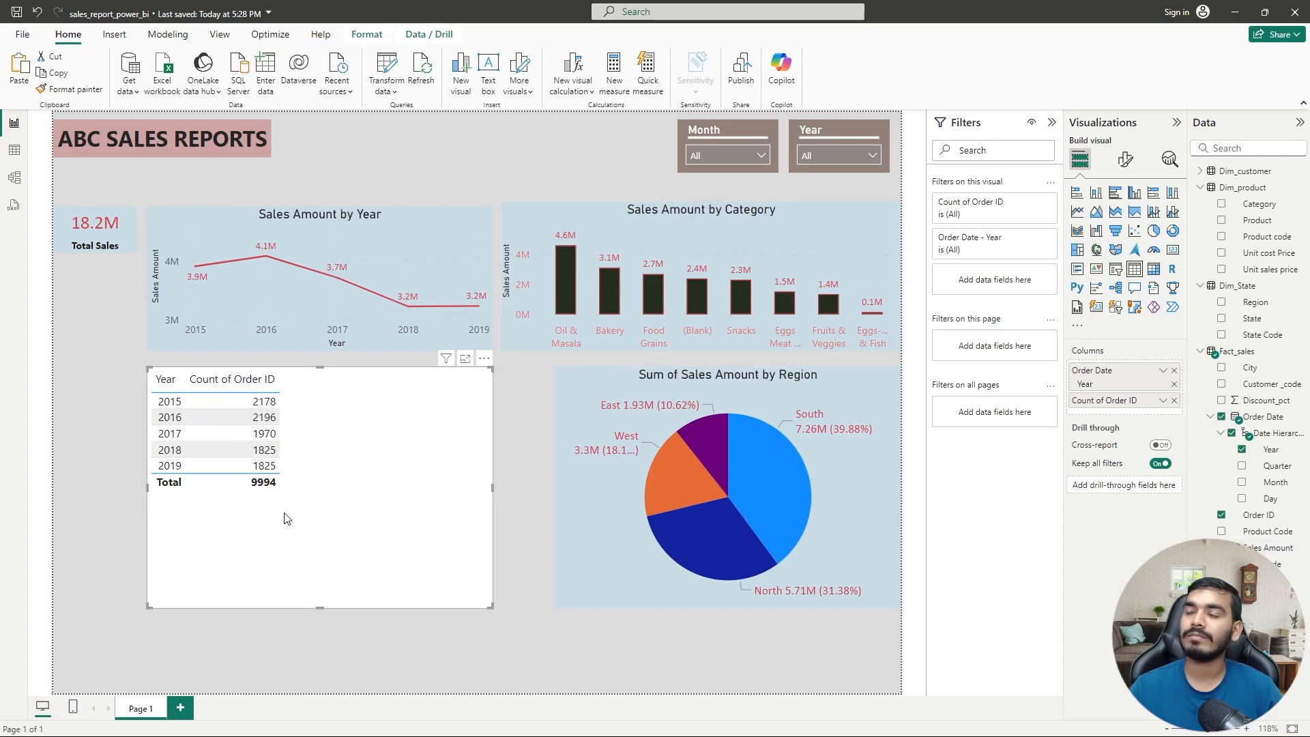
- Shrink the table visual to fit its contents and rename its count column as Count of Order
left_click_drag(489, 603, 298, 502)
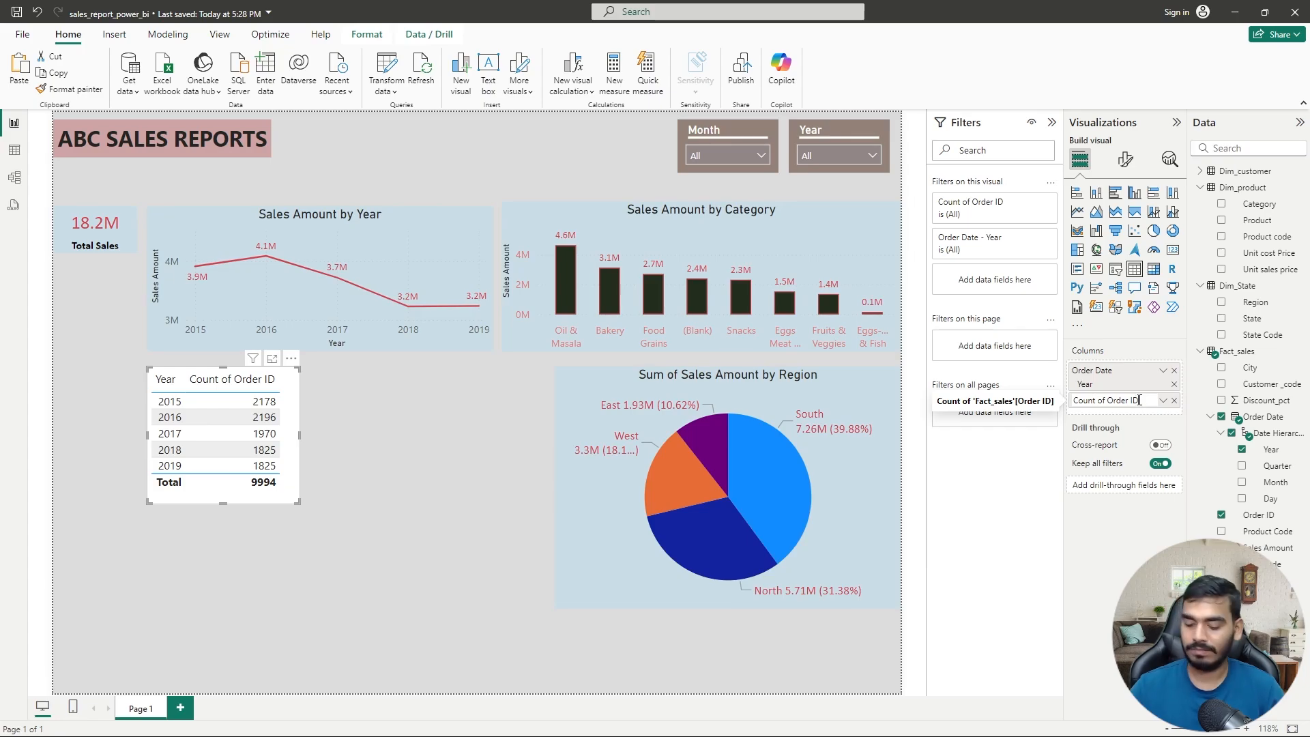
key("Return")
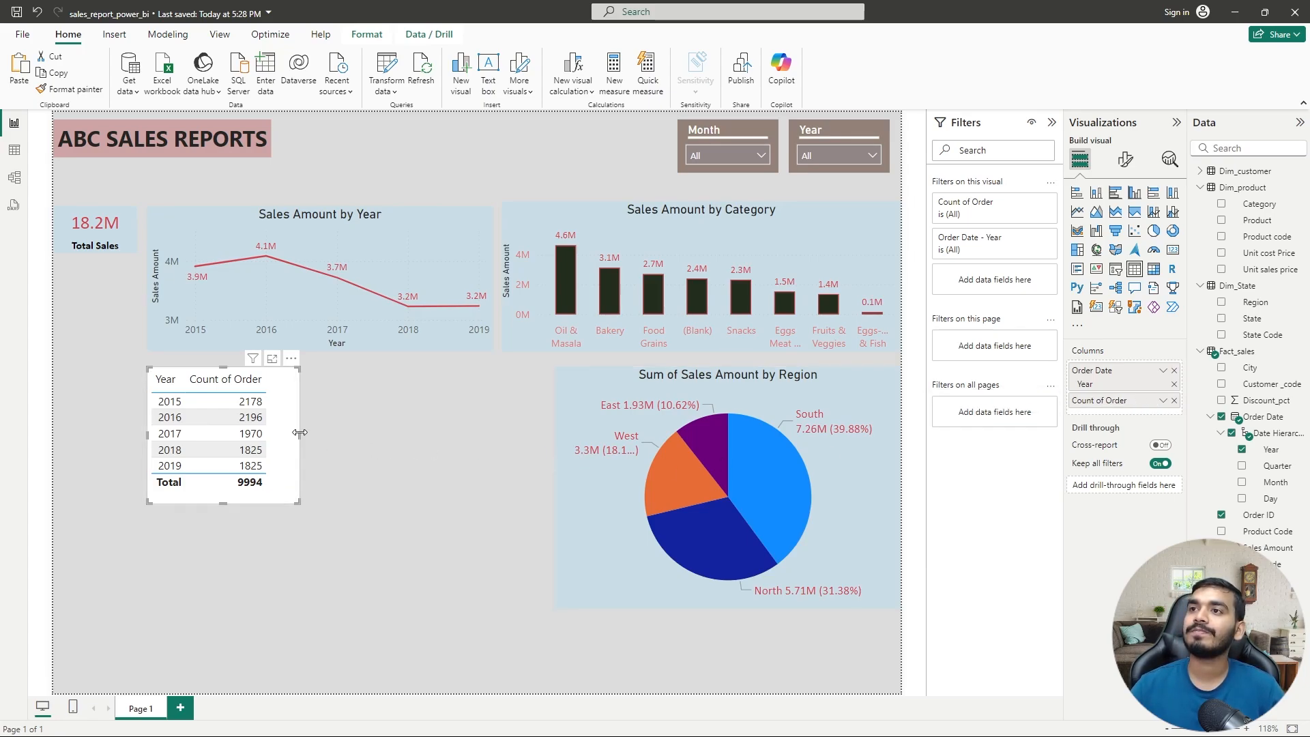
left_click_drag(300, 434, 284, 433)
- Copy the formatting of the Sales Amount by Year chart onto the order count table with Format painter
left_click(418, 224)
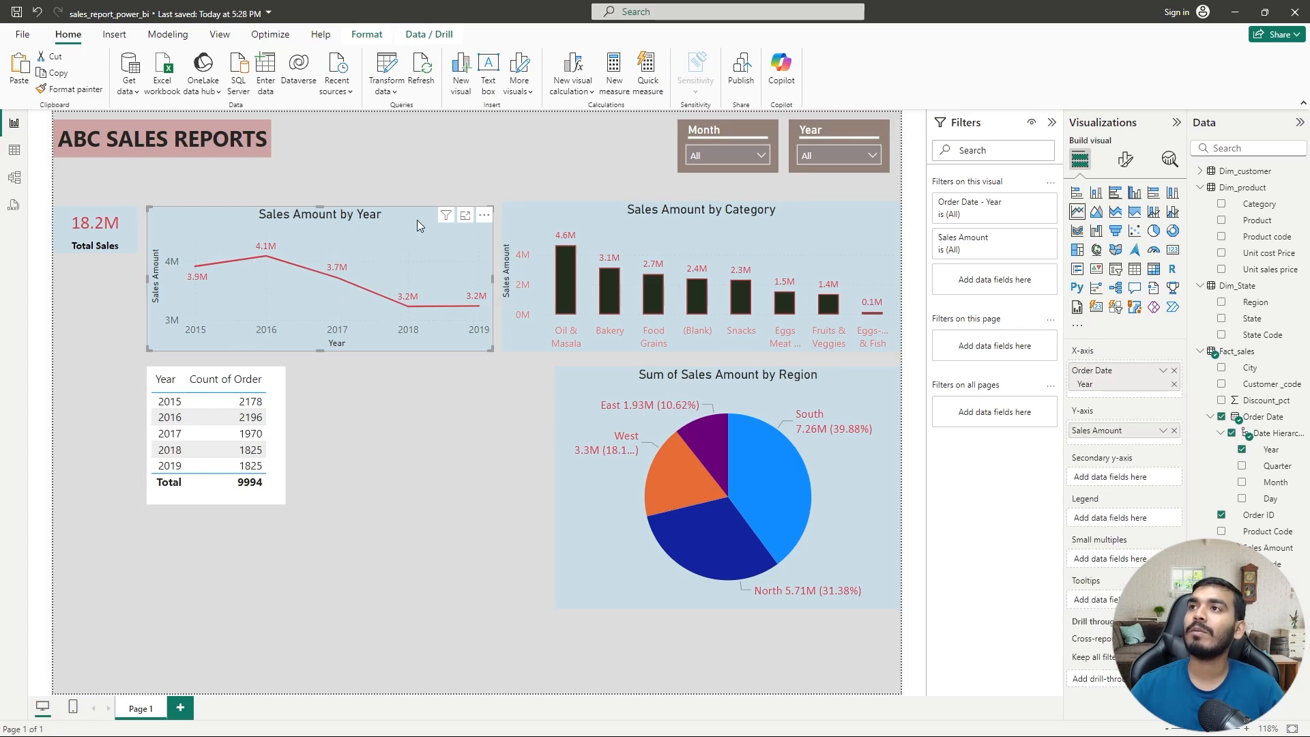
left_click(69, 92)
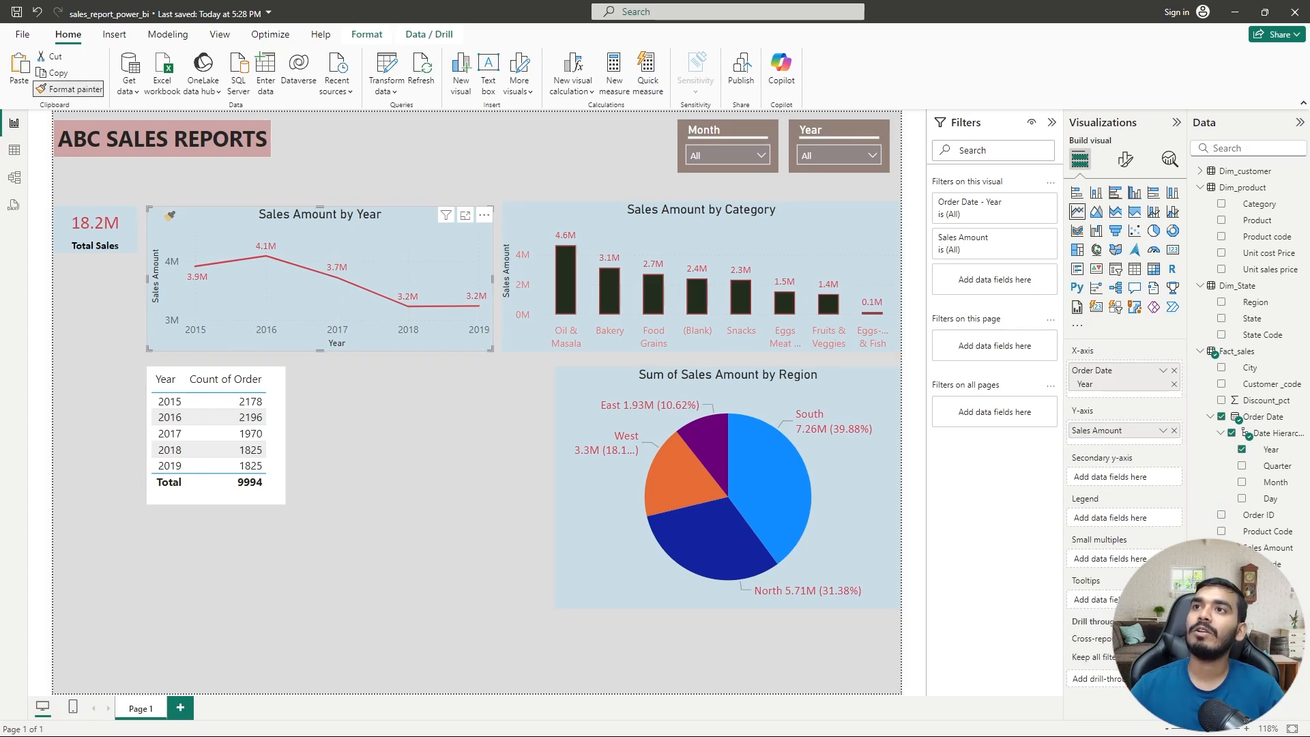
left_click(184, 372)
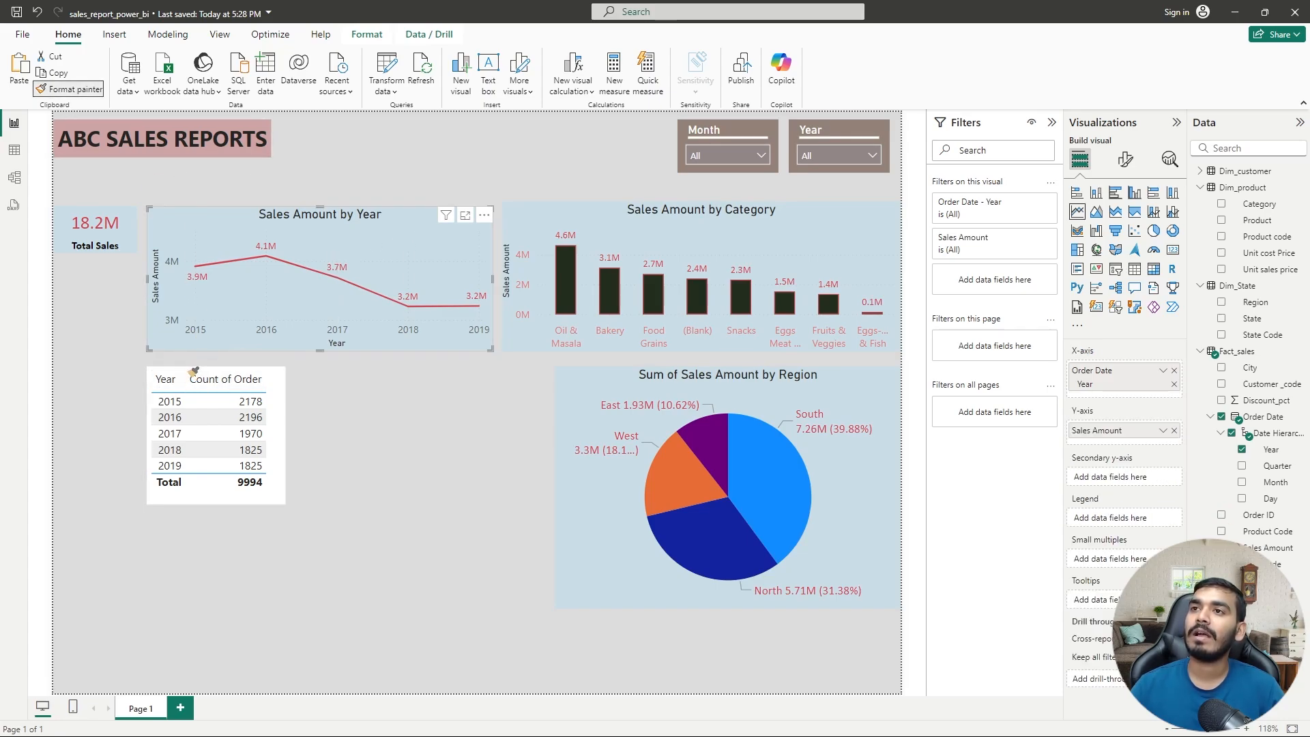
left_click(232, 292)
left_click(69, 89)
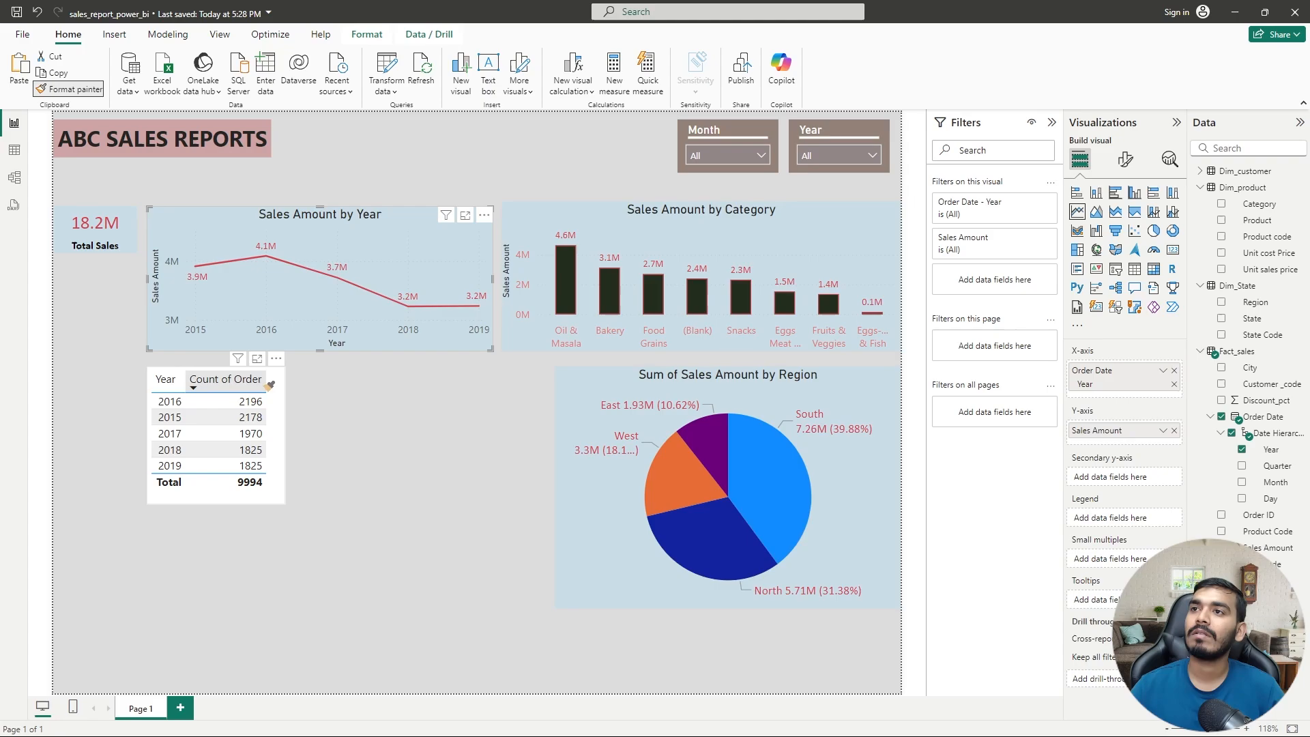
left_click(217, 393)
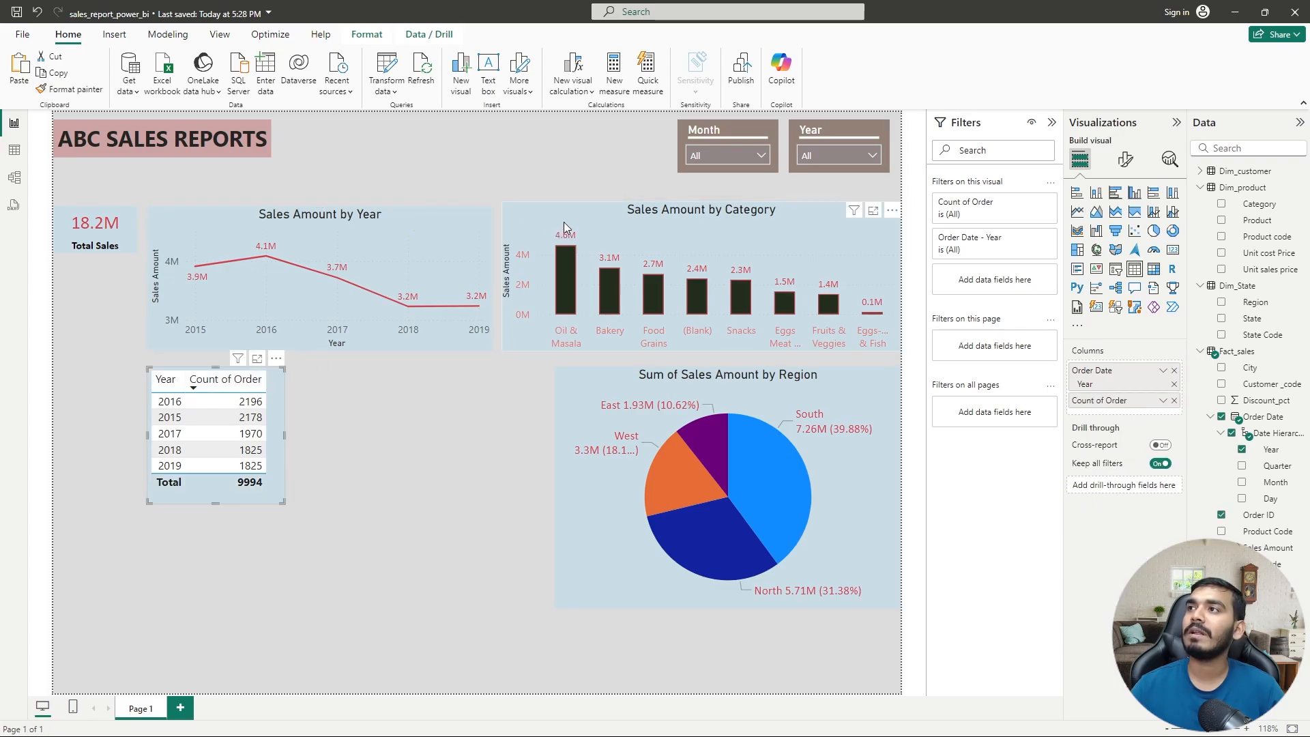
- Trim the order count table's height to end just below the Total row, keeping Count of Order as the column name
mouse_move(285, 501)
left_mouse_down()
mouse_move(370, 495)
mouse_move(277, 483)
mouse_move(281, 501)
mouse_move(284, 490)
left_mouse_up()
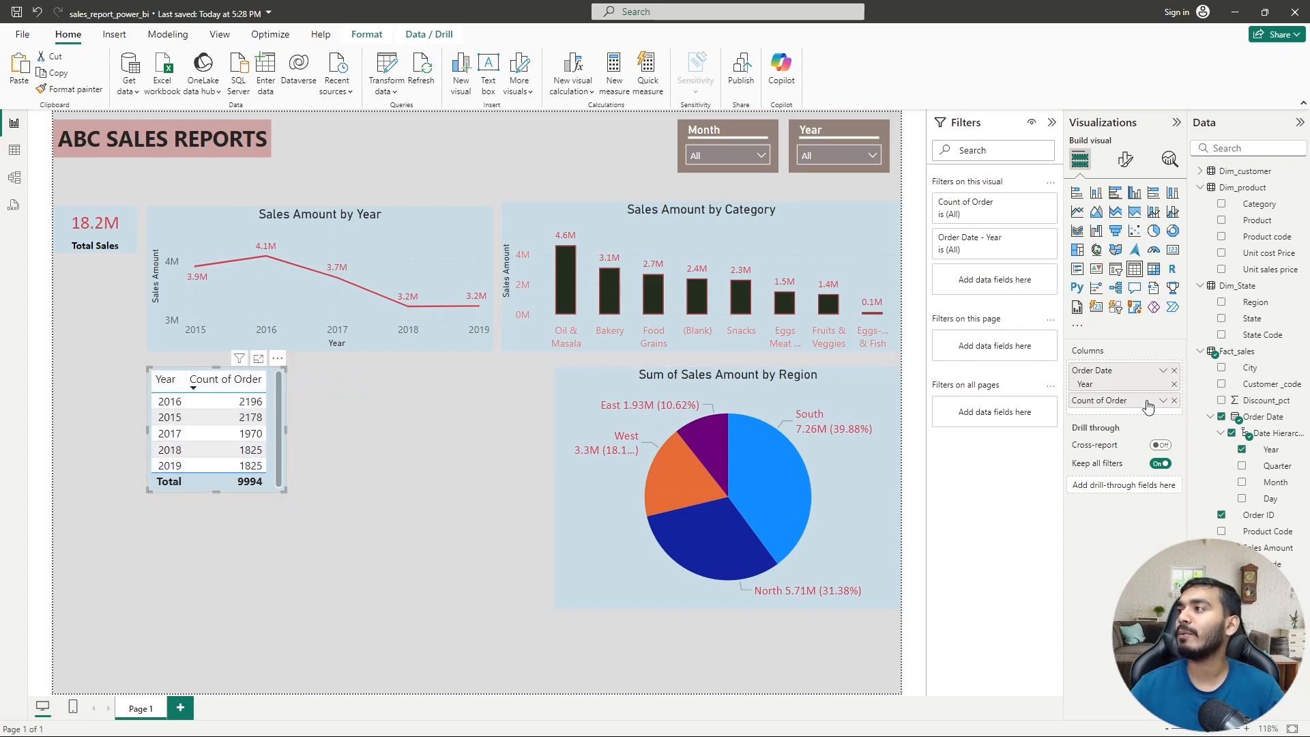
double_click(1107, 408)
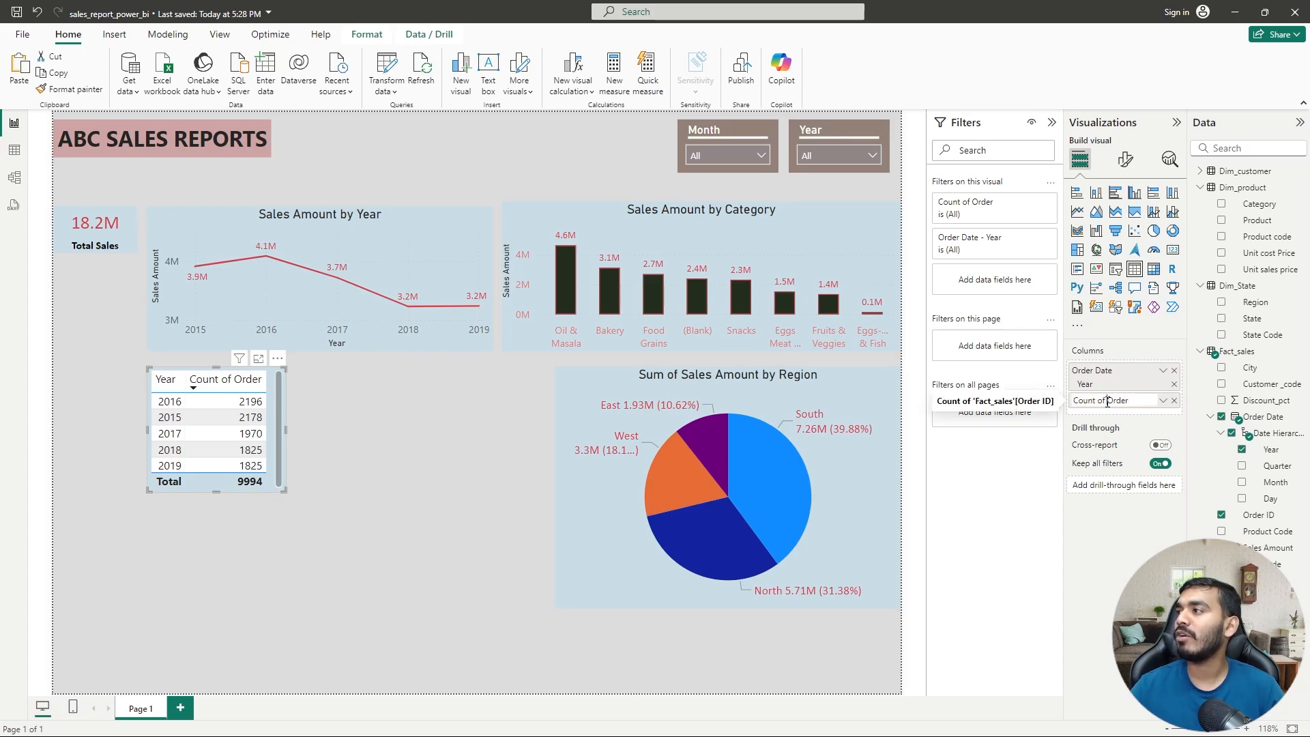
key("Return")
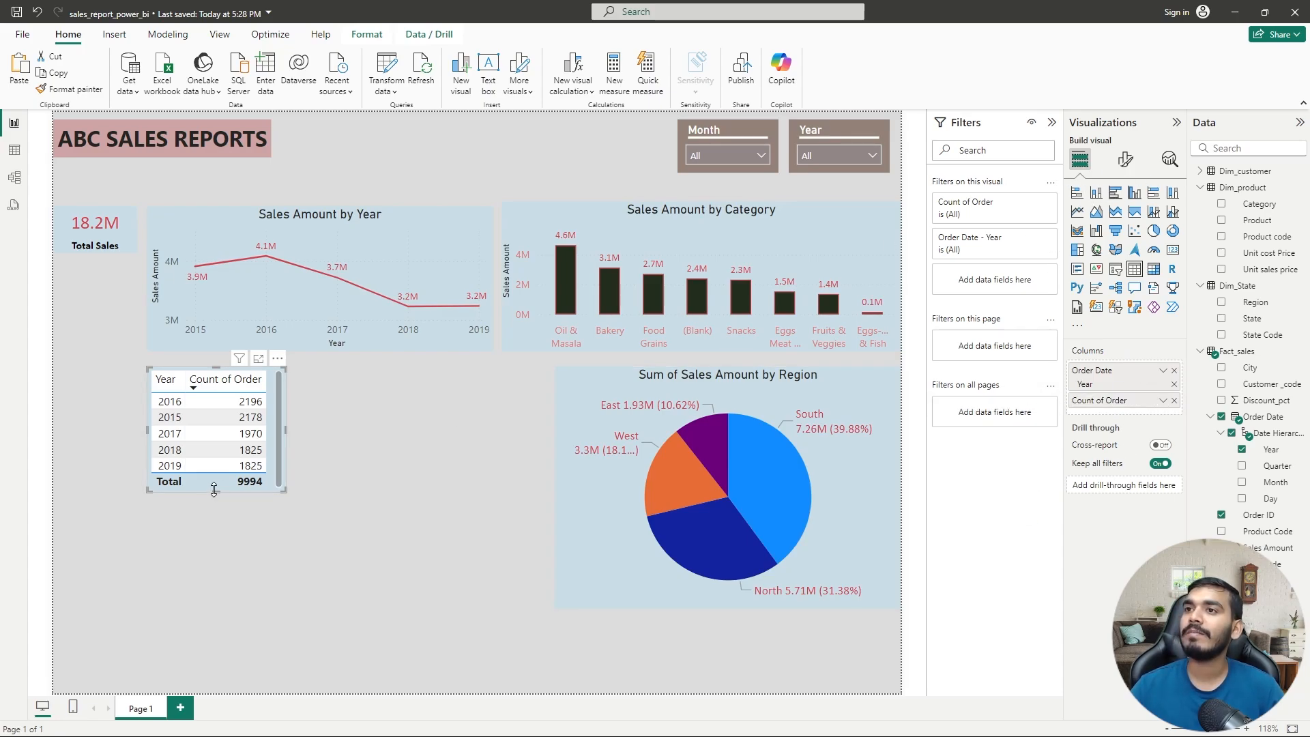
- Set the colour of the order count table's horizontal gridlines to dark grey
left_click(1127, 164)
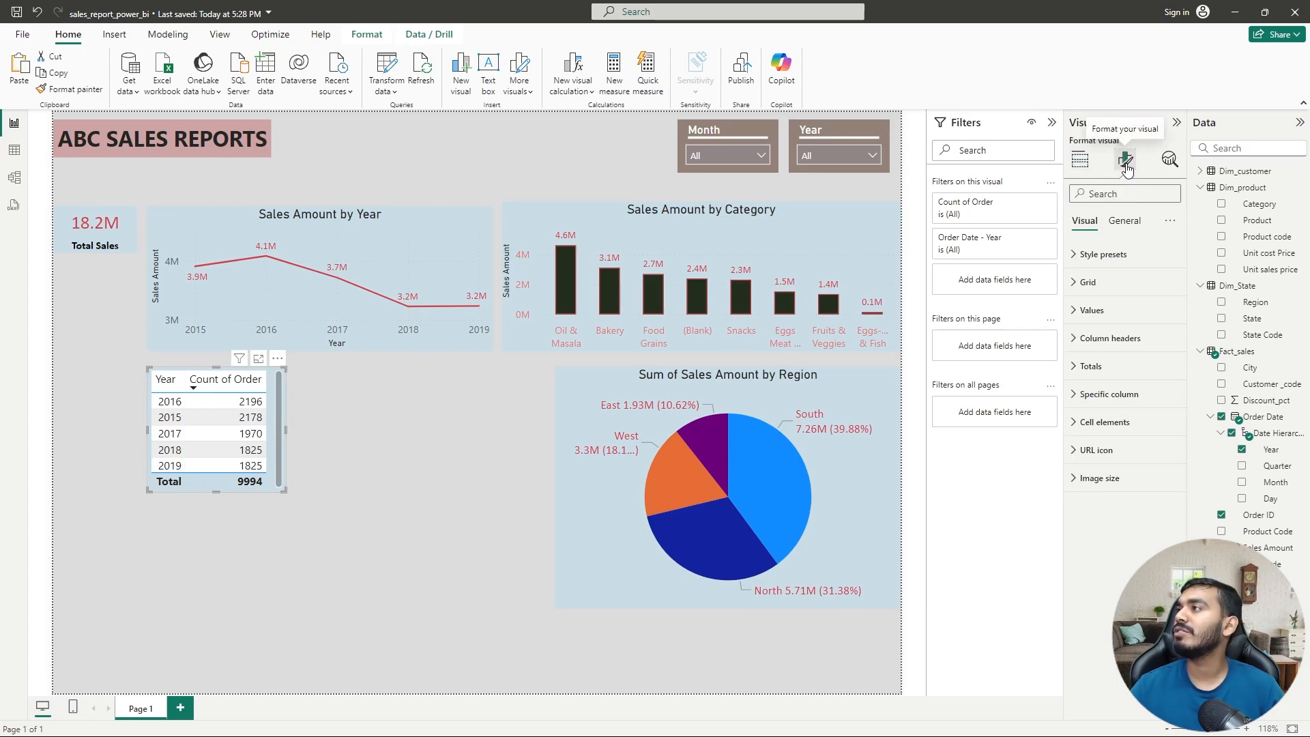
left_click(1069, 293)
left_click(1100, 350)
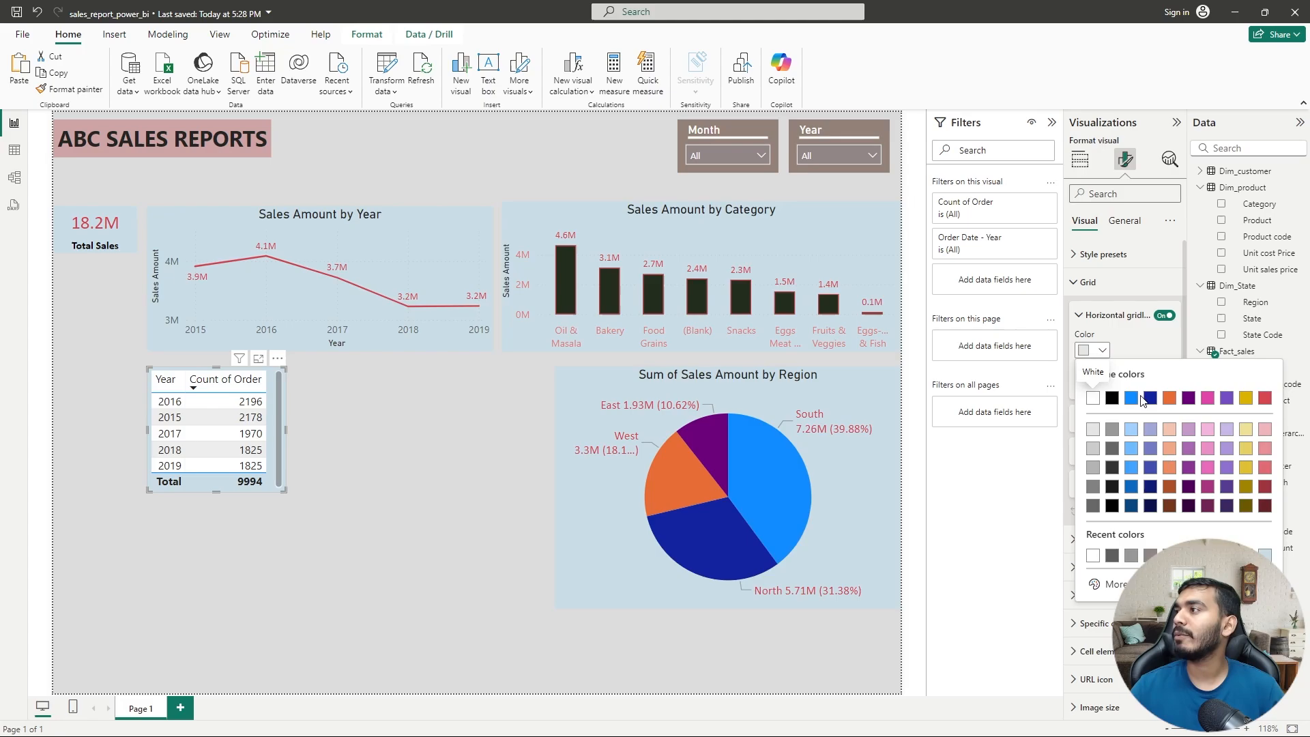
left_click(1111, 469)
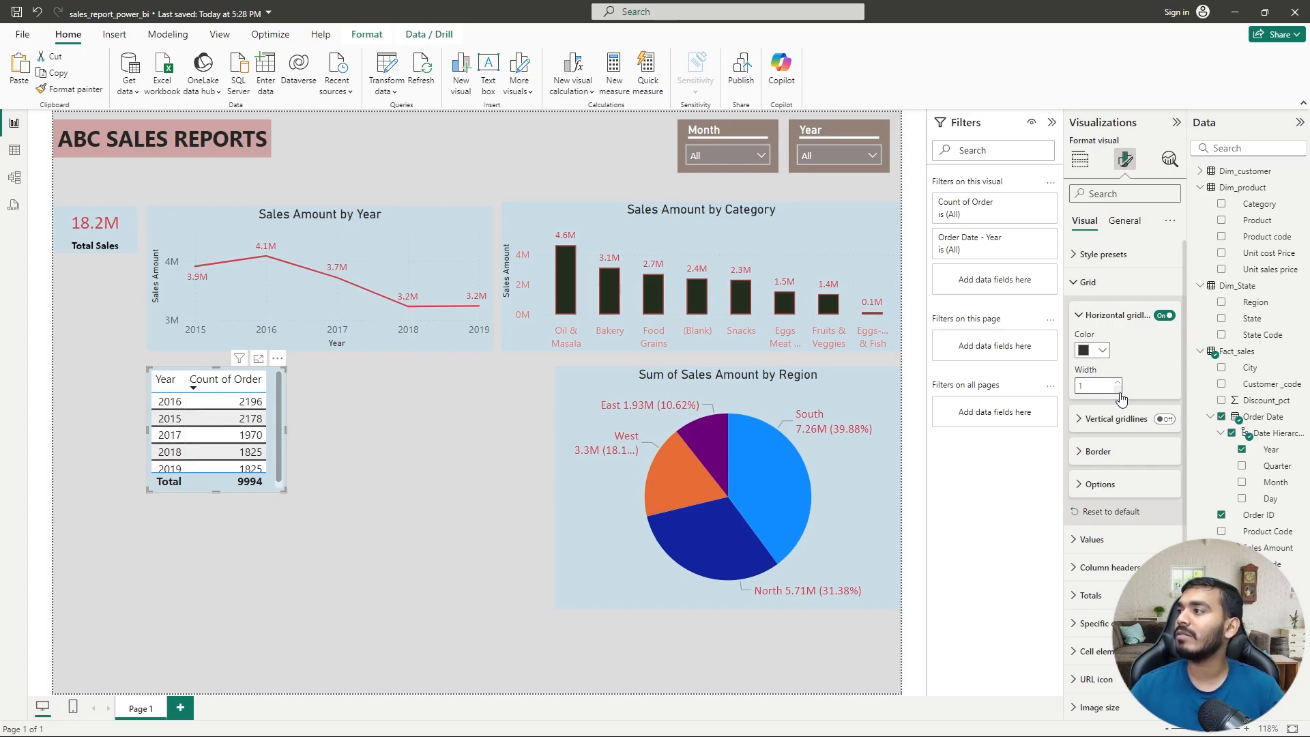
- Try top and left grid borders on all sections of the order count table, and clear both
left_click(1083, 452)
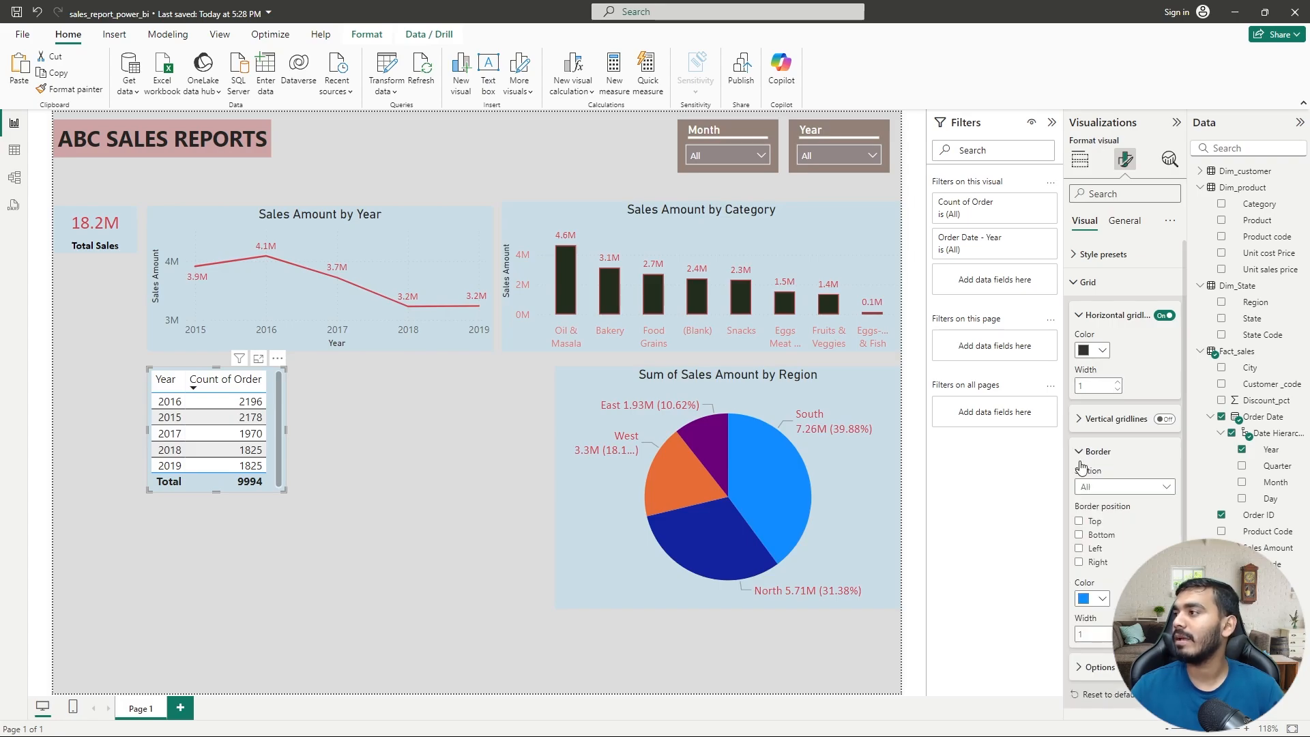
left_click(1080, 522)
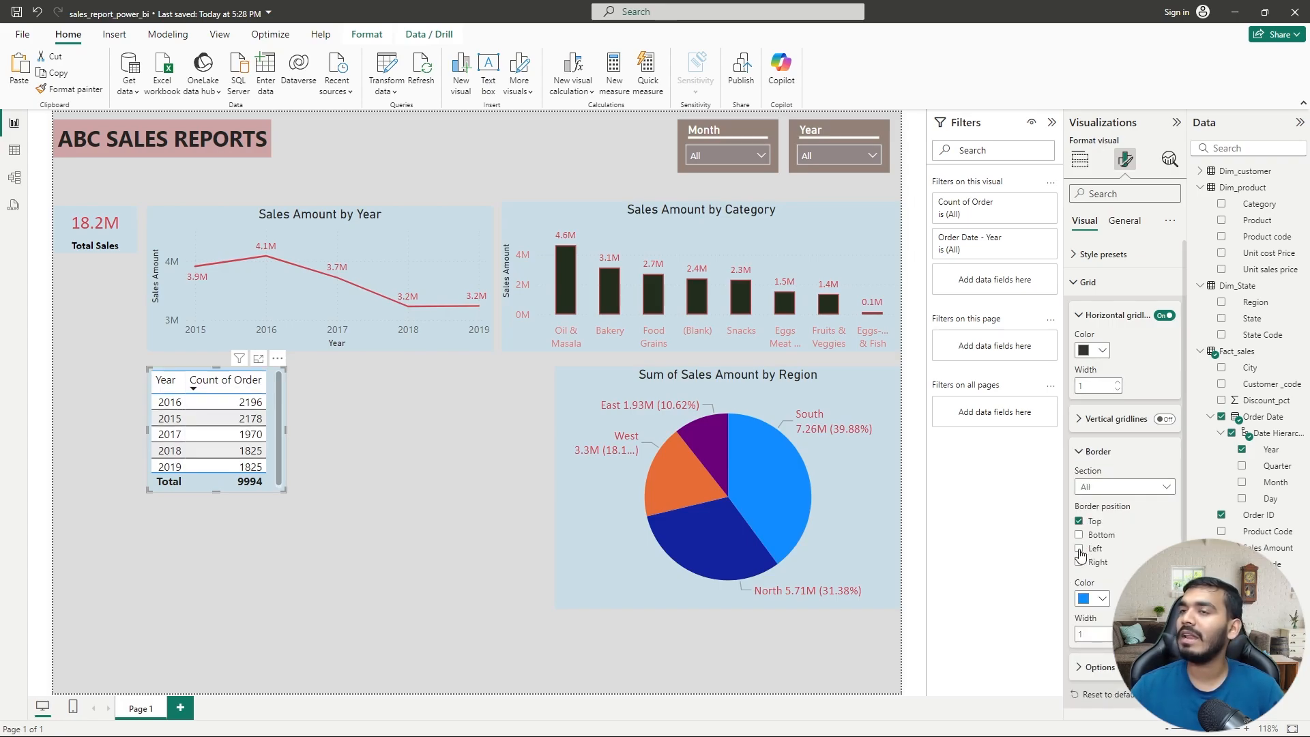
left_click(1080, 550)
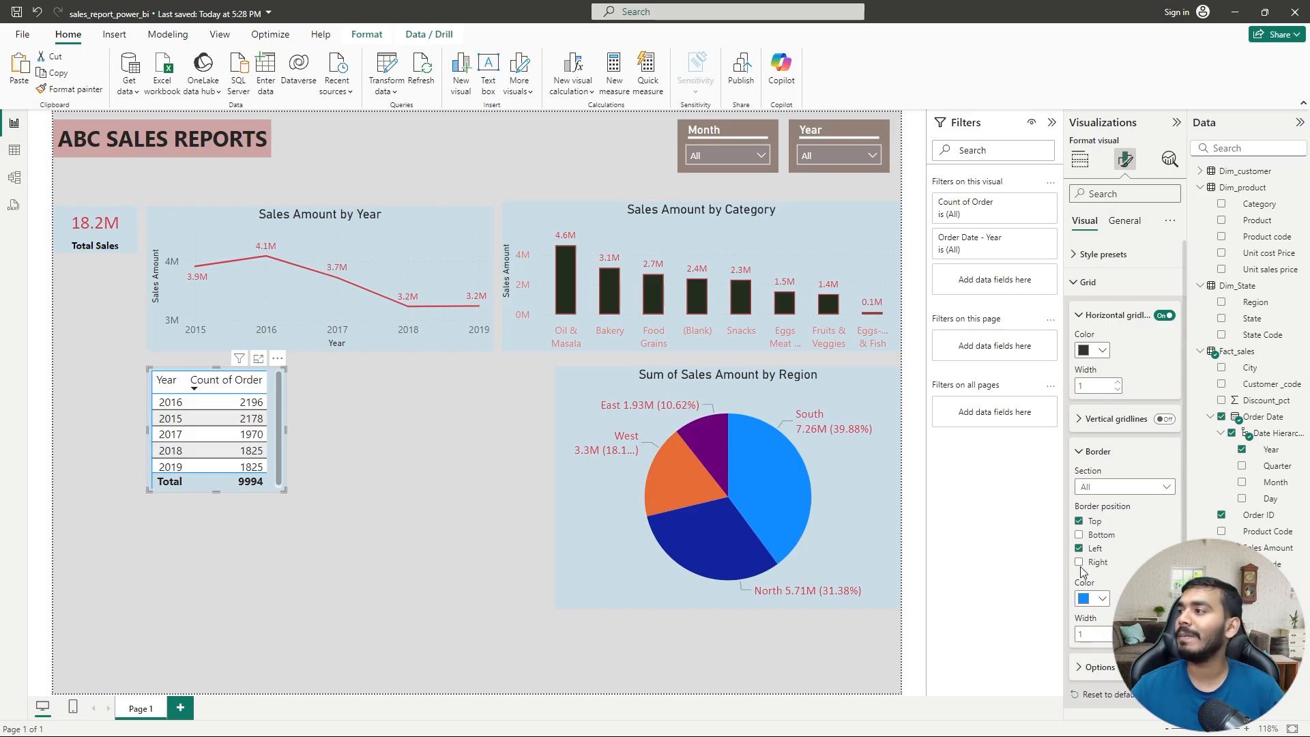
left_click(1079, 549)
left_click(1080, 521)
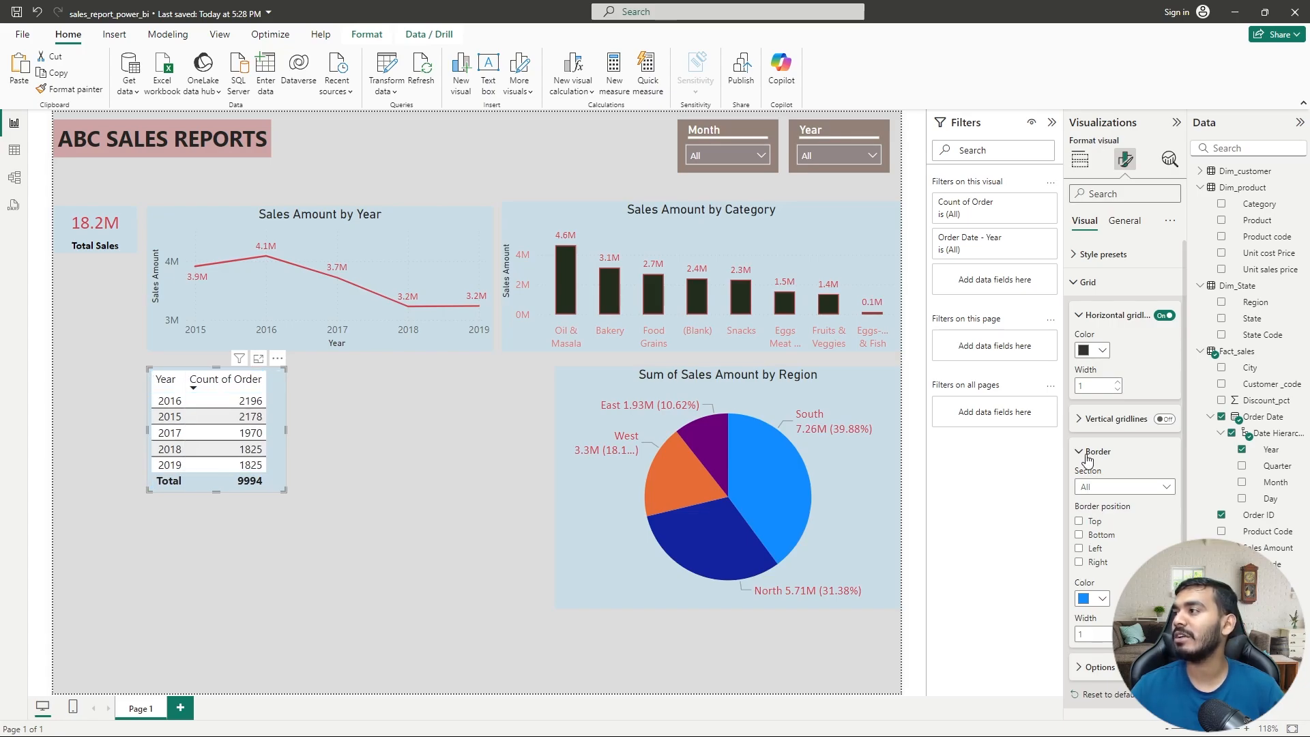
left_click(1088, 454)
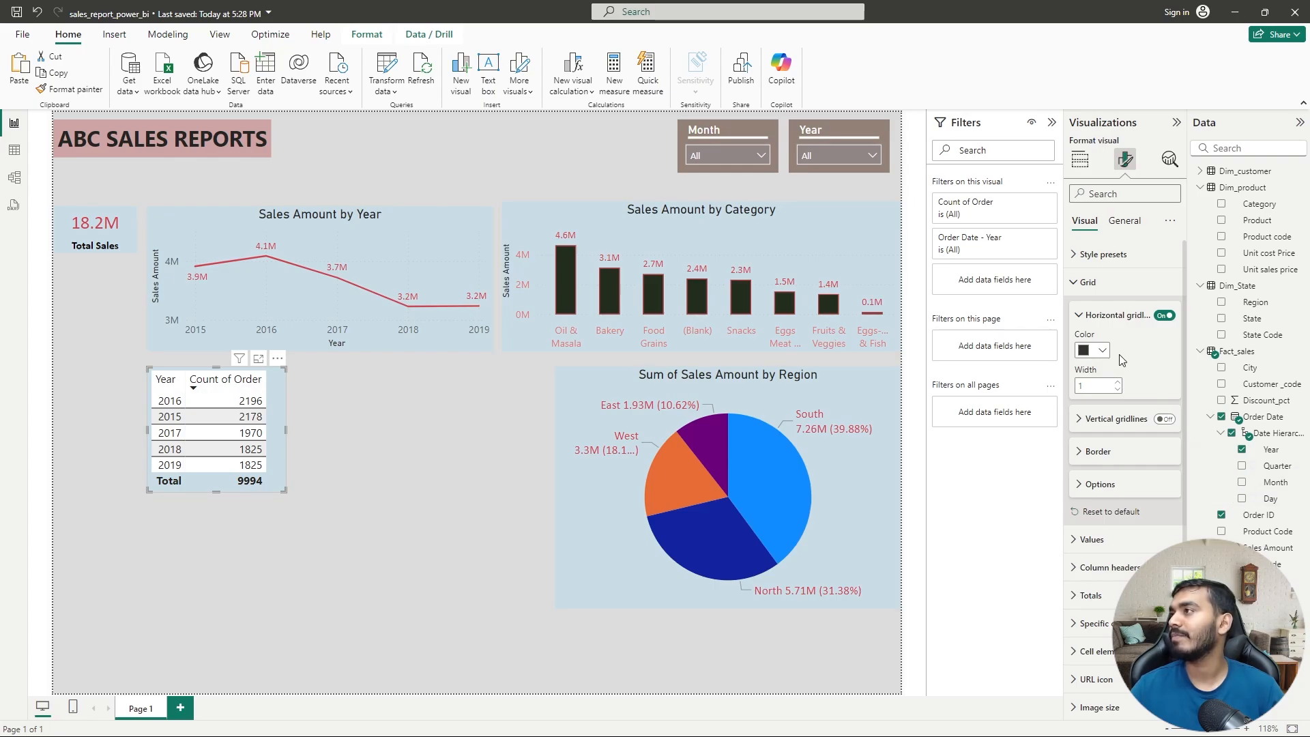
- Set the background of the order count table's column headers to the recently used grey-brown, #938278
scroll(1124, 461, "down", 1)
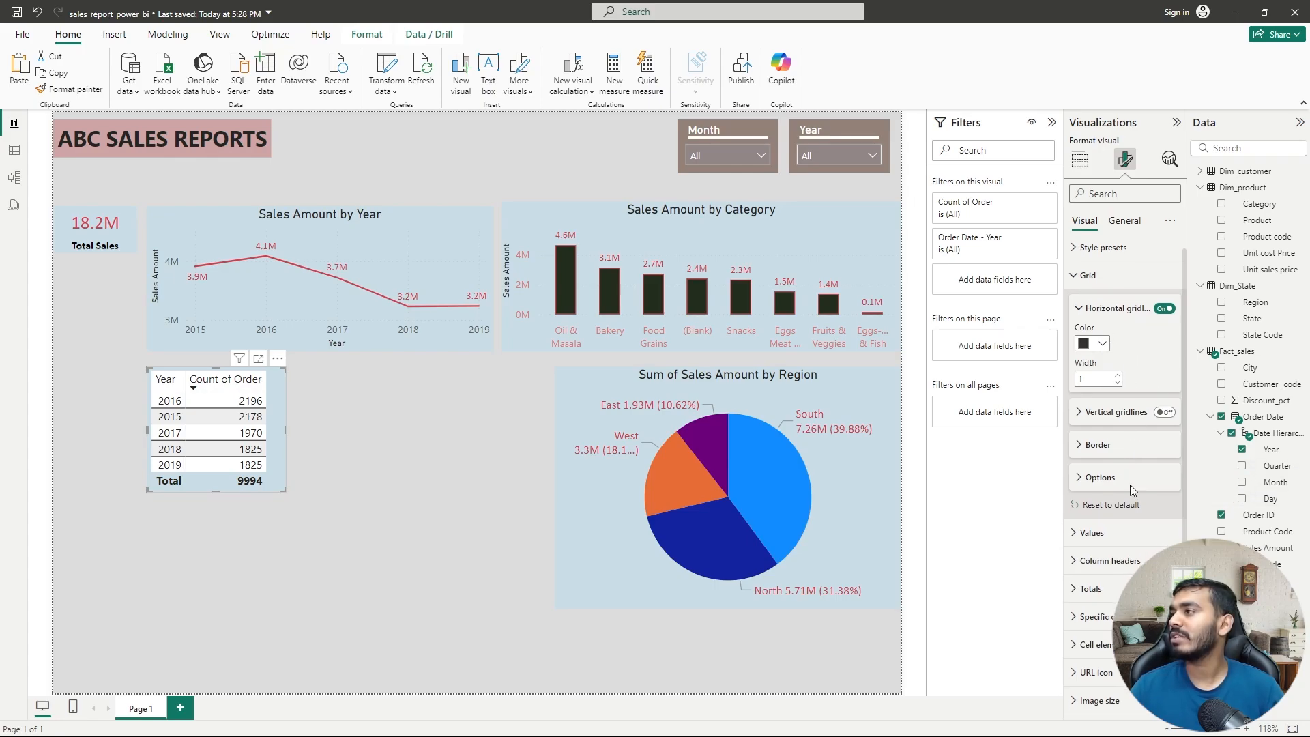
left_click(1099, 561)
scroll(1099, 577, "down", 3)
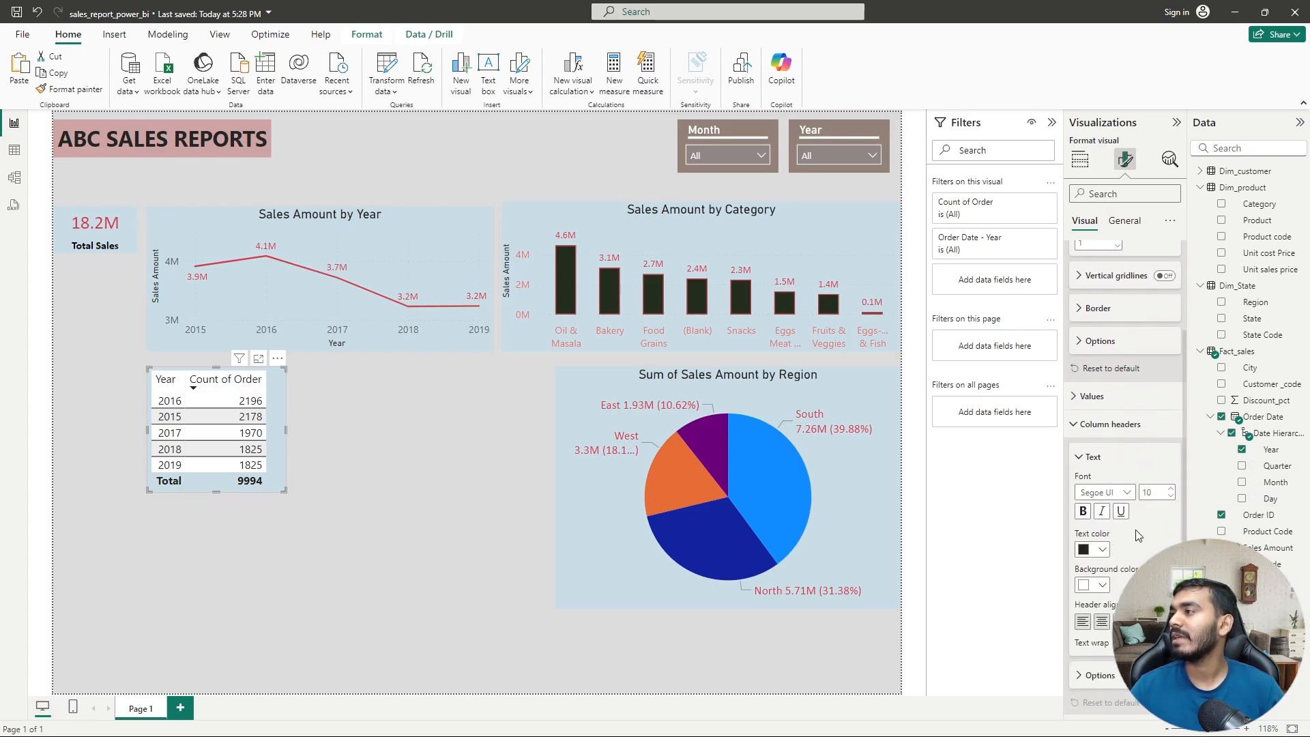
left_click(1102, 584)
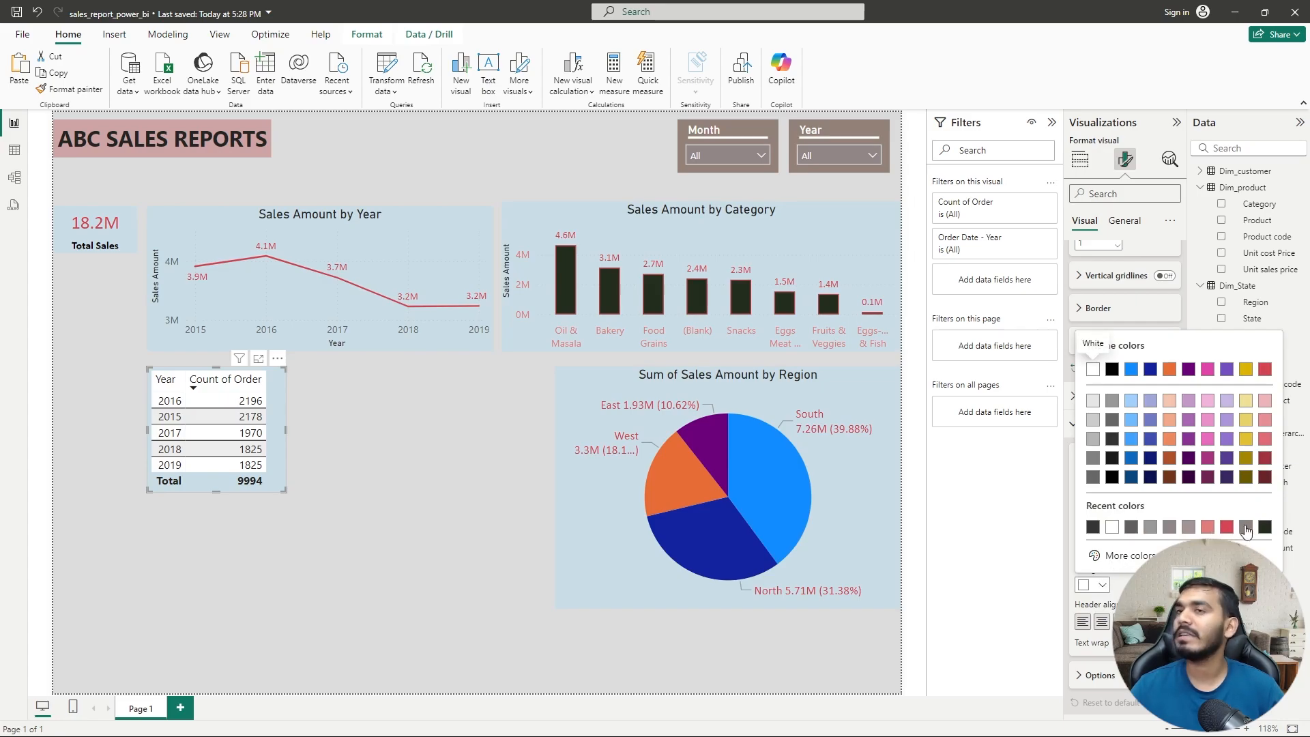
left_click(1246, 526)
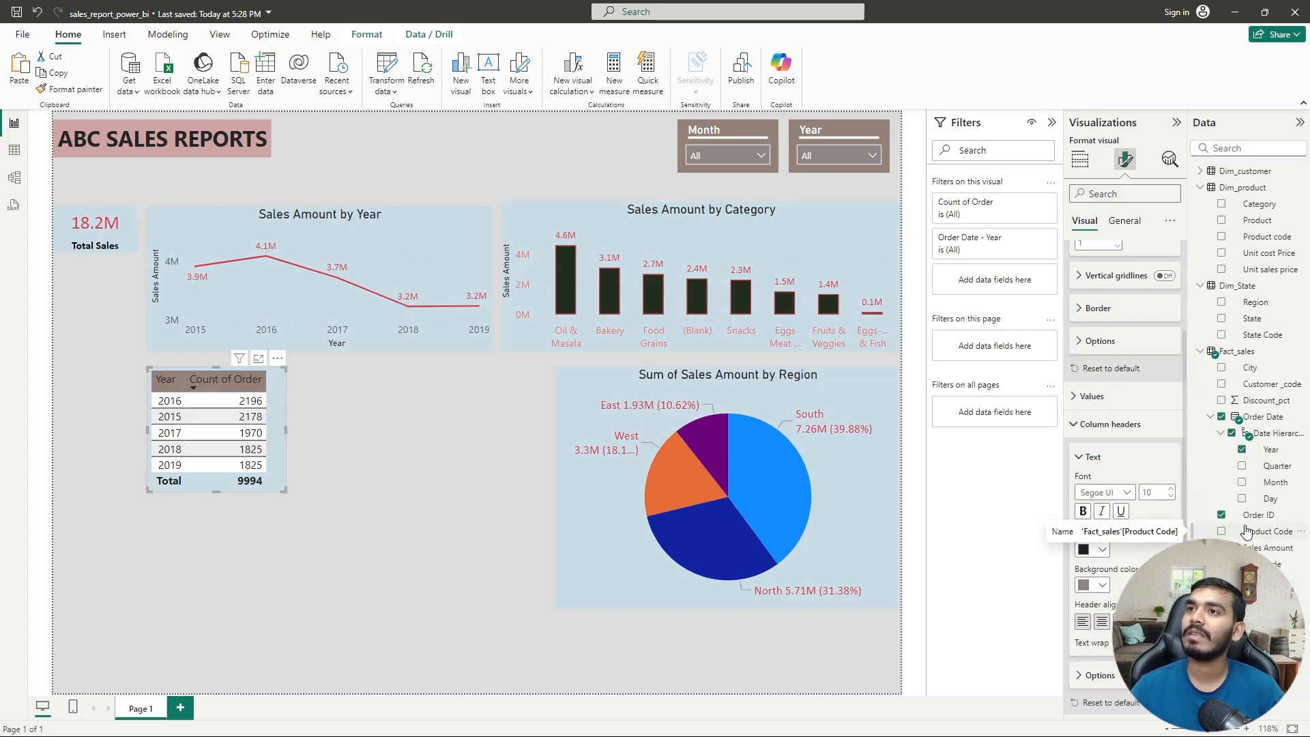
left_click(1102, 585)
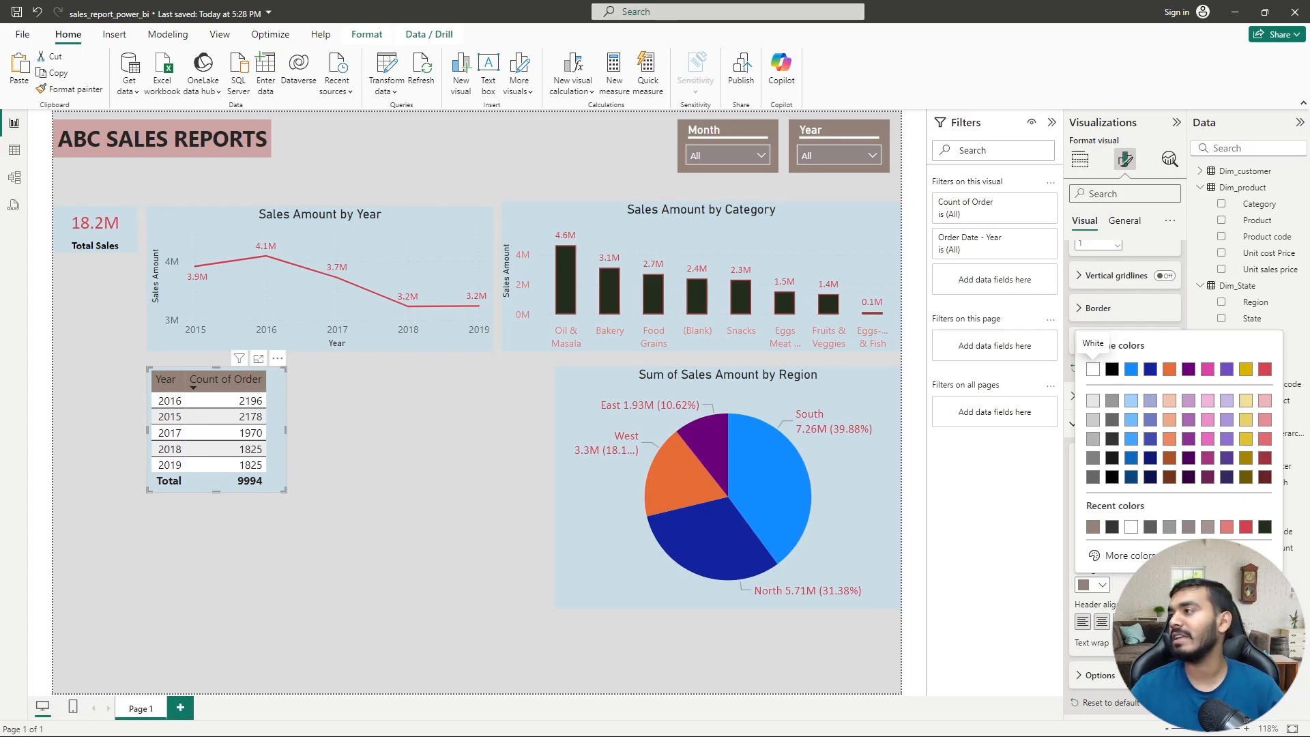
left_click(1094, 559)
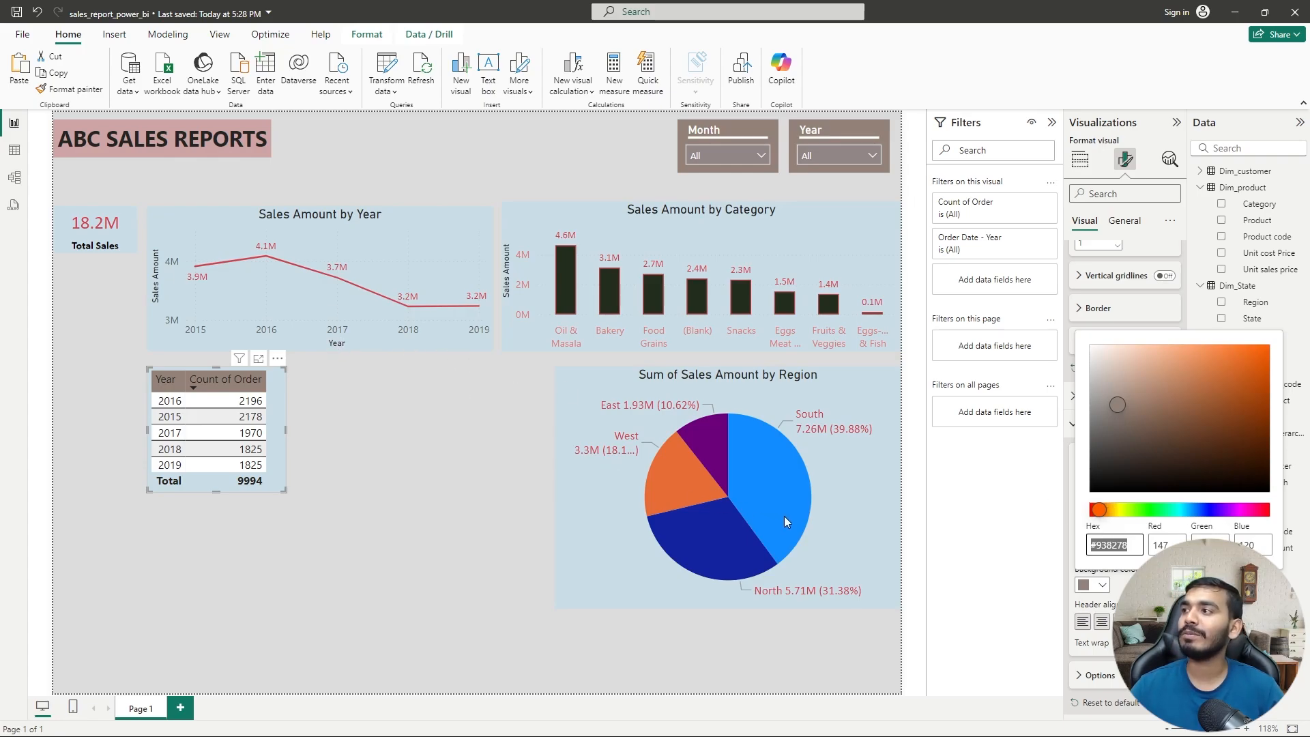
left_click(860, 506)
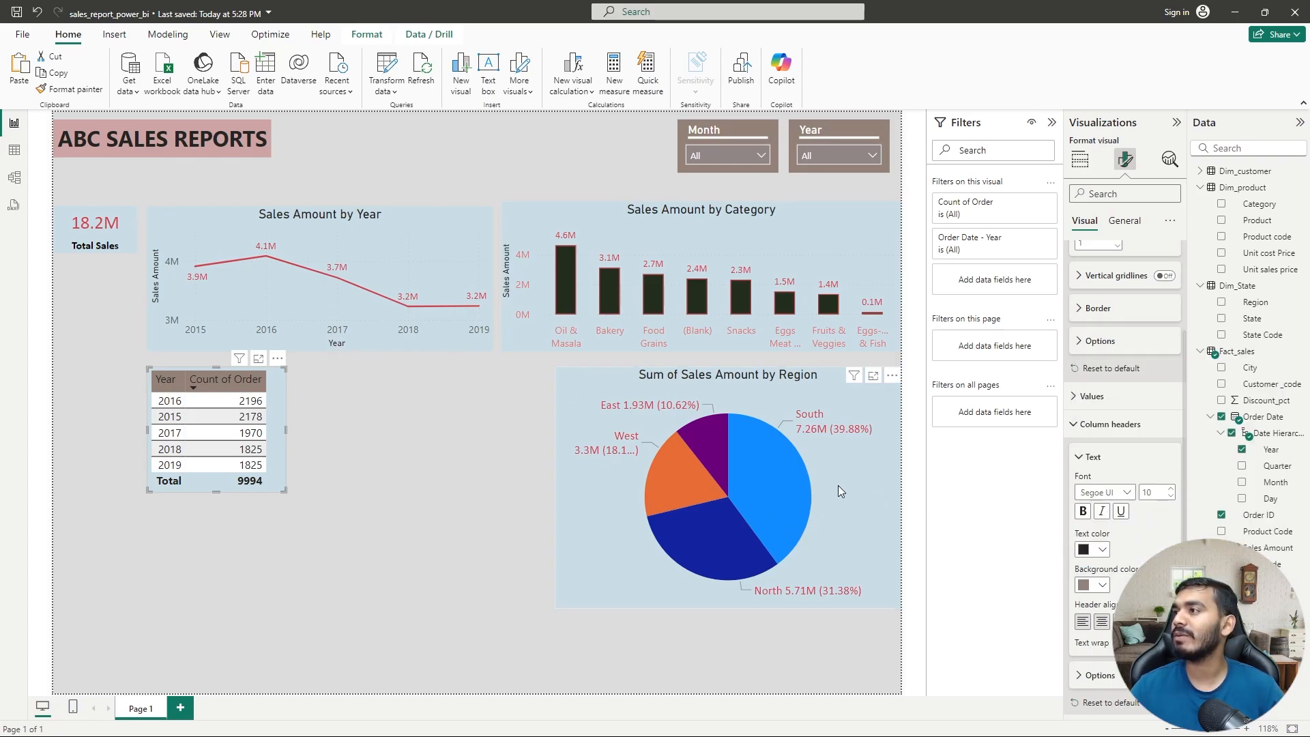
- Copy the hex code of the Sales Amount by Region pie chart's background colour and reselect the order count table
left_click(838, 485)
left_click(1124, 220)
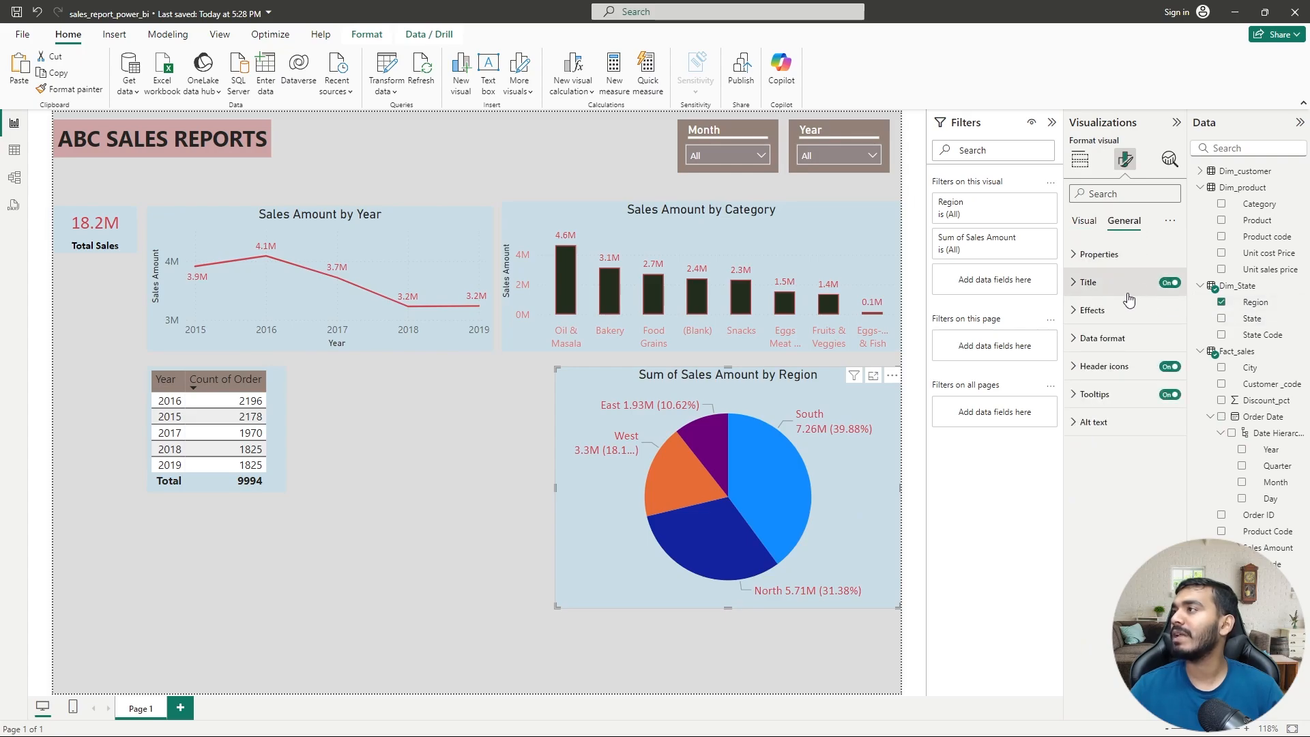
left_click(1127, 309)
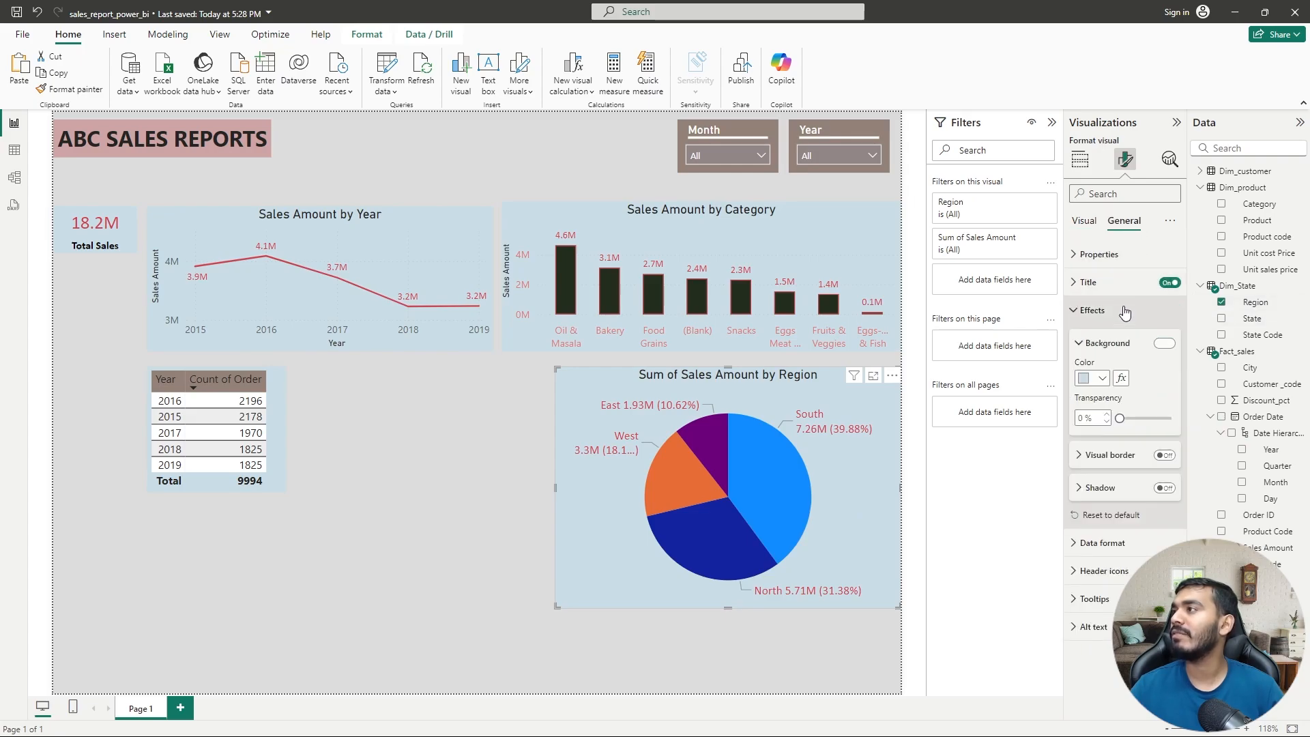
left_click(1093, 378)
left_click(1102, 611)
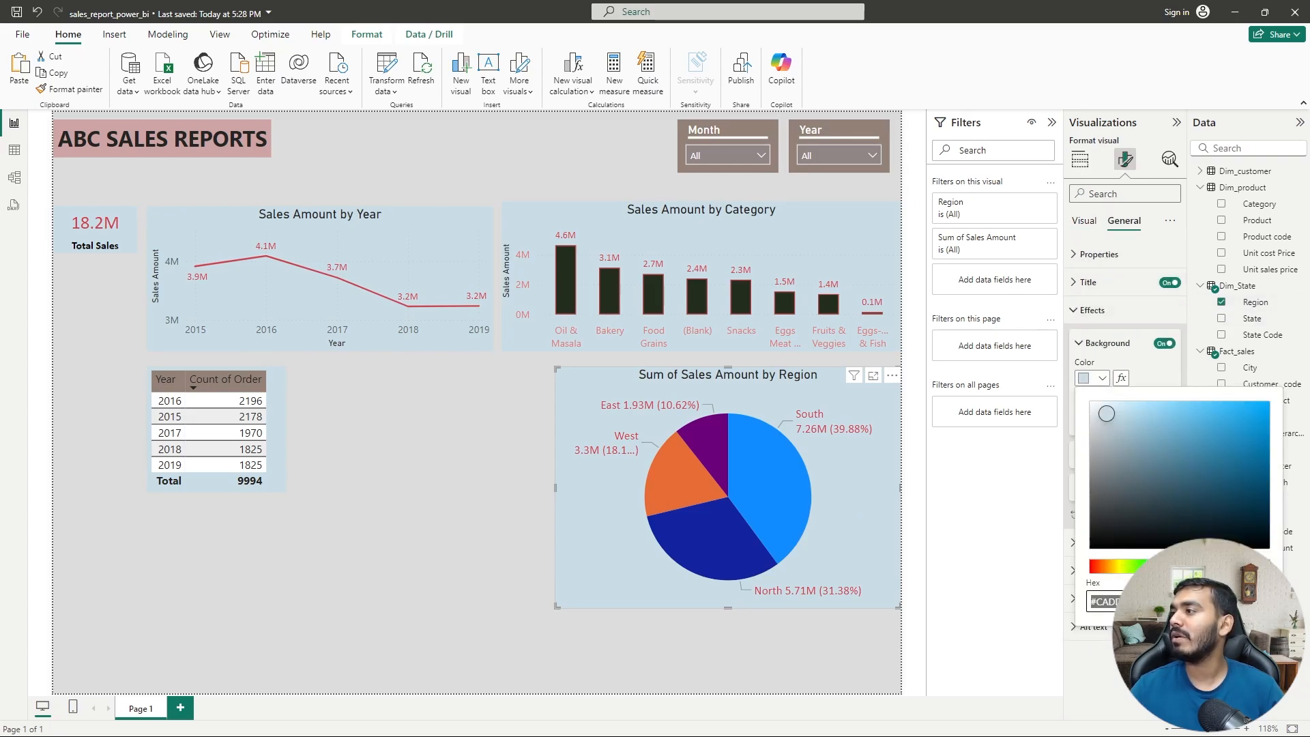
key("ctrl+v")
left_click_drag(1114, 602, 1085, 606)
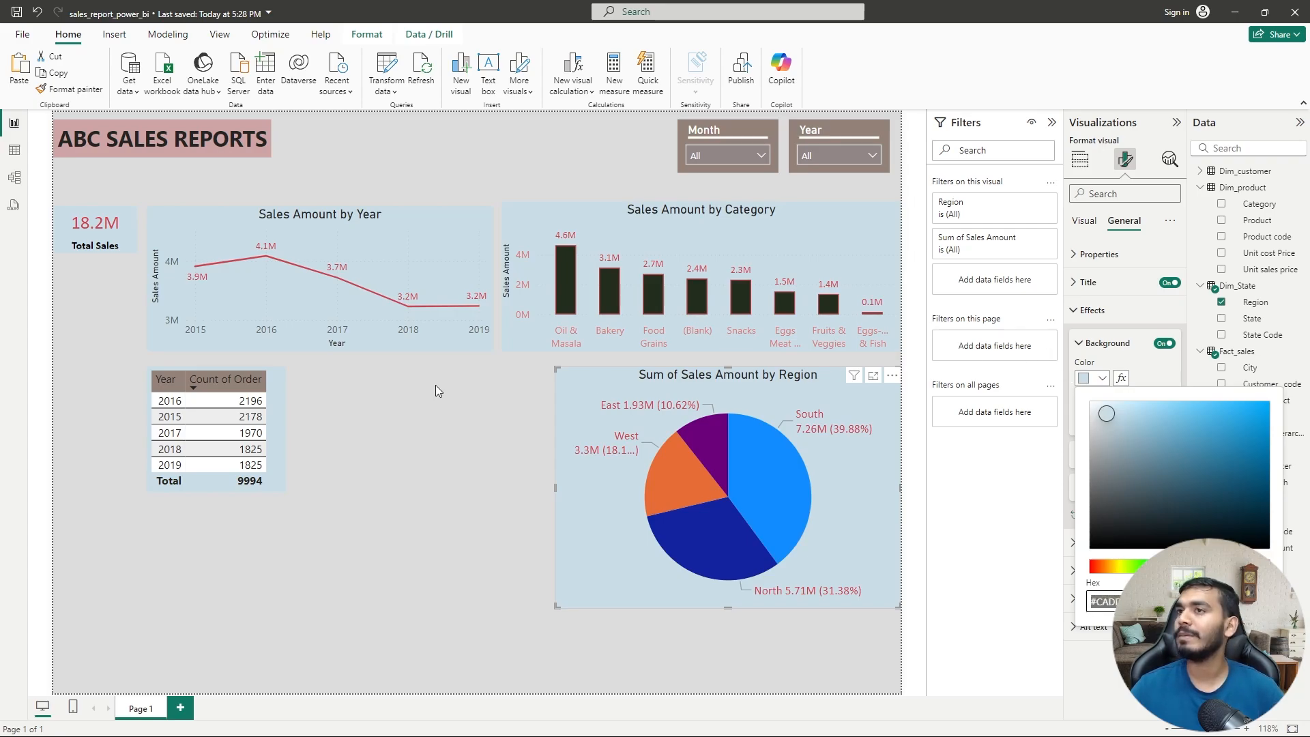
left_click(280, 484)
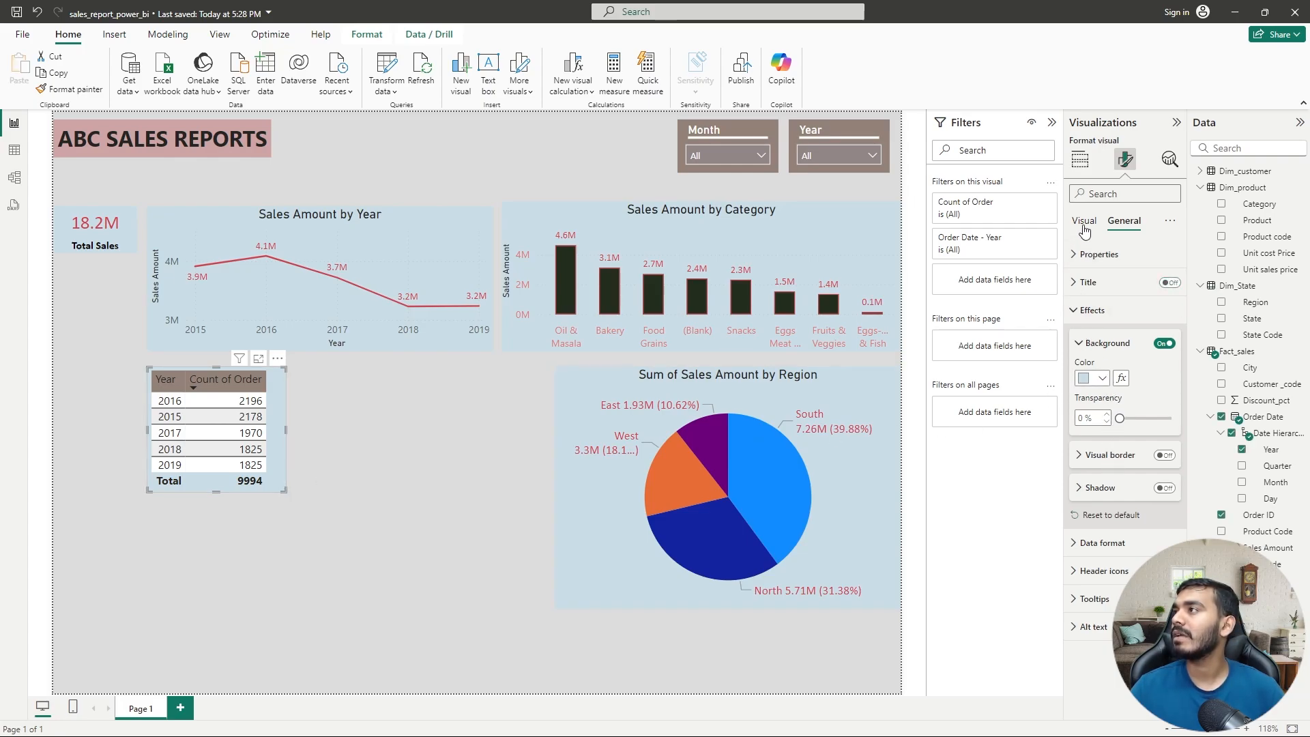
- Set the background colour of the order count table's column headers to #CADDE6
left_click(1084, 226)
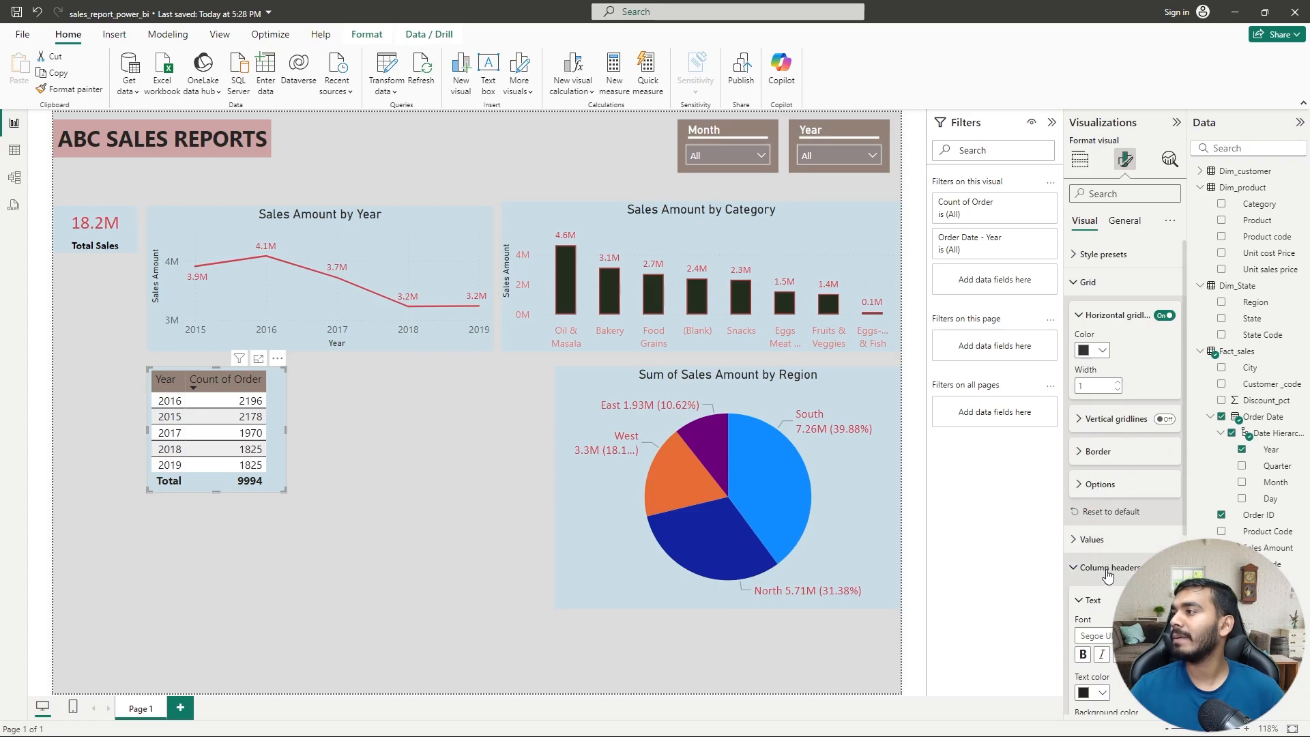
scroll(1104, 614, "down", 3)
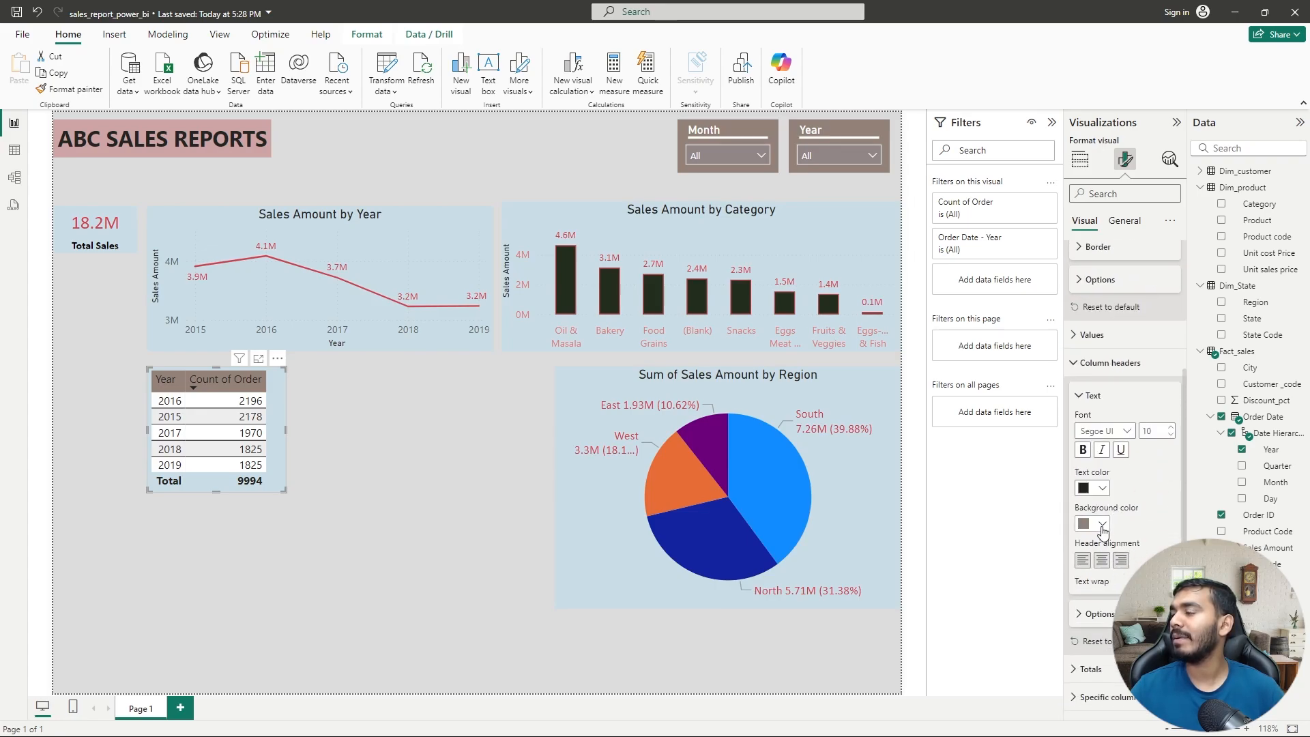
left_click(1104, 527)
left_click(1097, 499)
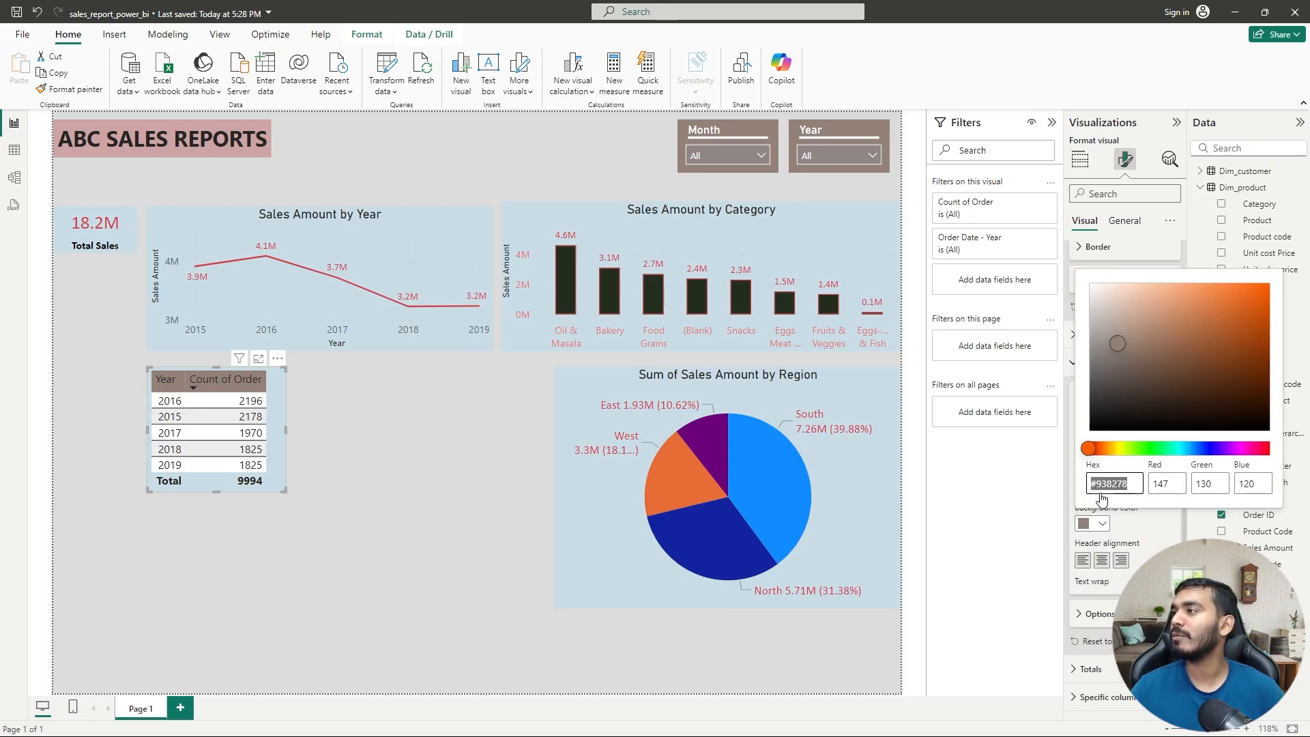
left_click(1136, 485)
type("#CADDE6")
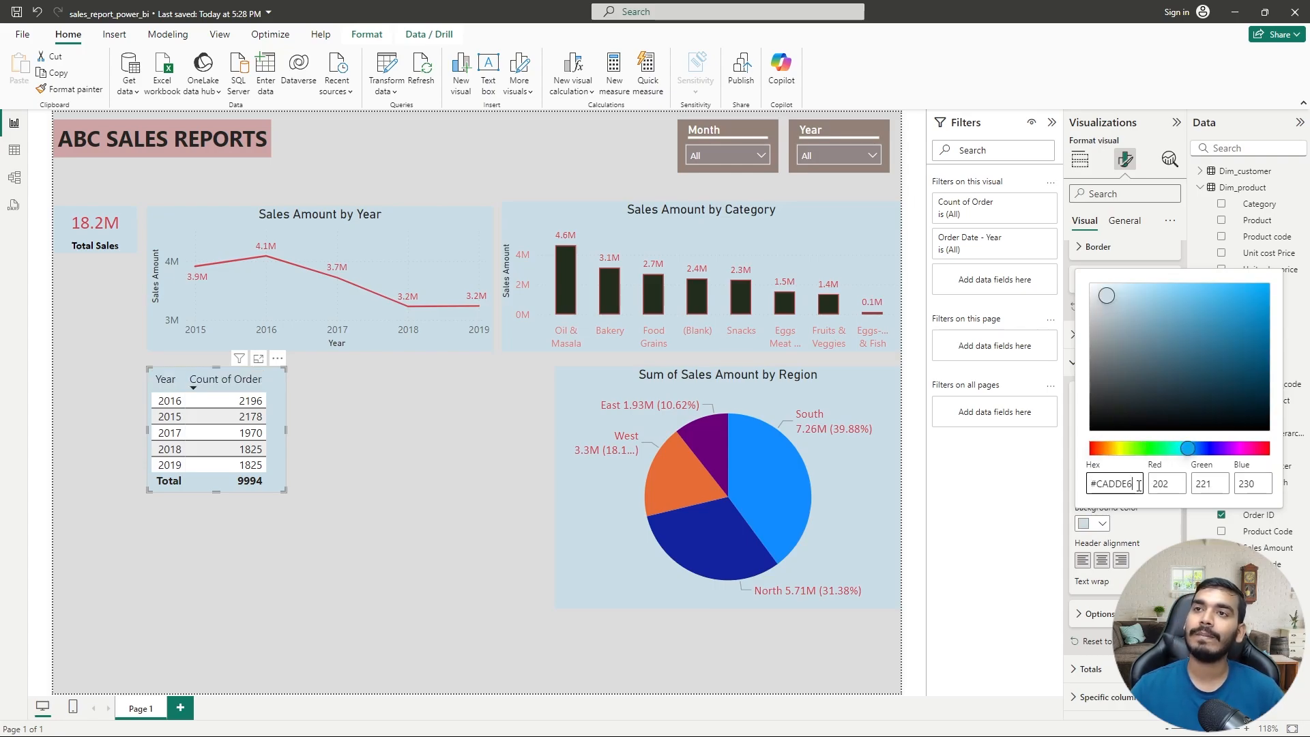
left_click(1148, 534)
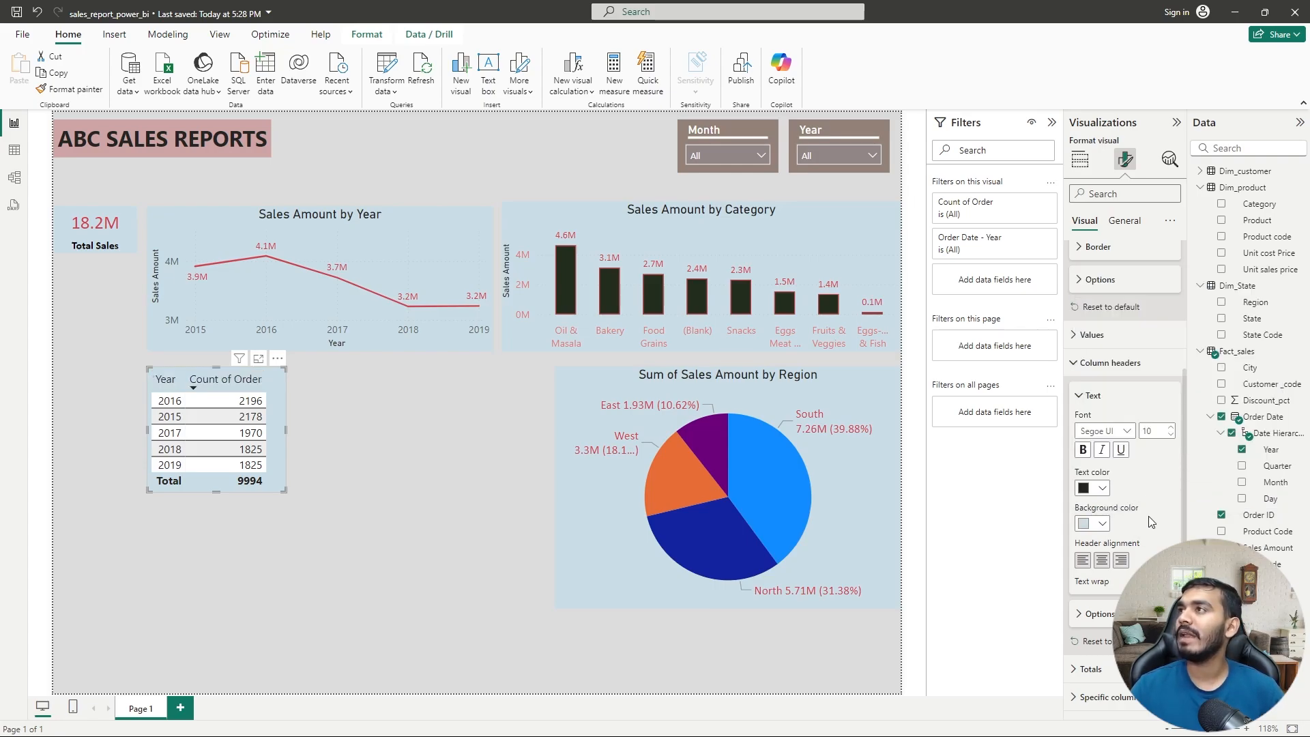
- Format the order count table's column header text in the recently used red, size 12, leaving it non-bold
left_click(1101, 488)
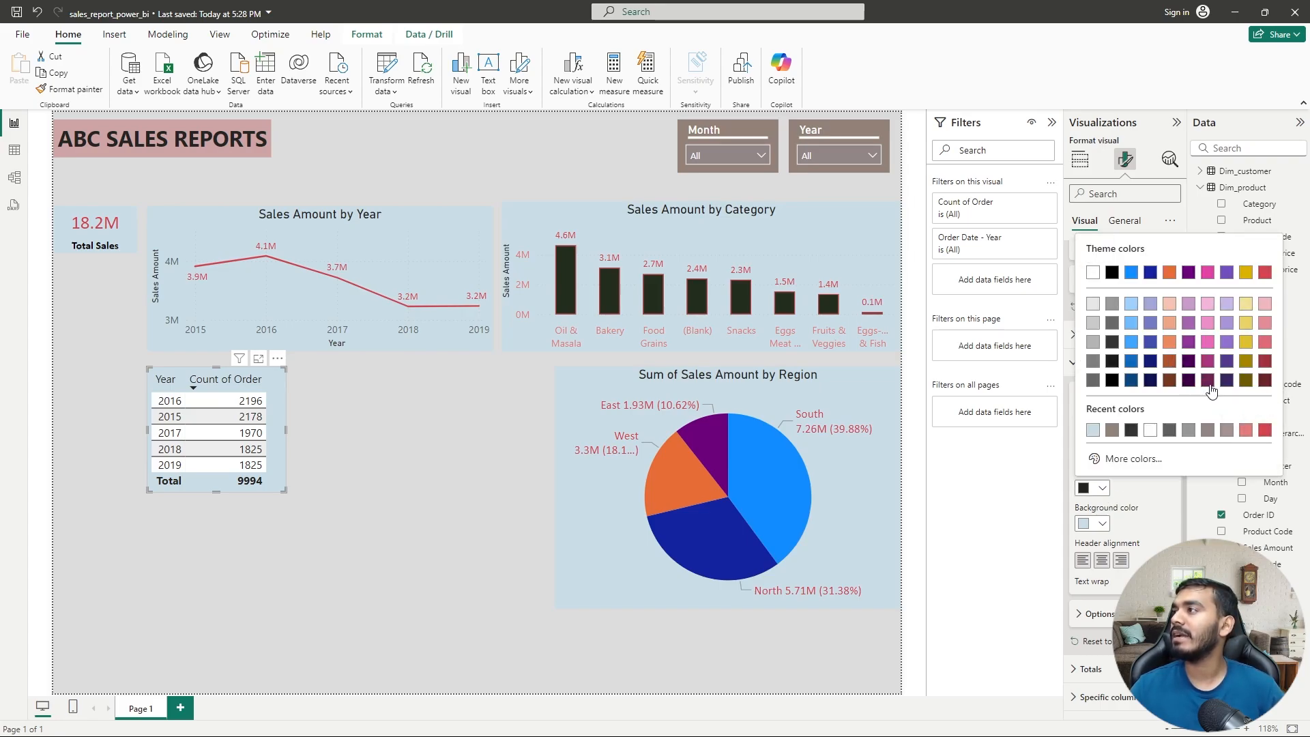
left_click(1265, 430)
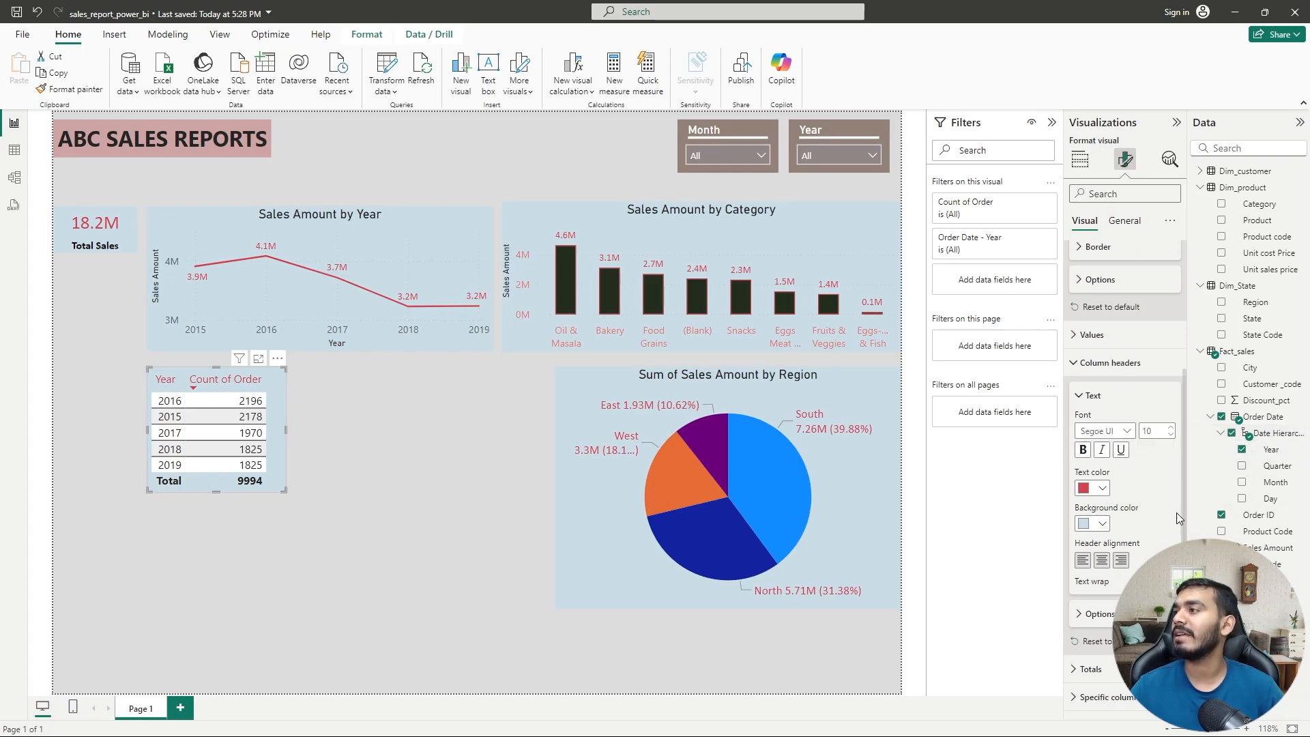
left_click(1083, 450)
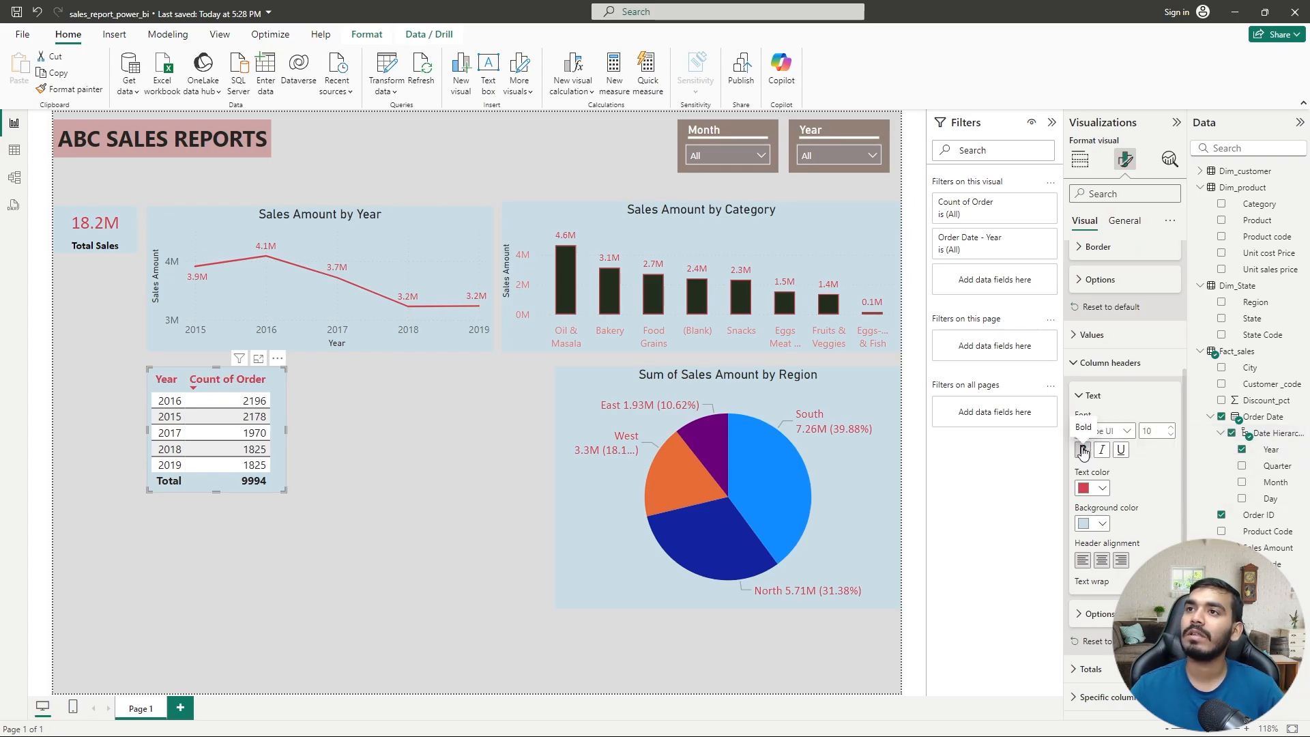
left_click(1171, 427)
left_click(1171, 428)
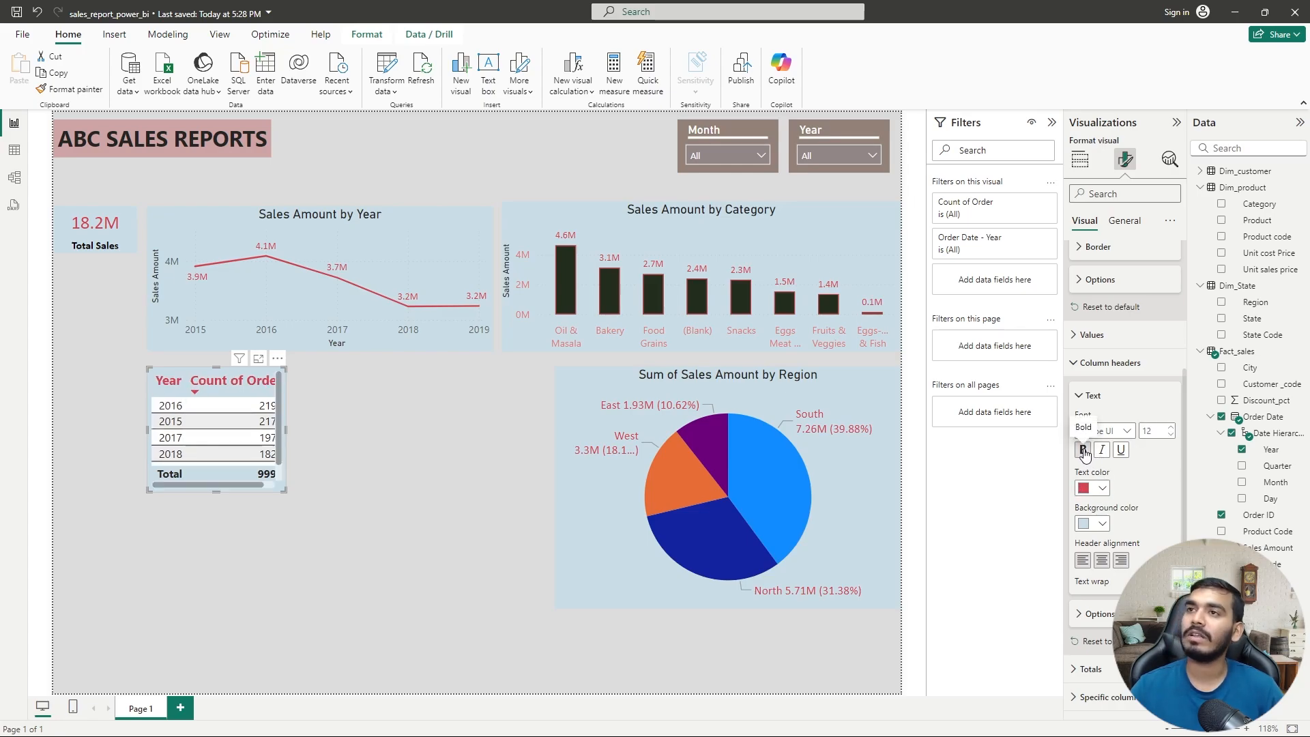
left_click(1084, 452)
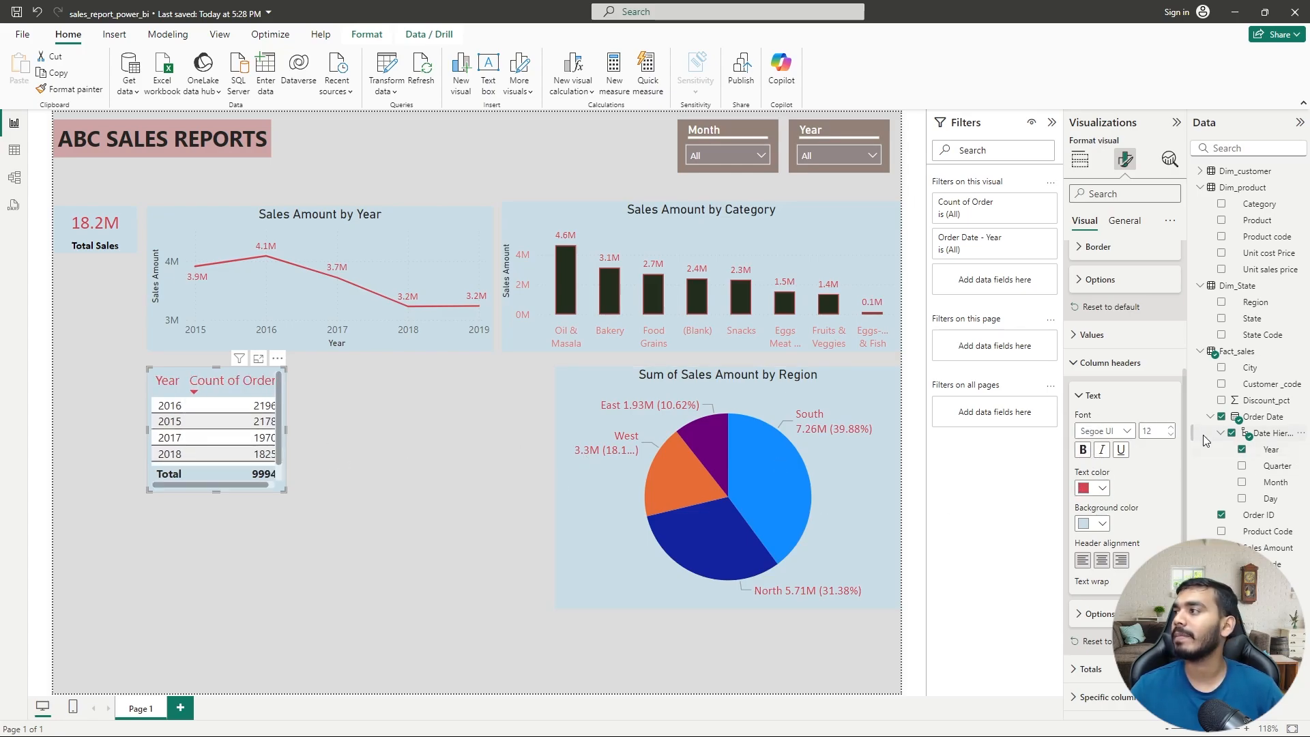
left_click(1171, 429)
left_click(1171, 437)
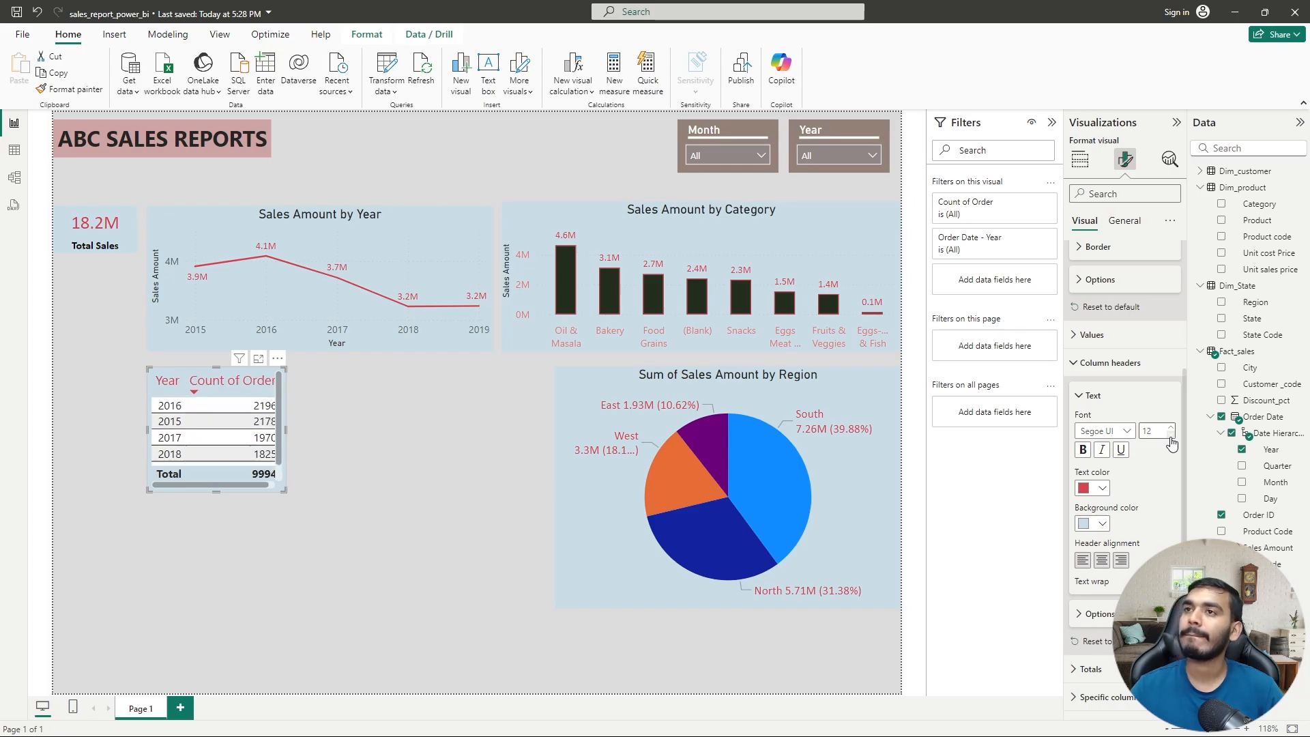
- Enlarge the order count table slightly in width and height until all rows fit without scrollbars
left_click_drag(286, 429, 295, 432)
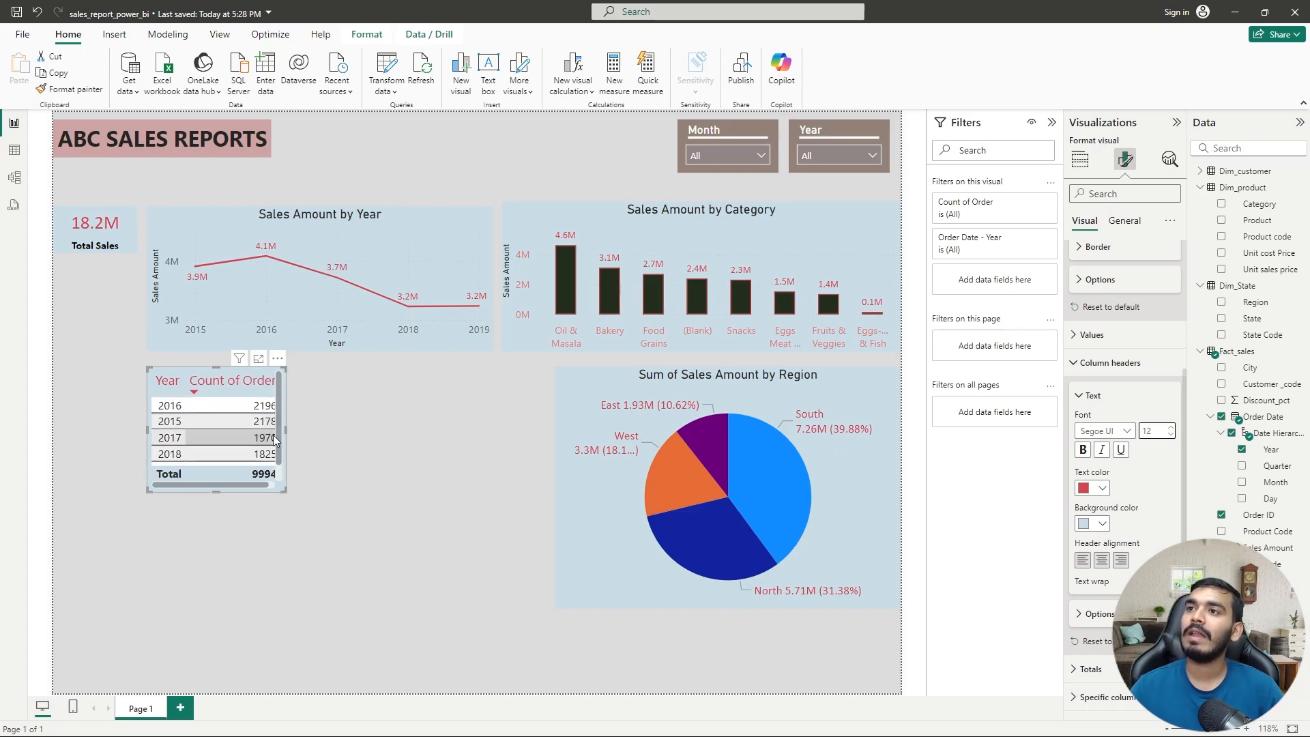
left_click(301, 432)
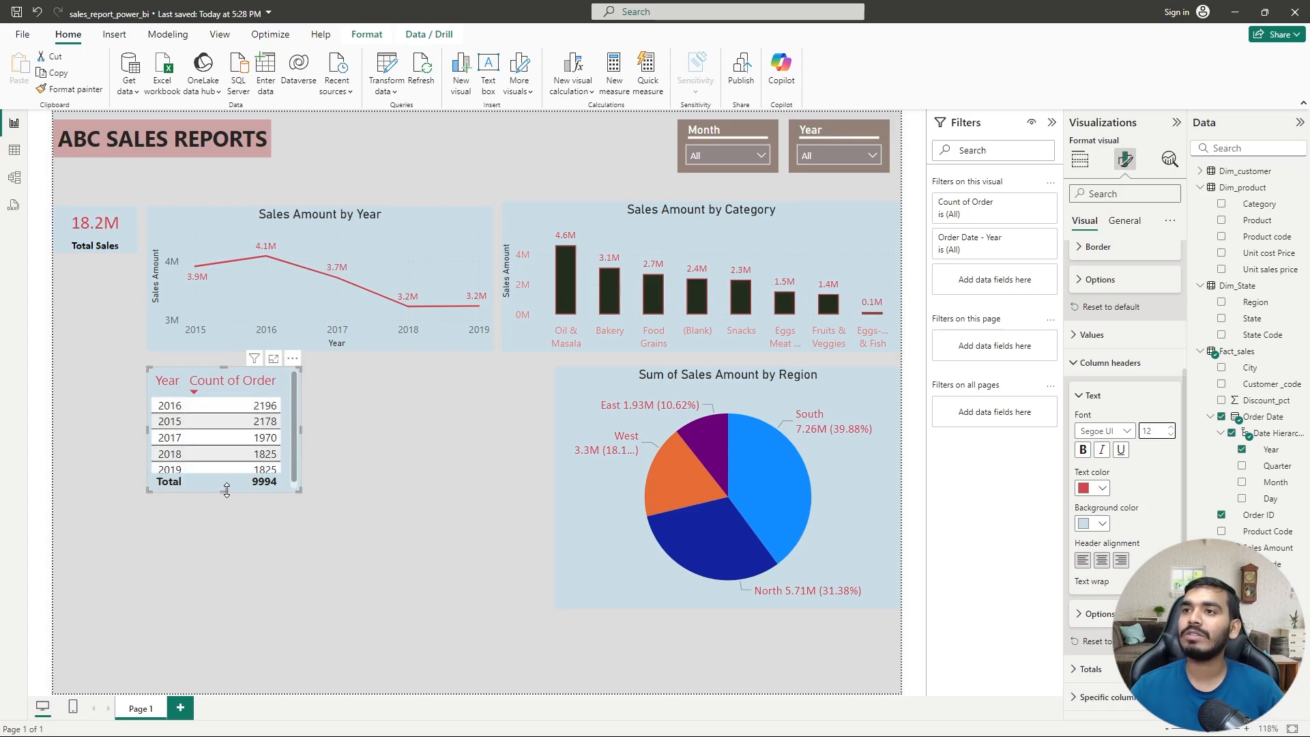
left_click_drag(226, 490, 224, 499)
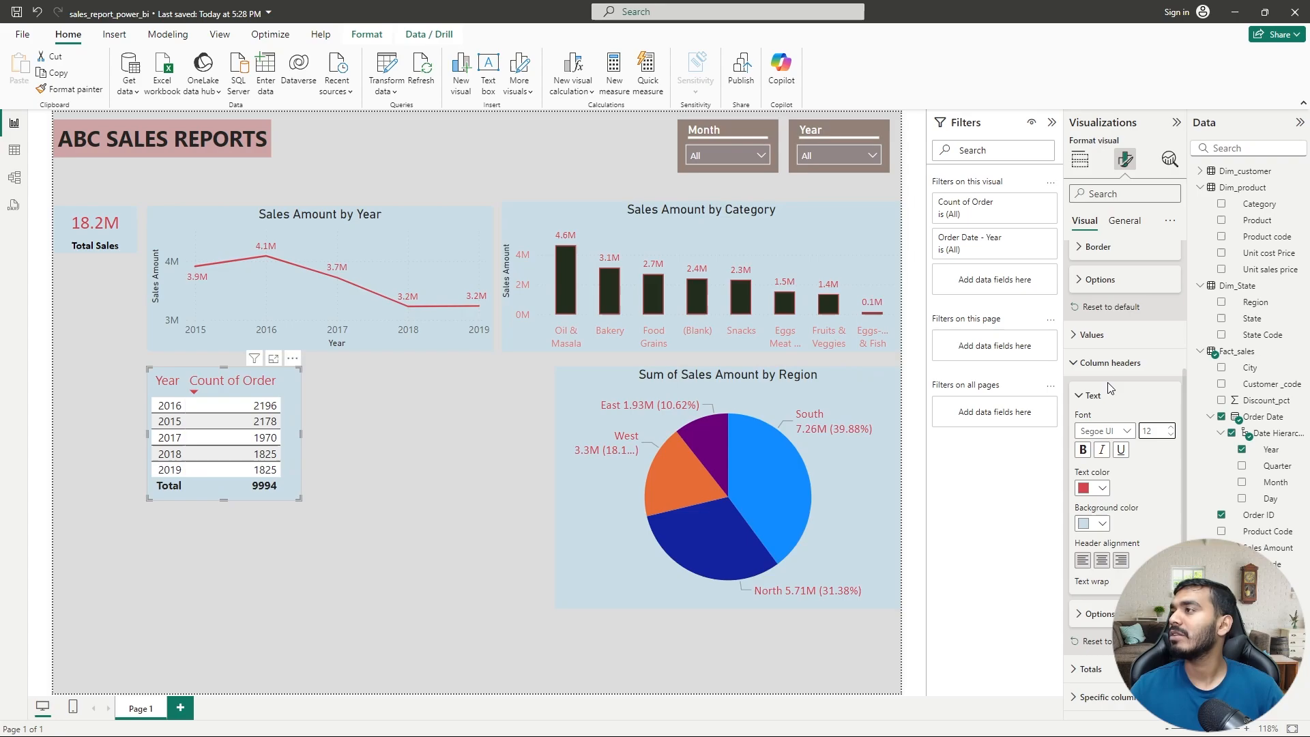
- Give the non-alternate value rows of the order count table a dark grey background and white text
left_click(1084, 363)
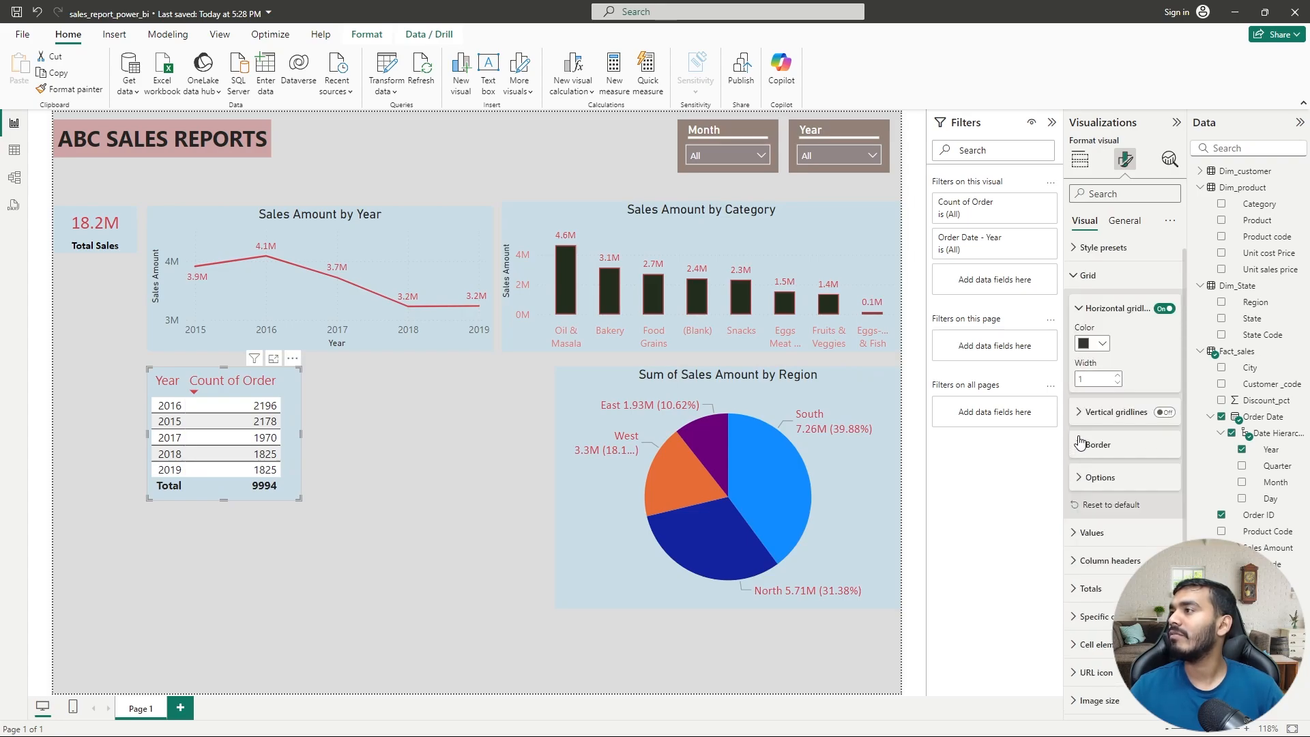
left_click(1080, 309)
left_click(1089, 275)
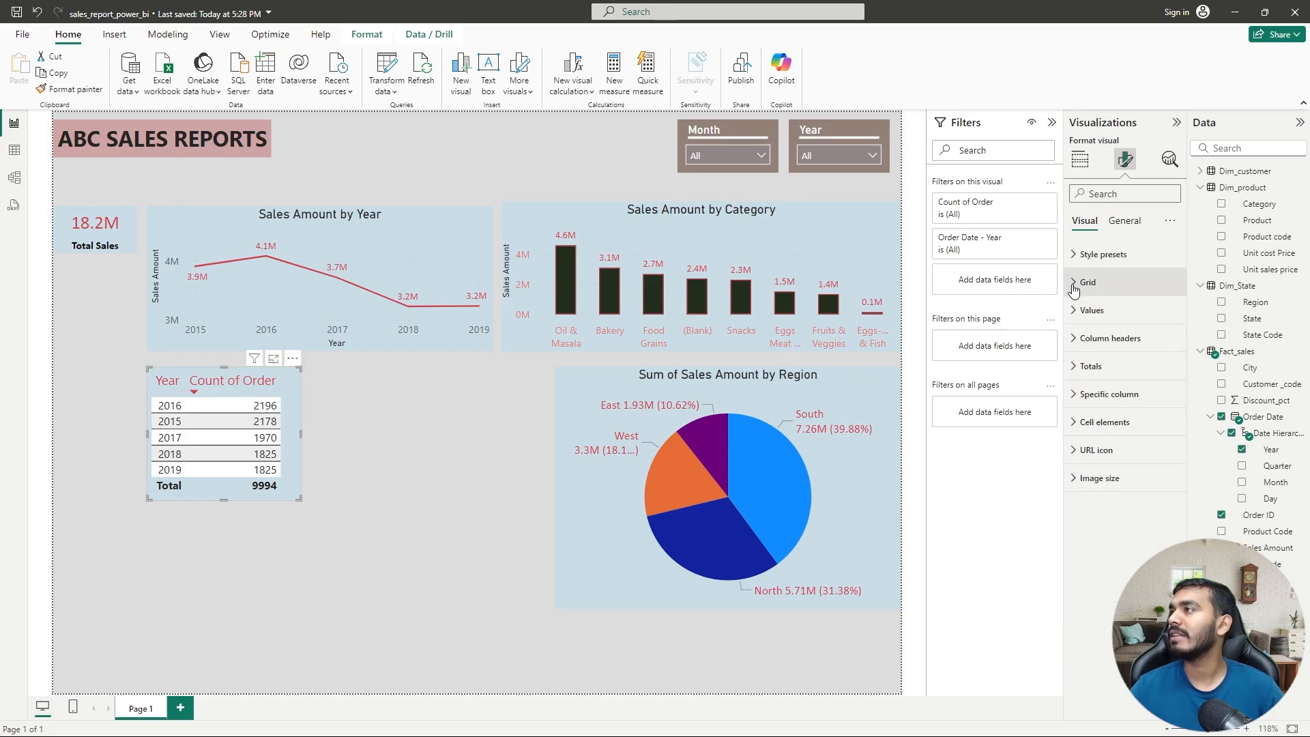
left_click(1082, 310)
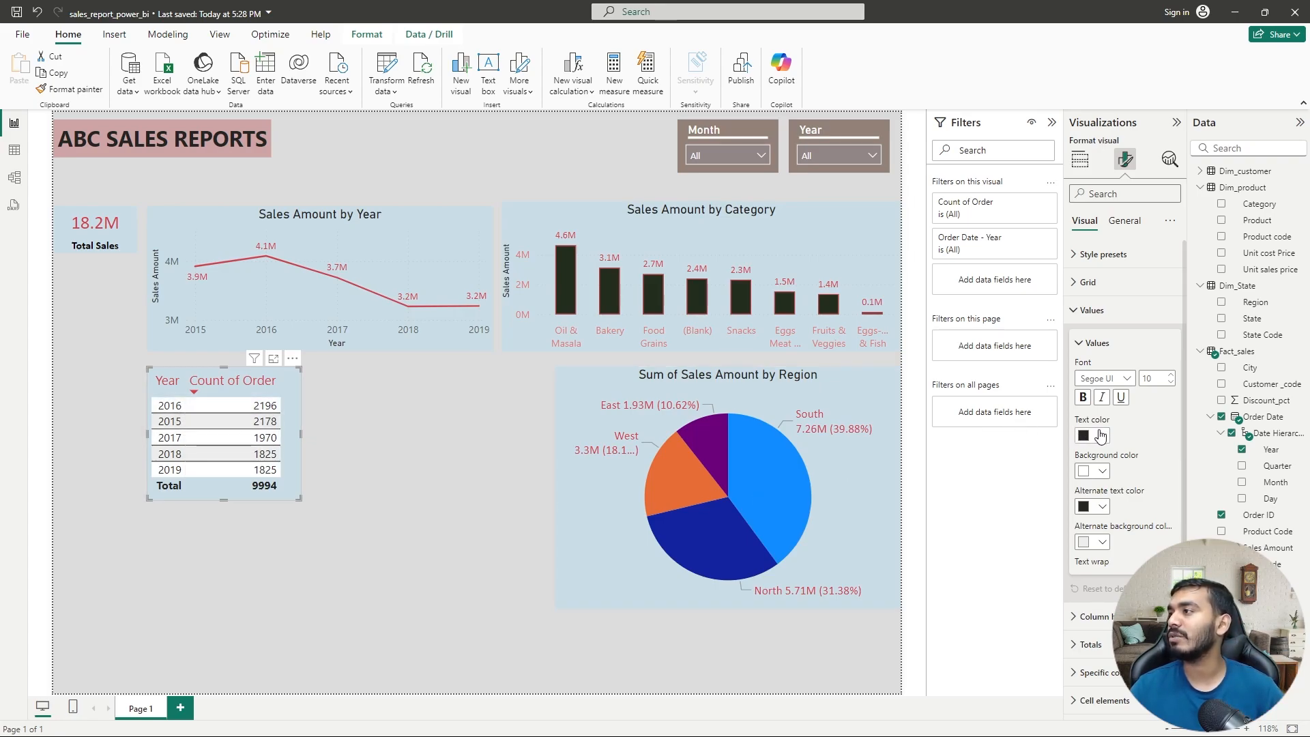
left_click(1102, 471)
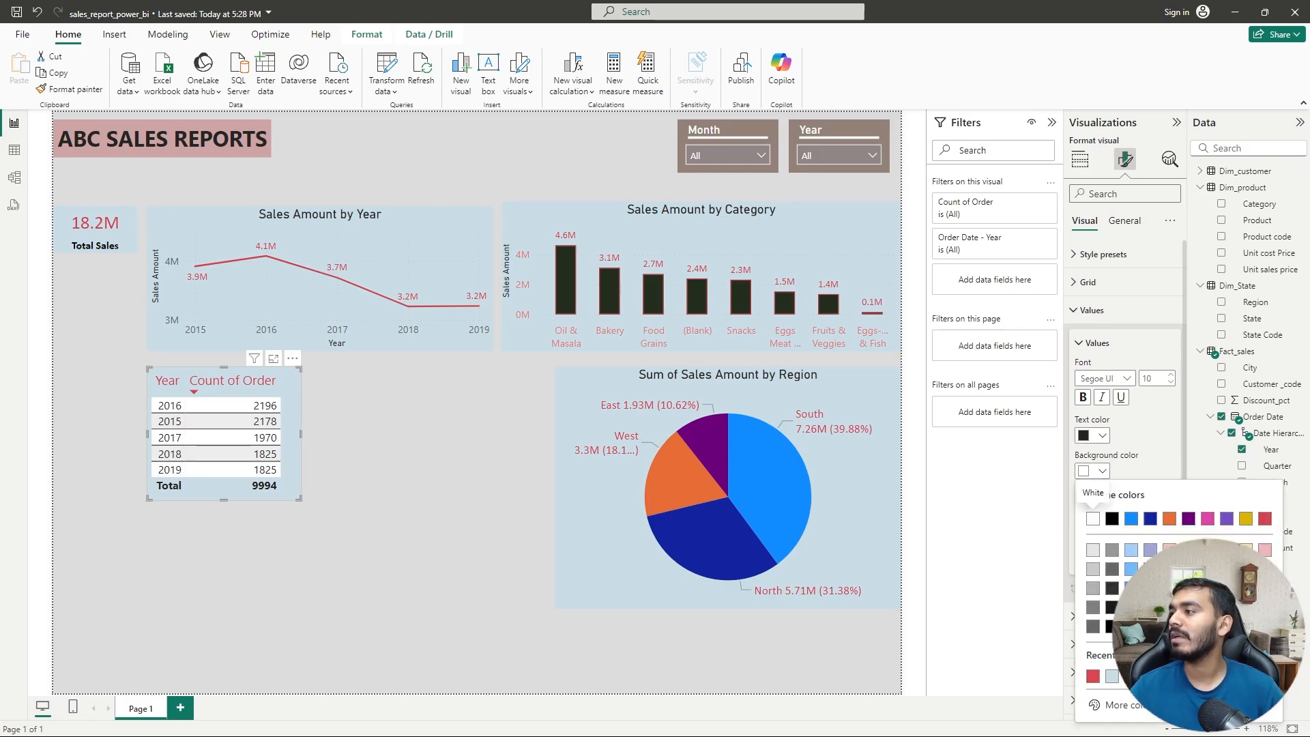
left_click(1113, 569)
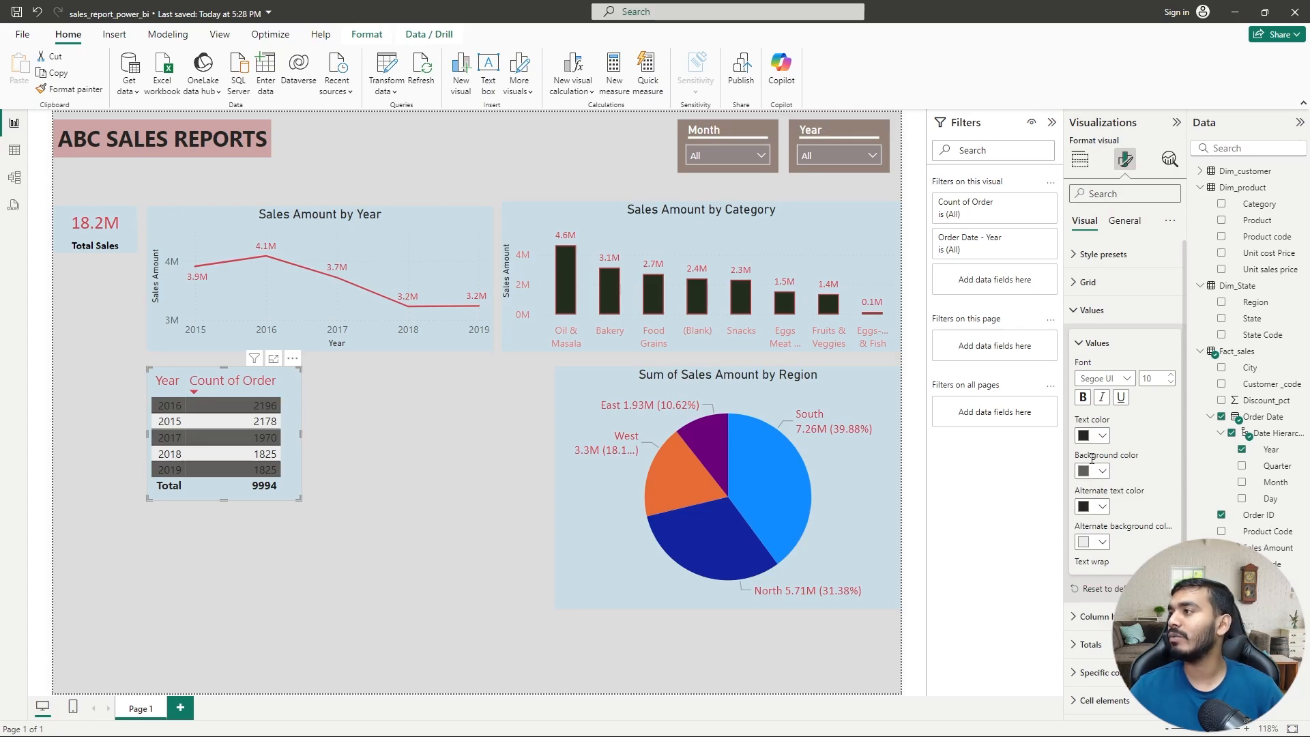
left_click(1103, 437)
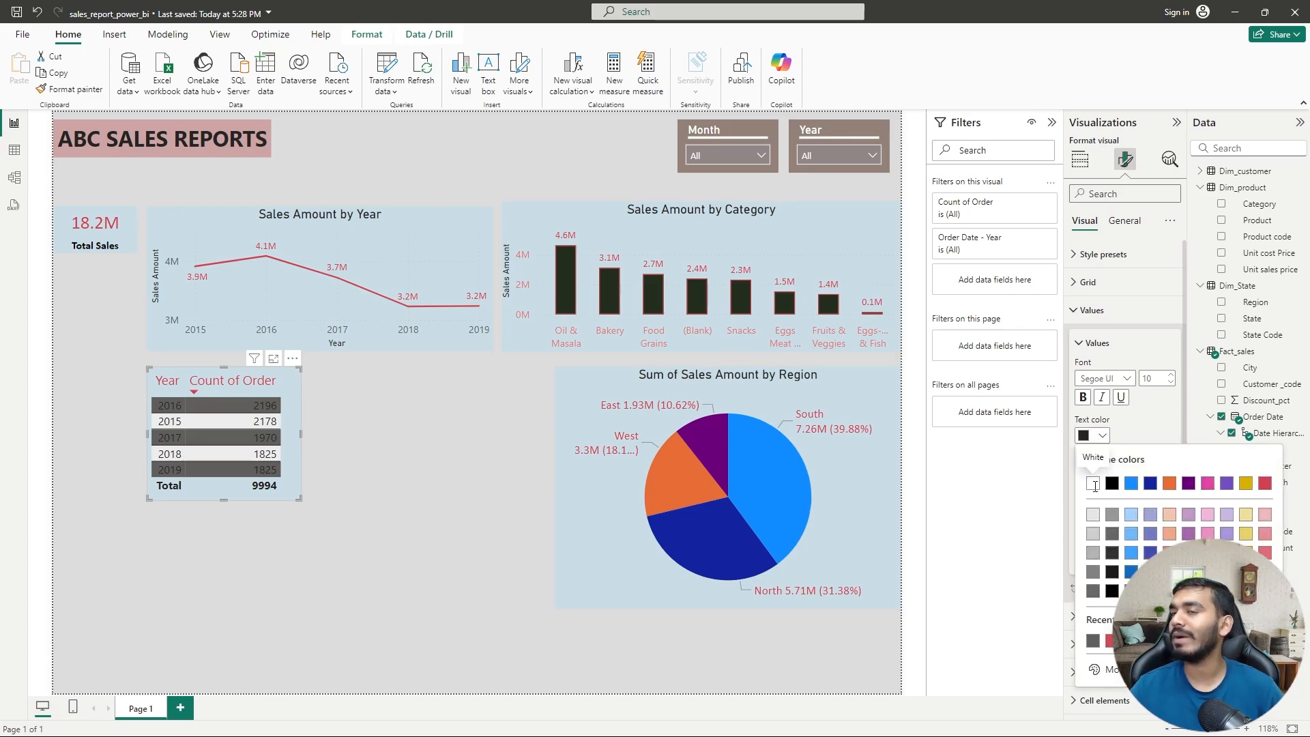
left_click(1095, 485)
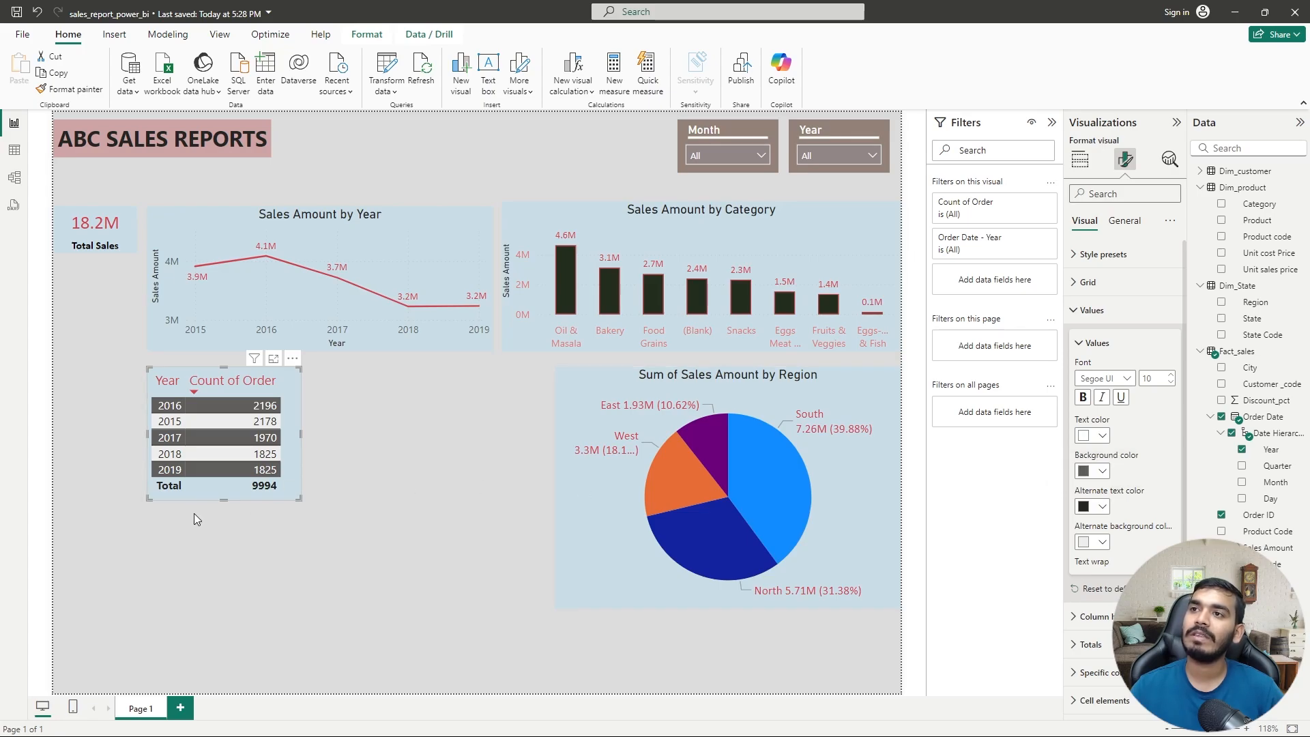